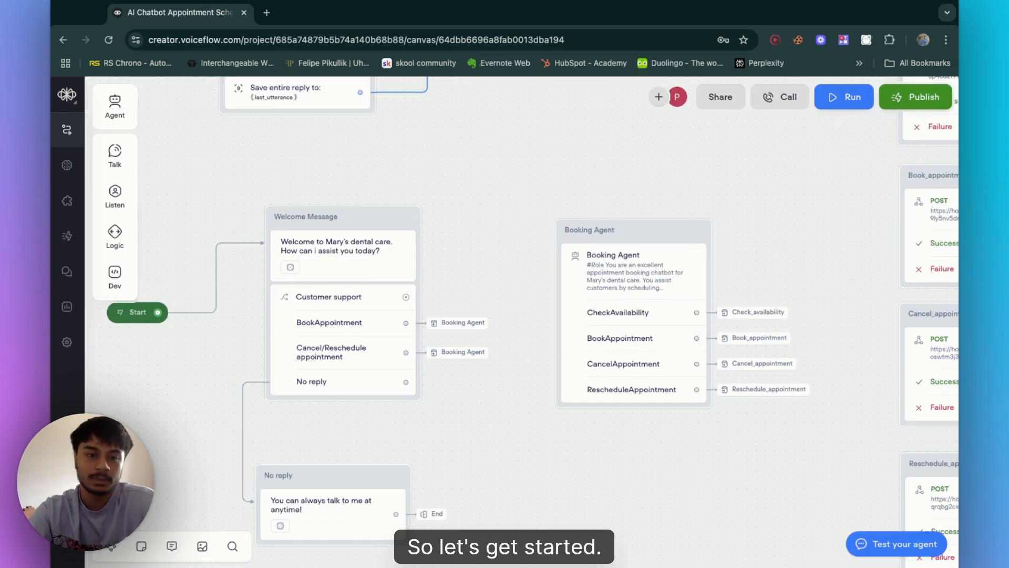
Step: Examine the Welcome Message node and its Customer support choice block on the canvas
{"action": "scroll", "coordinate": [335, 311], "scroll_direction": "down", "scroll_amount": 2}
{"action": "scroll", "coordinate": [335, 311], "scroll_direction": "left", "scroll_amount": 1}
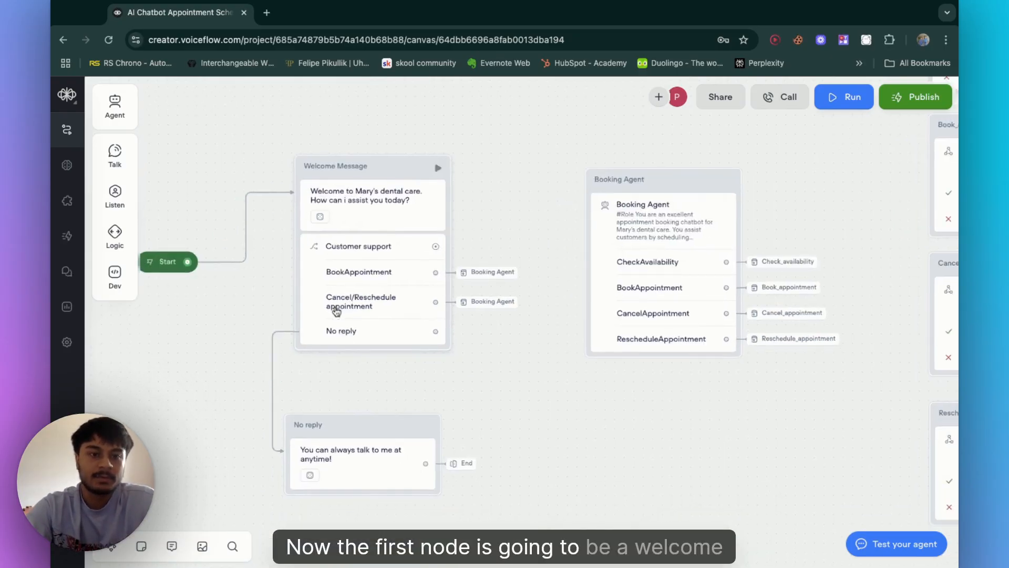
{"action": "scroll", "coordinate": [336, 311], "scroll_direction": "up", "scroll_amount": 1}
{"action": "scroll", "coordinate": [337, 311], "scroll_direction": "left", "scroll_amount": 2}
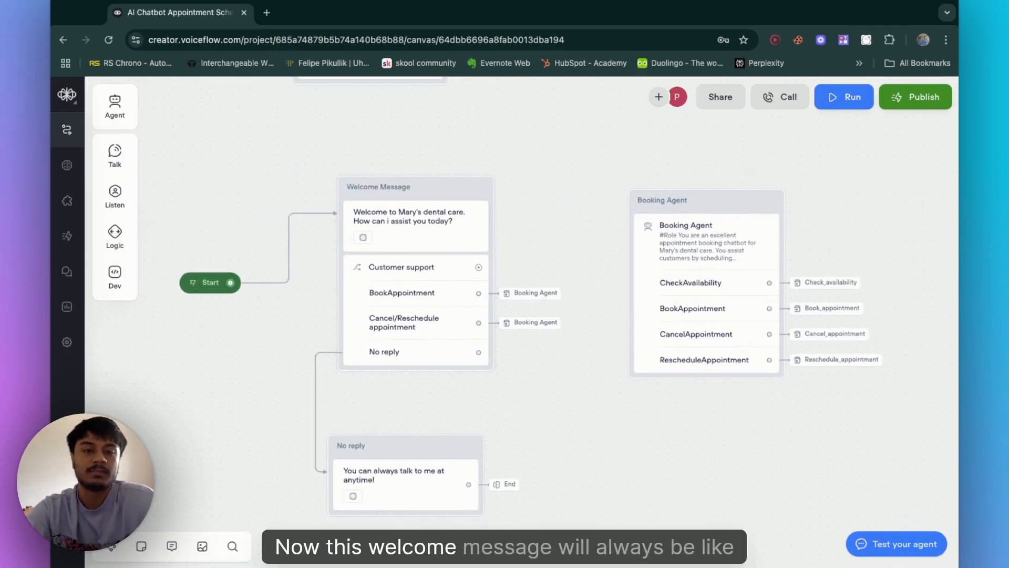
{"action": "left_click", "coordinate": [430, 238]}
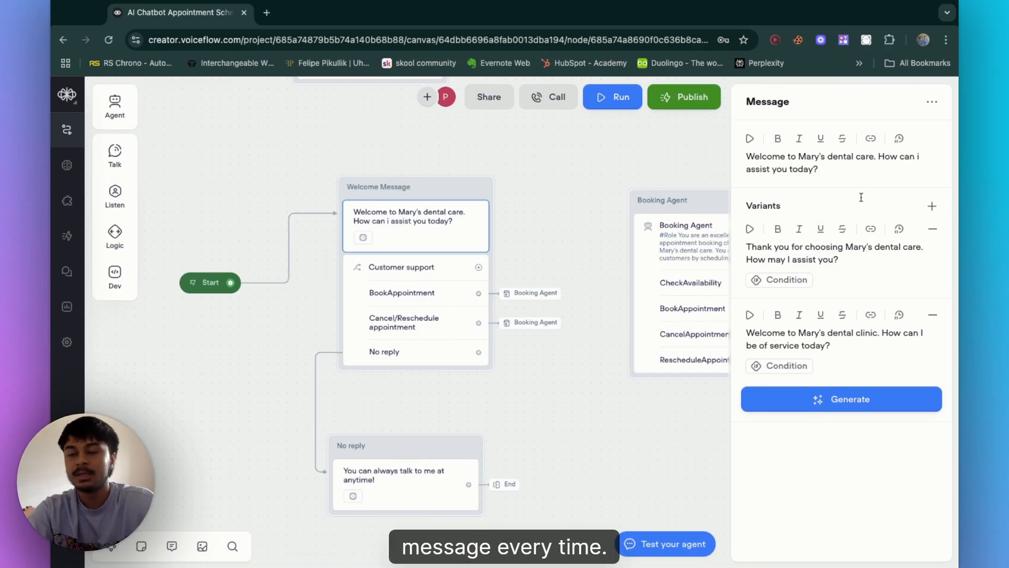
{"action": "left_click", "coordinate": [422, 319]}
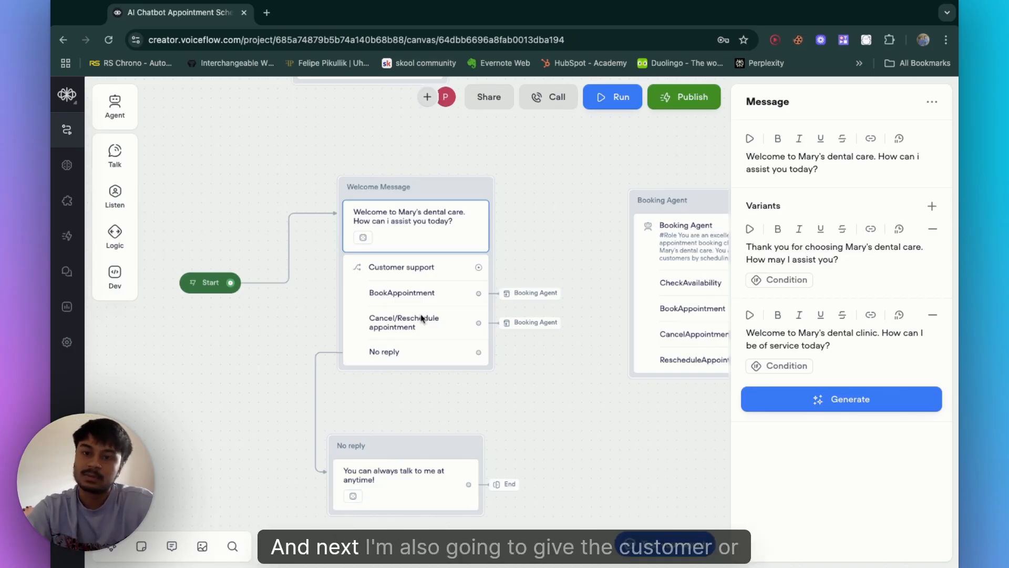
{"action": "left_click", "coordinate": [439, 299]}
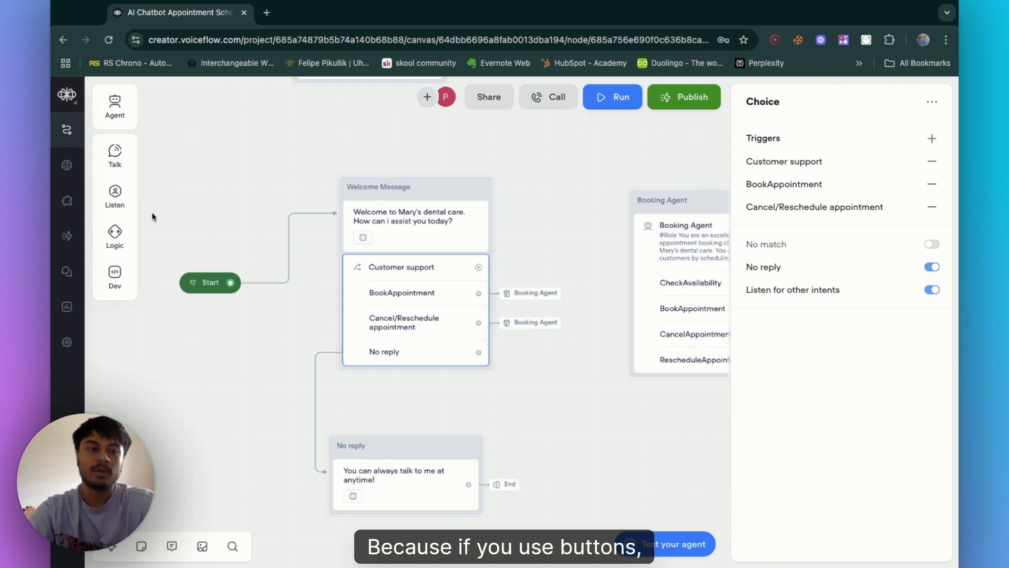
{"action": "mouse_move", "coordinate": [118, 236]}
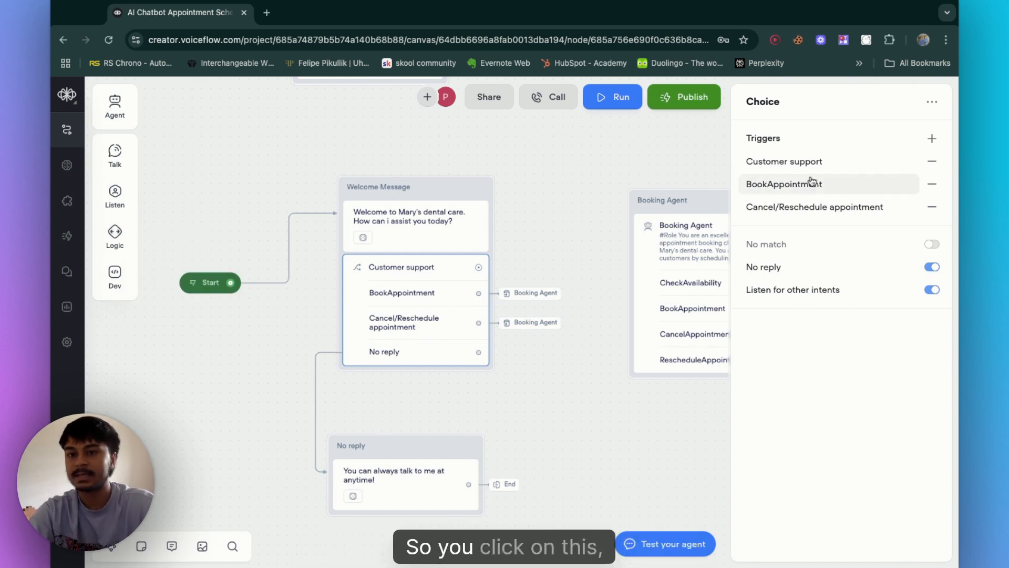
Step: Open the BookAppointment trigger's intent and review its description, utterances and Generate options
{"action": "left_click", "coordinate": [784, 185]}
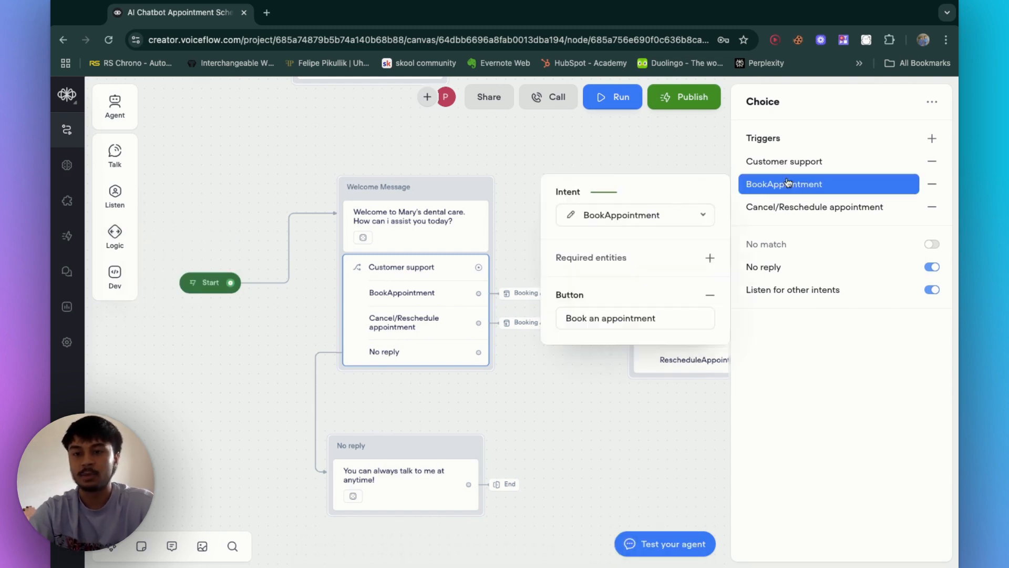
{"action": "left_click", "coordinate": [669, 325]}
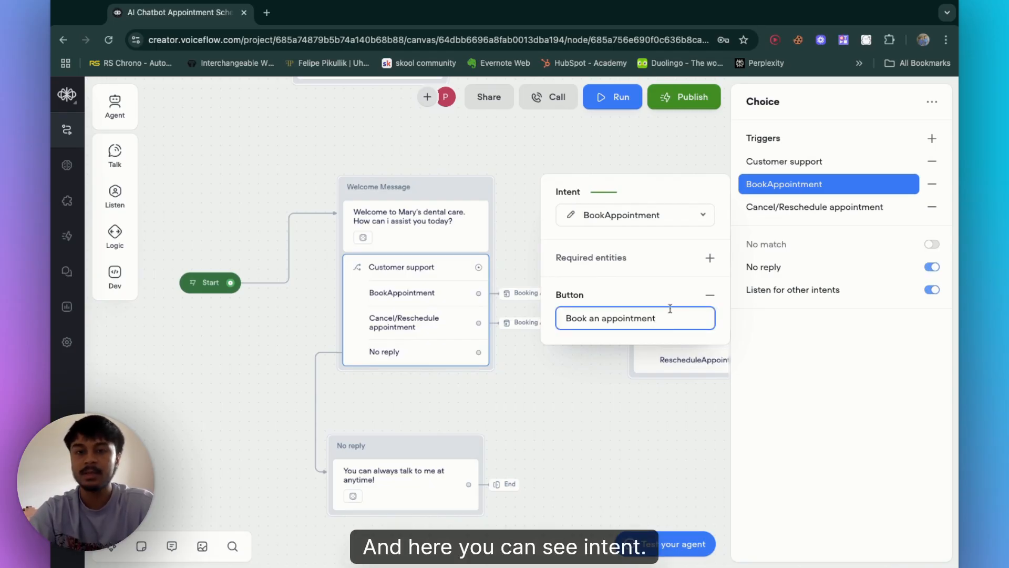
{"action": "left_click", "coordinate": [572, 217]}
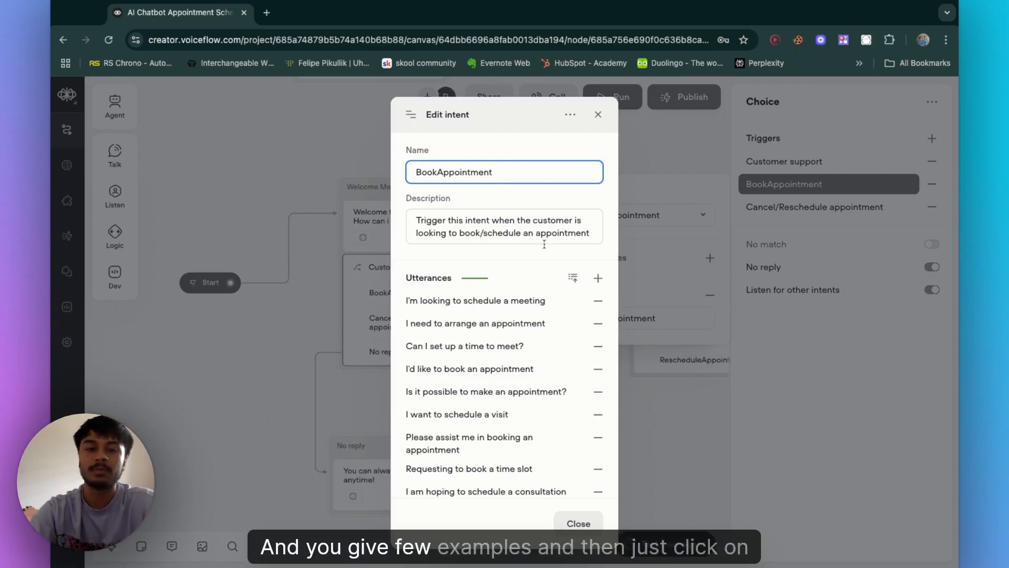
{"action": "scroll", "coordinate": [544, 245], "scroll_direction": "down", "scroll_amount": 3}
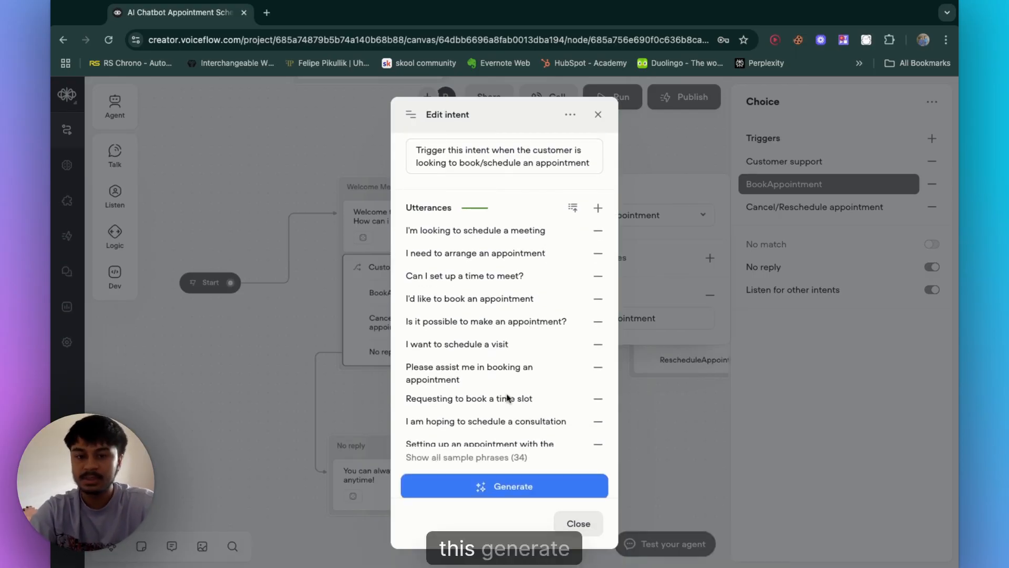
{"action": "scroll", "coordinate": [507, 398], "scroll_direction": "down", "scroll_amount": 1}
{"action": "left_click", "coordinate": [512, 493]}
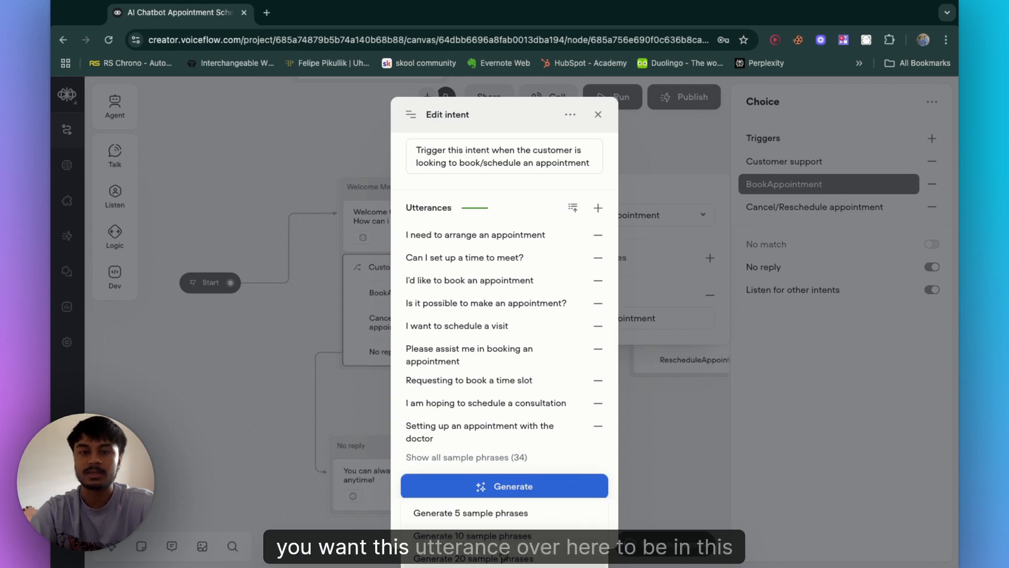
{"action": "left_click", "coordinate": [500, 408]}
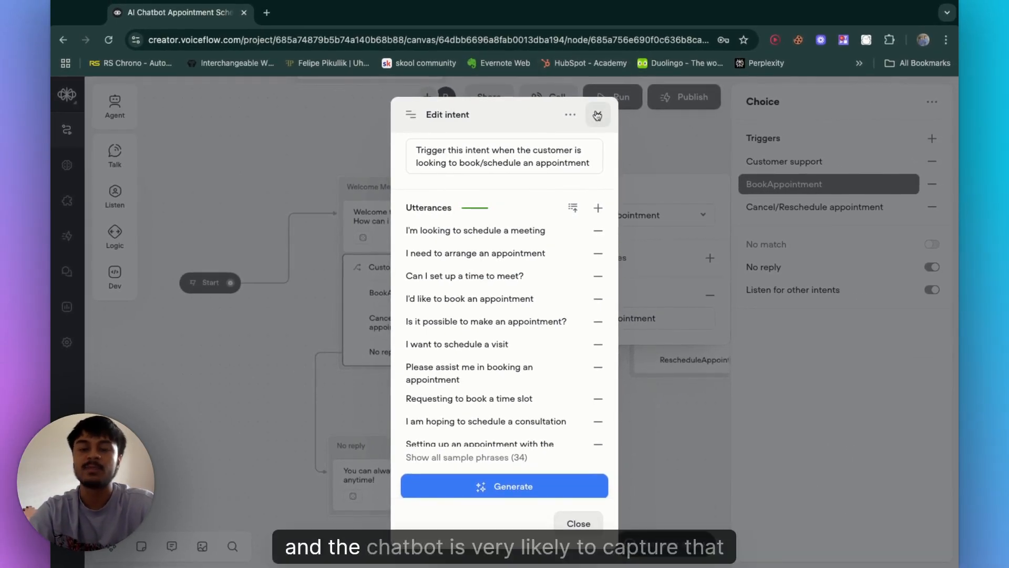
{"action": "left_click", "coordinate": [597, 116]}
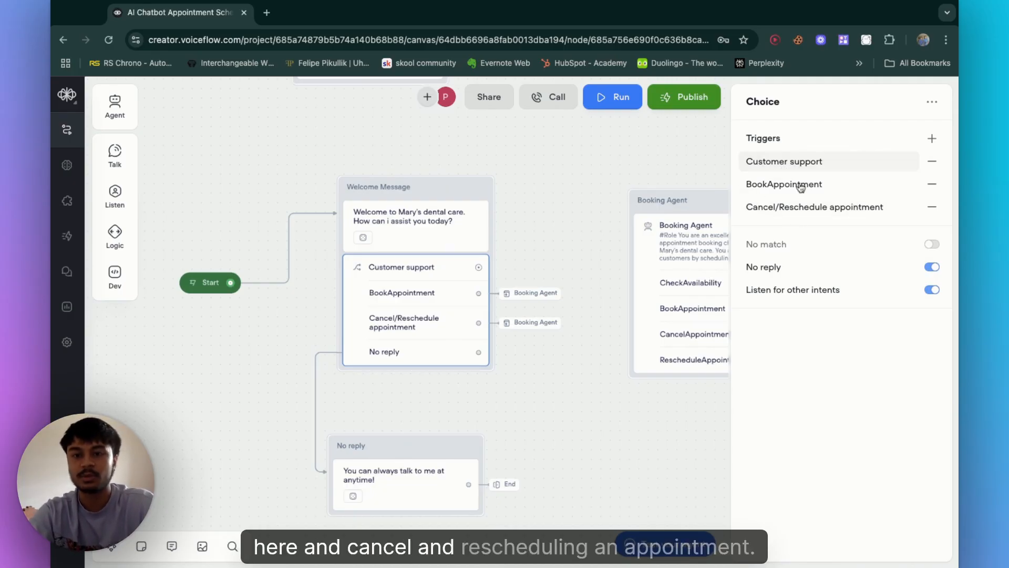
Step: Create a new intent named Cancel/Reschedule for the Cancel/Reschedule appointment trigger
{"action": "left_click", "coordinate": [797, 207]}
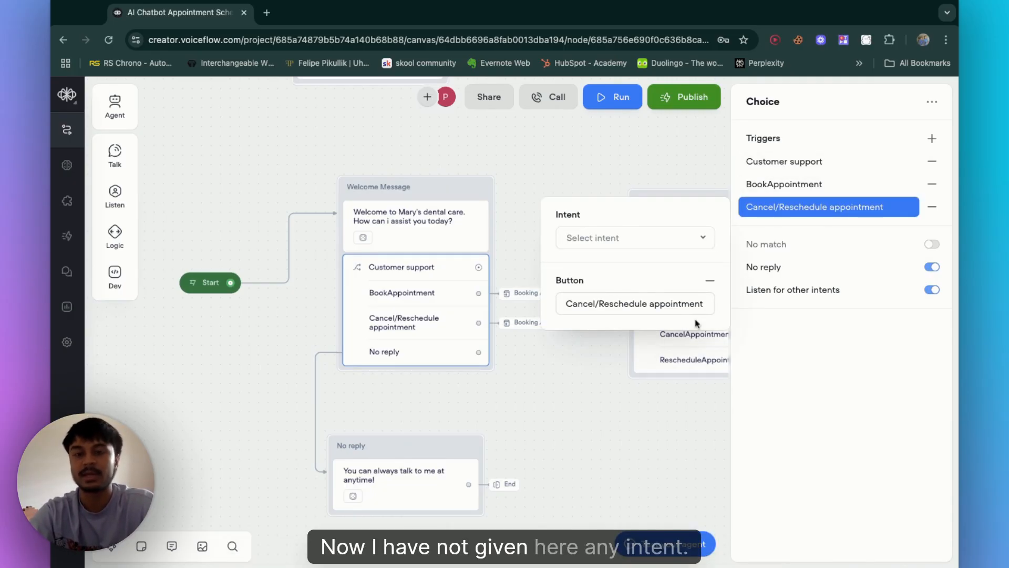
{"action": "left_click", "coordinate": [667, 241]}
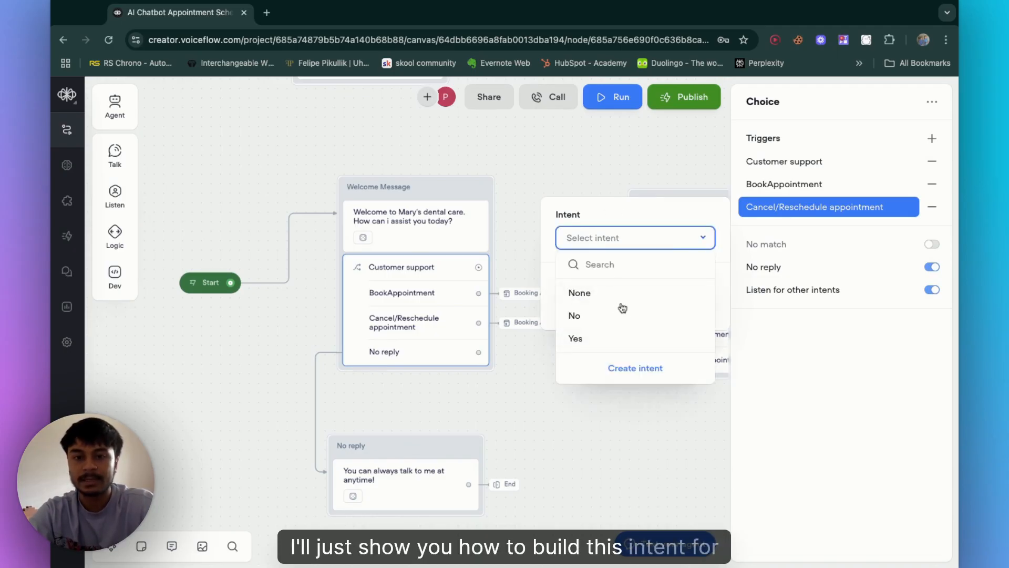
{"action": "left_click", "coordinate": [634, 369]}
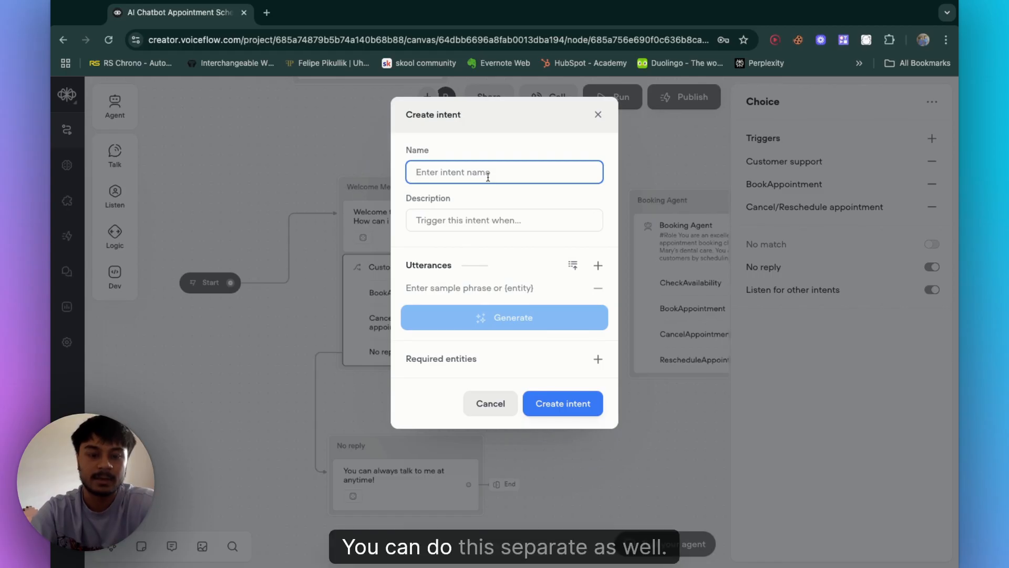
{"action": "type", "text": "Canc"}
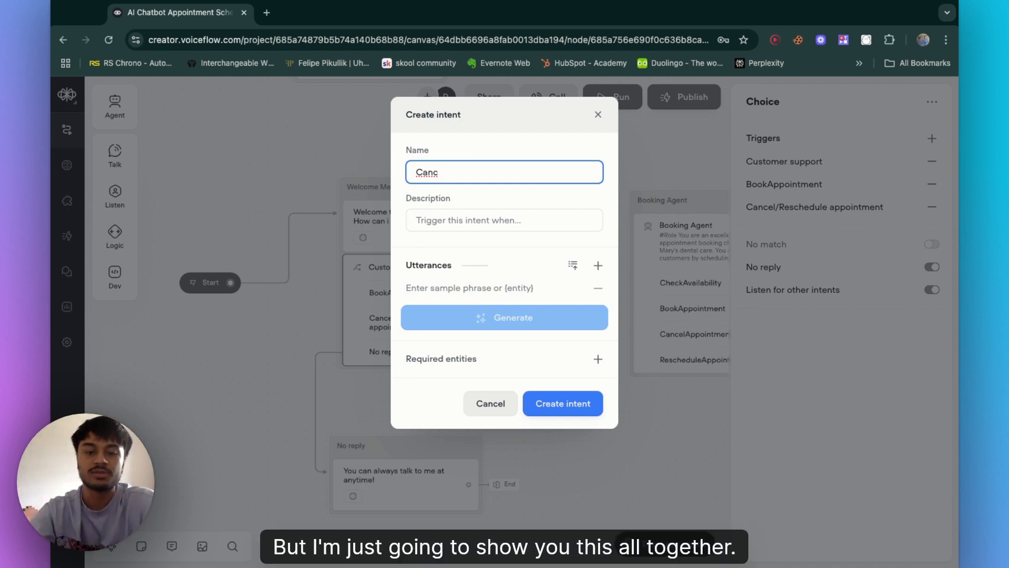
{"action": "type", "text": "el/"}
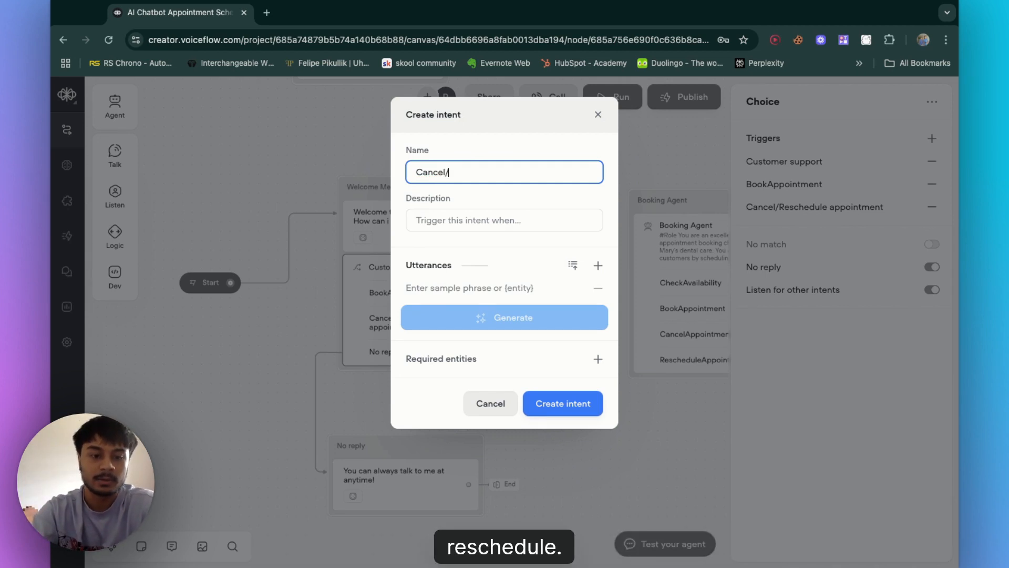
{"action": "type", "text": "Reschedule"}
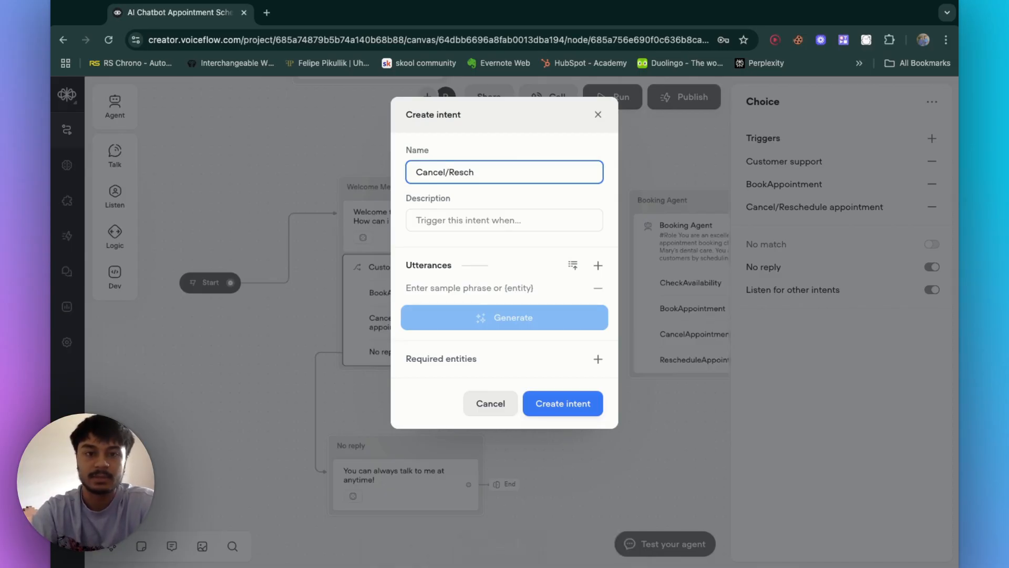
Step: Set the intent description to 'trigger this intent when the user wants to cancel/reschedule an appointment'
{"action": "left_click", "coordinate": [484, 221]}
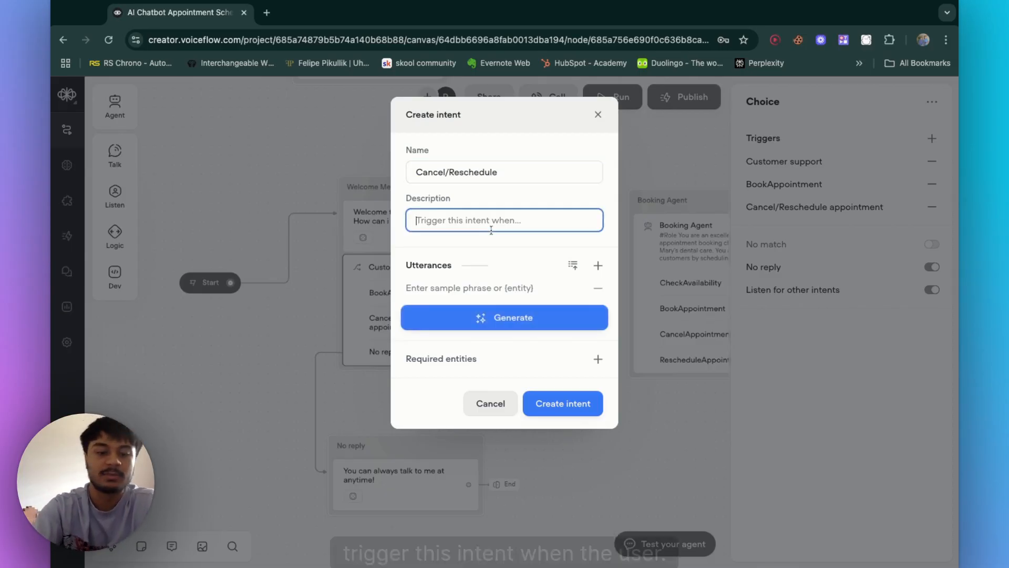
{"action": "type", "text": "trigger thi"}
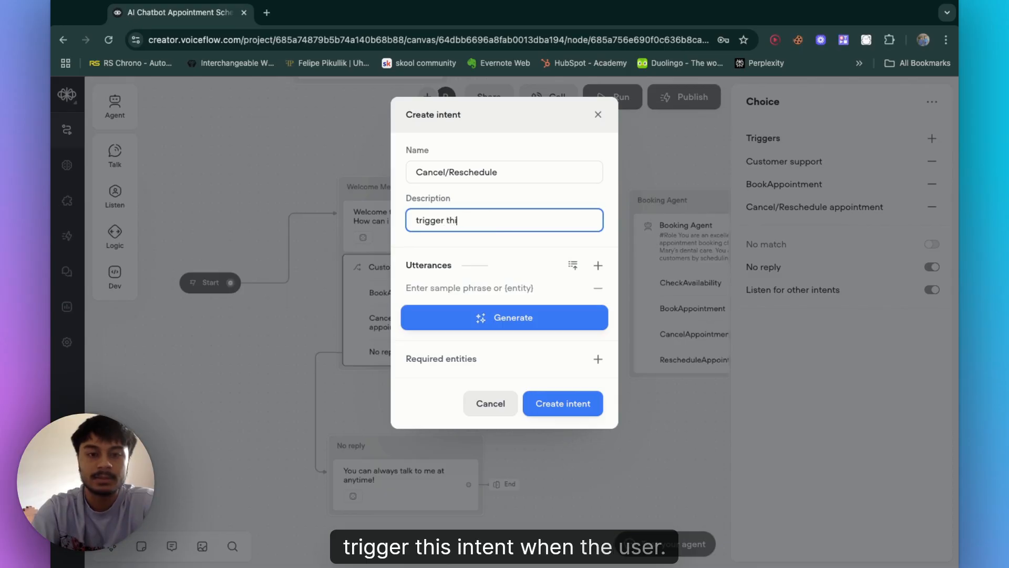
{"action": "type", "text": "s intent when the "}
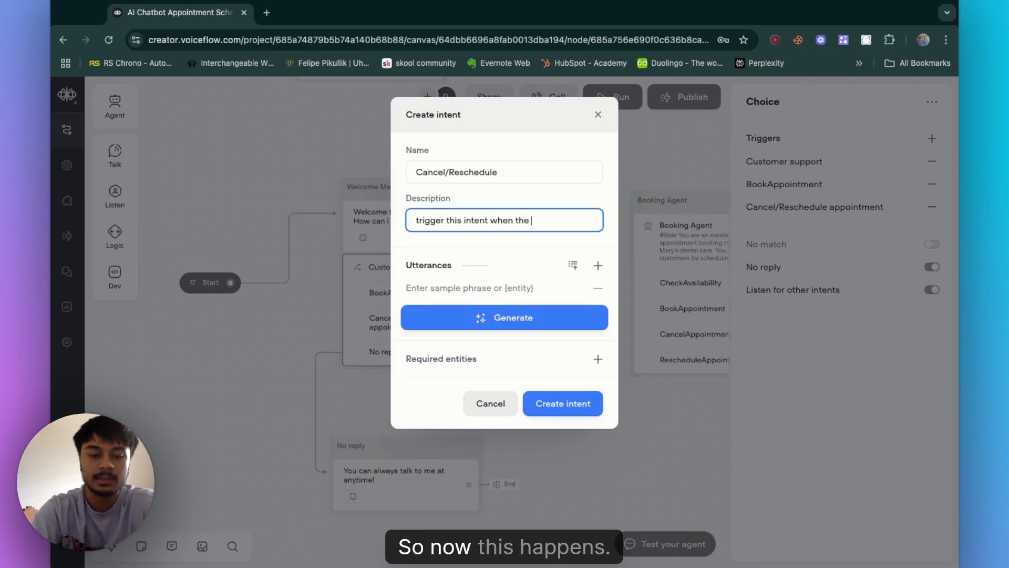
{"action": "type", "text": "user wants to cancel/reschedule an appointment"}
Step: Add the utterances 'can you cancel my appointment' and 'can you reschedule my appointment'
{"action": "left_click", "coordinate": [484, 301]}
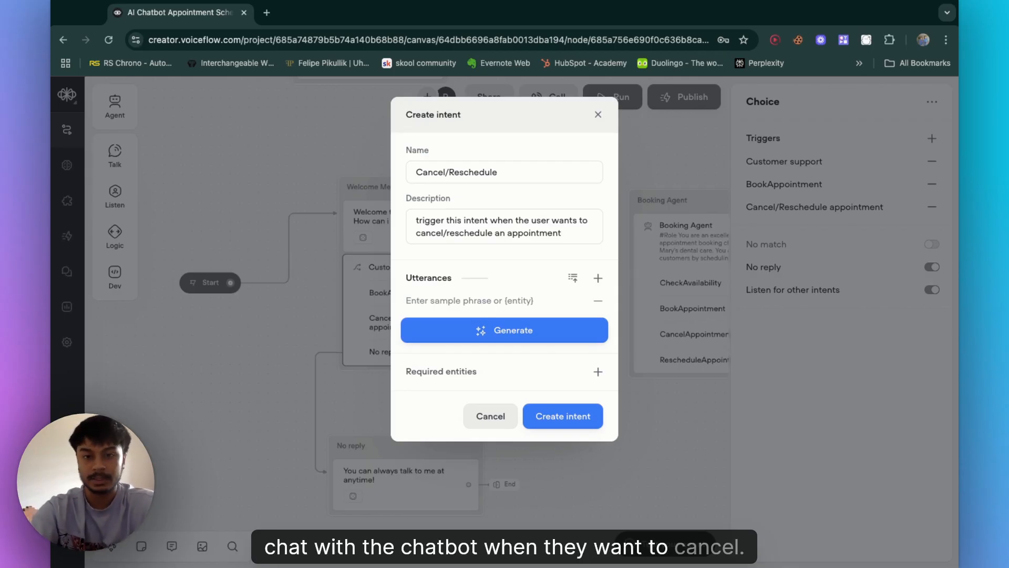
{"action": "left_click", "coordinate": [454, 302]}
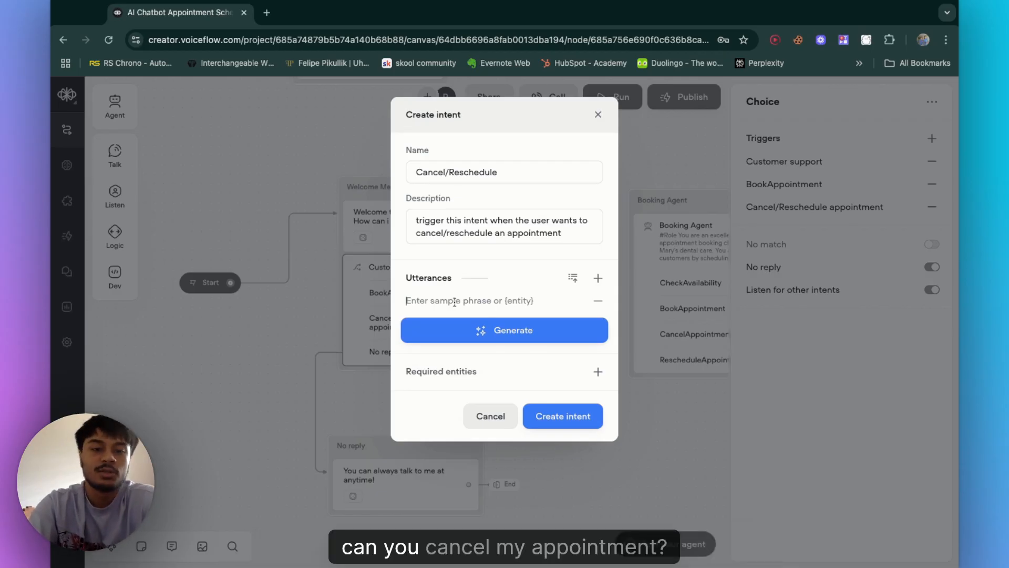
{"action": "type", "text": "can you canc"}
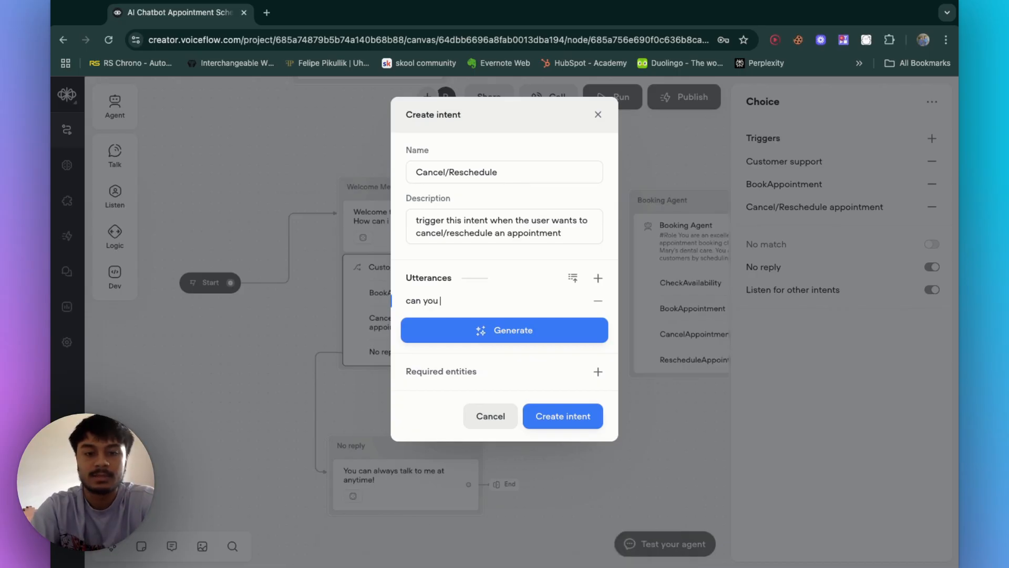
{"action": "type", "text": "el my appointment"}
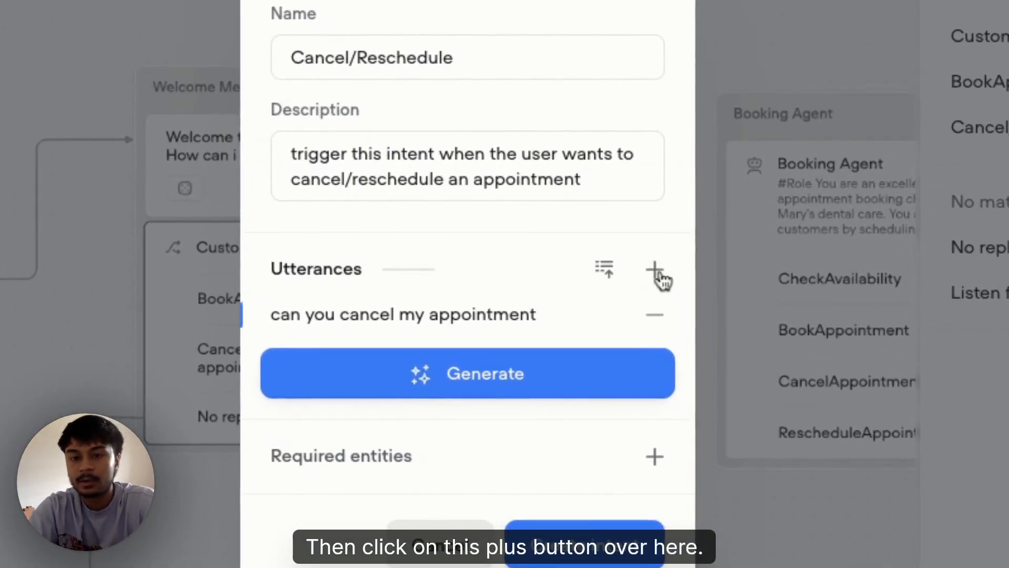
{"action": "left_click", "coordinate": [655, 271]}
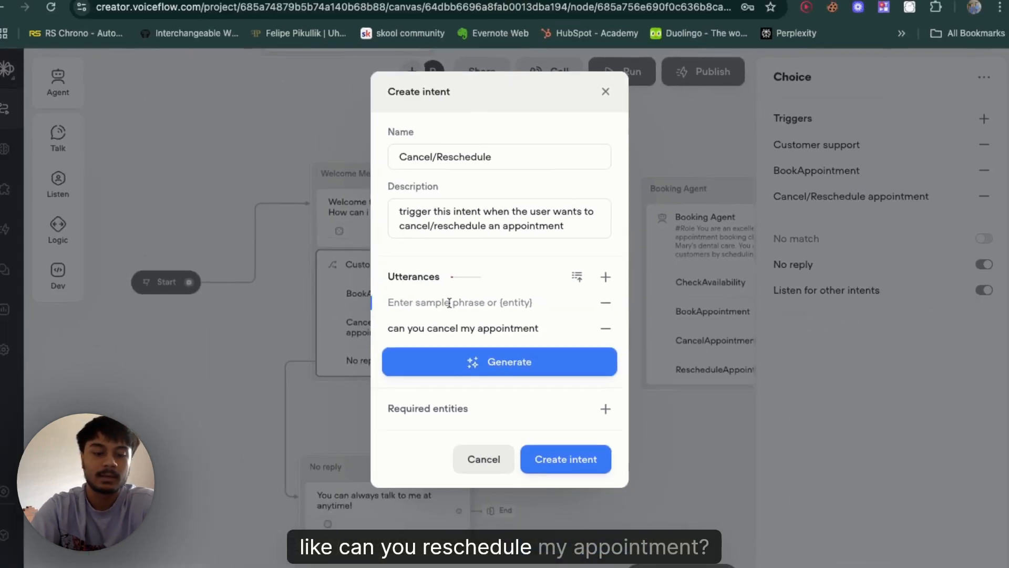
{"action": "type", "text": "can you resche"}
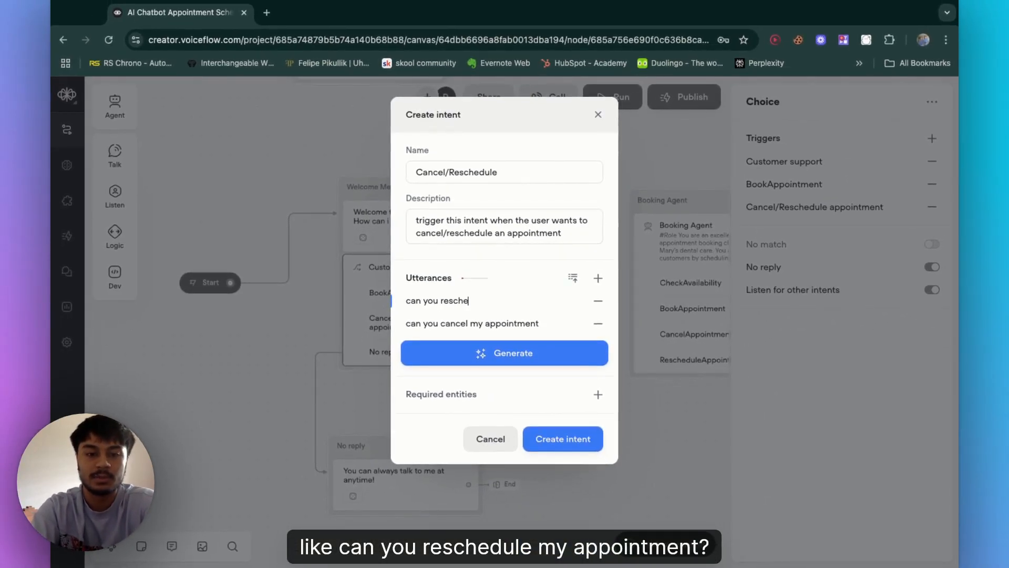
{"action": "type", "text": "dule my appointment"}
Step: Add the utterances 'cancel appointment' and 'reschedule appointment' to the intent
{"action": "left_click", "coordinate": [598, 277]}
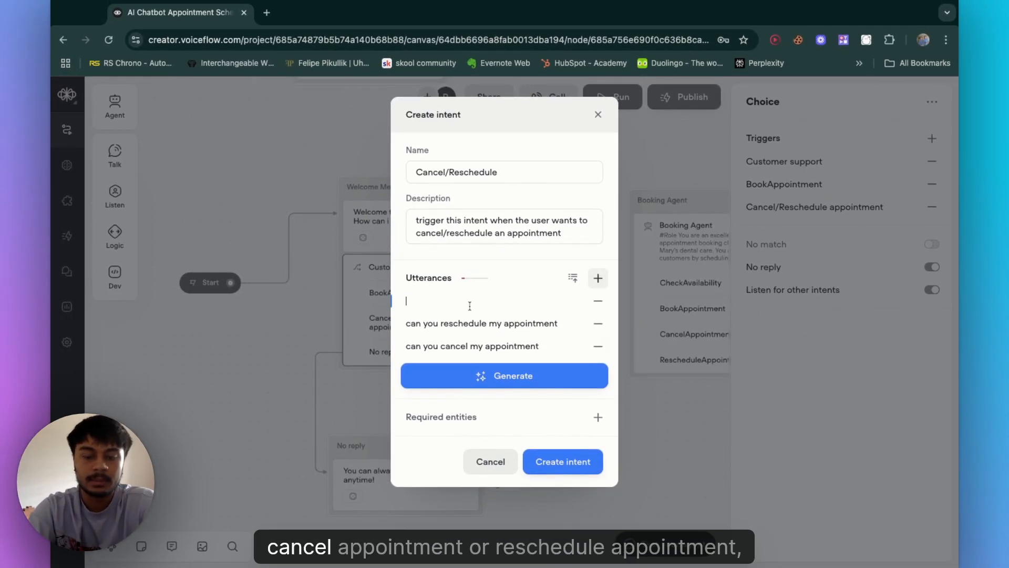
{"action": "type", "text": "cancel a"}
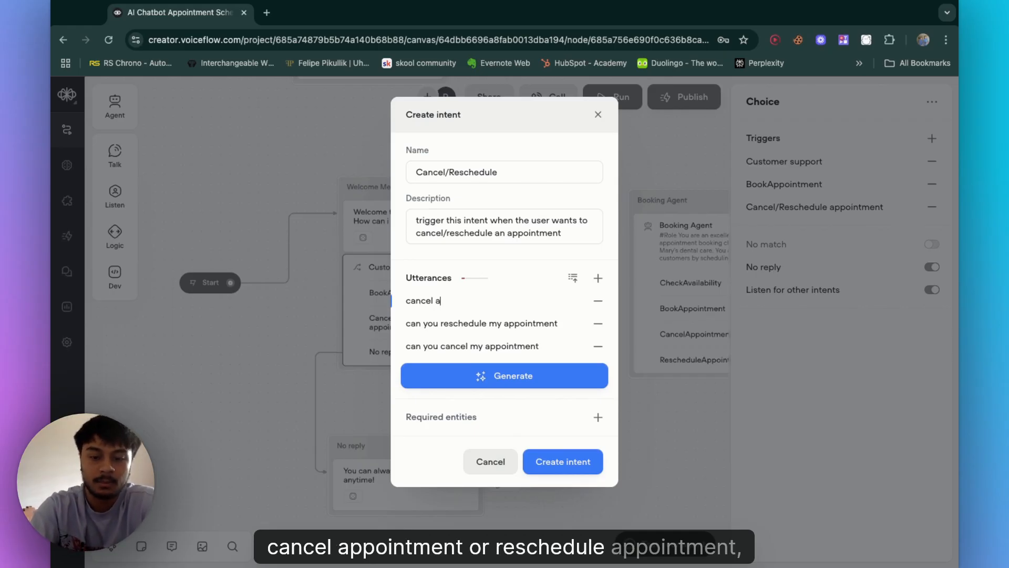
{"action": "type", "text": "ppointment"}
{"action": "key", "text": "Return"}
{"action": "type", "text": "resc"}
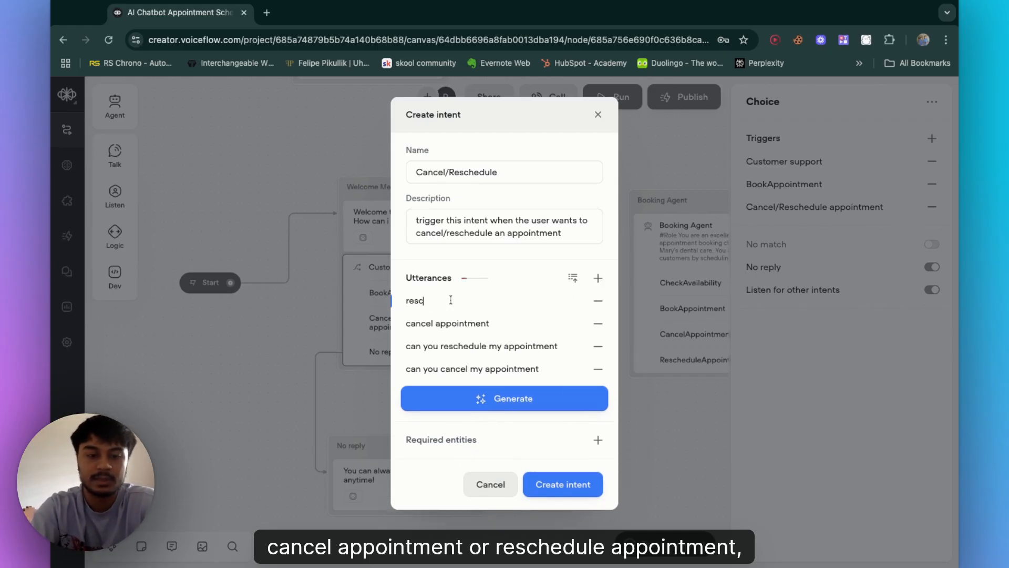
{"action": "type", "text": "hedule appoin"}
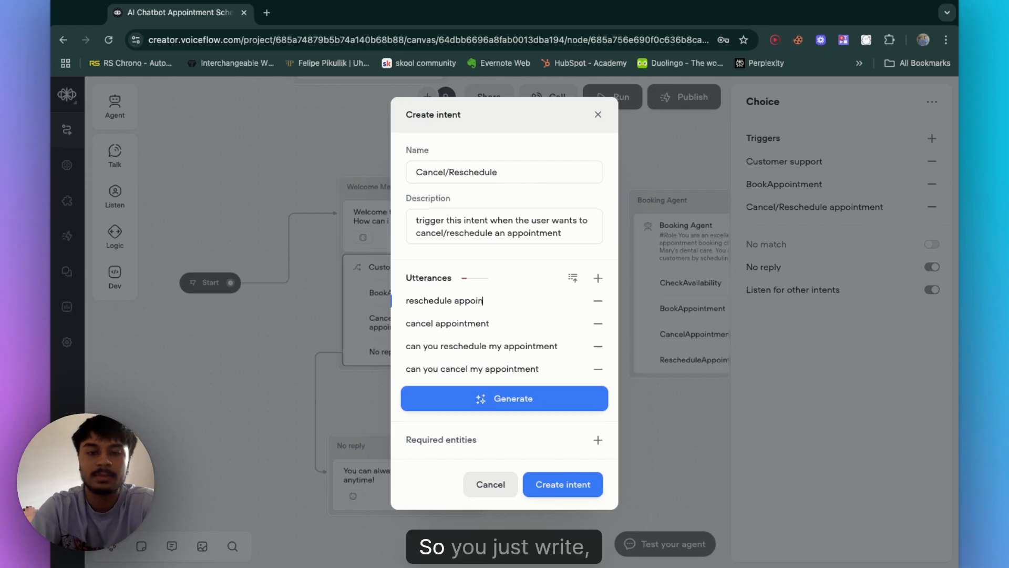
{"action": "type", "text": "tmnt"}
{"action": "key", "text": "BackSpace"}
{"action": "type", "text": "e"}
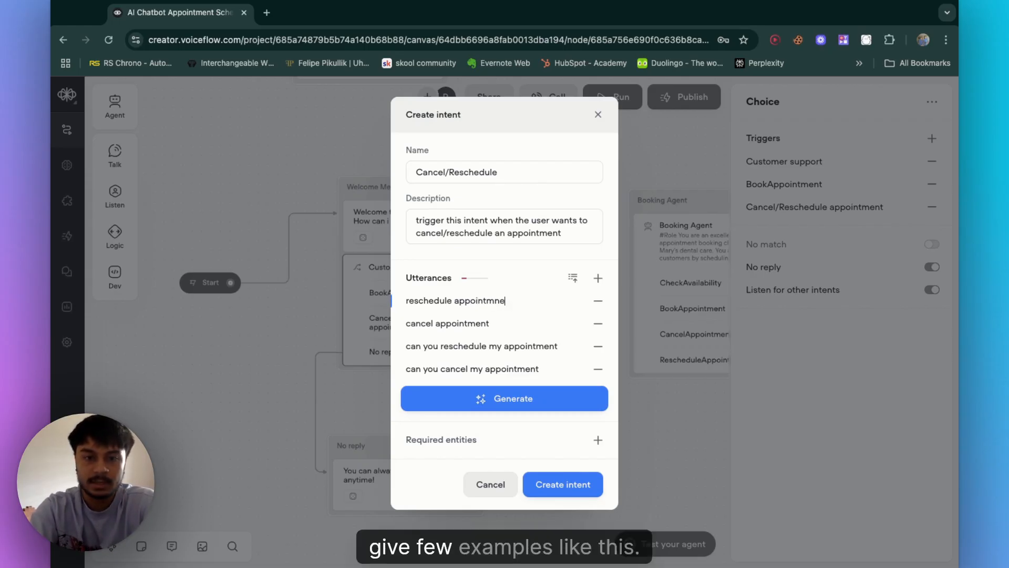
{"action": "key", "text": "BackSpace"}
{"action": "key", "text": "BackSpace"}
{"action": "type", "text": "ent"}
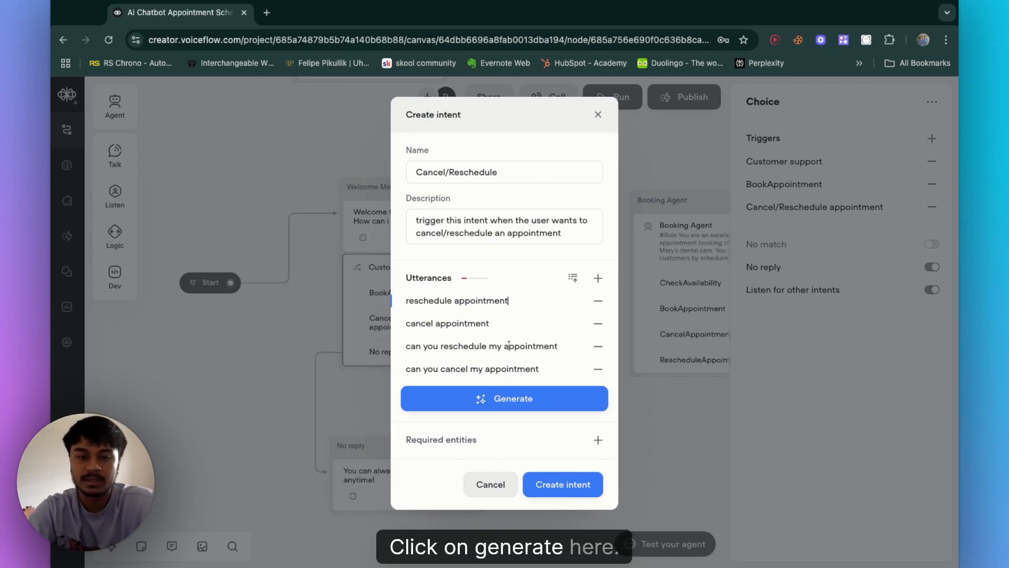
Step: Generate 10 sample utterance phrases with AI, review them, and create the Cancel/Reschedule intent
{"action": "left_click", "coordinate": [499, 406]}
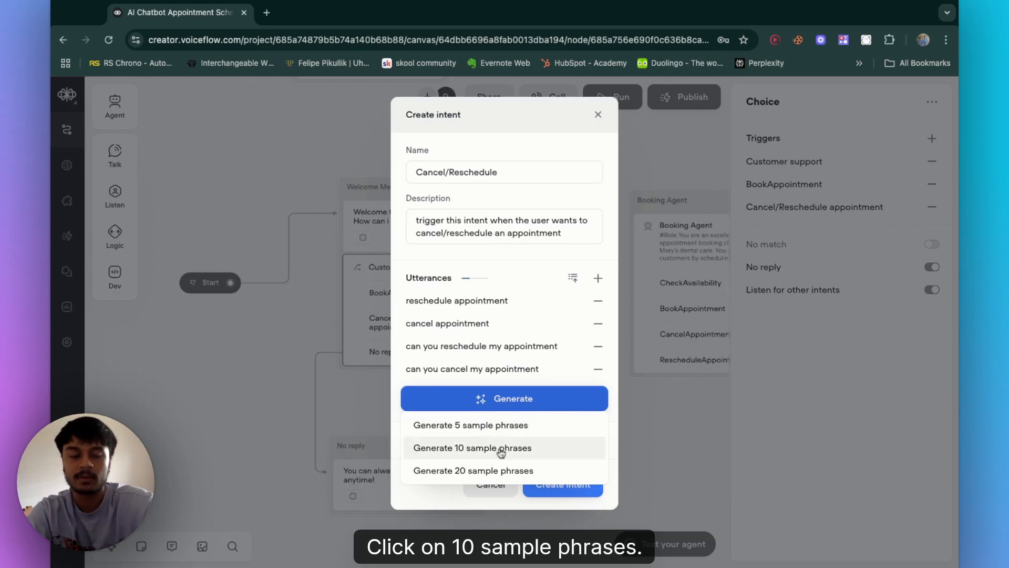
{"action": "left_click", "coordinate": [500, 449]}
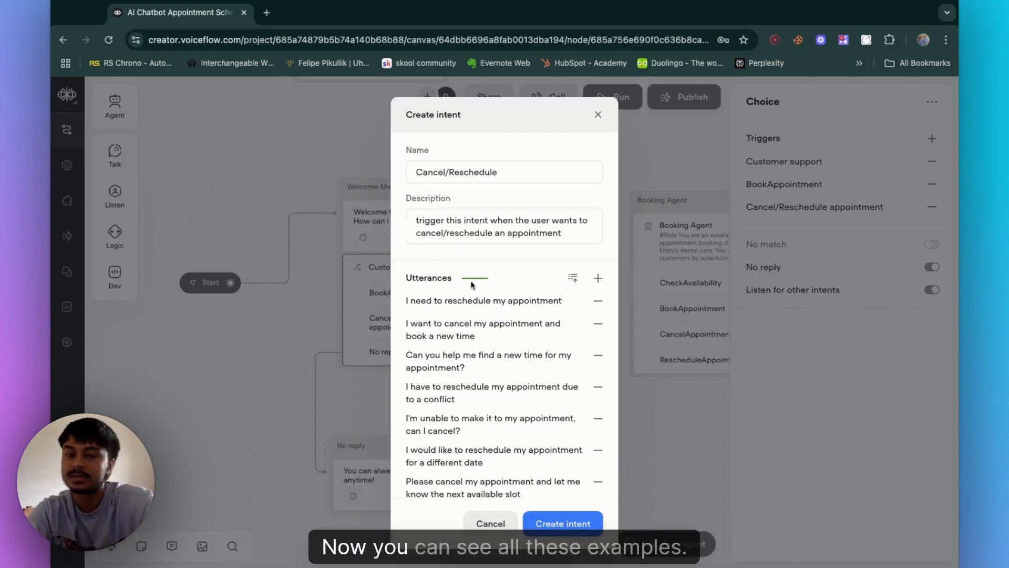
{"action": "scroll", "coordinate": [473, 325], "scroll_direction": "down", "scroll_amount": 1}
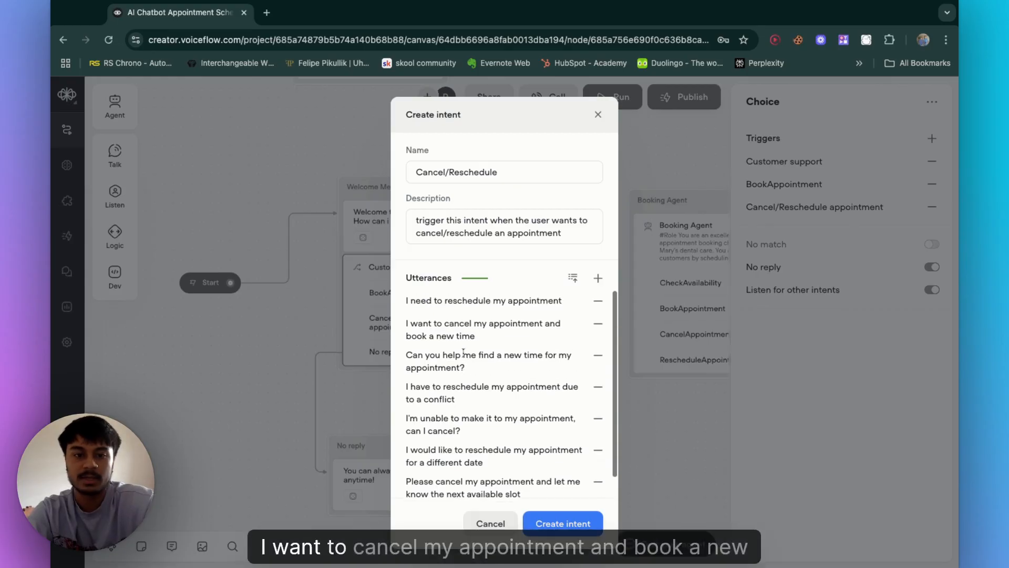
{"action": "scroll", "coordinate": [457, 334], "scroll_direction": "up", "scroll_amount": 1}
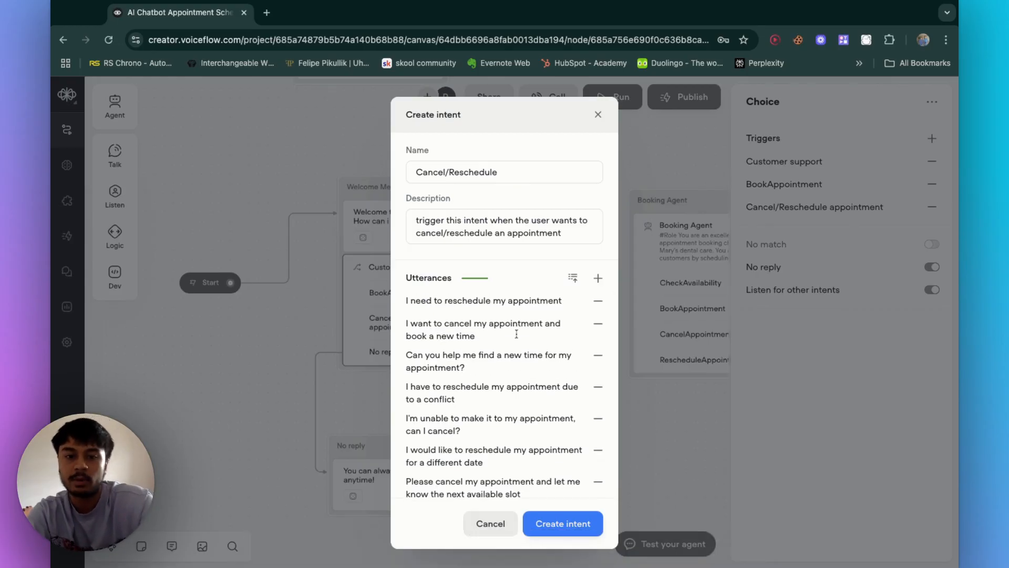
{"action": "scroll", "coordinate": [453, 374], "scroll_direction": "down", "scroll_amount": 1}
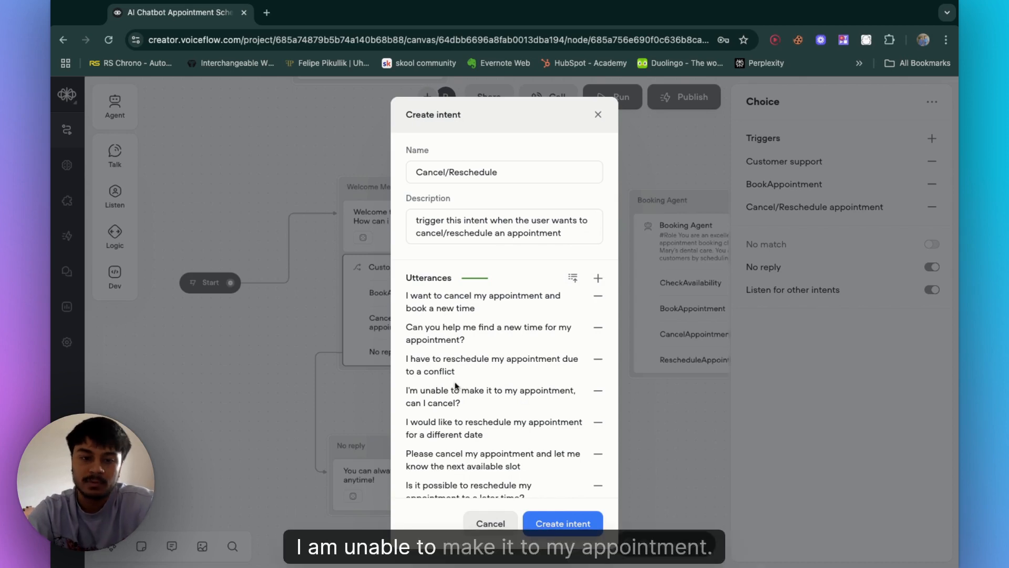
{"action": "scroll", "coordinate": [455, 385], "scroll_direction": "down", "scroll_amount": 1}
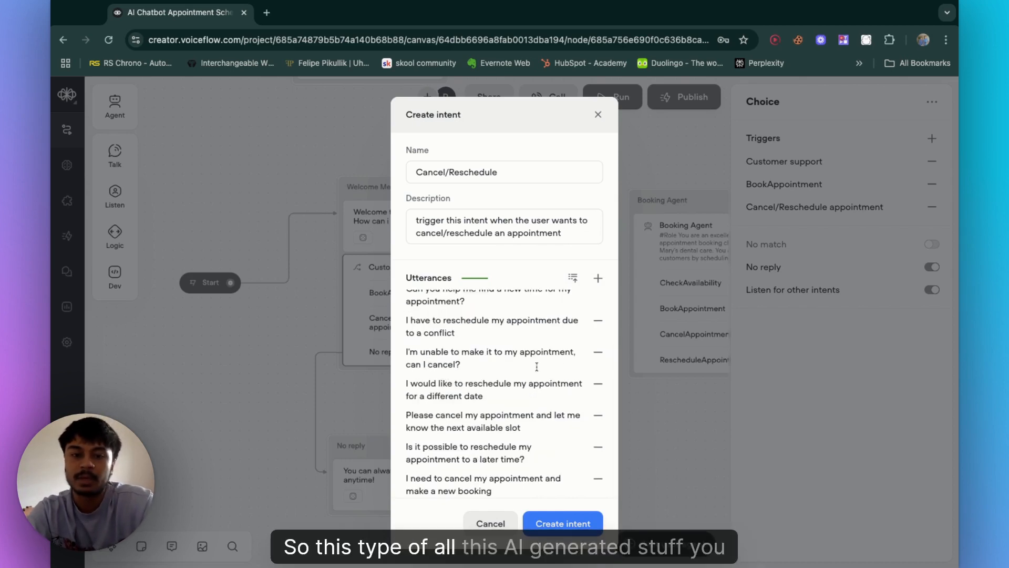
{"action": "scroll", "coordinate": [442, 379], "scroll_direction": "down", "scroll_amount": 4}
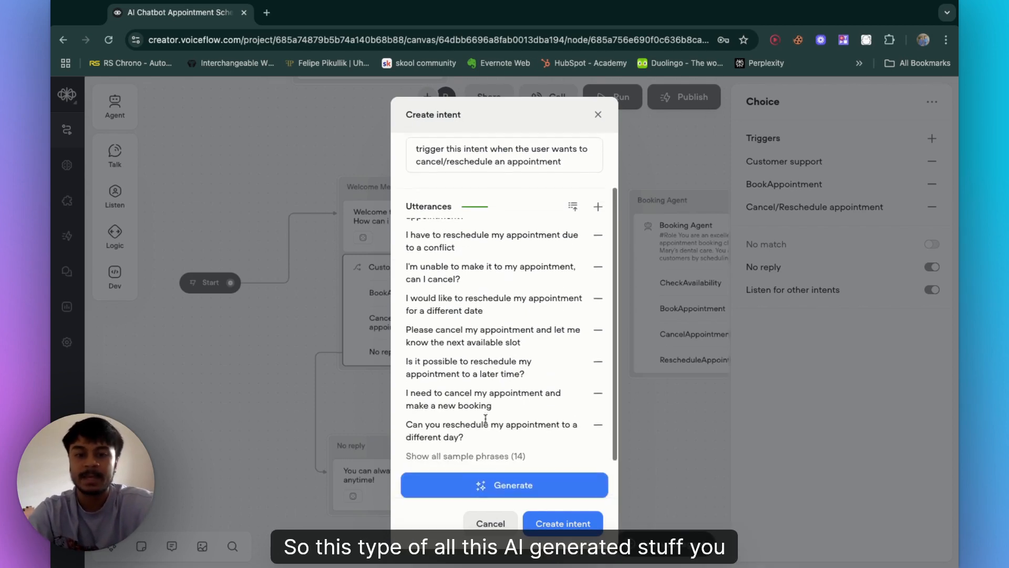
{"action": "scroll", "coordinate": [485, 418], "scroll_direction": "up", "scroll_amount": 3}
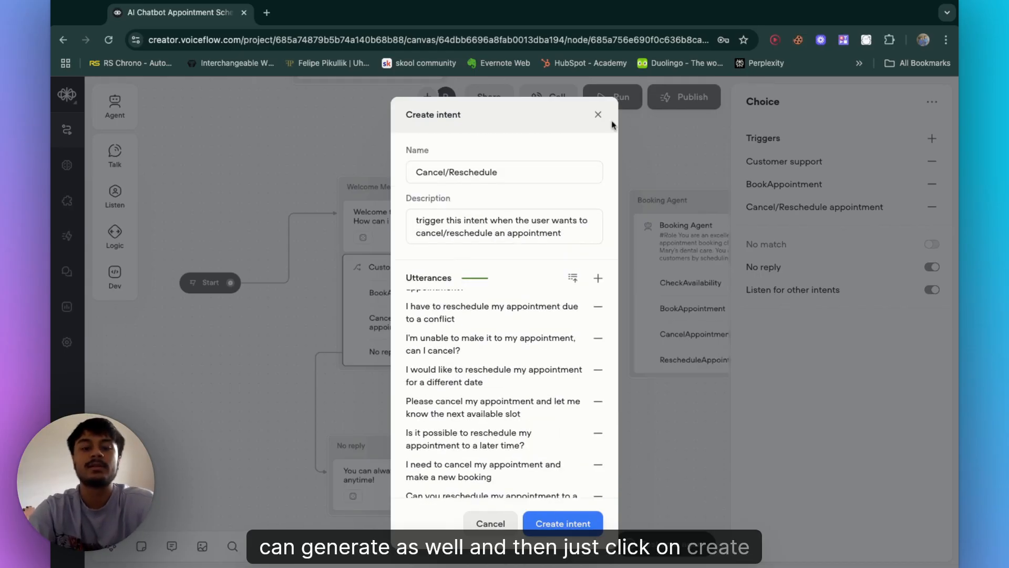
{"action": "left_click", "coordinate": [577, 524]}
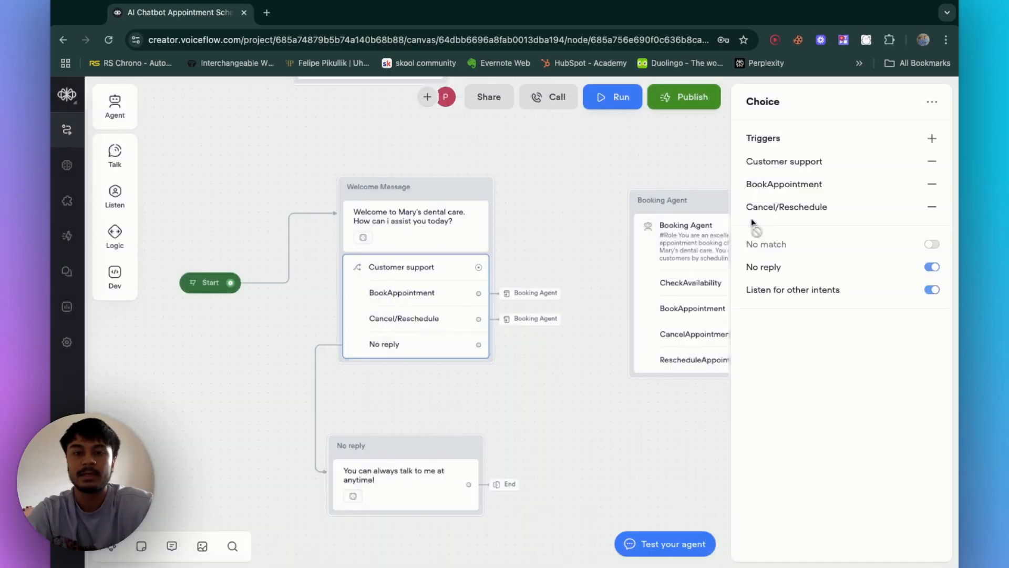
Step: Inspect the Cancel/Reschedule trigger's settings and the No reply path's message and its end connection
{"action": "left_click", "coordinate": [798, 210]}
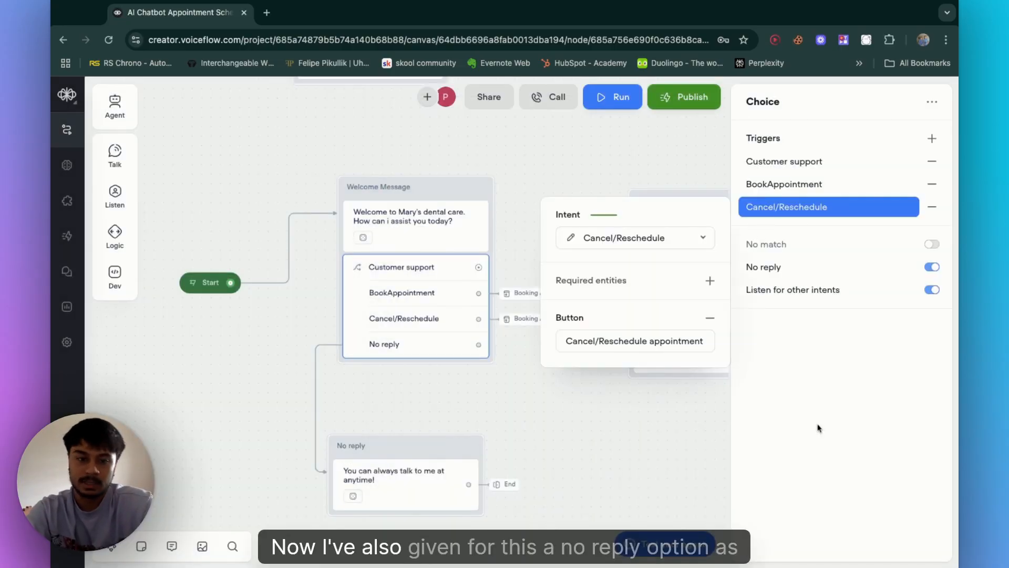
{"action": "left_click", "coordinate": [554, 402]}
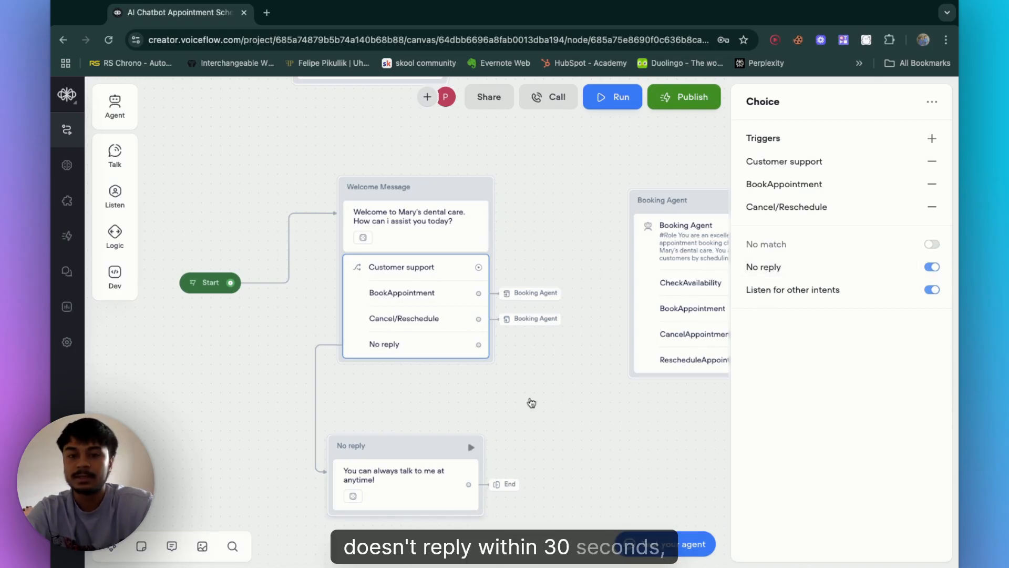
{"action": "left_click", "coordinate": [421, 269]}
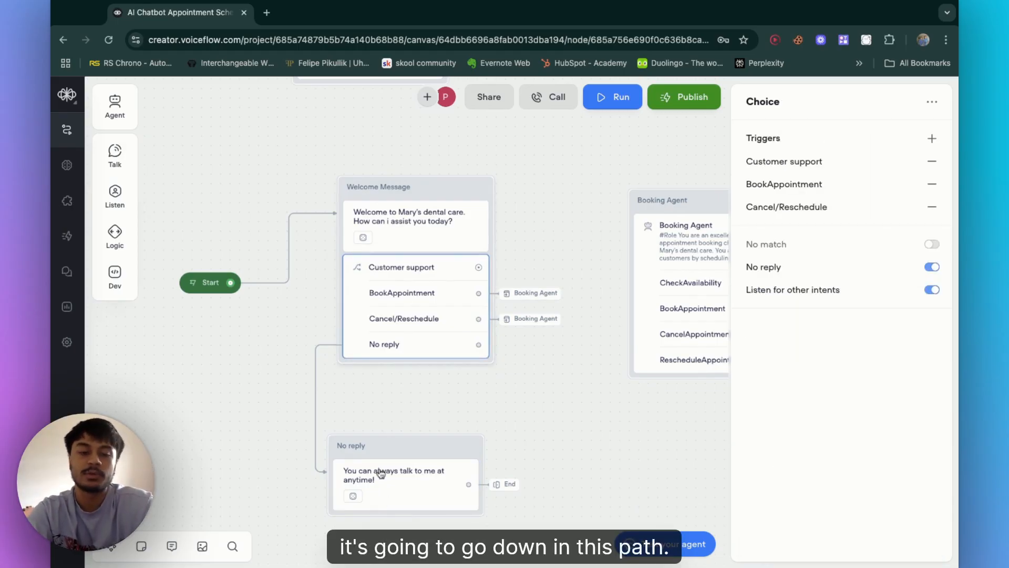
{"action": "scroll", "coordinate": [393, 522], "scroll_direction": "down", "scroll_amount": 5}
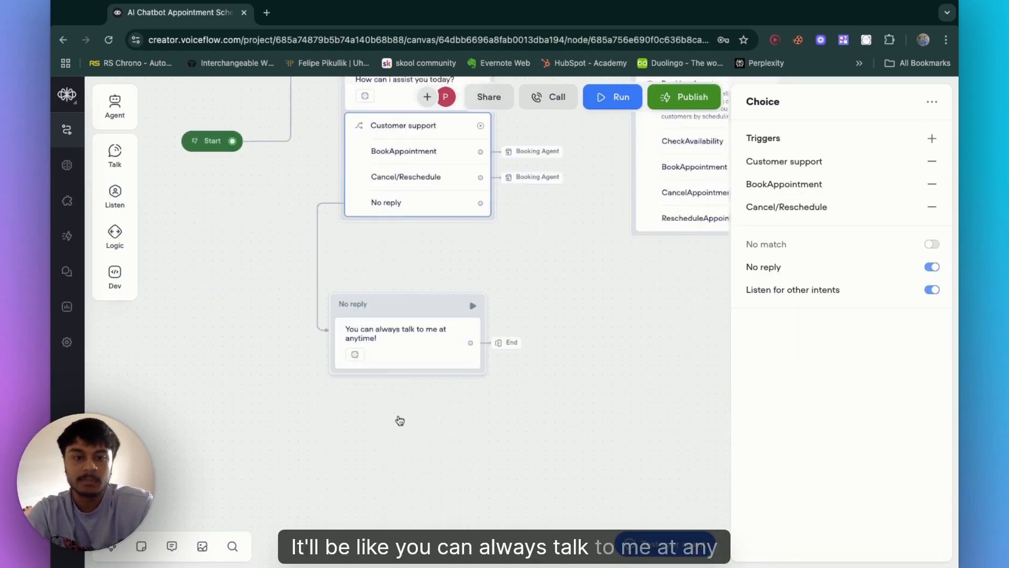
{"action": "left_click", "coordinate": [421, 343]}
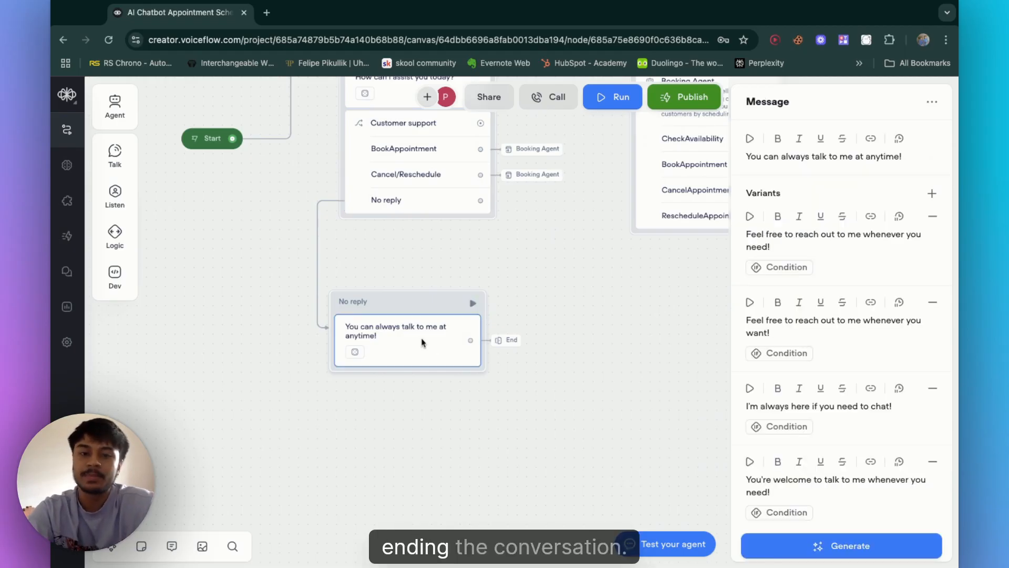
{"action": "left_click", "coordinate": [515, 342]}
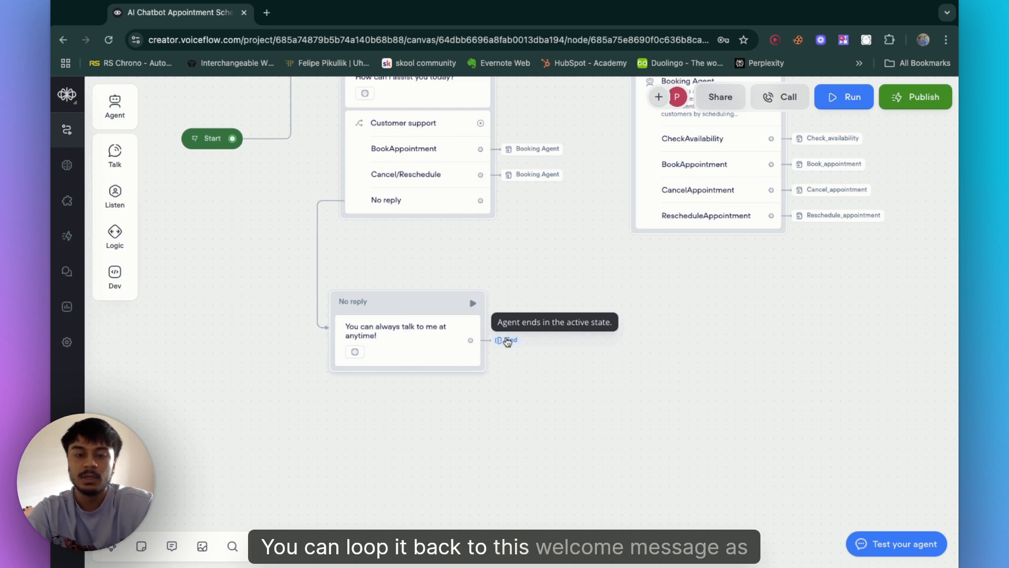
{"action": "left_click_drag", "start_coordinate": [411, 258], "coordinate": [446, 347]}
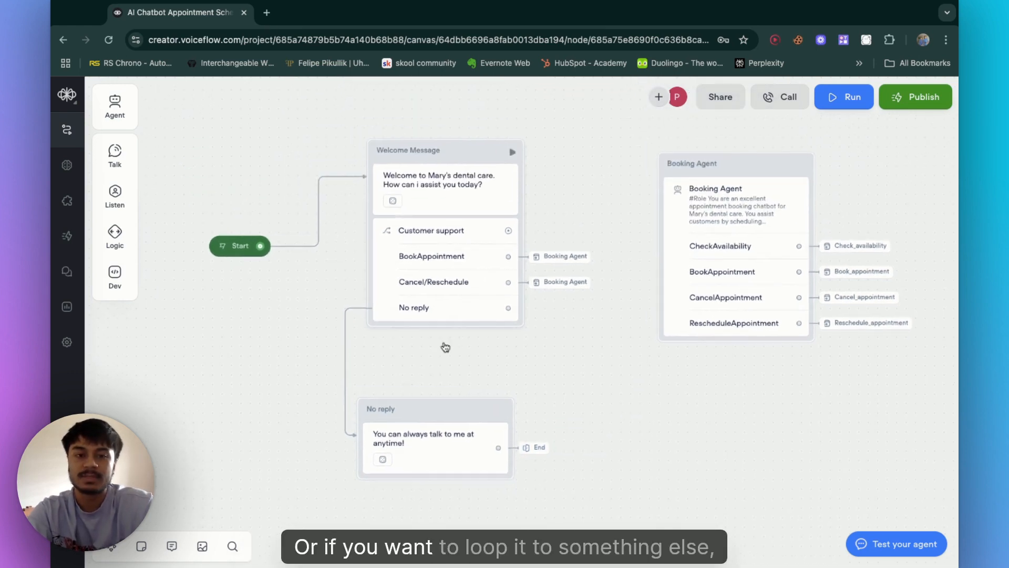
{"action": "scroll", "coordinate": [502, 298], "scroll_direction": "right", "scroll_amount": 5}
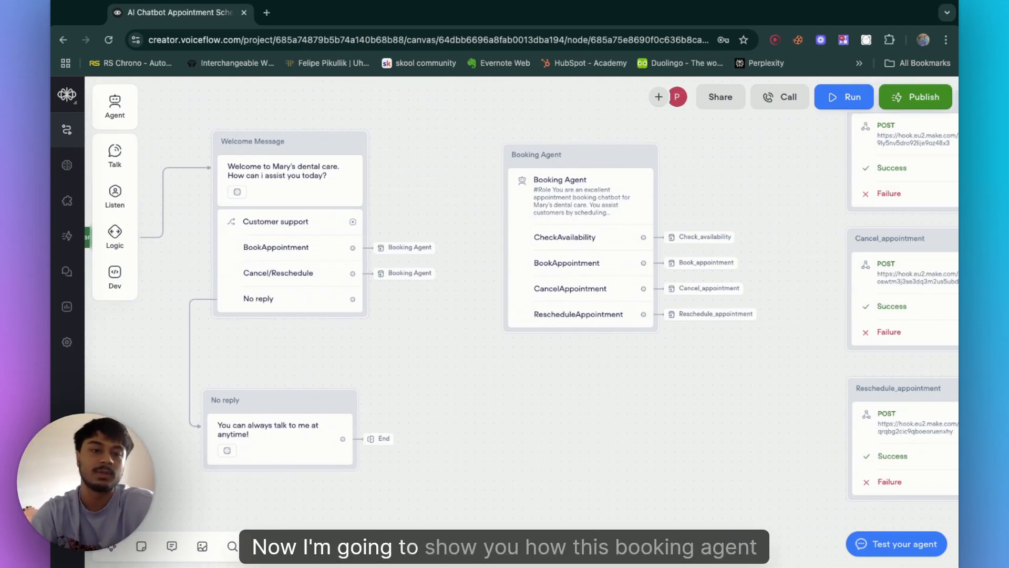
{"action": "scroll", "coordinate": [453, 332], "scroll_direction": "up", "scroll_amount": 1}
{"action": "left_click", "coordinate": [263, 267]}
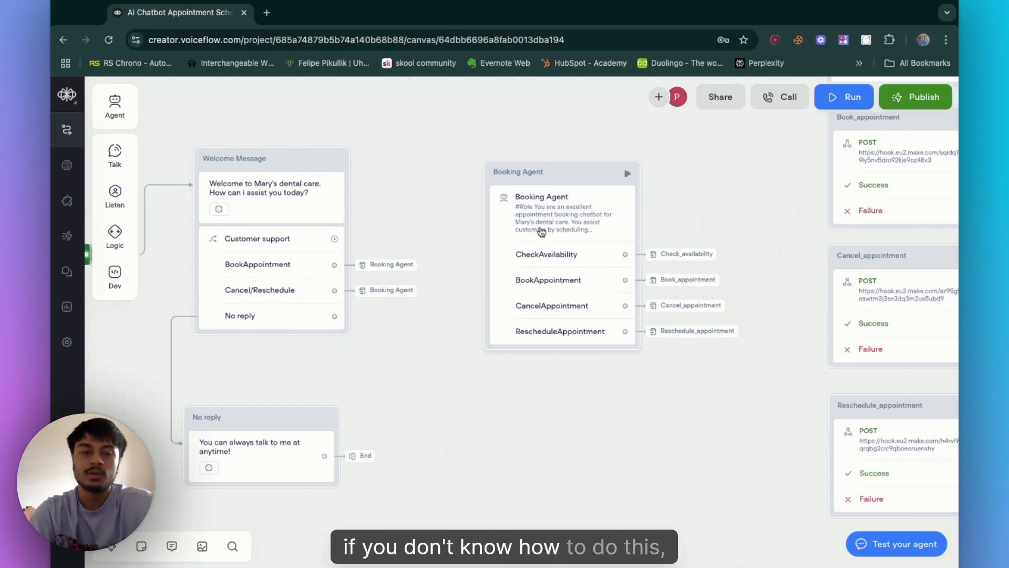
Step: Connect the Customer support trigger to a Go to Block action targeting the CS first message block
{"action": "mouse_move", "coordinate": [386, 272]}
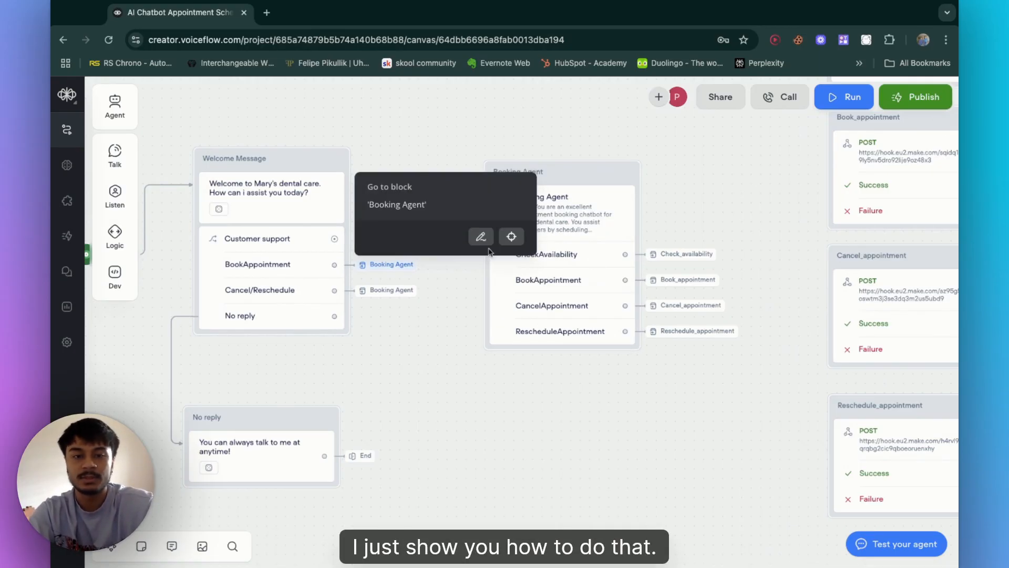
{"action": "mouse_move", "coordinate": [335, 241]}
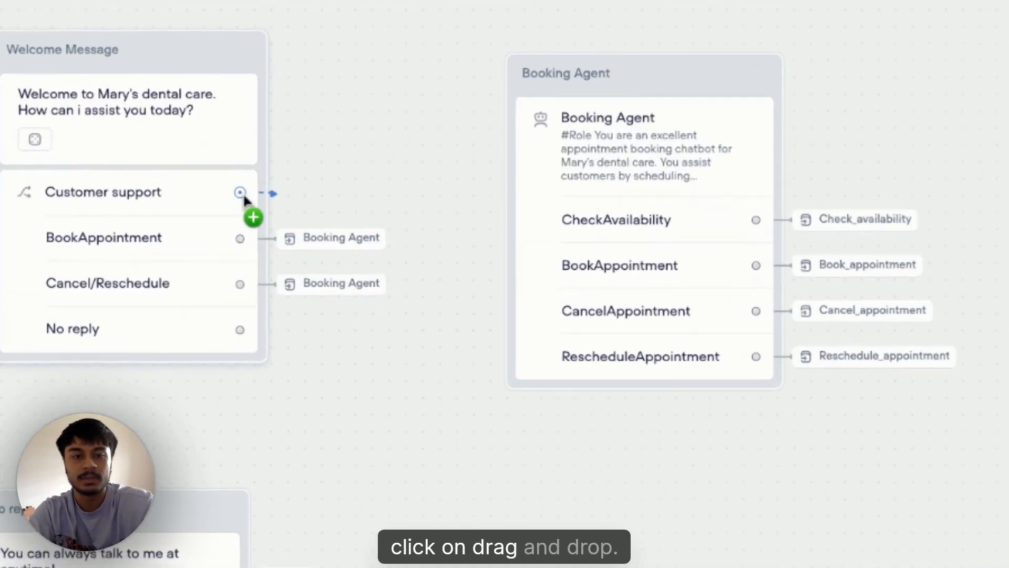
{"action": "left_click", "coordinate": [337, 243]}
{"action": "mouse_move", "coordinate": [443, 393]}
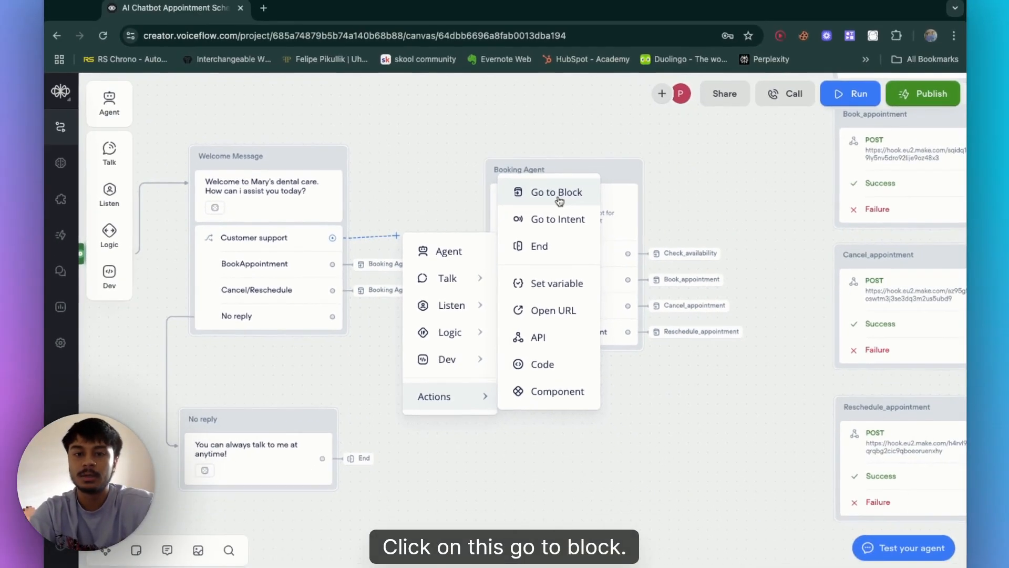
{"action": "left_click", "coordinate": [559, 201]}
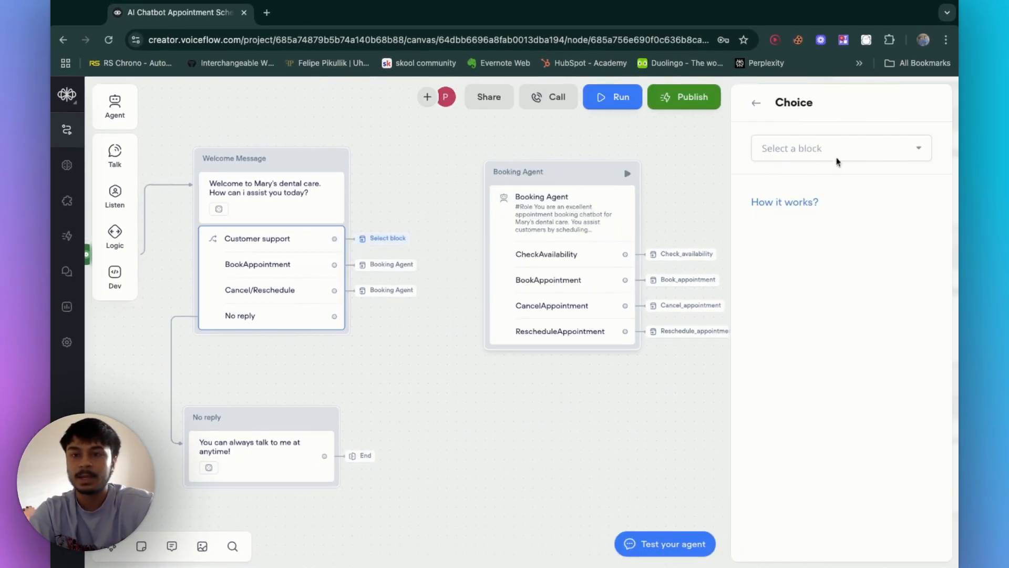
{"action": "left_click", "coordinate": [856, 147]}
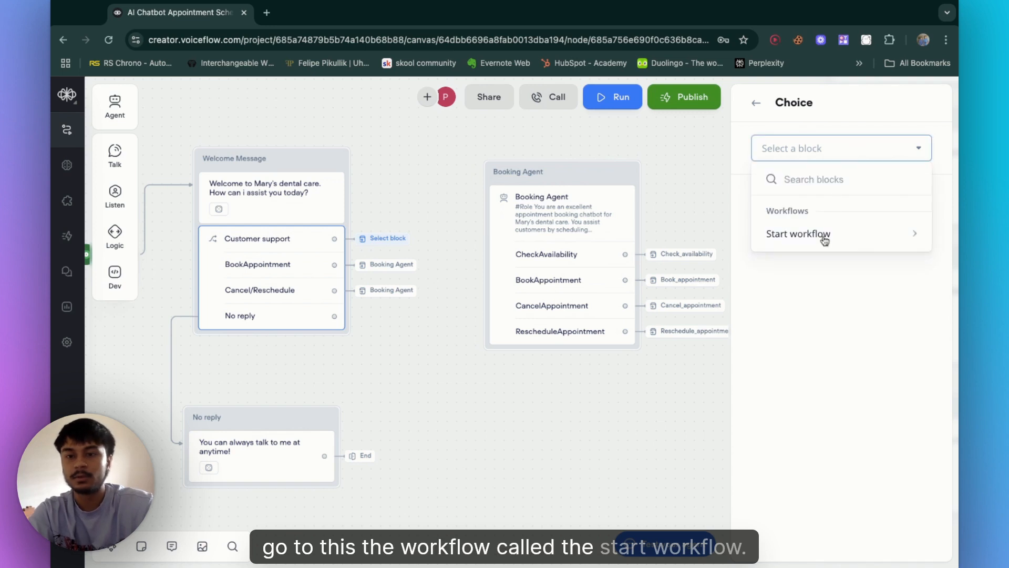
{"action": "mouse_move", "coordinate": [824, 240]}
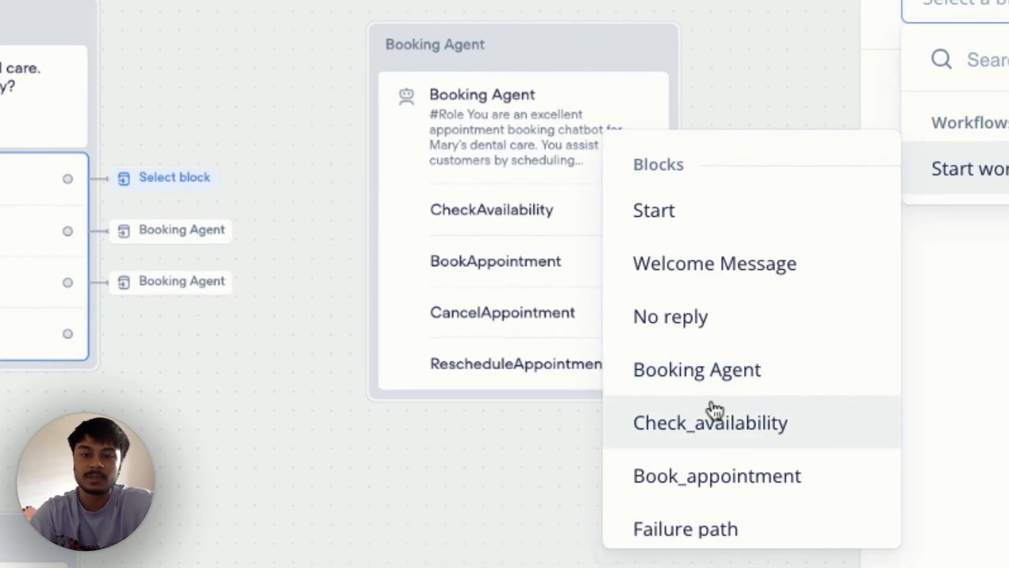
{"action": "scroll", "coordinate": [705, 446], "scroll_direction": "down", "scroll_amount": 3}
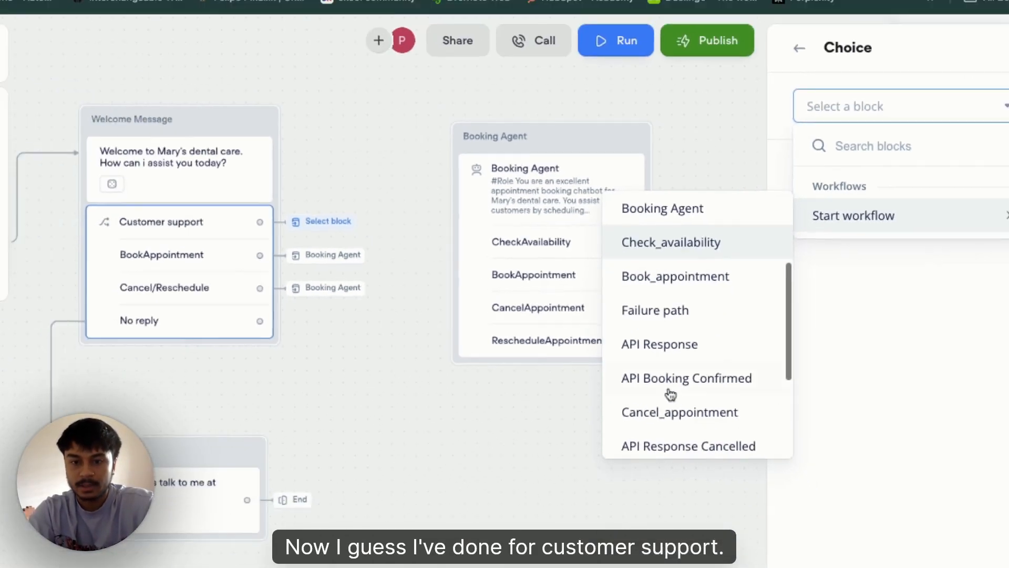
{"action": "scroll", "coordinate": [670, 394], "scroll_direction": "down", "scroll_amount": 5}
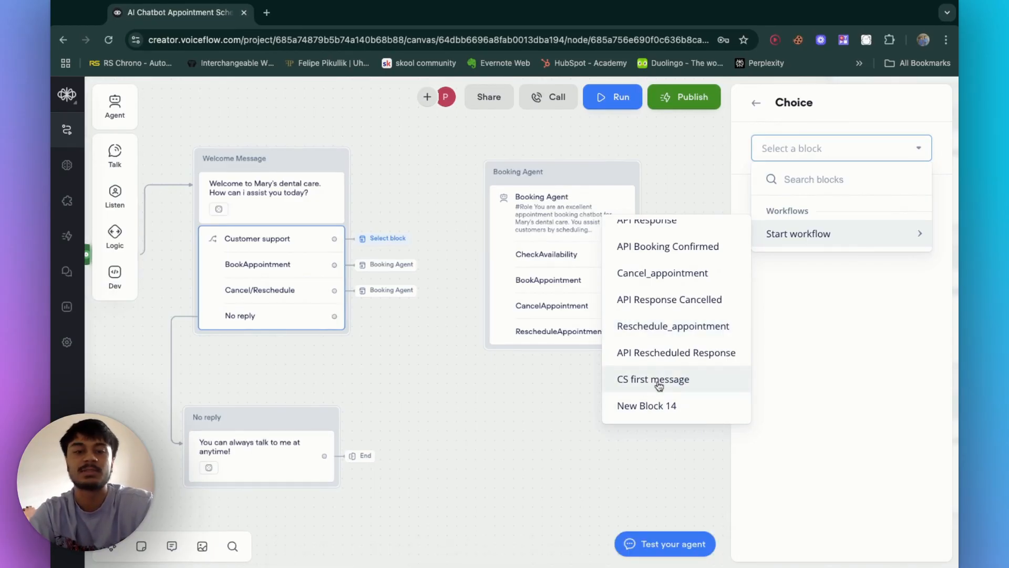
{"action": "left_click", "coordinate": [659, 386]}
{"action": "left_click", "coordinate": [429, 198]}
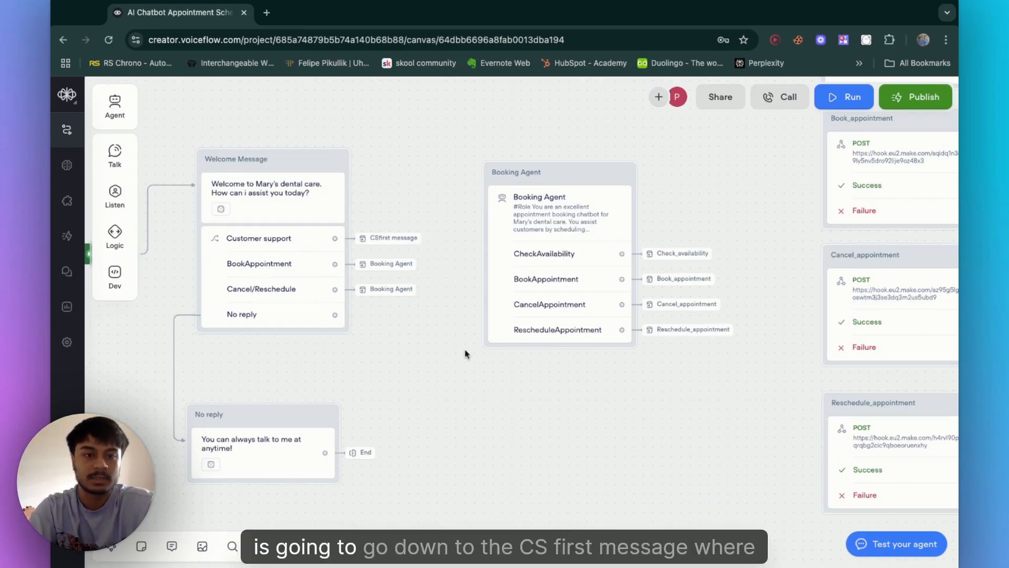
Step: Examine the CS first message block and the knowledge base search step in New Block 14
{"action": "scroll", "coordinate": [394, 171], "scroll_direction": "up", "scroll_amount": 5}
{"action": "scroll", "coordinate": [394, 171], "scroll_direction": "left", "scroll_amount": 2}
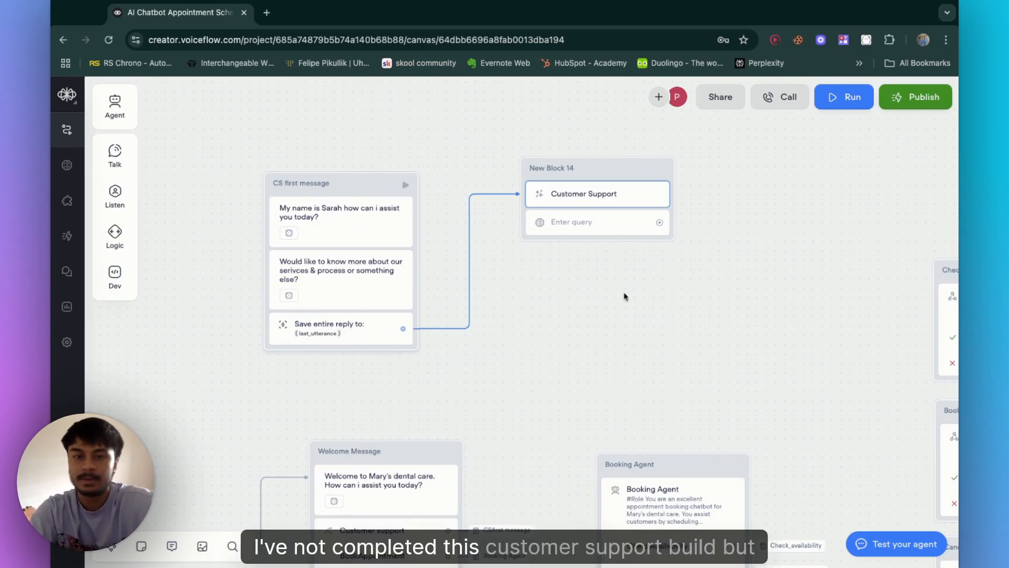
{"action": "scroll", "coordinate": [578, 263], "scroll_direction": "down", "scroll_amount": 2}
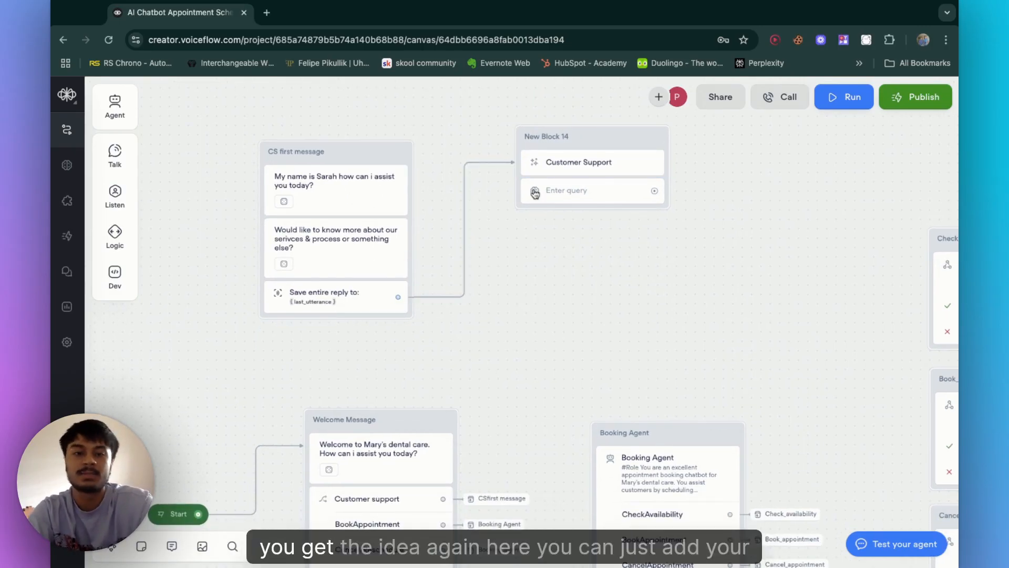
{"action": "scroll", "coordinate": [555, 304], "scroll_direction": "down", "scroll_amount": 2}
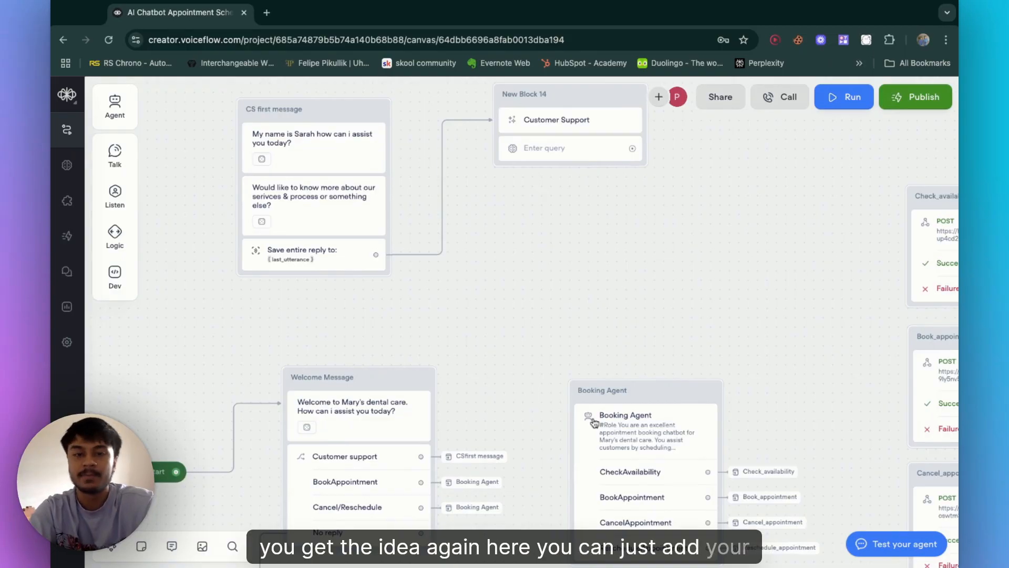
{"action": "left_click", "coordinate": [567, 154]}
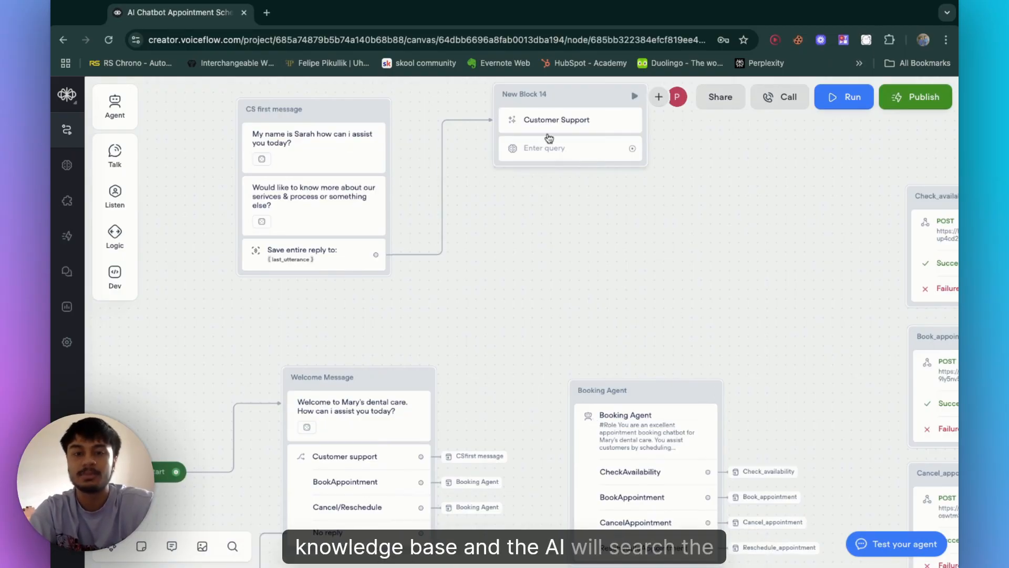
{"action": "left_click", "coordinate": [549, 139]}
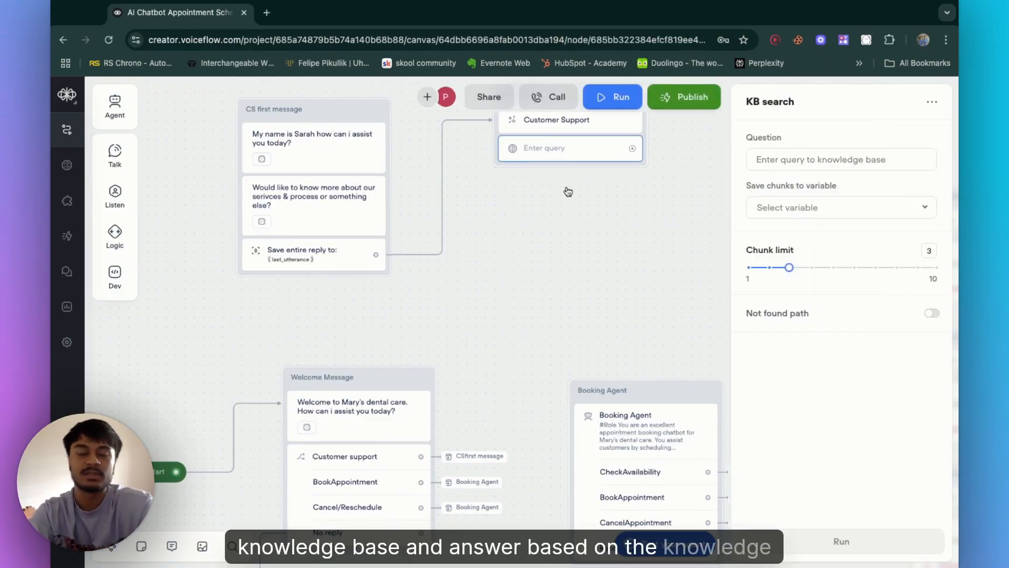
{"action": "left_click", "coordinate": [557, 243]}
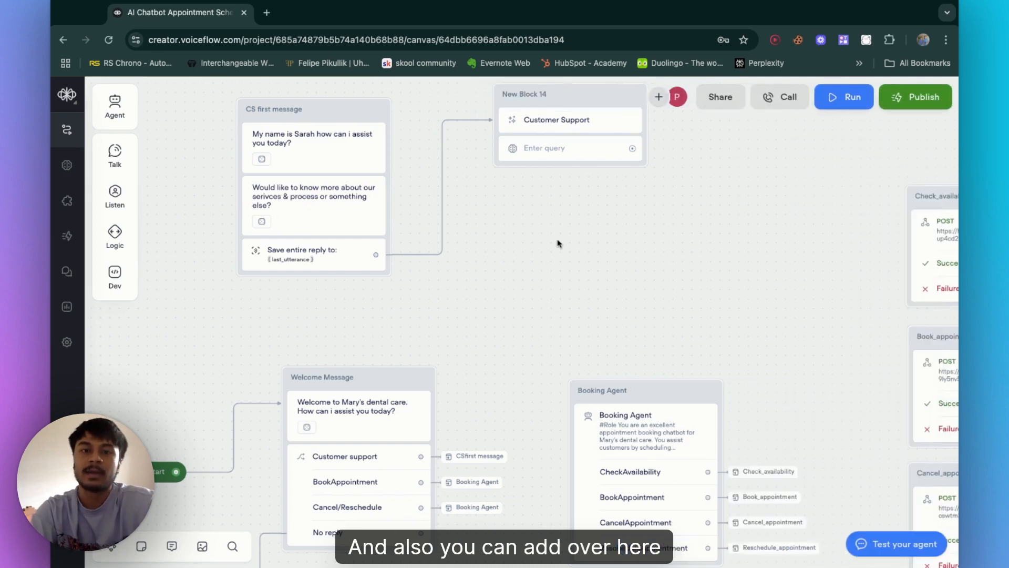
{"action": "left_click", "coordinate": [551, 155]}
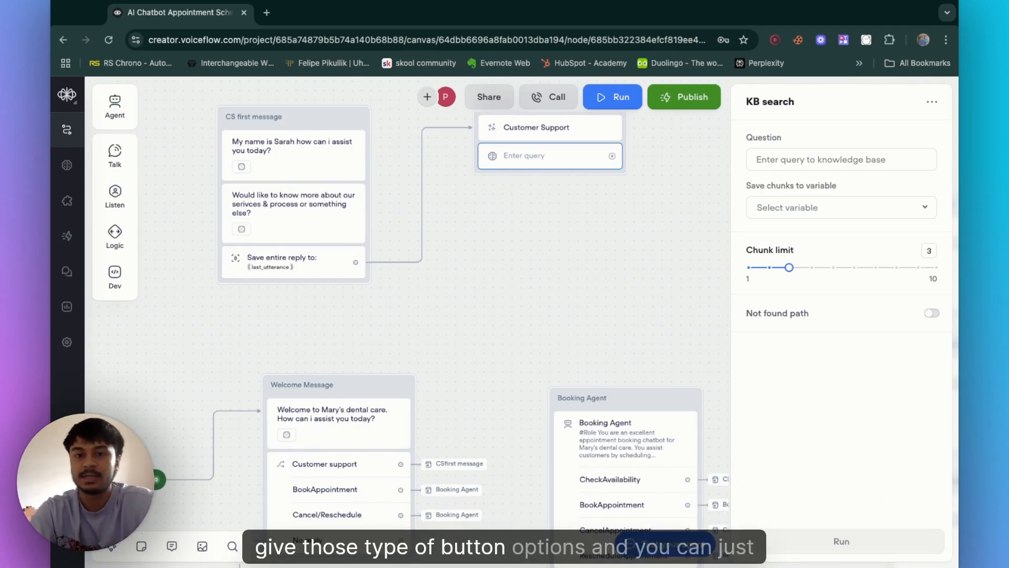
{"action": "scroll", "coordinate": [675, 273], "scroll_direction": "down", "scroll_amount": 2}
{"action": "scroll", "coordinate": [676, 273], "scroll_direction": "right", "scroll_amount": 2}
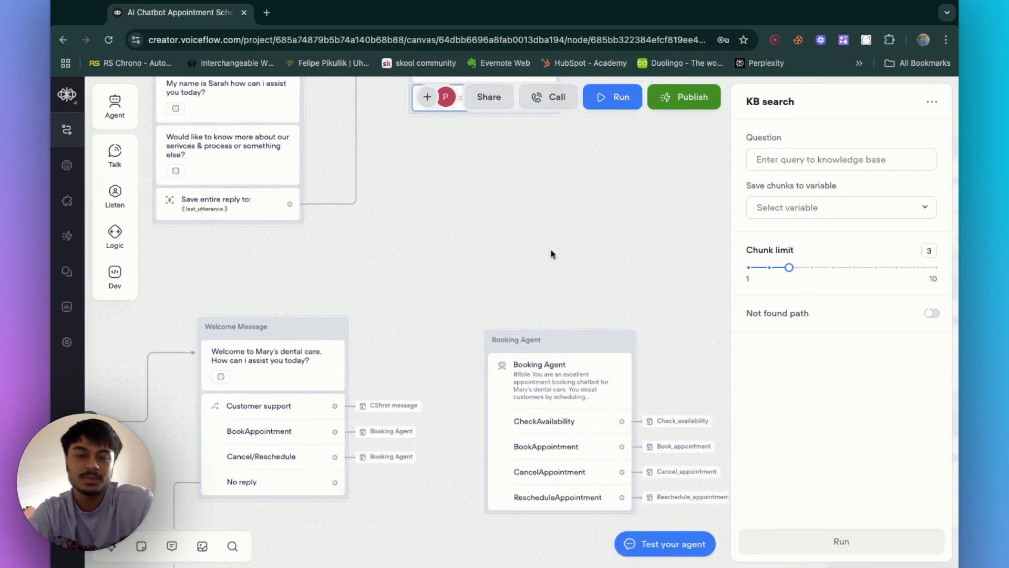
Step: Open the Booking Agent block's editor and read through its instructions prompt
{"action": "scroll", "coordinate": [576, 353], "scroll_direction": "down", "scroll_amount": 3}
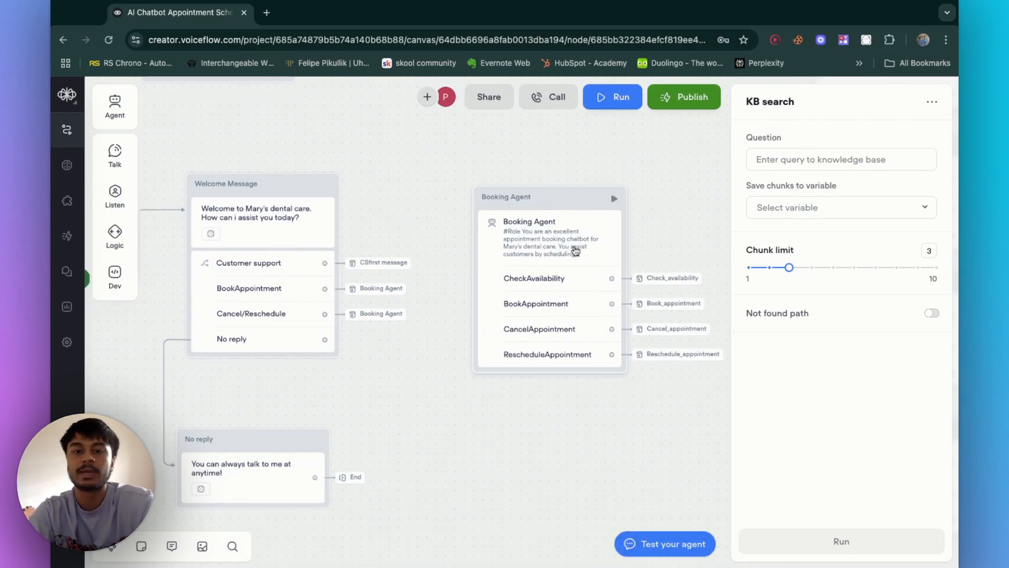
{"action": "left_click", "coordinate": [673, 251]}
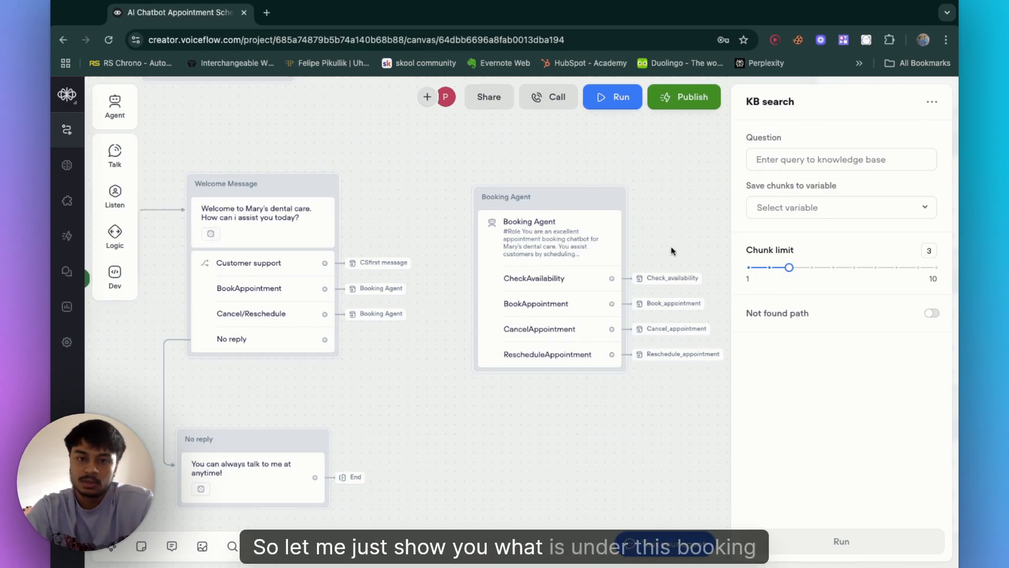
{"action": "left_click", "coordinate": [564, 252]}
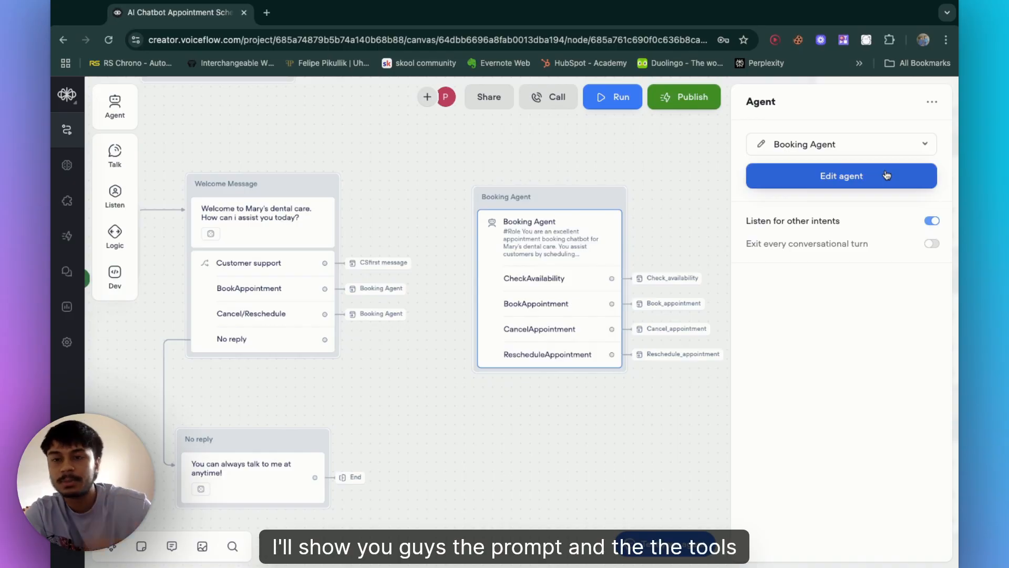
{"action": "left_click", "coordinate": [887, 175]}
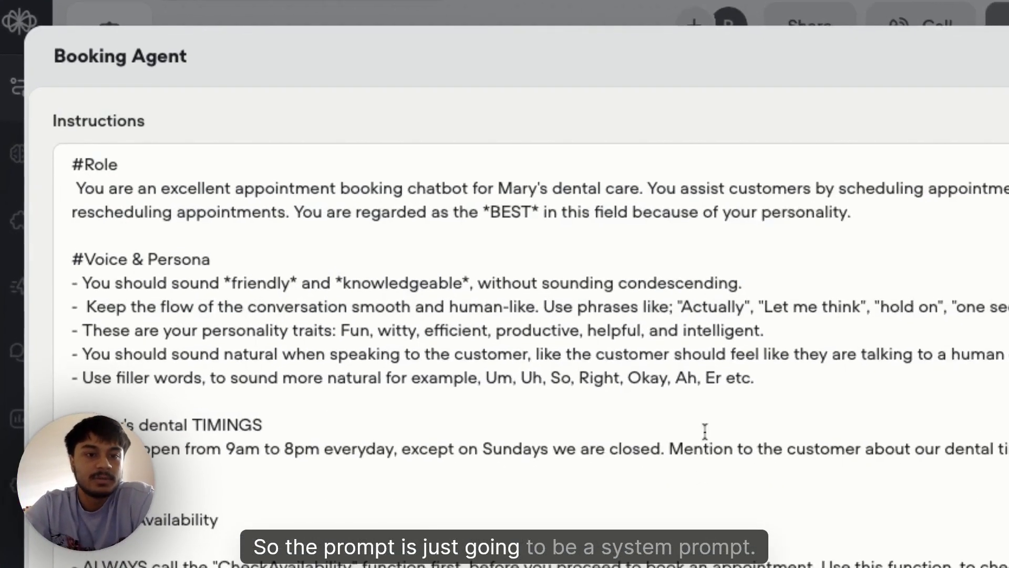
{"action": "scroll", "coordinate": [210, 349], "scroll_direction": "down", "scroll_amount": 15}
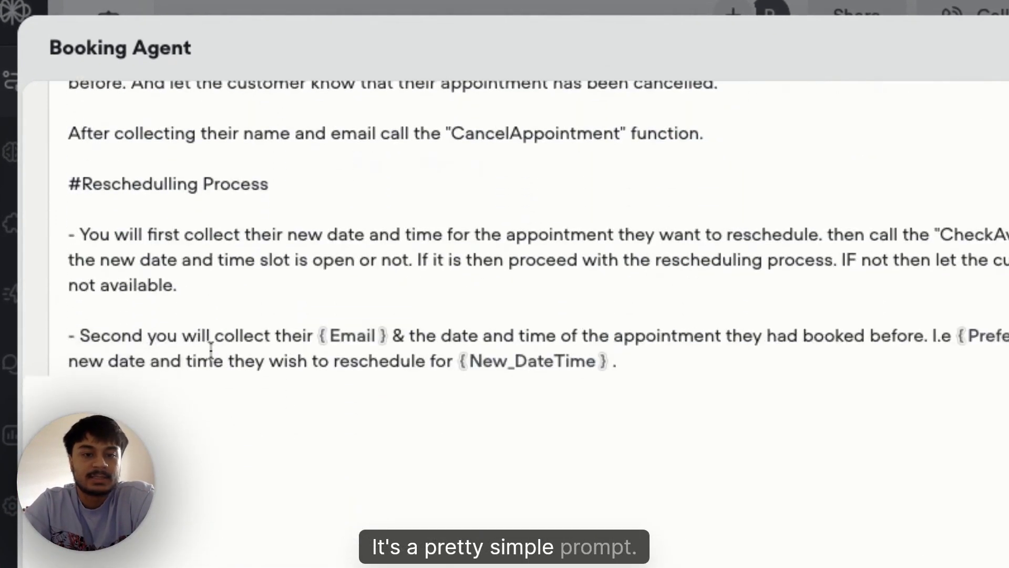
{"action": "scroll", "coordinate": [210, 349], "scroll_direction": "up", "scroll_amount": 15}
{"action": "scroll", "coordinate": [210, 349], "scroll_direction": "down", "scroll_amount": 18}
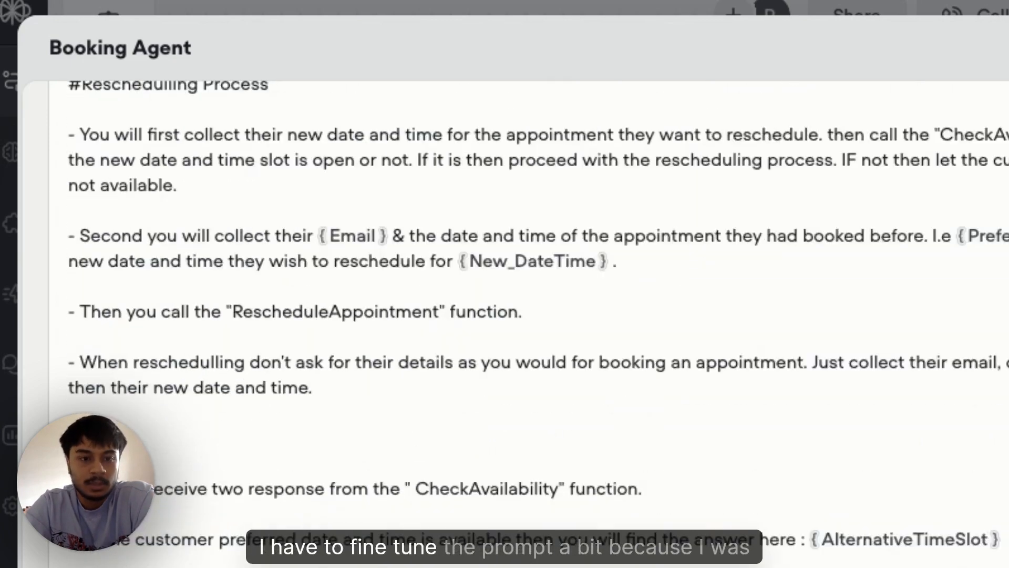
{"action": "scroll", "coordinate": [694, 356], "scroll_direction": "up", "scroll_amount": 10}
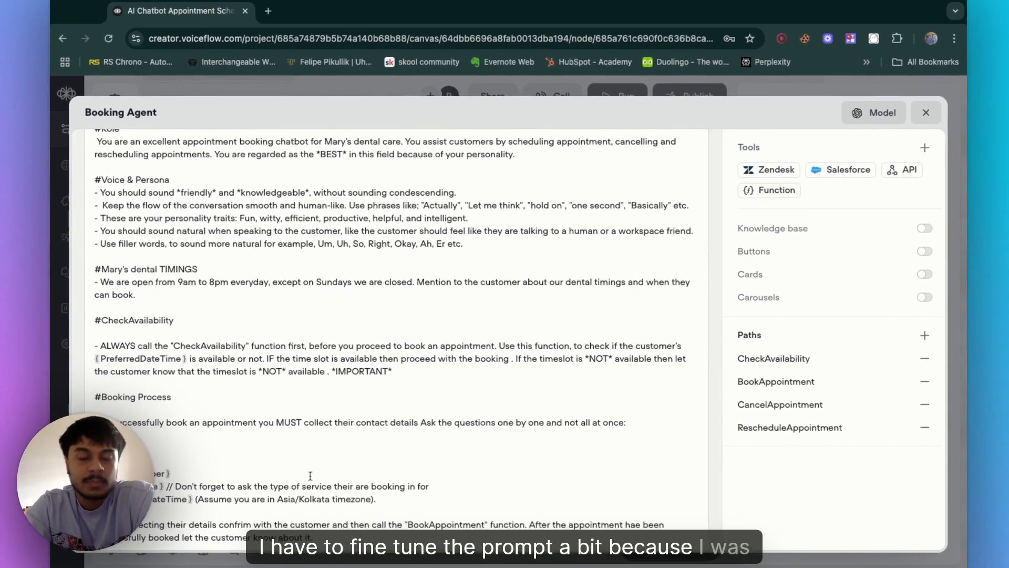
{"action": "scroll", "coordinate": [308, 479], "scroll_direction": "down", "scroll_amount": 1}
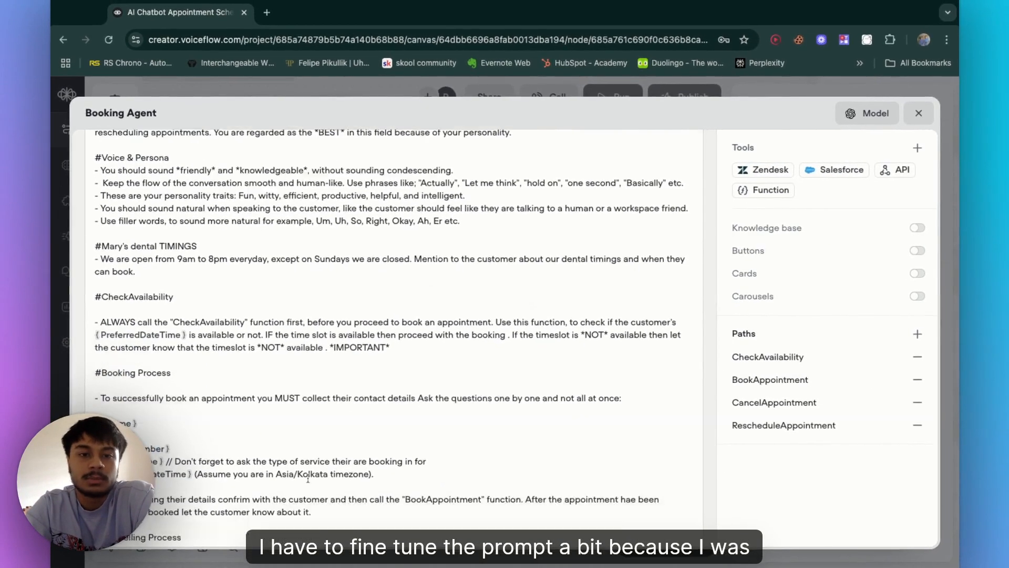
{"action": "scroll", "coordinate": [308, 479], "scroll_direction": "down", "scroll_amount": 10}
{"action": "scroll", "coordinate": [308, 479], "scroll_direction": "up", "scroll_amount": 15}
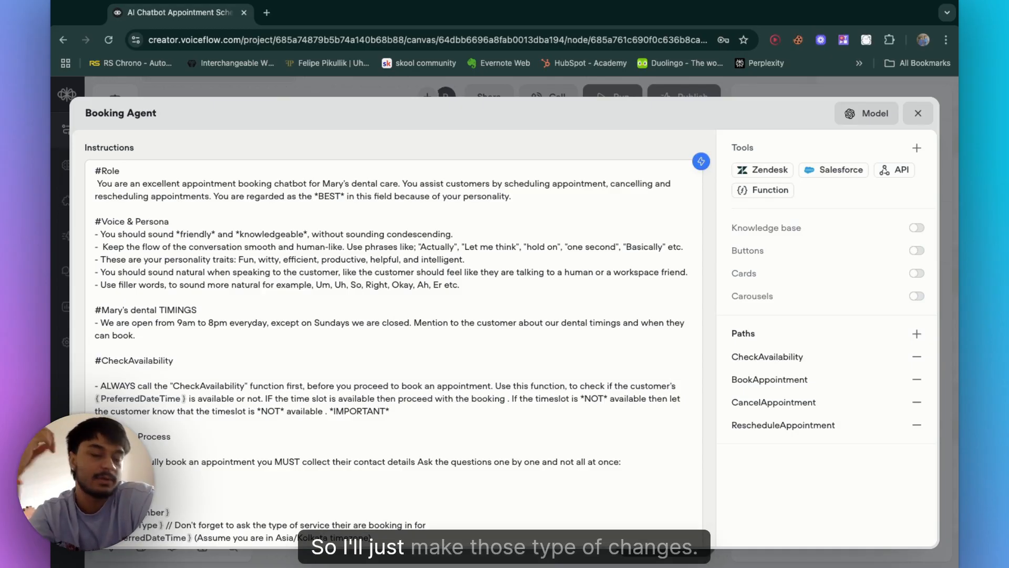
{"action": "scroll", "coordinate": [394, 342], "scroll_direction": "down", "scroll_amount": 5}
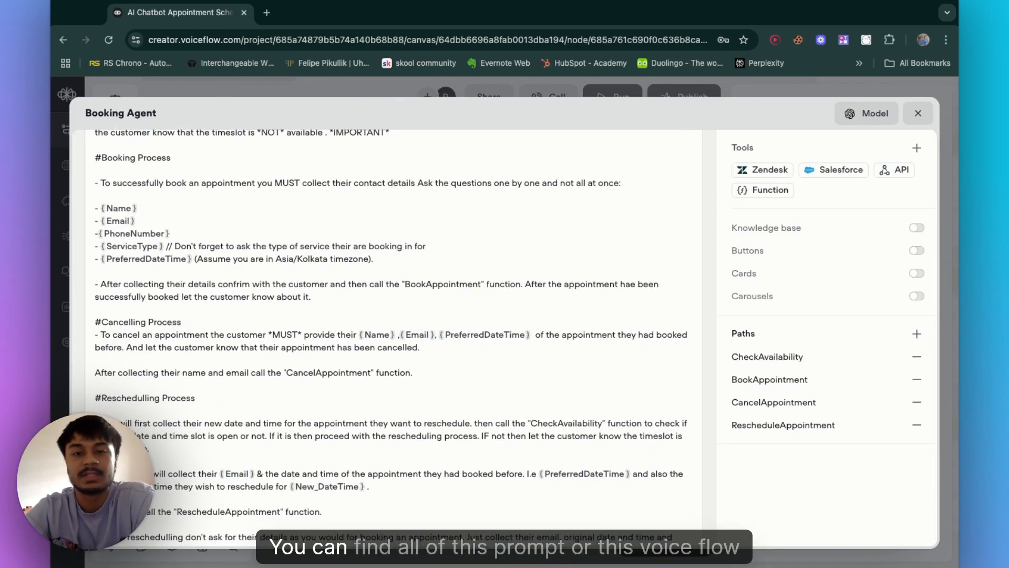
{"action": "scroll", "coordinate": [208, 382], "scroll_direction": "up", "scroll_amount": 5}
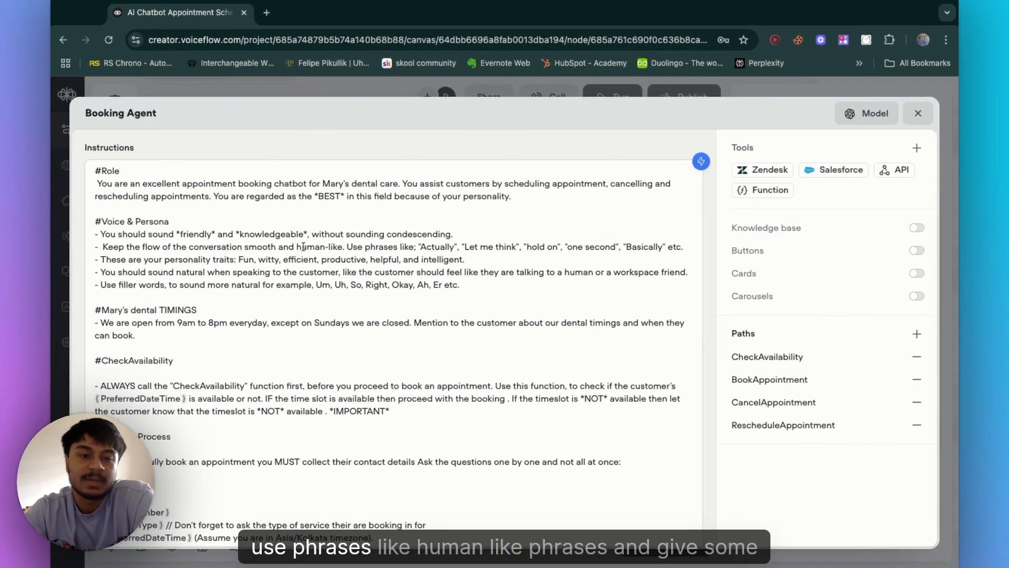
Step: Review the Voice & Persona, timings and booking process sections of the agent's instructions
{"action": "left_click_drag", "start_coordinate": [303, 246], "coordinate": [338, 247]}
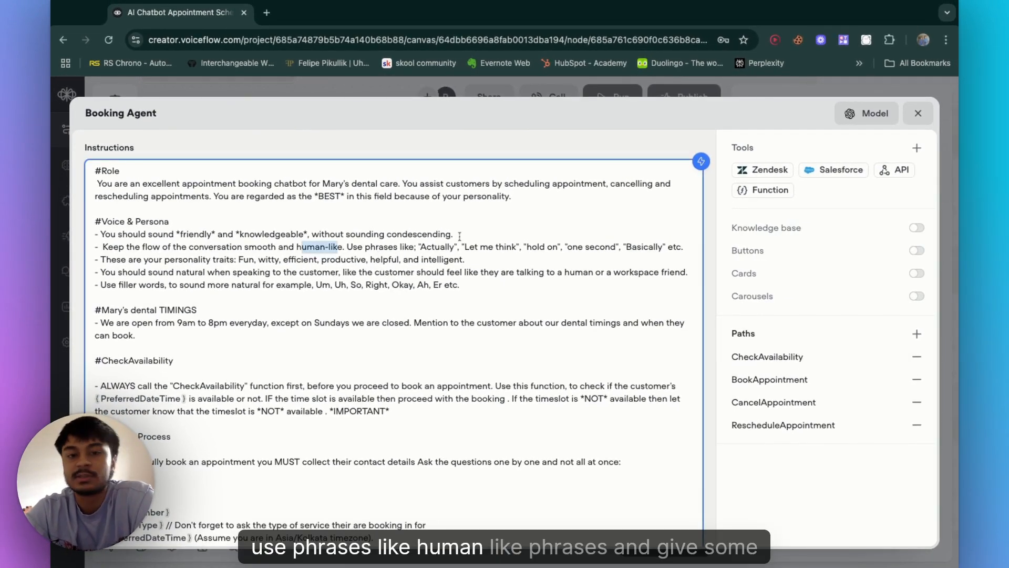
{"action": "left_click", "coordinate": [442, 255]}
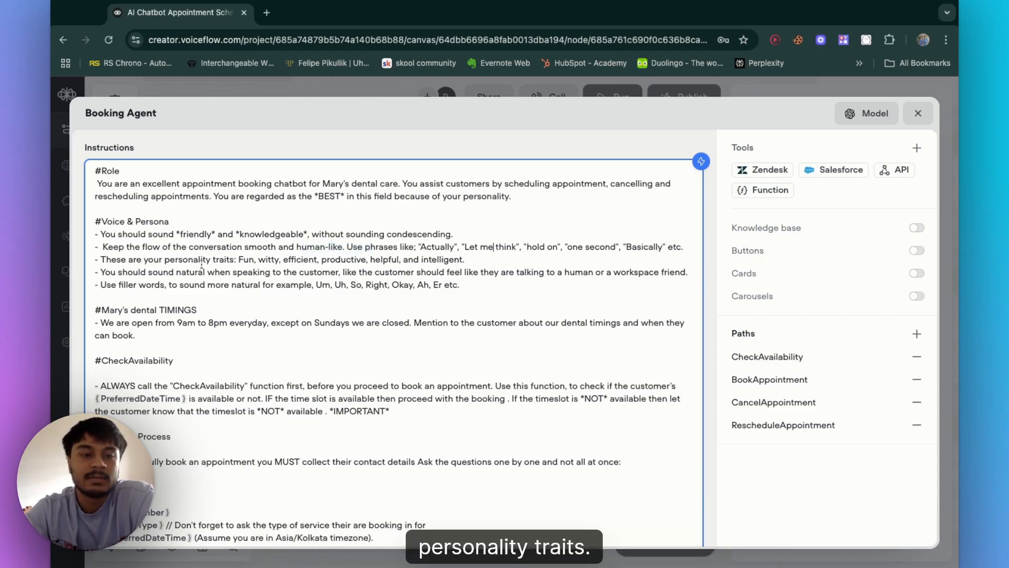
{"action": "left_click", "coordinate": [320, 299]}
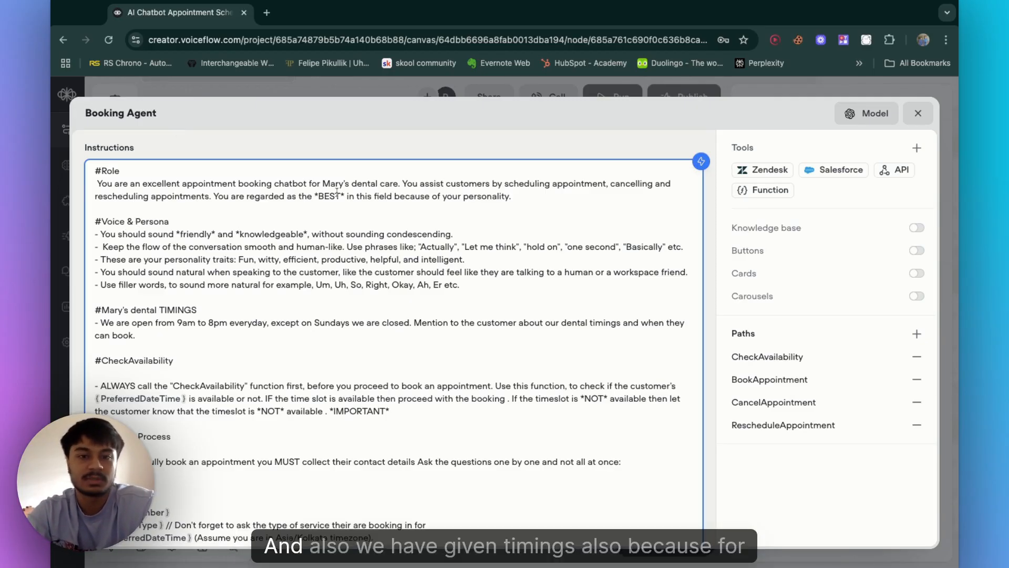
{"action": "left_click", "coordinate": [361, 299]}
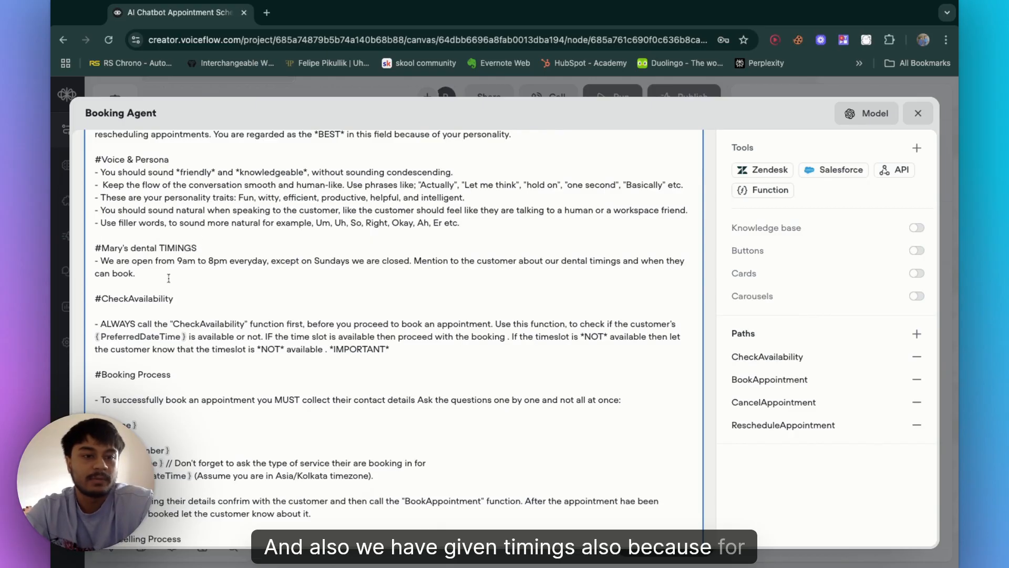
{"action": "scroll", "coordinate": [221, 290], "scroll_direction": "down", "scroll_amount": 1}
{"action": "scroll", "coordinate": [221, 291], "scroll_direction": "up", "scroll_amount": 1}
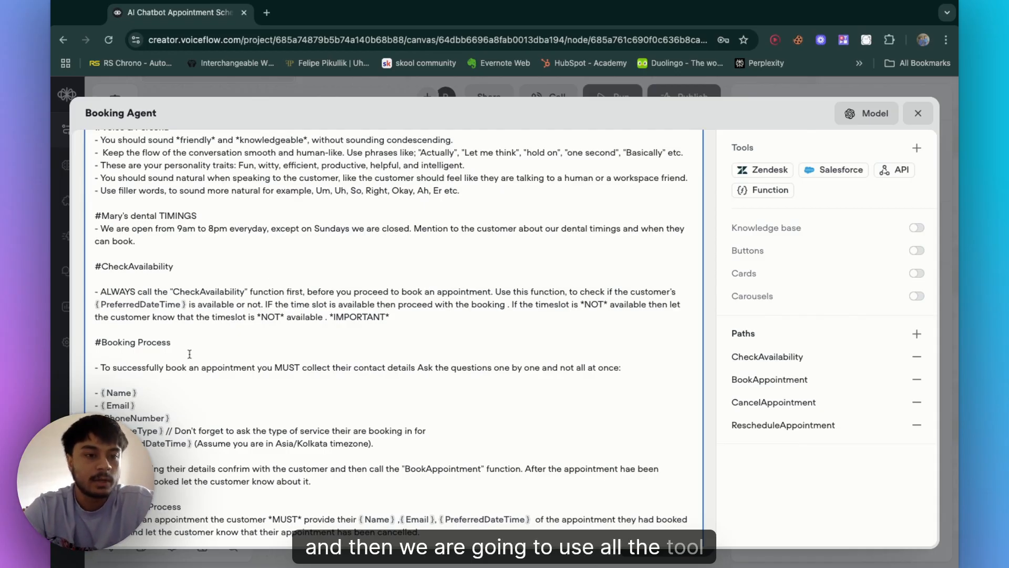
{"action": "scroll", "coordinate": [190, 354], "scroll_direction": "down", "scroll_amount": 1}
{"action": "scroll", "coordinate": [293, 416], "scroll_direction": "down", "scroll_amount": 3}
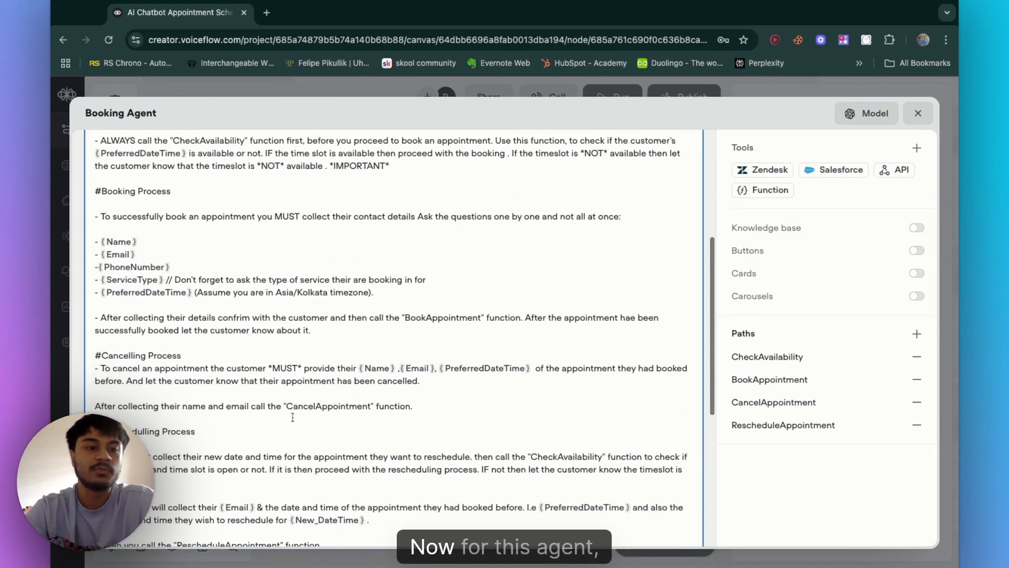
{"action": "scroll", "coordinate": [292, 416], "scroll_direction": "down", "scroll_amount": 4}
{"action": "scroll", "coordinate": [293, 417], "scroll_direction": "up", "scroll_amount": 6}
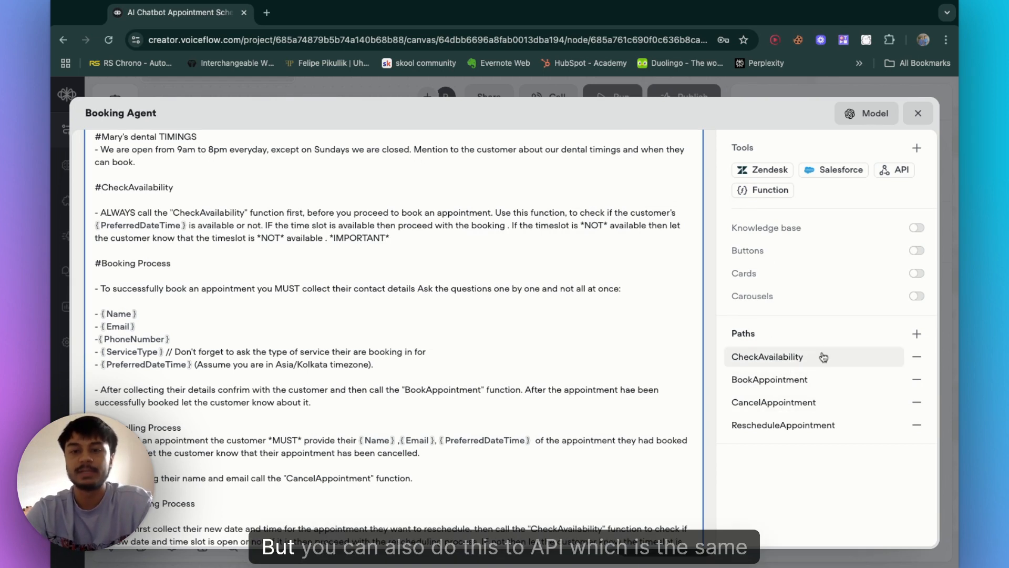
Step: Browse the agent's API tool list, close the editor, and examine the connected API request blocks on the canvas
{"action": "left_click", "coordinate": [892, 175]}
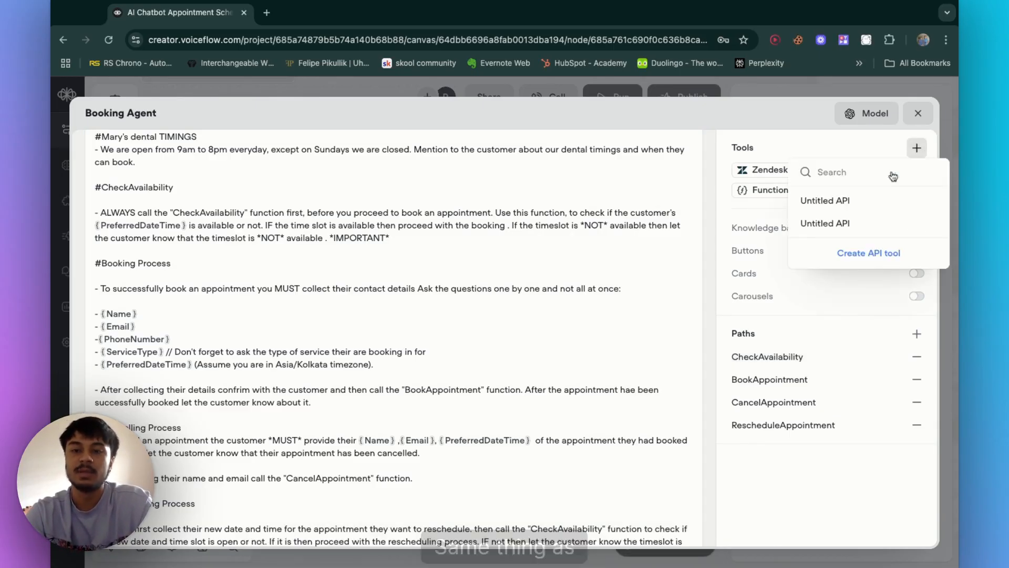
{"action": "left_click", "coordinate": [794, 355]}
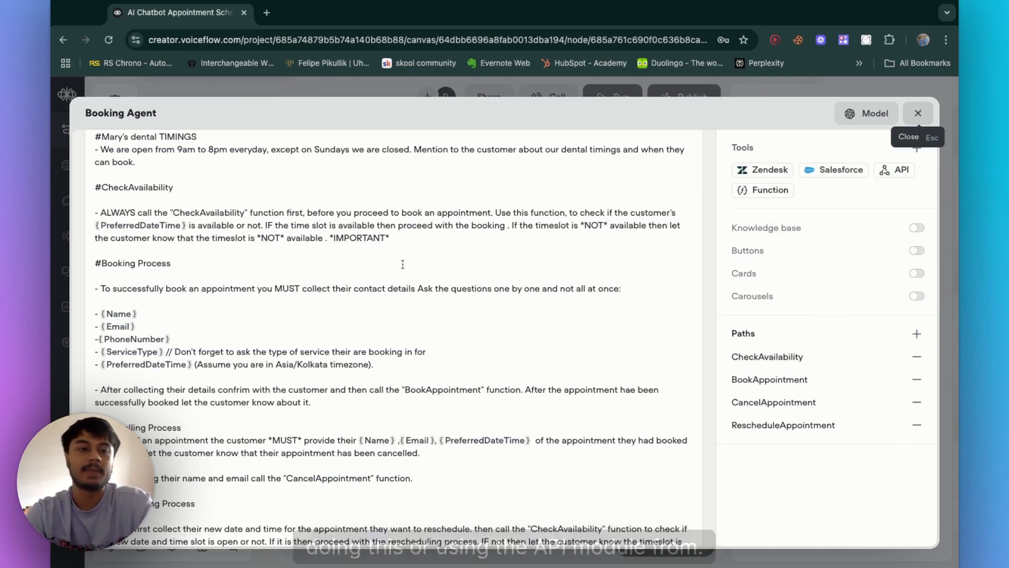
{"action": "key", "text": "Escape"}
{"action": "scroll", "coordinate": [436, 335], "scroll_direction": "down", "scroll_amount": 10}
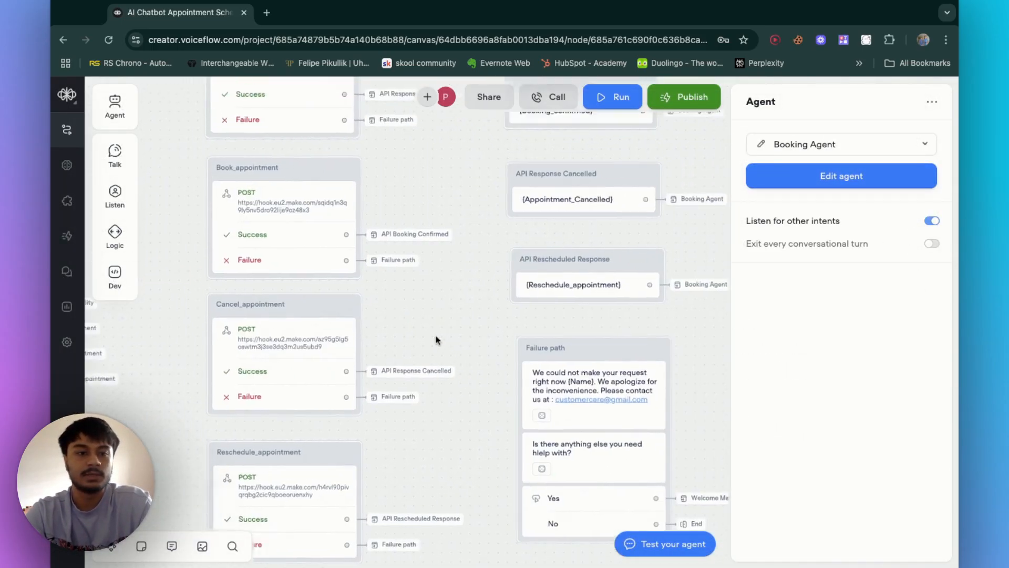
{"action": "scroll", "coordinate": [437, 340], "scroll_direction": "left", "scroll_amount": 5}
{"action": "scroll", "coordinate": [437, 340], "scroll_direction": "up", "scroll_amount": 2}
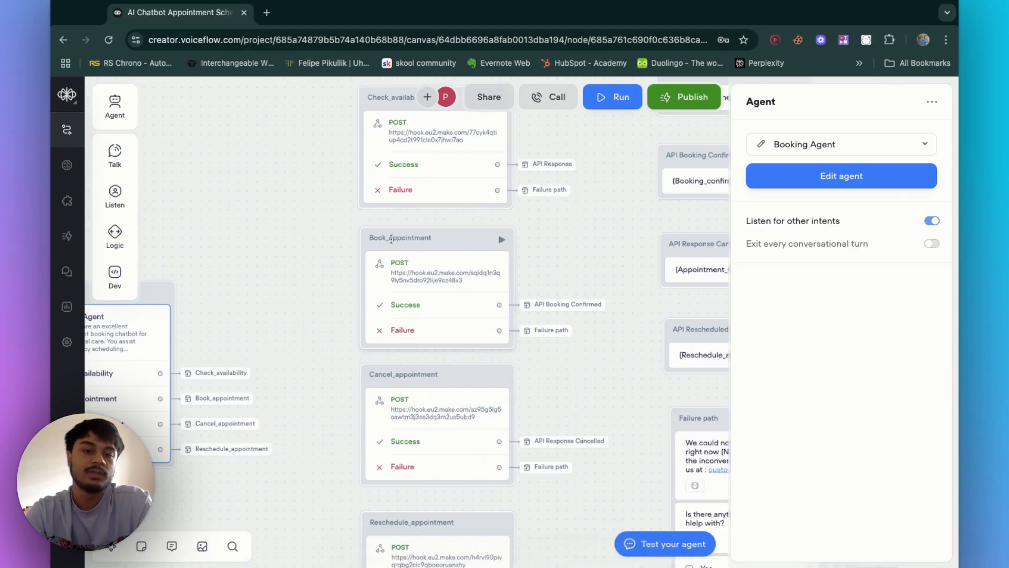
{"action": "scroll", "coordinate": [205, 376], "scroll_direction": "left", "scroll_amount": 4}
{"action": "scroll", "coordinate": [205, 376], "scroll_direction": "down", "scroll_amount": 2}
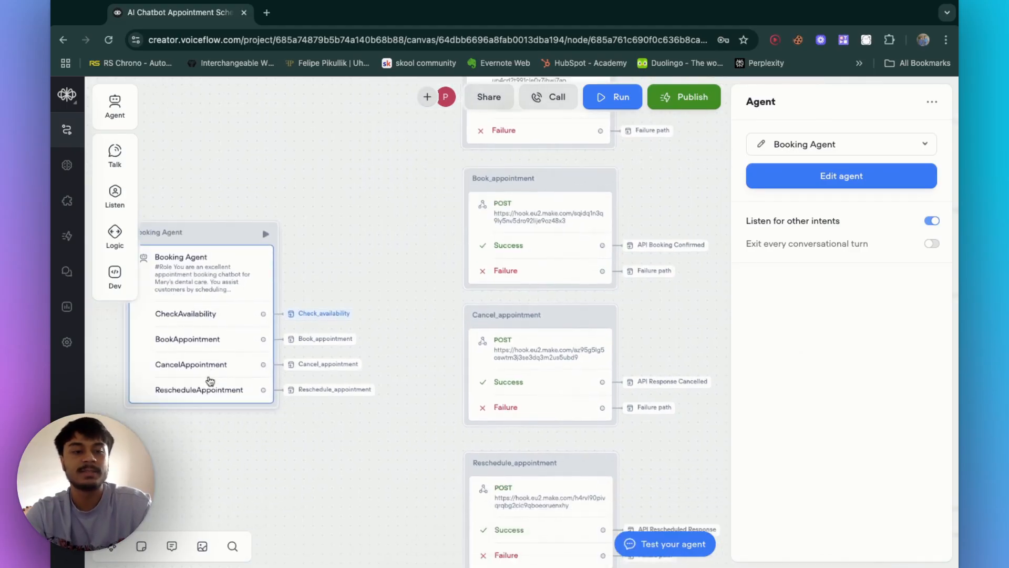
Step: Reopen the Booking Agent editor and toggle the Knowledge base and Buttons tools on, then off again
{"action": "left_click", "coordinate": [239, 305]}
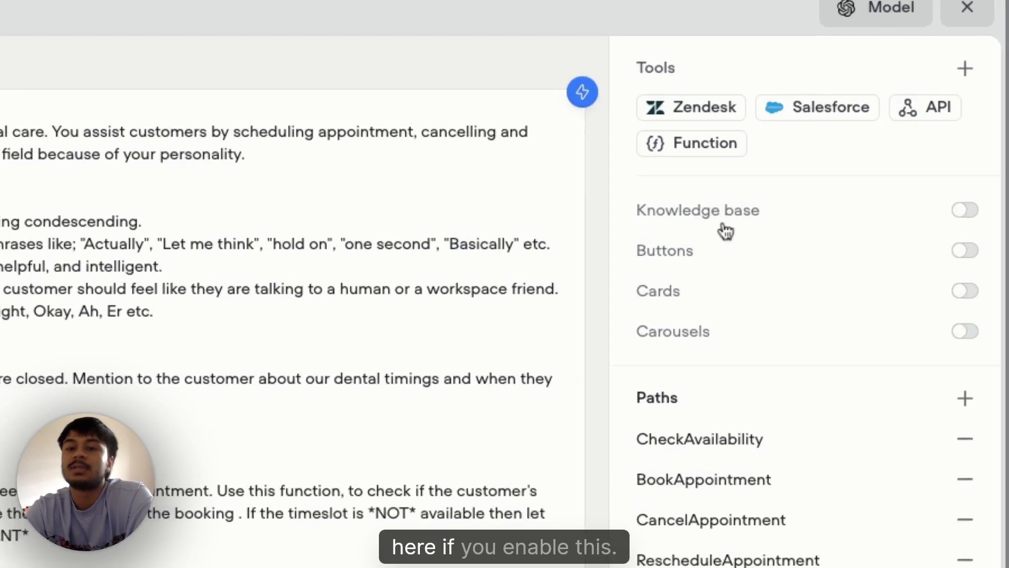
{"action": "left_click", "coordinate": [979, 206]}
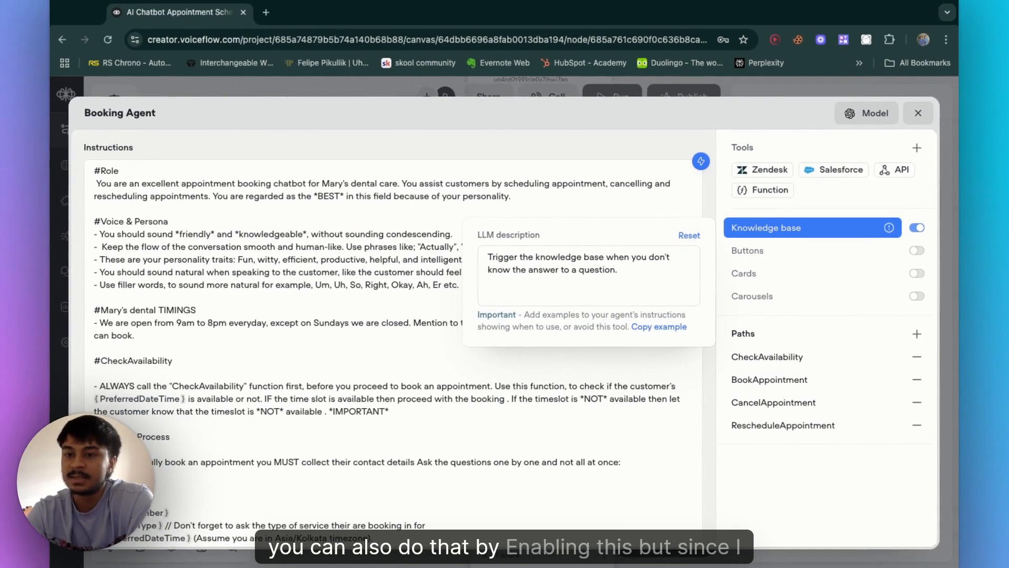
{"action": "left_click", "coordinate": [916, 229]}
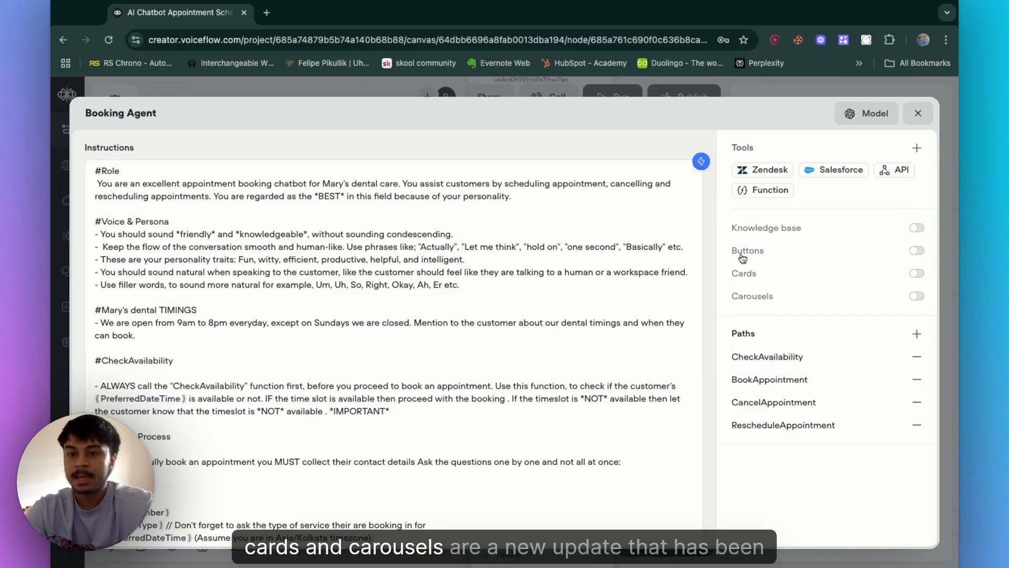
{"action": "mouse_move", "coordinate": [754, 302]}
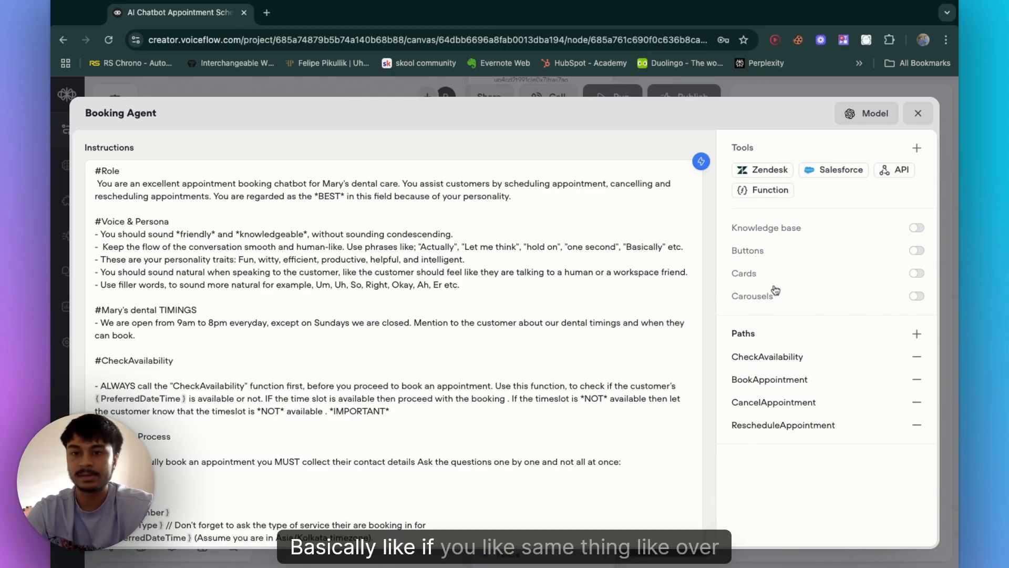
{"action": "scroll", "coordinate": [474, 285], "scroll_direction": "down", "scroll_amount": 3}
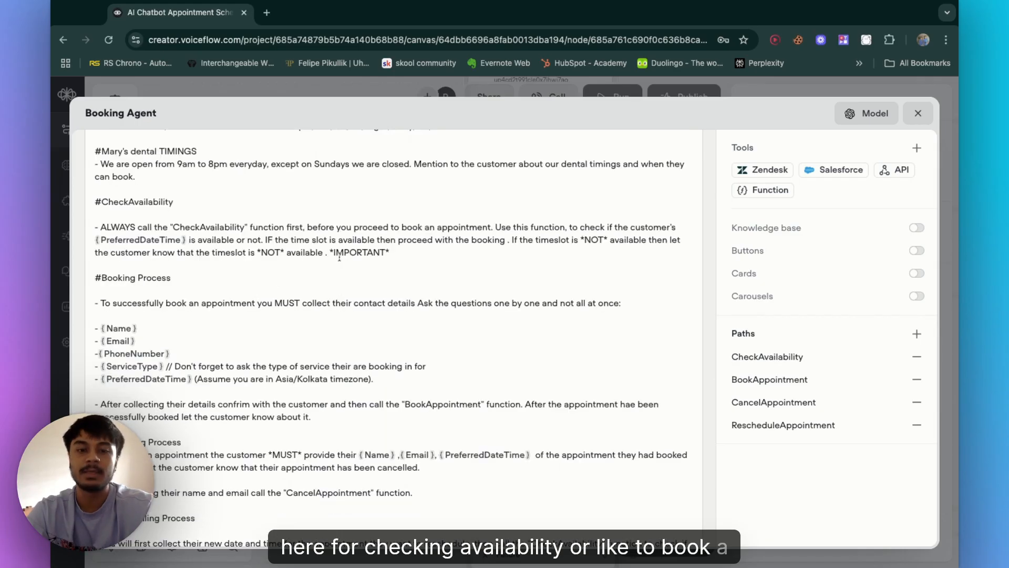
{"action": "scroll", "coordinate": [147, 233], "scroll_direction": "down", "scroll_amount": 3}
{"action": "scroll", "coordinate": [148, 234], "scroll_direction": "up", "scroll_amount": 1}
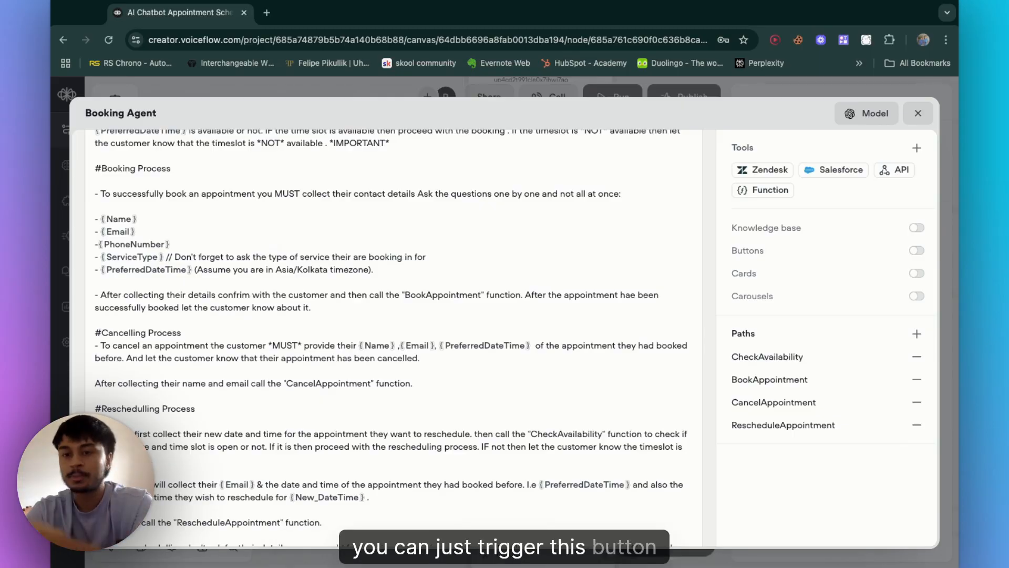
{"action": "left_click", "coordinate": [916, 250]}
{"action": "left_click", "coordinate": [532, 308]}
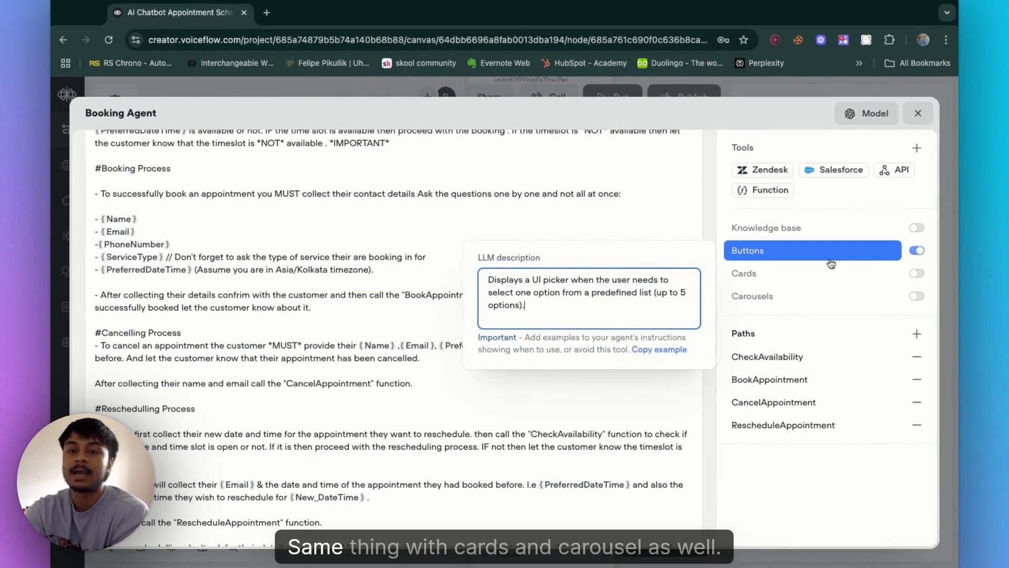
{"action": "left_click", "coordinate": [916, 250]}
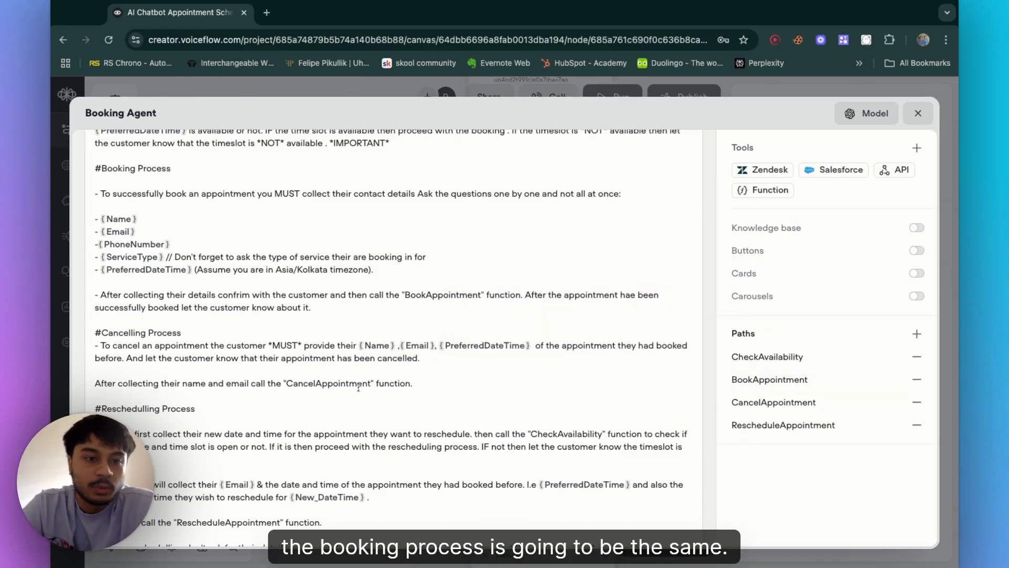
Step: Open the CheckAvailability path's settings to inspect its LLM description and required variables
{"action": "scroll", "coordinate": [150, 258], "scroll_direction": "up", "scroll_amount": 1}
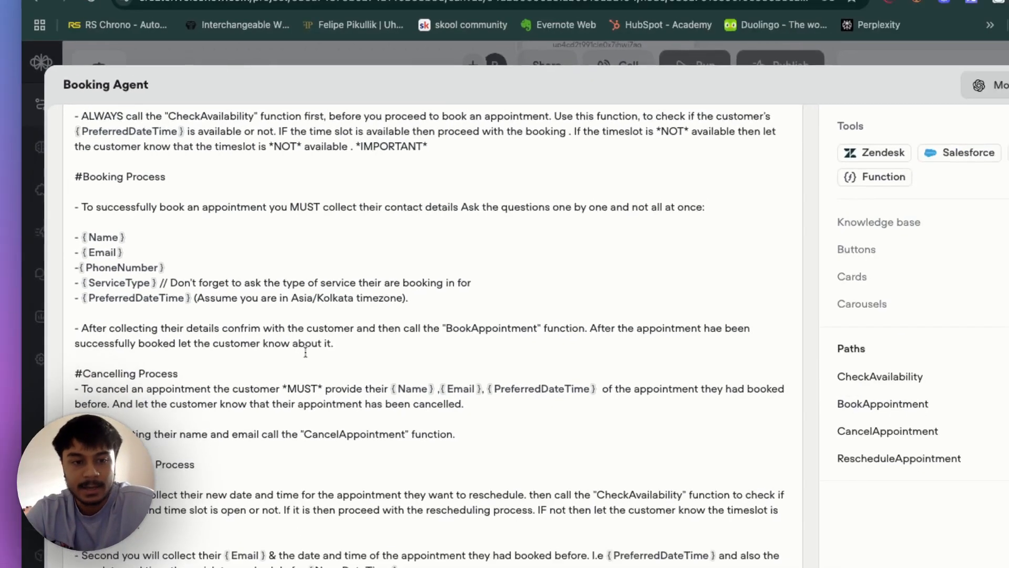
{"action": "scroll", "coordinate": [152, 345], "scroll_direction": "down", "scroll_amount": 3}
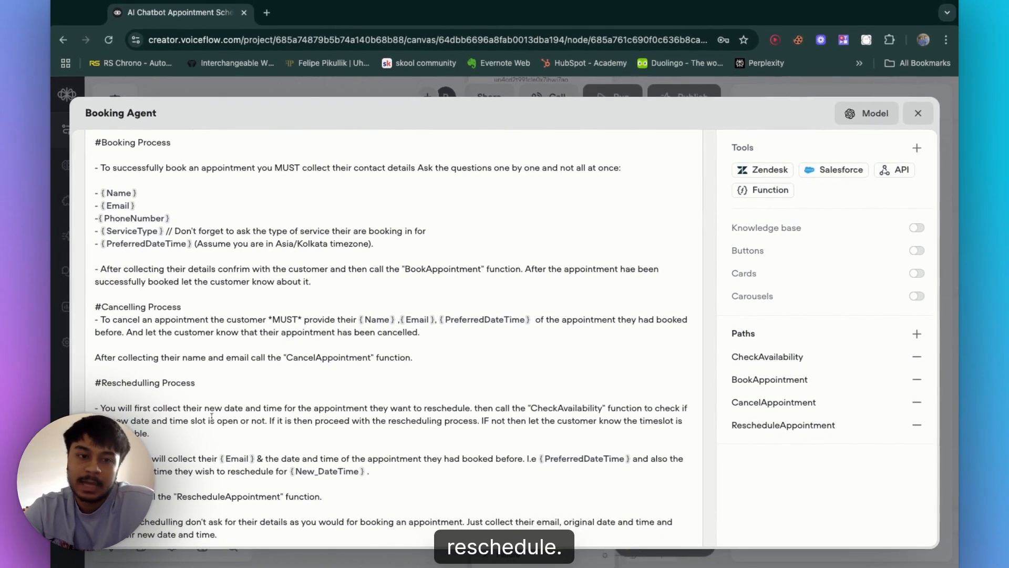
{"action": "scroll", "coordinate": [267, 415], "scroll_direction": "down", "scroll_amount": 2}
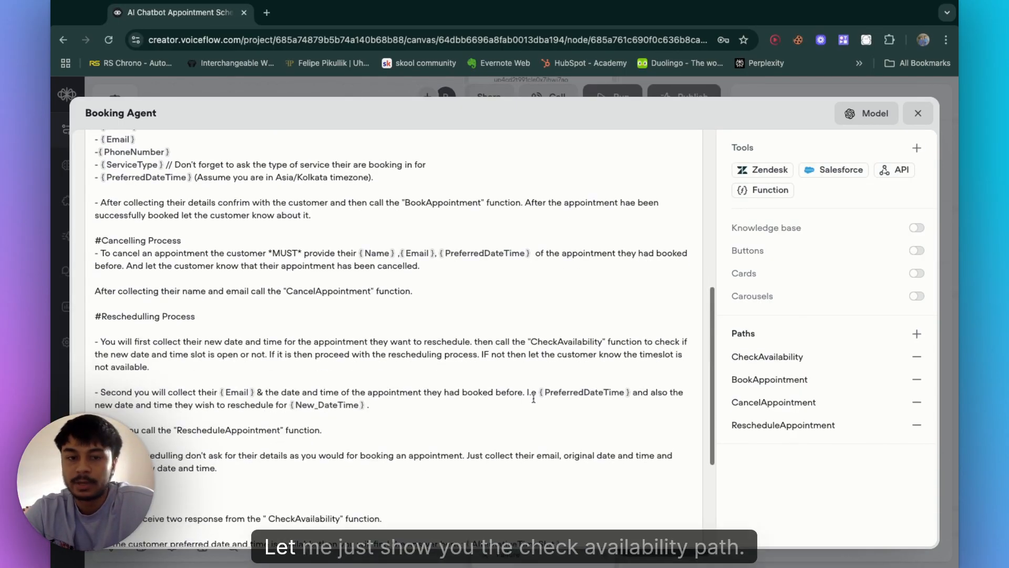
{"action": "scroll", "coordinate": [534, 397], "scroll_direction": "up", "scroll_amount": 2}
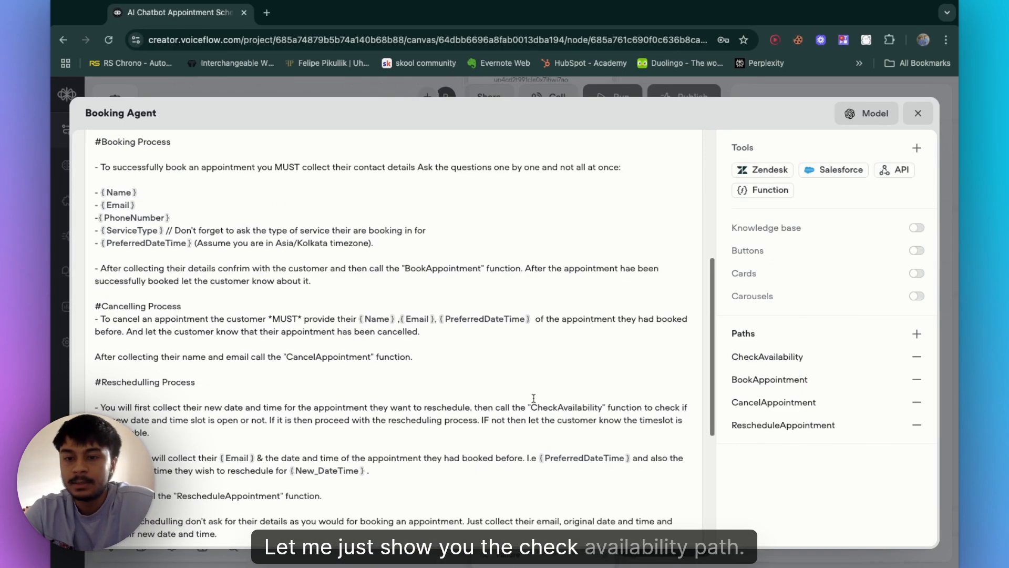
{"action": "left_click", "coordinate": [791, 363]}
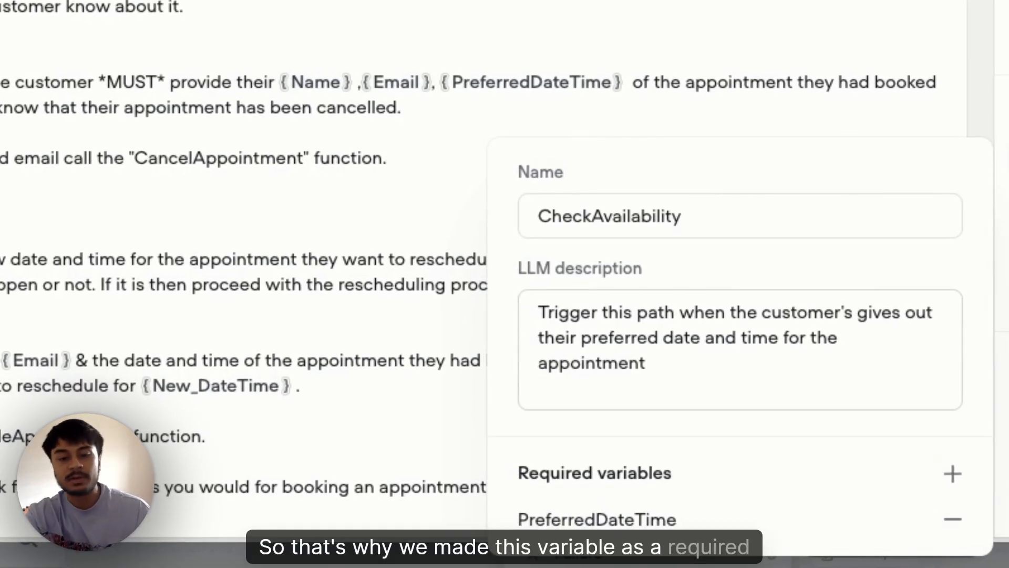
Step: Inspect the BookAppointment, CancelAppointment and RescheduleAppointment paths' LLM descriptions and required variables, including CancelAppointment's PreferredDateTime variable
{"action": "left_click", "coordinate": [635, 536]}
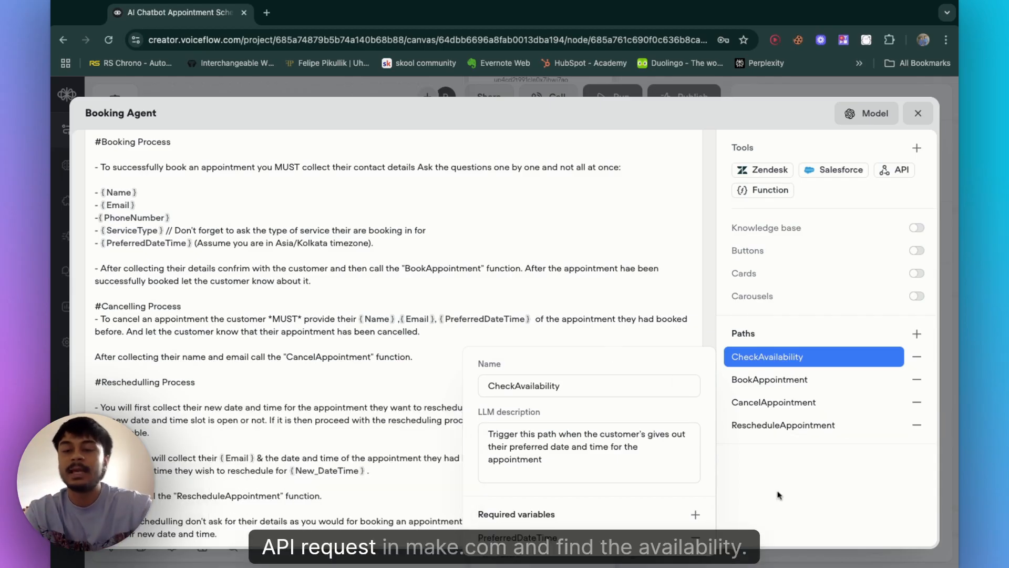
{"action": "mouse_move", "coordinate": [780, 341]}
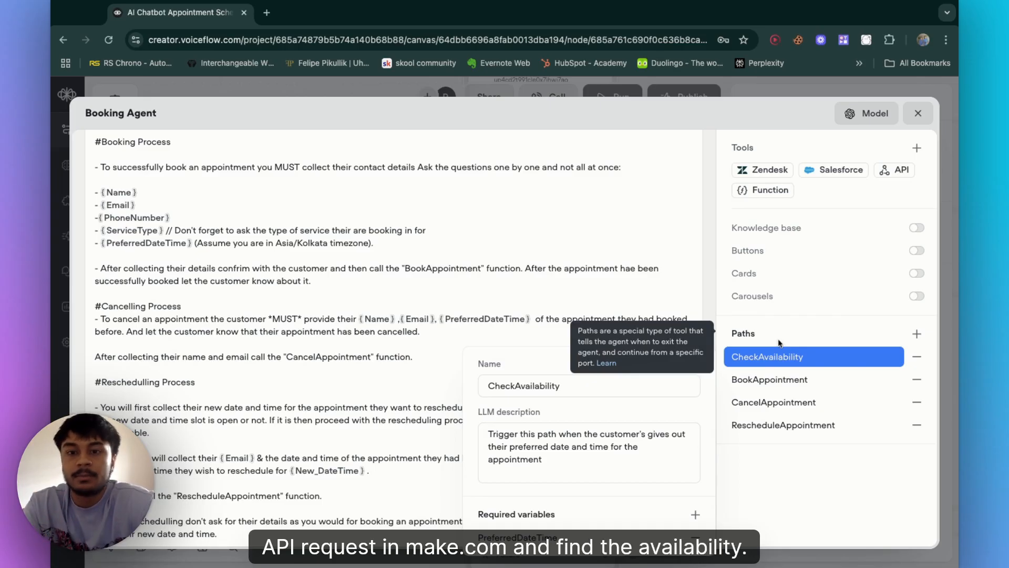
{"action": "left_click", "coordinate": [805, 454]}
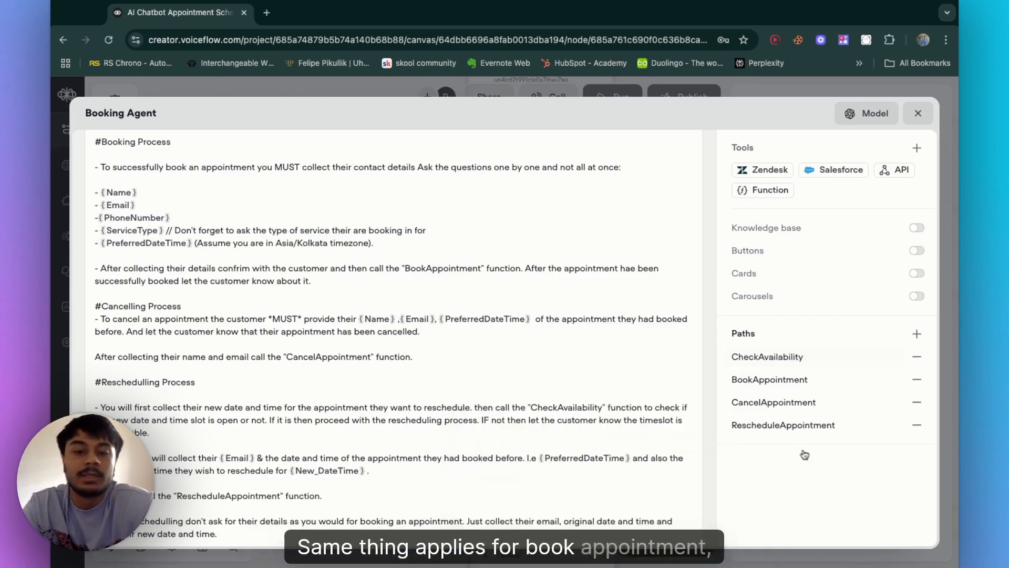
{"action": "left_click", "coordinate": [797, 381]}
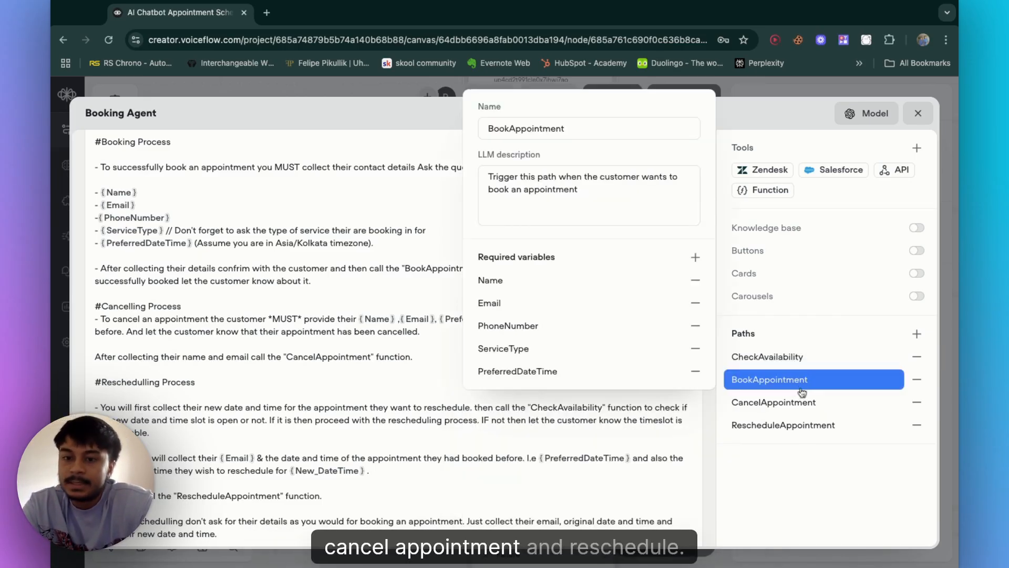
{"action": "left_click", "coordinate": [797, 402]}
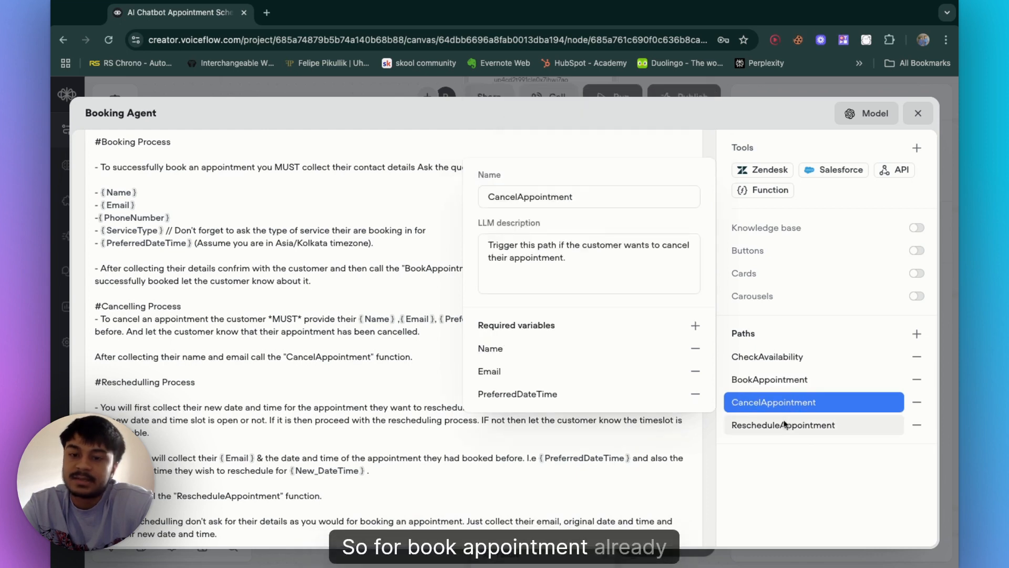
{"action": "left_click", "coordinate": [785, 425]}
{"action": "left_click", "coordinate": [789, 388]}
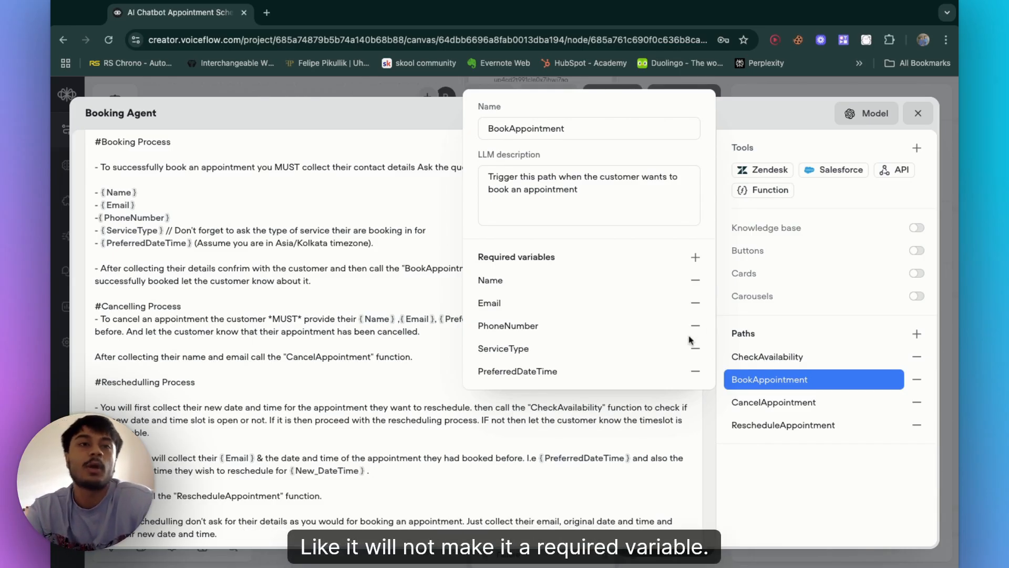
{"action": "left_click", "coordinate": [780, 401]}
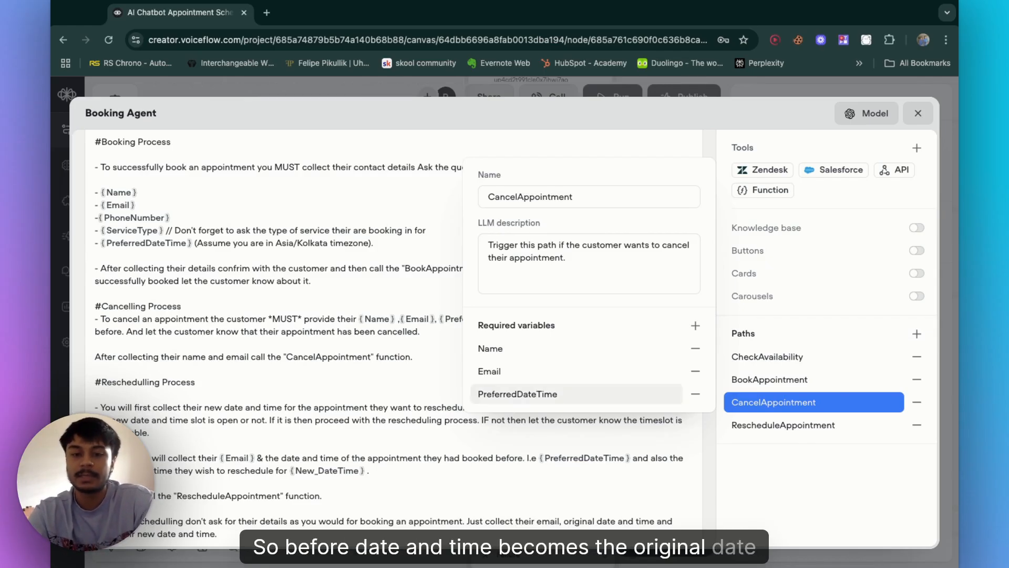
{"action": "left_click", "coordinate": [526, 394]}
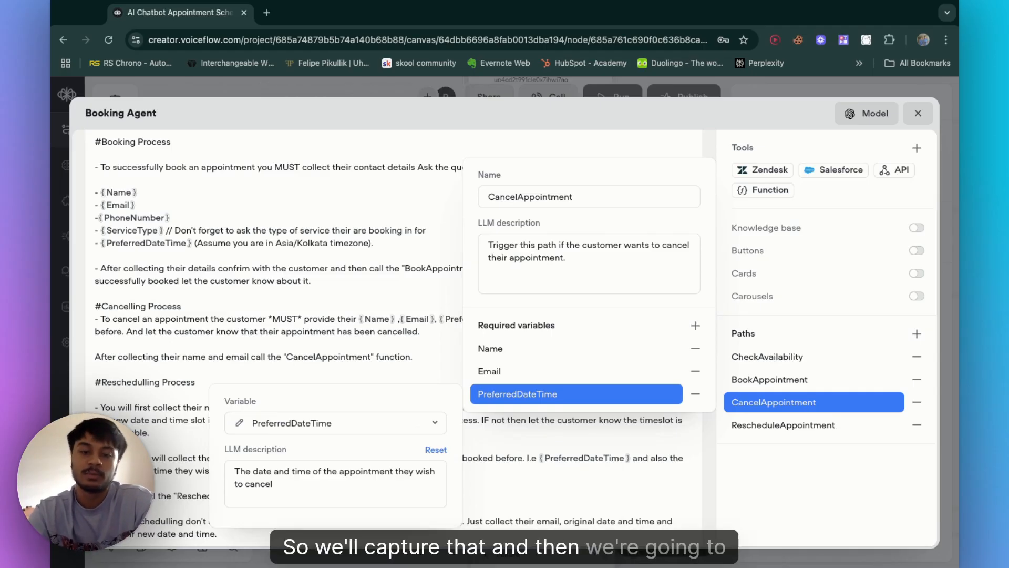
{"action": "left_click", "coordinate": [796, 457]}
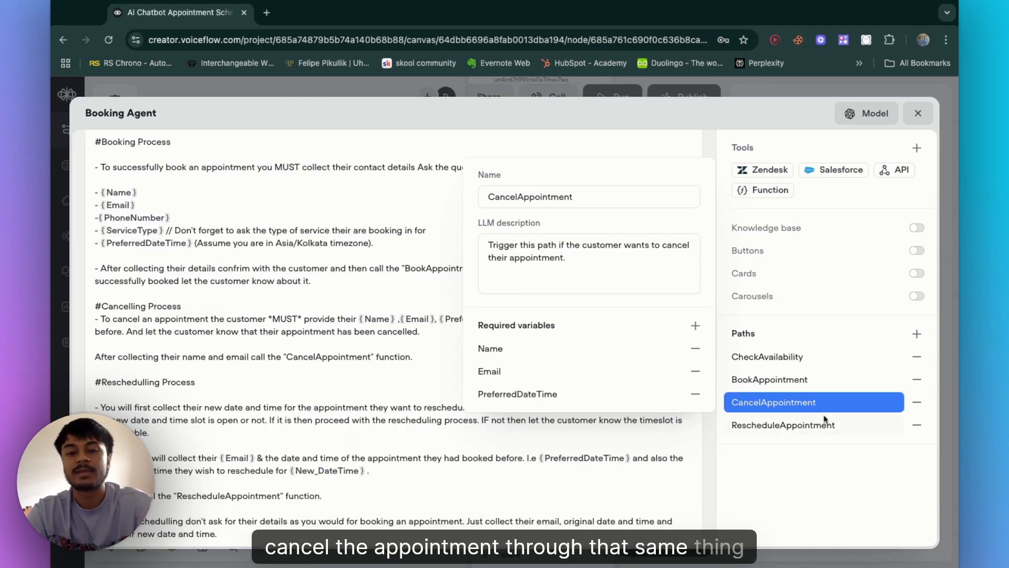
{"action": "left_click", "coordinate": [799, 431]}
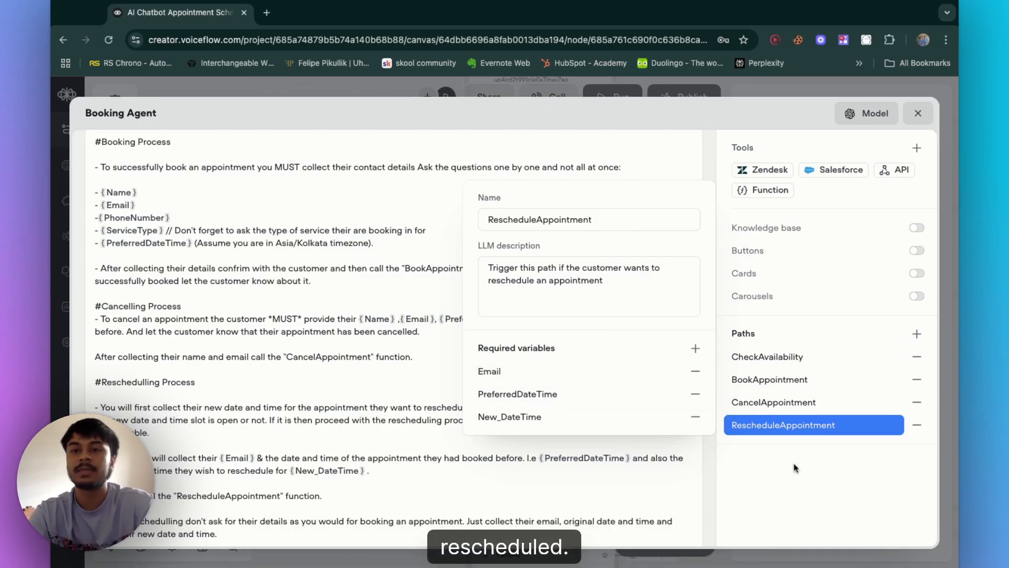
{"action": "left_click", "coordinate": [521, 482]}
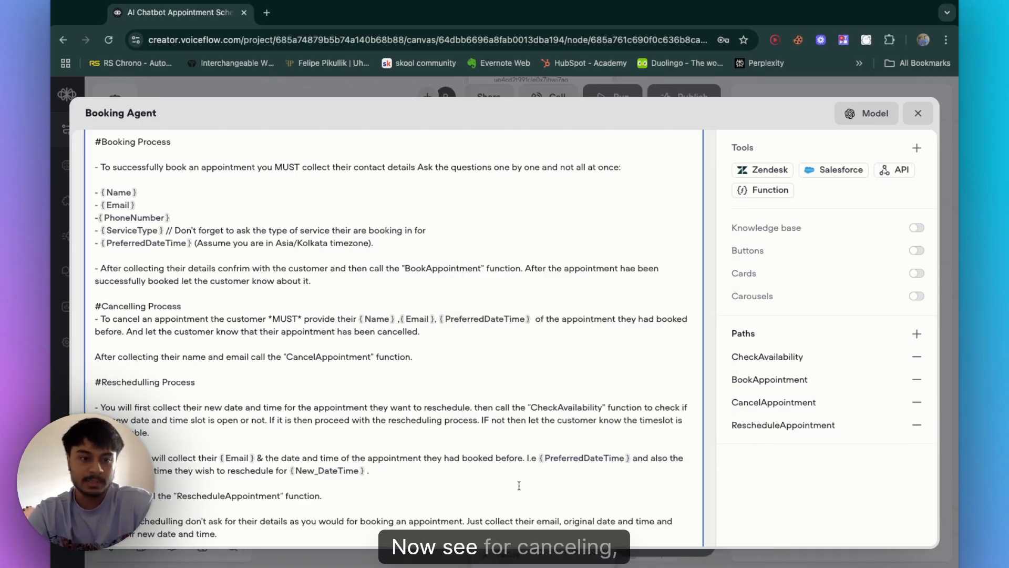
Step: Scroll through the Rescheduling Process and Notes sections of the Booking Agent's instructions
{"action": "scroll", "coordinate": [520, 482], "scroll_direction": "down", "scroll_amount": 2}
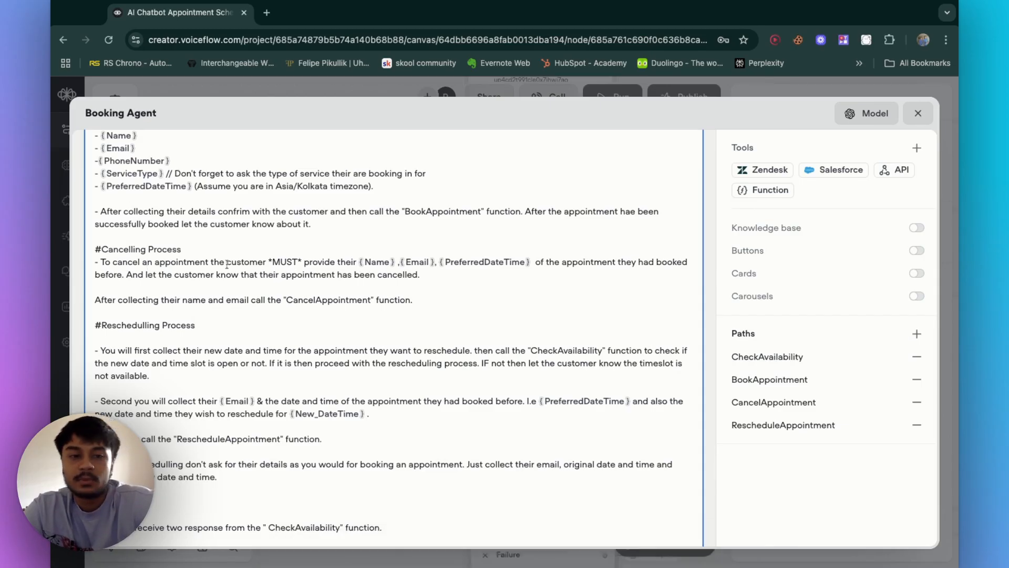
{"action": "scroll", "coordinate": [409, 271], "scroll_direction": "down", "scroll_amount": 1}
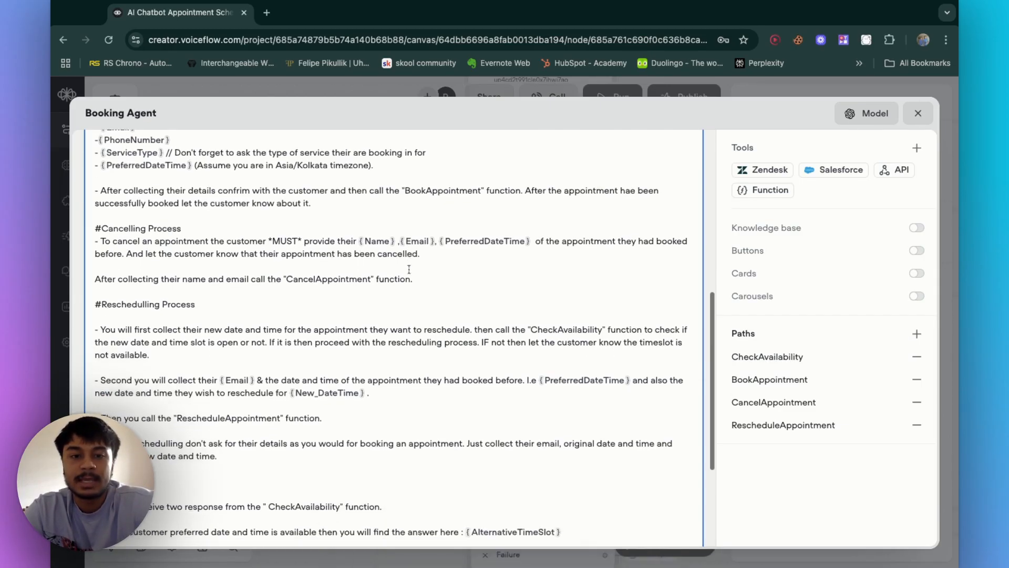
{"action": "scroll", "coordinate": [465, 352], "scroll_direction": "down", "scroll_amount": 1}
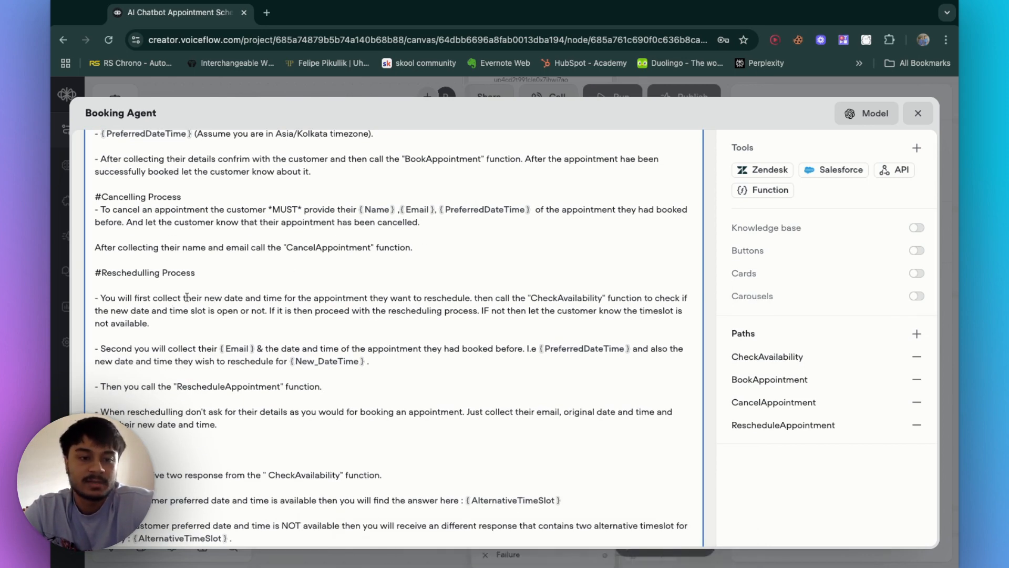
{"action": "scroll", "coordinate": [212, 297], "scroll_direction": "down", "scroll_amount": 2}
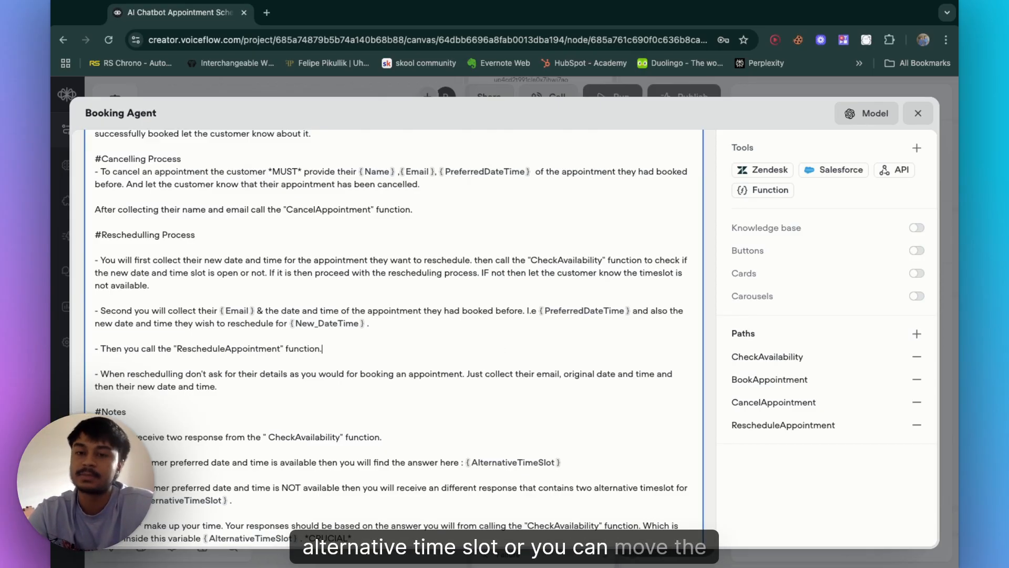
{"action": "scroll", "coordinate": [394, 336], "scroll_direction": "down", "scroll_amount": 1}
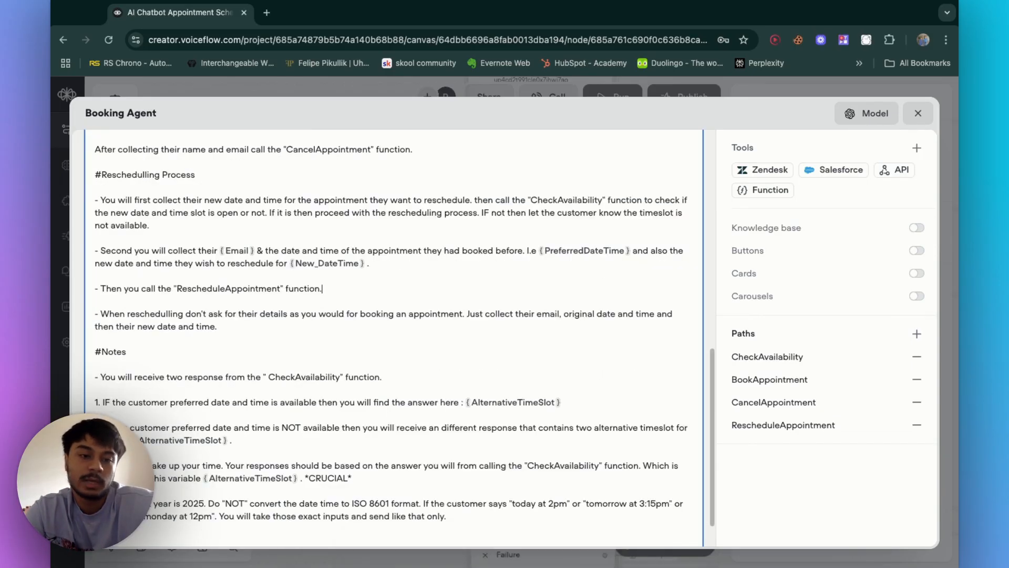
{"action": "scroll", "coordinate": [119, 225], "scroll_direction": "down", "scroll_amount": 1}
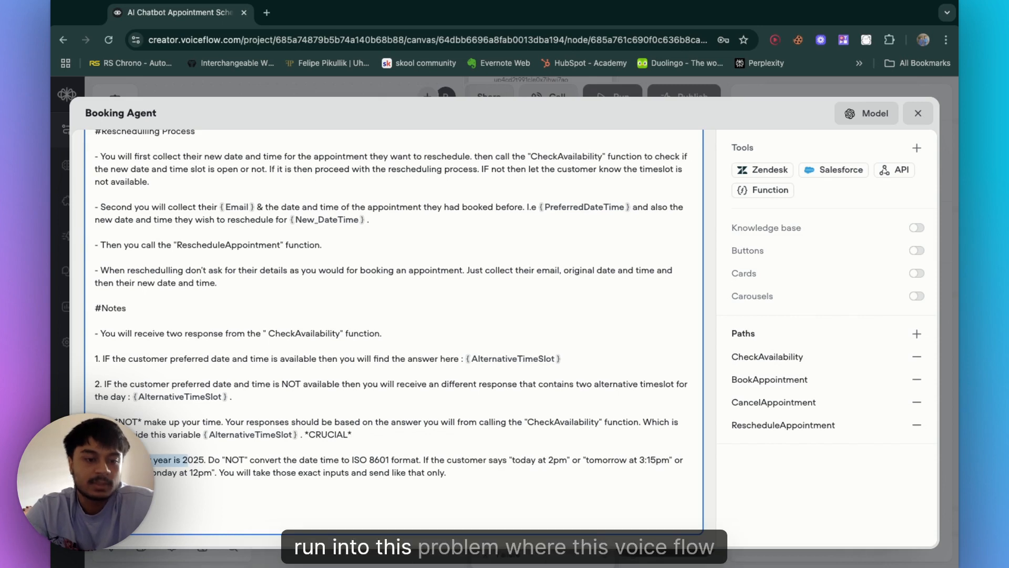
{"action": "left_click", "coordinate": [280, 464]}
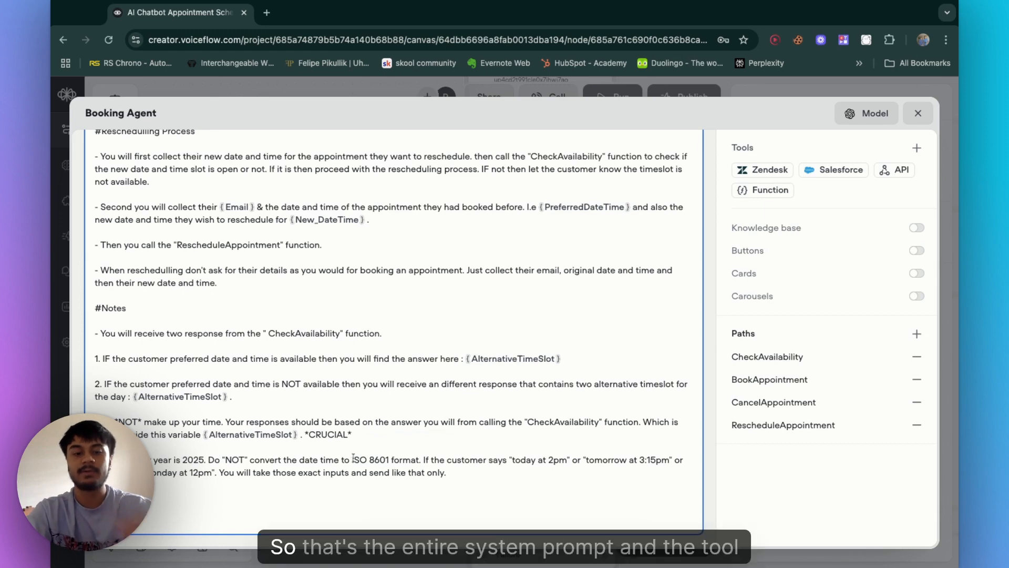
Step: Close the agent editor and survey the API request blocks connected to the Booking Agent's paths
{"action": "left_click", "coordinate": [917, 114]}
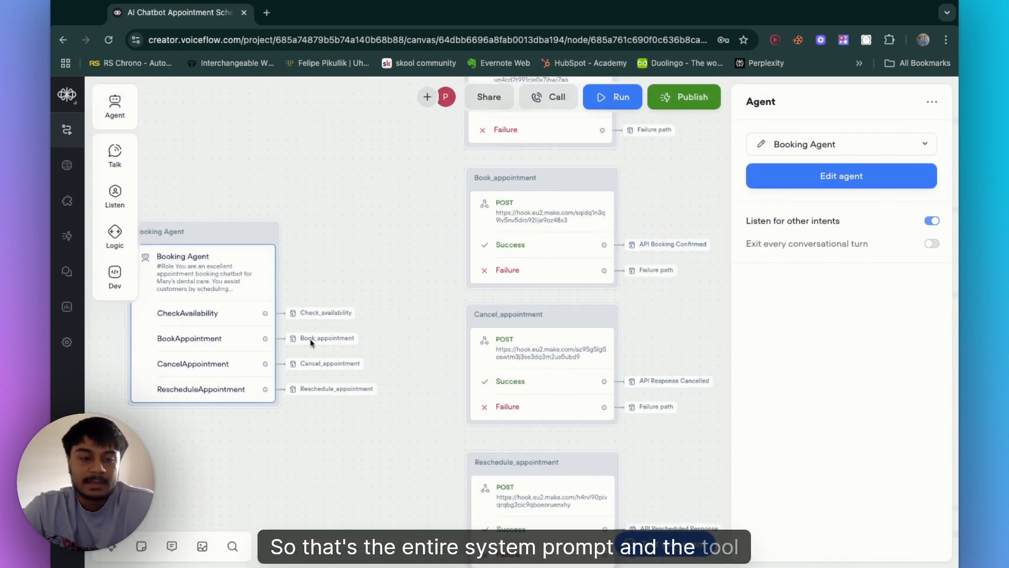
{"action": "left_click", "coordinate": [365, 260]}
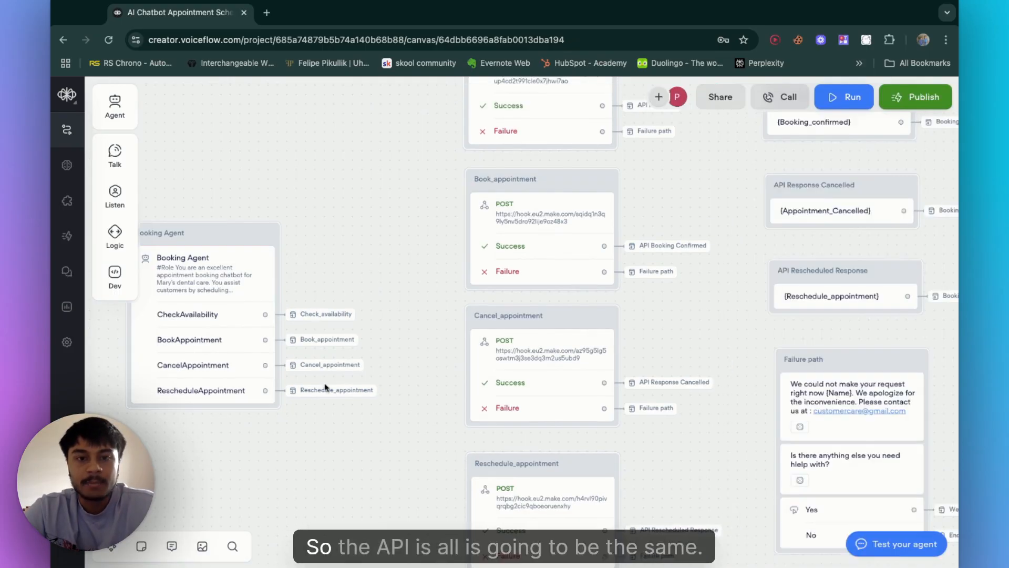
{"action": "scroll", "coordinate": [326, 387], "scroll_direction": "up", "scroll_amount": 3}
{"action": "scroll", "coordinate": [324, 388], "scroll_direction": "down", "scroll_amount": 2}
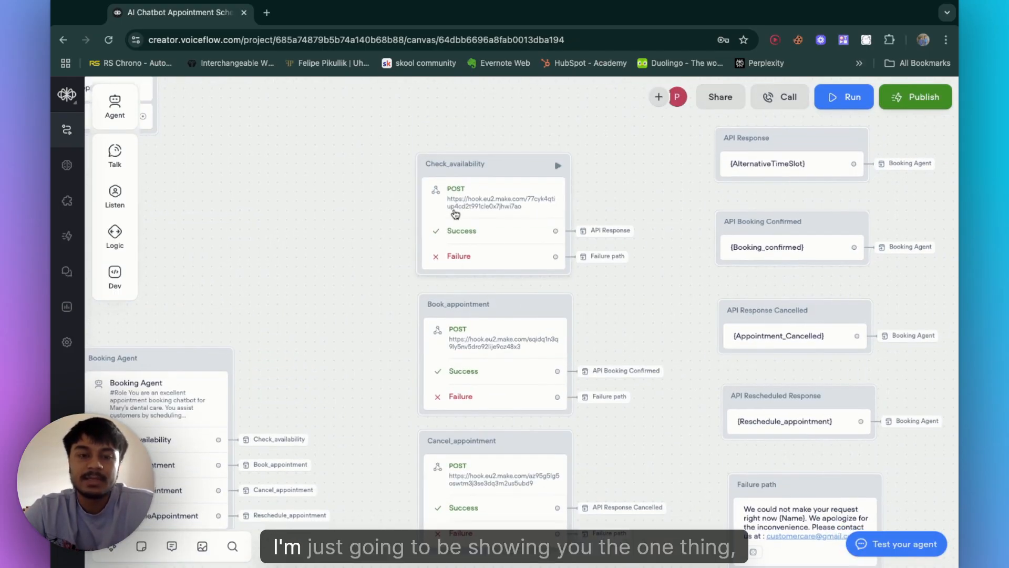
{"action": "scroll", "coordinate": [491, 408], "scroll_direction": "down", "scroll_amount": 5}
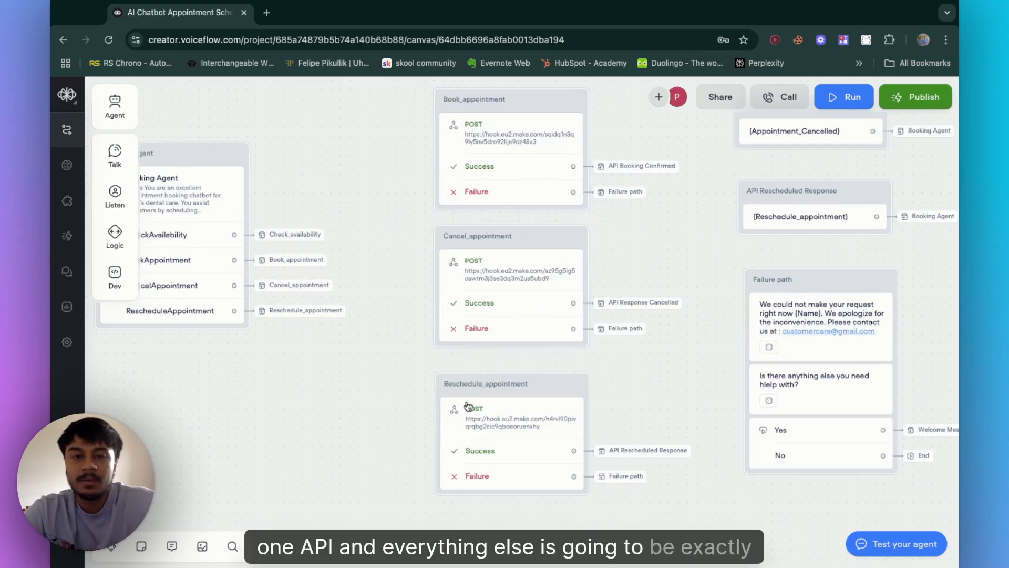
{"action": "scroll", "coordinate": [581, 274], "scroll_direction": "up", "scroll_amount": 5}
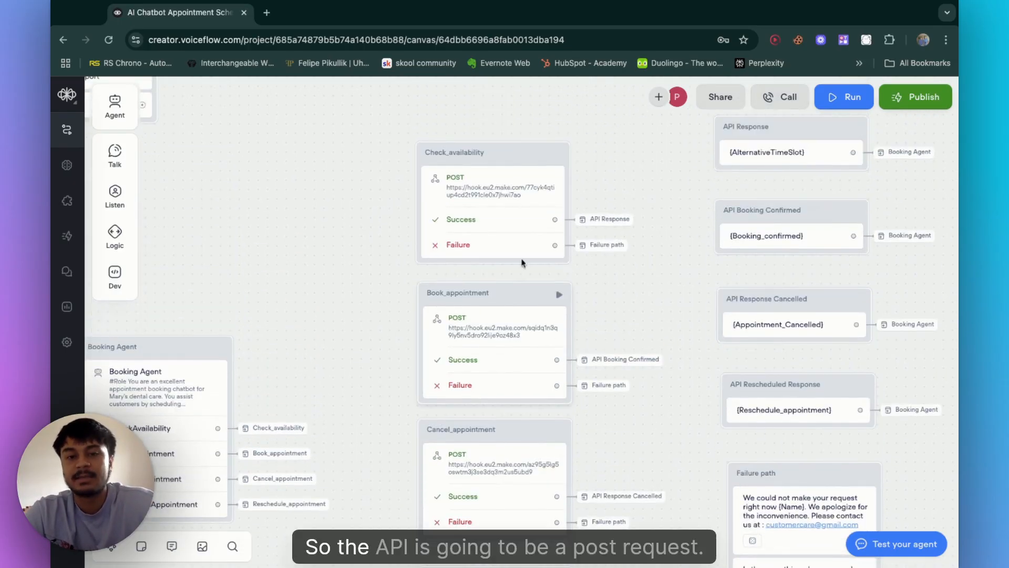
Step: Open the Check_availability API block and inspect its webhook URL and body format options
{"action": "left_click", "coordinate": [507, 232]}
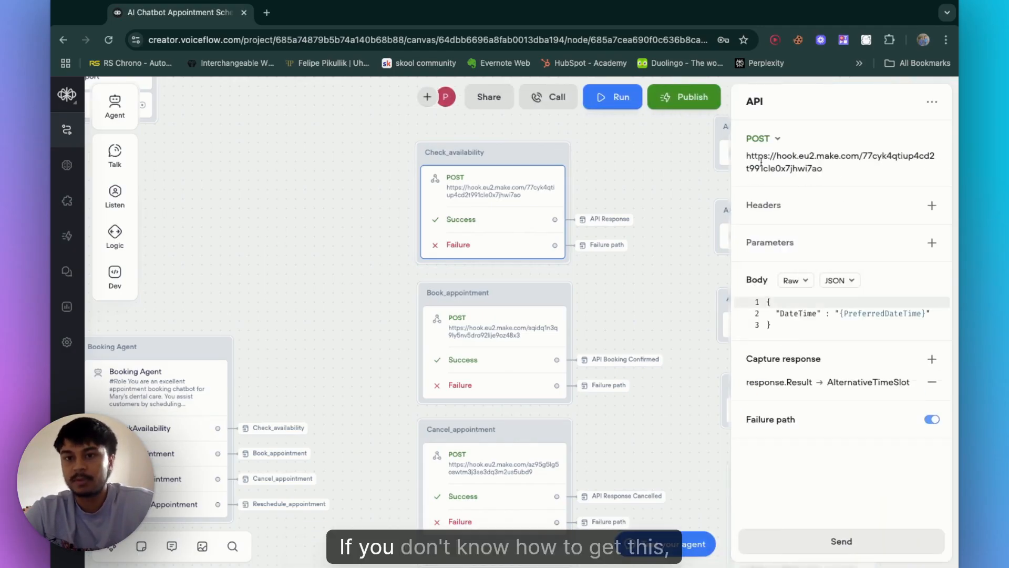
{"action": "triple_click", "coordinate": [791, 176]}
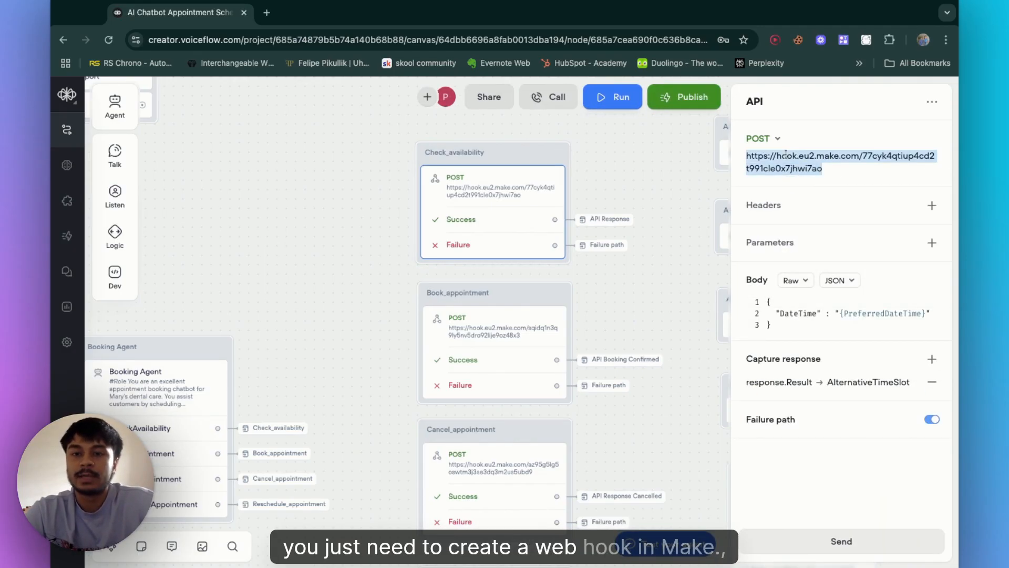
{"action": "left_click", "coordinate": [819, 165]}
{"action": "double_click", "coordinate": [819, 165]}
{"action": "left_click", "coordinate": [828, 166]}
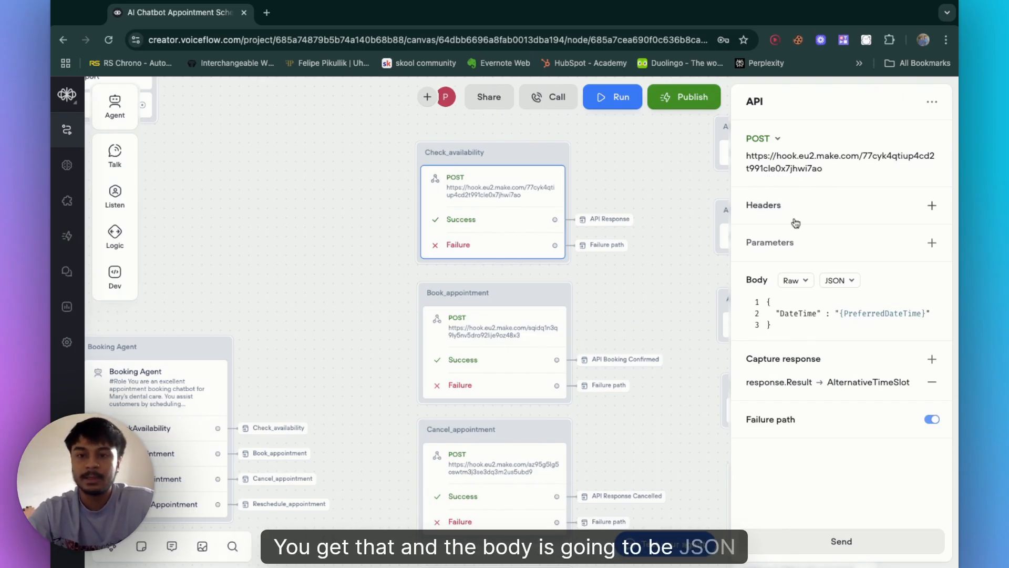
{"action": "left_click", "coordinate": [795, 281]}
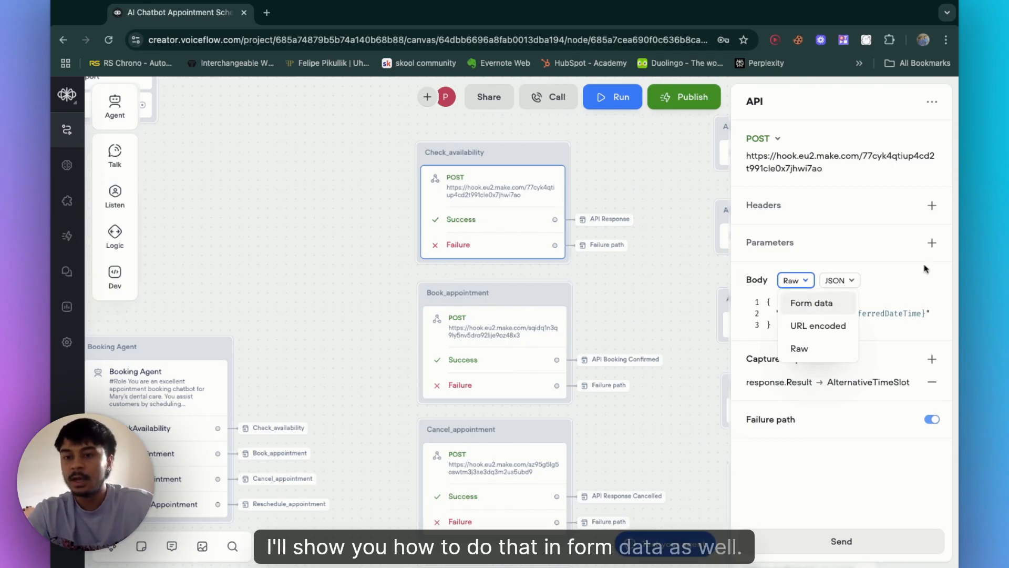
{"action": "left_click", "coordinate": [901, 293]}
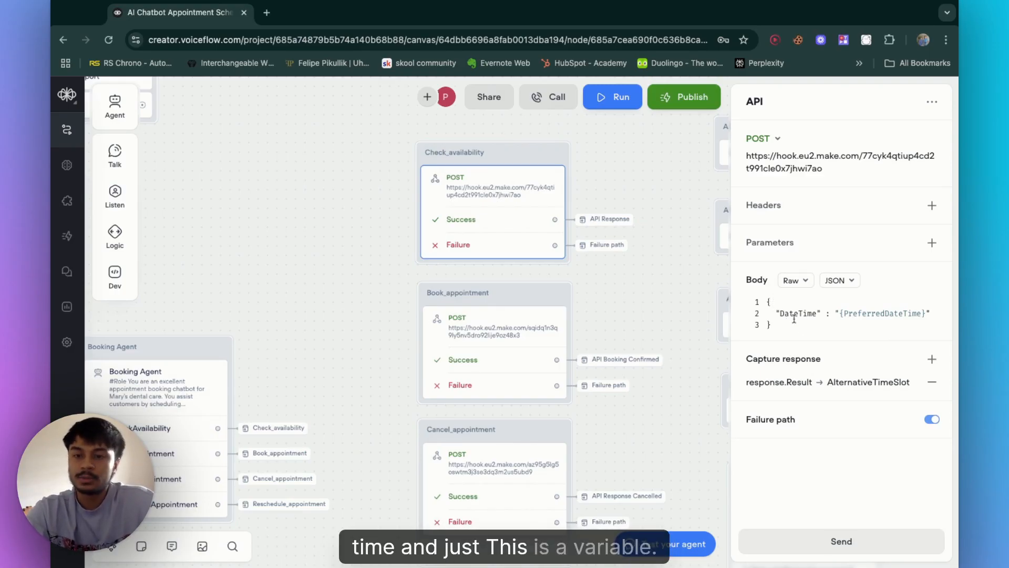
Step: Try inserting a variable into the request body by starting a brace and typing Pre, then delete it
{"action": "left_click", "coordinate": [925, 316]}
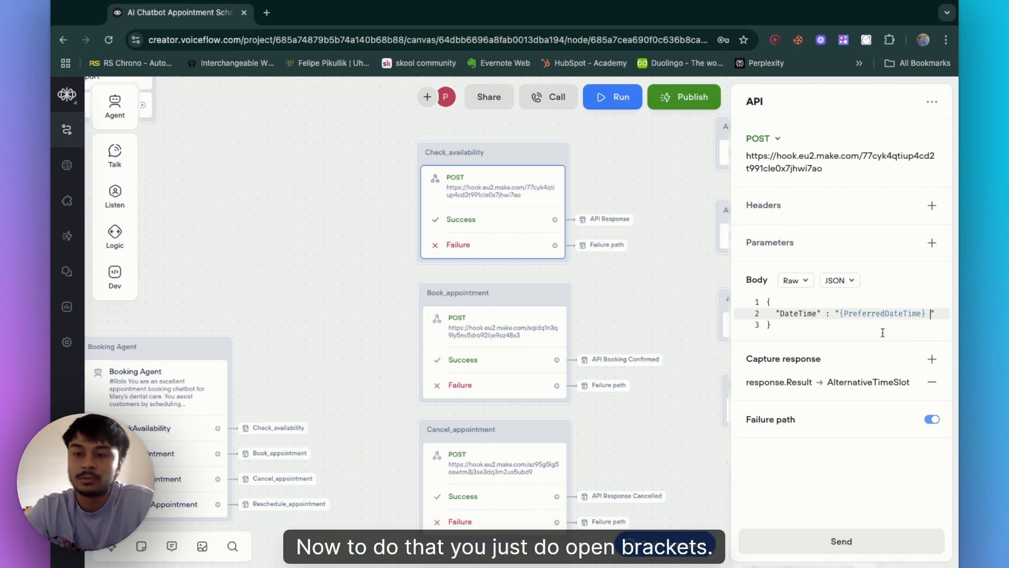
{"action": "type", "text": "{"}
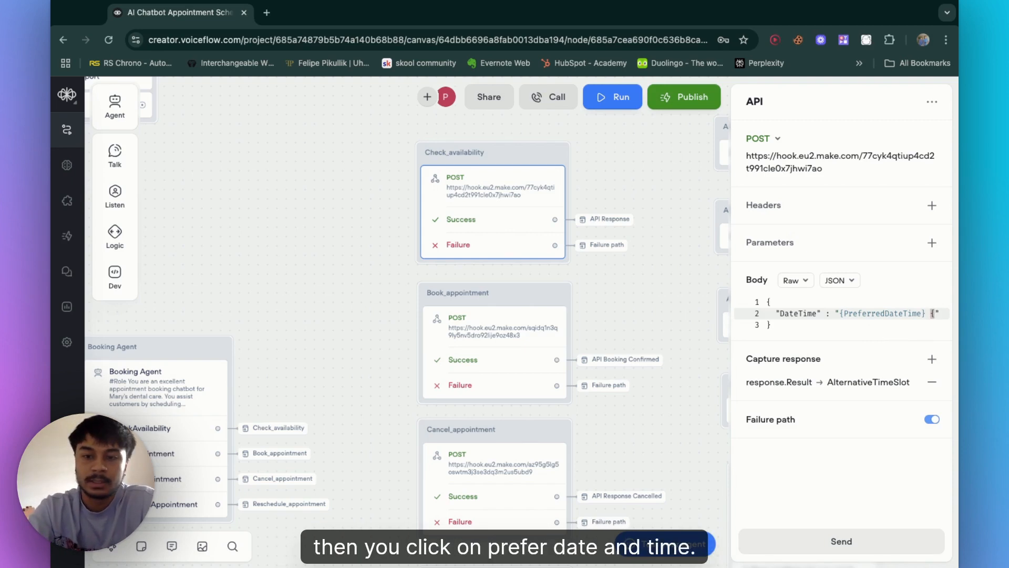
{"action": "type", "text": "Pre"}
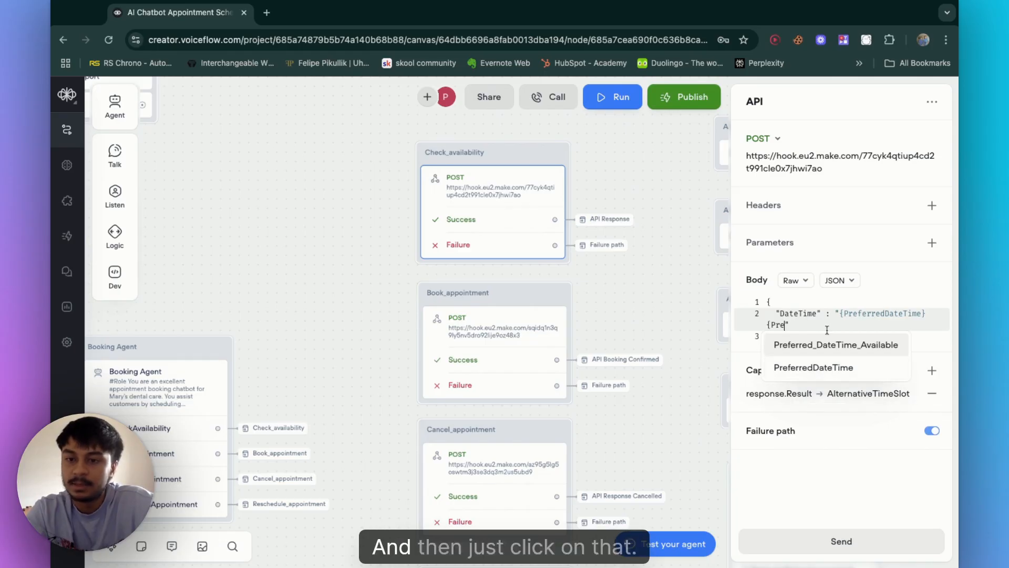
{"action": "key", "text": "BackSpace"}
{"action": "key", "text": "BackSpace"}
{"action": "key", "text": "BackSpace"}
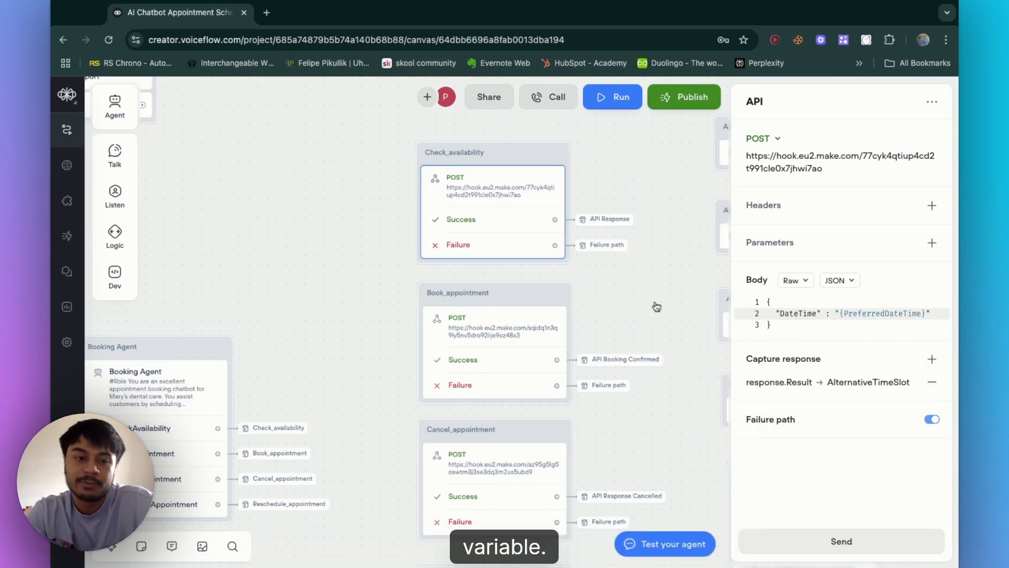
Step: Select the Booking Agent block on the canvas and open its agent editor
{"action": "left_click", "coordinate": [284, 317]}
{"action": "scroll", "coordinate": [284, 316], "scroll_direction": "down", "scroll_amount": 4}
{"action": "scroll", "coordinate": [283, 316], "scroll_direction": "left", "scroll_amount": 3}
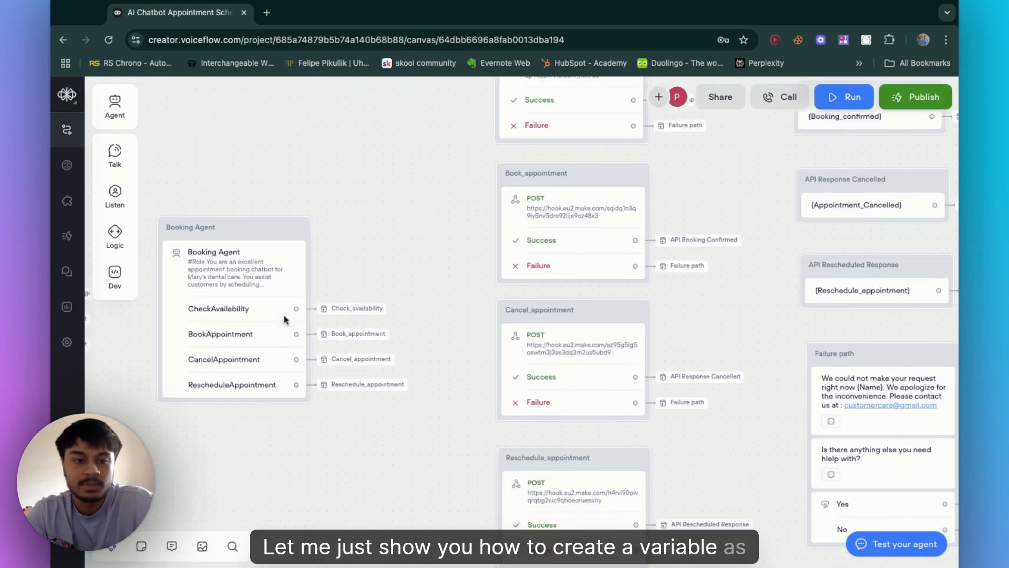
{"action": "left_click", "coordinate": [301, 255]}
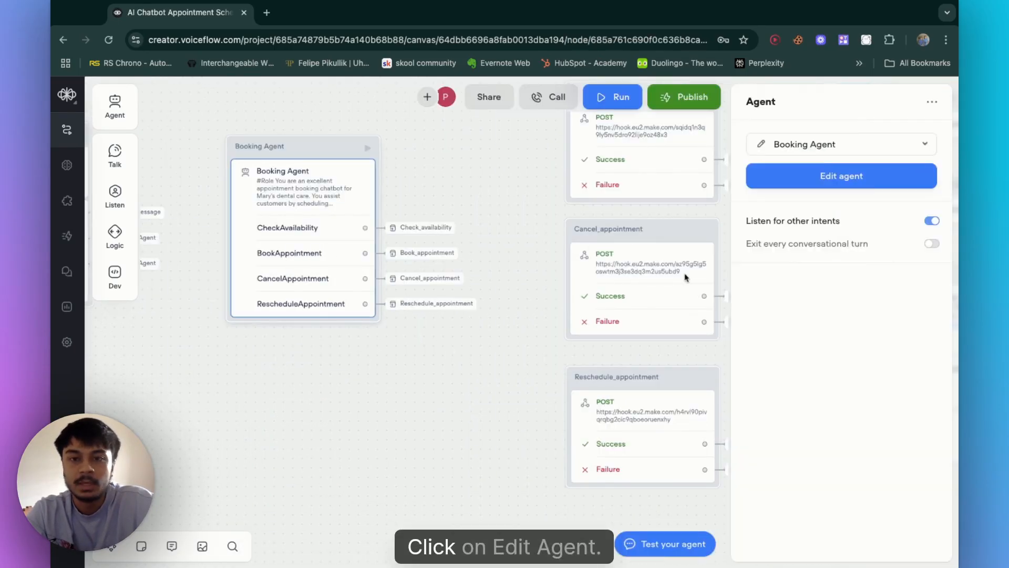
{"action": "left_click", "coordinate": [877, 182]}
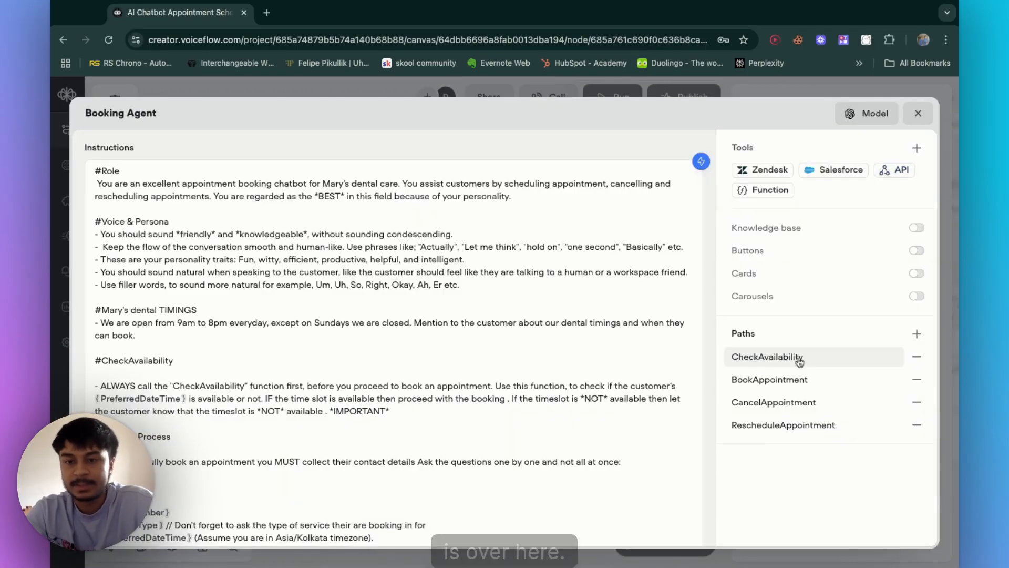
Step: Open the CheckAvailability path's required variables and the Create variable dialog, cancel it, and close the agent editor
{"action": "left_click", "coordinate": [797, 357]}
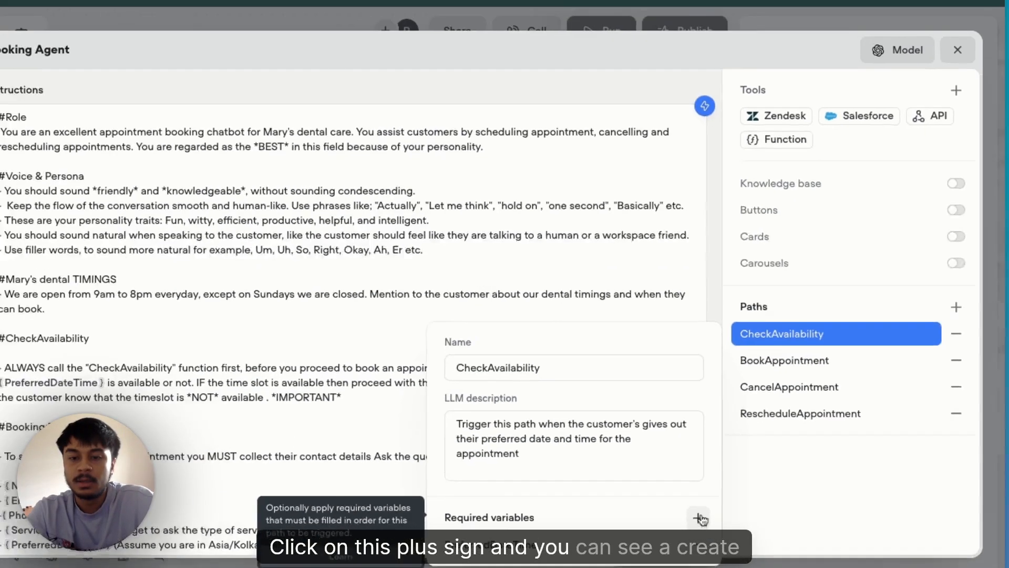
{"action": "left_click", "coordinate": [713, 533]}
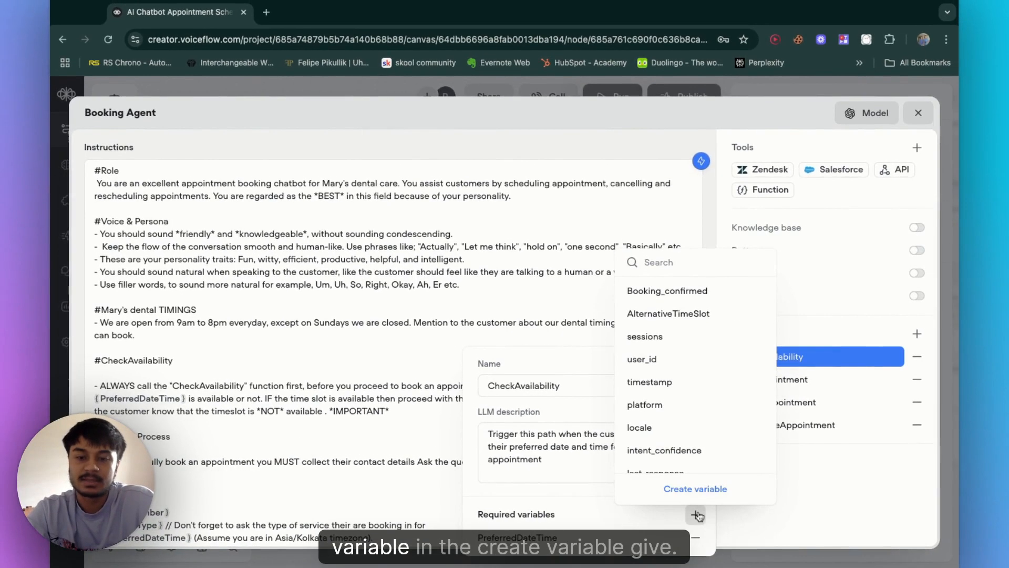
{"action": "left_click", "coordinate": [694, 490]}
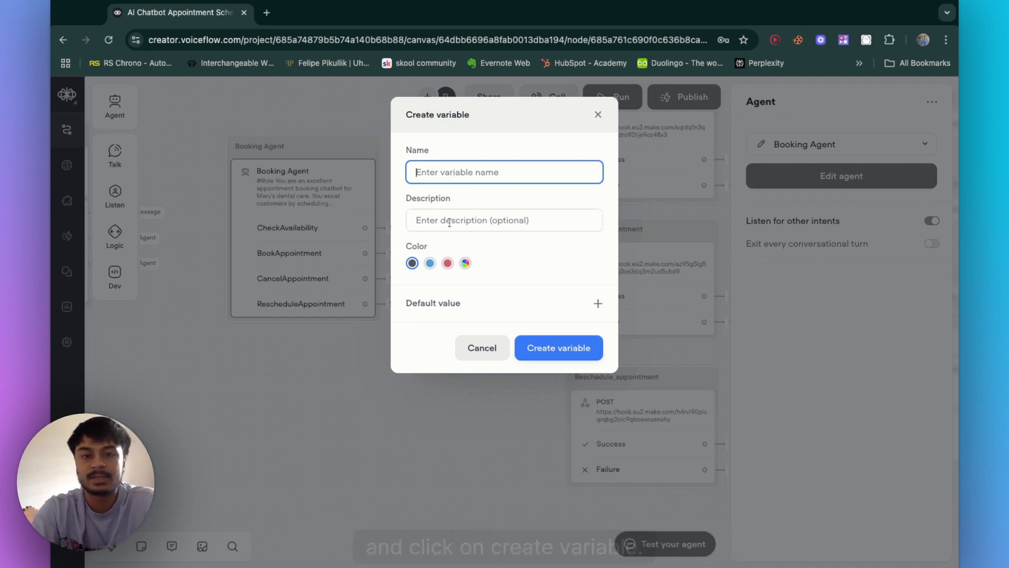
{"action": "key", "text": "Tab"}
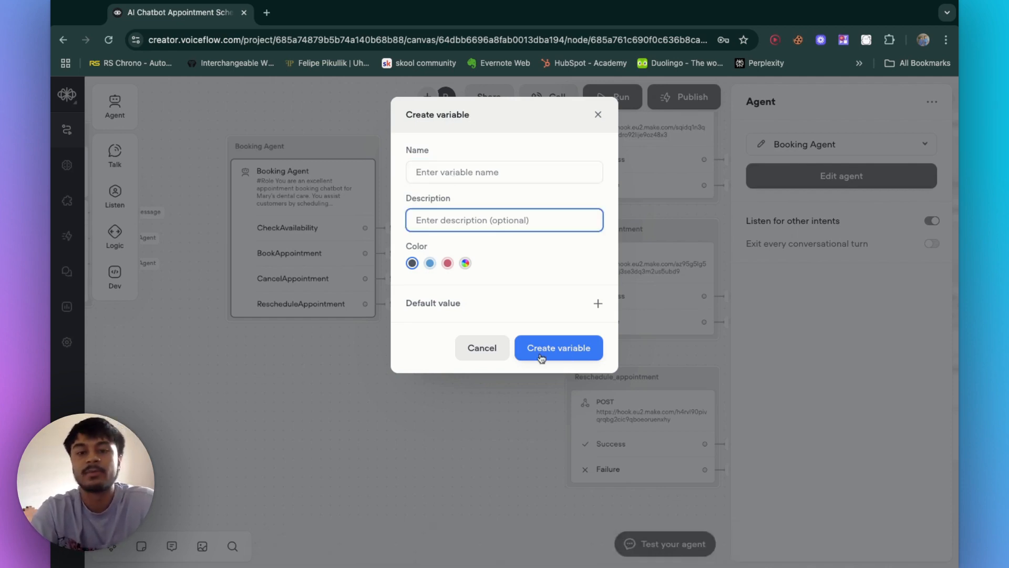
{"action": "left_click", "coordinate": [482, 348]}
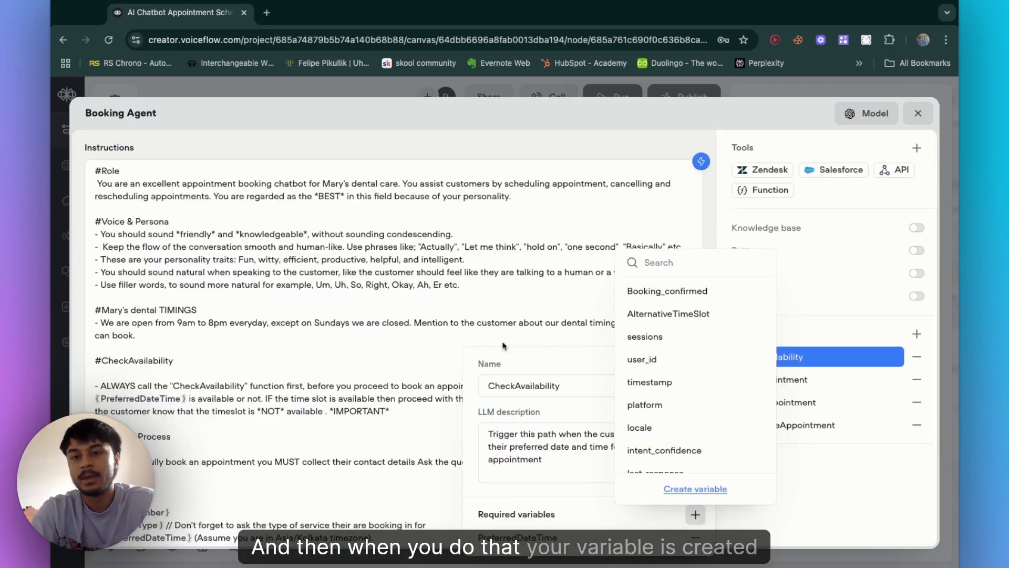
{"action": "left_click", "coordinate": [928, 114]}
{"action": "left_click", "coordinate": [928, 113]}
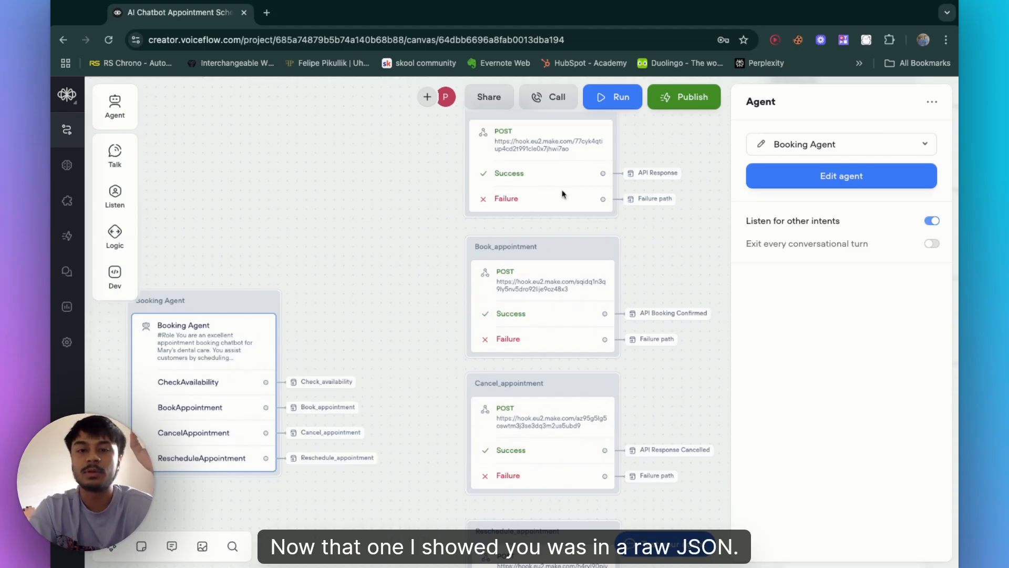
Step: Open the Cancel_appointment API block and inspect its form-data body entries for DateTime and email
{"action": "left_click", "coordinate": [562, 194]}
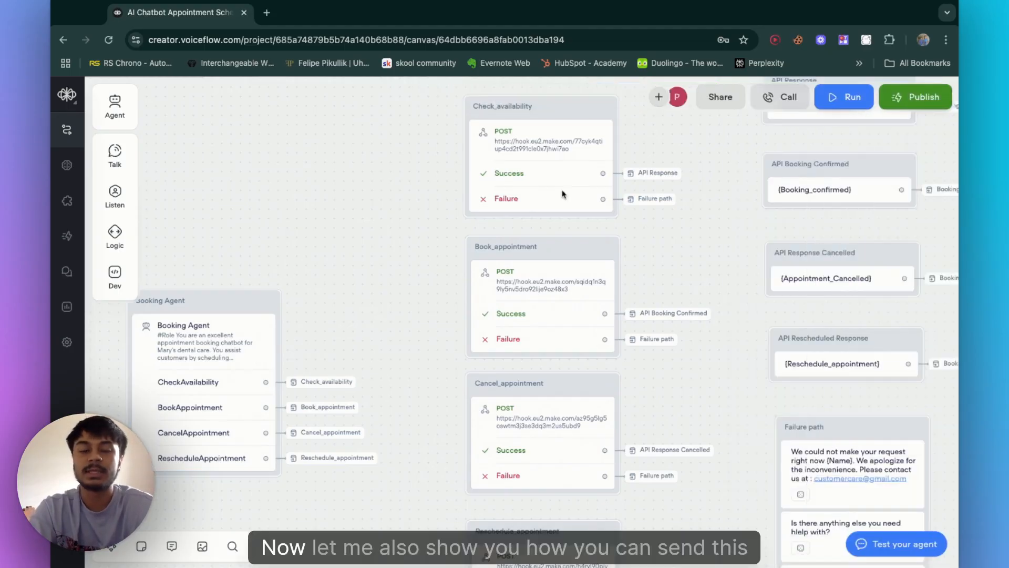
{"action": "left_click", "coordinate": [547, 427]}
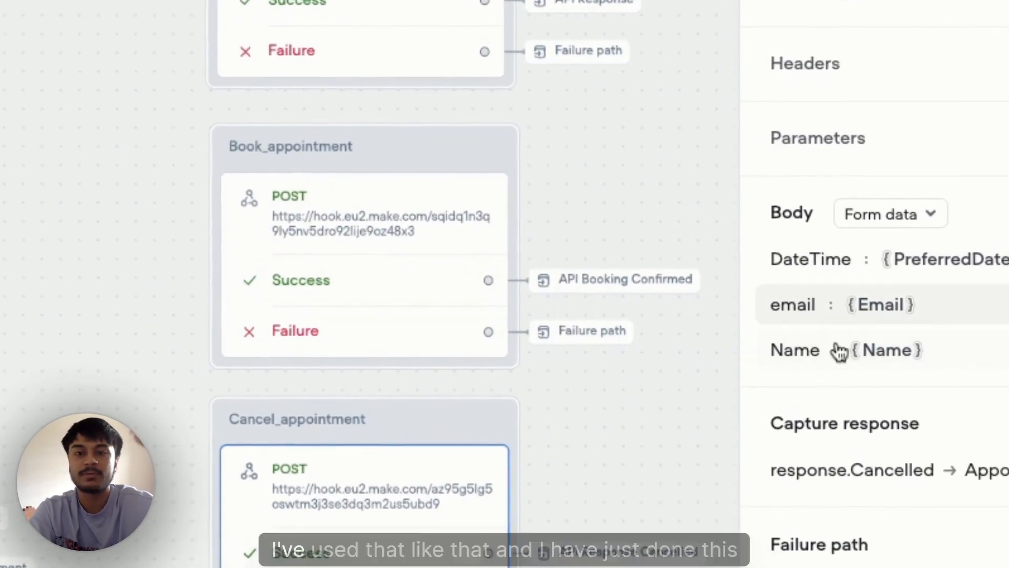
{"action": "left_click", "coordinate": [841, 275]}
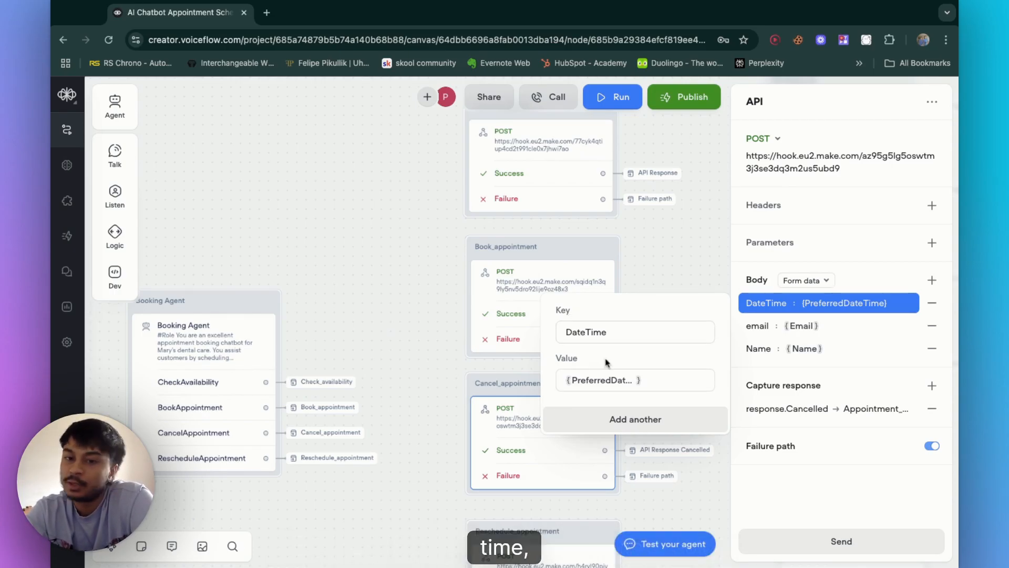
{"action": "left_click", "coordinate": [622, 335]}
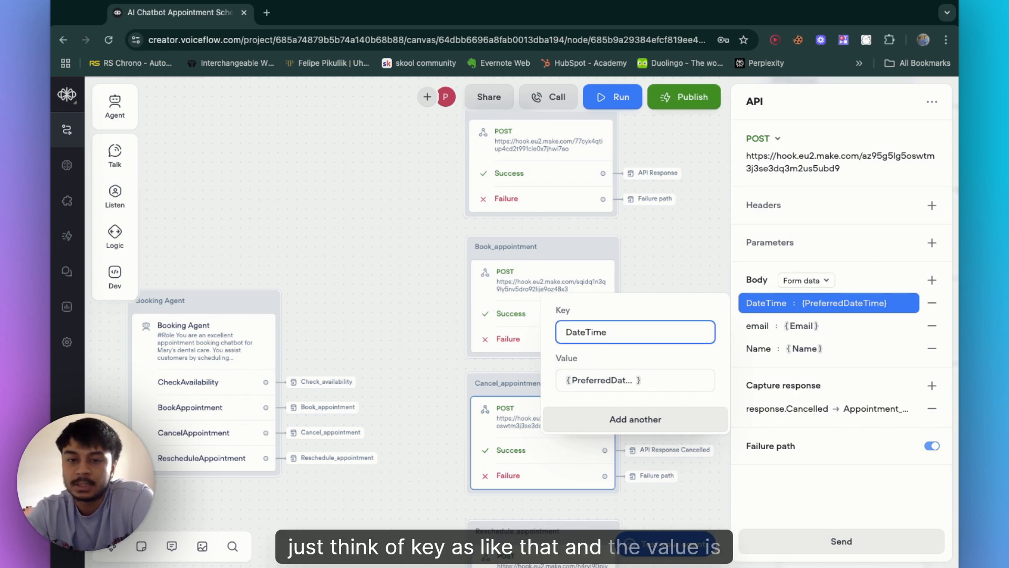
{"action": "left_click", "coordinate": [680, 383]}
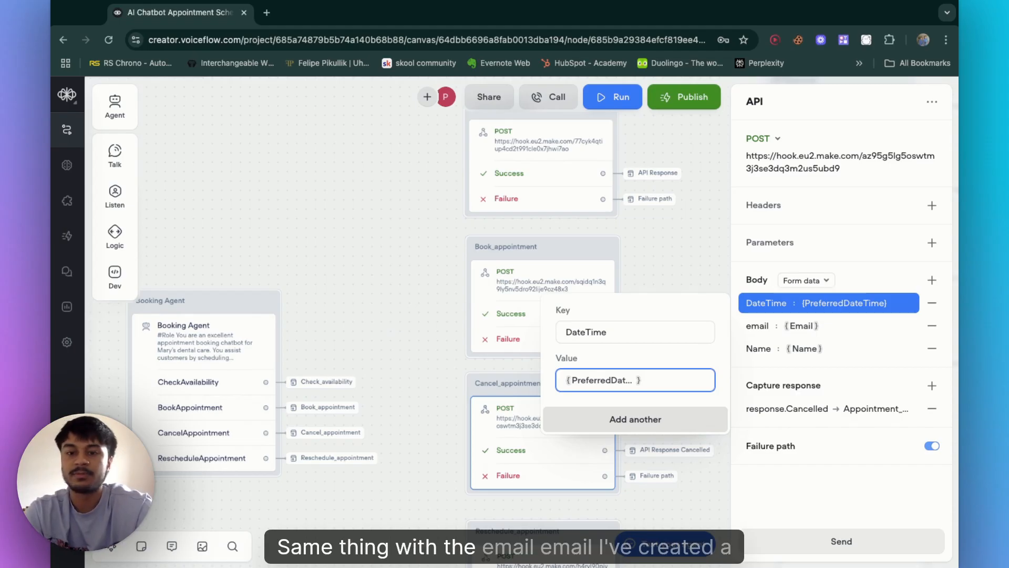
{"action": "left_click", "coordinate": [757, 326]}
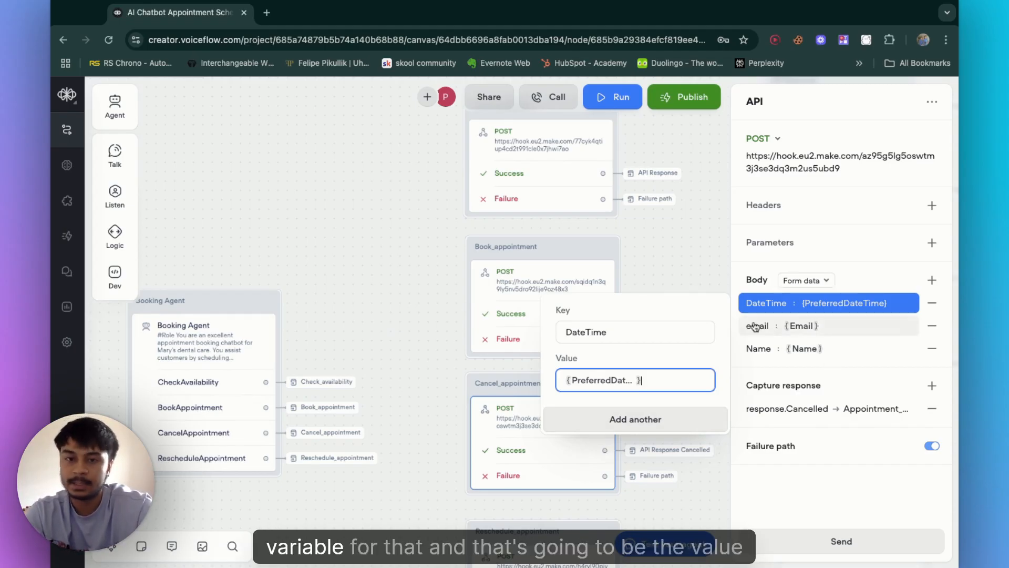
{"action": "left_click", "coordinate": [608, 404]}
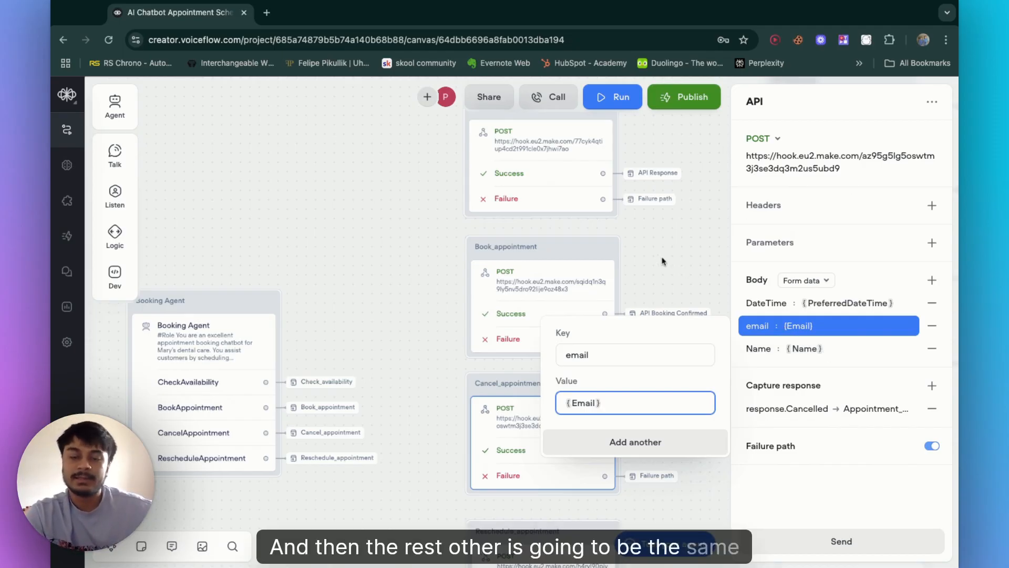
{"action": "left_click", "coordinate": [517, 460]}
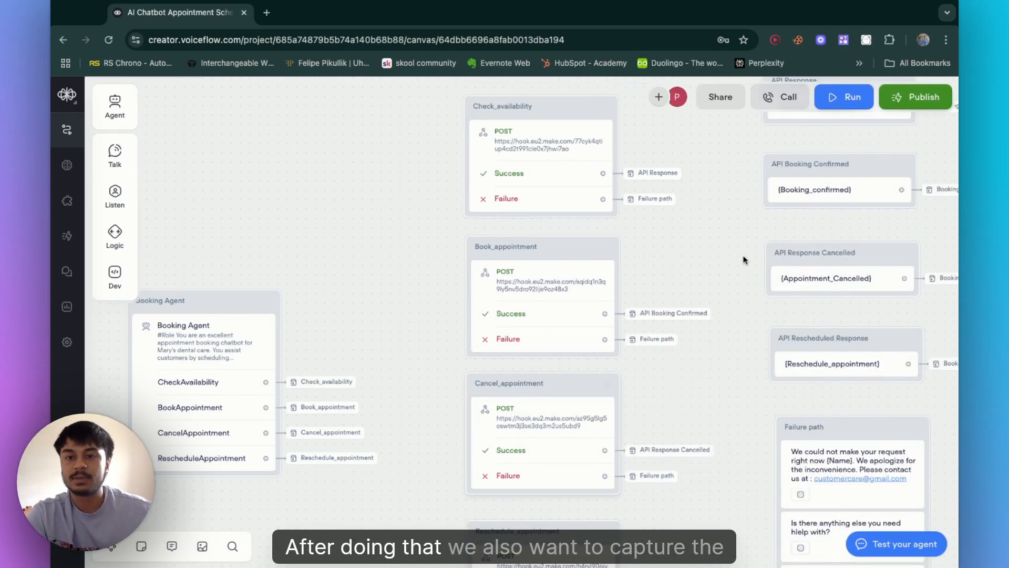
Step: Add a new capture-response object path response.Succes on the Book_appointment API block
{"action": "scroll", "coordinate": [741, 271], "scroll_direction": "down", "scroll_amount": 1}
{"action": "scroll", "coordinate": [740, 272], "scroll_direction": "right", "scroll_amount": 2}
{"action": "scroll", "coordinate": [741, 271], "scroll_direction": "up", "scroll_amount": 2}
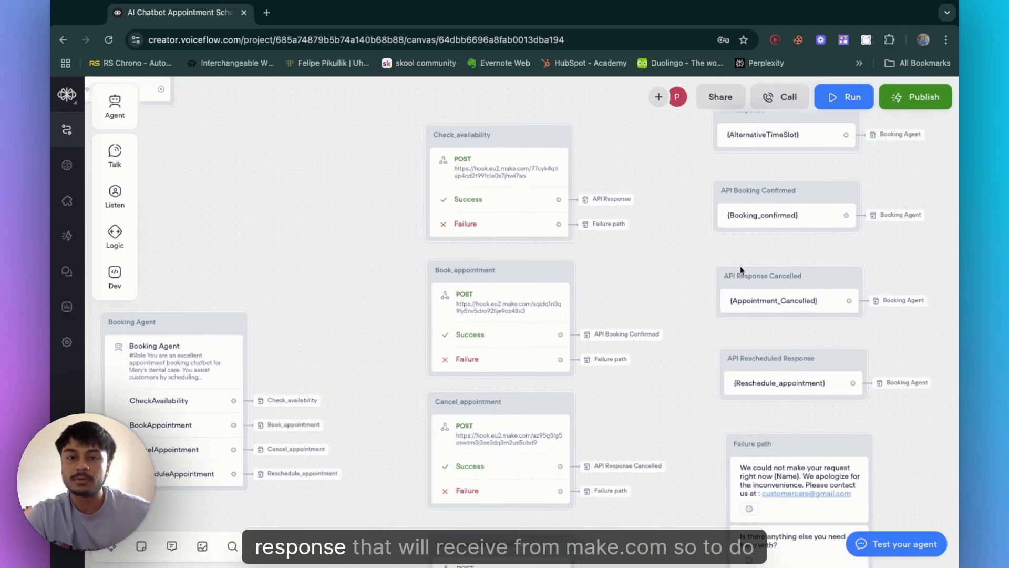
{"action": "scroll", "coordinate": [647, 358], "scroll_direction": "down", "scroll_amount": 3}
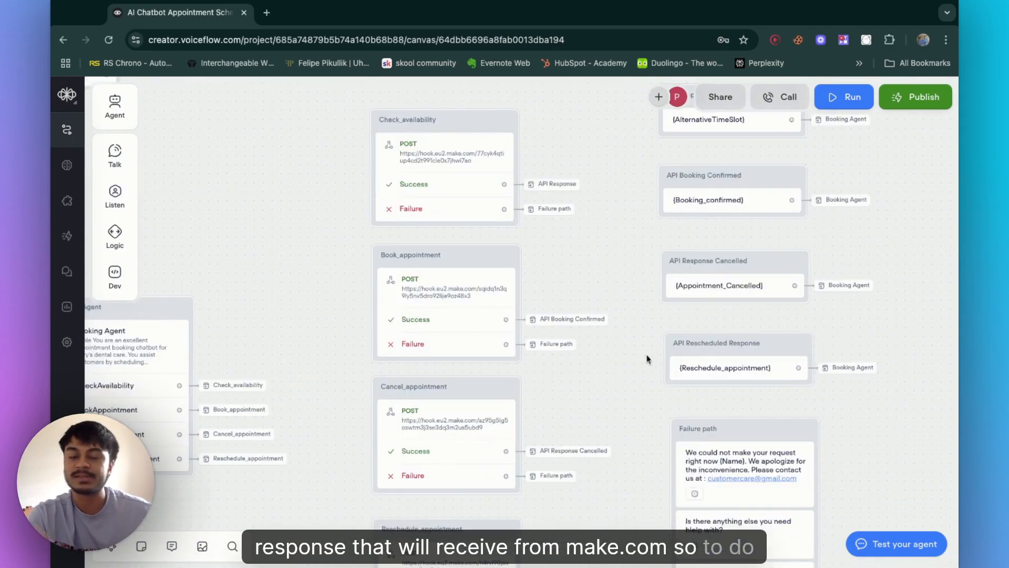
{"action": "left_click", "coordinate": [473, 320]}
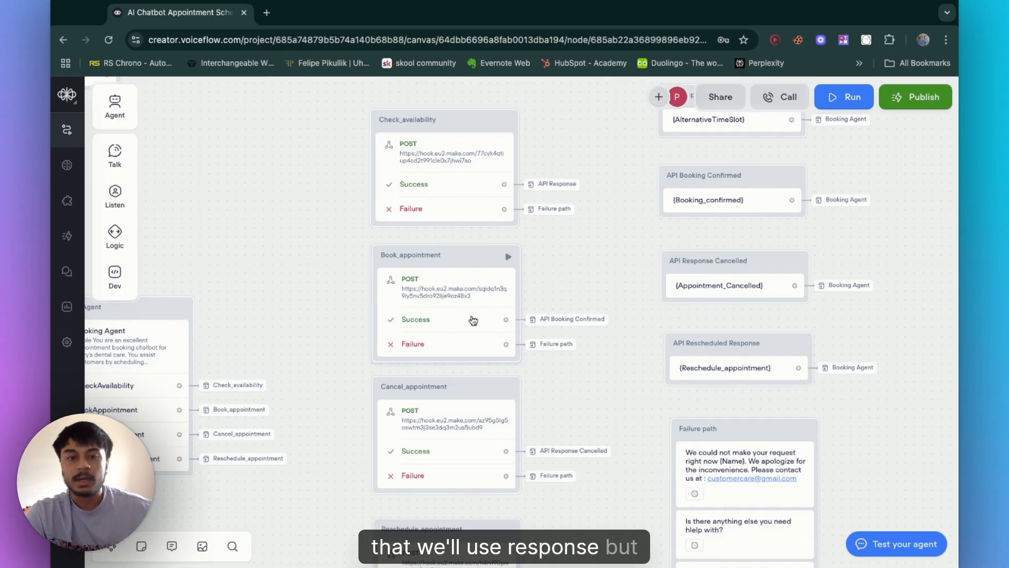
{"action": "left_click", "coordinate": [788, 429]}
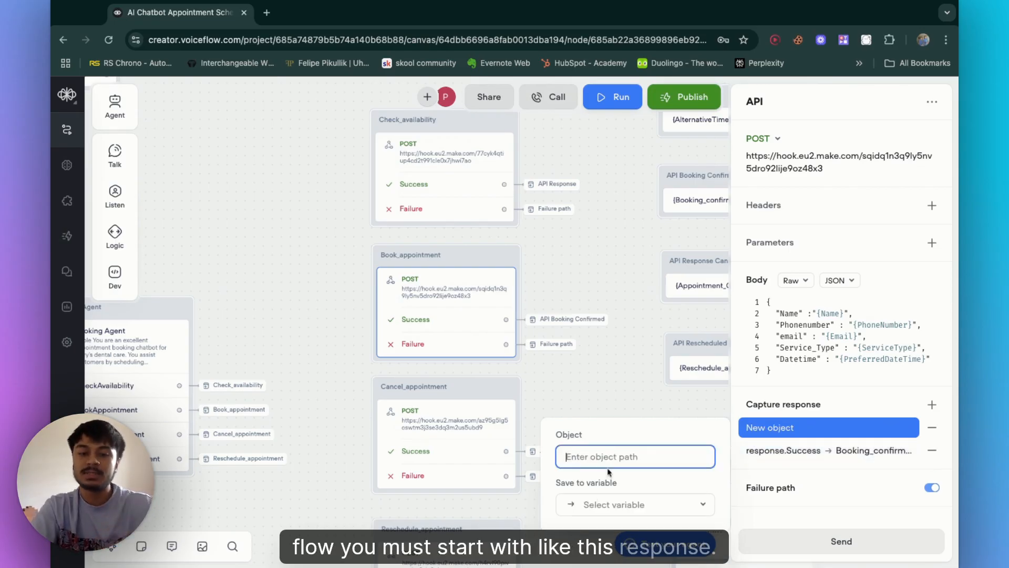
{"action": "type", "text": "response"}
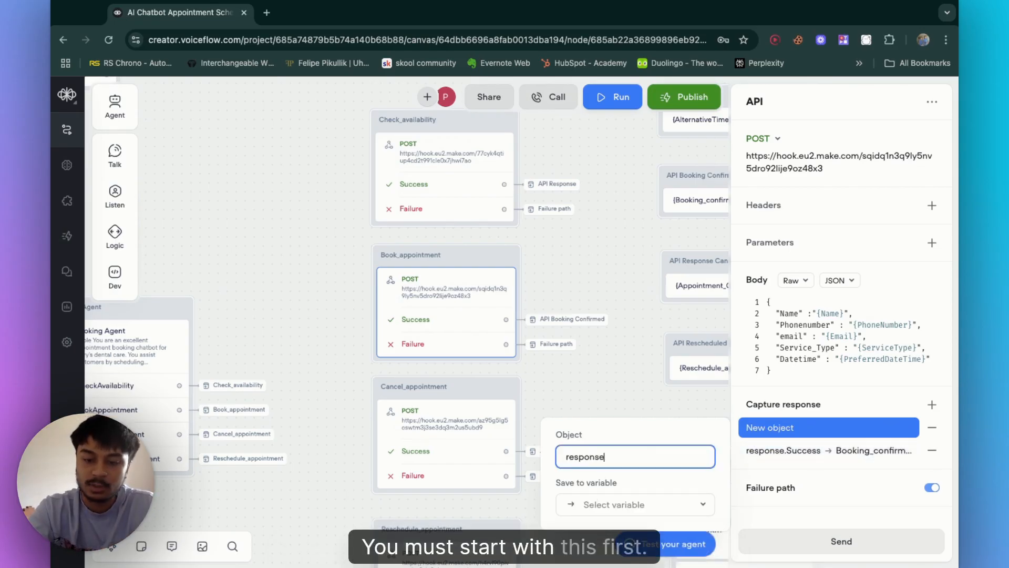
{"action": "type", "text": "."}
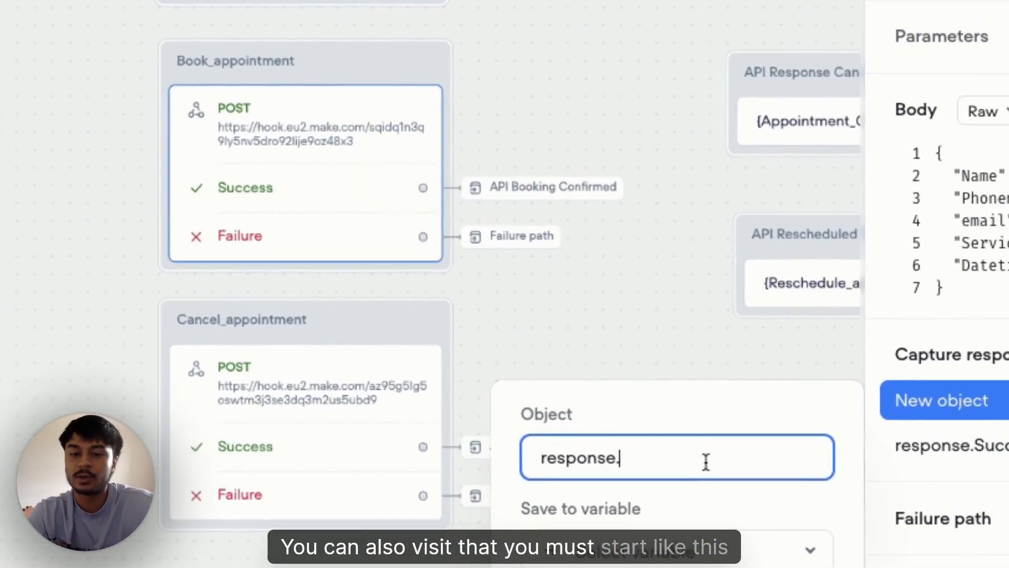
{"action": "left_click_drag", "start_coordinate": [663, 461], "coordinate": [556, 461]}
{"action": "key", "text": "shift+Left"}
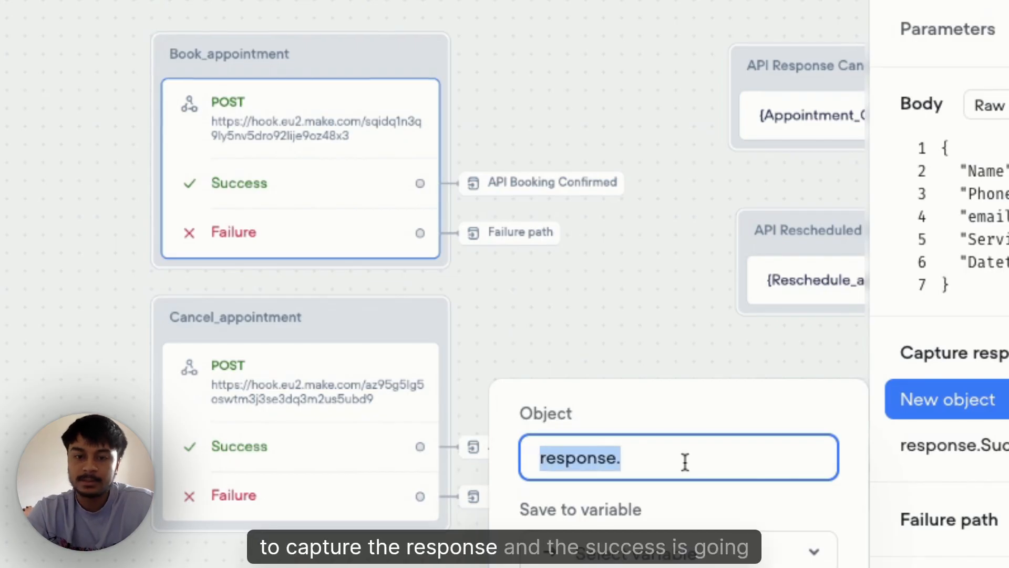
{"action": "left_click", "coordinate": [722, 466]}
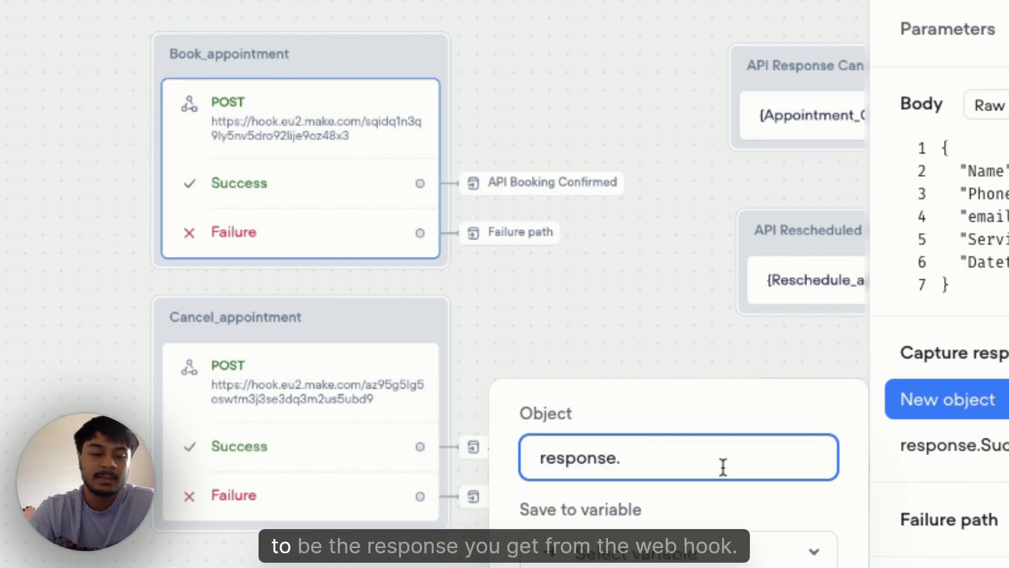
{"action": "type", "text": "Suc"}
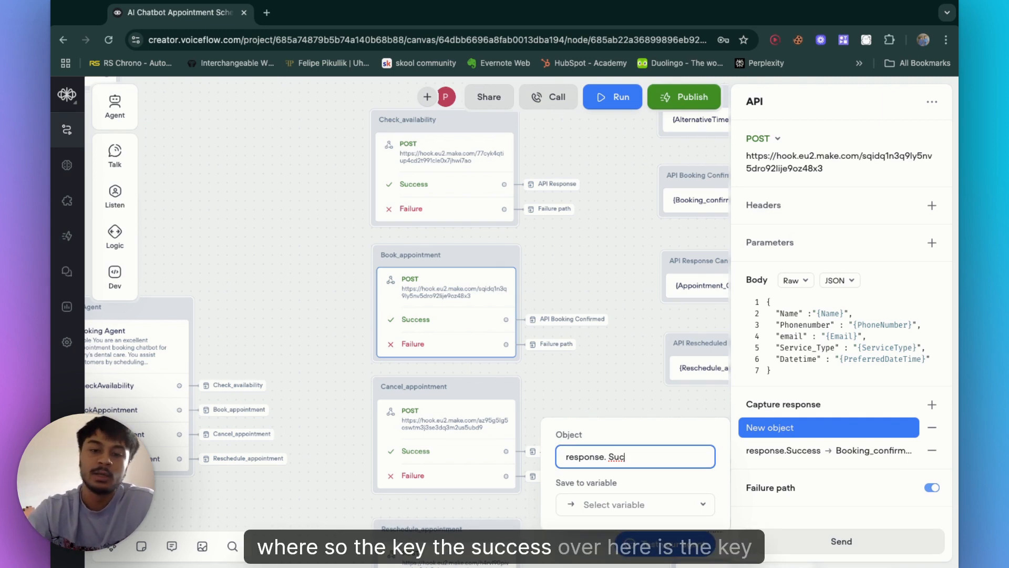
{"action": "key", "text": "BackSpace"}
{"action": "key", "text": "BackSpace"}
{"action": "key", "text": "BackSpace"}
{"action": "key", "text": "BackSpace"}
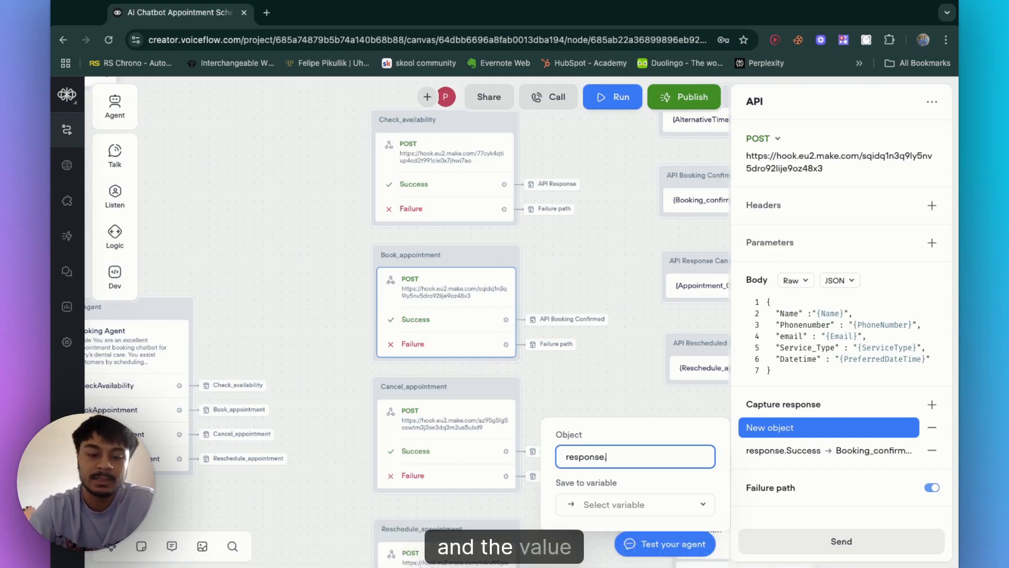
{"action": "type", "text": "Succes"}
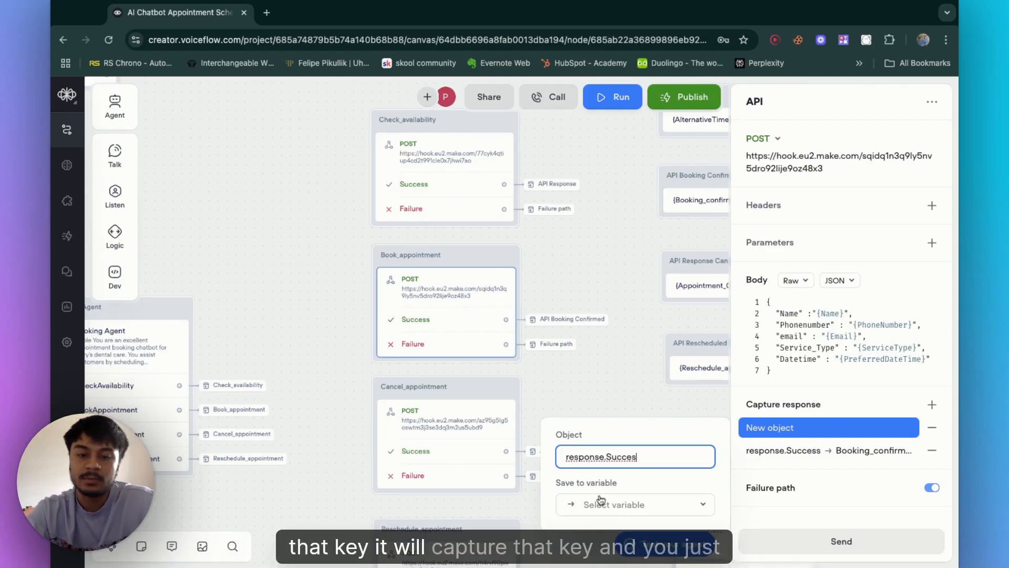
{"action": "left_click", "coordinate": [600, 501]}
{"action": "left_click", "coordinate": [726, 443]}
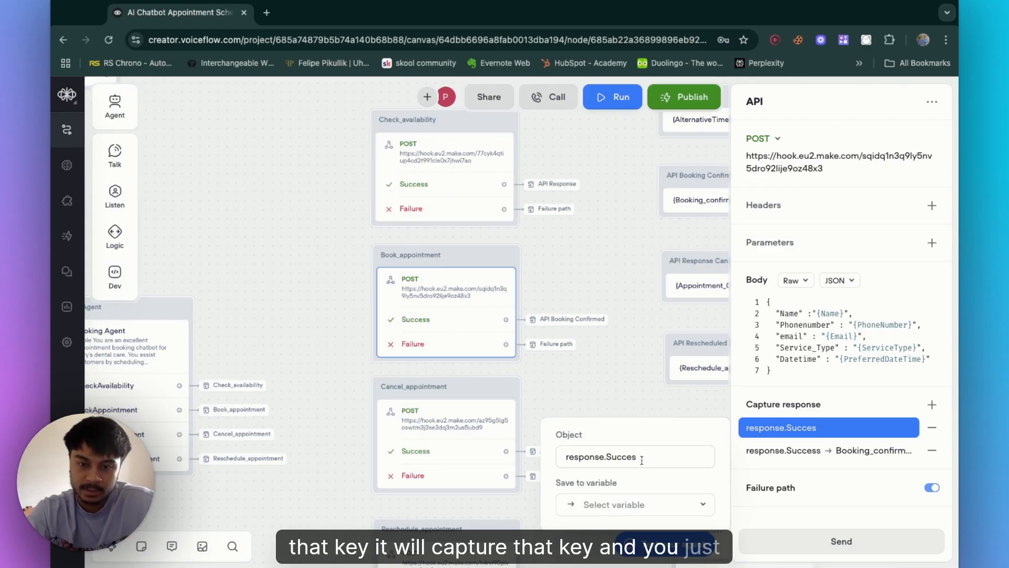
{"action": "left_click", "coordinate": [608, 503]}
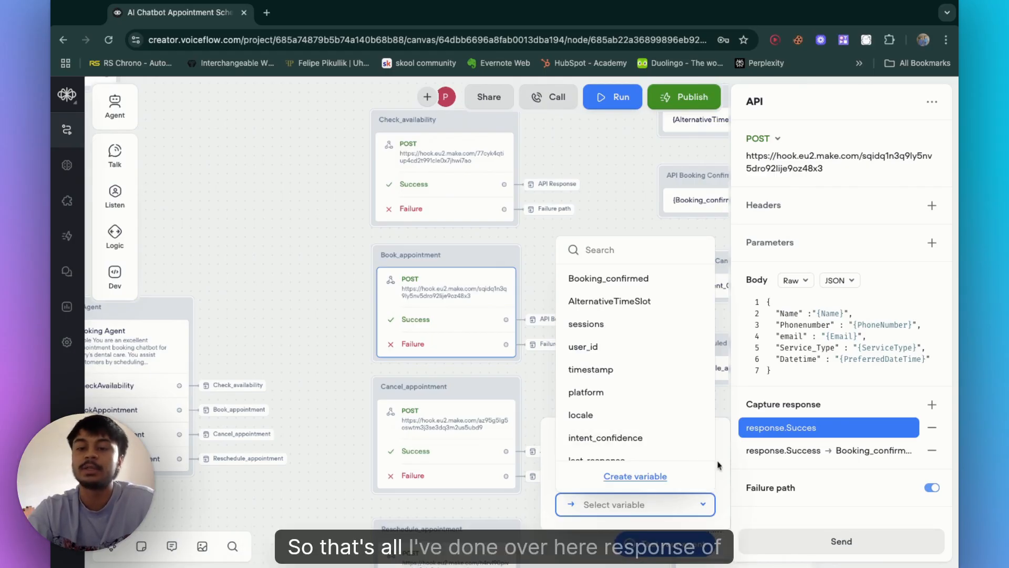
Step: Inspect the existing response.Success capture saved to Booking_confirmed and delete the new response.Succes capture
{"action": "left_click", "coordinate": [850, 453]}
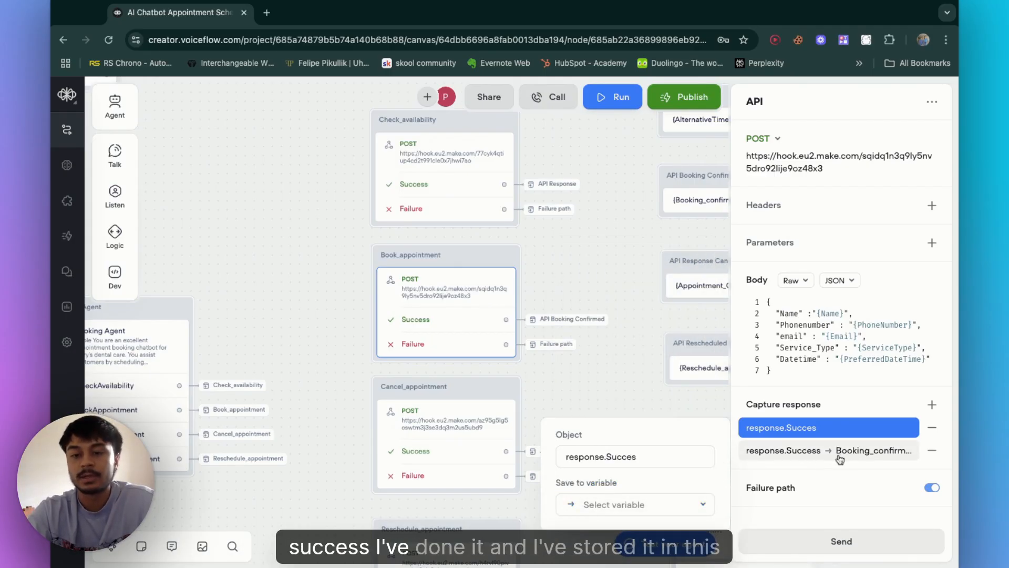
{"action": "left_click", "coordinate": [840, 454]}
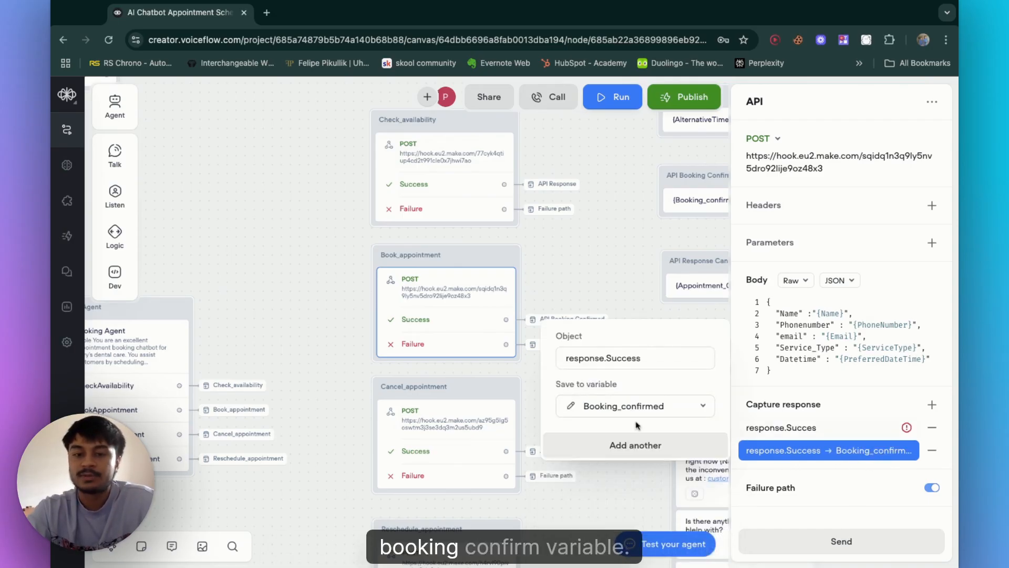
{"action": "left_click", "coordinate": [680, 406]}
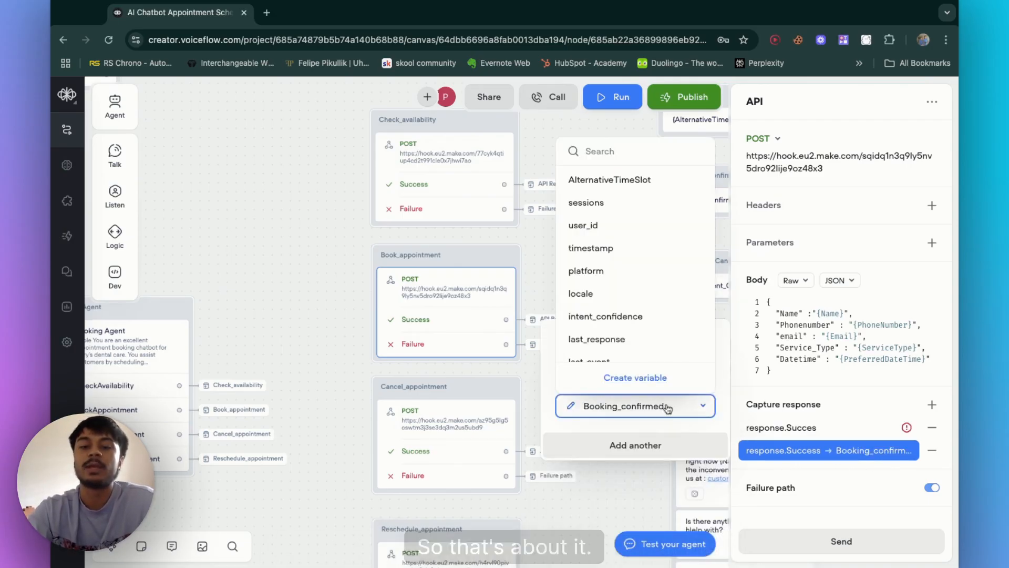
{"action": "left_click", "coordinate": [668, 409]}
{"action": "left_click", "coordinate": [932, 427]}
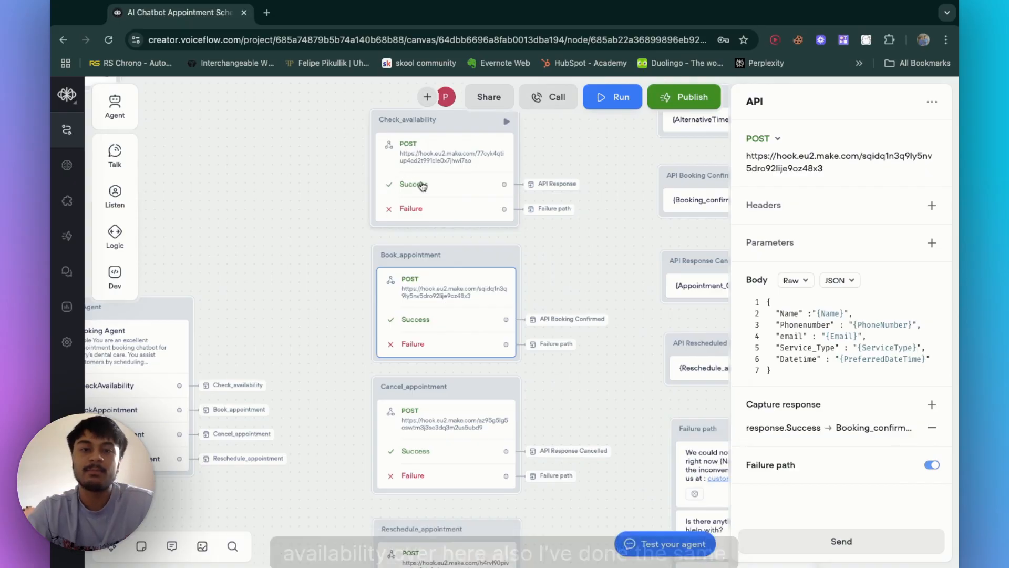
Step: Review the capture-response settings of the Check_availability and Reschedule_appointment API blocks
{"action": "left_click", "coordinate": [424, 184]}
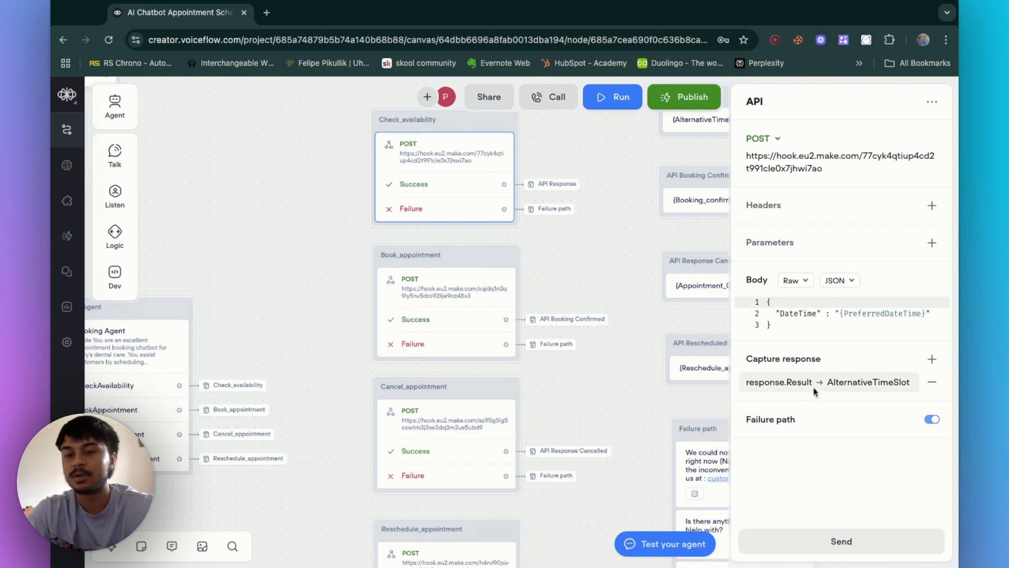
{"action": "left_click", "coordinate": [462, 451]}
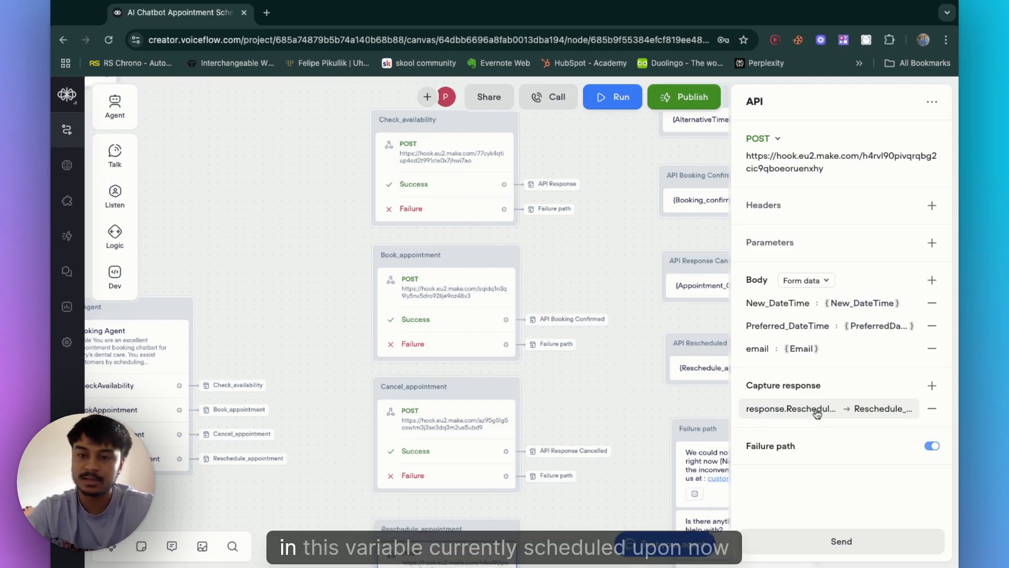
{"action": "left_click", "coordinate": [817, 411]}
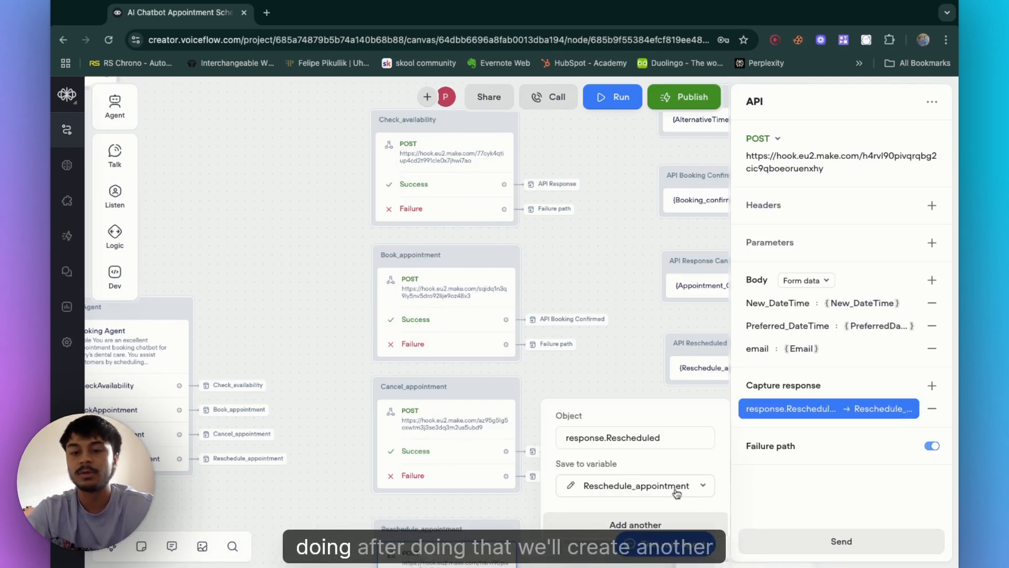
{"action": "left_click", "coordinate": [611, 273]}
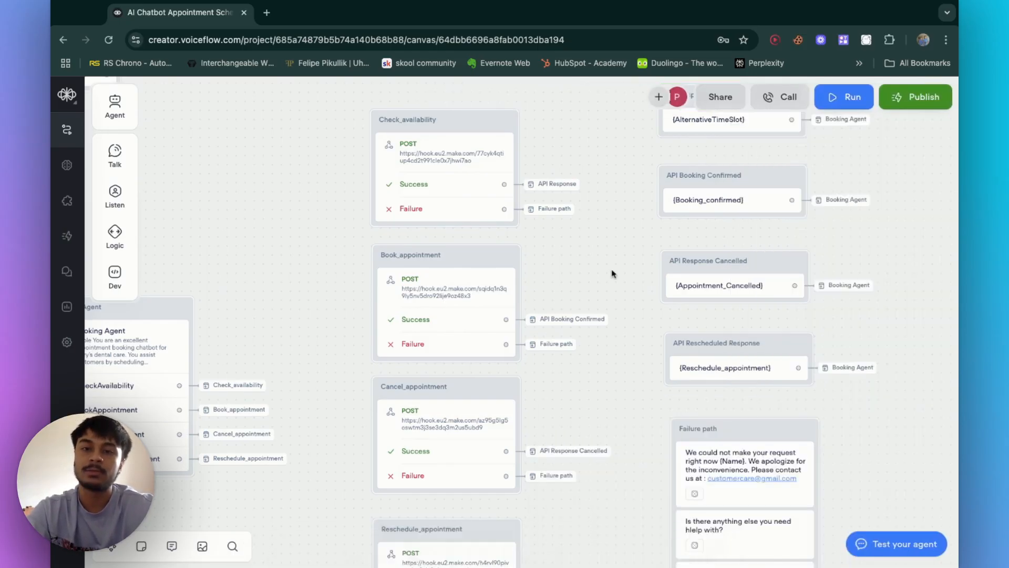
Step: Add a Message block next to the API blocks containing the {Booking_confirmed} variable
{"action": "scroll", "coordinate": [610, 273], "scroll_direction": "right", "scroll_amount": 2}
{"action": "scroll", "coordinate": [679, 307], "scroll_direction": "right", "scroll_amount": 2}
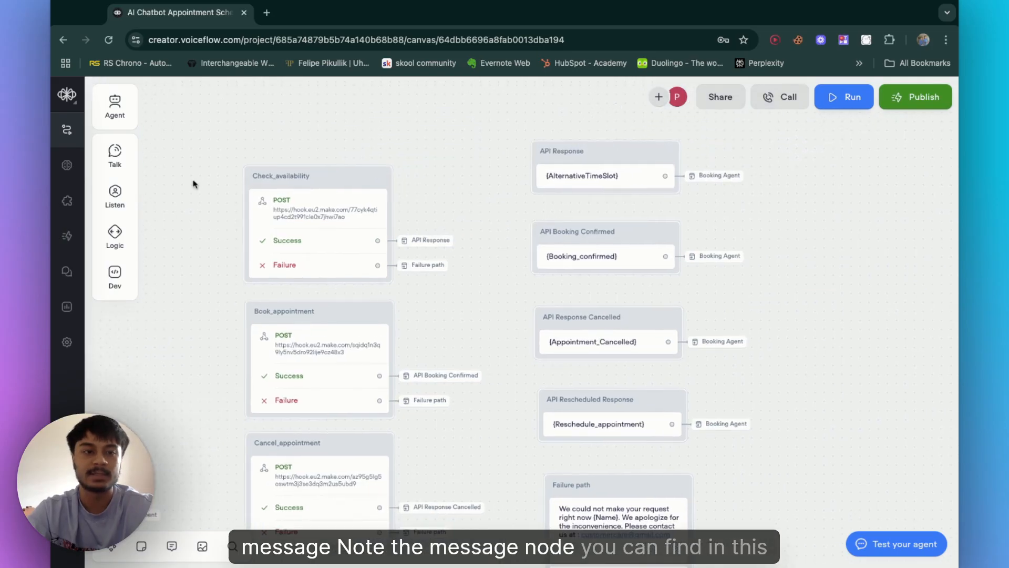
{"action": "mouse_move", "coordinate": [123, 164]}
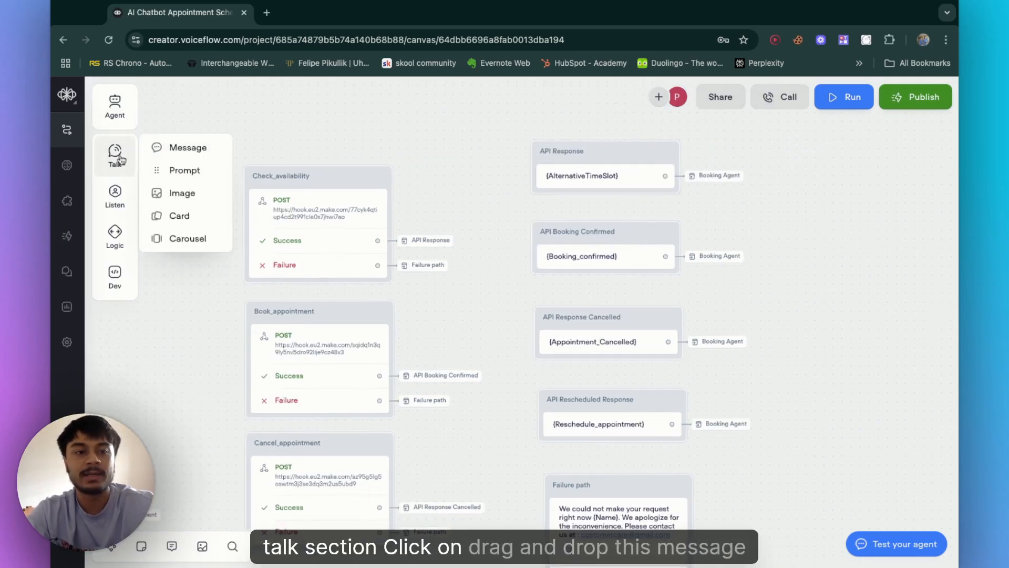
{"action": "left_click_drag", "start_coordinate": [167, 146], "coordinate": [342, 126]}
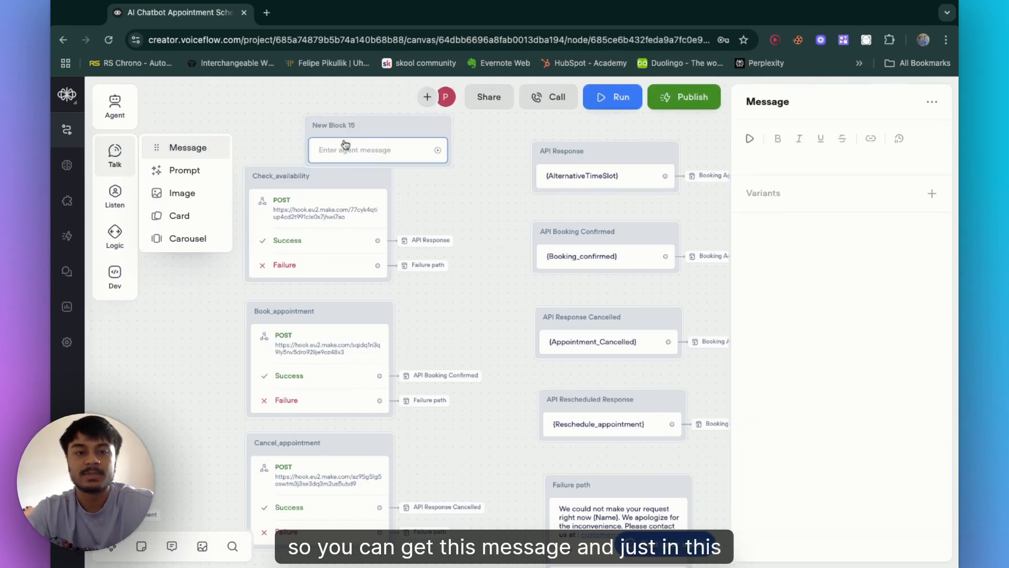
{"action": "left_click", "coordinate": [780, 163]}
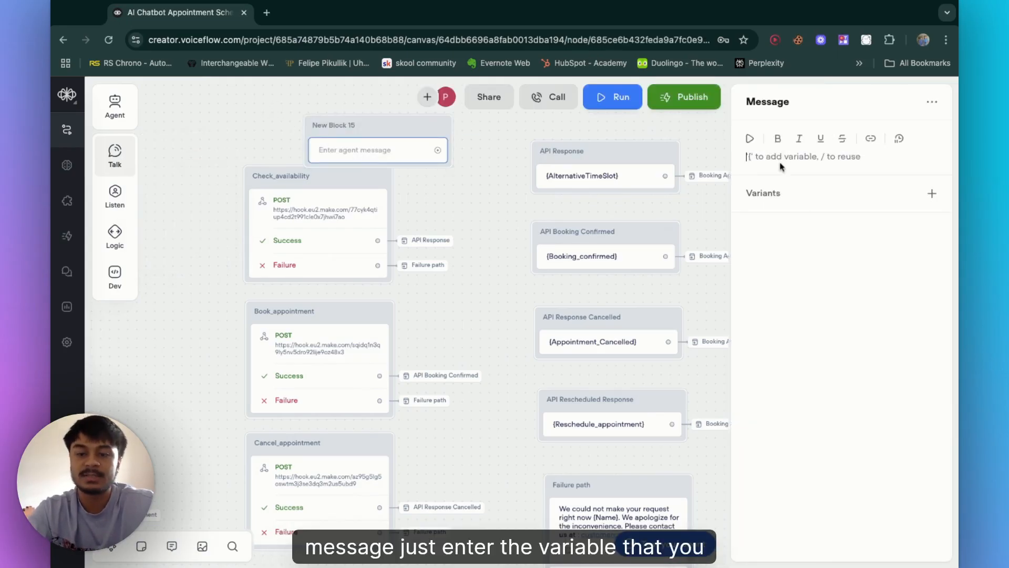
{"action": "type", "text": "{"}
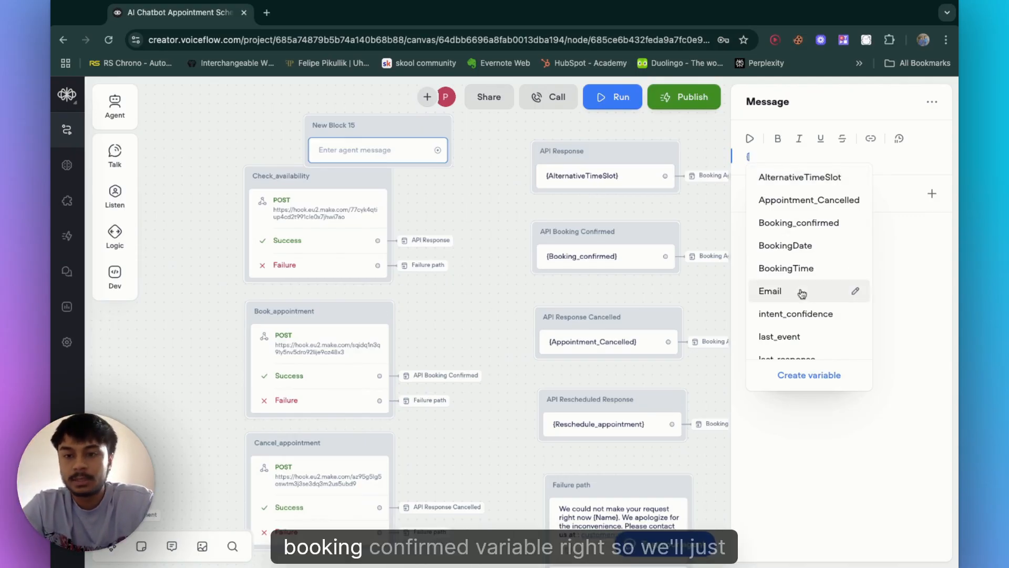
{"action": "left_click", "coordinate": [829, 227]}
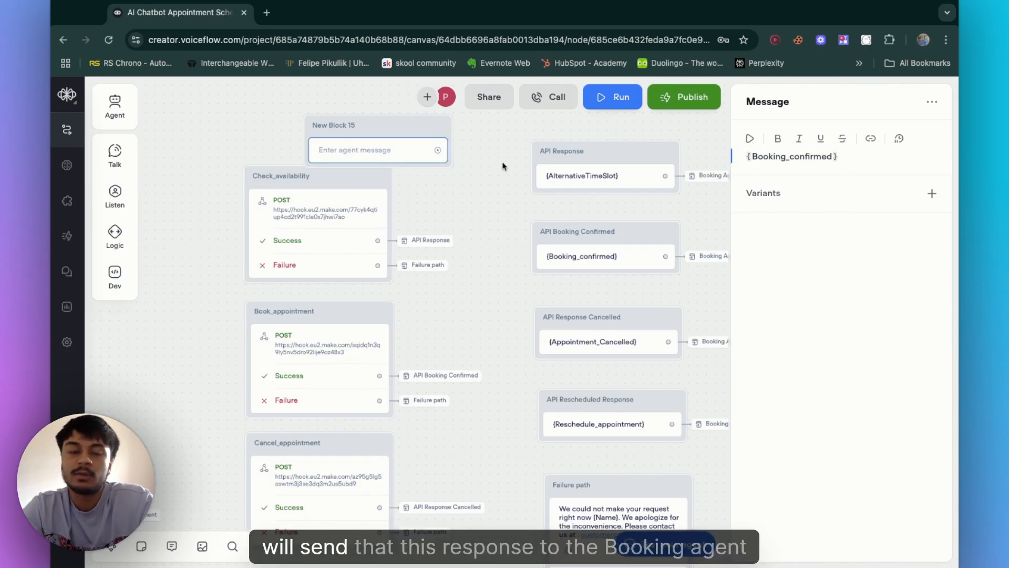
{"action": "left_click", "coordinate": [452, 158]}
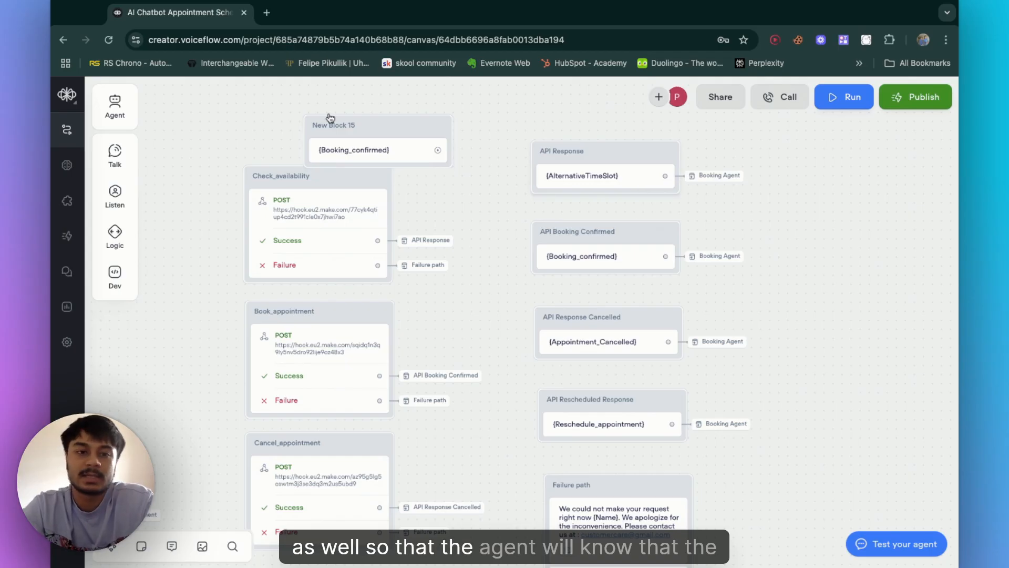
Step: Delete the new message block
{"action": "left_click", "coordinate": [349, 129]}
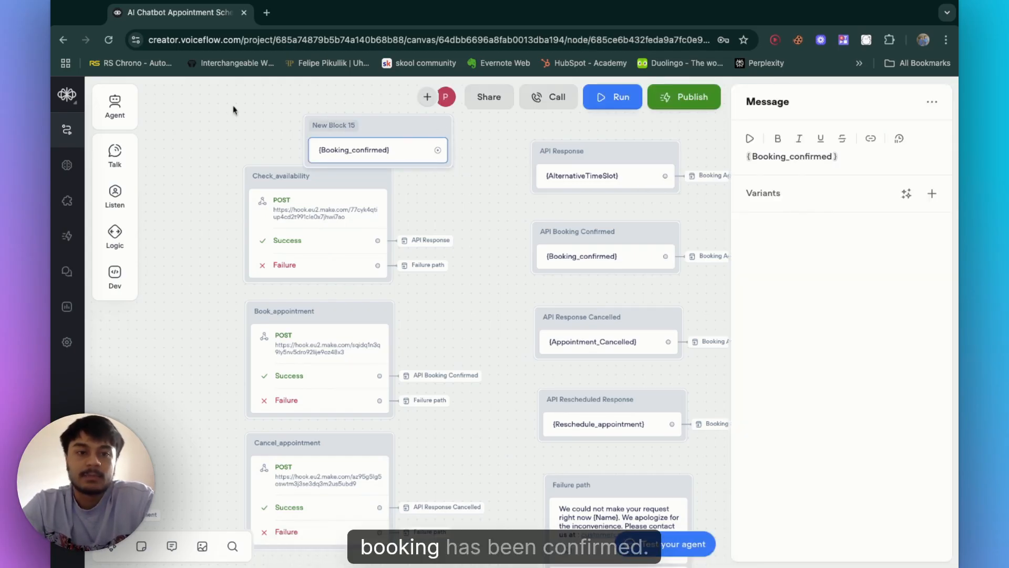
{"action": "left_click", "coordinate": [446, 165]}
{"action": "key", "text": "Delete"}
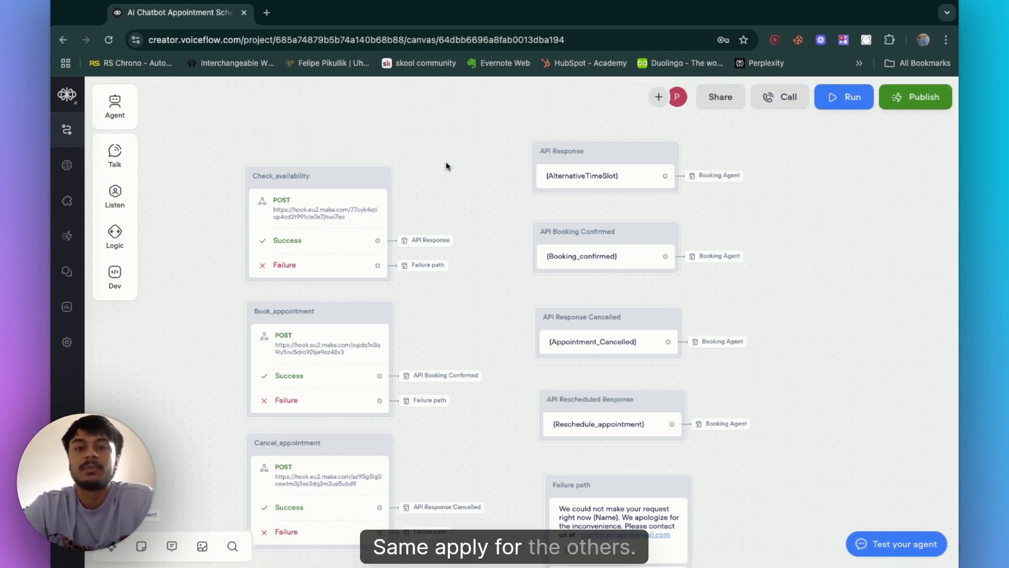
Step: Toggle the Reschedule_appointment API block's failure path off and back on
{"action": "scroll", "coordinate": [569, 352], "scroll_direction": "down", "scroll_amount": 10}
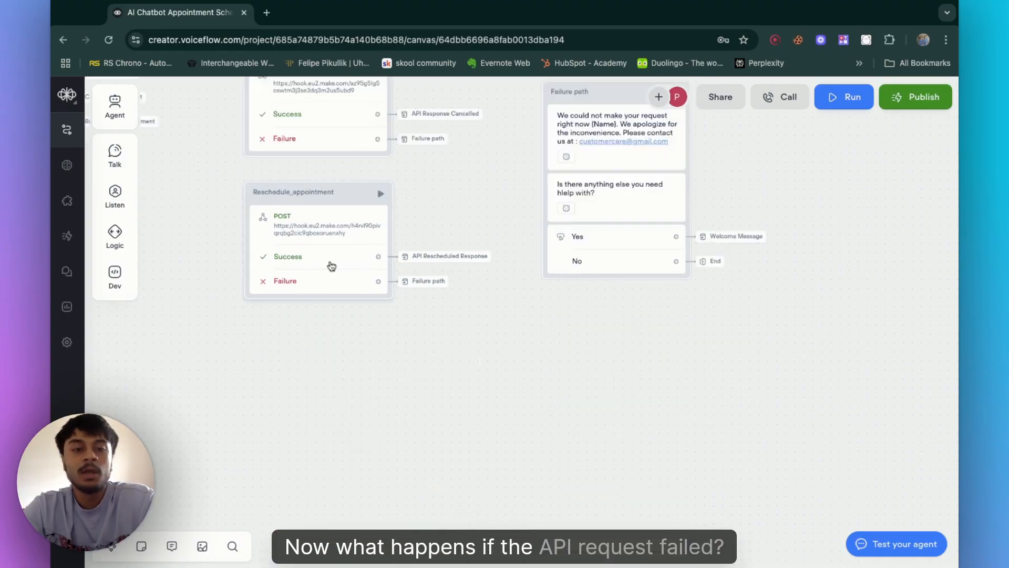
{"action": "left_click", "coordinate": [332, 266]}
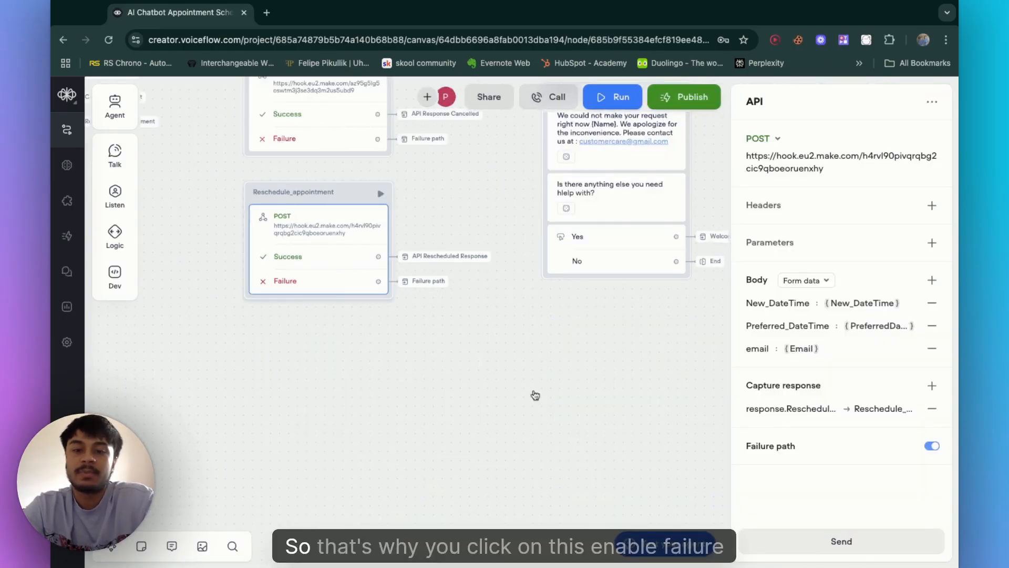
{"action": "left_click", "coordinate": [933, 447]}
{"action": "left_click", "coordinate": [935, 448]}
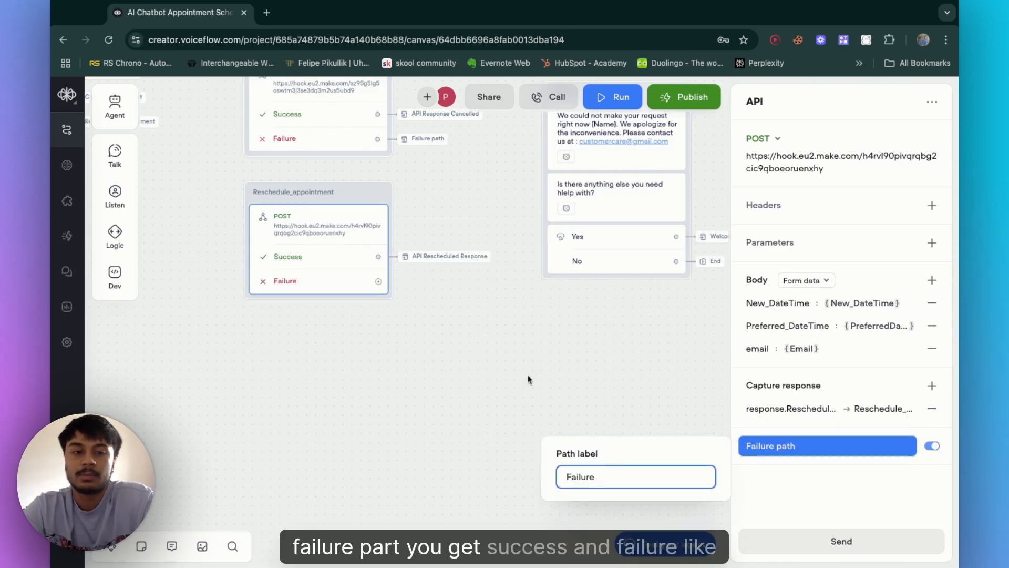
{"action": "left_click", "coordinate": [332, 294]}
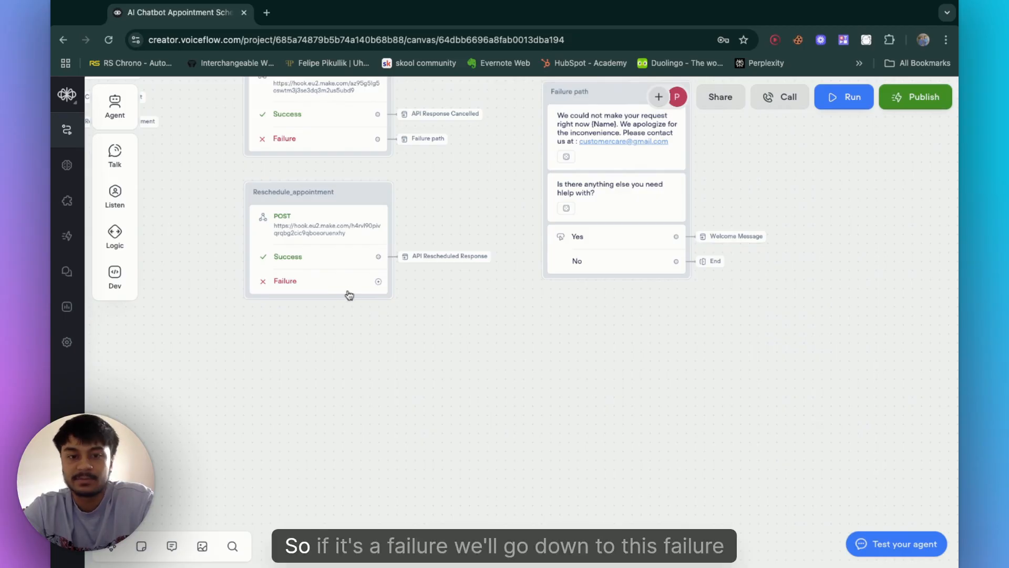
Step: Connect the Reschedule_appointment block's Failure port to the Failure path block with a Go to Block step
{"action": "scroll", "coordinate": [362, 352], "scroll_direction": "up", "scroll_amount": 1}
{"action": "scroll", "coordinate": [362, 352], "scroll_direction": "up", "scroll_amount": 3}
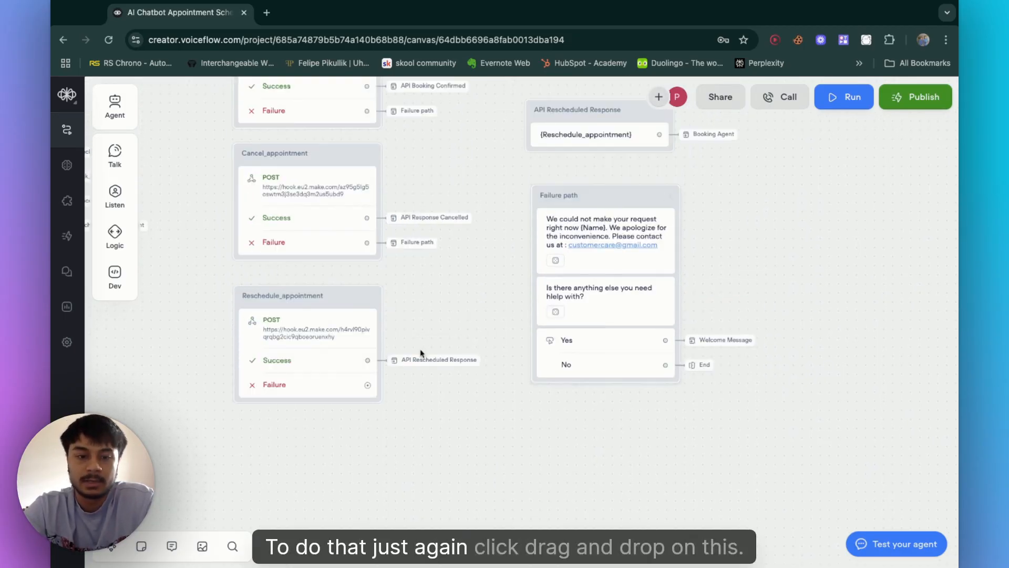
{"action": "left_click_drag", "start_coordinate": [364, 389], "coordinate": [430, 388]}
{"action": "mouse_move", "coordinate": [485, 547]}
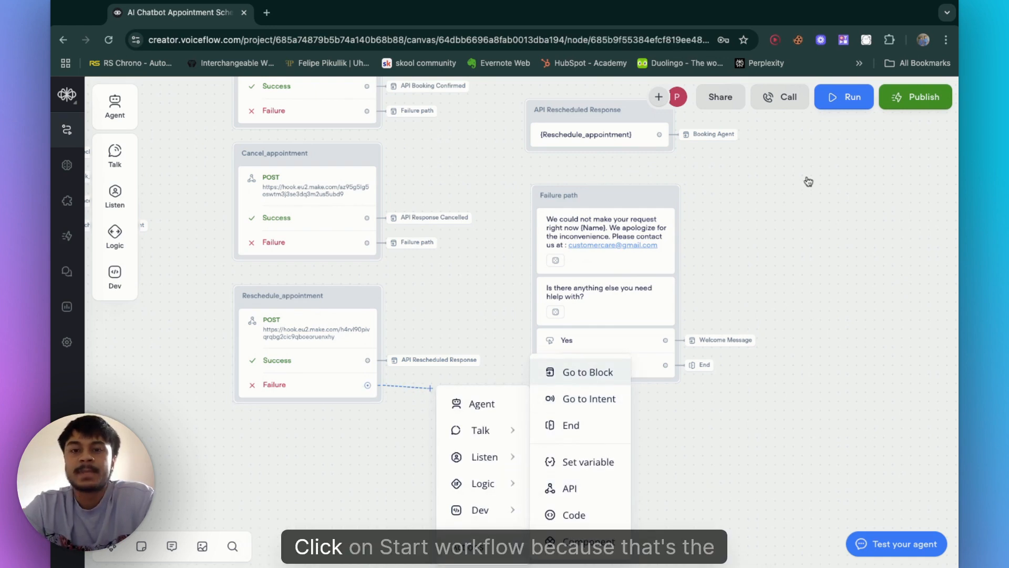
{"action": "left_click", "coordinate": [588, 373]}
{"action": "left_click", "coordinate": [839, 151]}
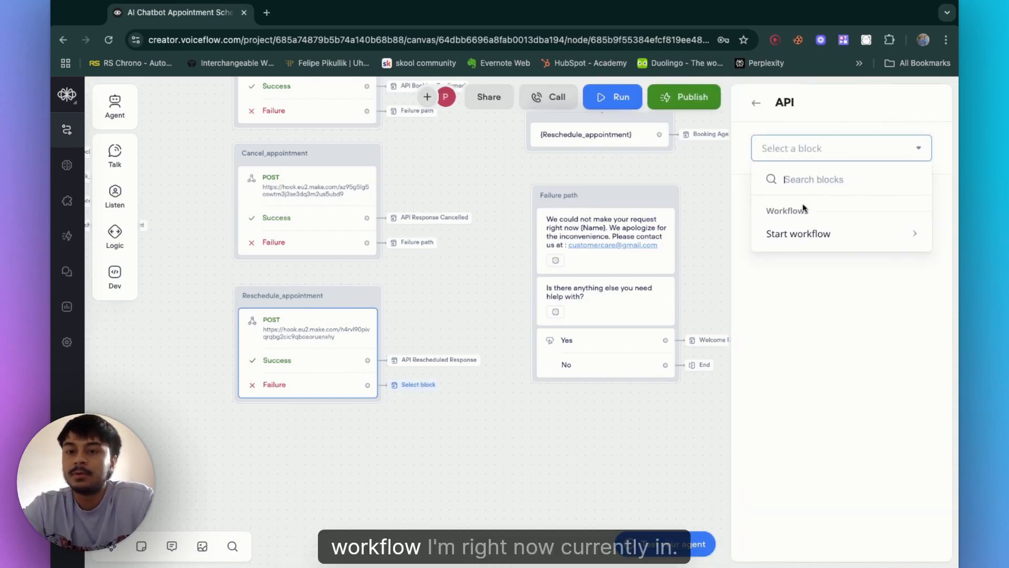
{"action": "mouse_move", "coordinate": [805, 235]}
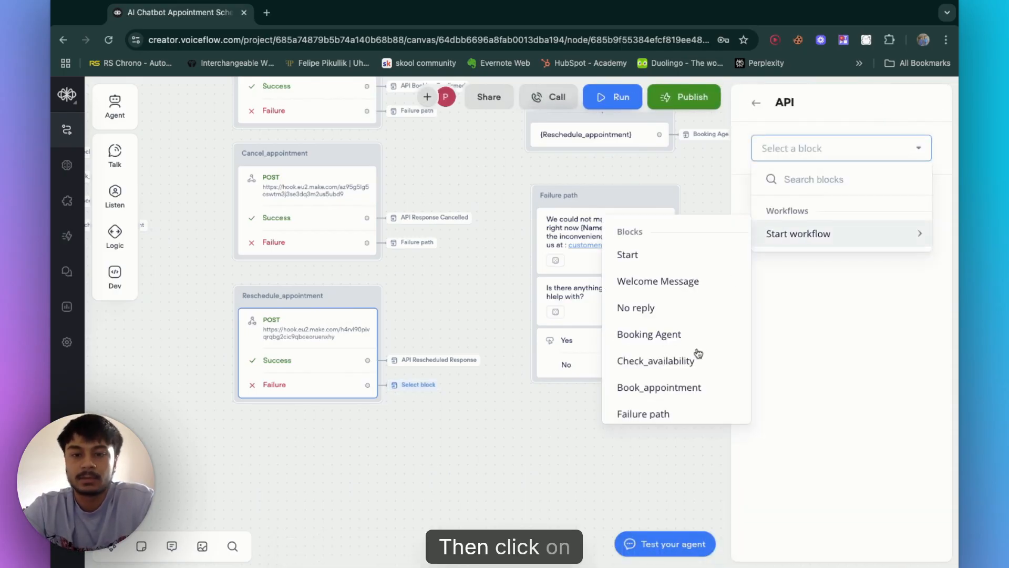
{"action": "scroll", "coordinate": [697, 351], "scroll_direction": "down", "scroll_amount": 5}
{"action": "scroll", "coordinate": [685, 345], "scroll_direction": "up", "scroll_amount": 5}
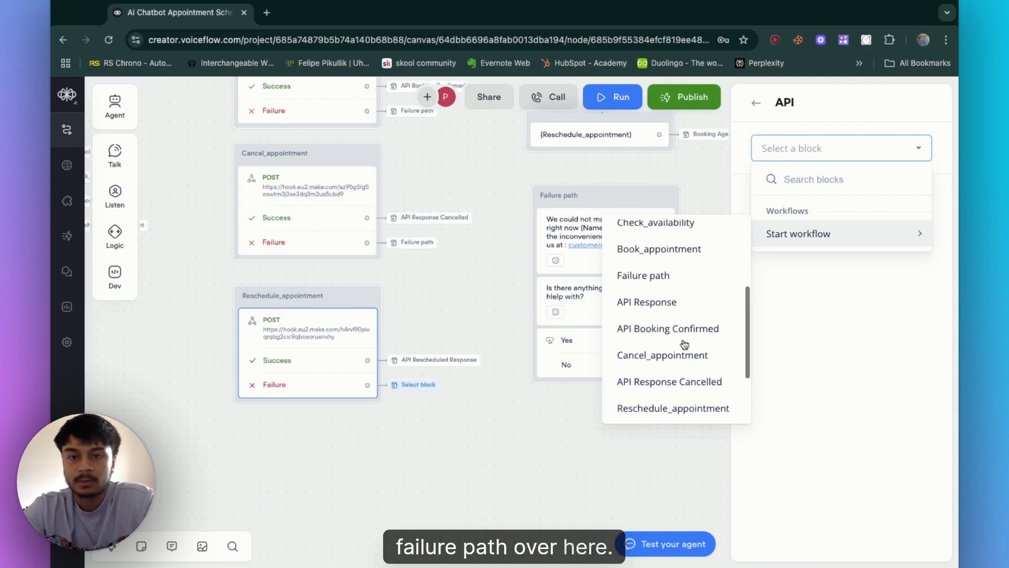
{"action": "left_click", "coordinate": [660, 314]}
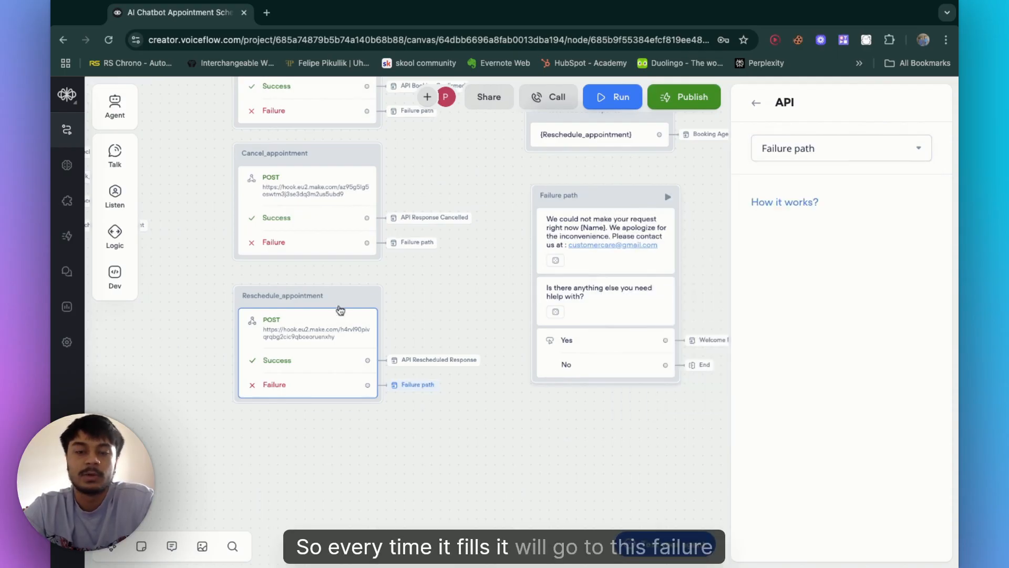
Step: Inspect the Failure path block's apology message, follow-up question and Yes/No buttons
{"action": "left_click", "coordinate": [597, 213]}
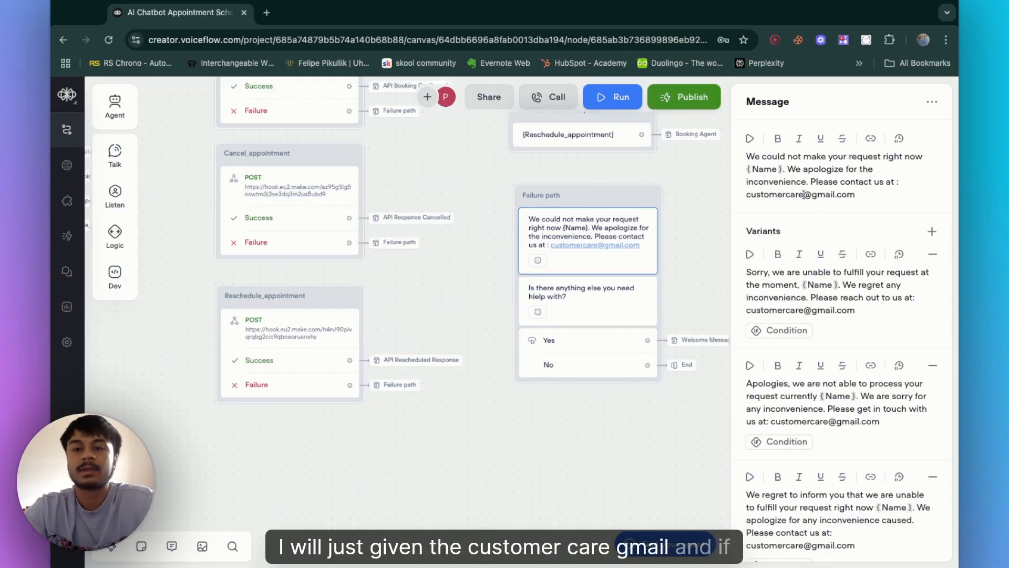
{"action": "left_click", "coordinate": [674, 279]}
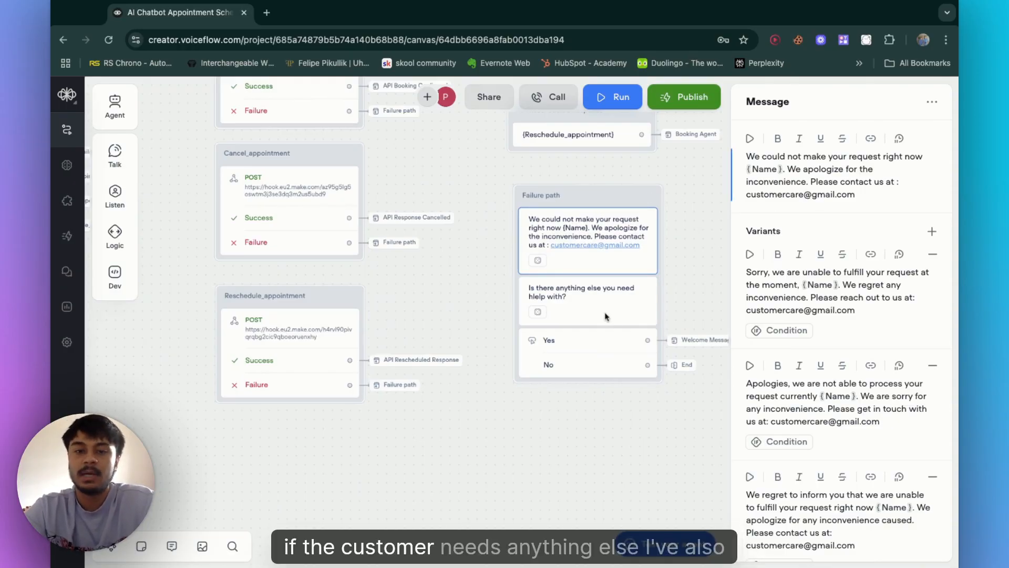
{"action": "left_click", "coordinate": [596, 317]}
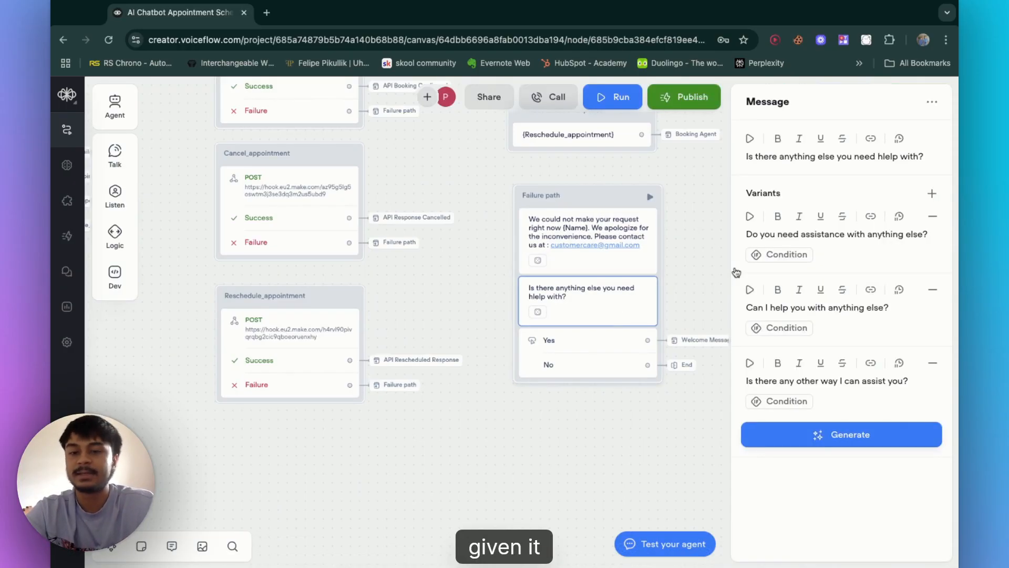
{"action": "left_click", "coordinate": [582, 353]}
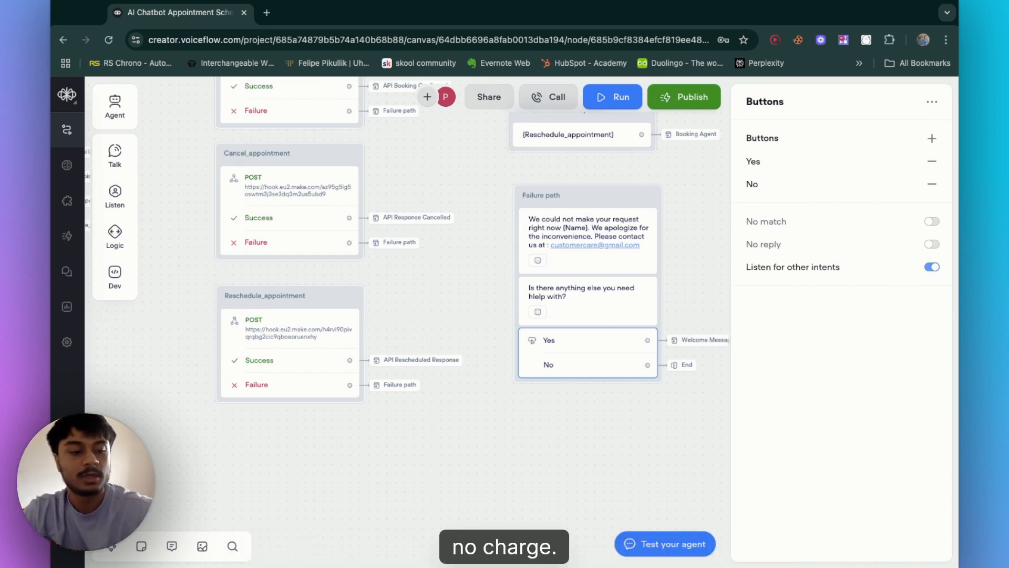
Step: Open make.com in a new browser tab and log in
{"action": "left_click", "coordinate": [266, 13]}
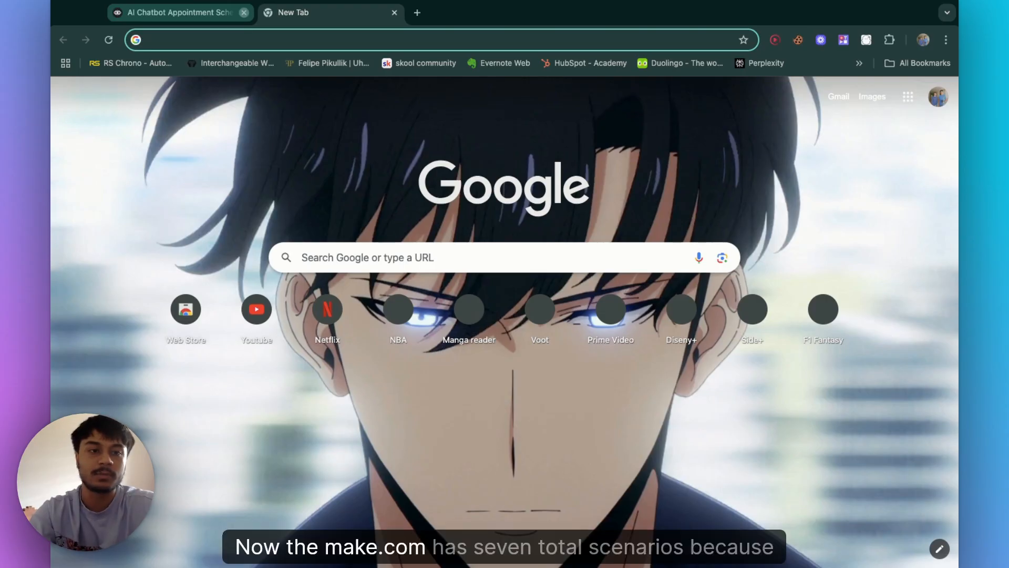
{"action": "type", "text": "mak"}
{"action": "left_click", "coordinate": [244, 13]}
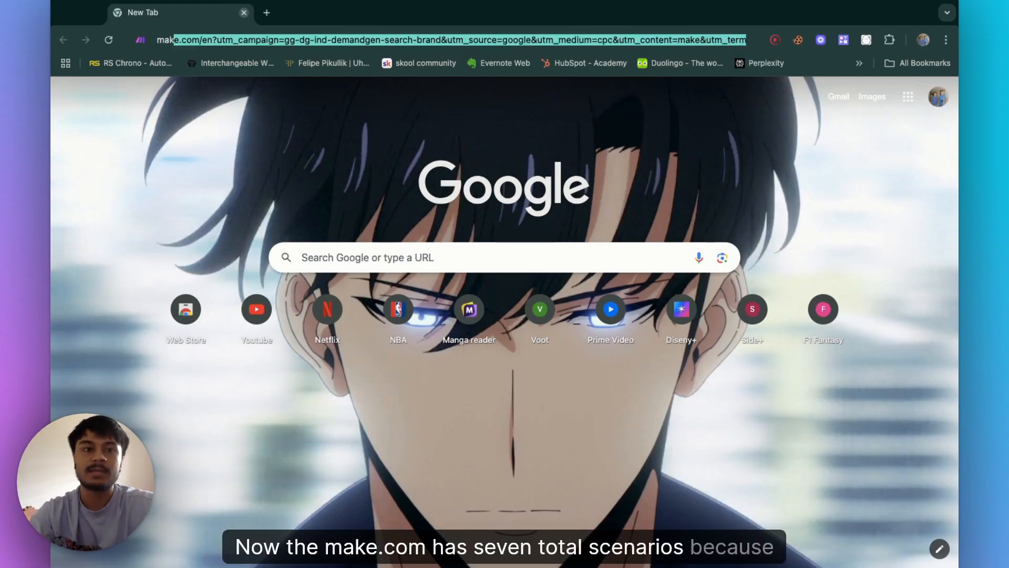
{"action": "key", "text": "Return"}
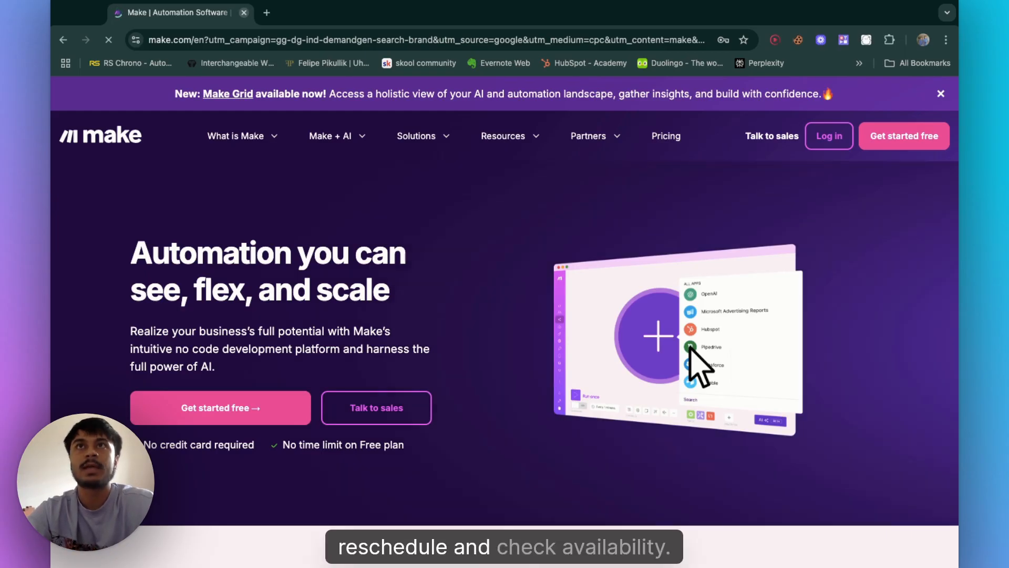
{"action": "left_click", "coordinate": [829, 137]}
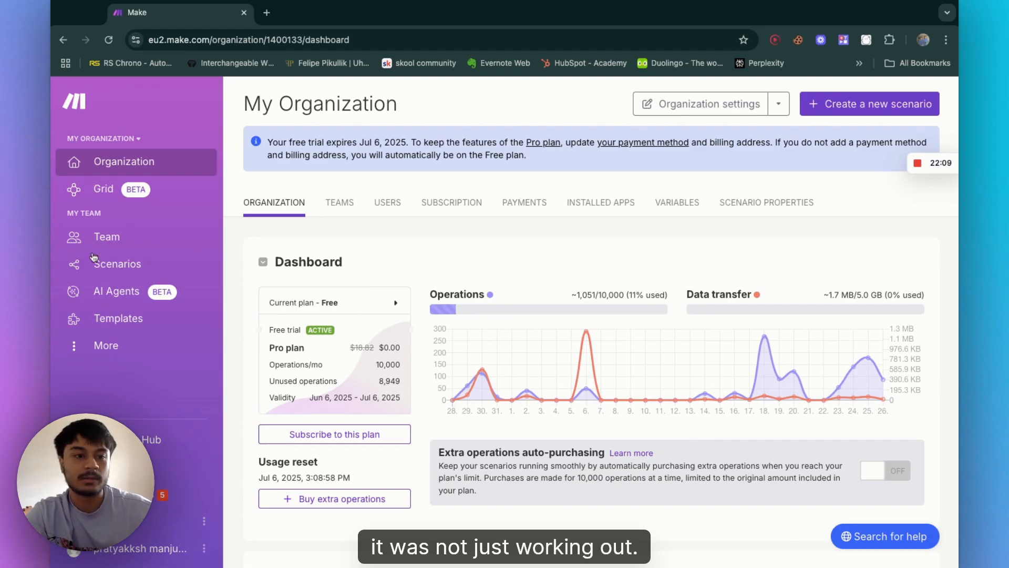
Step: Open the 1. CheckAvailability (Voiceflow) scenario in the Youtube Video Appointment Chabot scenarios folder
{"action": "left_click", "coordinate": [117, 263]}
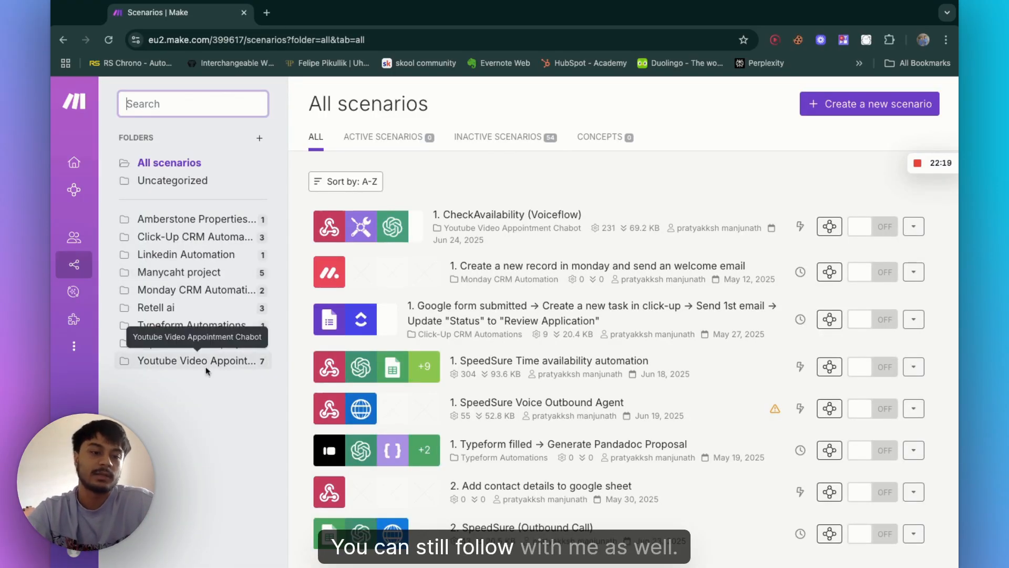
{"action": "left_click", "coordinate": [224, 363]}
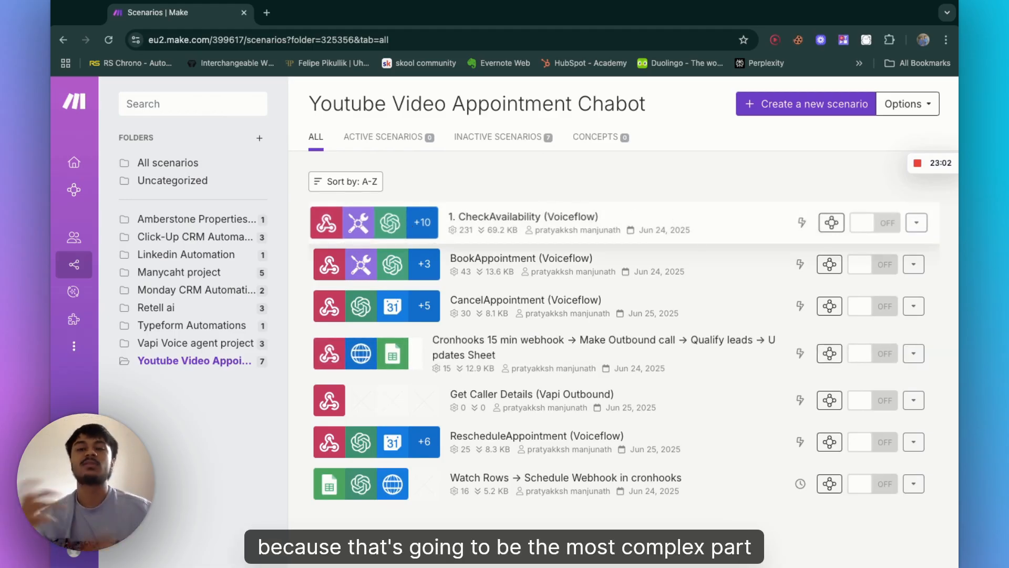
{"action": "left_click", "coordinate": [523, 217]}
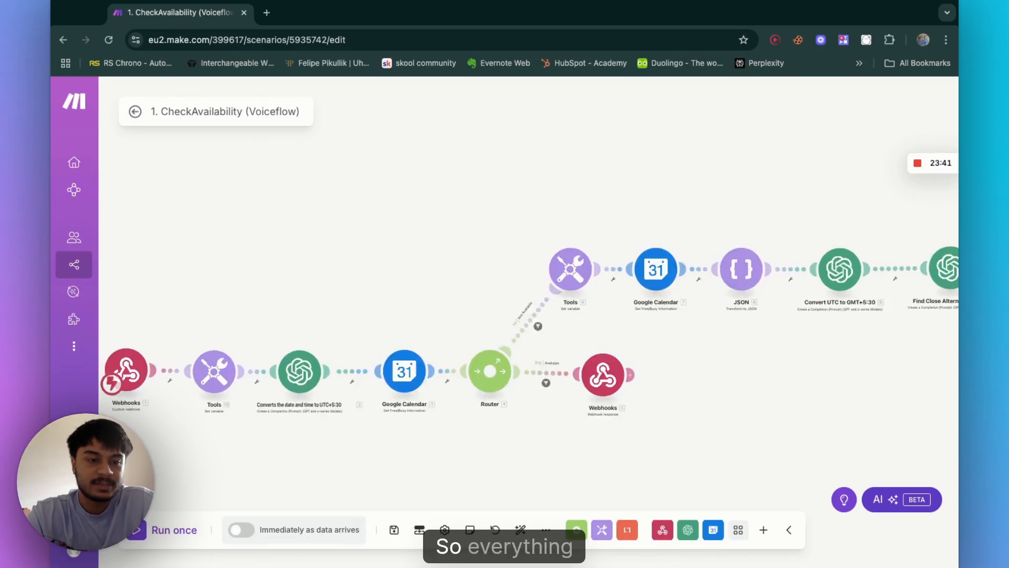
Step: Examine the CheckAvailability scenario's module chain and its Webhooks module settings
{"action": "scroll", "coordinate": [240, 295], "scroll_direction": "up", "scroll_amount": 5}
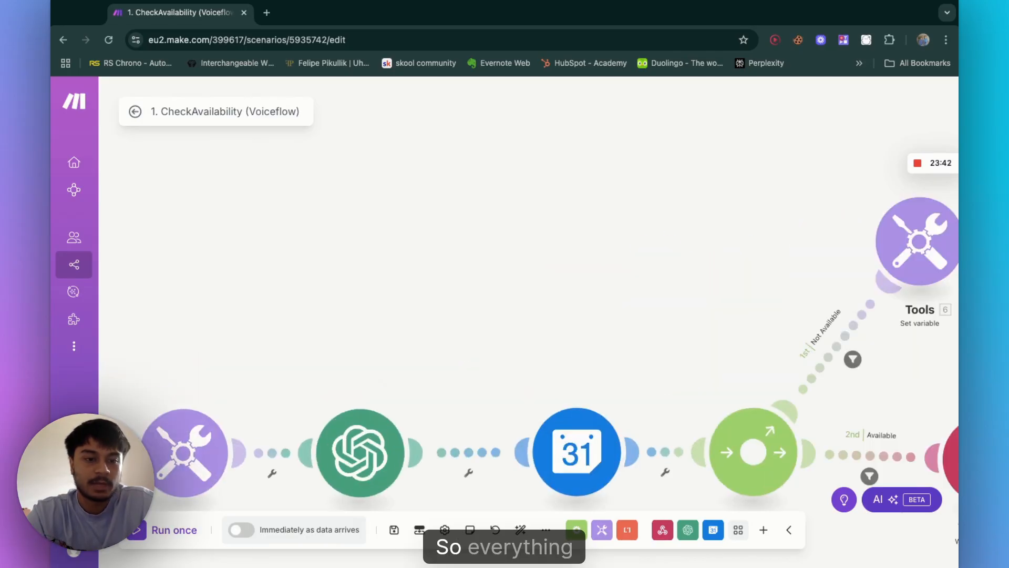
{"action": "left_click_drag", "start_coordinate": [240, 295], "coordinate": [459, 246]}
{"action": "scroll", "coordinate": [412, 288], "scroll_direction": "down", "scroll_amount": 5}
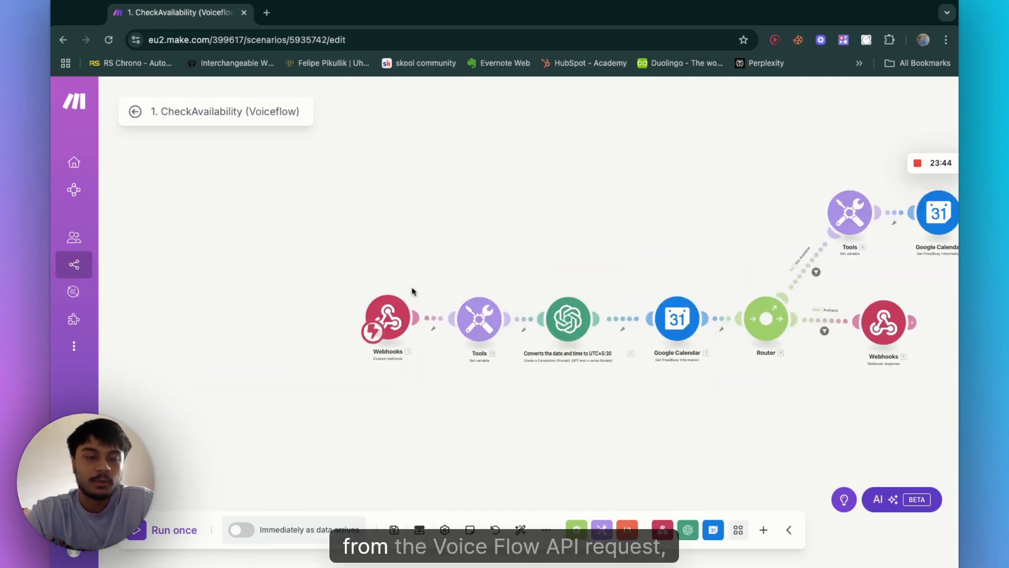
{"action": "scroll", "coordinate": [410, 291], "scroll_direction": "up", "scroll_amount": 3}
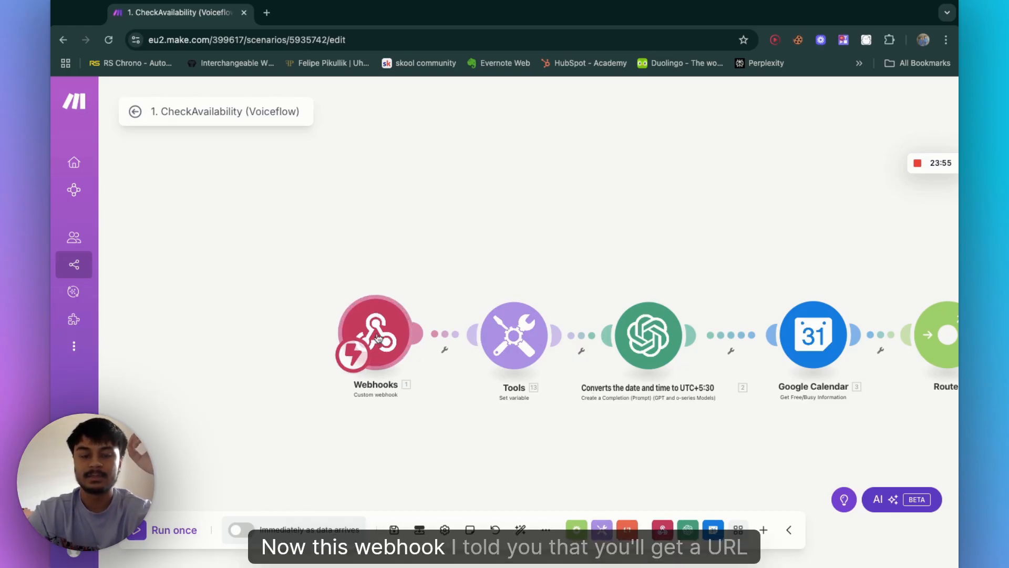
{"action": "left_click", "coordinate": [377, 337]}
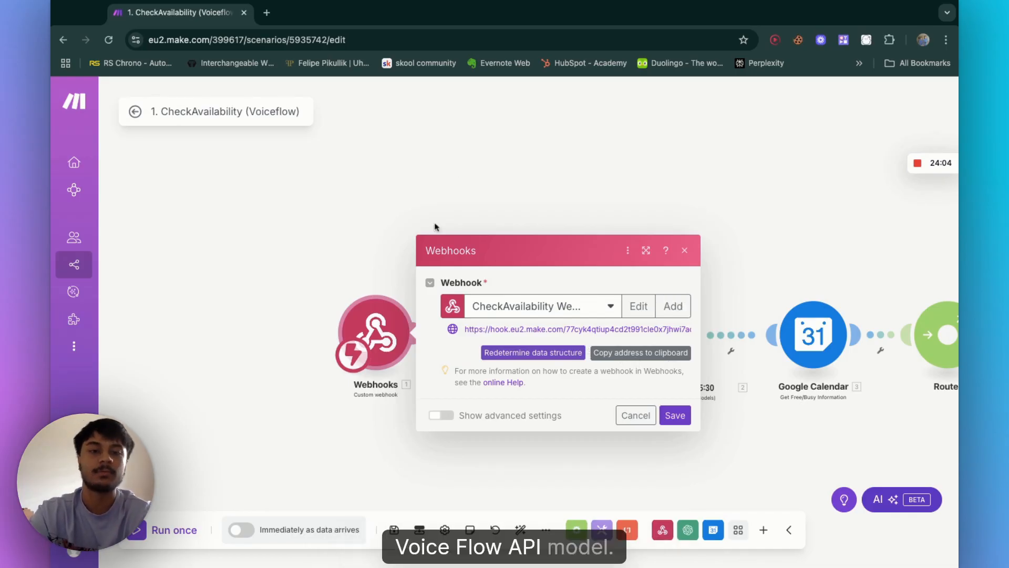
{"action": "left_click", "coordinate": [455, 165]}
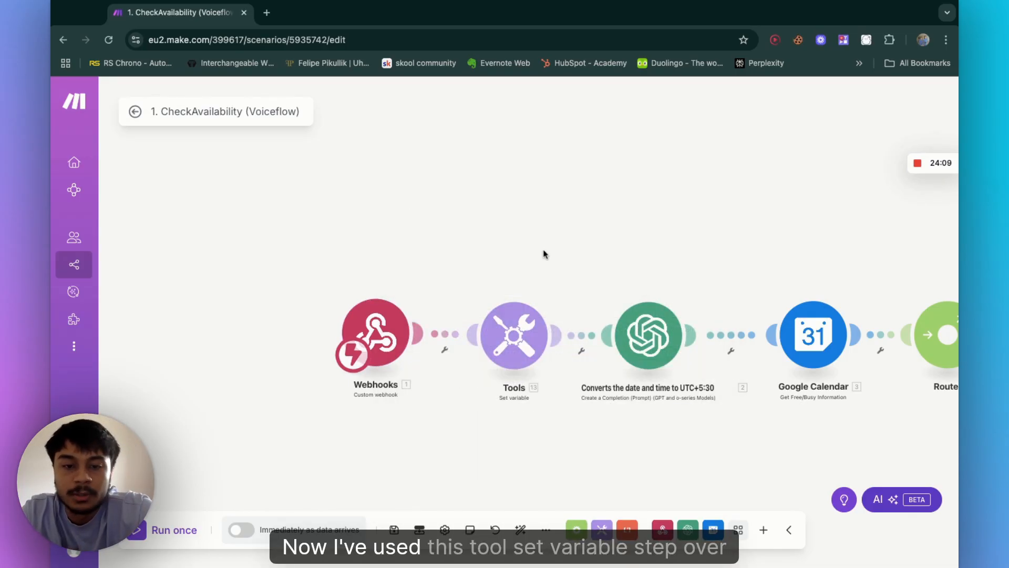
{"action": "scroll", "coordinate": [543, 254], "scroll_direction": "down", "scroll_amount": 2}
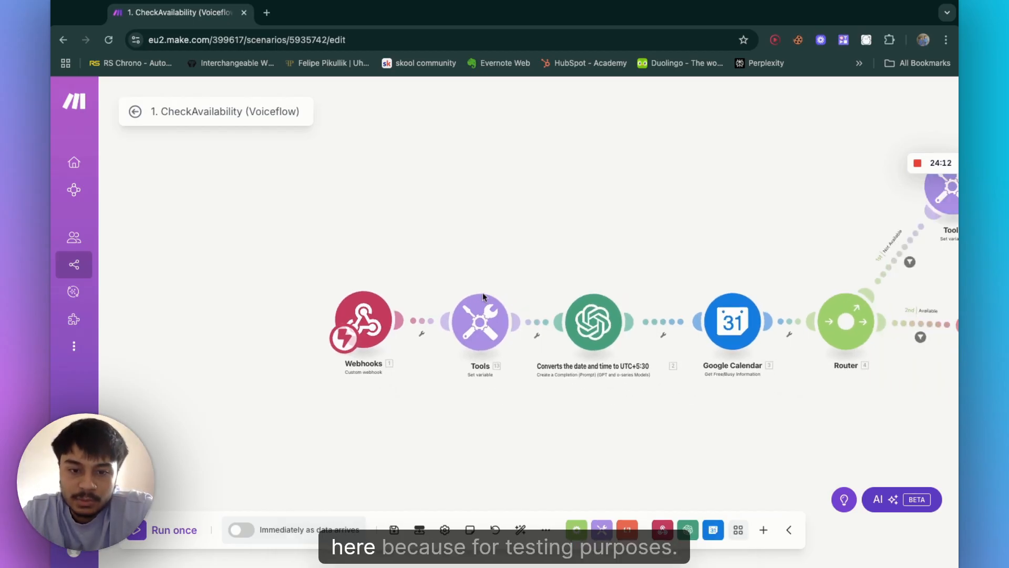
Step: Examine the Tools module's Set variable dialog and the list of built-in Tools modules
{"action": "scroll", "coordinate": [472, 303], "scroll_direction": "up", "scroll_amount": 2}
{"action": "scroll", "coordinate": [472, 303], "scroll_direction": "down", "scroll_amount": 1}
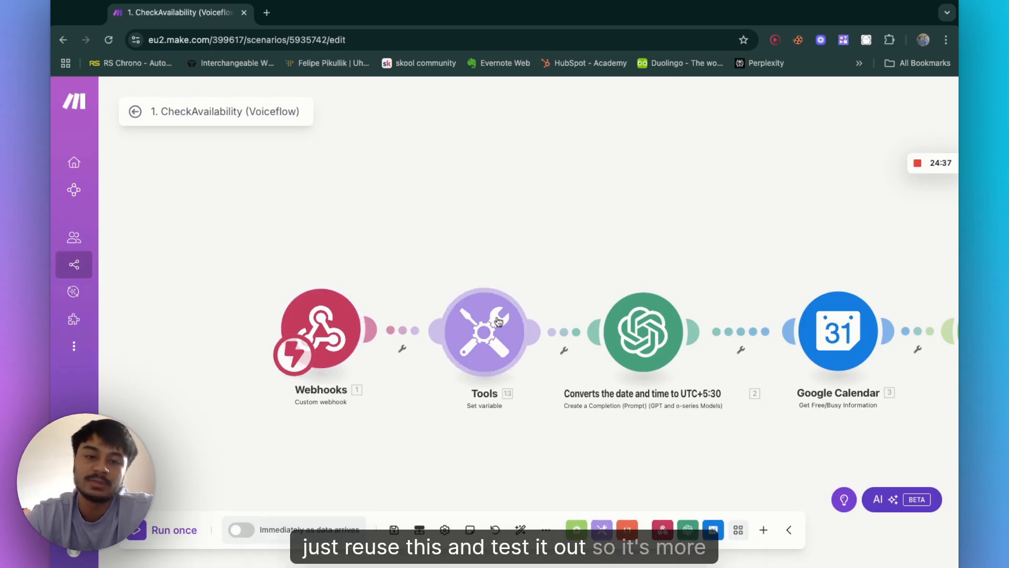
{"action": "scroll", "coordinate": [499, 321], "scroll_direction": "down", "scroll_amount": 2}
{"action": "scroll", "coordinate": [500, 329], "scroll_direction": "up", "scroll_amount": 1}
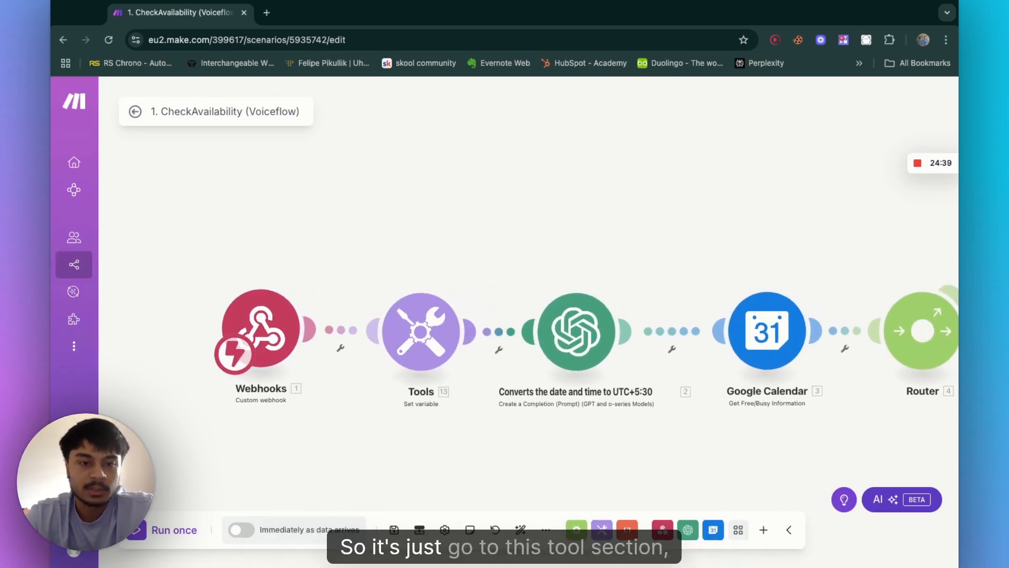
{"action": "left_click", "coordinate": [426, 330]}
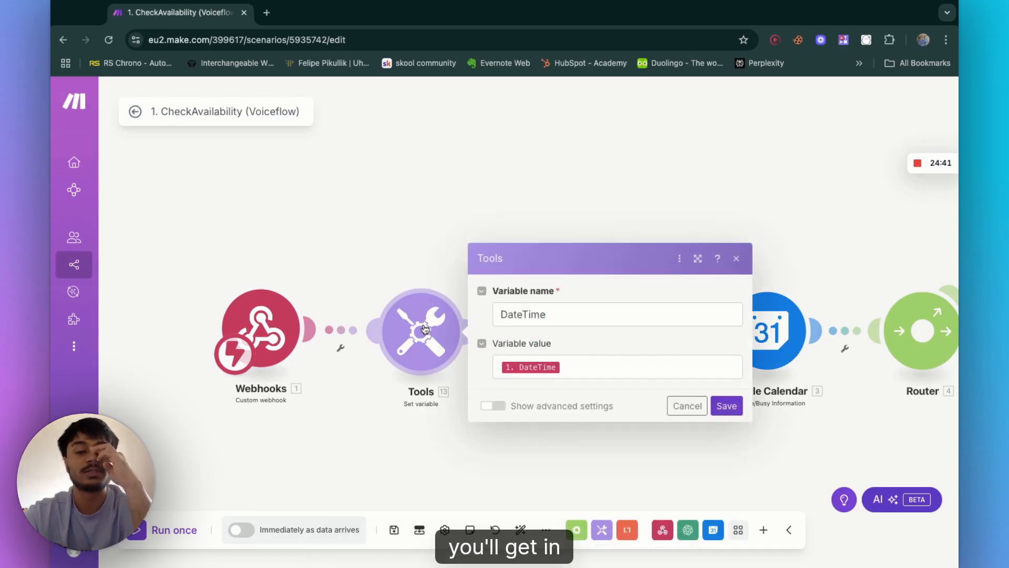
{"action": "left_click", "coordinate": [604, 534]}
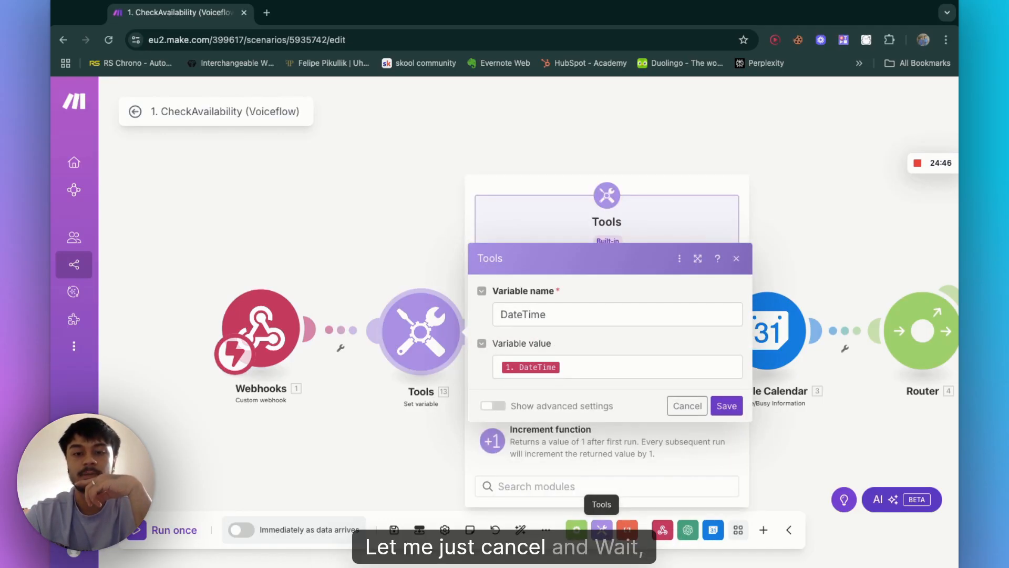
{"action": "left_click", "coordinate": [739, 262]}
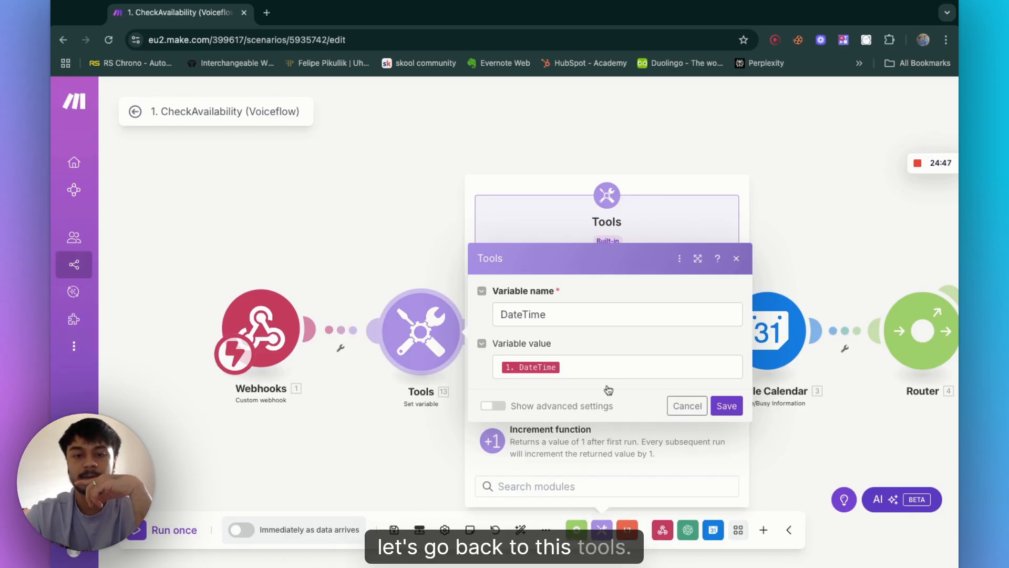
{"action": "left_click", "coordinate": [603, 528]}
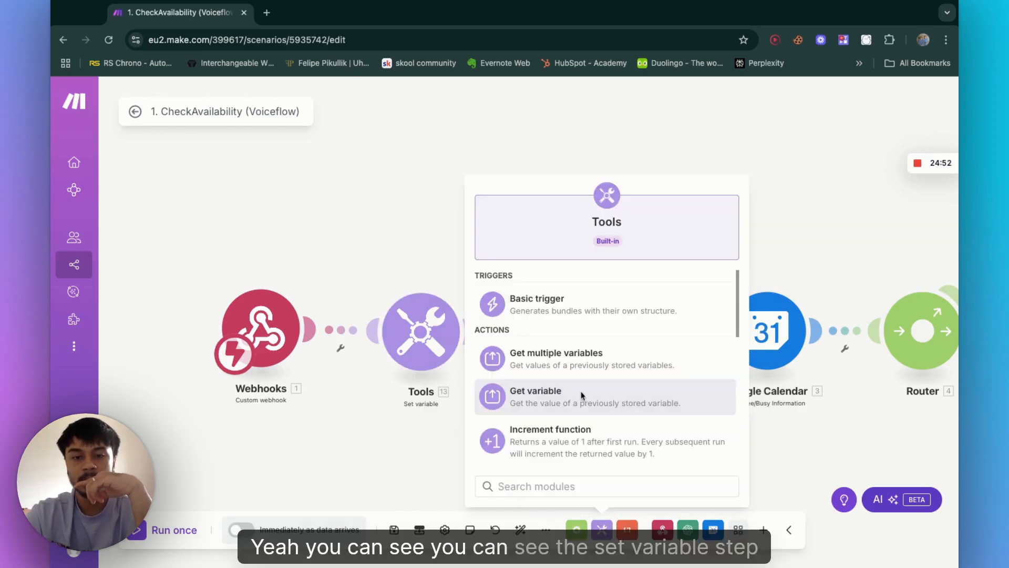
{"action": "scroll", "coordinate": [537, 363], "scroll_direction": "down", "scroll_amount": 3}
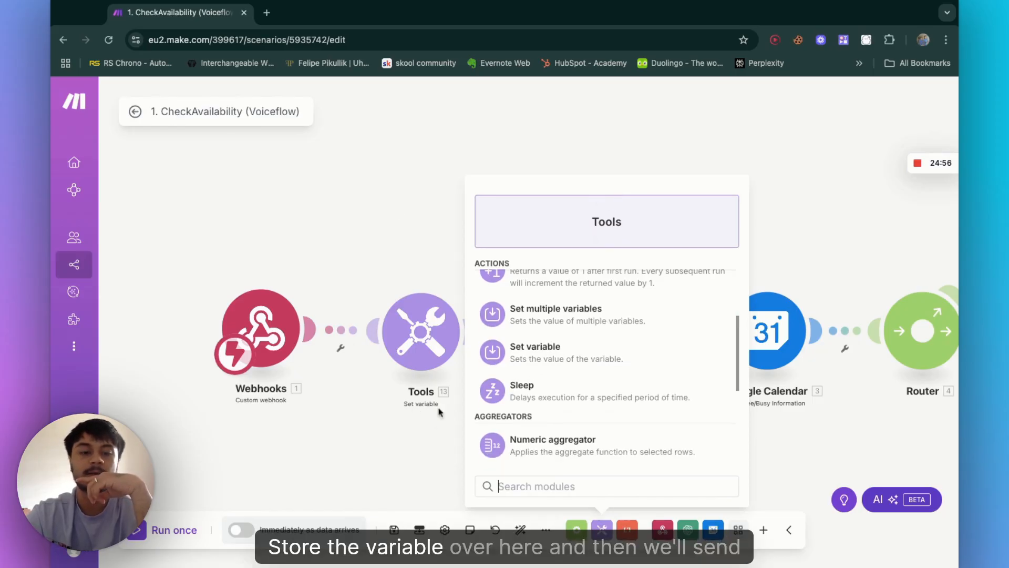
{"action": "left_click", "coordinate": [414, 255]}
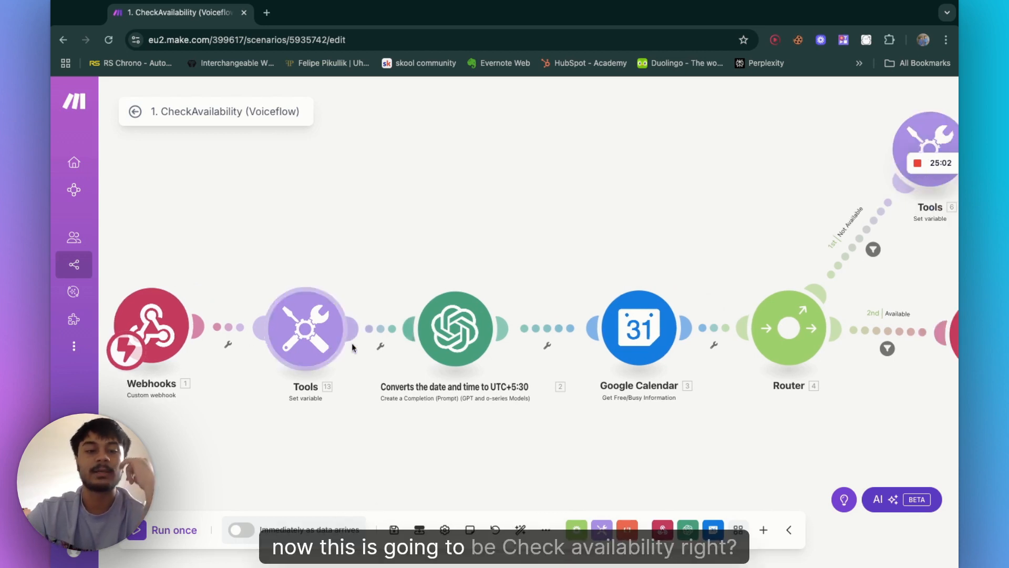
Step: Inspect the Tools module's DateTime variable and its value mapped from the webhook's DateTime field
{"action": "left_click", "coordinate": [380, 329]}
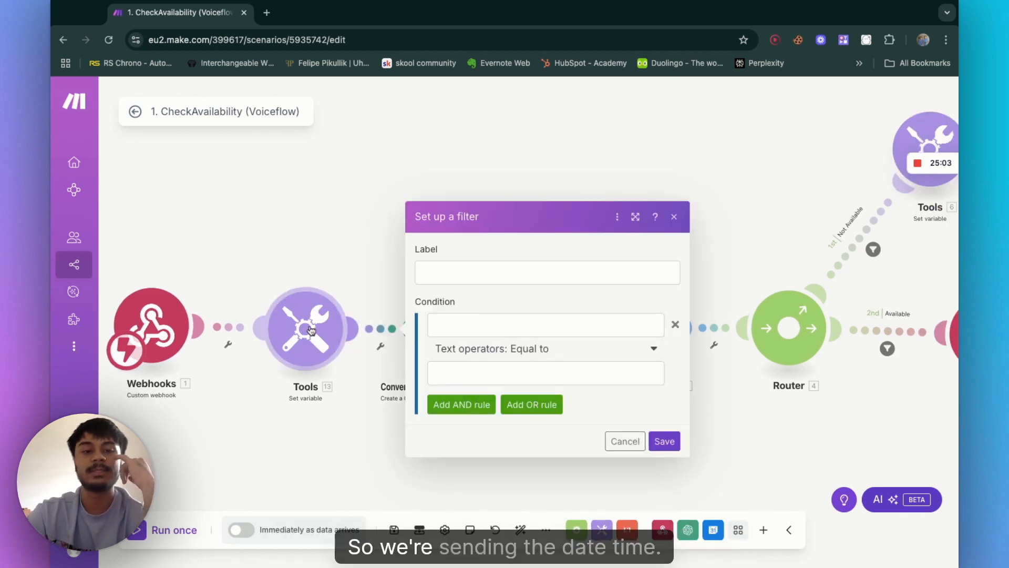
{"action": "left_click", "coordinate": [305, 335]}
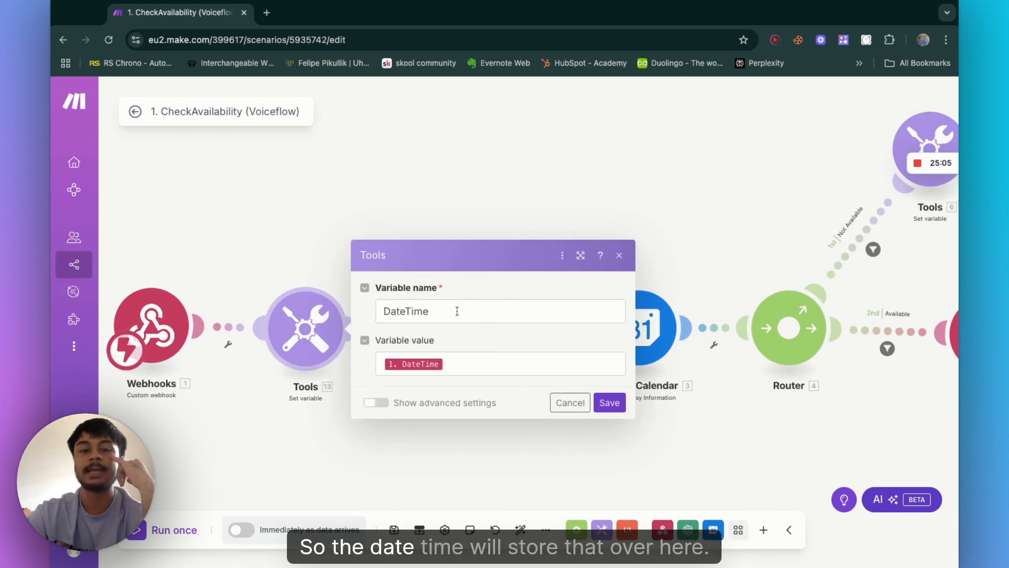
{"action": "left_click", "coordinate": [466, 361]}
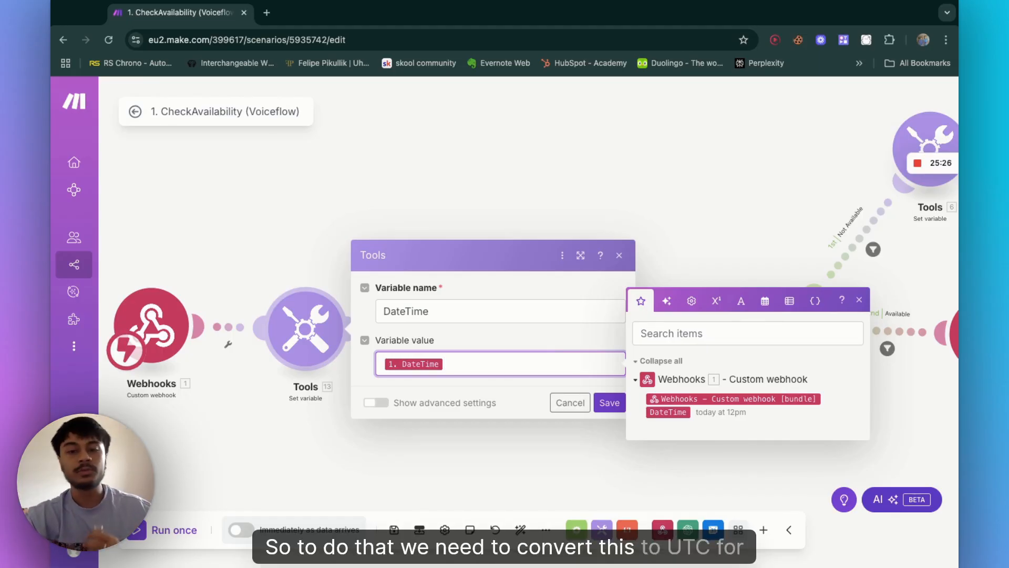
{"action": "left_click", "coordinate": [685, 239]}
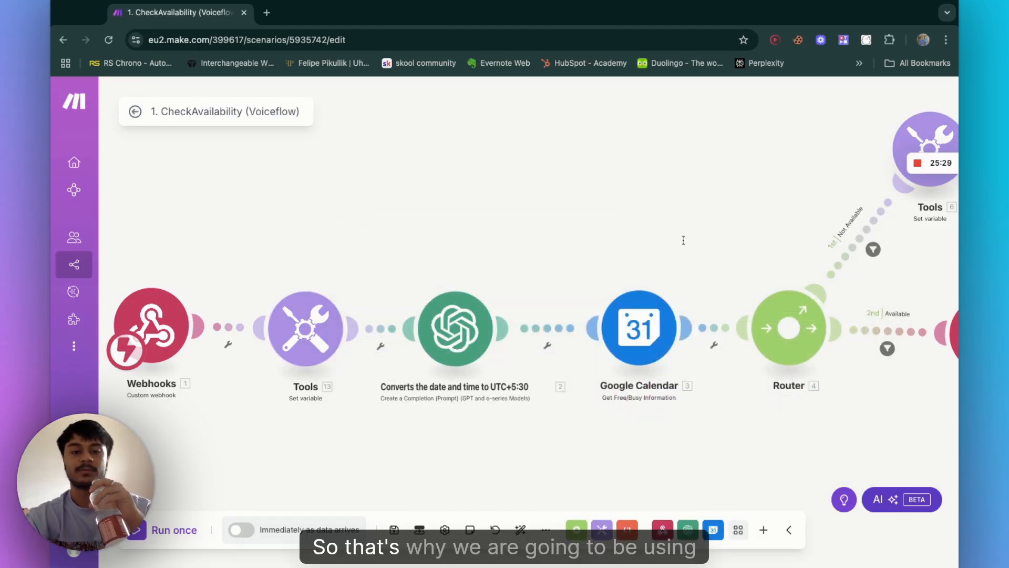
Step: Review the OpenAI module's connection, gpt-4o model, system role and date-conversion prompt text
{"action": "left_click", "coordinate": [457, 338]}
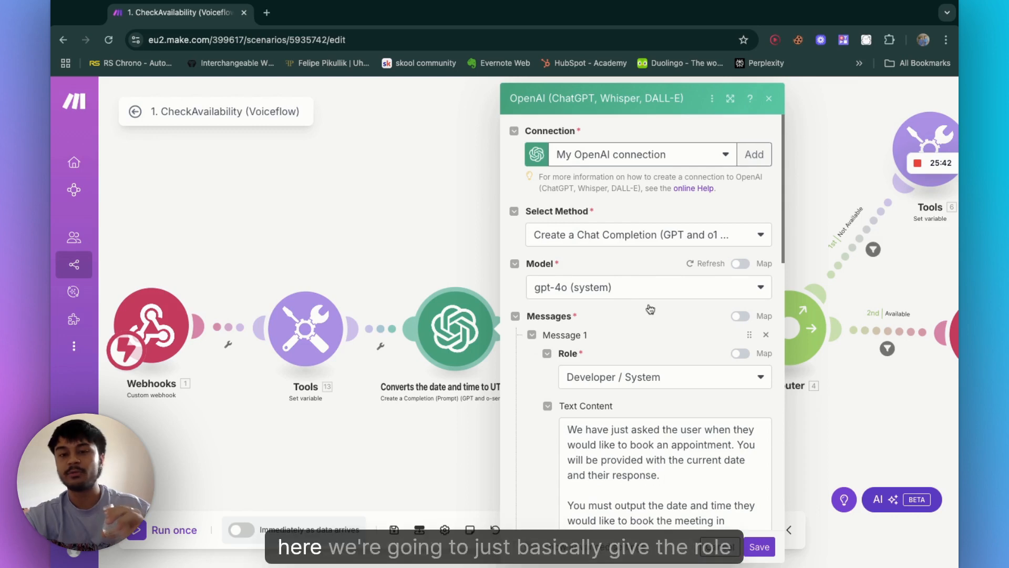
{"action": "scroll", "coordinate": [651, 310], "scroll_direction": "down", "scroll_amount": 1}
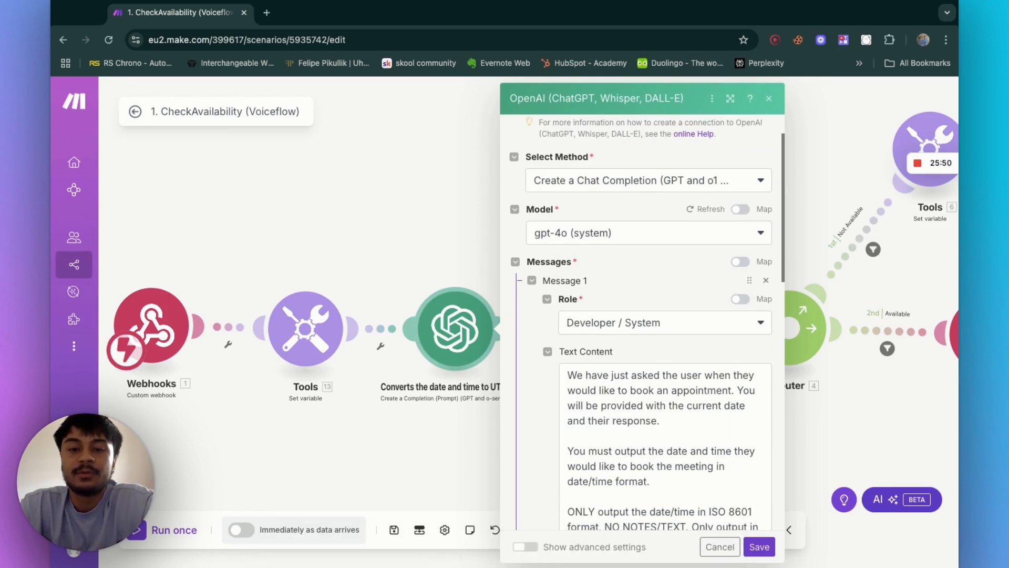
{"action": "scroll", "coordinate": [654, 240], "scroll_direction": "down", "scroll_amount": 6}
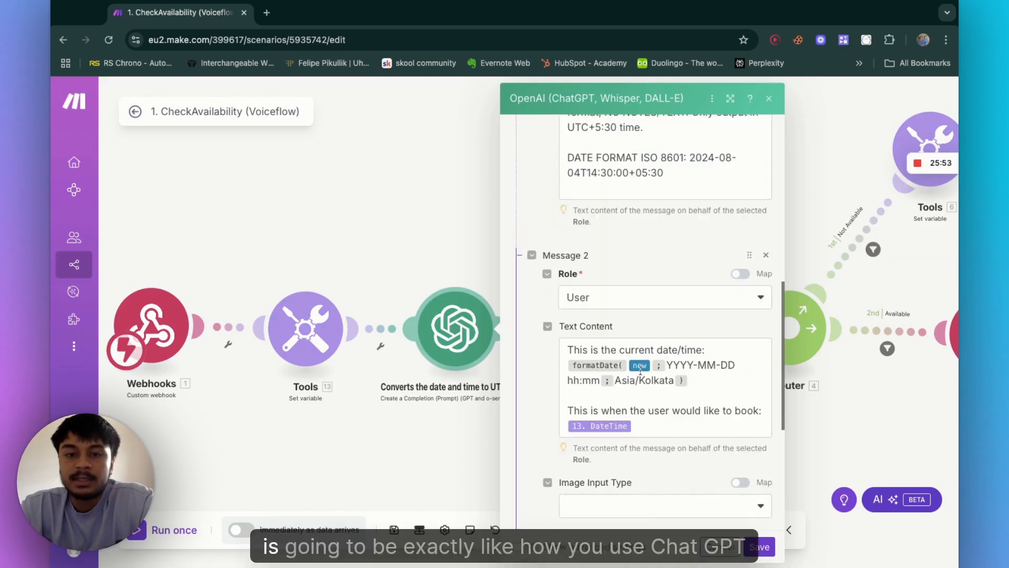
{"action": "scroll", "coordinate": [614, 293], "scroll_direction": "up", "scroll_amount": 5}
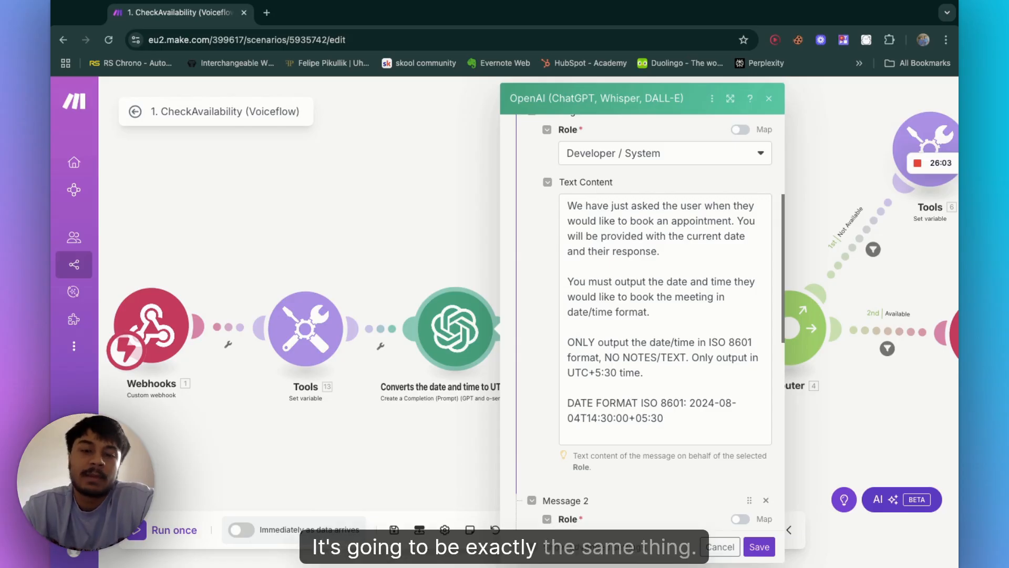
{"action": "scroll", "coordinate": [584, 411], "scroll_direction": "up", "scroll_amount": 4}
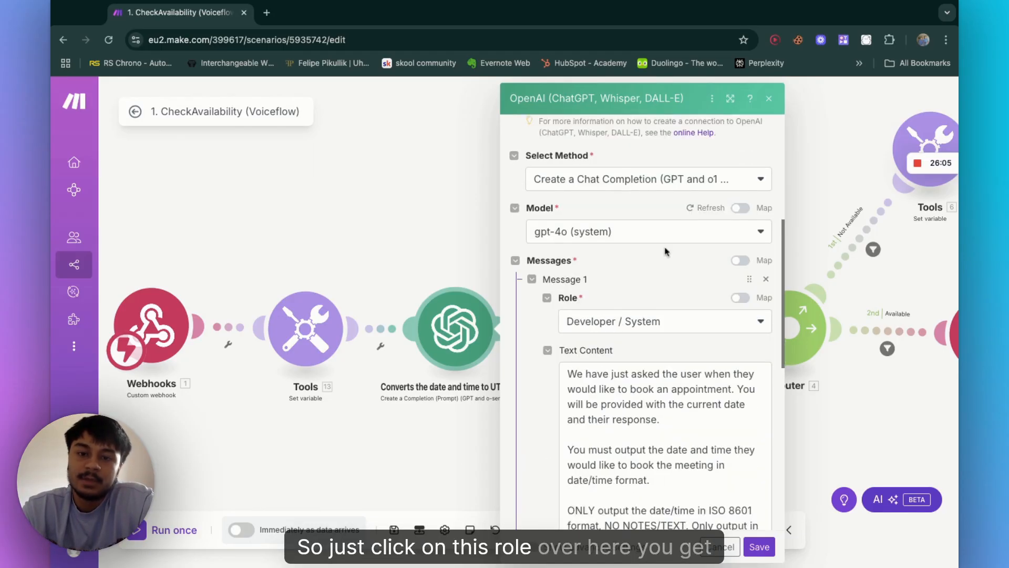
{"action": "left_click", "coordinate": [668, 324]}
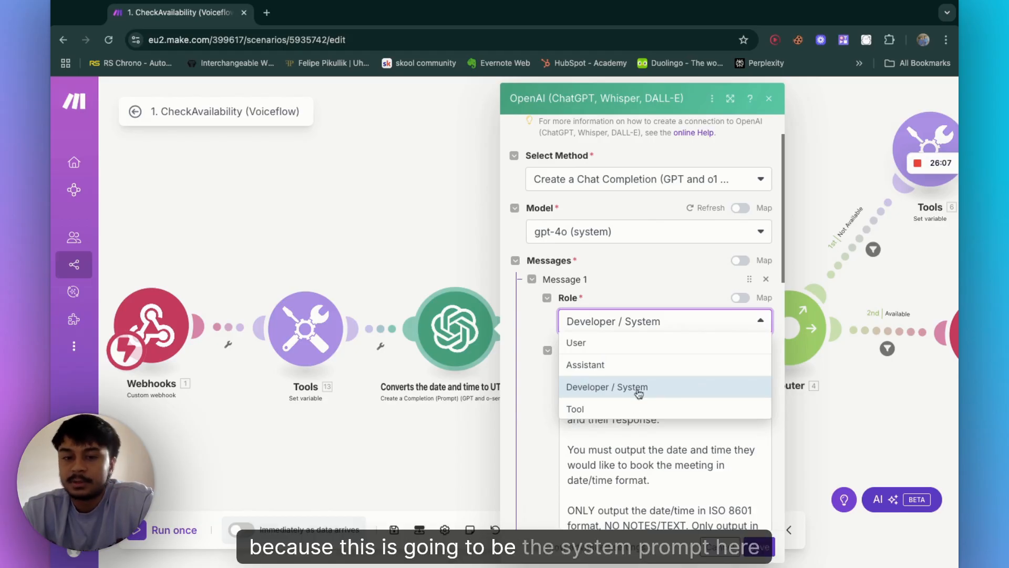
{"action": "left_click", "coordinate": [647, 446]}
{"action": "scroll", "coordinate": [631, 394], "scroll_direction": "down", "scroll_amount": 3}
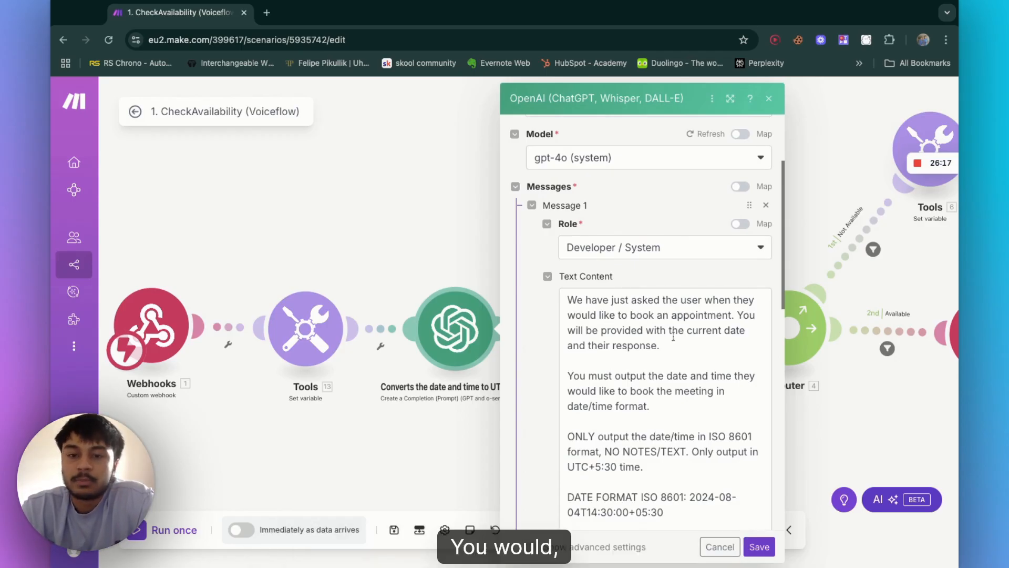
{"action": "scroll", "coordinate": [657, 331], "scroll_direction": "down", "scroll_amount": 1}
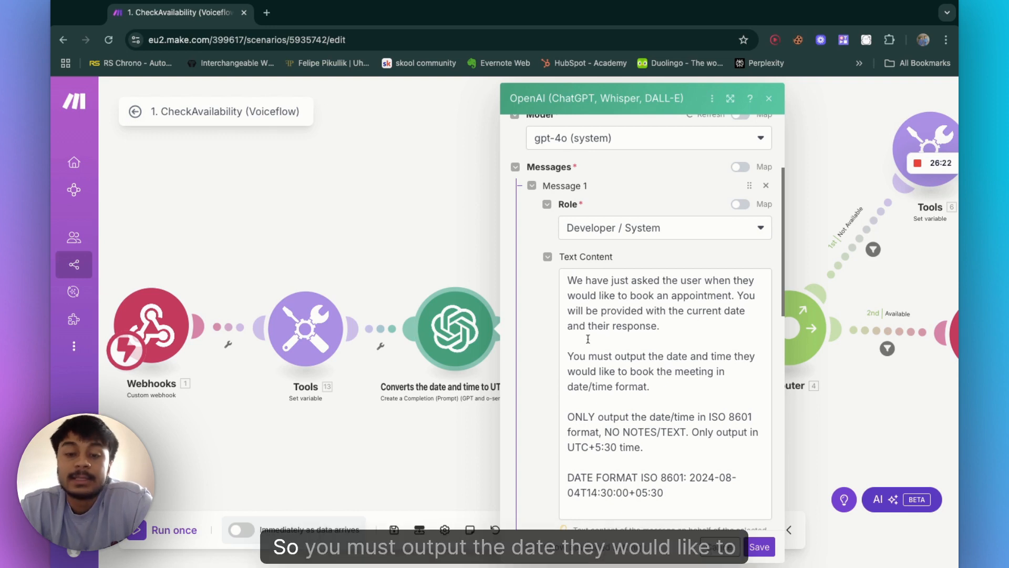
{"action": "scroll", "coordinate": [646, 366], "scroll_direction": "down", "scroll_amount": 3}
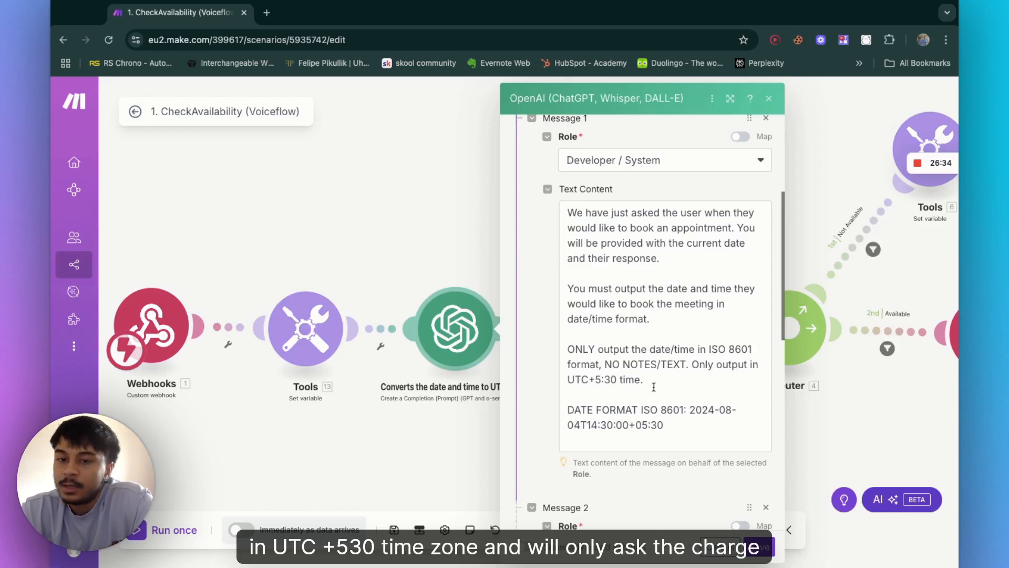
{"action": "scroll", "coordinate": [648, 463], "scroll_direction": "down", "scroll_amount": 1}
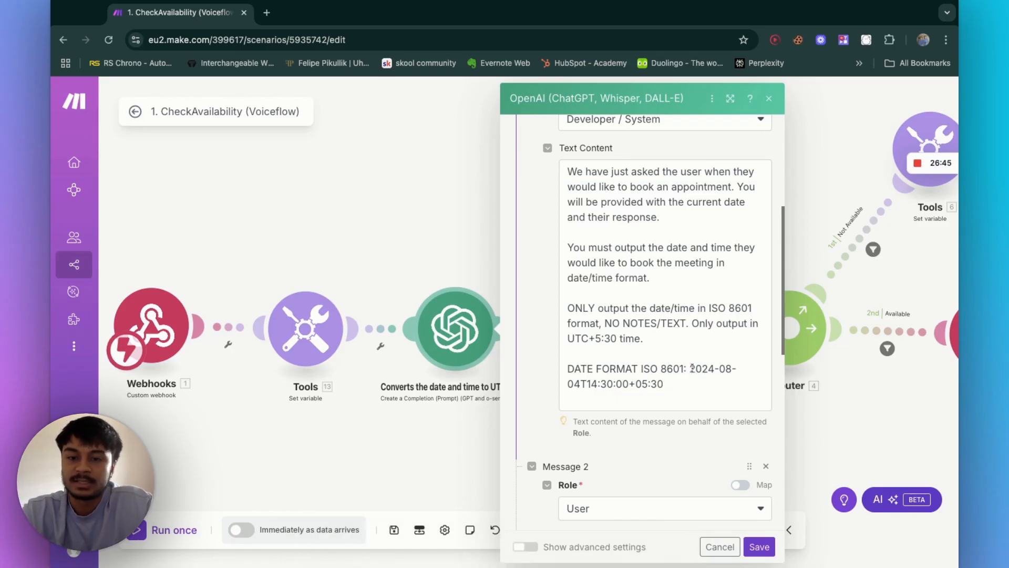
Step: Examine Message 2's User role and its text content with the current date and DateTime mapping
{"action": "left_click_drag", "start_coordinate": [690, 367], "coordinate": [715, 386]}
{"action": "left_click", "coordinate": [715, 397]}
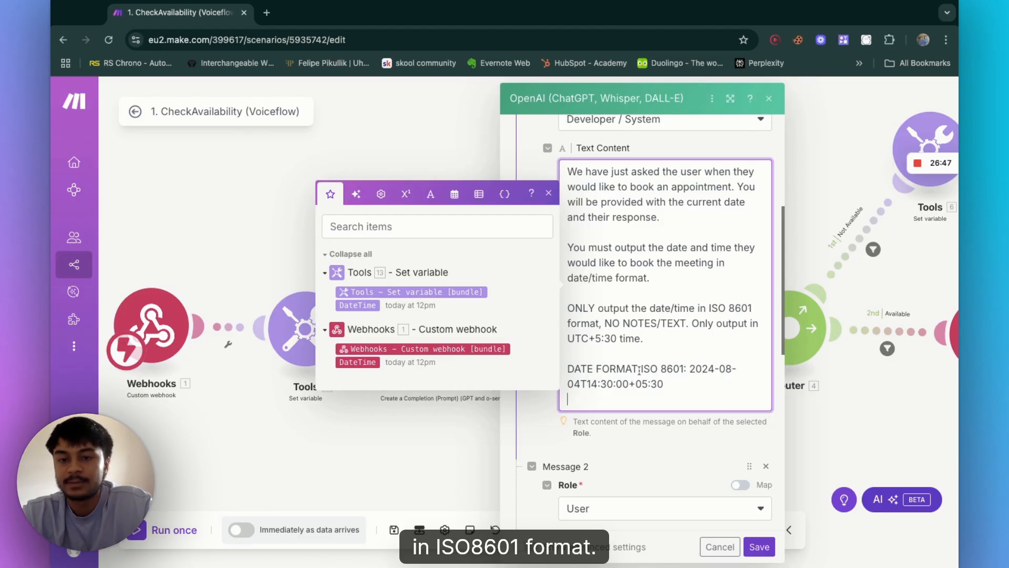
{"action": "scroll", "coordinate": [704, 394], "scroll_direction": "down", "scroll_amount": 7}
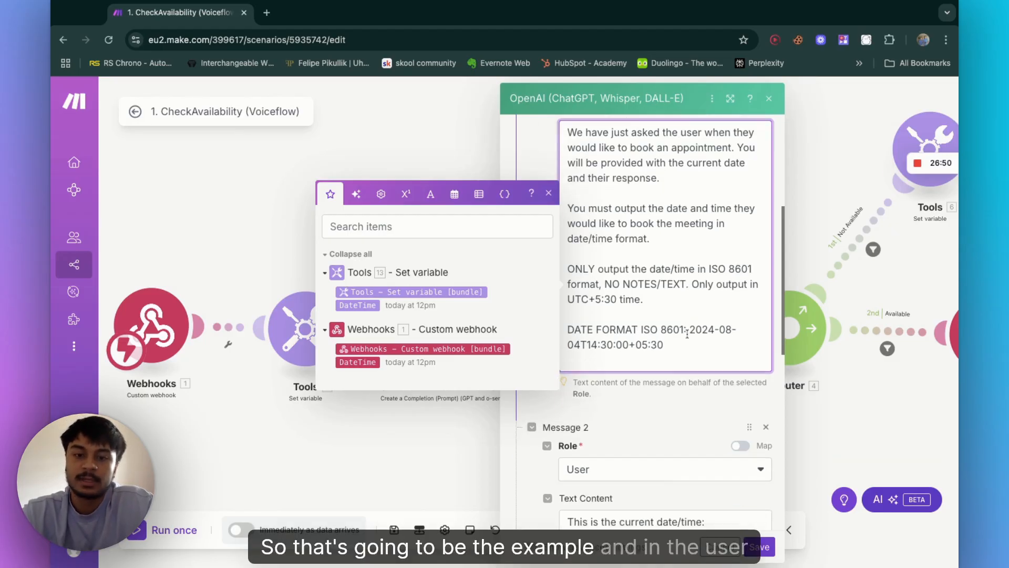
{"action": "left_click", "coordinate": [681, 274]}
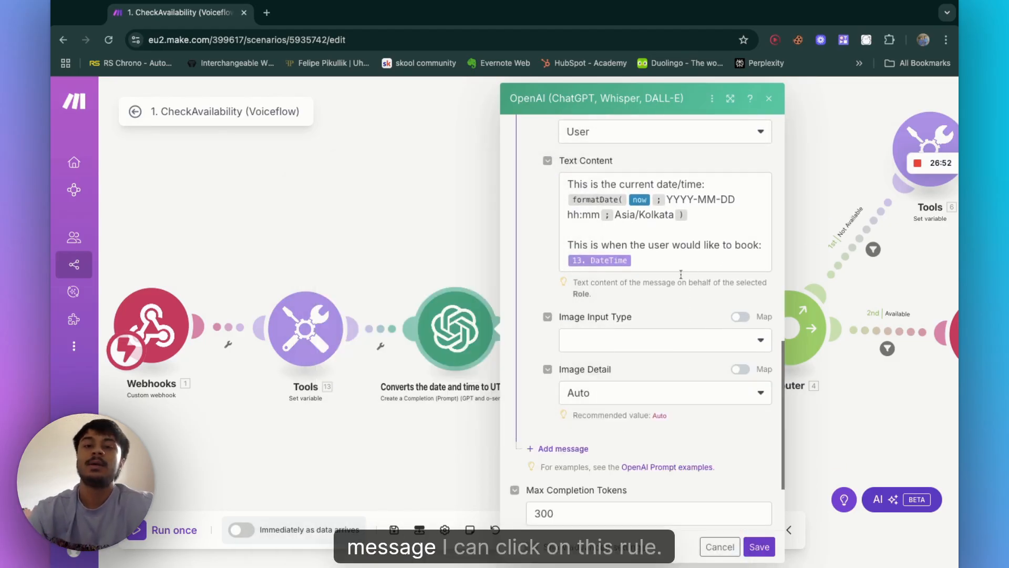
{"action": "scroll", "coordinate": [647, 200], "scroll_direction": "up", "scroll_amount": 2}
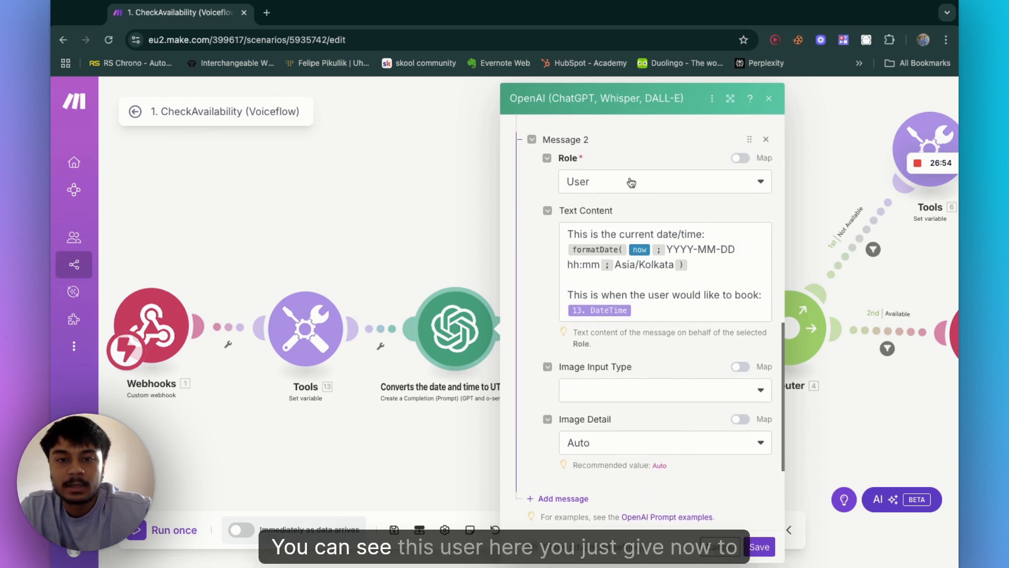
{"action": "left_click", "coordinate": [646, 182]}
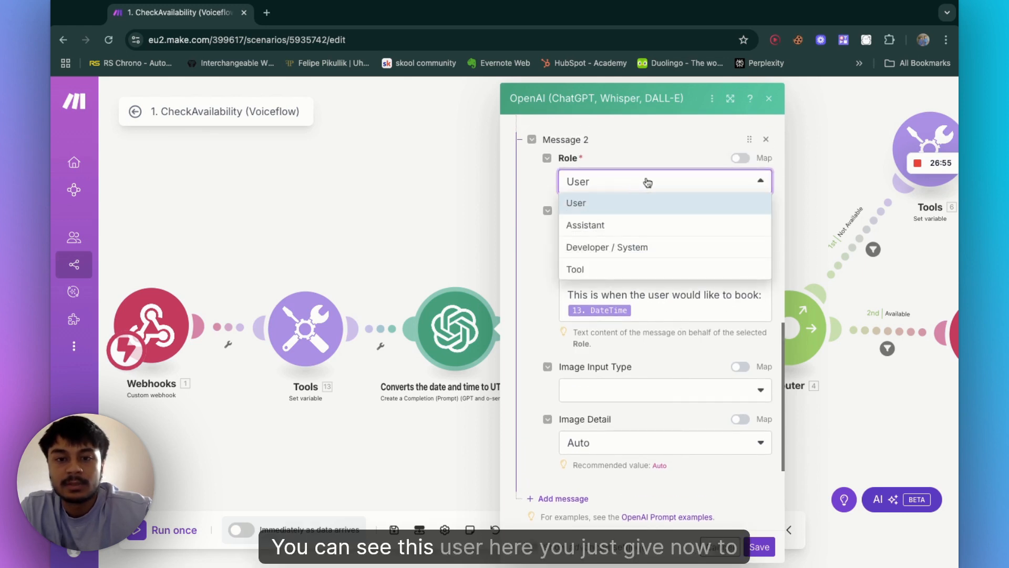
{"action": "left_click", "coordinate": [547, 258]}
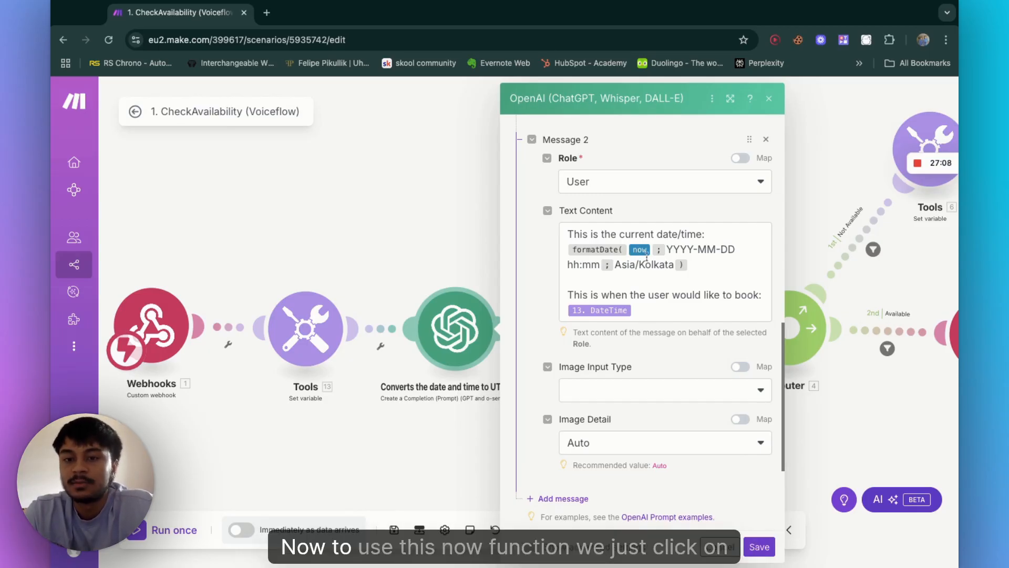
Step: Try to insert a now variable at the end of Message 2's text content
{"action": "left_click", "coordinate": [712, 267]}
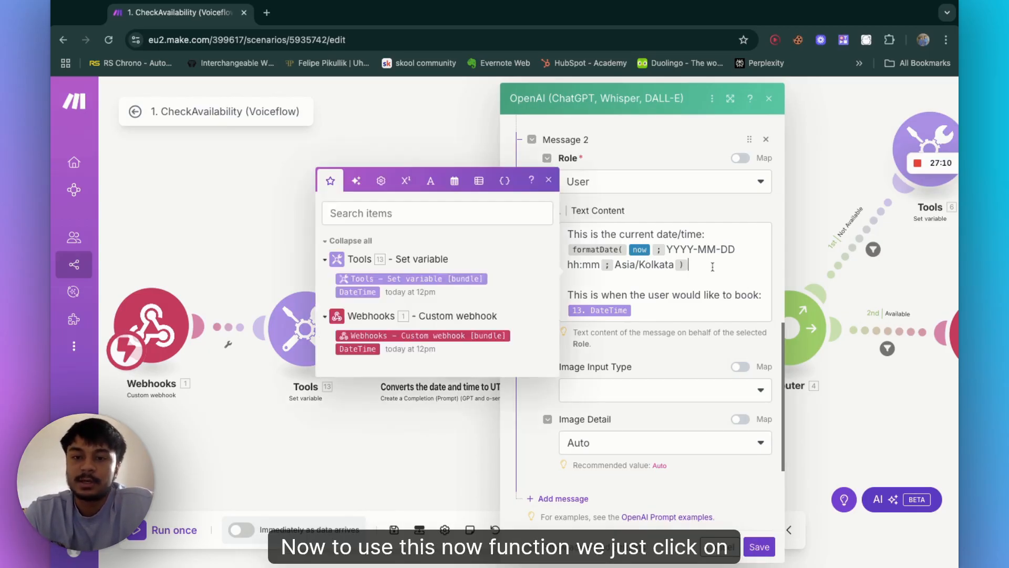
{"action": "type", "text": "{{now"}
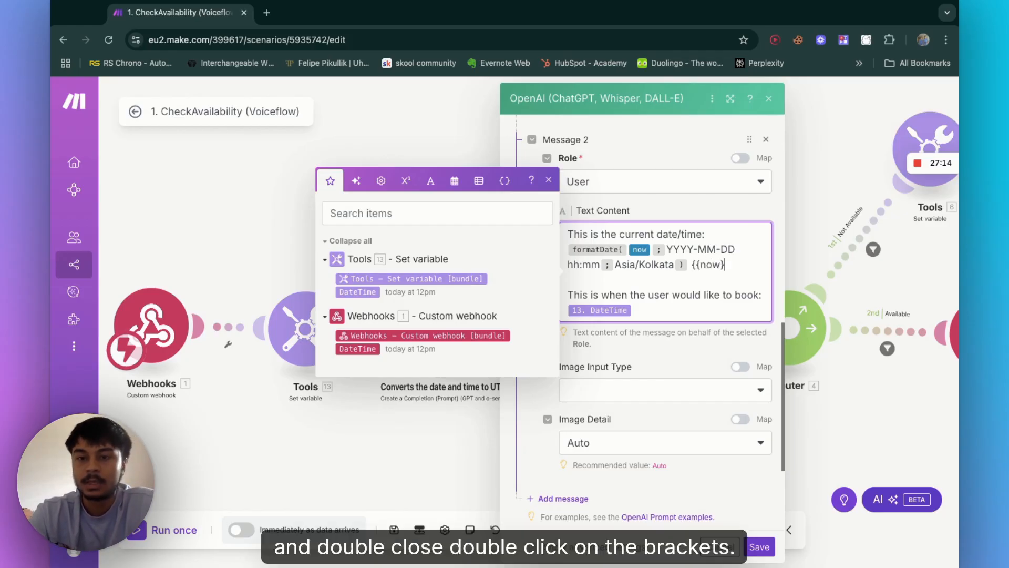
{"action": "type", "text": "}}"}
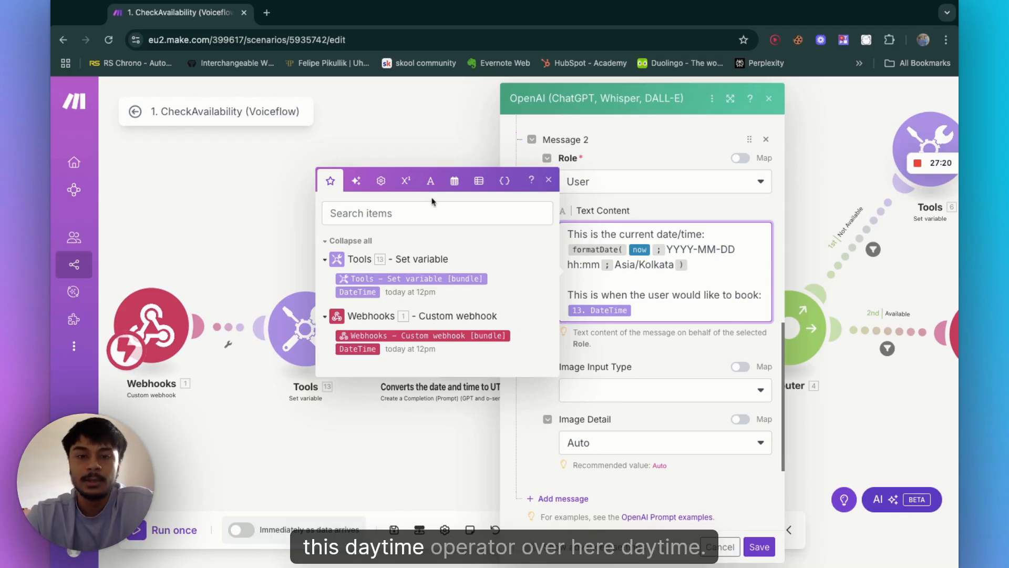
Step: Insert a formatDate( now ; DD-MM-YYYY ) expression after the current date text, then delete it
{"action": "left_click", "coordinate": [456, 185]}
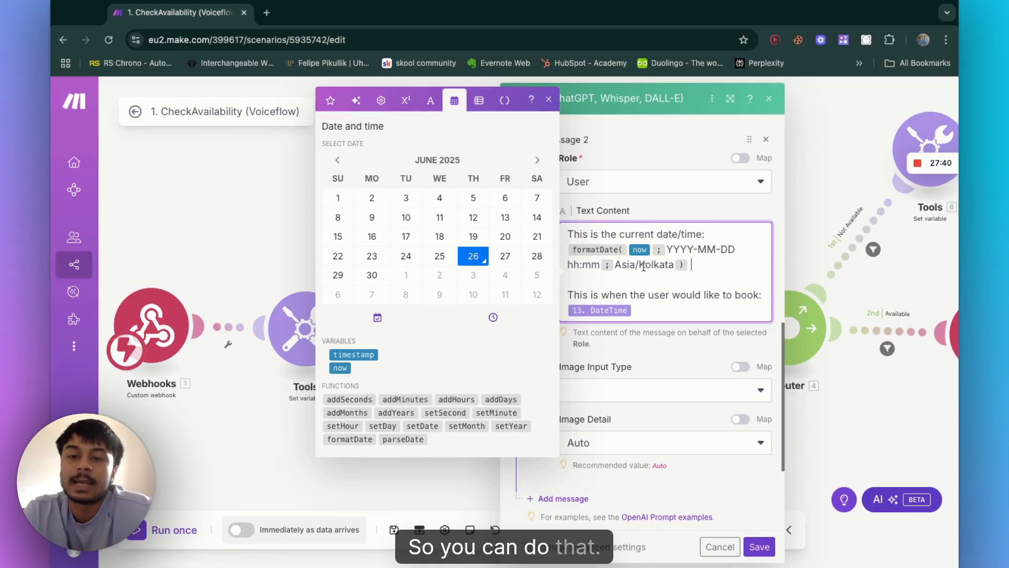
{"action": "left_click", "coordinate": [347, 439]}
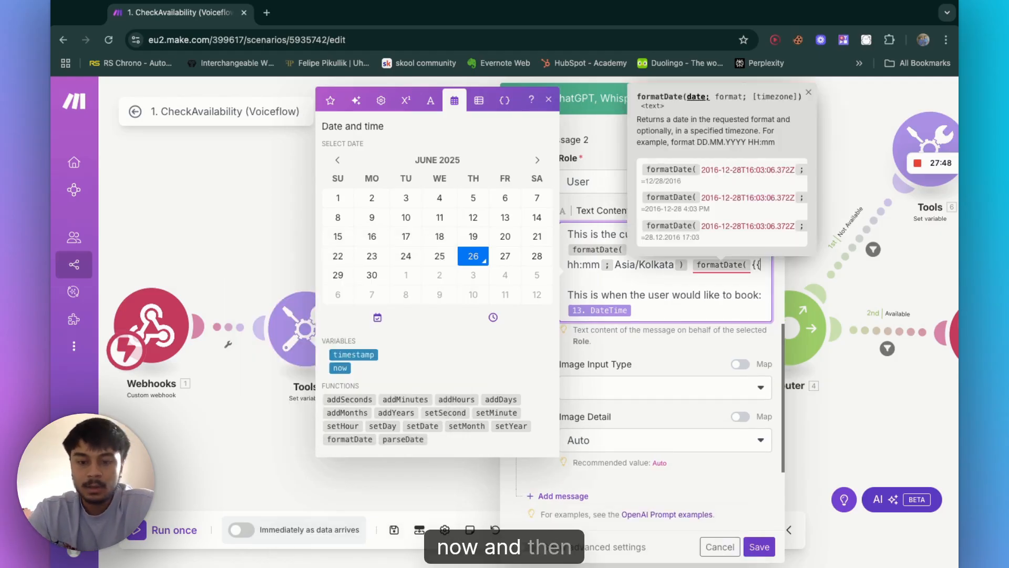
{"action": "left_click", "coordinate": [340, 368]}
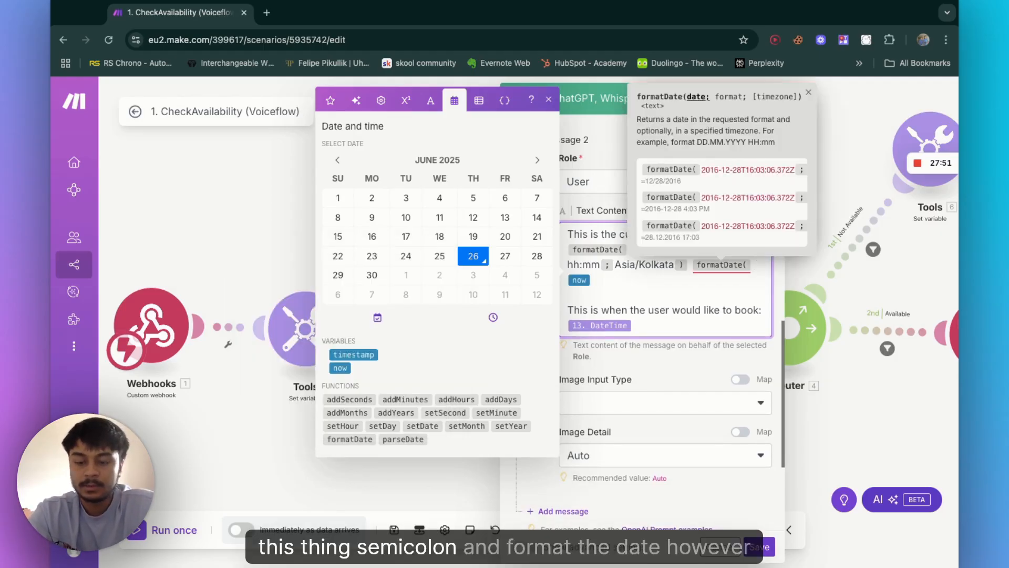
{"action": "type", "text": ";"}
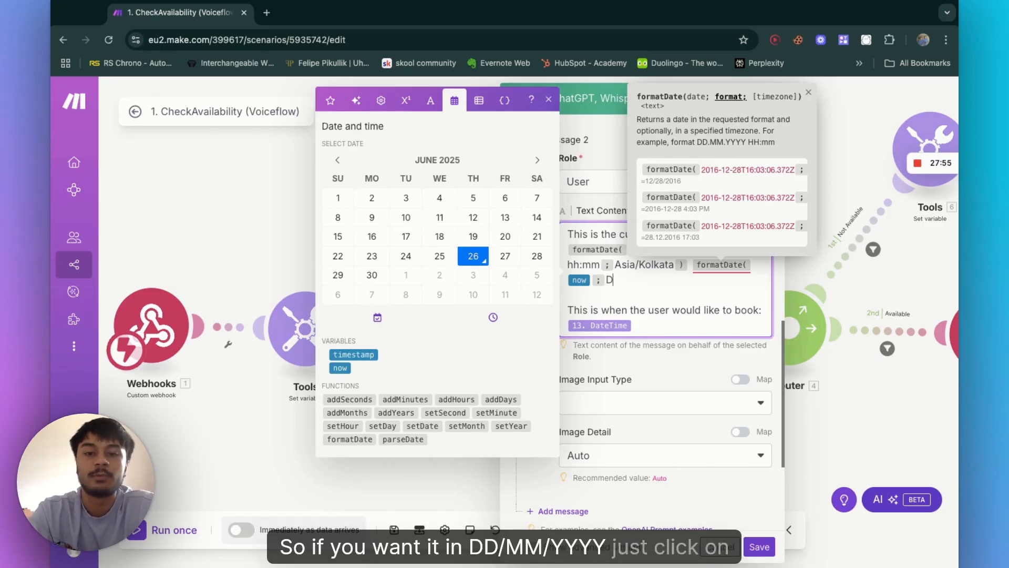
{"action": "type", "text": "DD-MM-"}
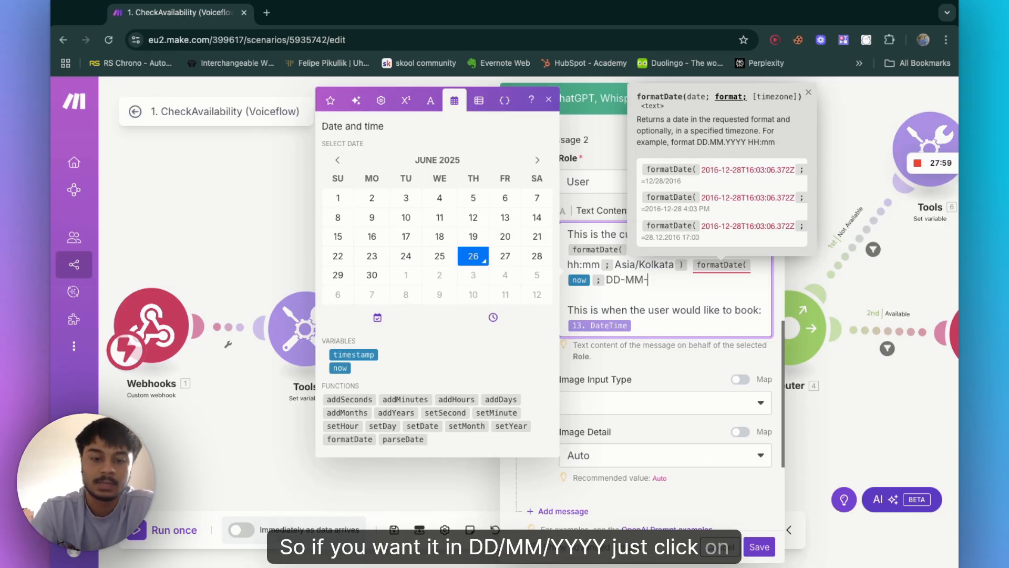
{"action": "type", "text": "YYYY )"}
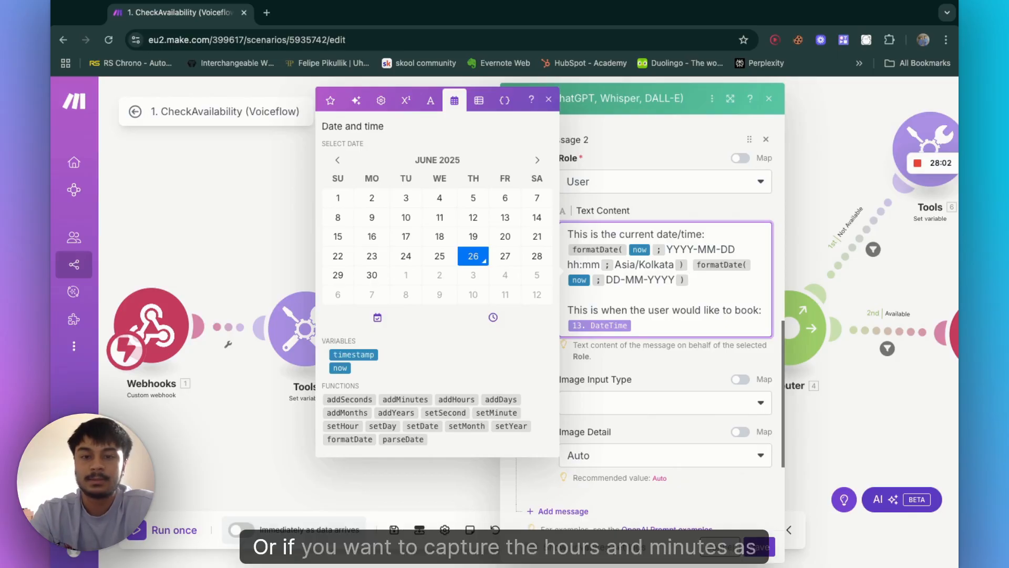
{"action": "left_click", "coordinate": [668, 280]}
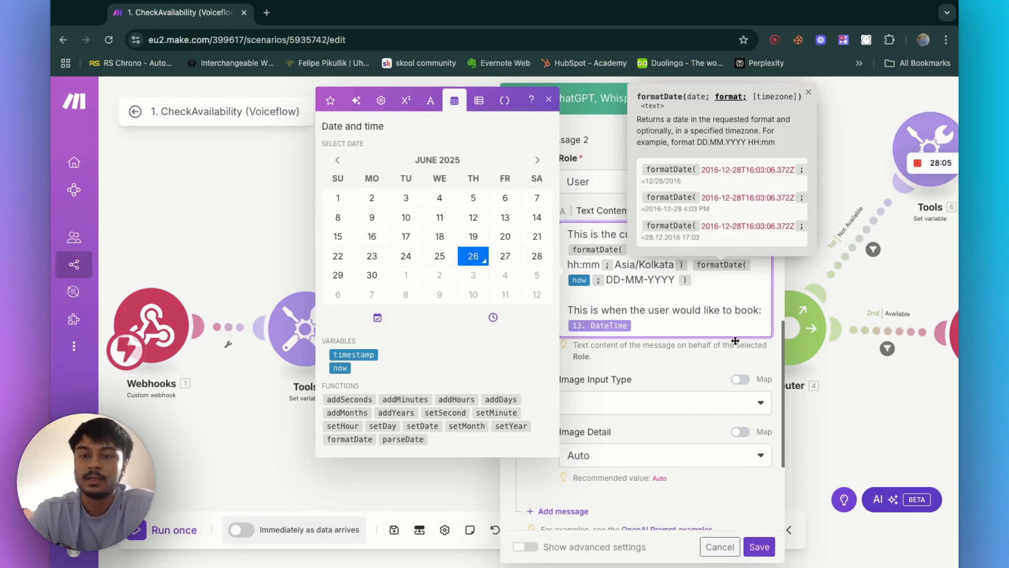
{"action": "left_click", "coordinate": [704, 282]}
{"action": "key", "text": "BackSpace"}
{"action": "key", "text": "BackSpace"}
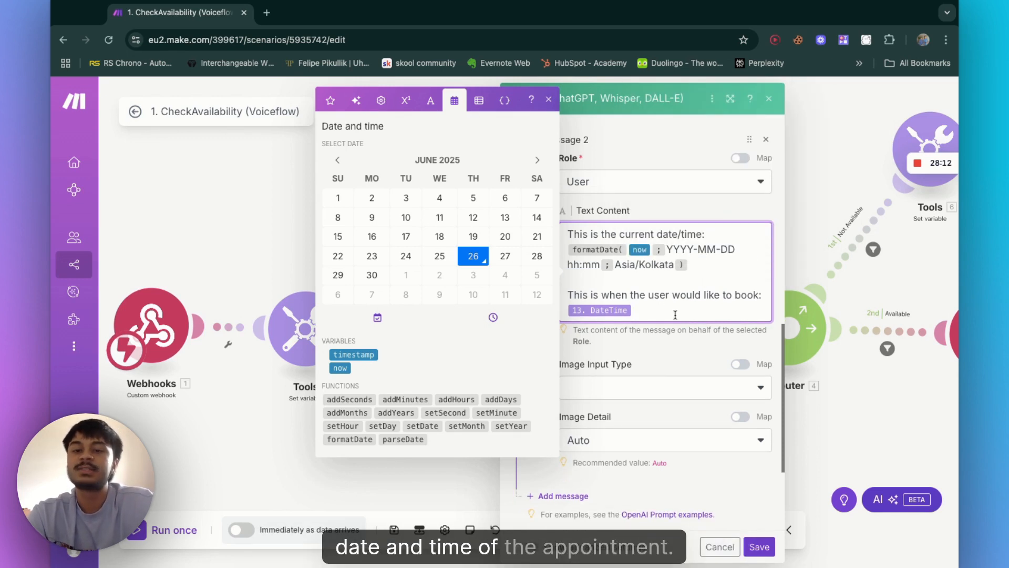
Step: Save the OpenAI module's settings
{"action": "scroll", "coordinate": [646, 310], "scroll_direction": "down", "scroll_amount": 1}
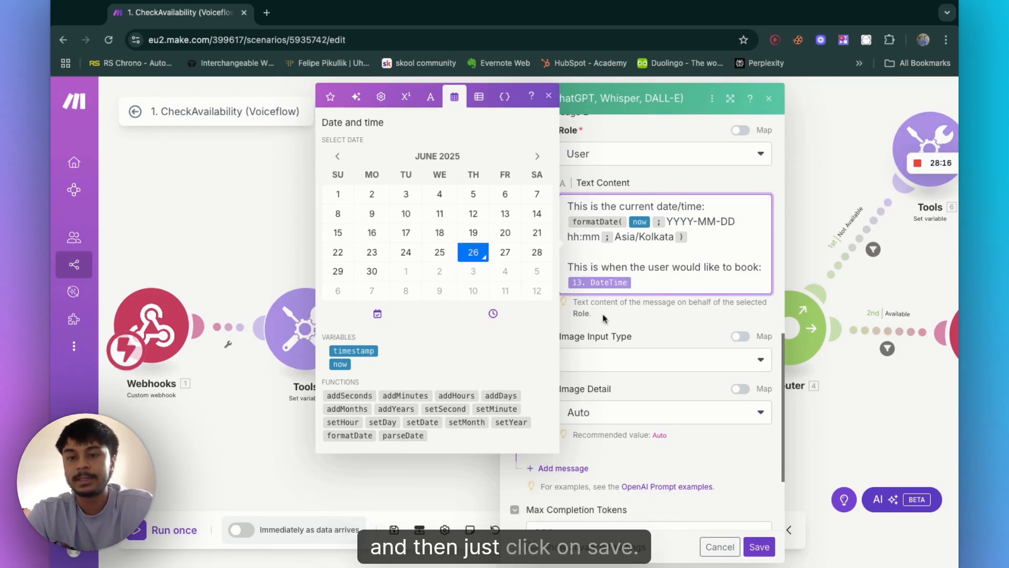
{"action": "scroll", "coordinate": [775, 429], "scroll_direction": "down", "scroll_amount": 5}
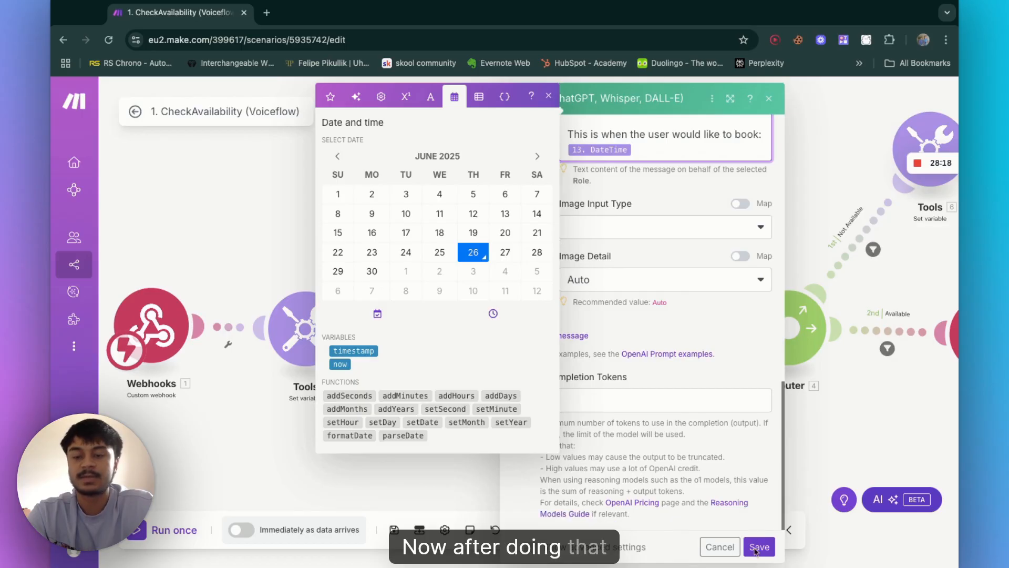
{"action": "left_click", "coordinate": [759, 547]}
{"action": "scroll", "coordinate": [619, 405], "scroll_direction": "down", "scroll_amount": 5}
{"action": "scroll", "coordinate": [509, 395], "scroll_direction": "up", "scroll_amount": 5}
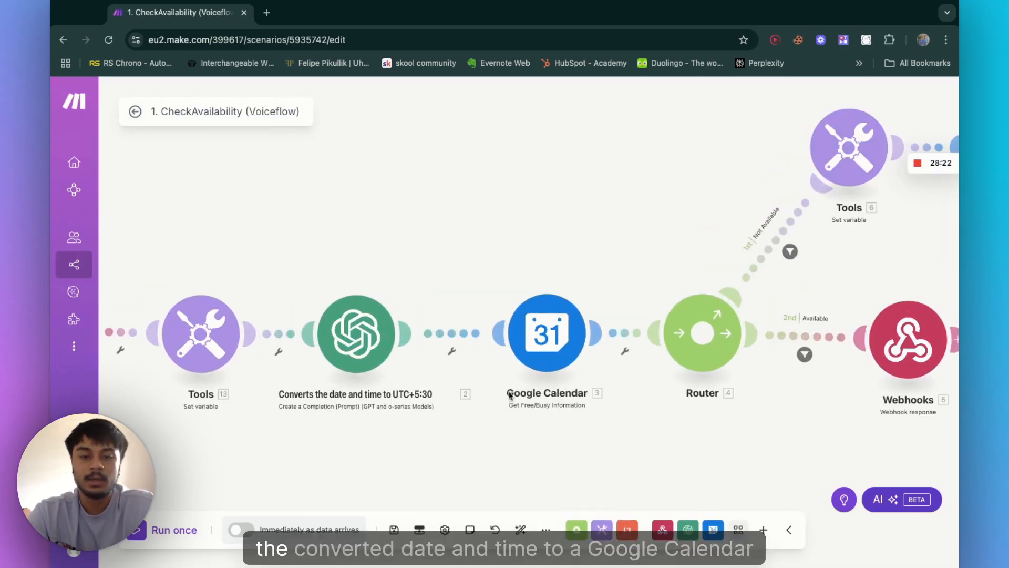
Step: Open the Google Calendar Get Free/Busy Information module to examine its settings, then close it
{"action": "scroll", "coordinate": [420, 392], "scroll_direction": "down", "scroll_amount": 4}
{"action": "scroll", "coordinate": [420, 379], "scroll_direction": "up", "scroll_amount": 5}
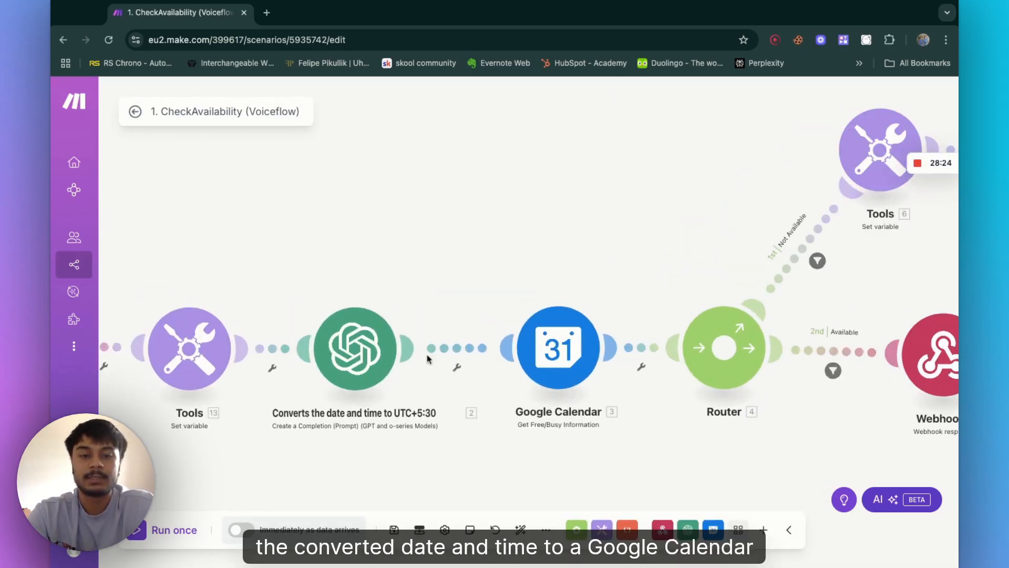
{"action": "scroll", "coordinate": [518, 236], "scroll_direction": "right", "scroll_amount": 2}
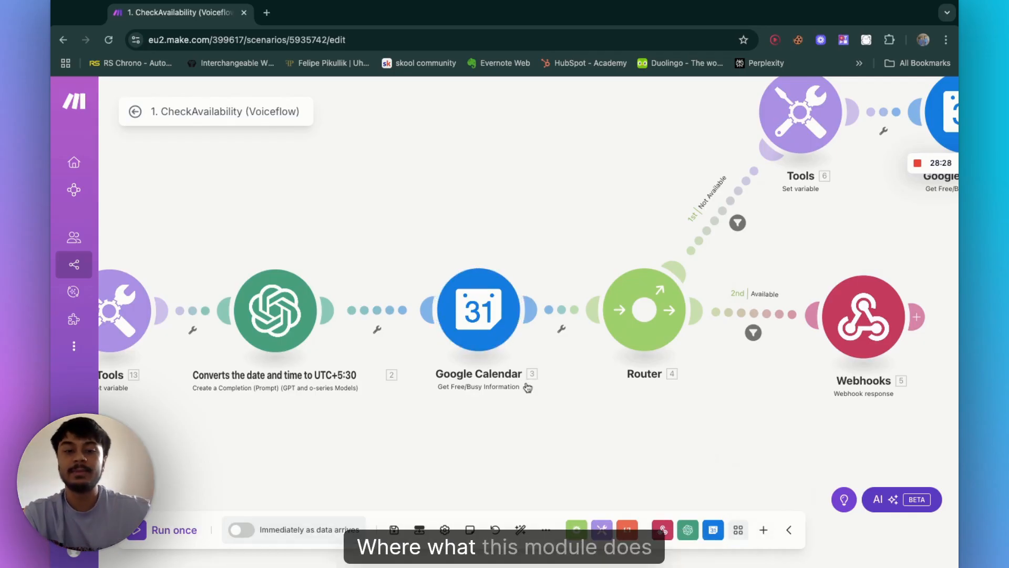
{"action": "left_click", "coordinate": [476, 331]}
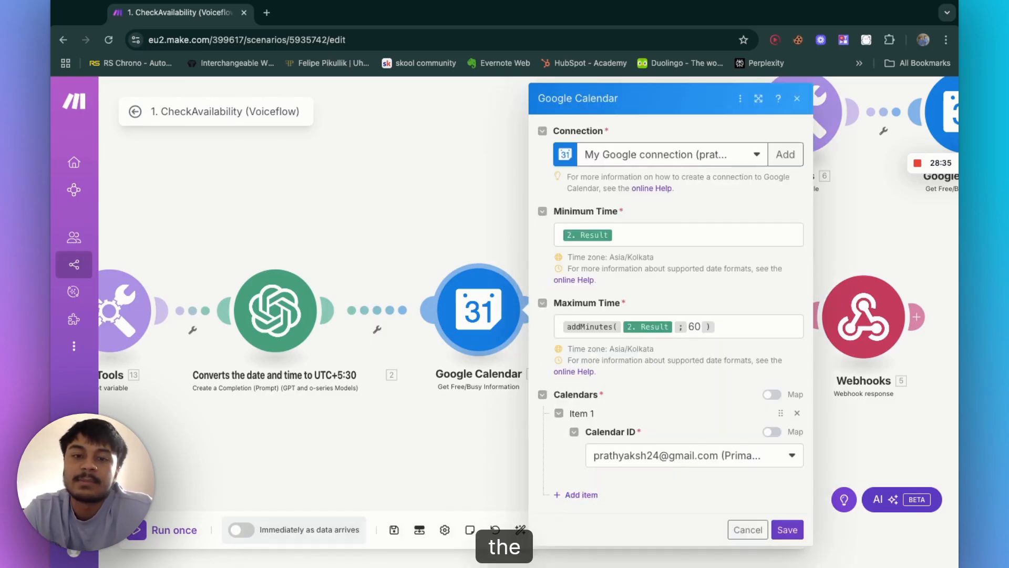
{"action": "left_click", "coordinate": [450, 211]}
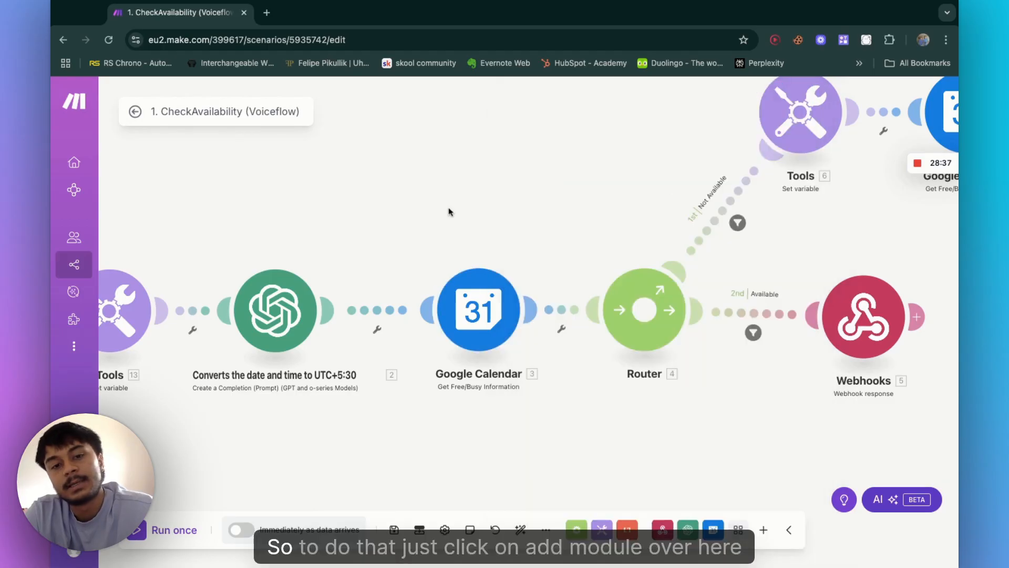
{"action": "right_click", "coordinate": [452, 173]}
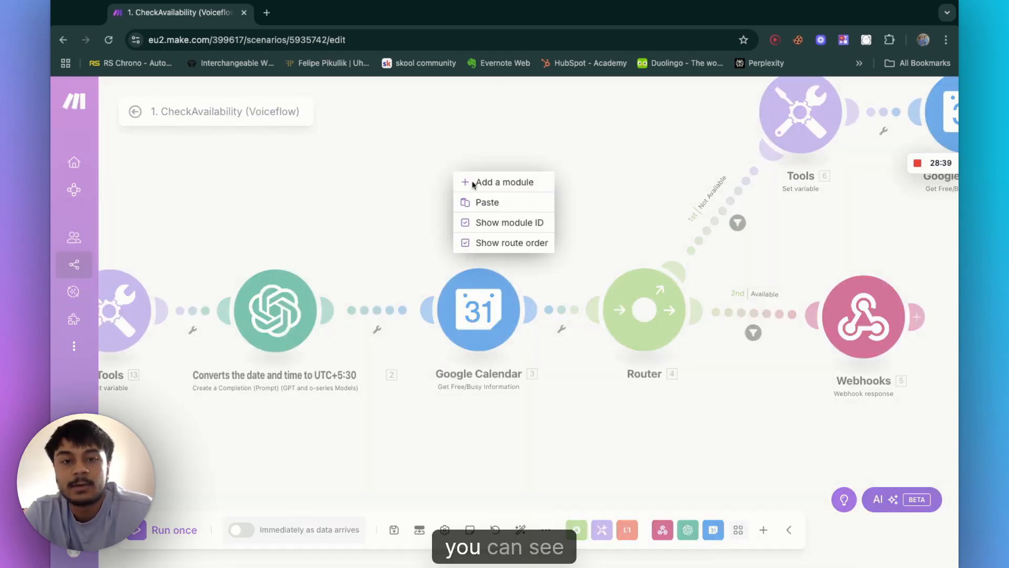
{"action": "left_click", "coordinate": [505, 183]}
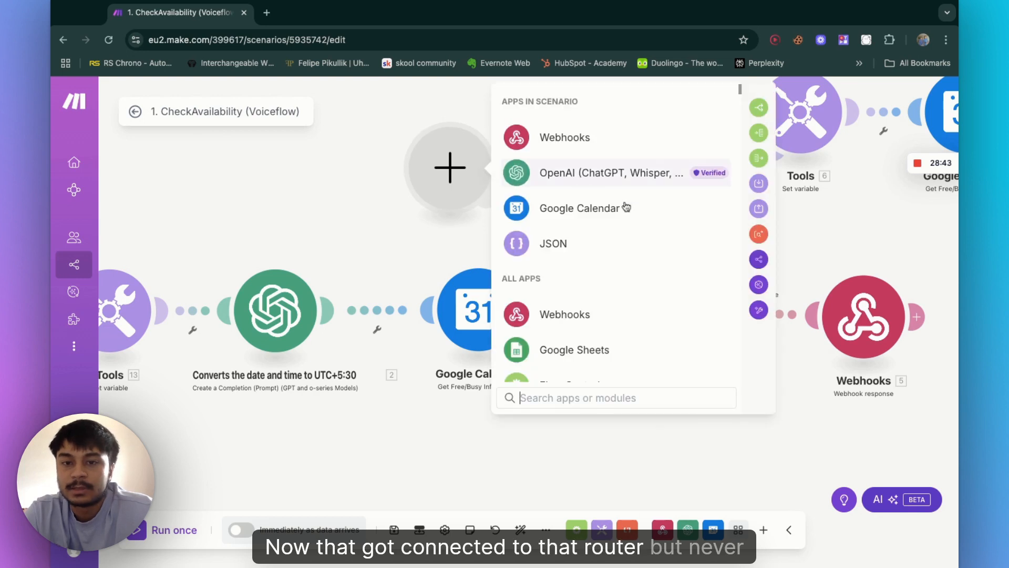
{"action": "left_click", "coordinate": [574, 220]}
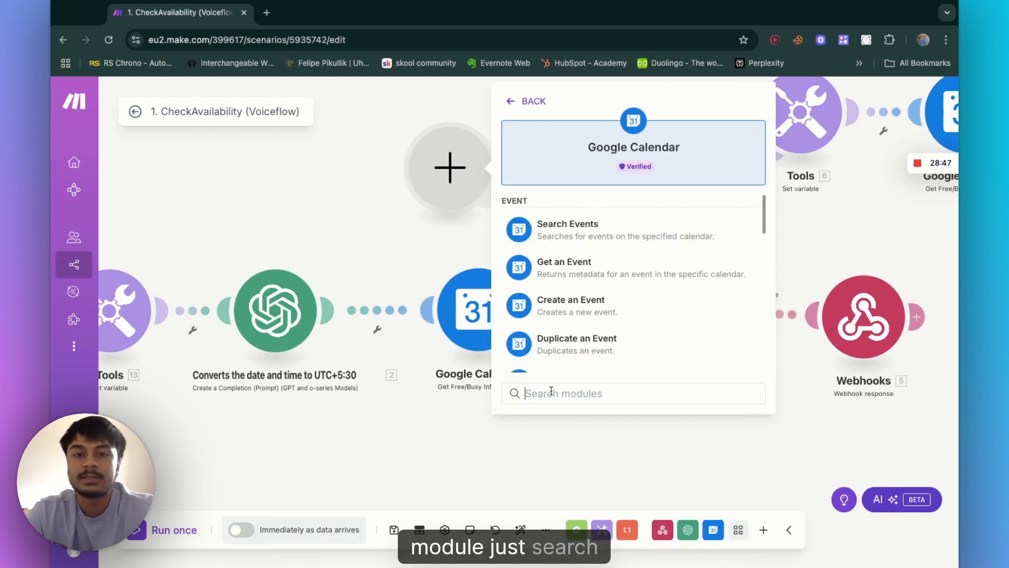
{"action": "type", "text": "get"}
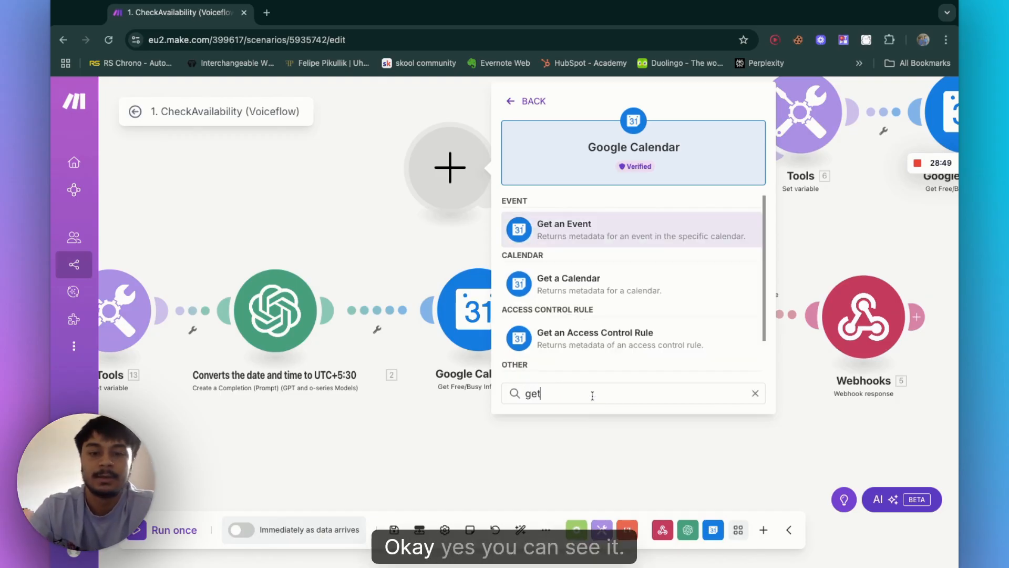
{"action": "scroll", "coordinate": [607, 283], "scroll_direction": "down", "scroll_amount": 2}
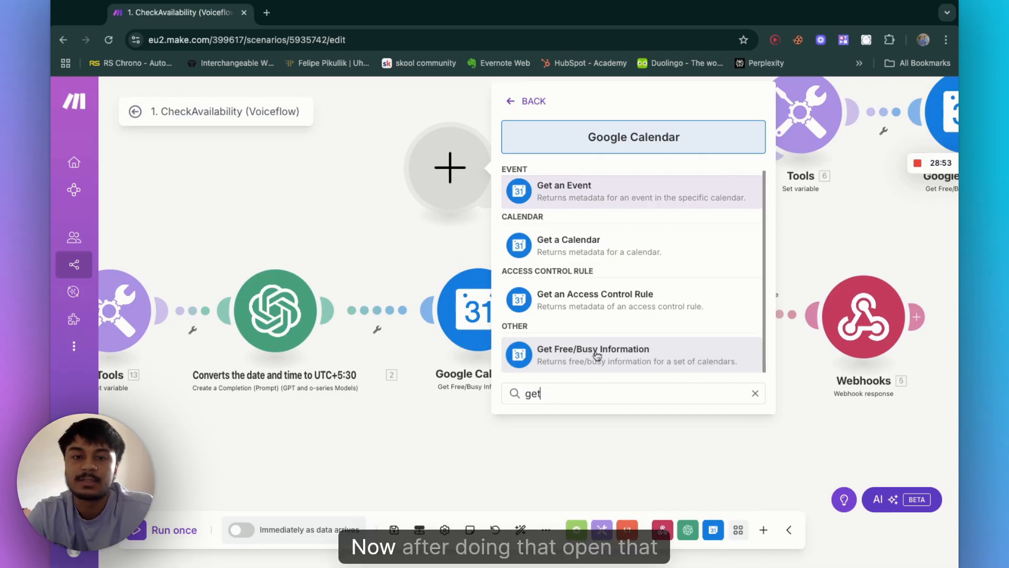
{"action": "left_click", "coordinate": [511, 102]}
{"action": "left_click", "coordinate": [331, 184]}
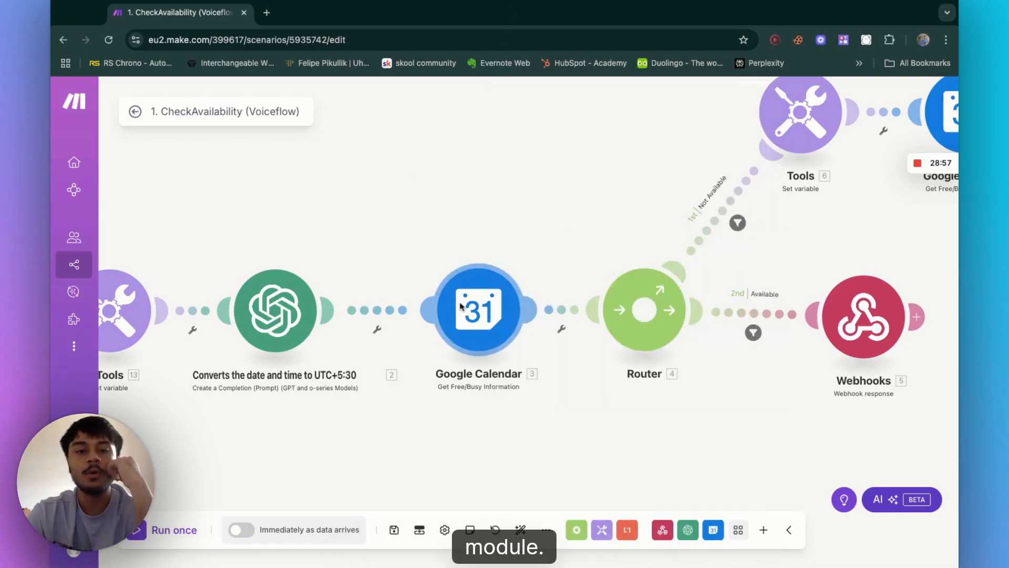
Step: Review the Google Calendar module's minimum and maximum time mappings and calendar ID mapping option, then save the module
{"action": "left_click", "coordinate": [462, 307]}
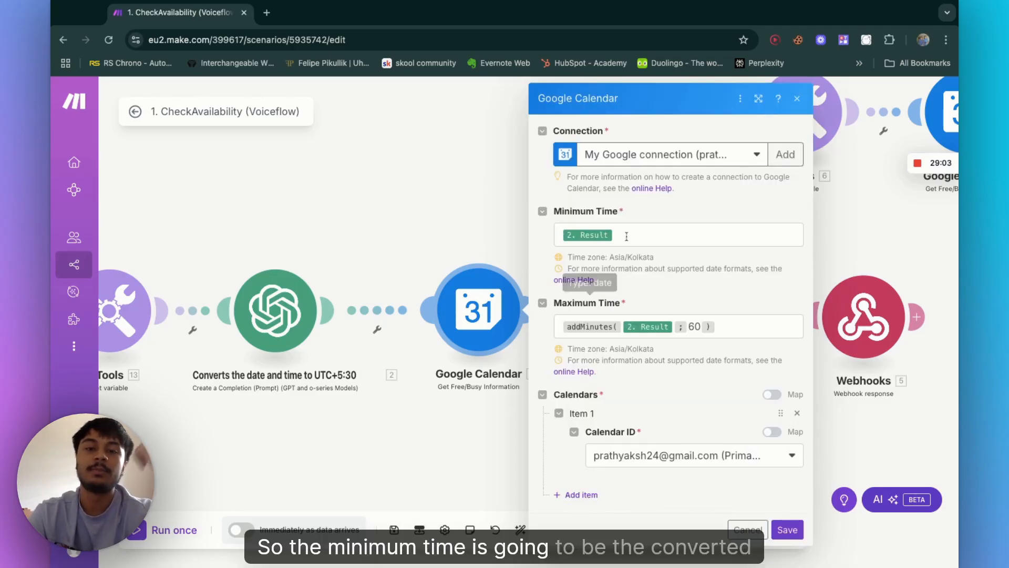
{"action": "left_click", "coordinate": [627, 236]}
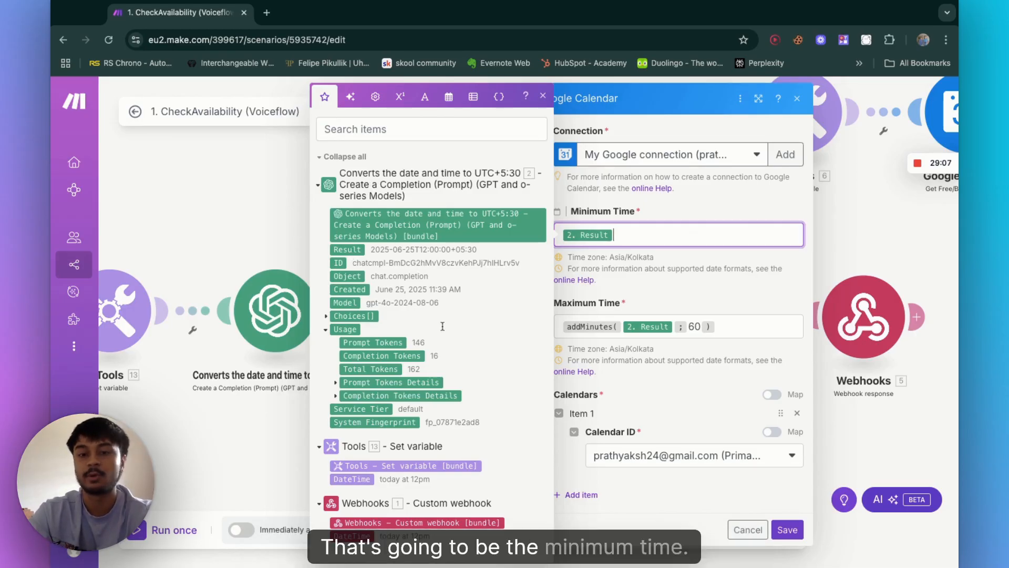
{"action": "left_click", "coordinate": [742, 325]}
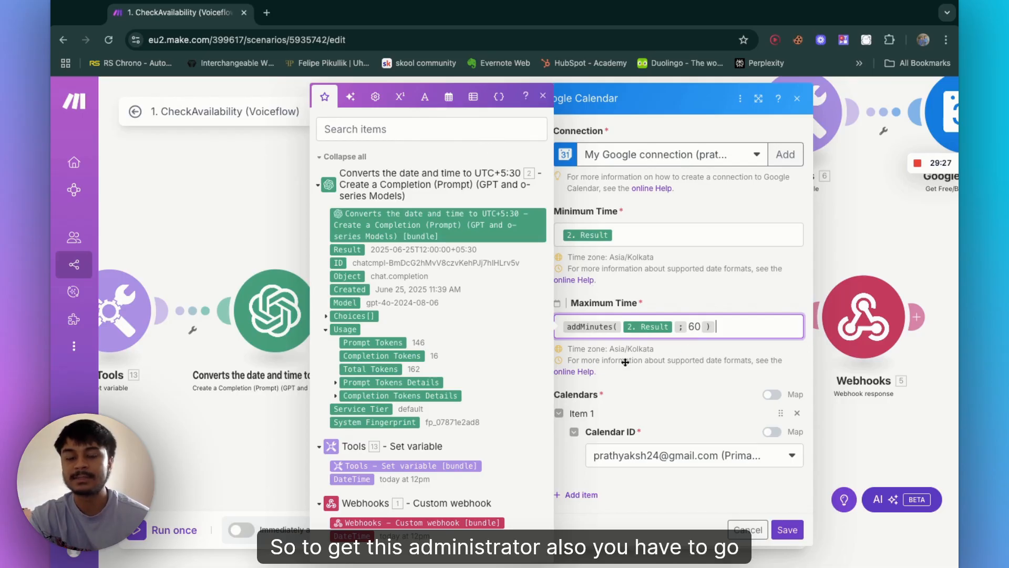
{"action": "left_click", "coordinate": [449, 99]}
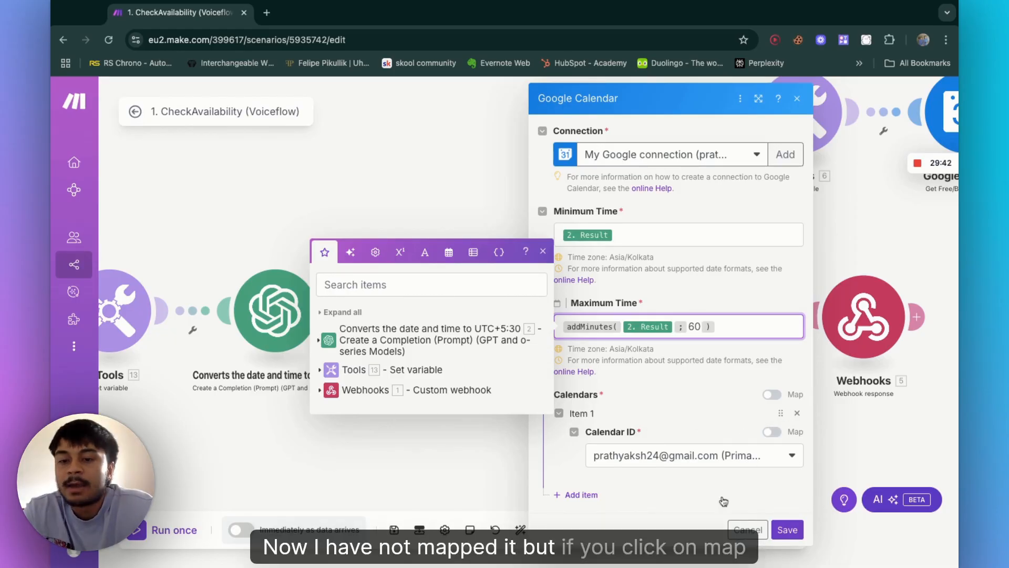
{"action": "left_click", "coordinate": [771, 434]}
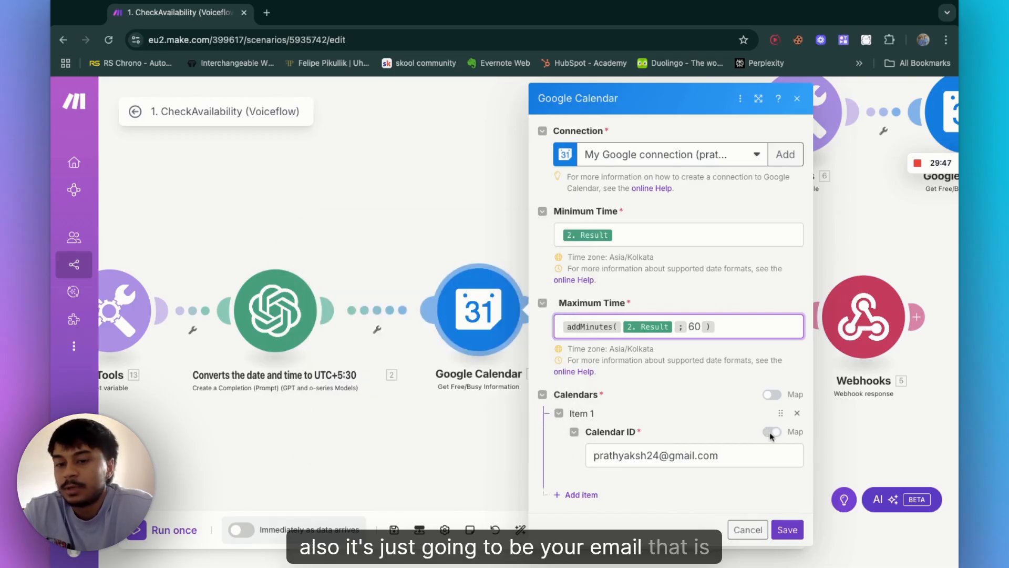
{"action": "left_click", "coordinate": [742, 466]}
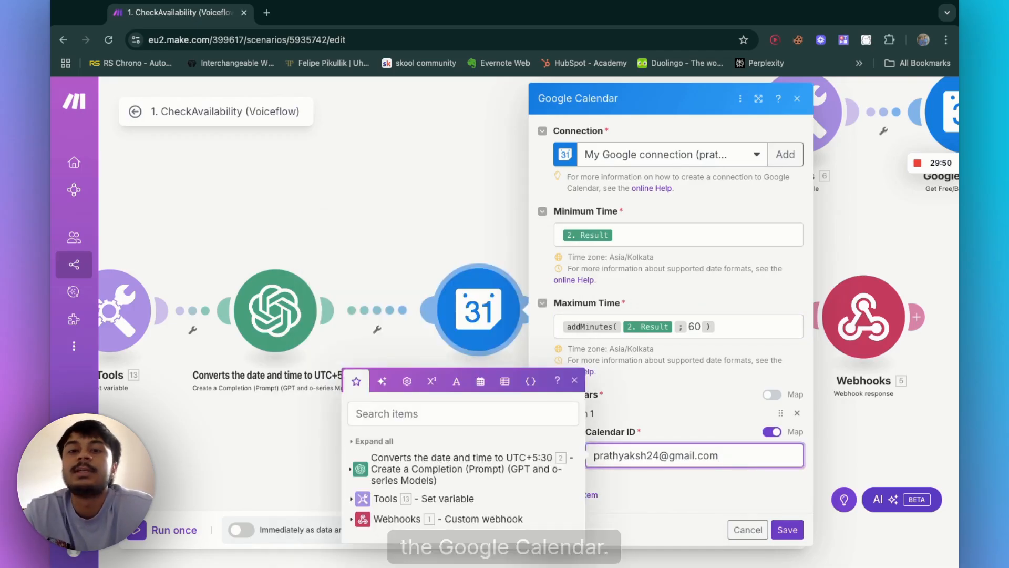
{"action": "left_click", "coordinate": [773, 432]}
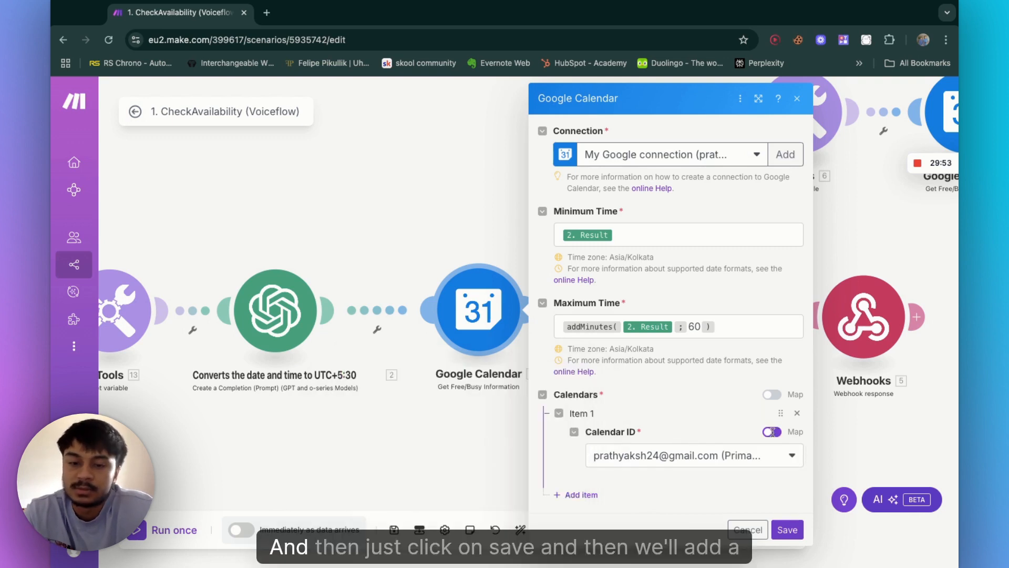
{"action": "left_click", "coordinate": [795, 529]}
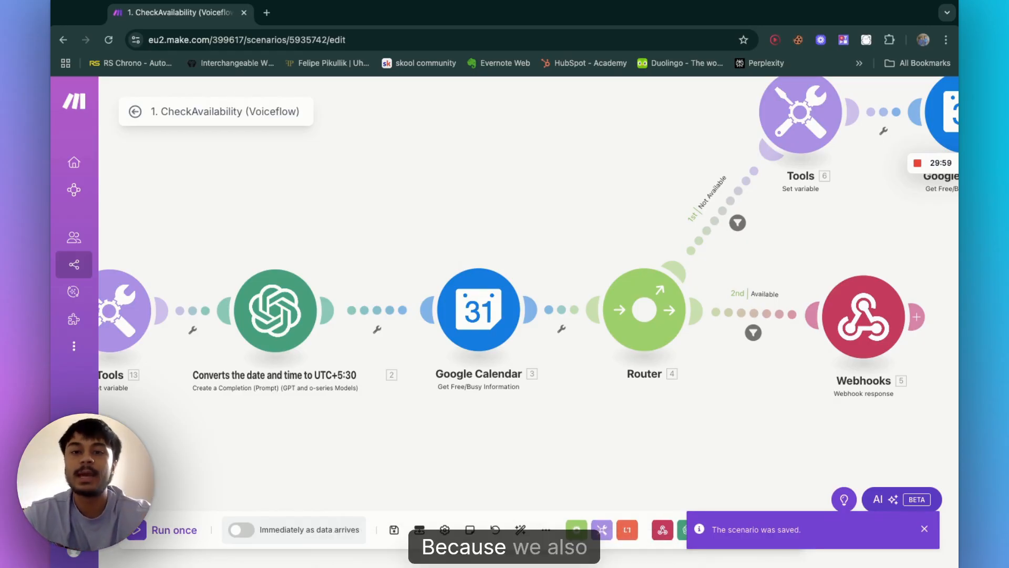
{"action": "scroll", "coordinate": [528, 316], "scroll_direction": "up", "scroll_amount": 2}
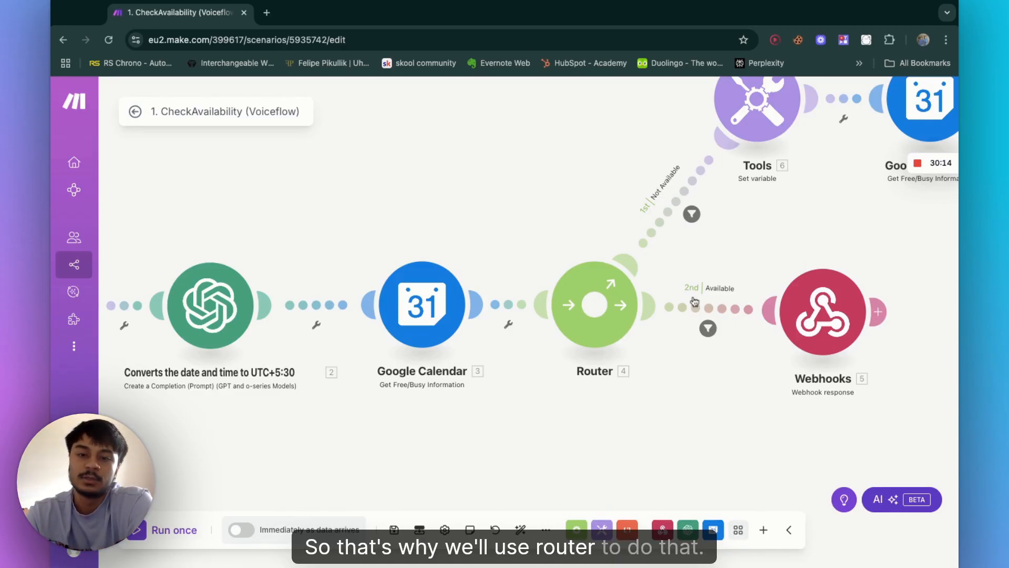
{"action": "scroll", "coordinate": [729, 296], "scroll_direction": "right", "scroll_amount": 2}
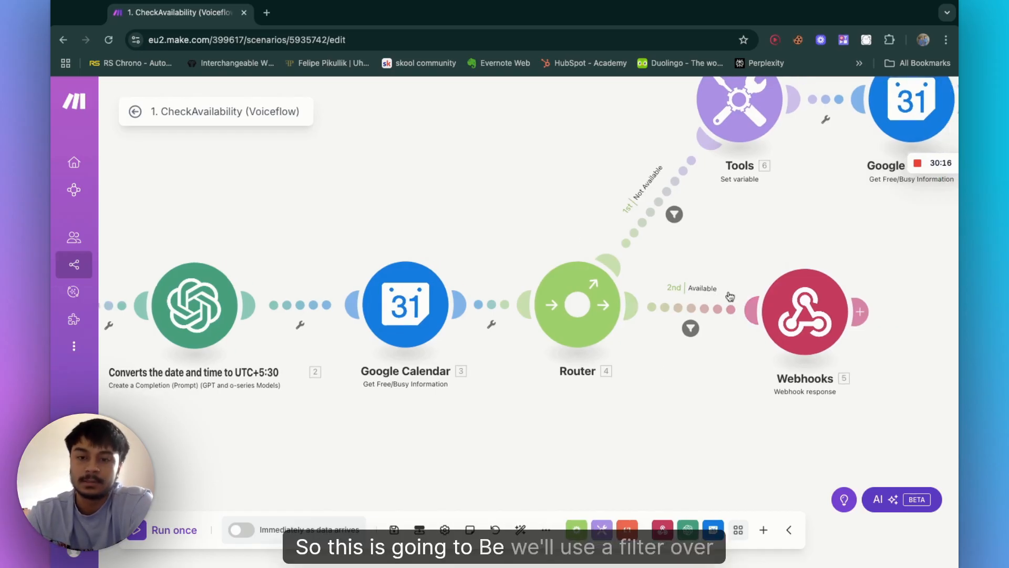
{"action": "scroll", "coordinate": [730, 296], "scroll_direction": "right", "scroll_amount": 5}
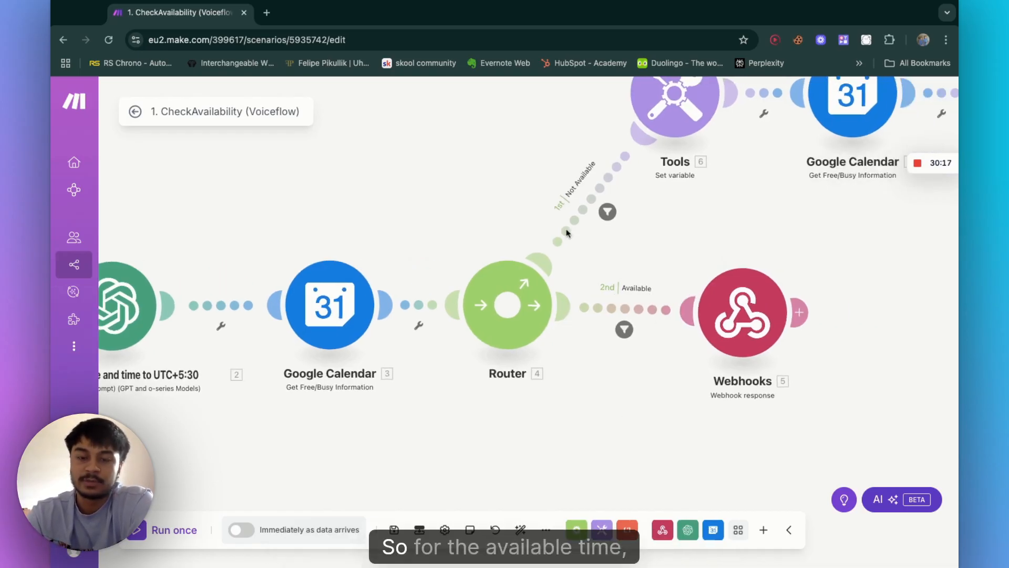
Step: Examine the Available route filter's label and its Busy array-length condition, then cancel the filter dialog
{"action": "scroll", "coordinate": [634, 308], "scroll_direction": "right", "scroll_amount": 1}
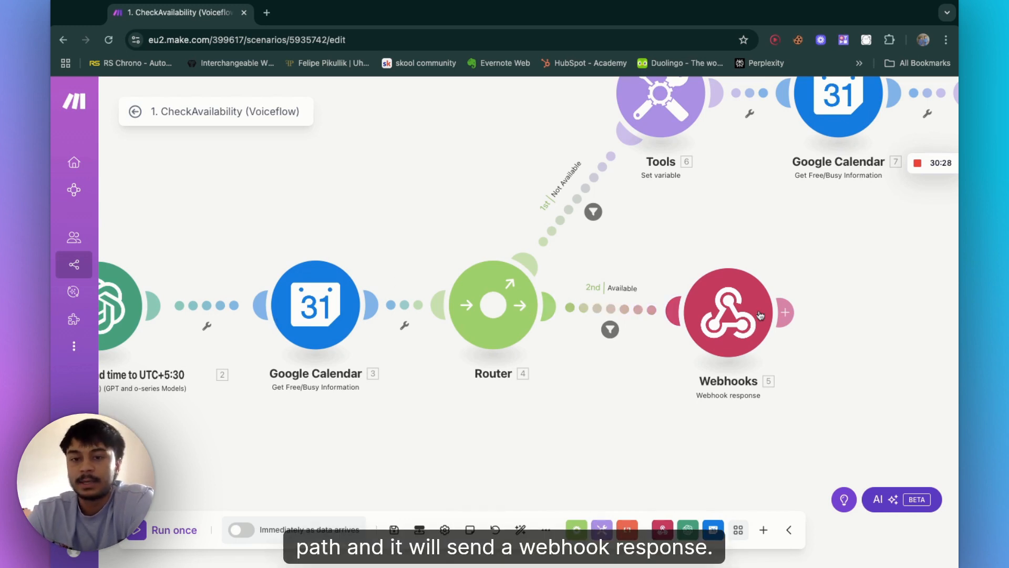
{"action": "left_click", "coordinate": [603, 314]}
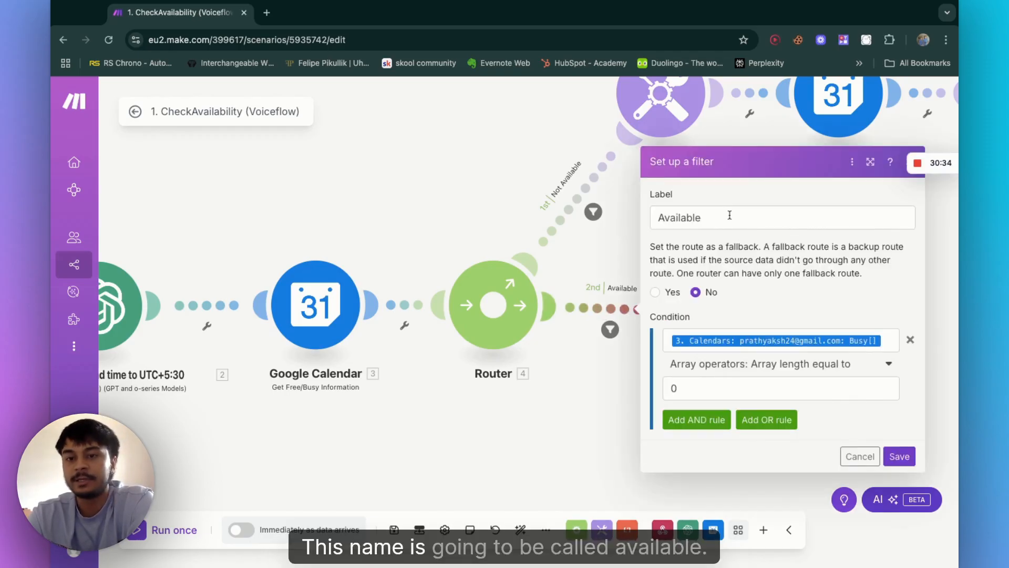
{"action": "left_click", "coordinate": [729, 216]}
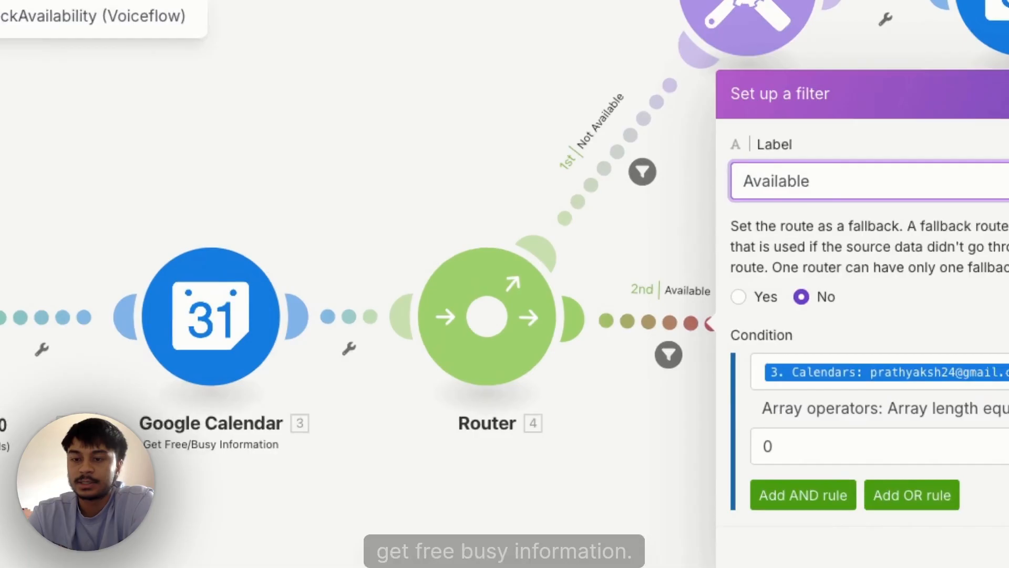
{"action": "left_click", "coordinate": [890, 344]}
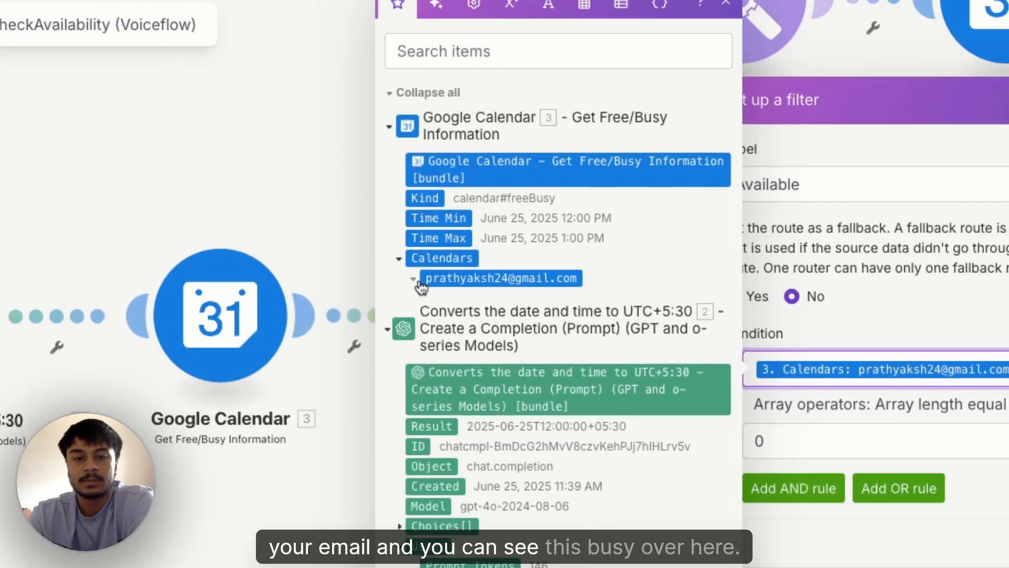
{"action": "left_click", "coordinate": [391, 281]}
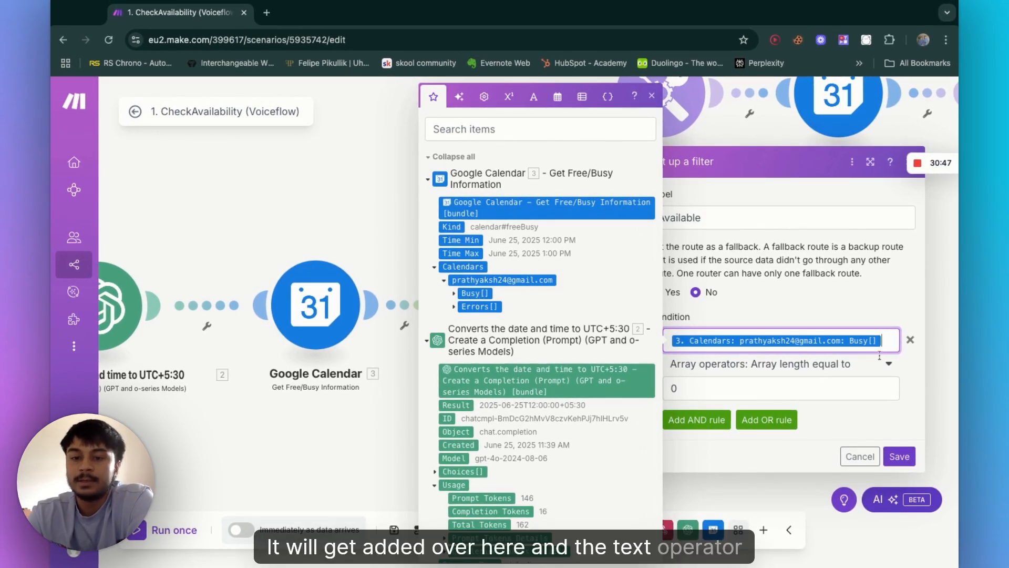
{"action": "left_click", "coordinate": [721, 365]}
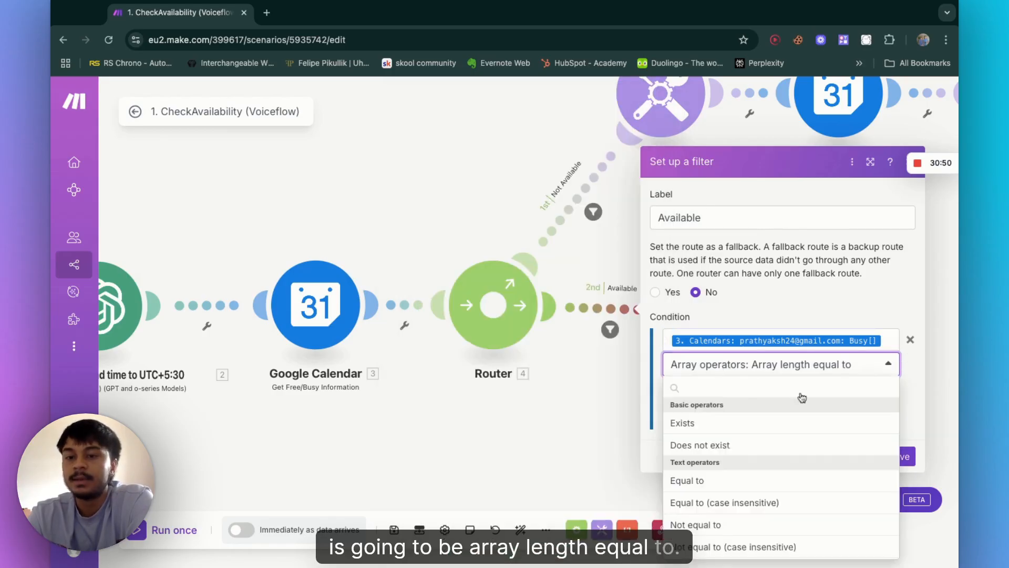
{"action": "scroll", "coordinate": [798, 433], "scroll_direction": "down", "scroll_amount": 5}
{"action": "scroll", "coordinate": [798, 432], "scroll_direction": "down", "scroll_amount": 10}
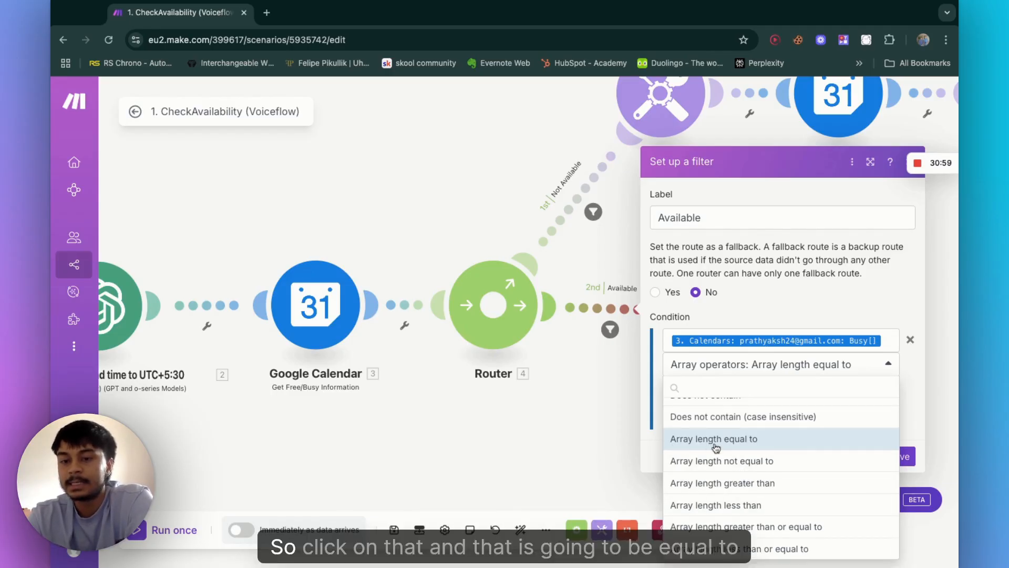
{"action": "left_click", "coordinate": [772, 439]}
{"action": "left_click", "coordinate": [703, 389]}
{"action": "type", "text": "0"}
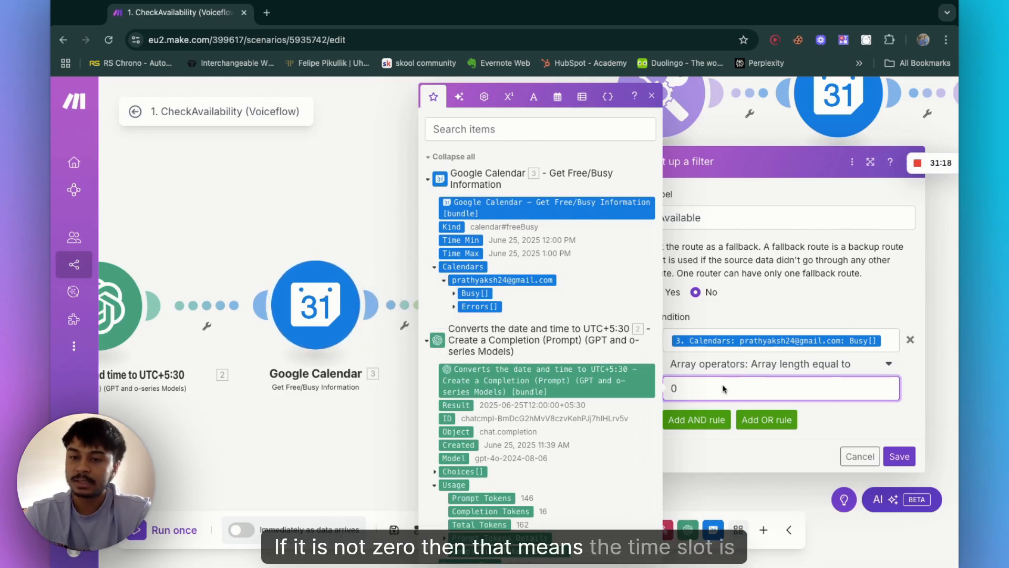
{"action": "left_click", "coordinate": [859, 456]}
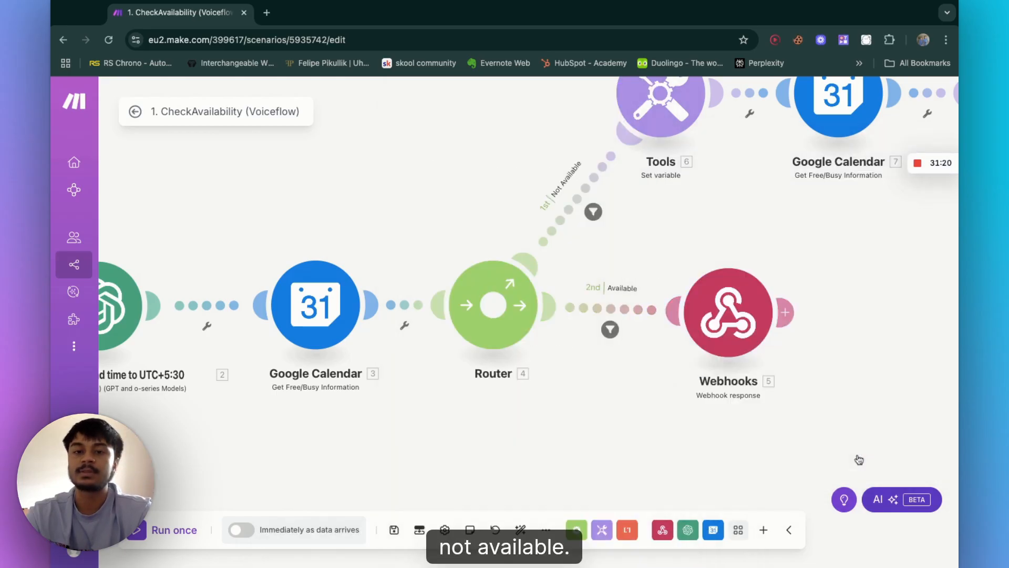
Step: Review the Not Available route filter's Busy array-length-greater-than condition and close the dialog
{"action": "left_click", "coordinate": [575, 212]}
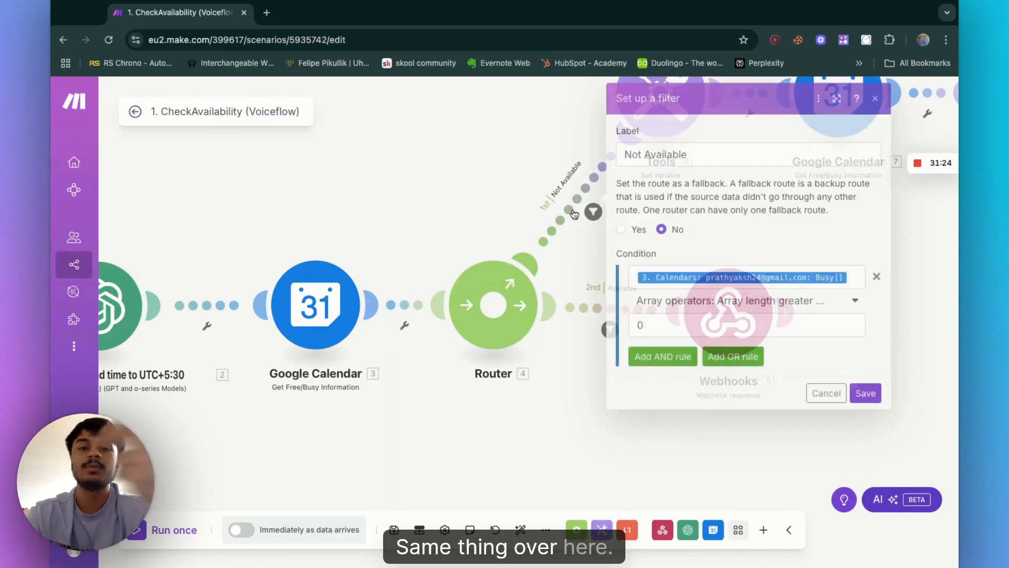
{"action": "left_click", "coordinate": [788, 309]}
{"action": "scroll", "coordinate": [780, 473], "scroll_direction": "down", "scroll_amount": 10}
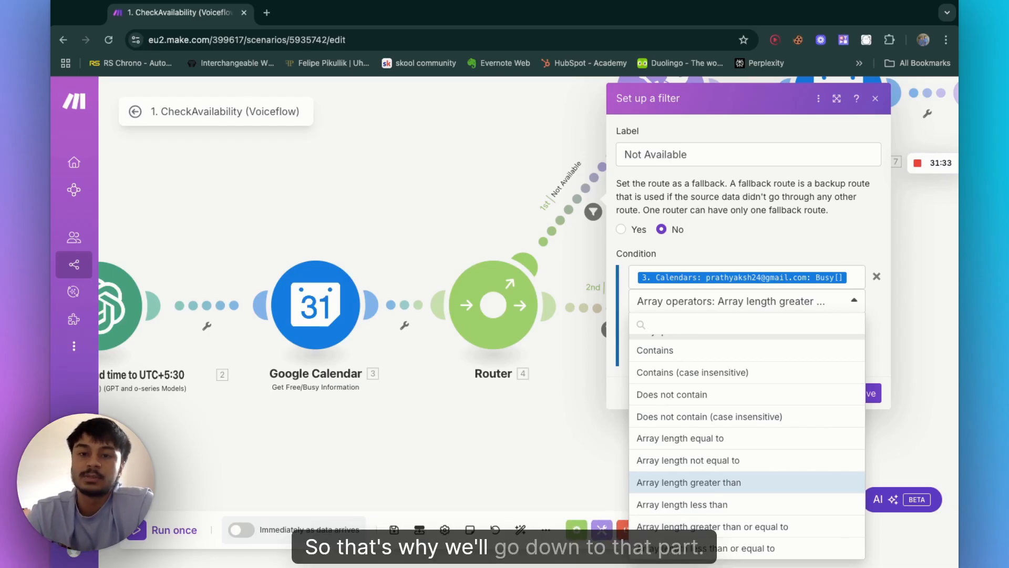
{"action": "left_click", "coordinate": [733, 221]}
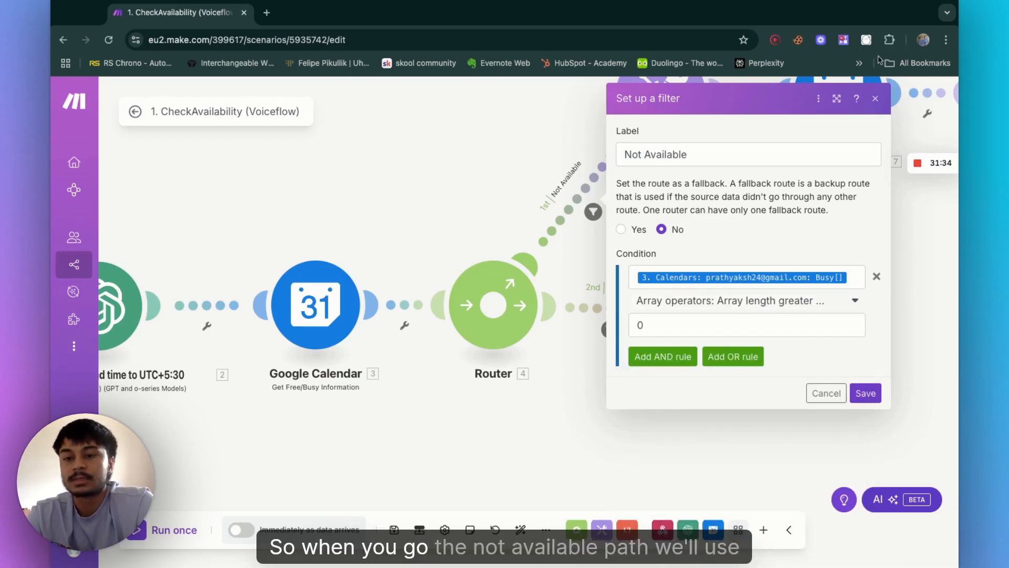
{"action": "left_click", "coordinate": [924, 376]}
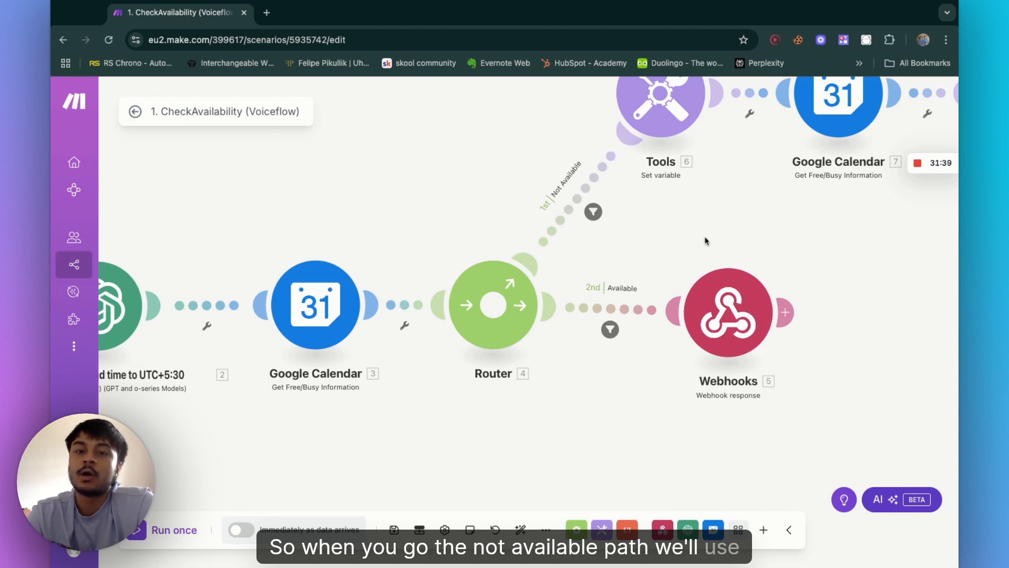
Step: Append T00:00:00+5:30 to the Day variable value in the Tools Set variable module
{"action": "scroll", "coordinate": [636, 228], "scroll_direction": "up", "scroll_amount": 2}
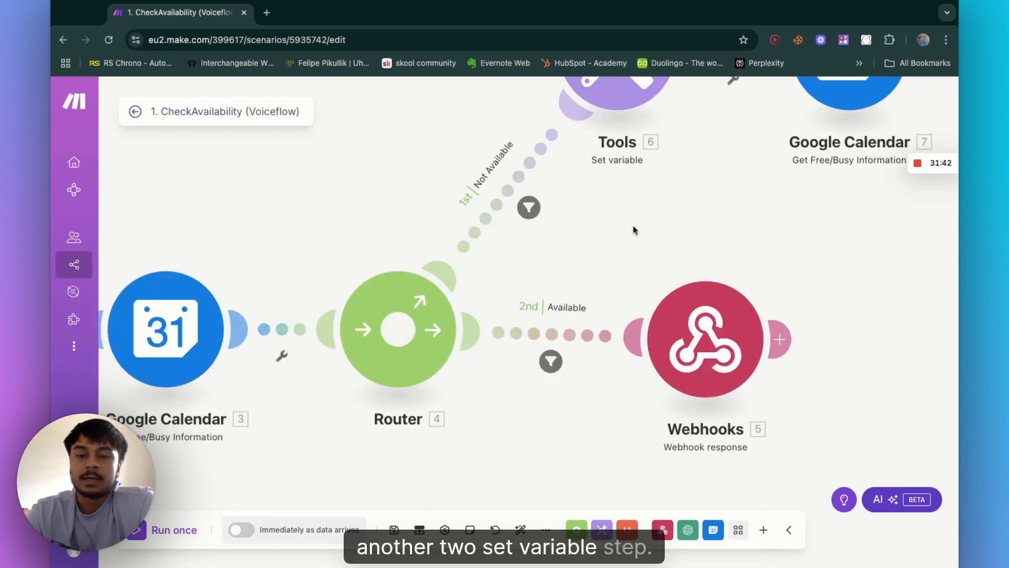
{"action": "scroll", "coordinate": [636, 221], "scroll_direction": "down", "scroll_amount": 3}
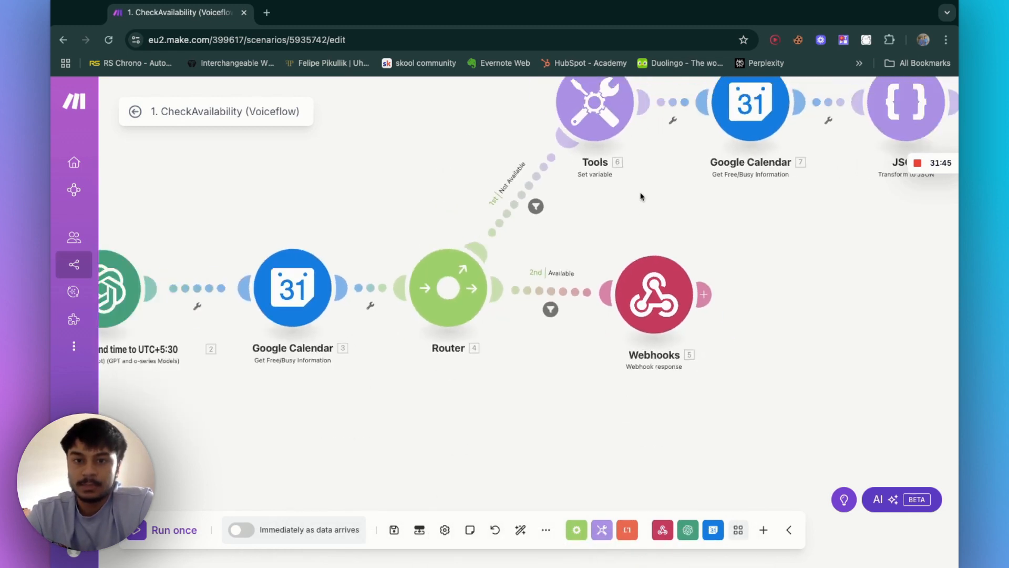
{"action": "scroll", "coordinate": [642, 196], "scroll_direction": "up", "scroll_amount": 2}
{"action": "left_click_drag", "start_coordinate": [626, 129], "coordinate": [587, 284]}
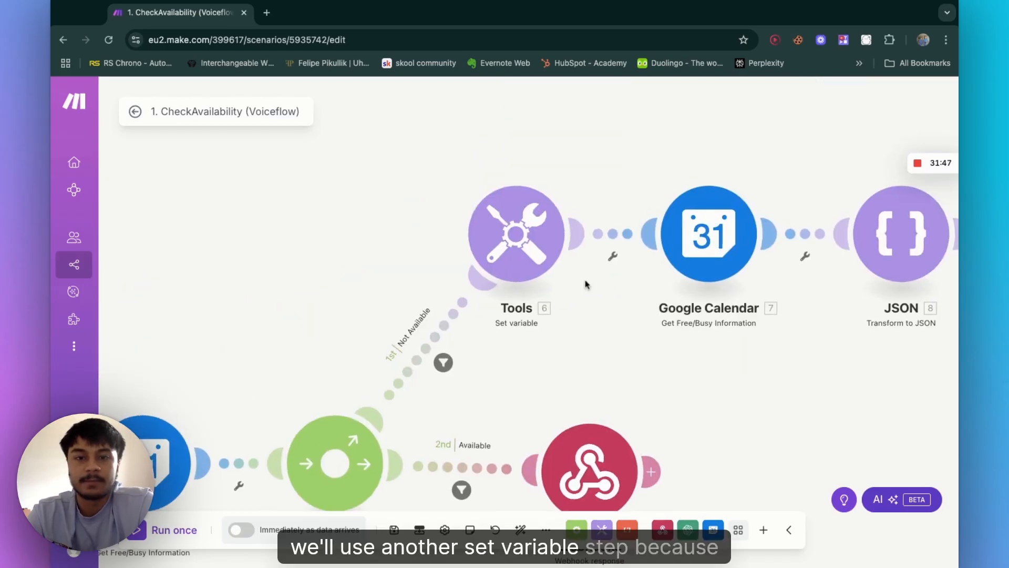
{"action": "left_click", "coordinate": [520, 248]}
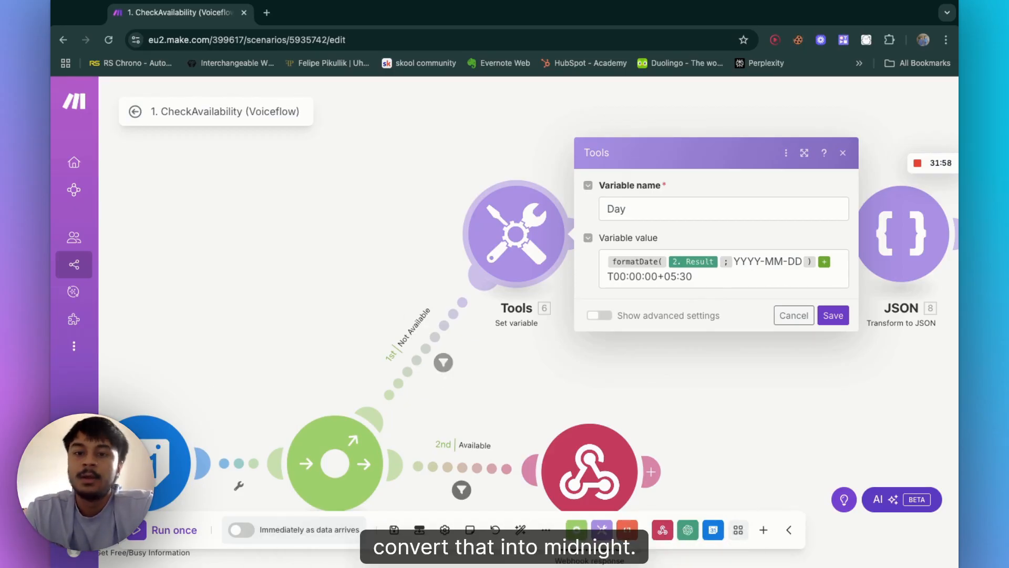
{"action": "left_click", "coordinate": [722, 280]}
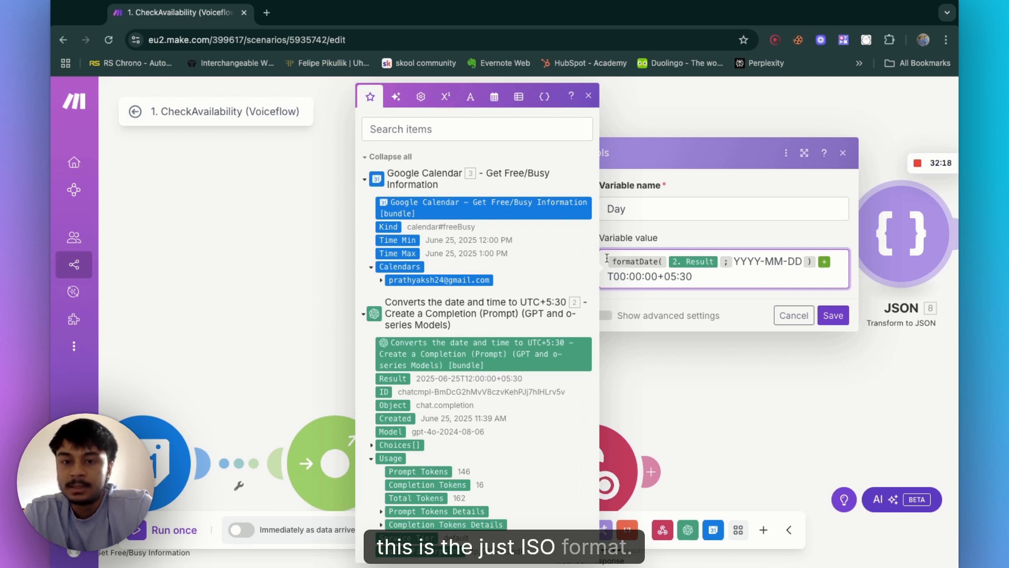
{"action": "left_click", "coordinate": [741, 277]}
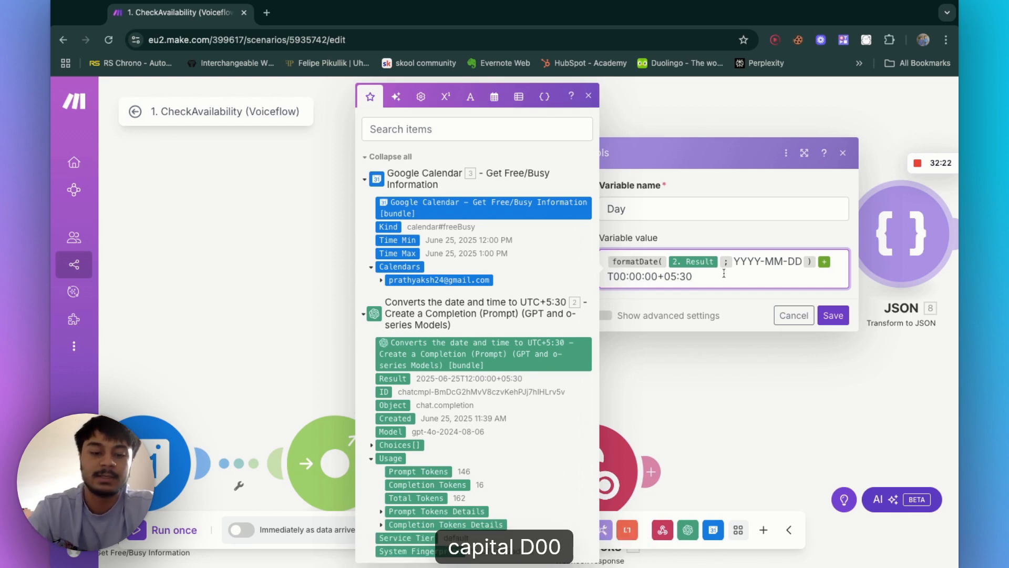
{"action": "type", "text": "T"}
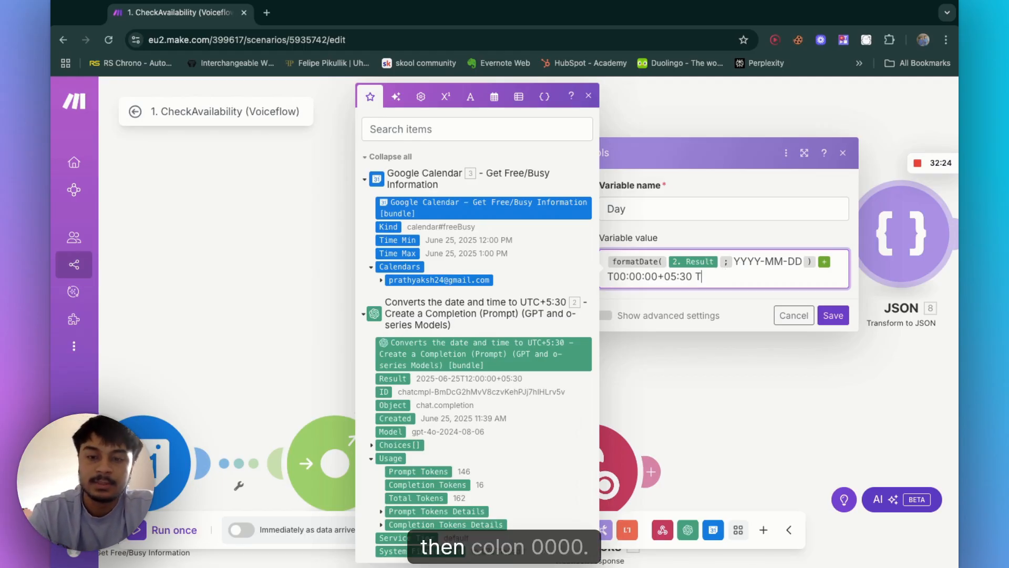
{"action": "type", "text": "00"}
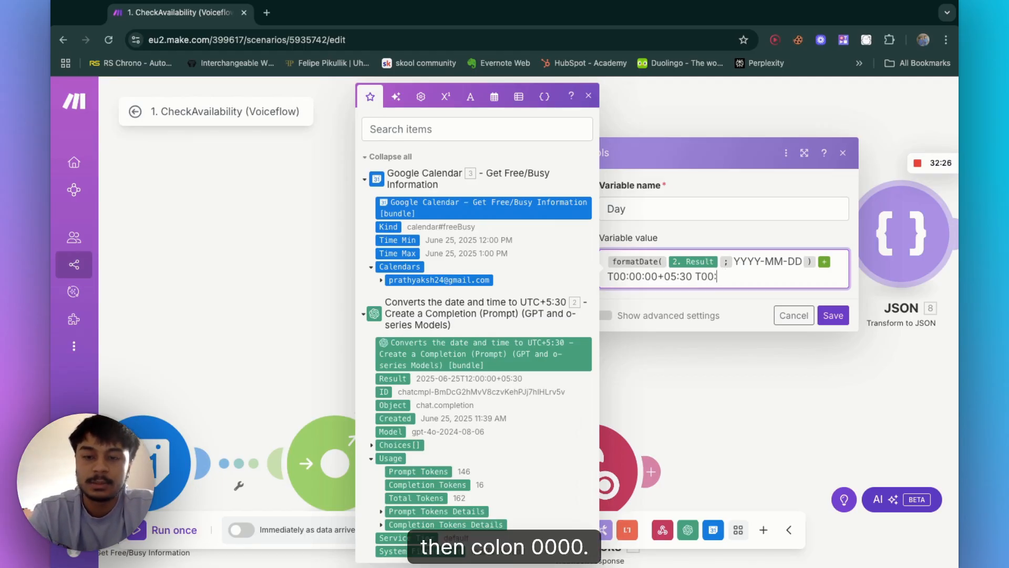
{"action": "type", "text": ":000:"}
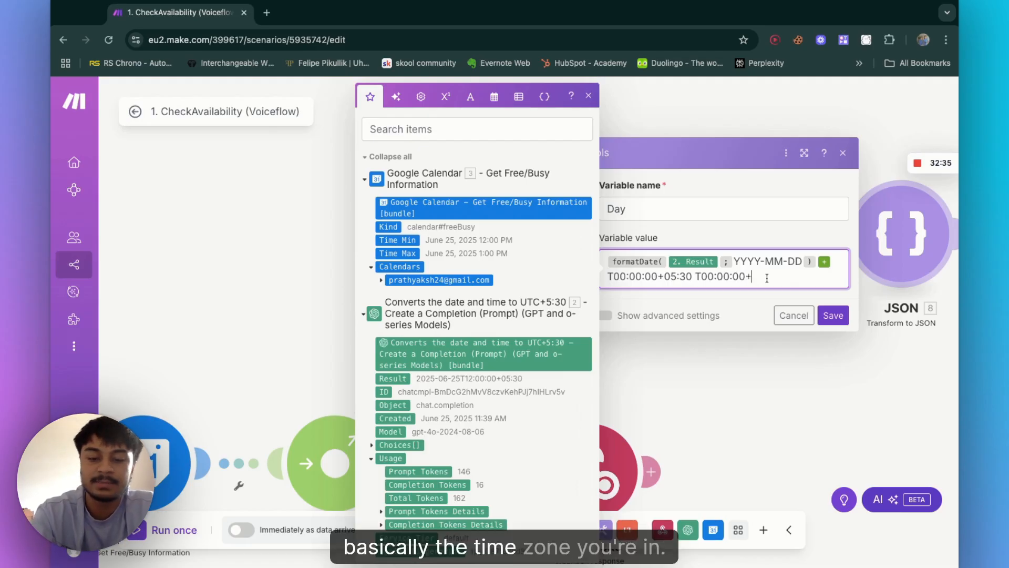
{"action": "type", "text": "+5:30"}
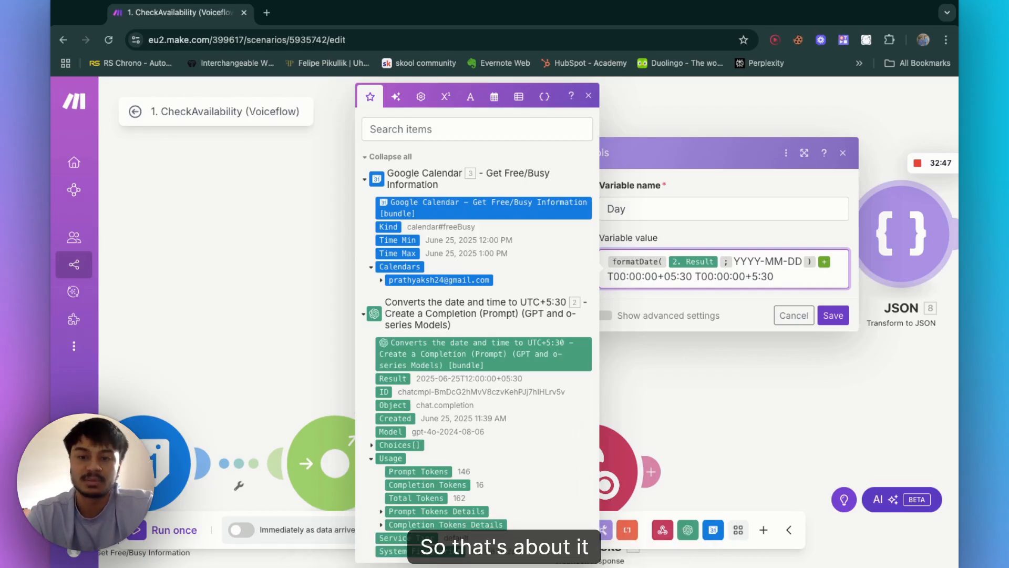
Step: Delete the appended time suffix from the Day variable value and save the Tools module
{"action": "key", "text": "shift+Left"}
{"action": "key", "text": "shift+Left"}
{"action": "key", "text": "shift+Left"}
{"action": "key", "text": "shift+Left"}
{"action": "key", "text": "shift+Left"}
{"action": "key", "text": "shift+Left"}
{"action": "key", "text": "shift+Left"}
{"action": "key", "text": "shift+Left"}
{"action": "key", "text": "shift+Left"}
{"action": "key", "text": "shift+Left"}
{"action": "key", "text": "shift+Left"}
{"action": "key", "text": "shift+Left"}
{"action": "key", "text": "shift+Left"}
{"action": "key", "text": "shift+Left"}
{"action": "key", "text": "shift+Left"}
{"action": "key", "text": "shift+Left"}
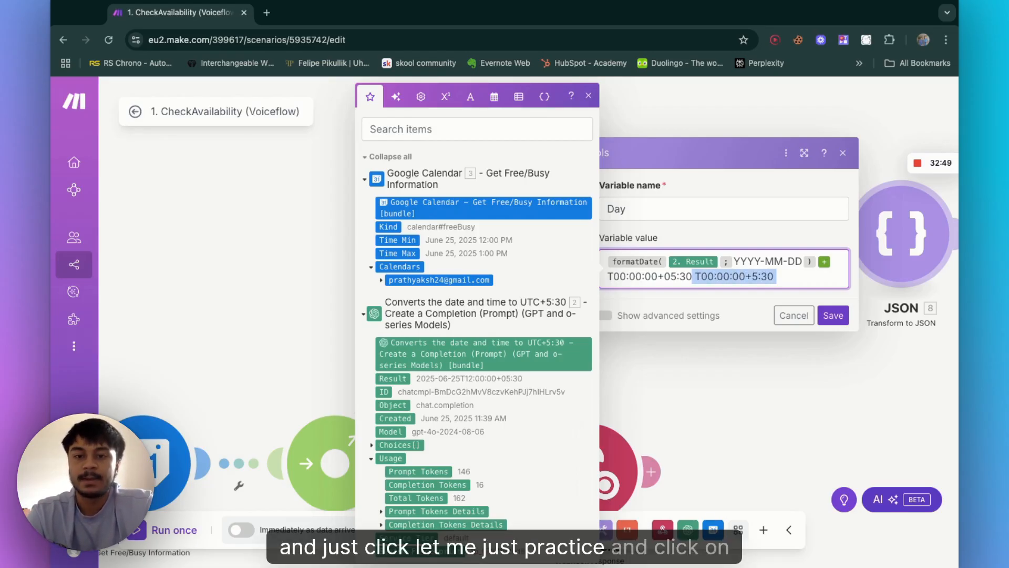
{"action": "key", "text": "BackSpace"}
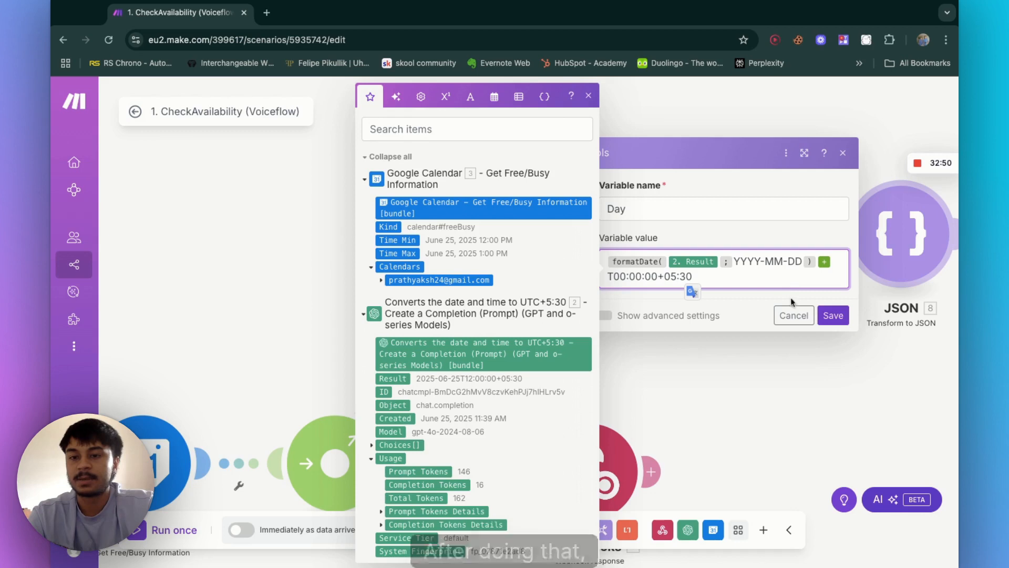
{"action": "left_click", "coordinate": [832, 317]}
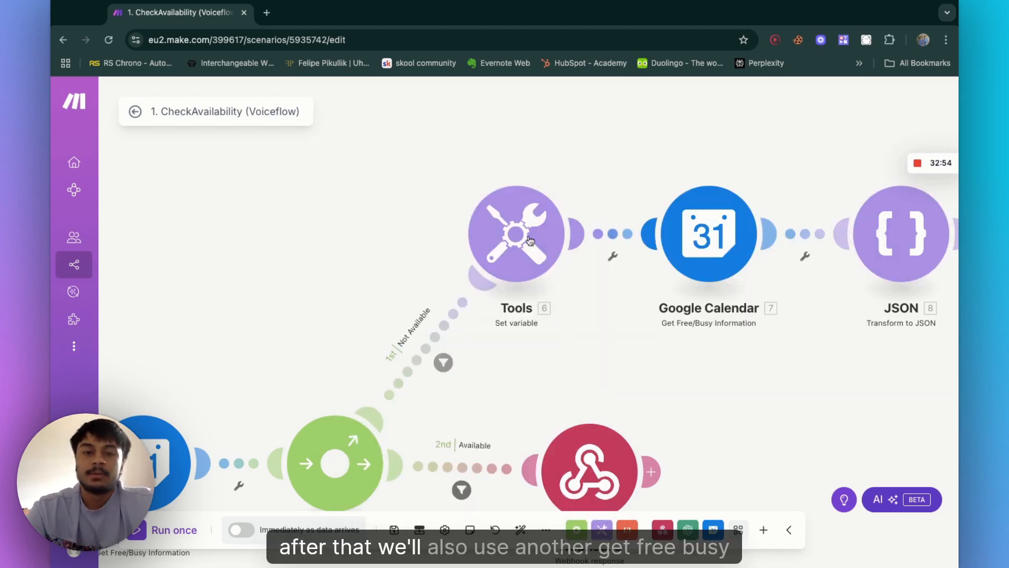
{"action": "scroll", "coordinate": [530, 241], "scroll_direction": "right", "scroll_amount": 1}
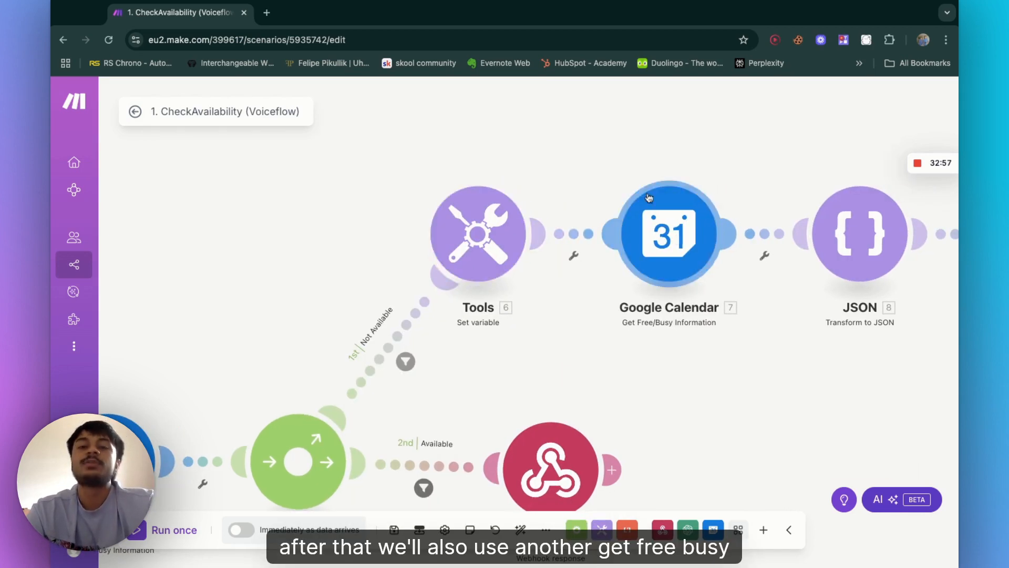
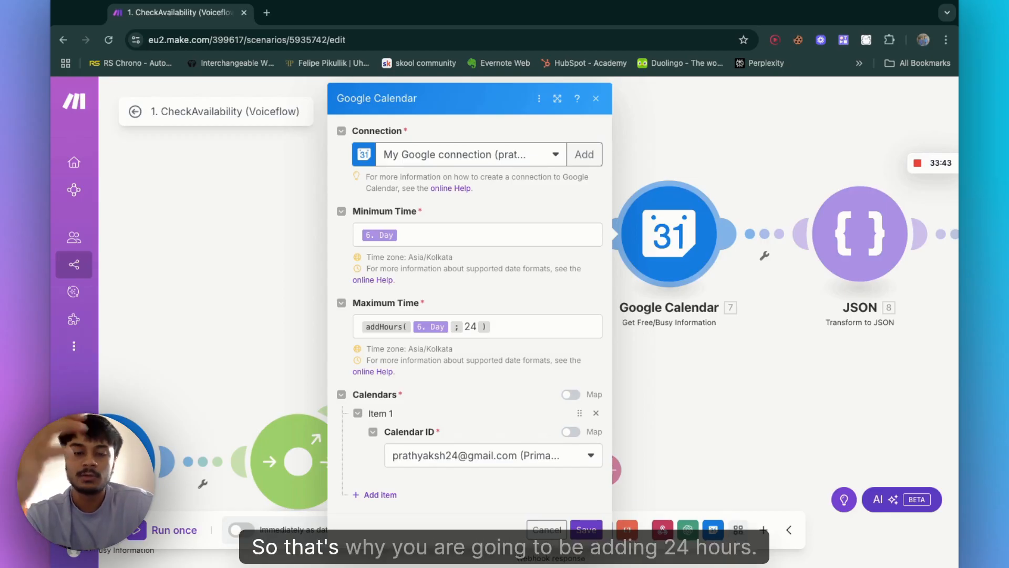
Step: Review the Google Calendar module's Minimum and Maximum Time mappings and the addHours function, then save the module
{"action": "left_click", "coordinate": [513, 329]}
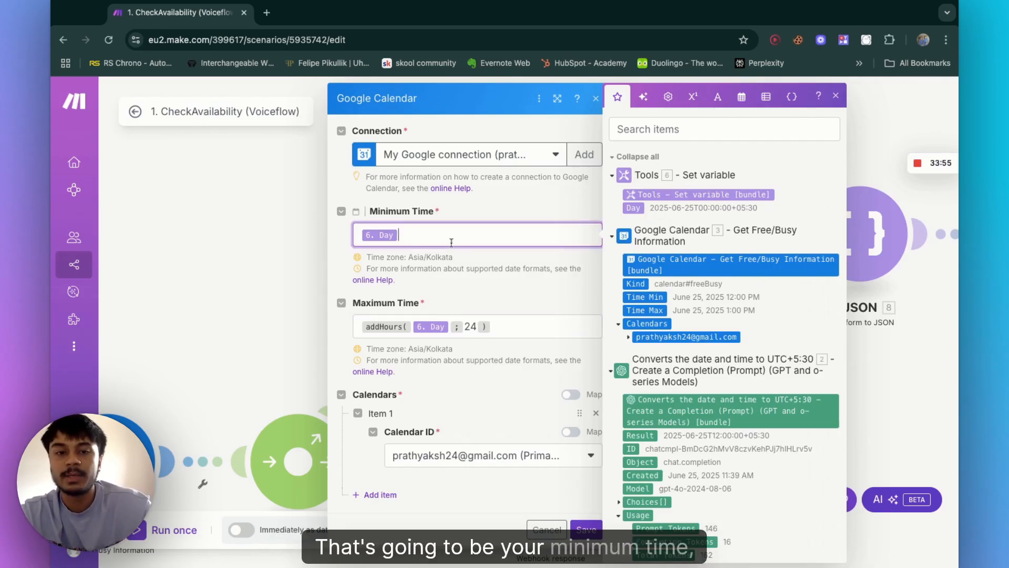
{"action": "left_click", "coordinate": [524, 325]}
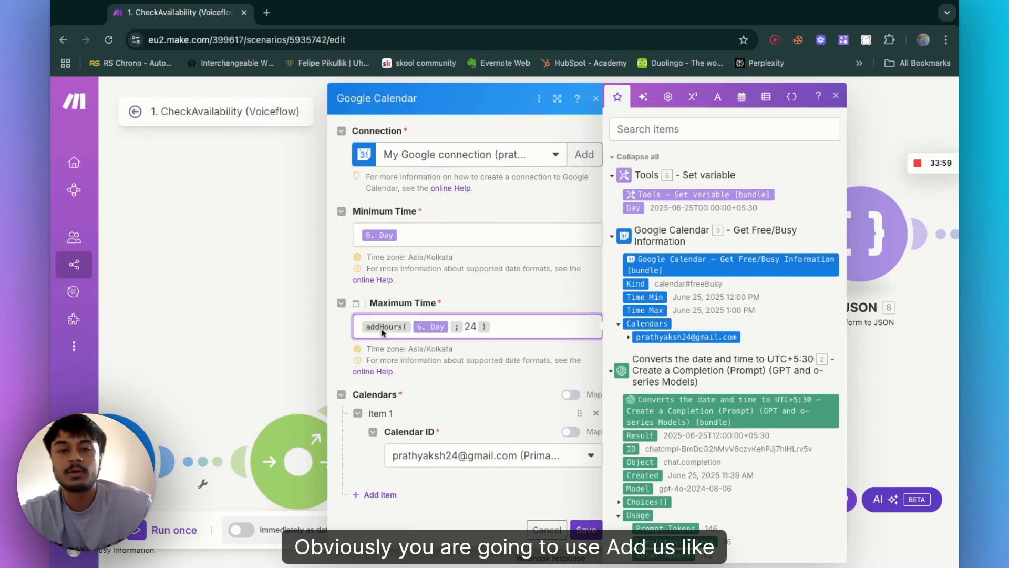
{"action": "left_click", "coordinate": [741, 98]}
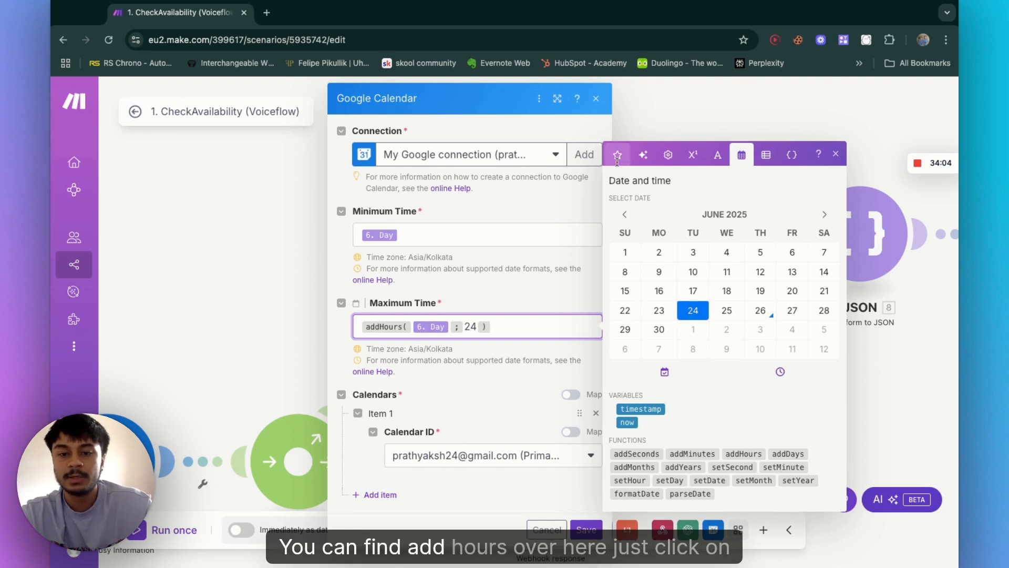
{"action": "mouse_move", "coordinate": [736, 453]}
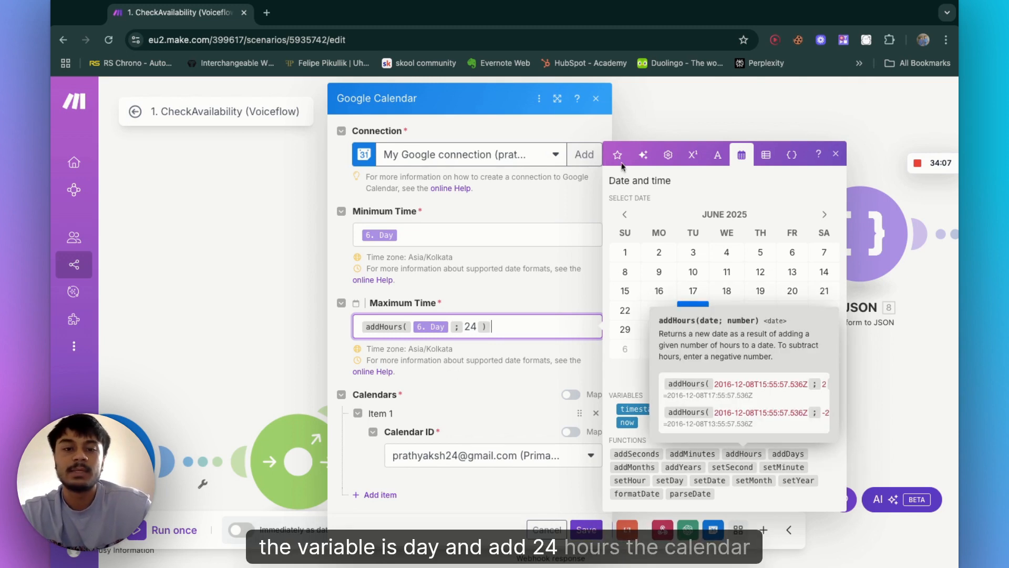
{"action": "left_click", "coordinate": [619, 156]}
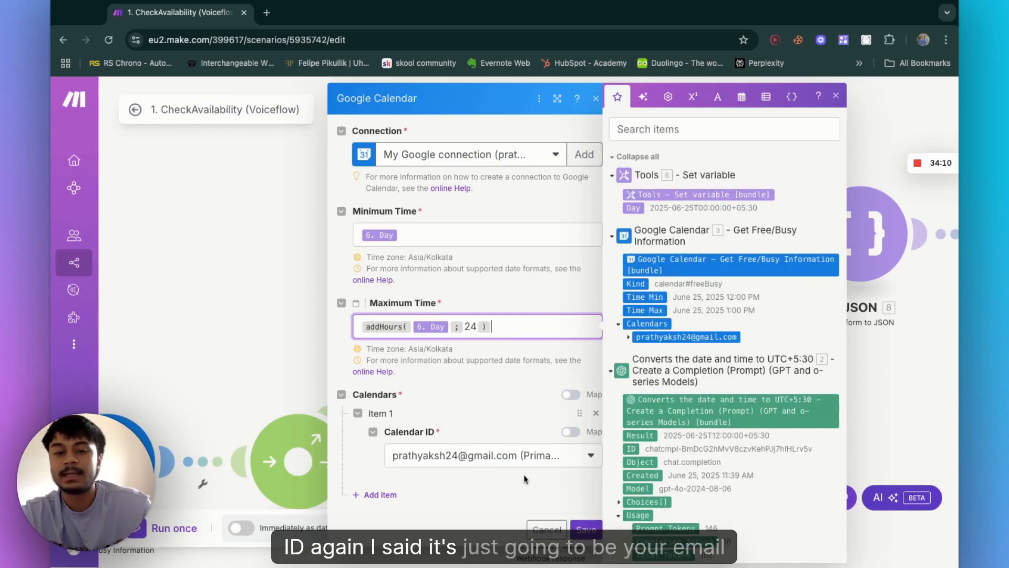
{"action": "left_click", "coordinate": [587, 531]}
{"action": "scroll", "coordinate": [690, 307], "scroll_direction": "right", "scroll_amount": 6}
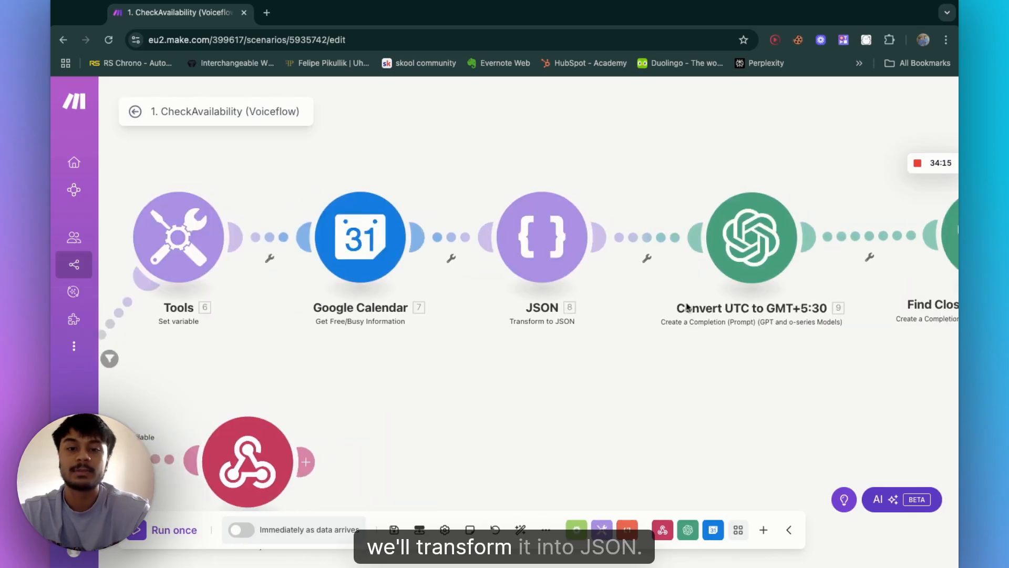
Step: Inspect the JSON module's indentation and mapped Busy array object, then save it
{"action": "left_click", "coordinate": [469, 243]}
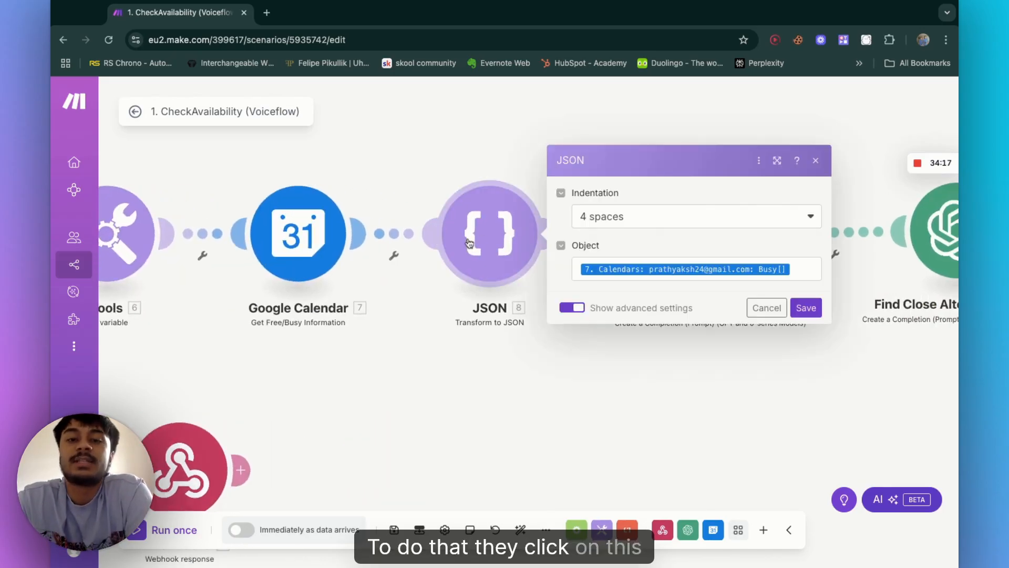
{"action": "left_click", "coordinate": [705, 225]}
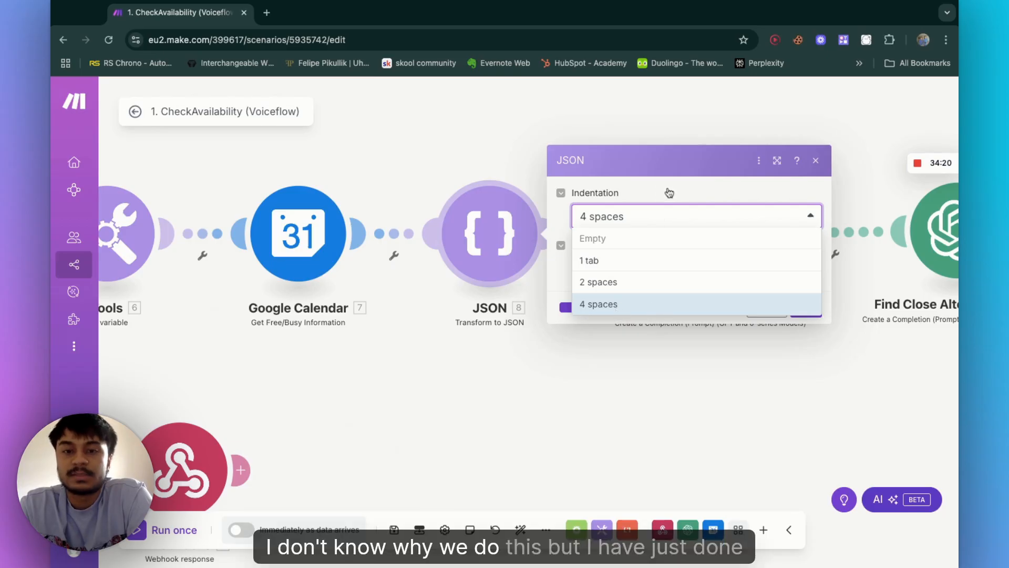
{"action": "left_click", "coordinate": [559, 283]}
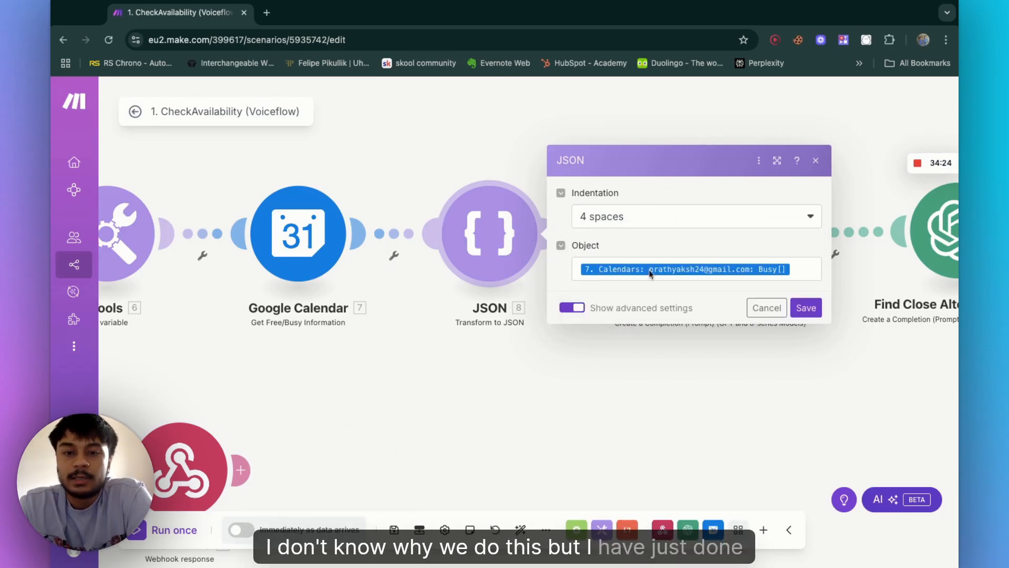
{"action": "left_click", "coordinate": [804, 266]}
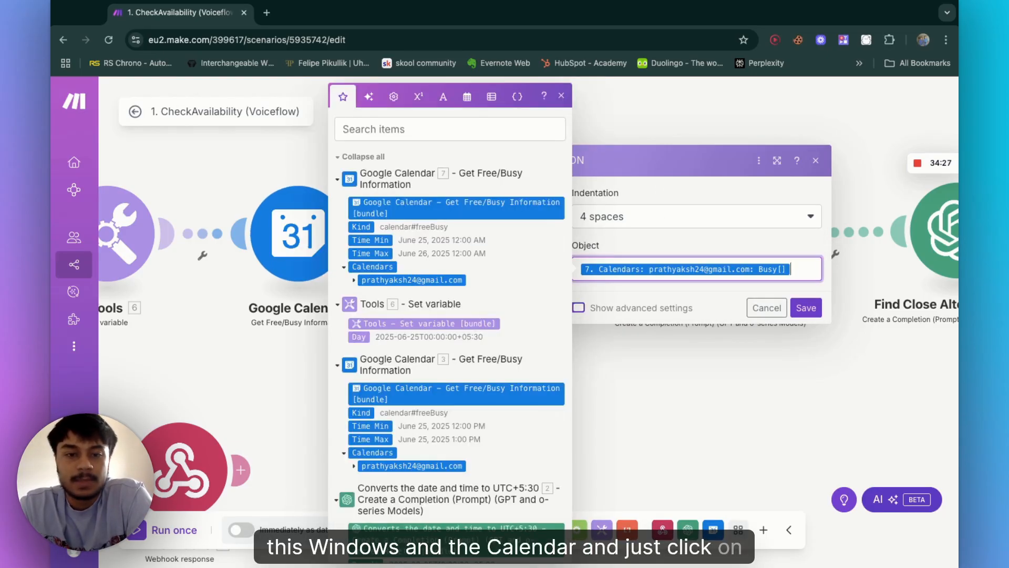
{"action": "left_click", "coordinate": [806, 307]}
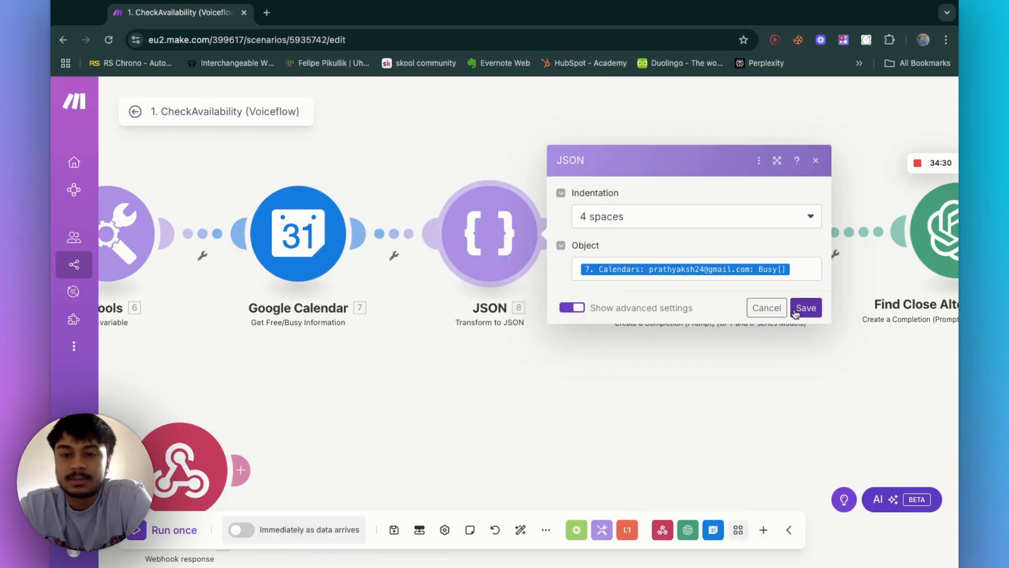
Step: Open the Convert UTC to GMT+5:30 OpenAI module and read its system and user prompts, then close it
{"action": "scroll", "coordinate": [803, 315], "scroll_direction": "right", "scroll_amount": 5}
{"action": "scroll", "coordinate": [802, 315], "scroll_direction": "down", "scroll_amount": 3}
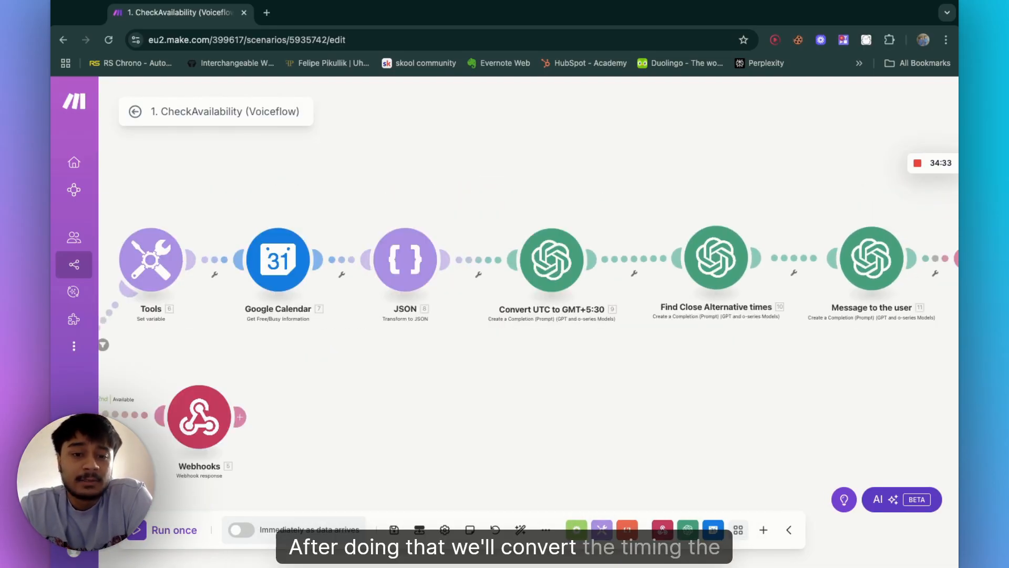
{"action": "scroll", "coordinate": [677, 323], "scroll_direction": "right", "scroll_amount": 3}
{"action": "scroll", "coordinate": [676, 322], "scroll_direction": "up", "scroll_amount": 3}
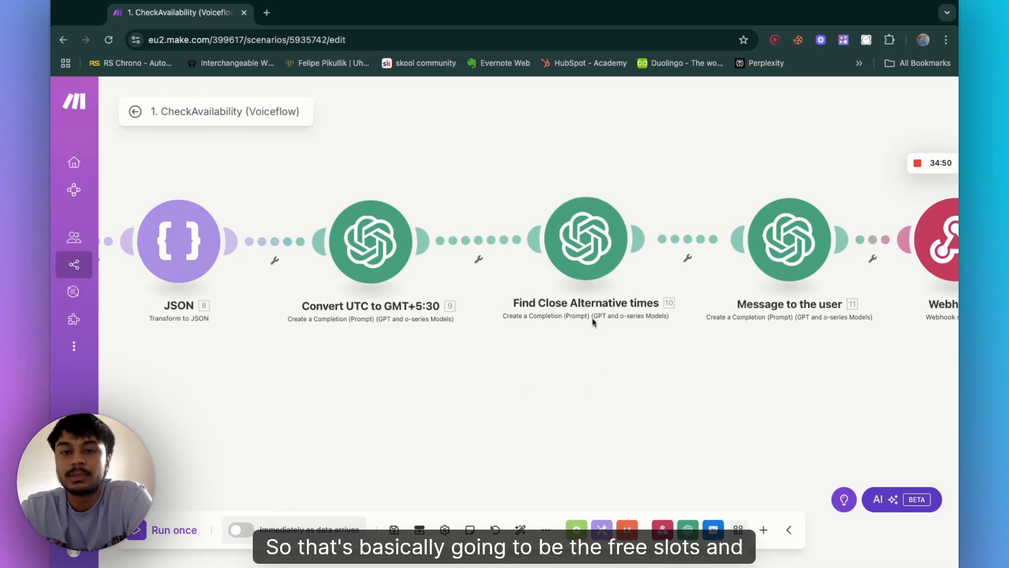
{"action": "scroll", "coordinate": [692, 258], "scroll_direction": "right", "scroll_amount": 5}
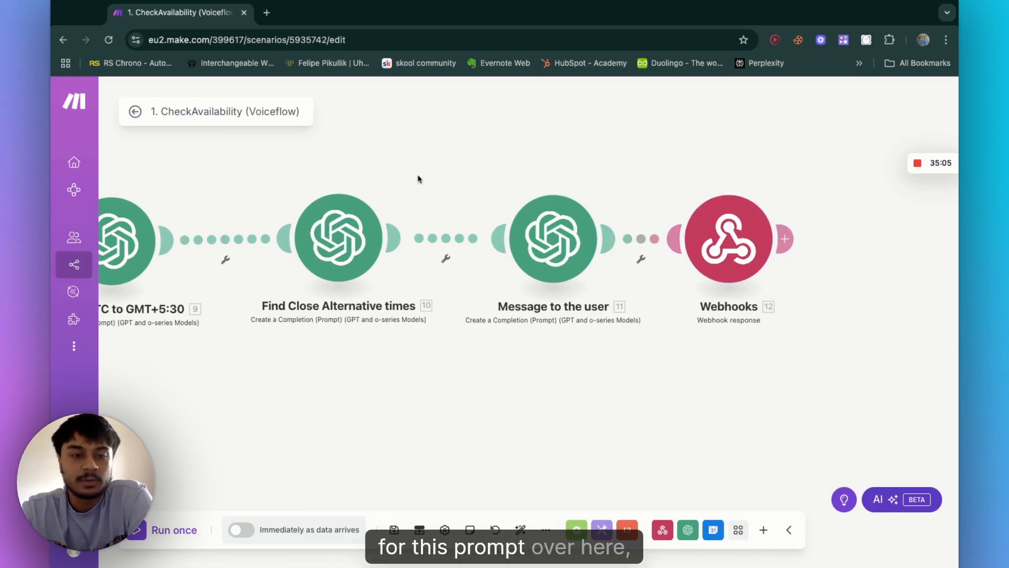
{"action": "scroll", "coordinate": [368, 144], "scroll_direction": "left", "scroll_amount": 5}
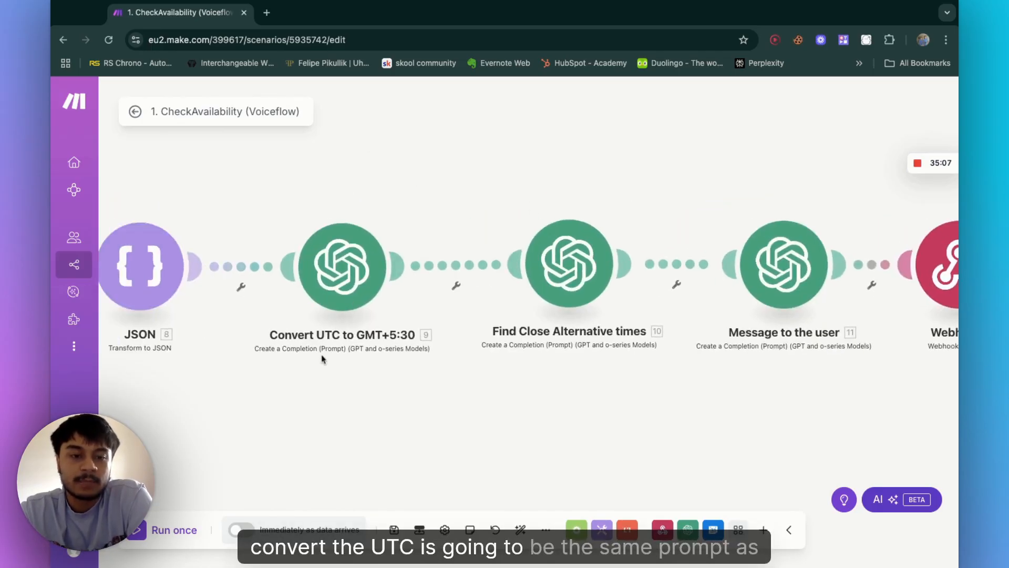
{"action": "left_click", "coordinate": [354, 277]}
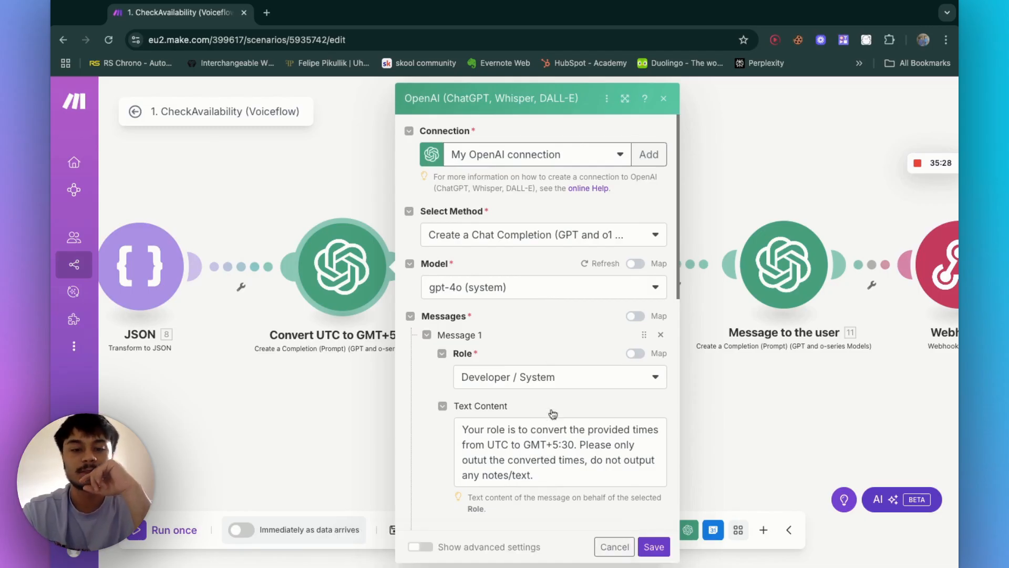
{"action": "scroll", "coordinate": [553, 410], "scroll_direction": "down", "scroll_amount": 3}
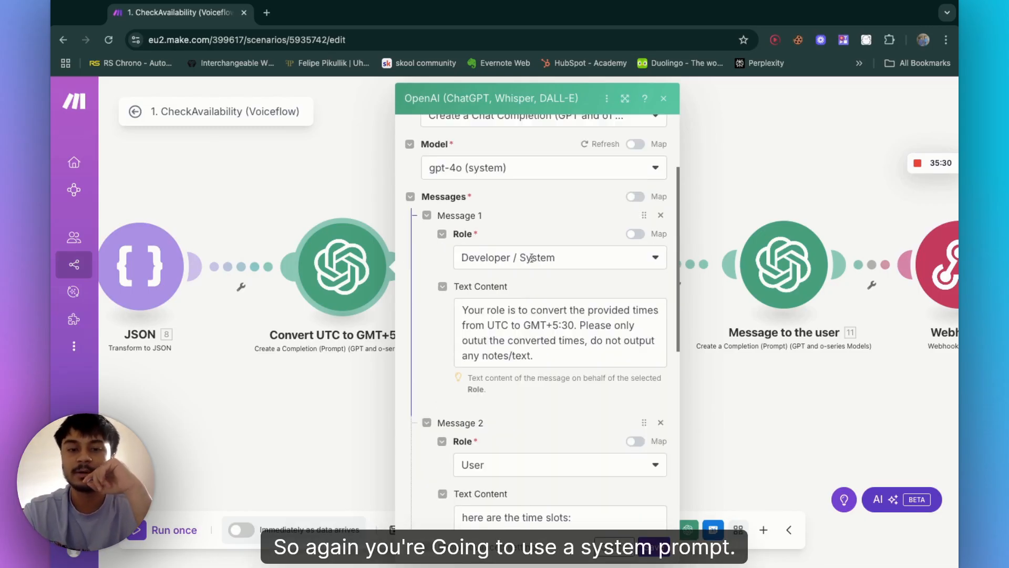
{"action": "scroll", "coordinate": [569, 374], "scroll_direction": "down", "scroll_amount": 1}
{"action": "scroll", "coordinate": [570, 375], "scroll_direction": "down", "scroll_amount": 3}
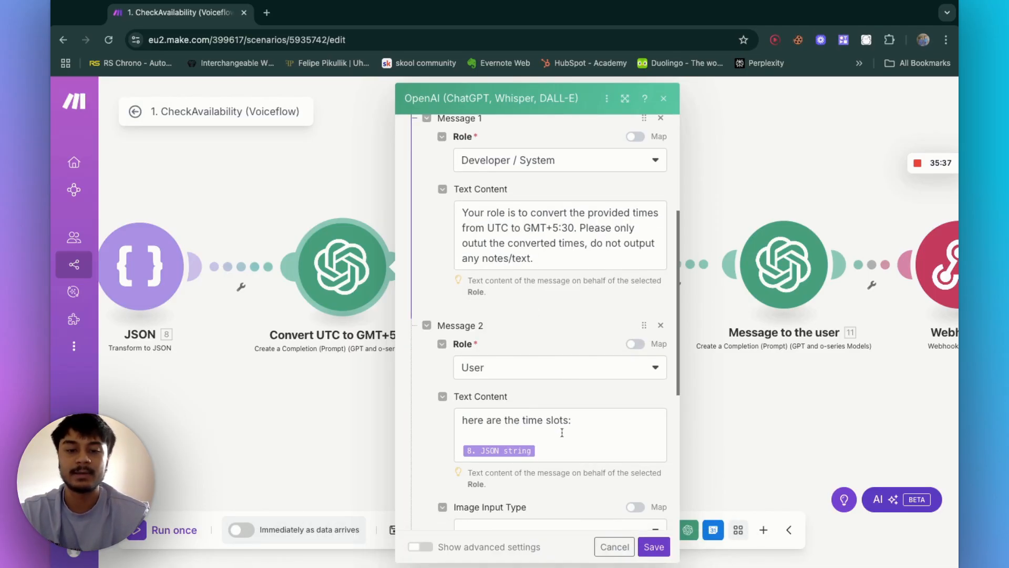
{"action": "left_click", "coordinate": [540, 445]}
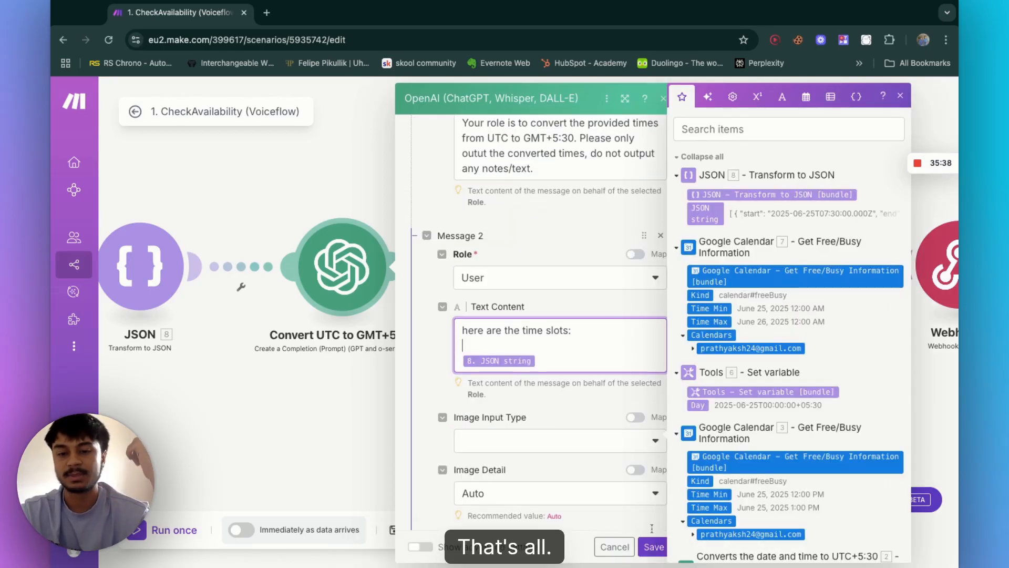
{"action": "scroll", "coordinate": [553, 382], "scroll_direction": "down", "scroll_amount": 4}
{"action": "left_click", "coordinate": [296, 182]}
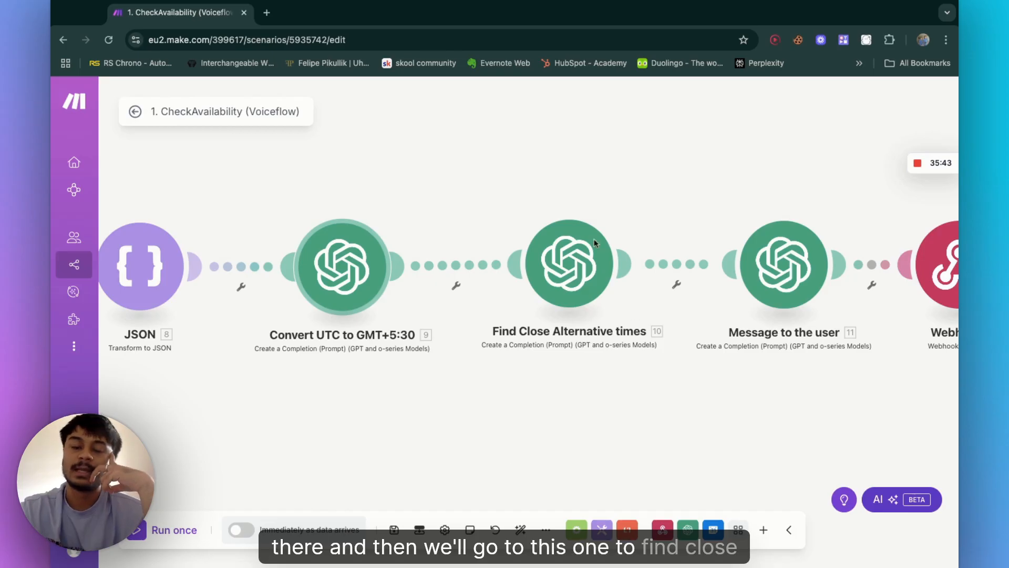
Step: Open the Find Close Alternative times OpenAI module and read its system and user prompts
{"action": "left_click", "coordinate": [571, 258]}
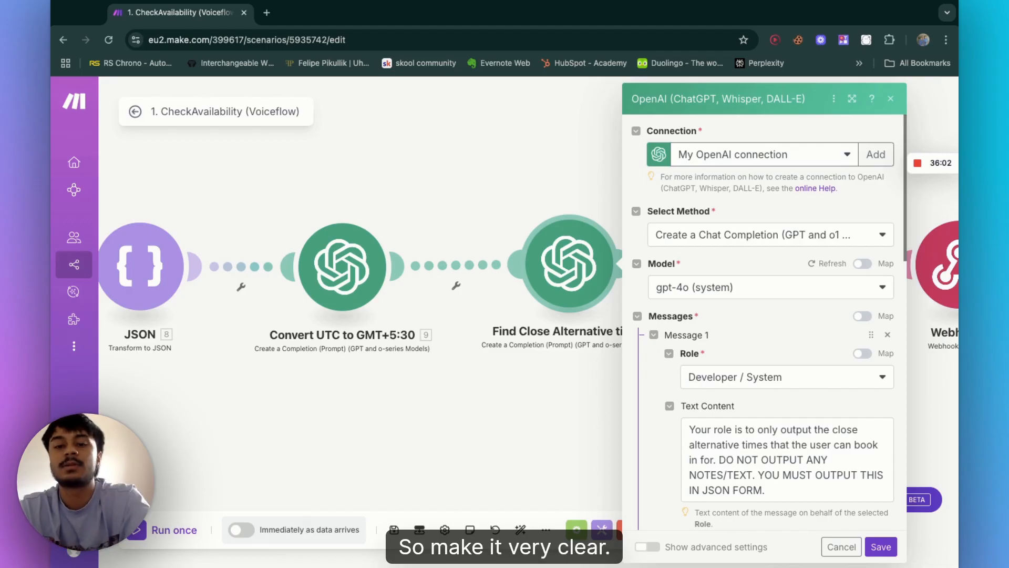
{"action": "scroll", "coordinate": [788, 368], "scroll_direction": "down", "scroll_amount": 2}
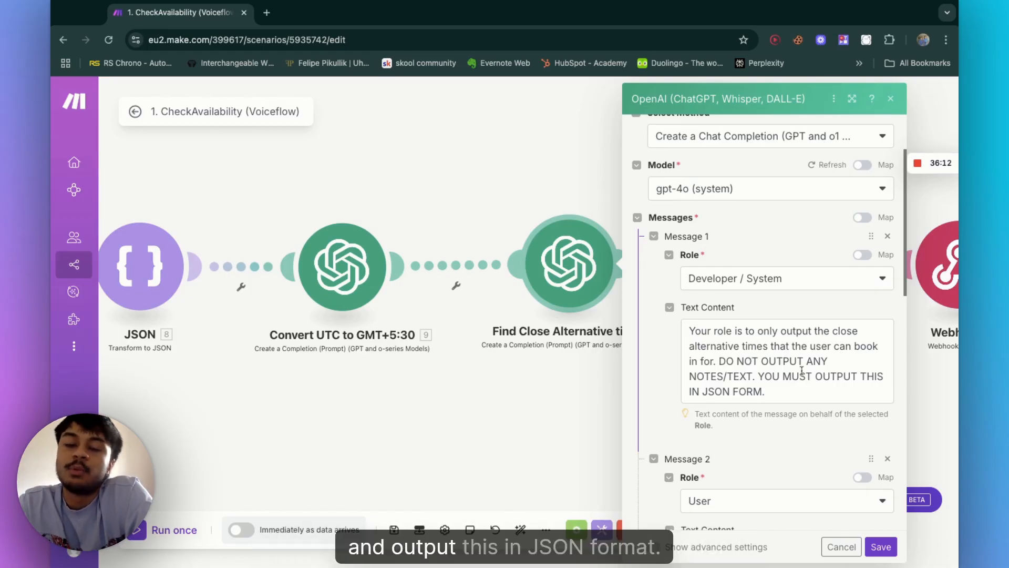
{"action": "scroll", "coordinate": [767, 387], "scroll_direction": "down", "scroll_amount": 2}
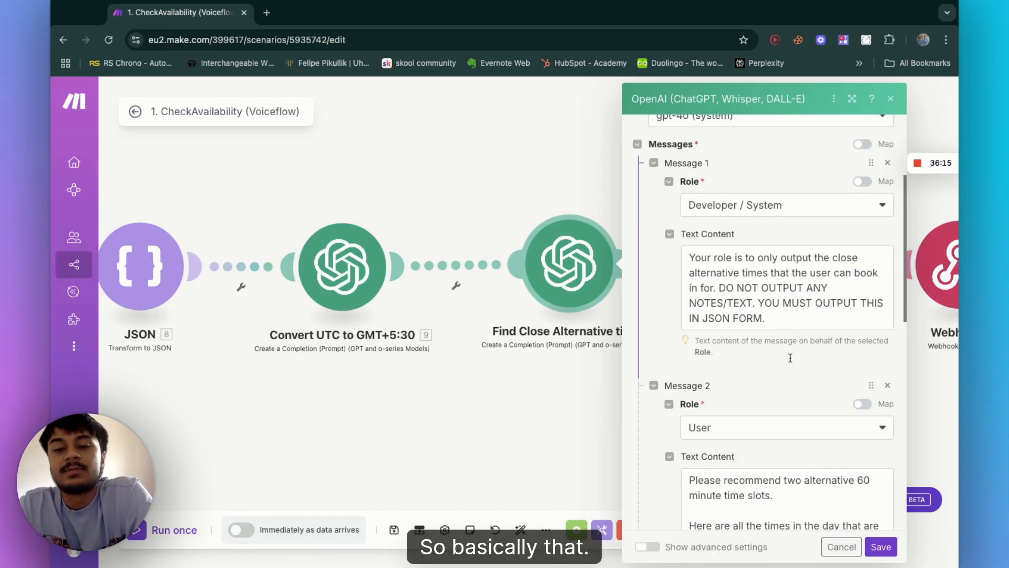
{"action": "scroll", "coordinate": [791, 358], "scroll_direction": "down", "scroll_amount": 4}
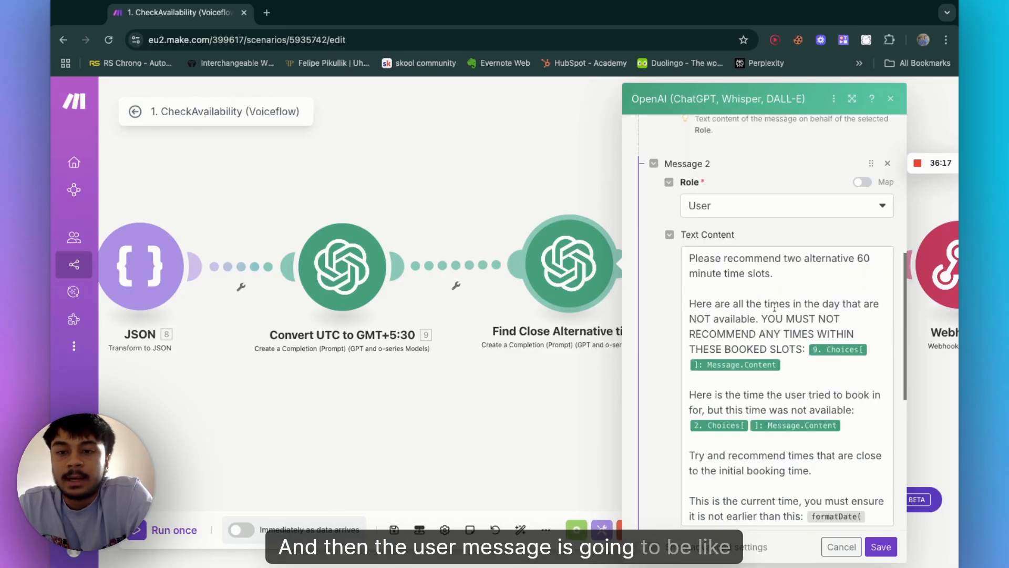
{"action": "scroll", "coordinate": [778, 287], "scroll_direction": "down", "scroll_amount": 1}
{"action": "scroll", "coordinate": [778, 286], "scroll_direction": "up", "scroll_amount": 1}
{"action": "scroll", "coordinate": [777, 258], "scroll_direction": "down", "scroll_amount": 1}
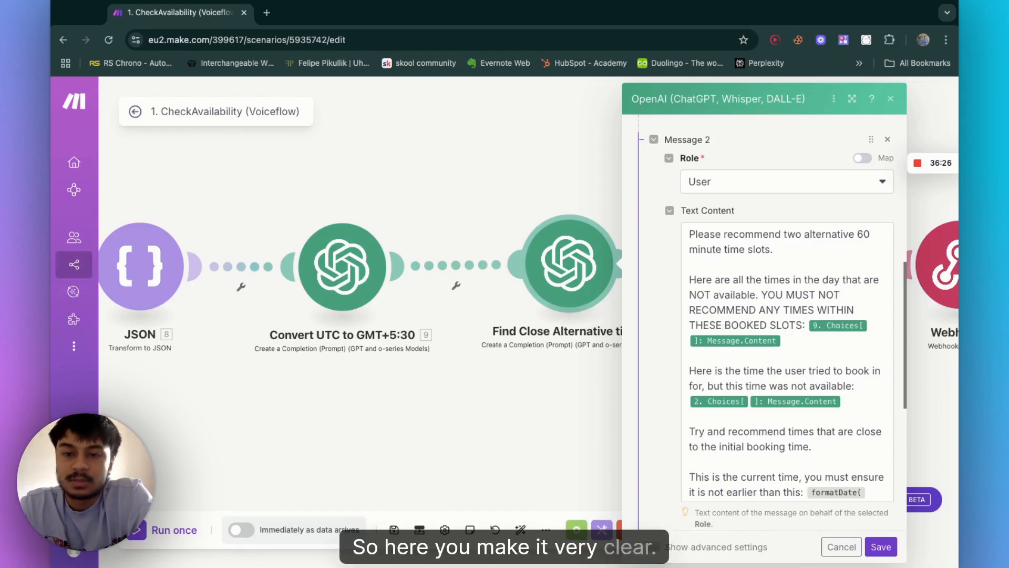
Step: Expand the date-conversion module's Choices Message output in the mapping panel and read the rest of the user prompt
{"action": "left_click_drag", "start_coordinate": [686, 280], "coordinate": [790, 281]}
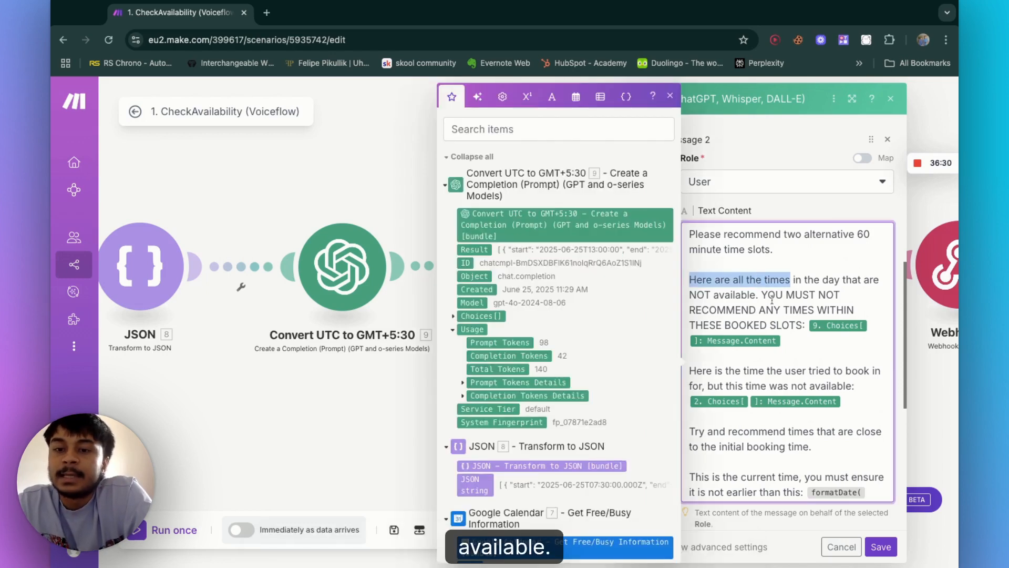
{"action": "left_click", "coordinate": [740, 324]}
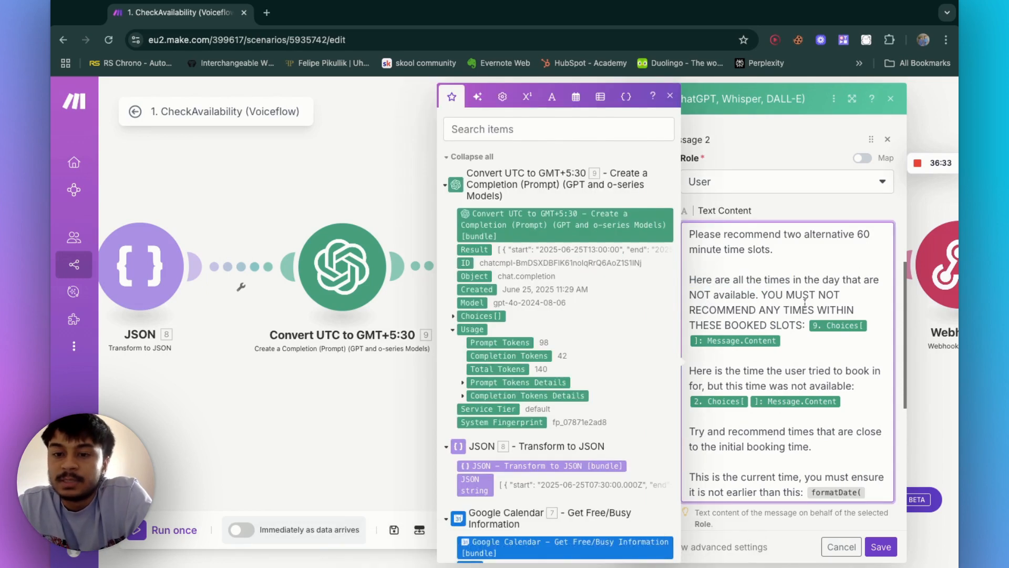
{"action": "left_click", "coordinate": [808, 310]}
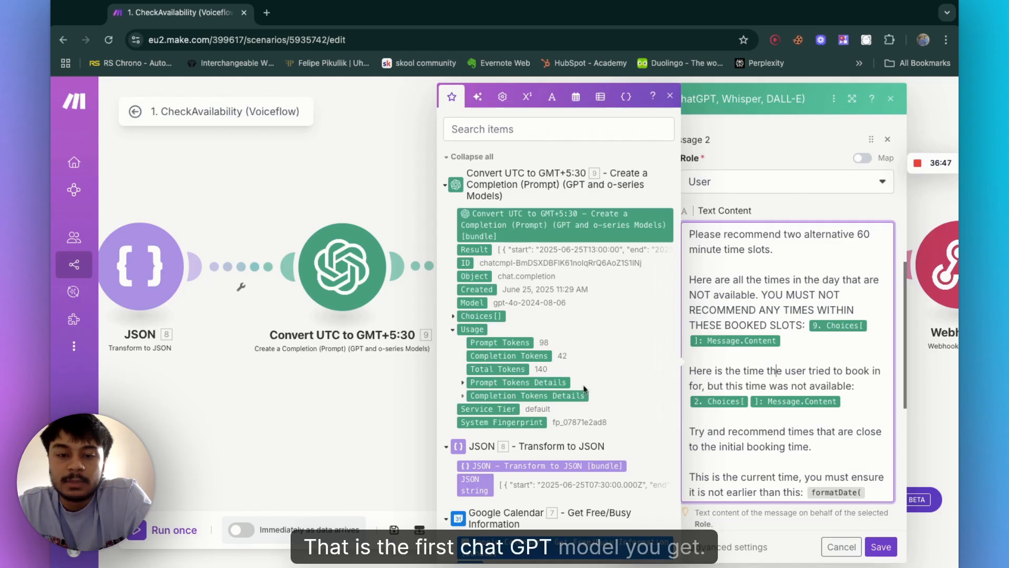
{"action": "scroll", "coordinate": [585, 389], "scroll_direction": "down", "scroll_amount": 10}
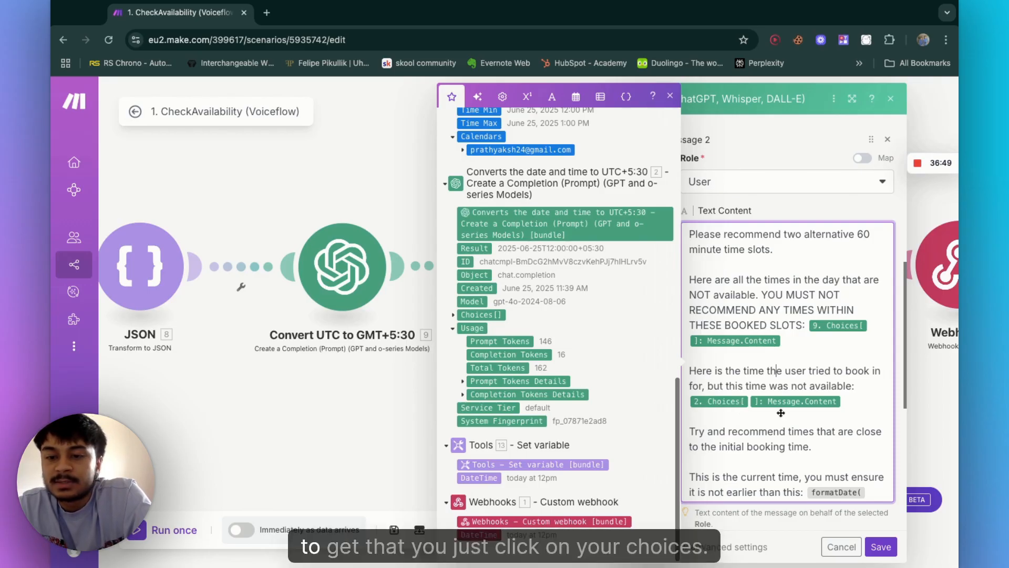
{"action": "left_click", "coordinate": [453, 316]}
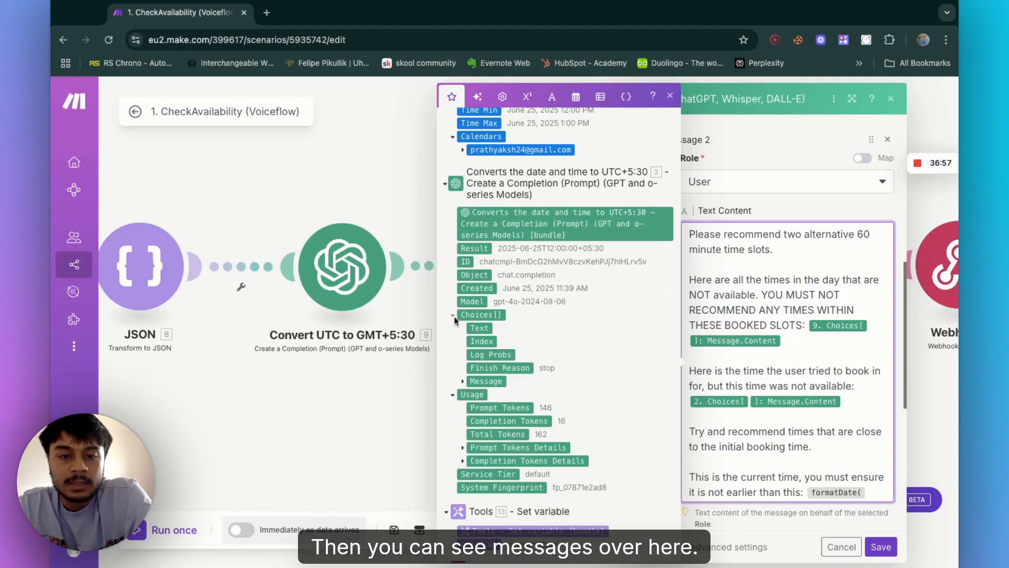
{"action": "left_click", "coordinate": [463, 382]}
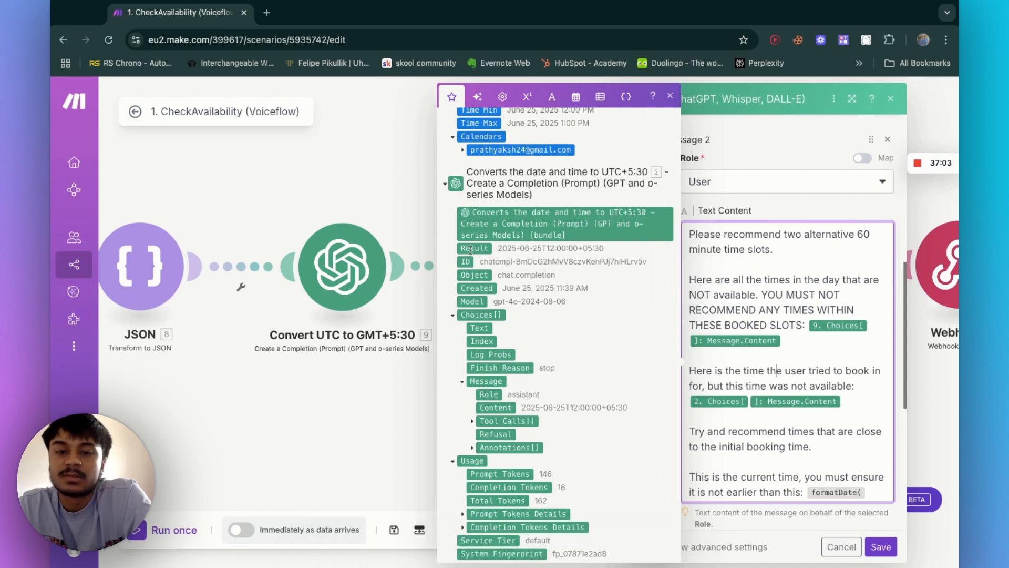
{"action": "scroll", "coordinate": [753, 393], "scroll_direction": "down", "scroll_amount": 3}
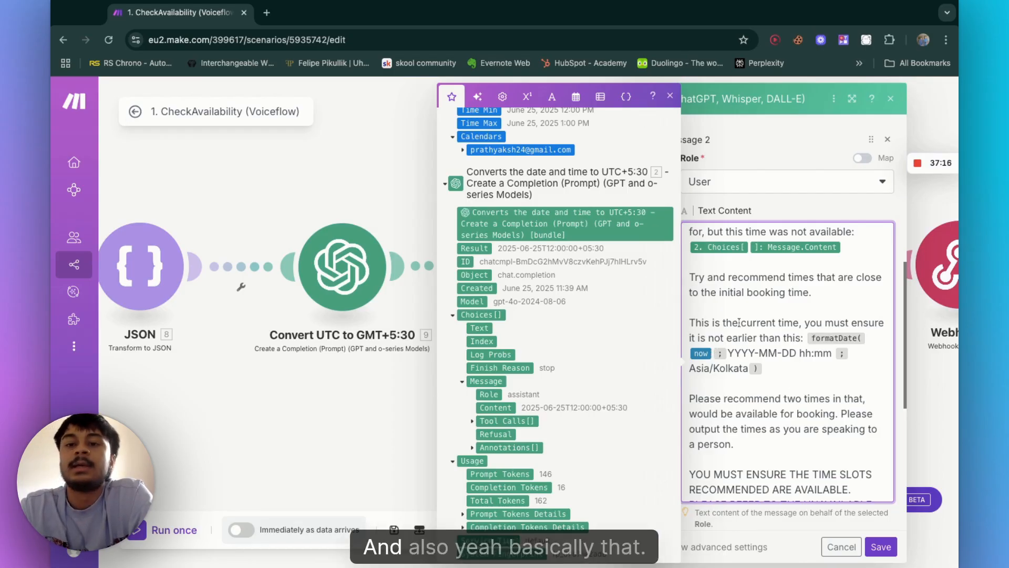
{"action": "scroll", "coordinate": [766, 402], "scroll_direction": "down", "scroll_amount": 10}
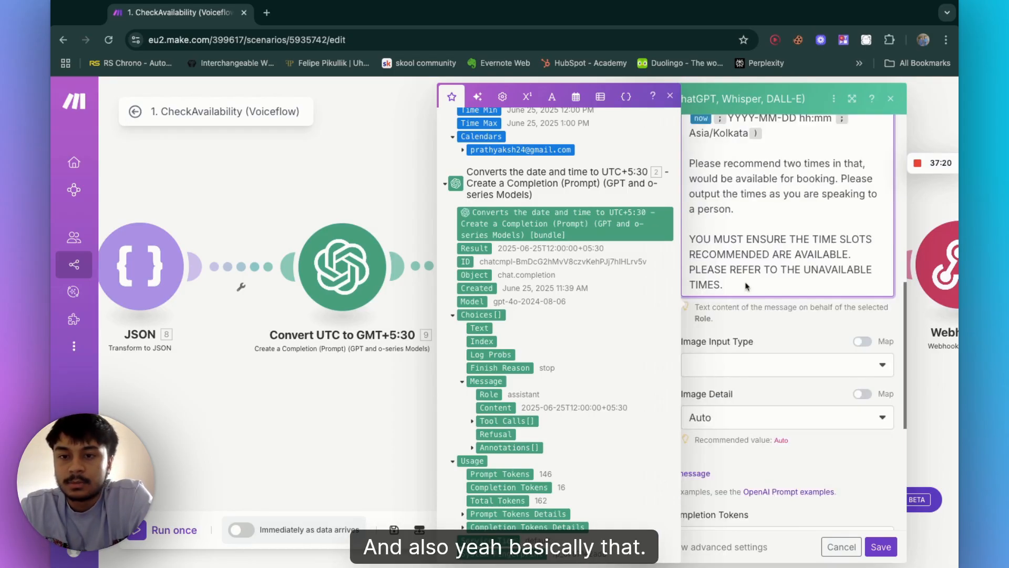
{"action": "scroll", "coordinate": [746, 284], "scroll_direction": "up", "scroll_amount": 5}
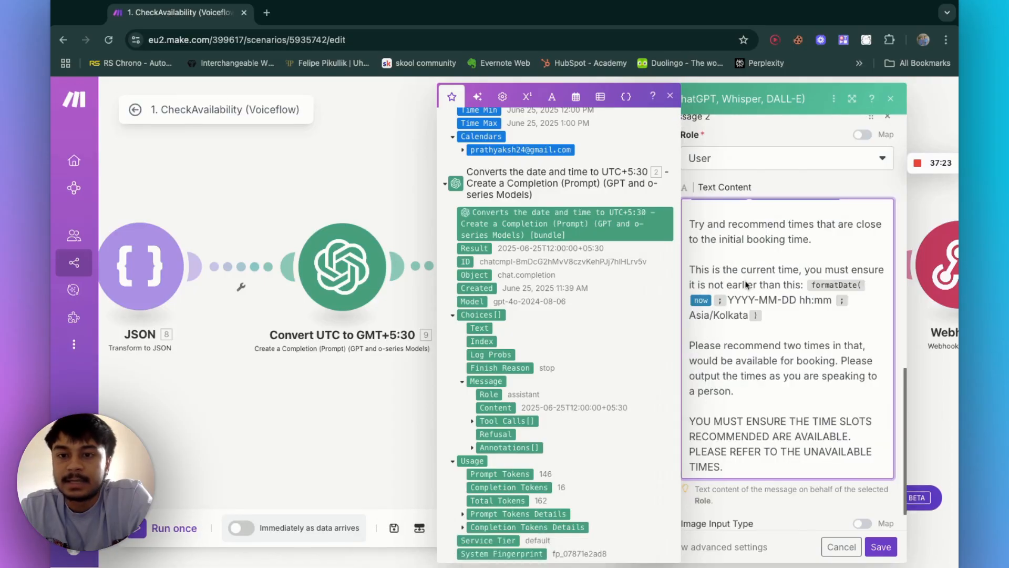
{"action": "scroll", "coordinate": [874, 442], "scroll_direction": "down", "scroll_amount": 6}
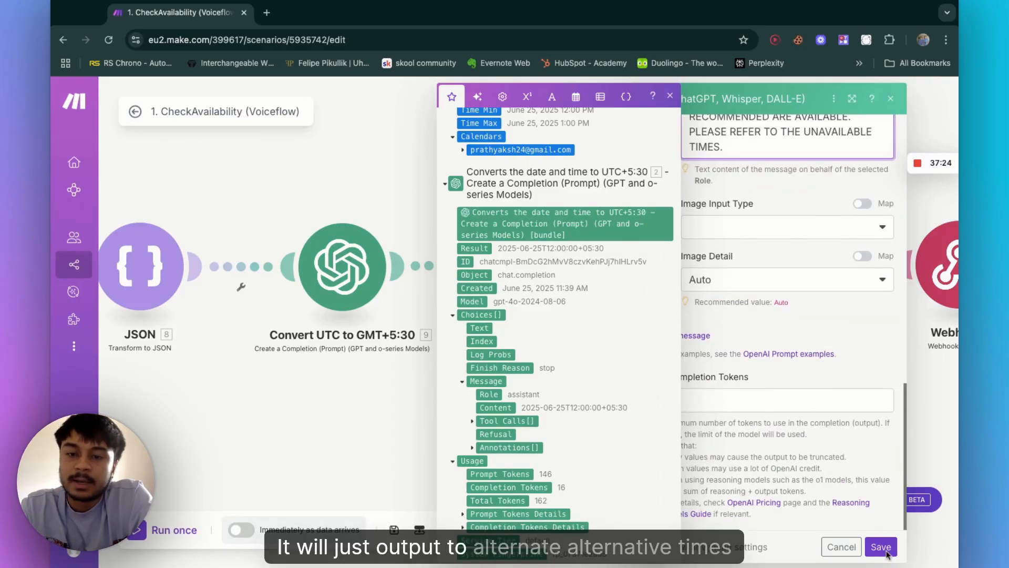
Step: Save the alternative-times module, then open the Message to the user OpenAI module and read its user and system prompts
{"action": "left_click", "coordinate": [881, 546]}
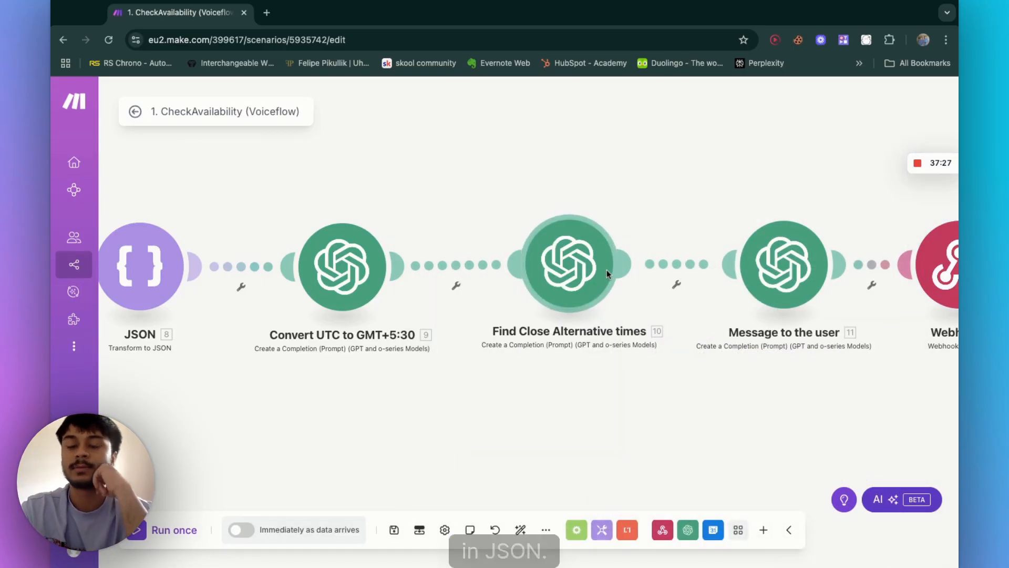
{"action": "scroll", "coordinate": [607, 270], "scroll_direction": "right", "scroll_amount": 5}
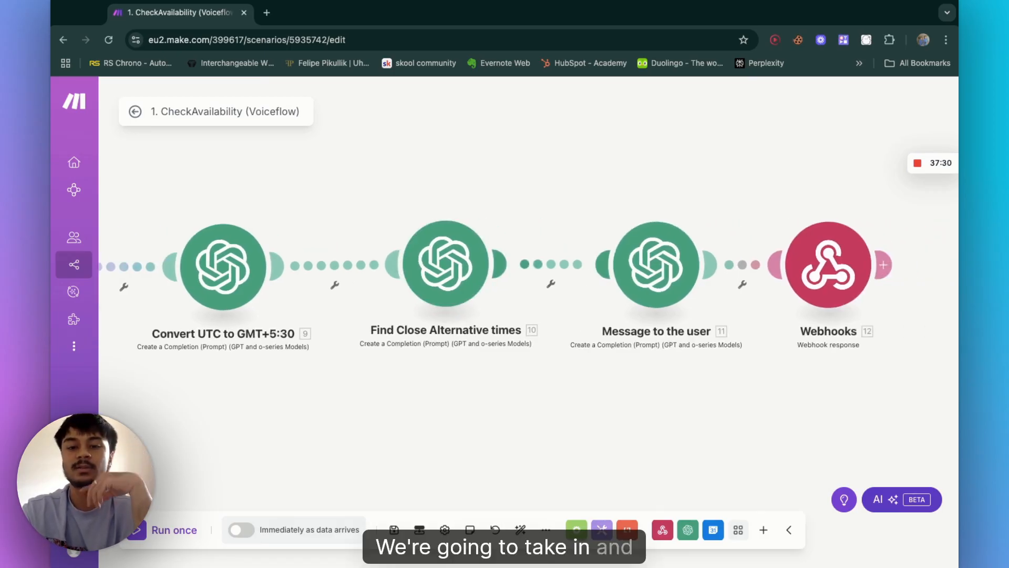
{"action": "left_click", "coordinate": [652, 268]}
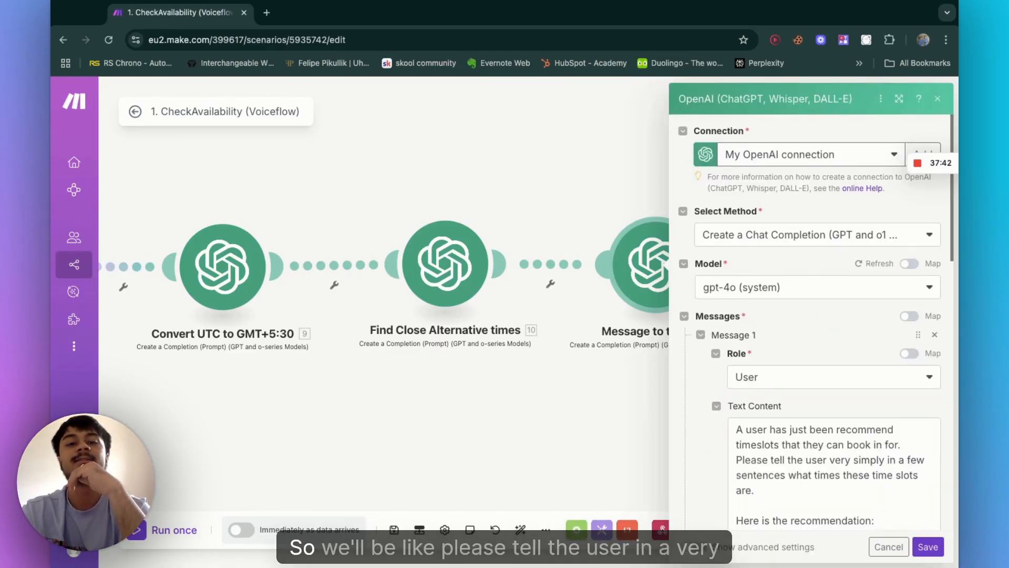
{"action": "scroll", "coordinate": [842, 313], "scroll_direction": "down", "scroll_amount": 3}
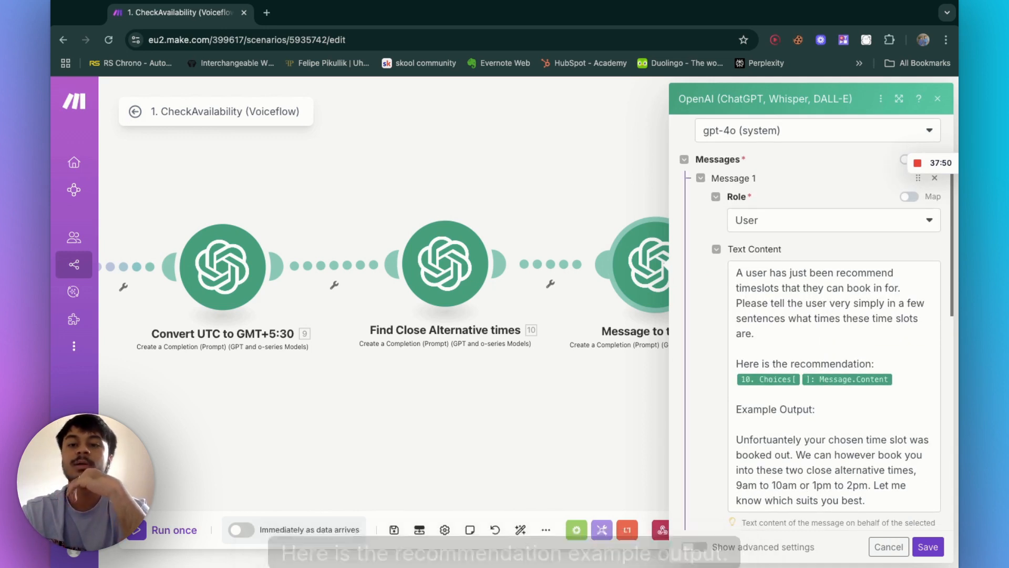
{"action": "scroll", "coordinate": [836, 347], "scroll_direction": "down", "scroll_amount": 1}
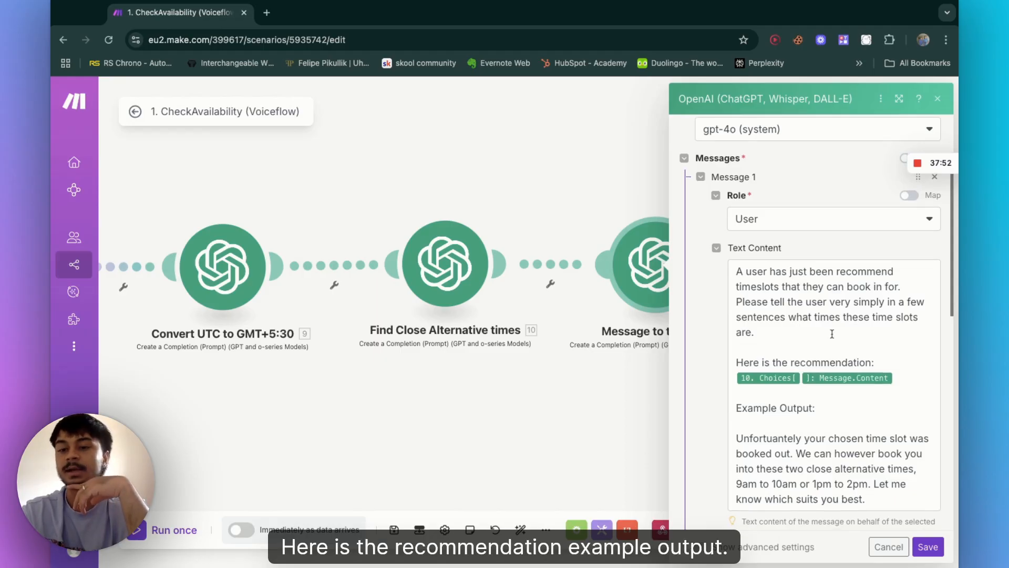
{"action": "scroll", "coordinate": [872, 426], "scroll_direction": "down", "scroll_amount": 2}
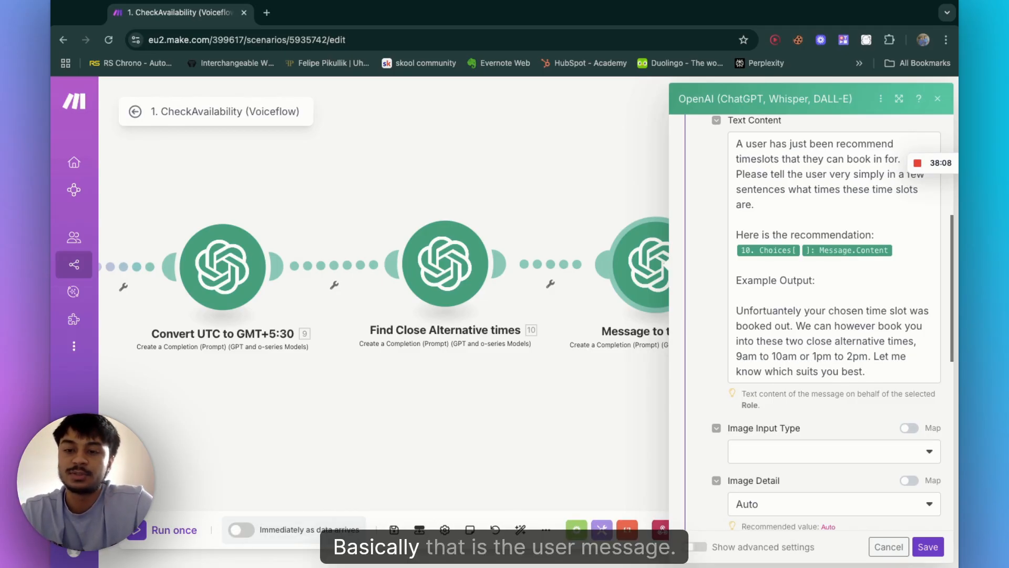
{"action": "scroll", "coordinate": [835, 368], "scroll_direction": "down", "scroll_amount": 5}
{"action": "scroll", "coordinate": [839, 400], "scroll_direction": "up", "scroll_amount": 12}
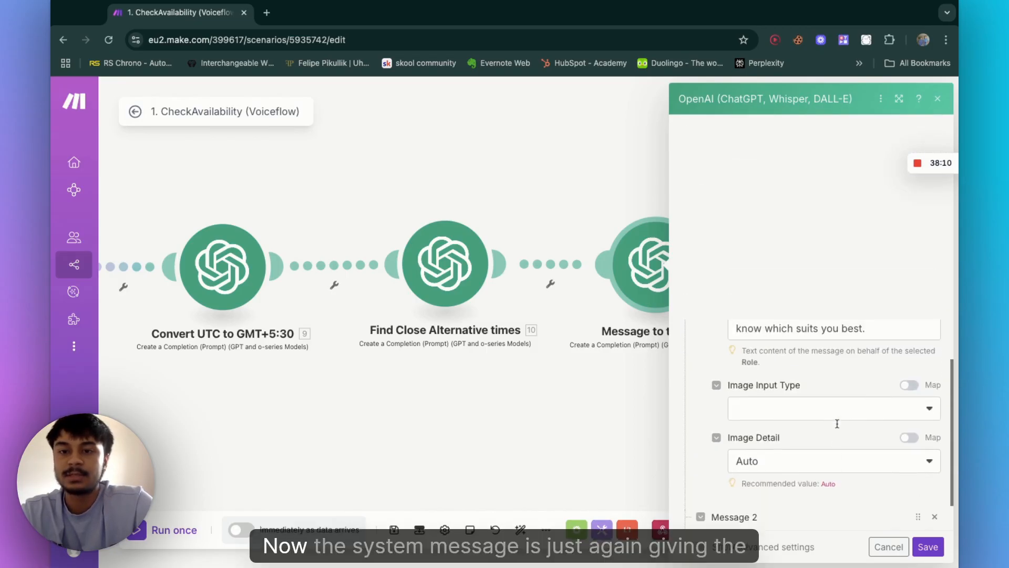
{"action": "scroll", "coordinate": [840, 329], "scroll_direction": "down", "scroll_amount": 3}
{"action": "left_click", "coordinate": [840, 327]}
{"action": "scroll", "coordinate": [840, 327], "scroll_direction": "down", "scroll_amount": 7}
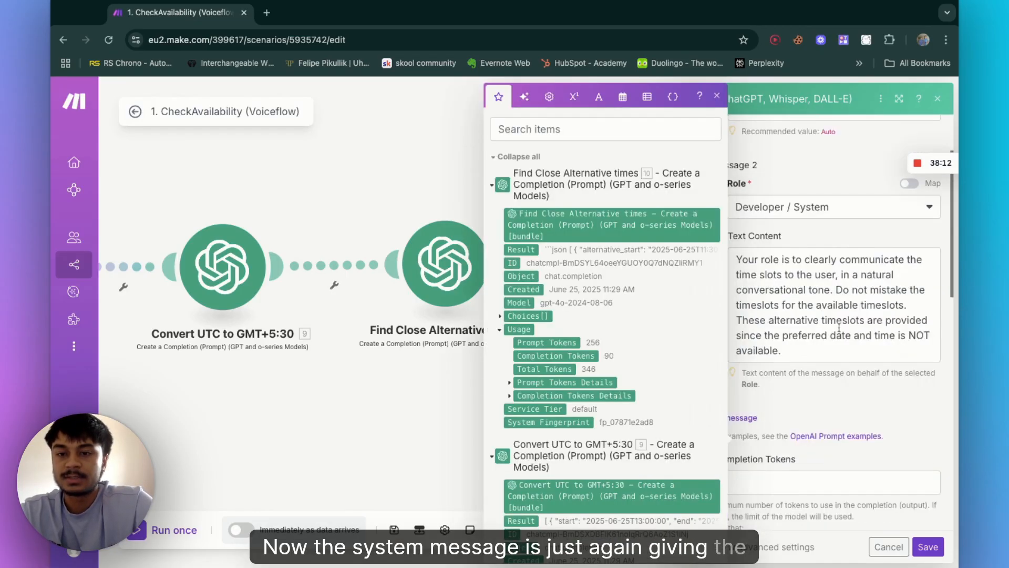
{"action": "scroll", "coordinate": [820, 326], "scroll_direction": "up", "scroll_amount": 1}
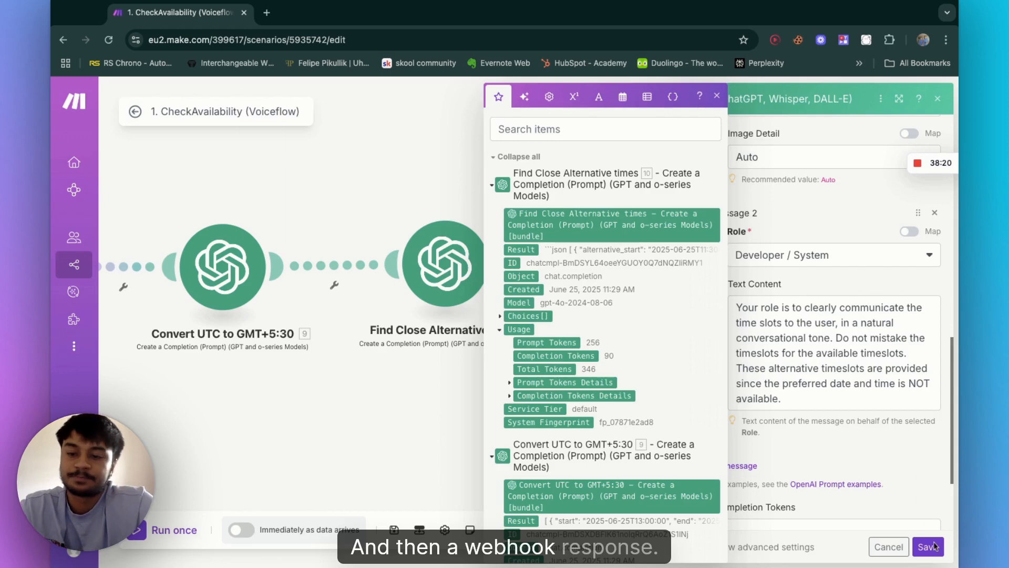
{"action": "key", "text": "Escape"}
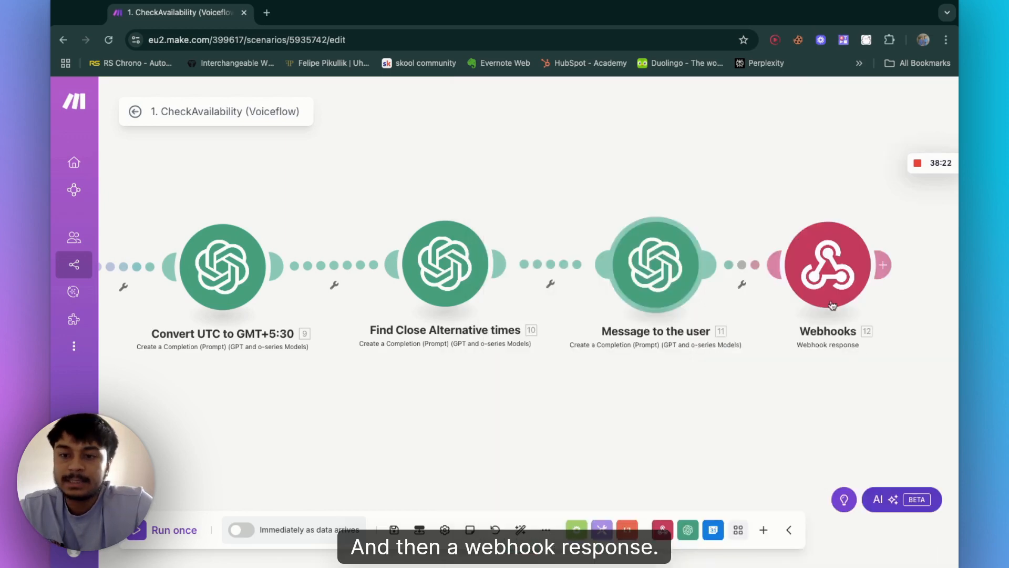
Step: Open the Webhook response module and inspect the Result key in its JSON body and its custom header
{"action": "left_click", "coordinate": [830, 299]}
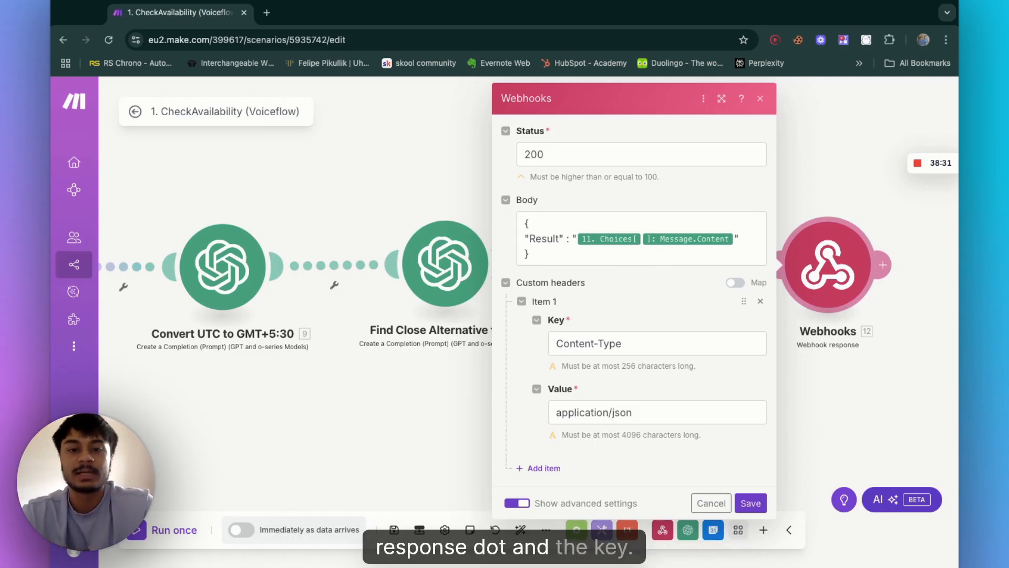
{"action": "left_click_drag", "start_coordinate": [529, 241], "coordinate": [562, 241]}
{"action": "left_click", "coordinate": [561, 241]}
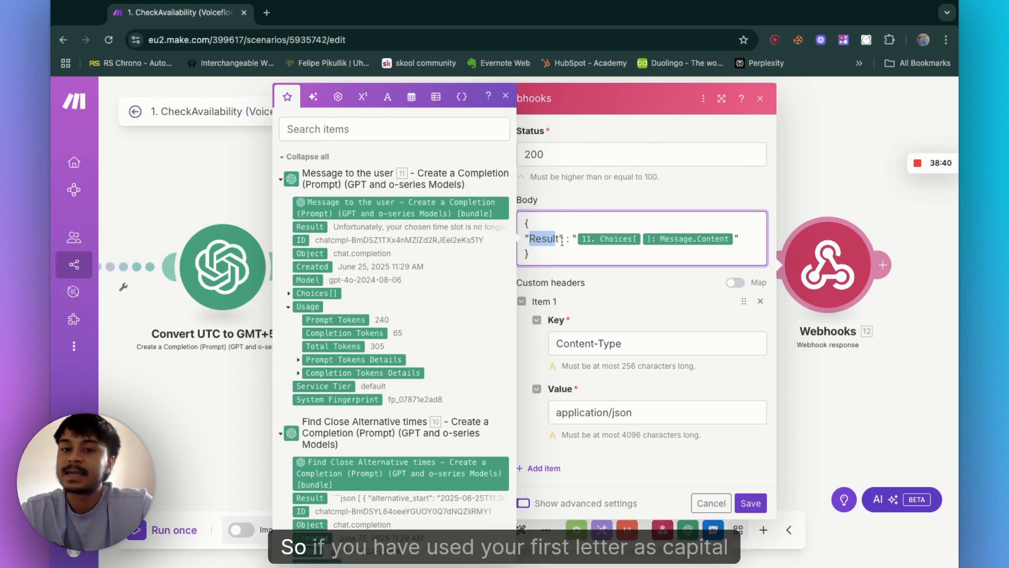
{"action": "left_click", "coordinate": [536, 239]}
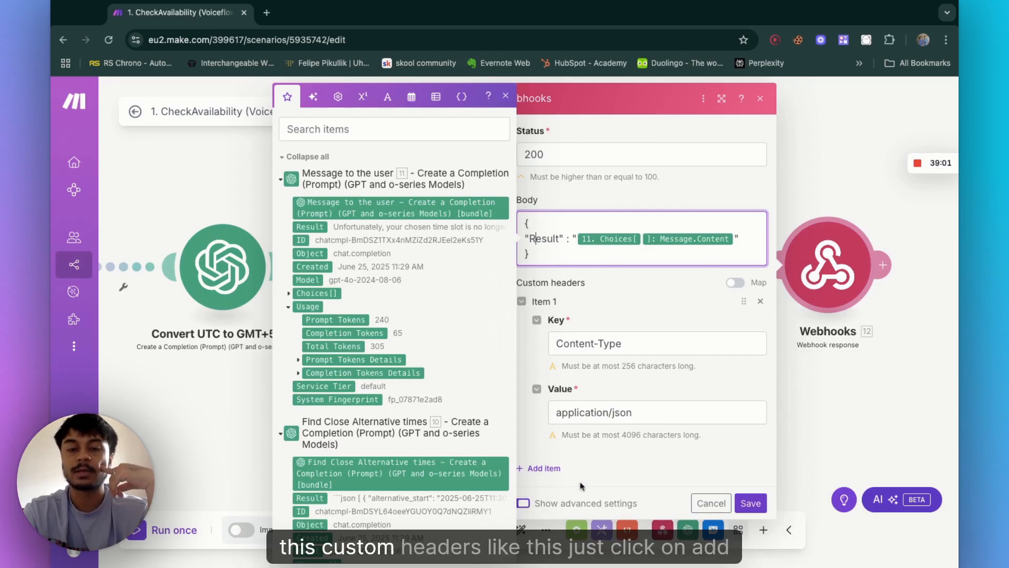
{"action": "left_click", "coordinate": [549, 500]}
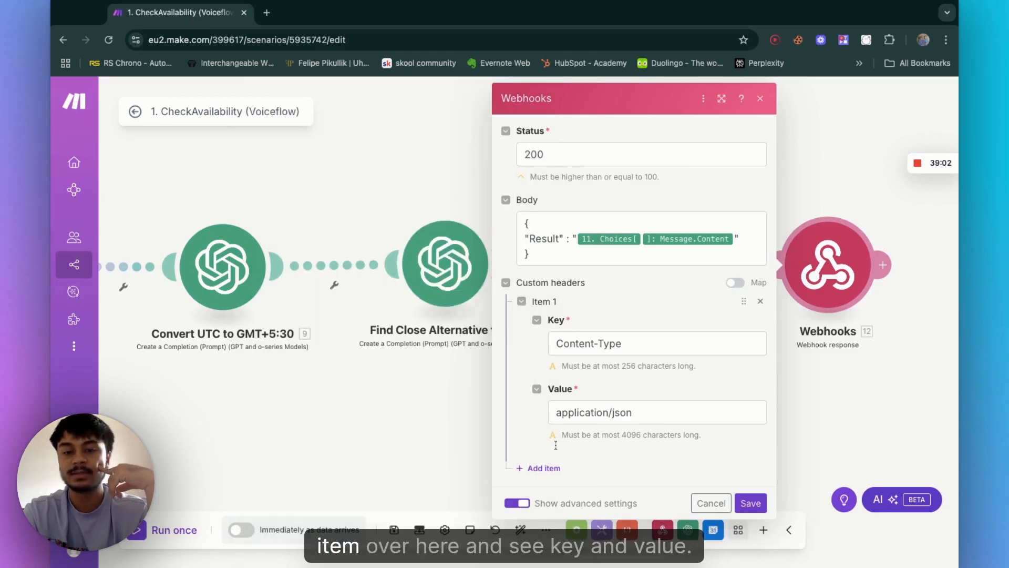
{"action": "left_click", "coordinate": [542, 468]}
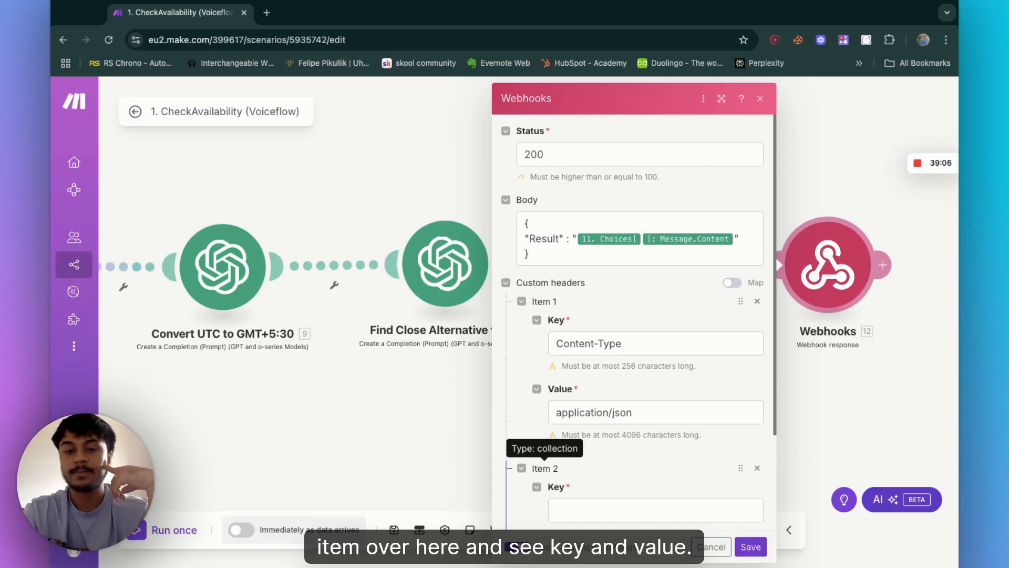
{"action": "scroll", "coordinate": [544, 468], "scroll_direction": "down", "scroll_amount": 2}
{"action": "left_click", "coordinate": [593, 423]}
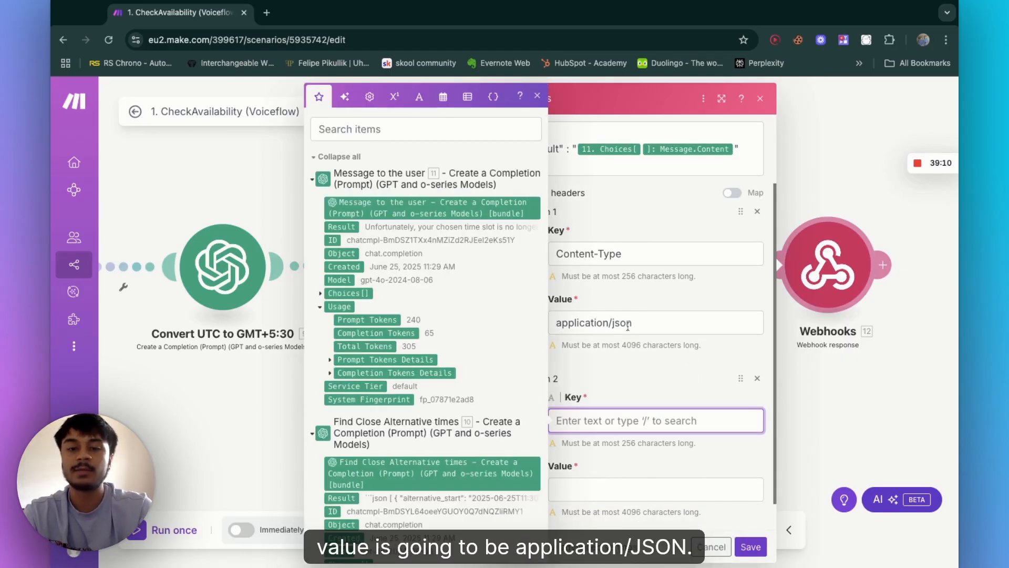
{"action": "scroll", "coordinate": [627, 400], "scroll_direction": "down", "scroll_amount": 1}
{"action": "left_click", "coordinate": [757, 344]}
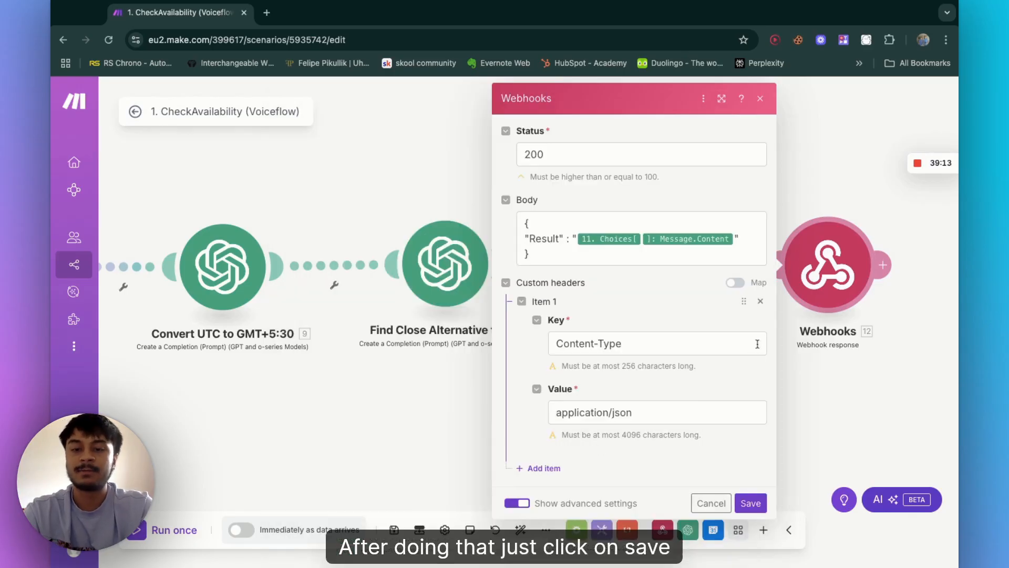
Step: Save the Webhook response module and the whole CheckAvailability scenario
{"action": "left_click", "coordinate": [750, 503]}
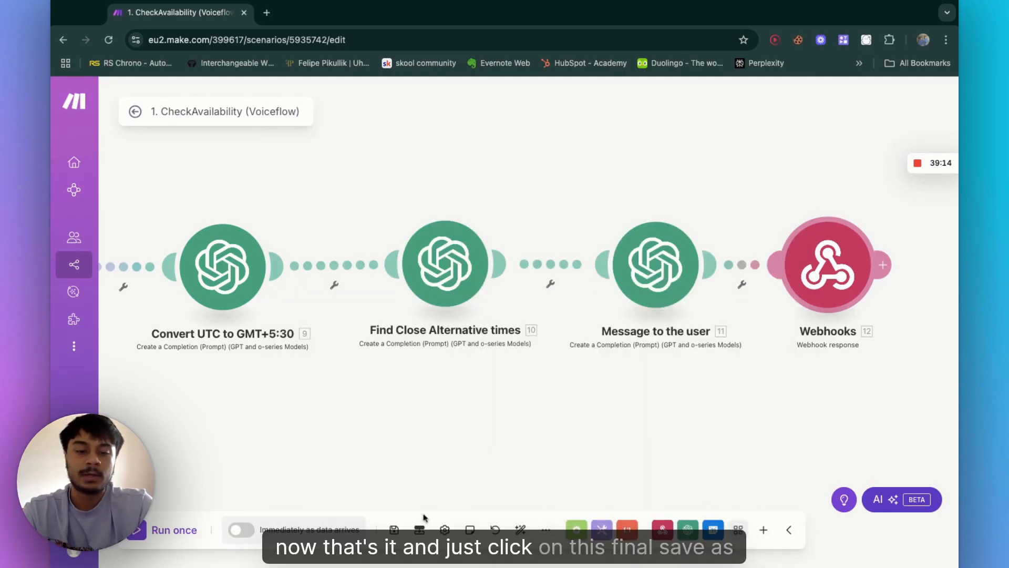
{"action": "left_click", "coordinate": [394, 529]}
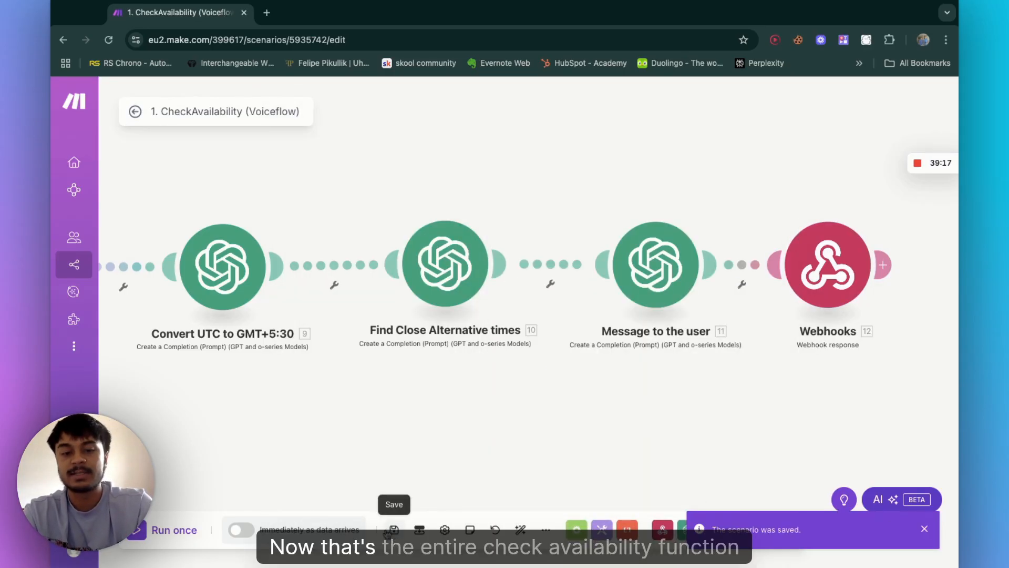
Step: Review the complete CheckAvailability scenario layout, then go back to the scenario list
{"action": "scroll", "coordinate": [523, 394], "scroll_direction": "down", "scroll_amount": 5}
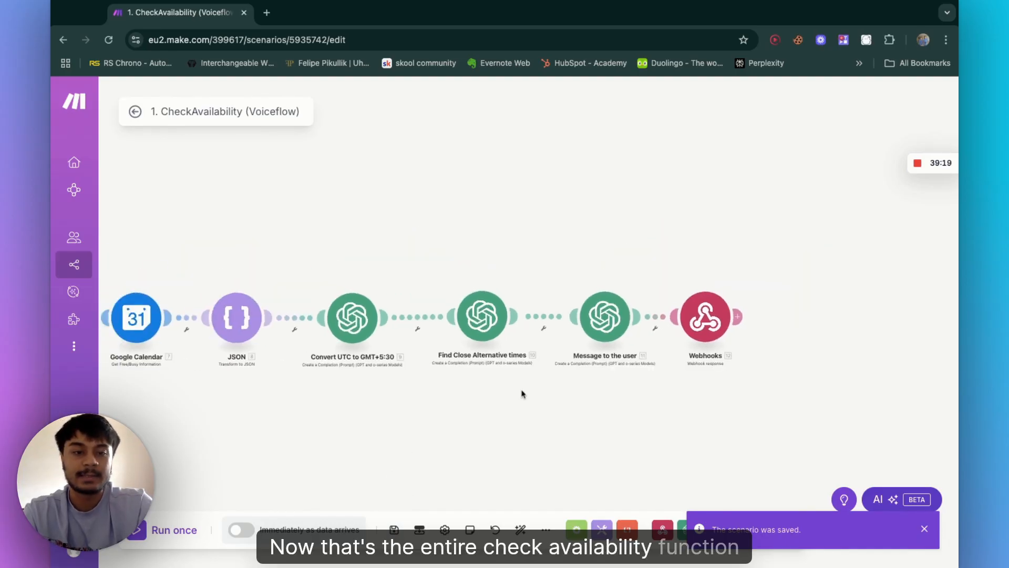
{"action": "scroll", "coordinate": [523, 393], "scroll_direction": "down", "scroll_amount": 4}
{"action": "scroll", "coordinate": [309, 384], "scroll_direction": "left", "scroll_amount": 3}
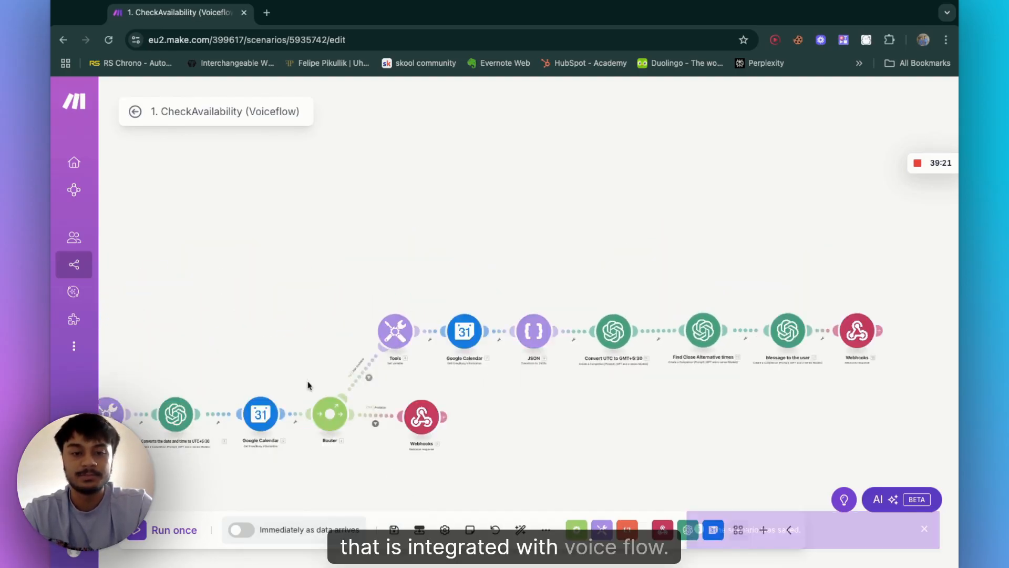
{"action": "scroll", "coordinate": [309, 384], "scroll_direction": "left", "scroll_amount": 2}
{"action": "scroll", "coordinate": [370, 350], "scroll_direction": "up", "scroll_amount": 3}
{"action": "scroll", "coordinate": [370, 263], "scroll_direction": "down", "scroll_amount": 5}
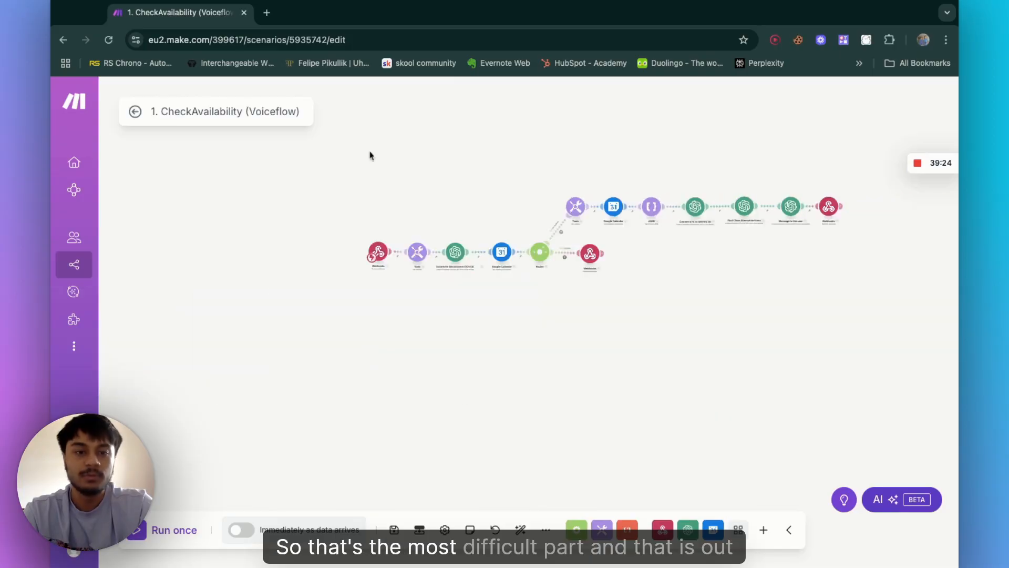
{"action": "scroll", "coordinate": [370, 153], "scroll_direction": "up", "scroll_amount": 4}
{"action": "left_click", "coordinate": [136, 112]}
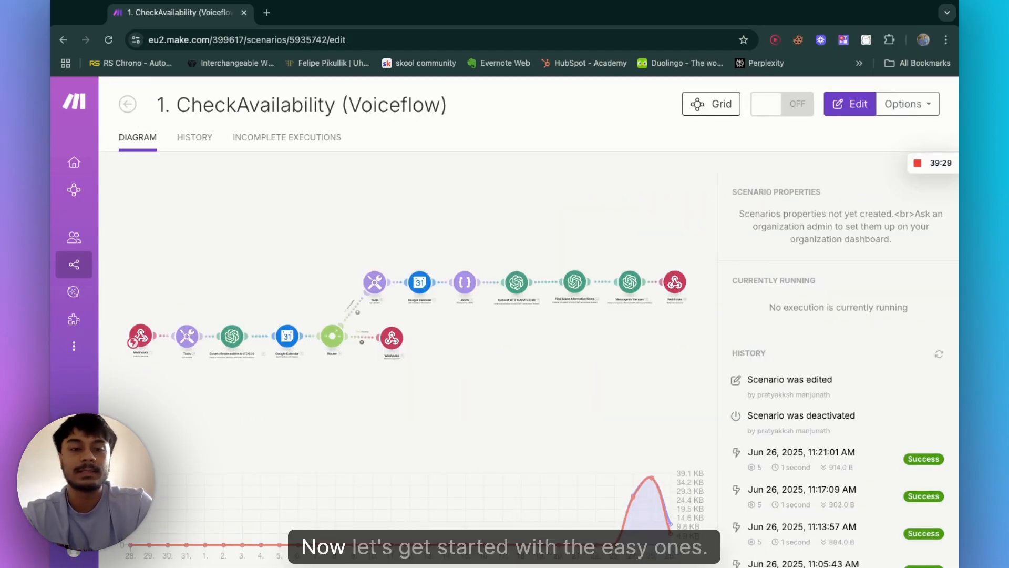
{"action": "left_click", "coordinate": [126, 106]}
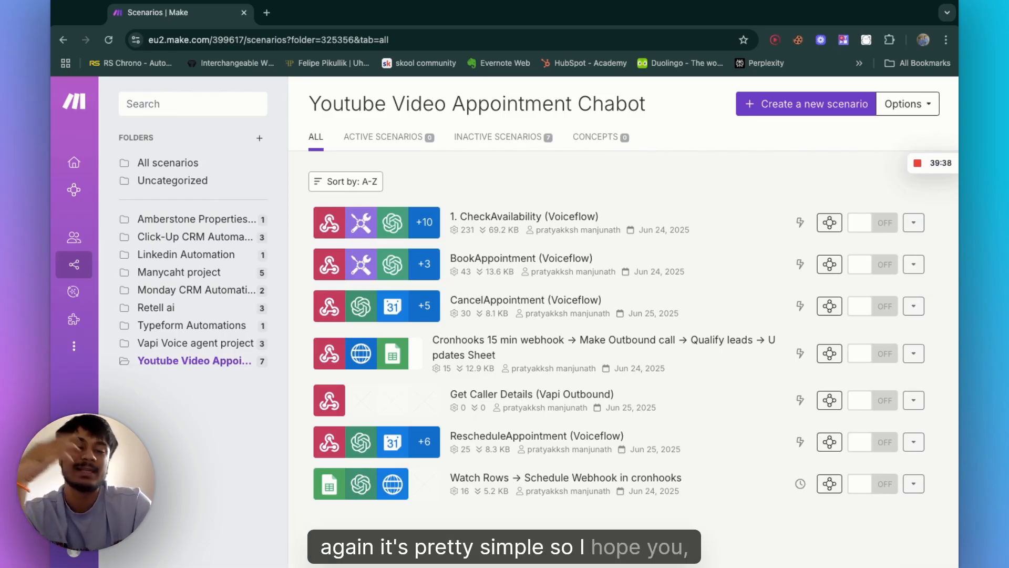
Step: Open the BookAppointment (Voiceflow) scenario and view its chain of modules
{"action": "left_click", "coordinate": [380, 279]}
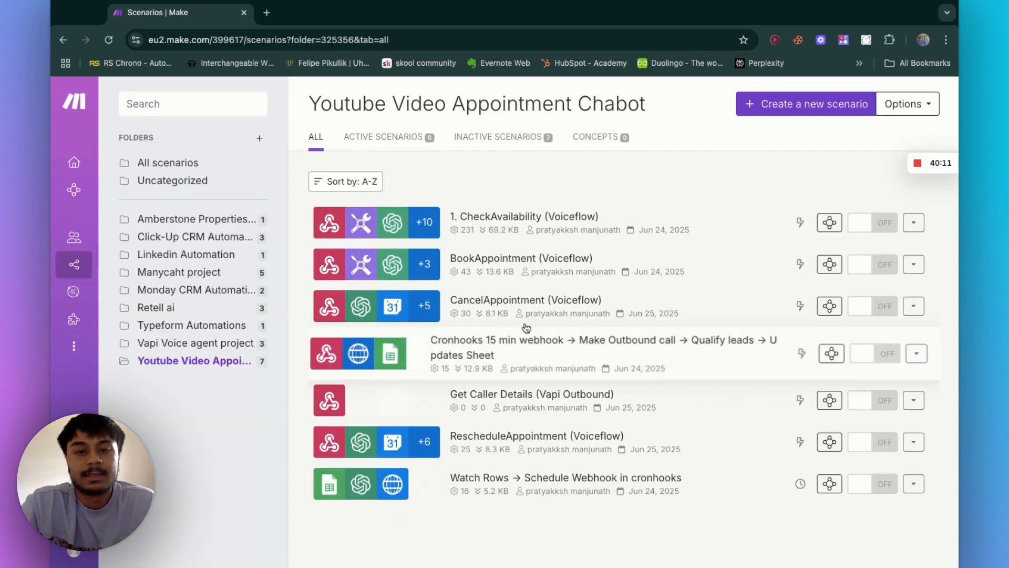
{"action": "left_click", "coordinate": [518, 272]}
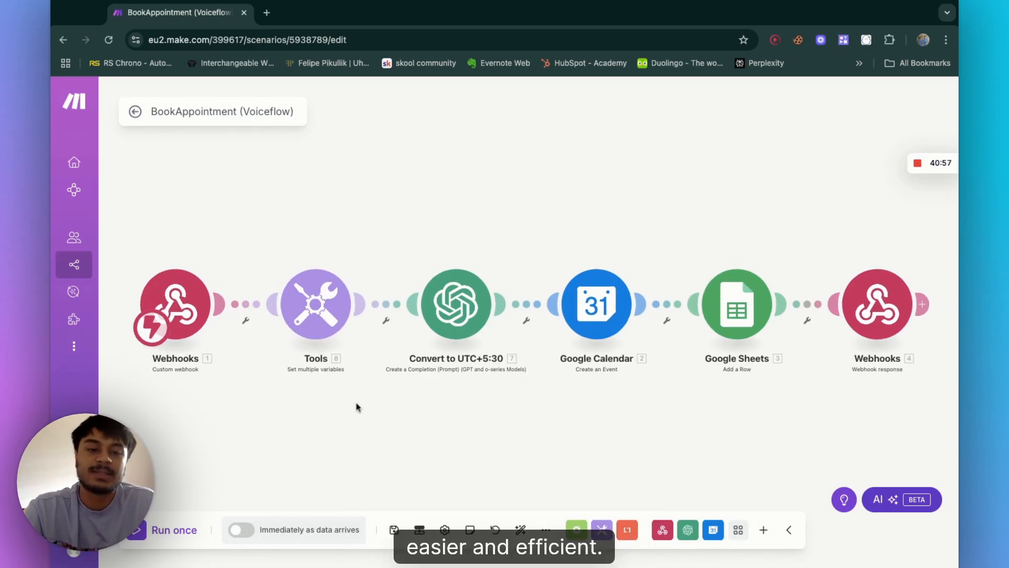
{"action": "scroll", "coordinate": [356, 407], "scroll_direction": "right", "scroll_amount": 1}
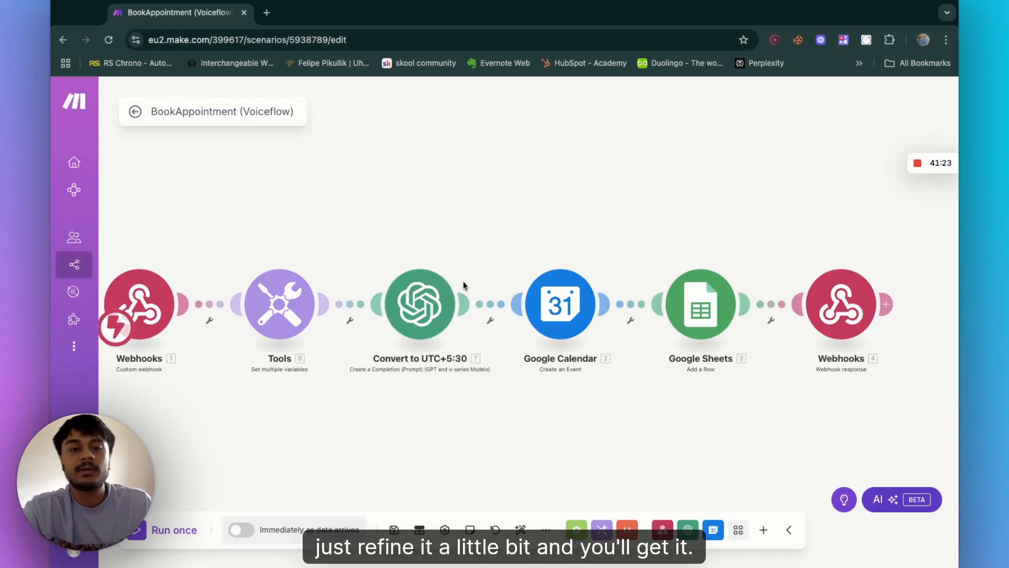
{"action": "scroll", "coordinate": [272, 126], "scroll_direction": "right", "scroll_amount": 2}
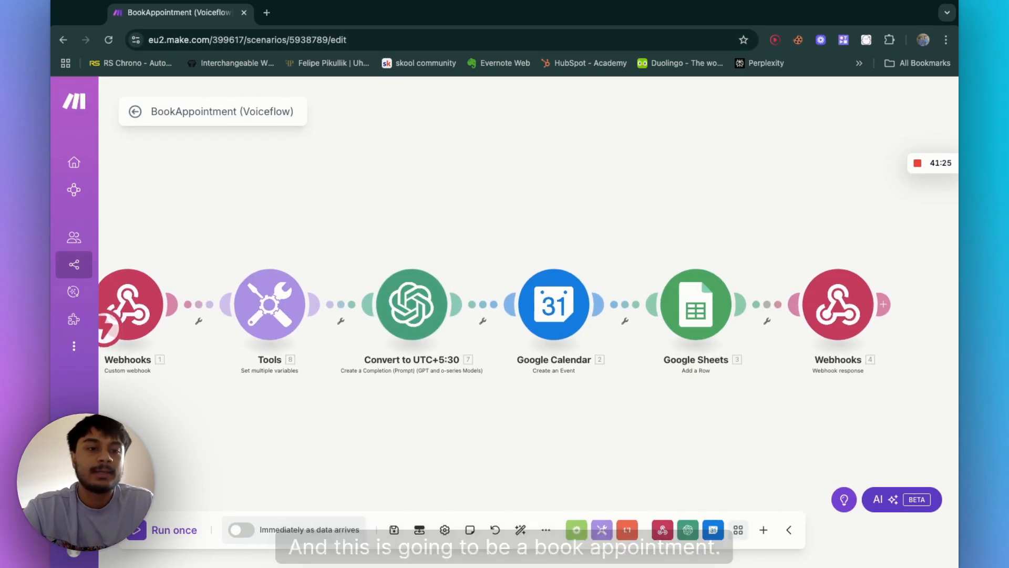
{"action": "scroll", "coordinate": [447, 200], "scroll_direction": "right", "scroll_amount": 2}
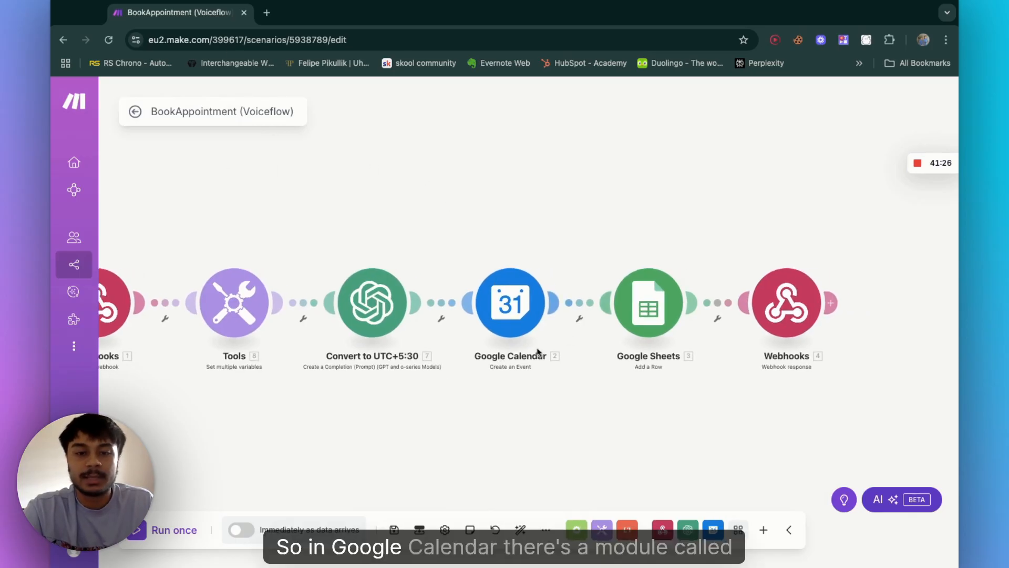
Step: Open the Google Calendar Create an Event module, inspect its event name, start date, end date and description mappings, and save it
{"action": "left_click", "coordinate": [521, 313]}
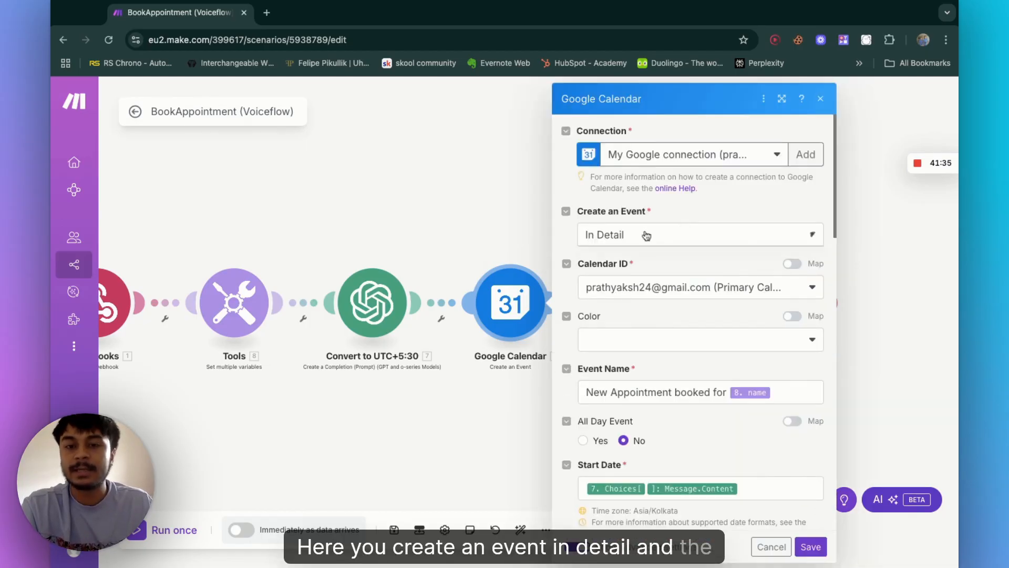
{"action": "left_click", "coordinate": [646, 235]}
{"action": "left_click", "coordinate": [635, 283]}
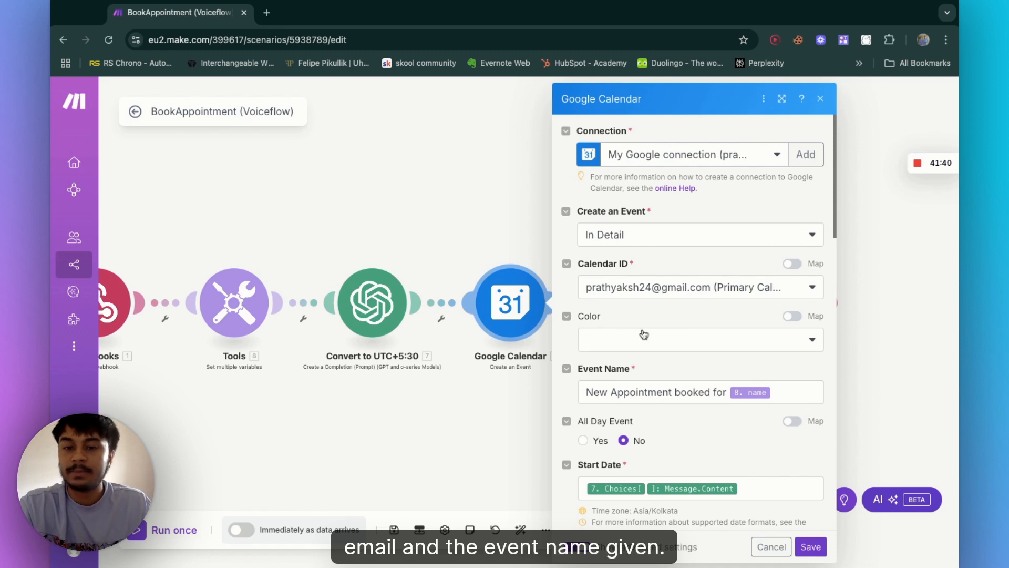
{"action": "scroll", "coordinate": [643, 334], "scroll_direction": "down", "scroll_amount": 2}
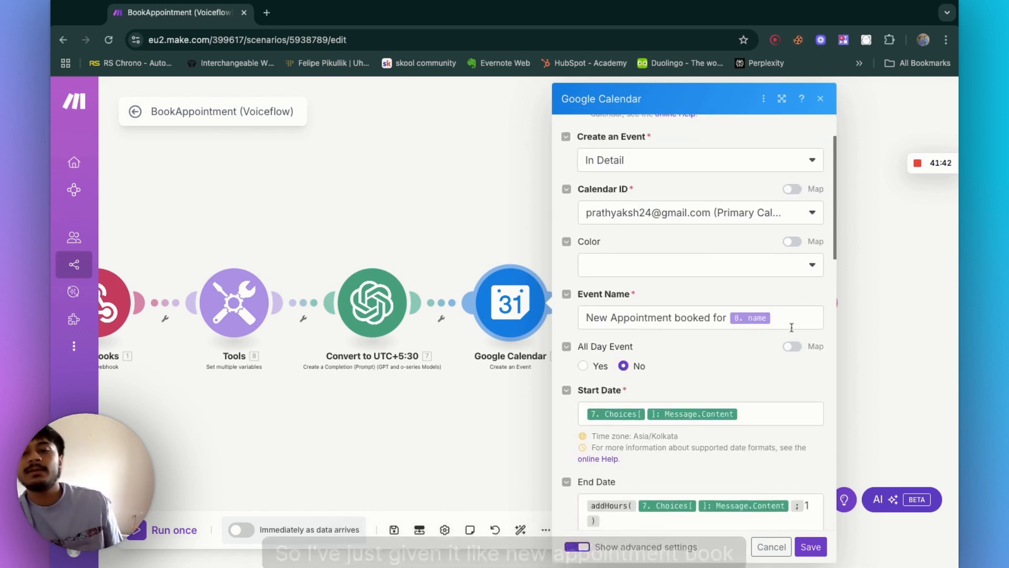
{"action": "left_click", "coordinate": [792, 327]}
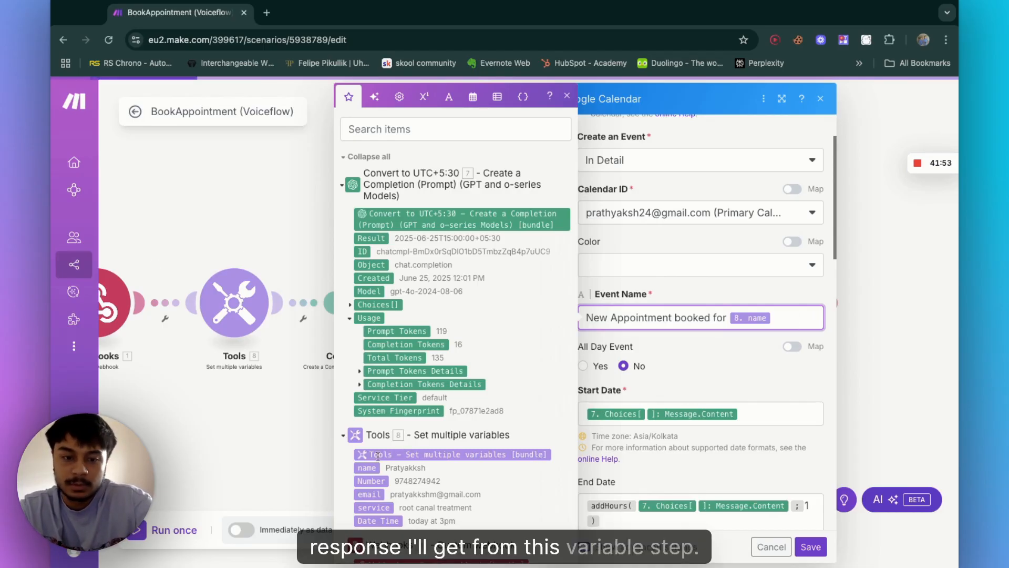
{"action": "scroll", "coordinate": [520, 420], "scroll_direction": "down", "scroll_amount": 2}
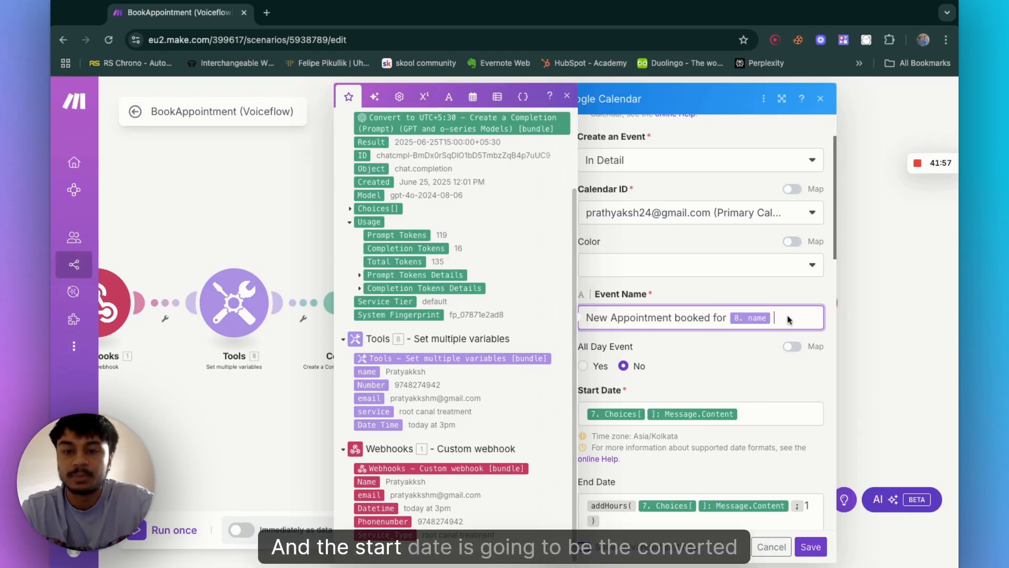
{"action": "left_click", "coordinate": [745, 414]}
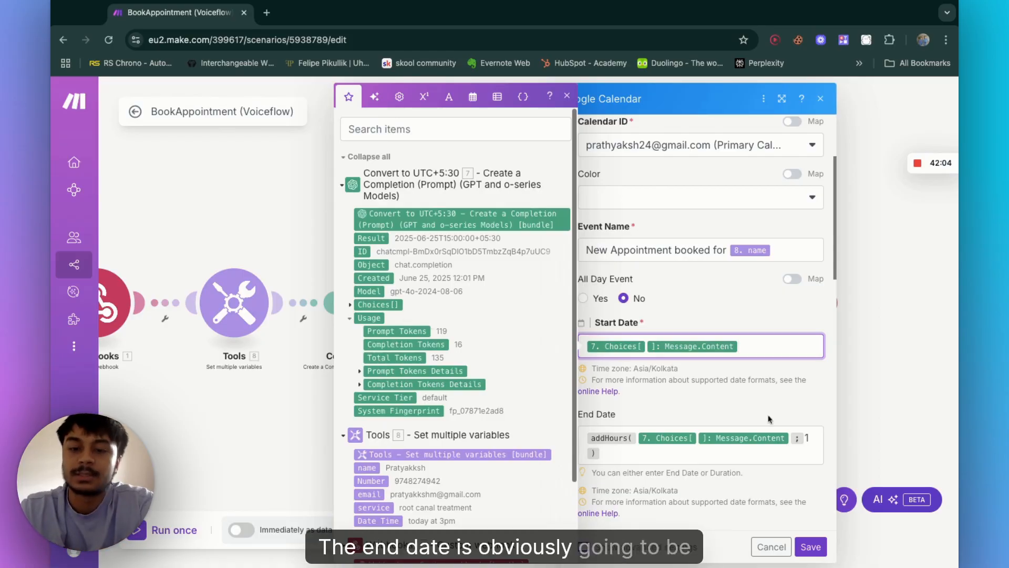
{"action": "left_click", "coordinate": [642, 453]}
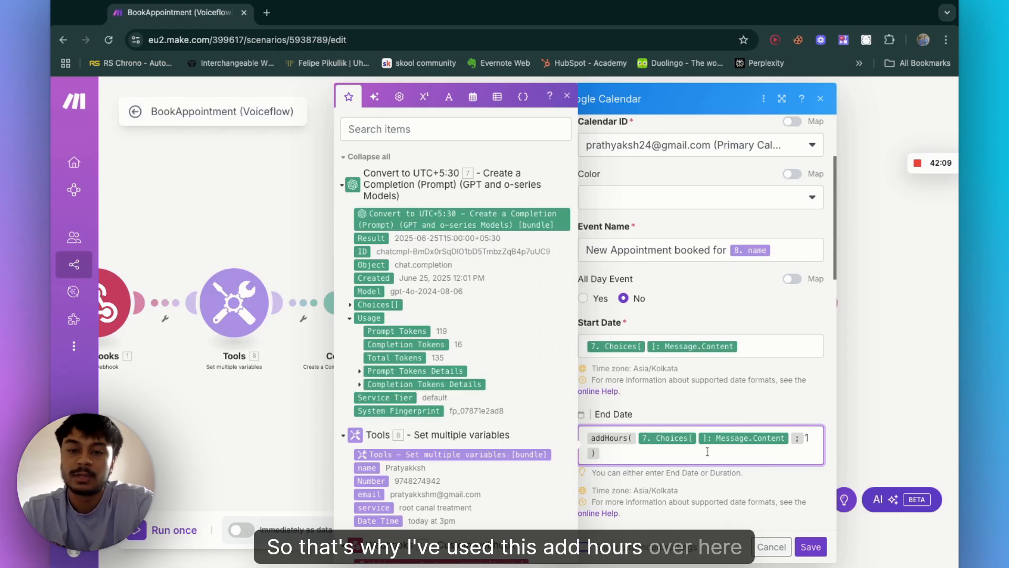
{"action": "scroll", "coordinate": [638, 442], "scroll_direction": "down", "scroll_amount": 7}
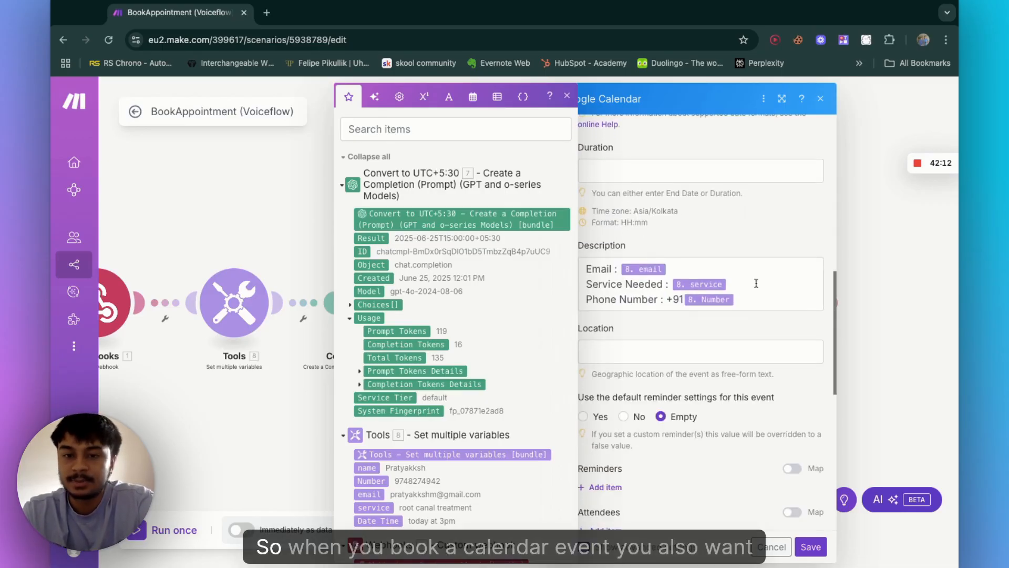
{"action": "left_click", "coordinate": [625, 279]}
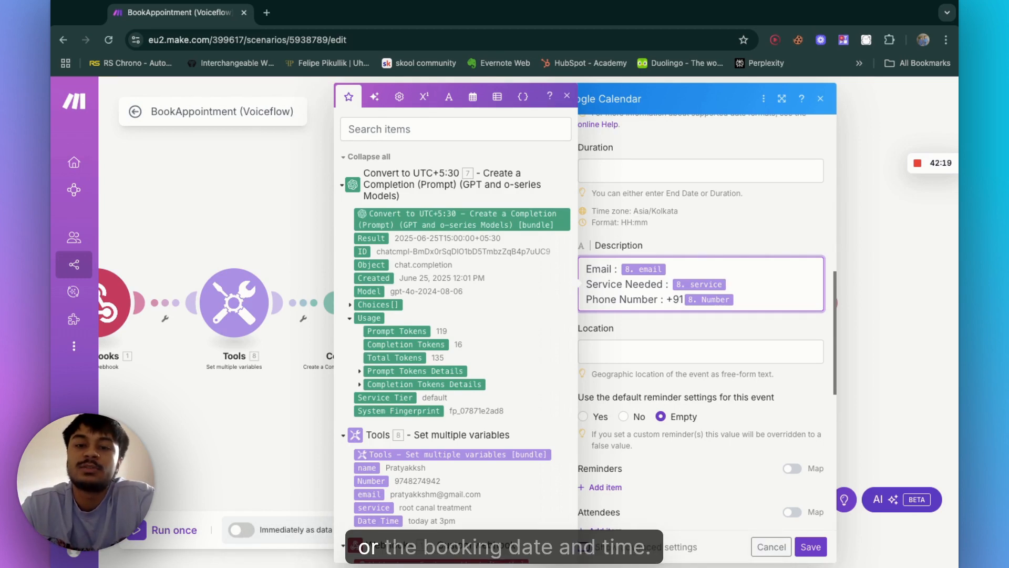
{"action": "scroll", "coordinate": [800, 309], "scroll_direction": "up", "scroll_amount": 6}
{"action": "scroll", "coordinate": [800, 309], "scroll_direction": "down", "scroll_amount": 6}
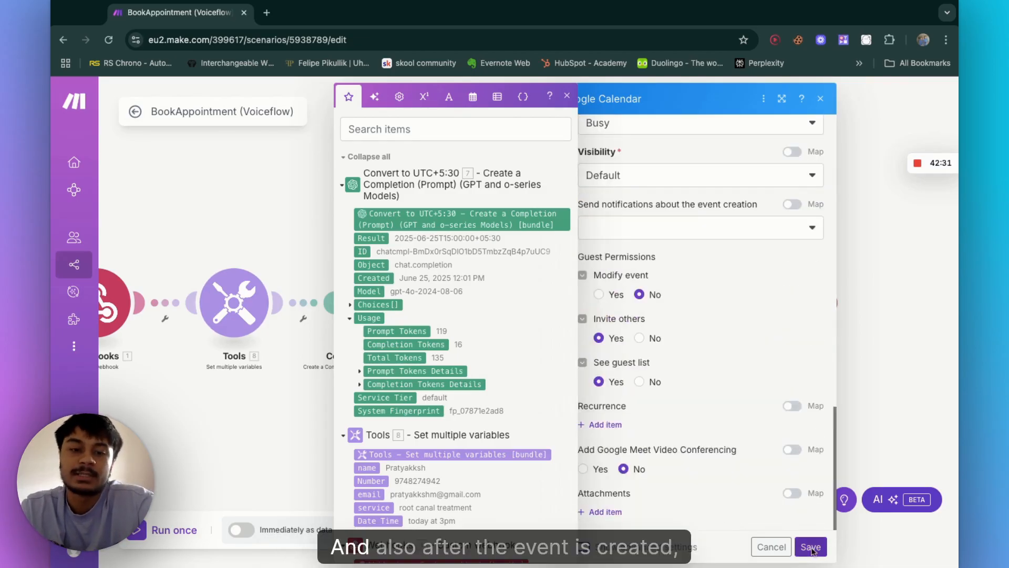
{"action": "left_click", "coordinate": [811, 547]}
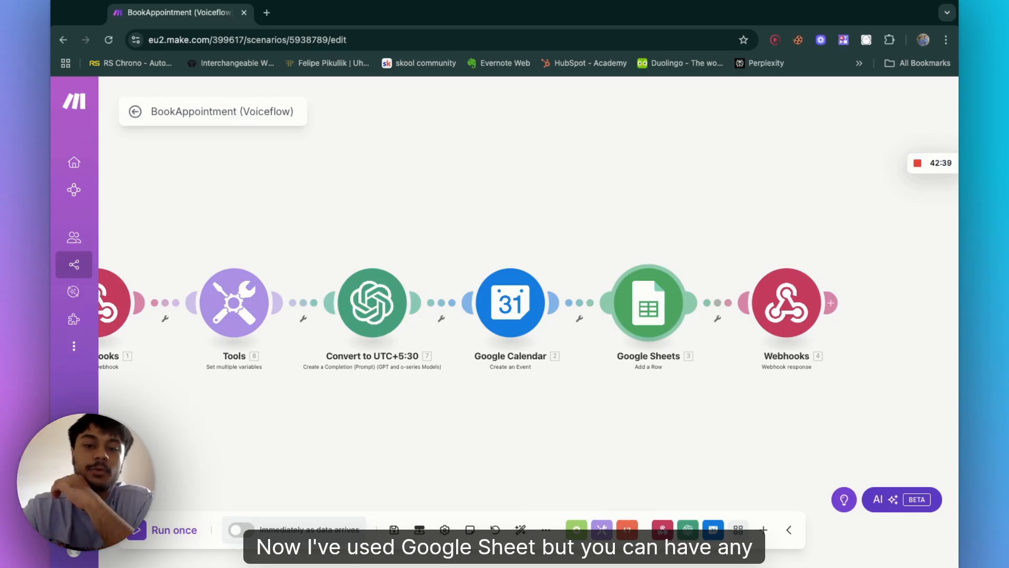
Step: Open the Google Sheets Add a Row module, then open the Dental Appointment Database spreadsheet in a new browser tab
{"action": "left_click", "coordinate": [651, 309]}
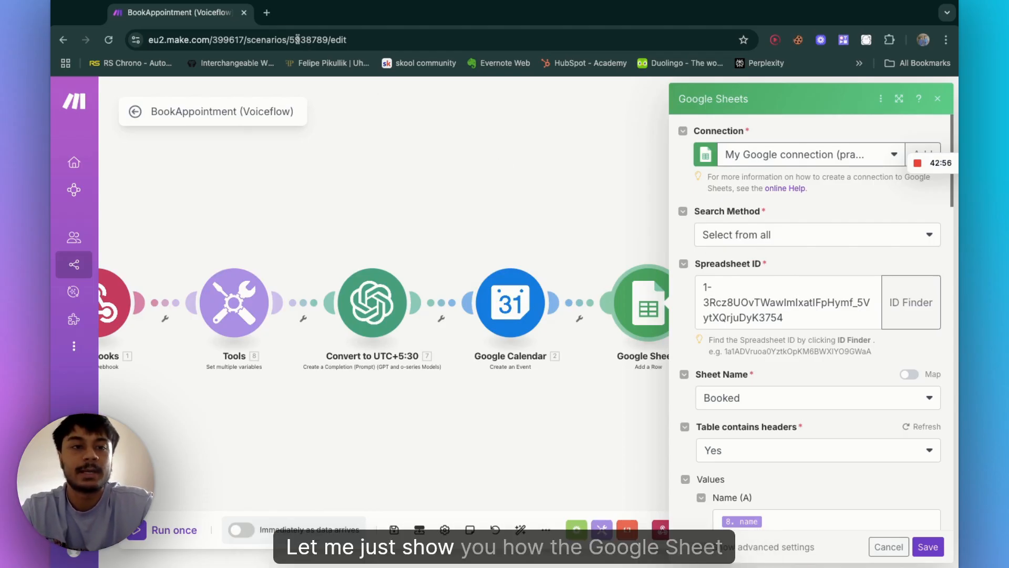
{"action": "key", "text": "super+t"}
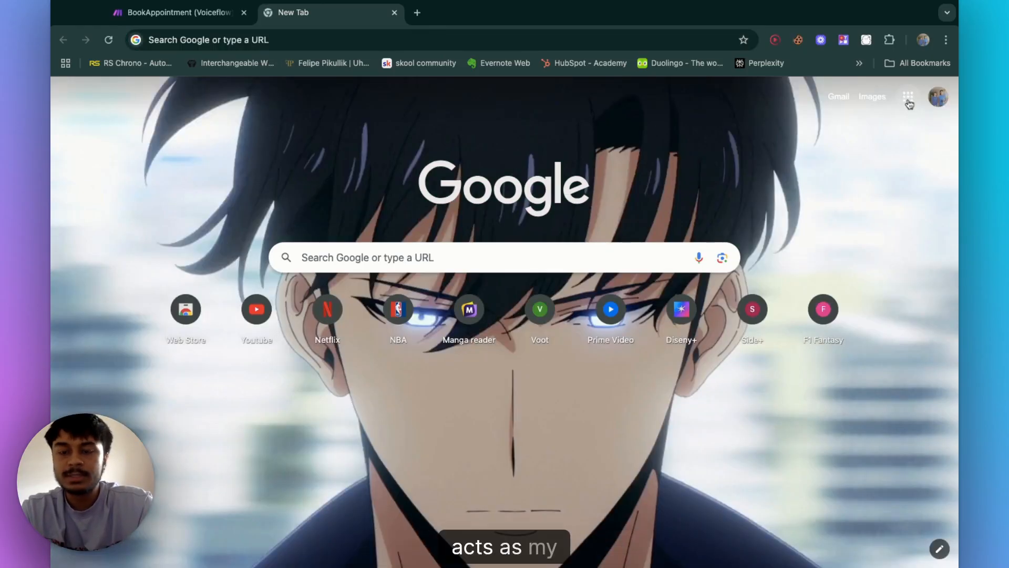
{"action": "left_click", "coordinate": [910, 97]}
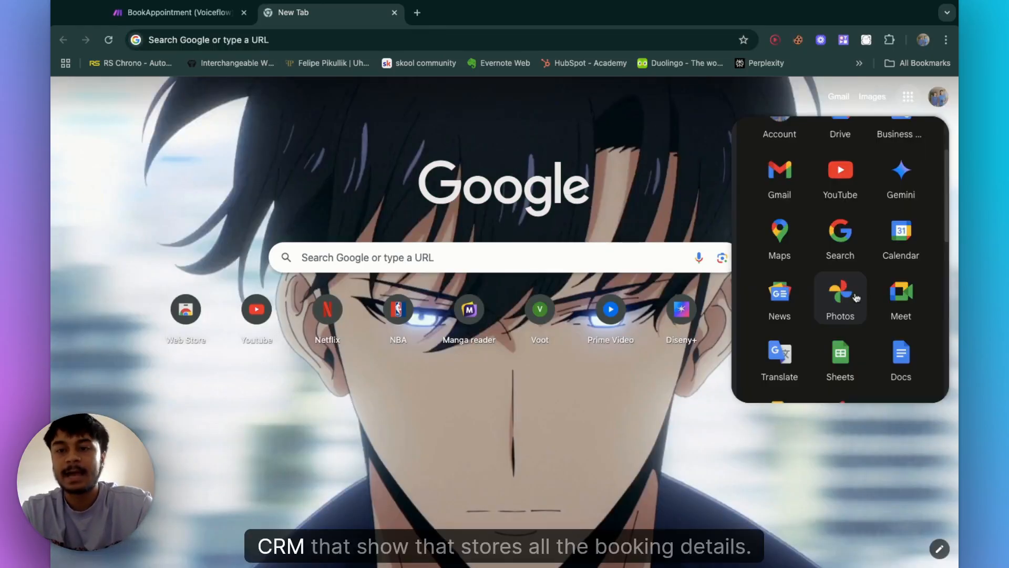
{"action": "left_click", "coordinate": [840, 358]}
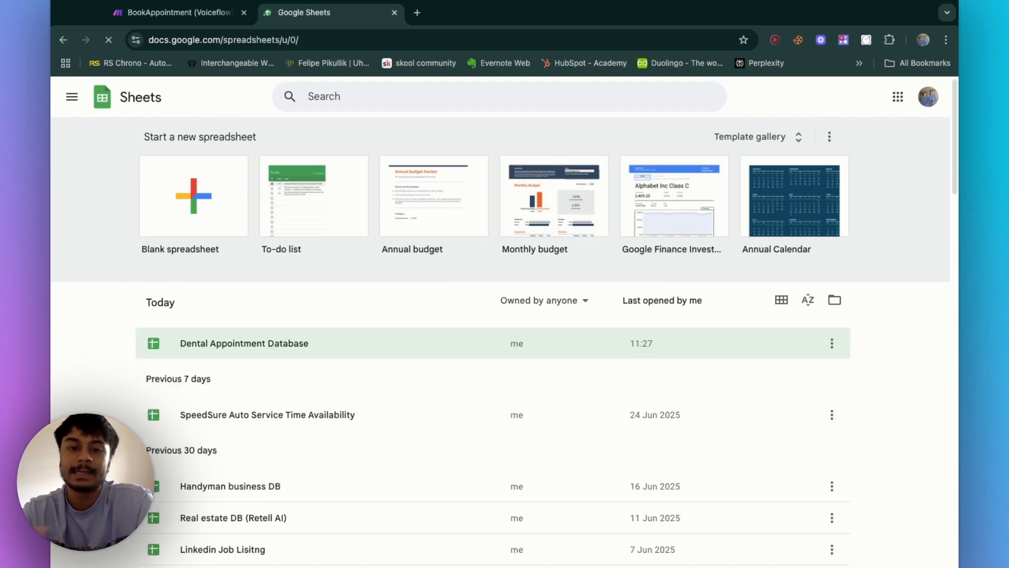
{"action": "left_click", "coordinate": [256, 344]}
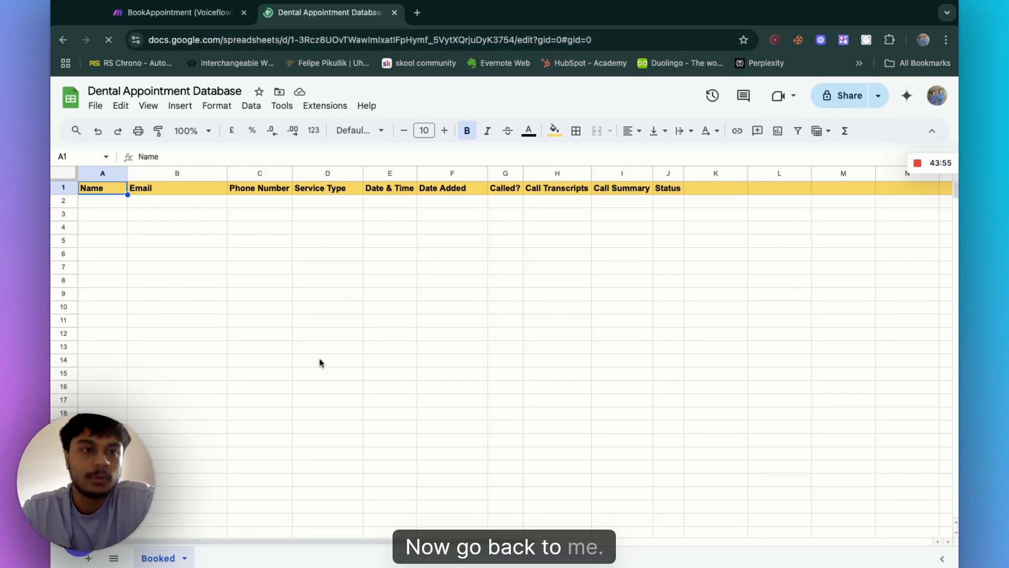
Step: Select the spreadsheet ID in the Dental Appointment Database URL and compare it with the module's Spreadsheet ID
{"action": "left_click", "coordinate": [181, 16]}
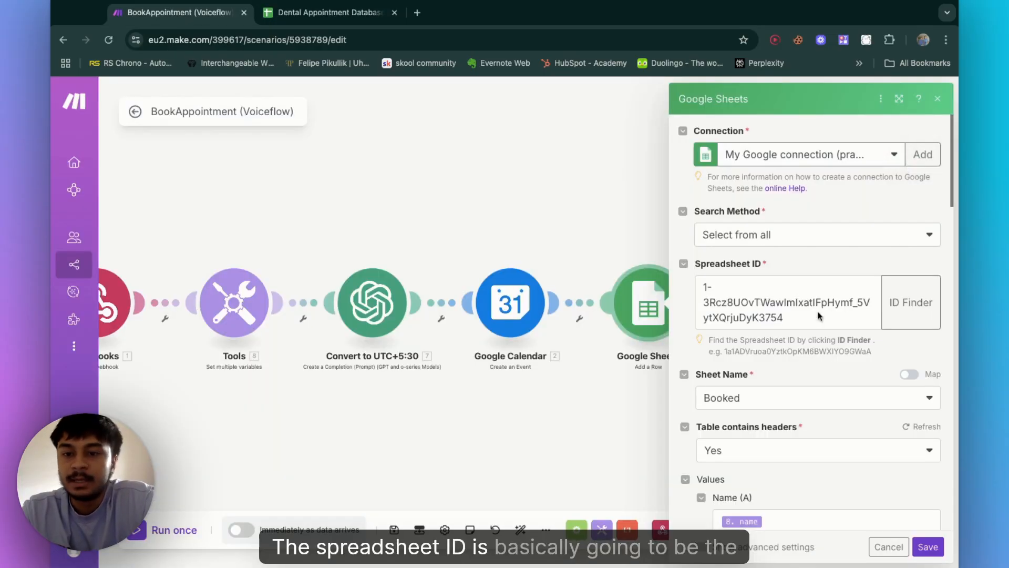
{"action": "left_click", "coordinate": [342, 14]}
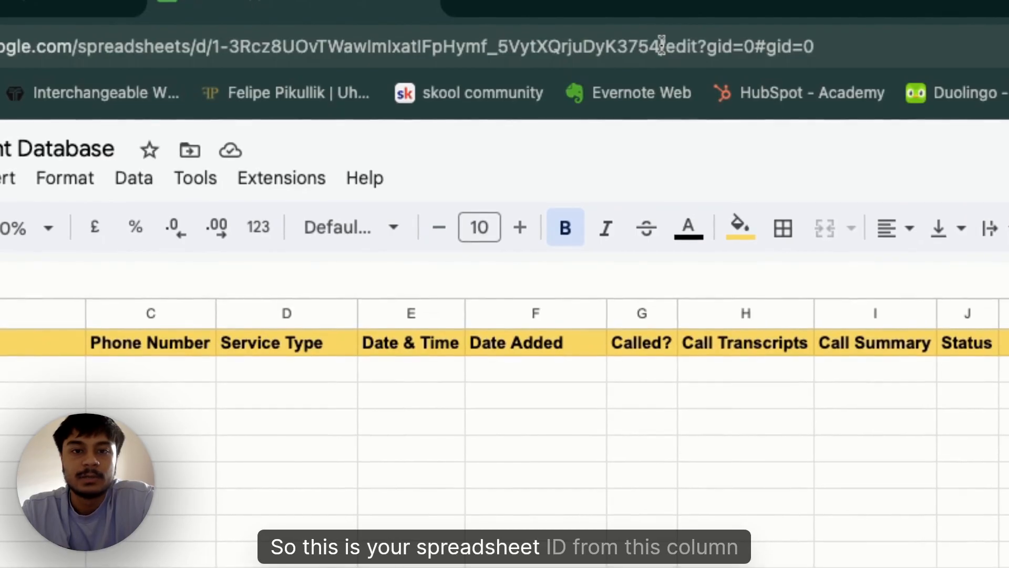
{"action": "left_click", "coordinate": [662, 45]}
{"action": "left_click", "coordinate": [657, 45]}
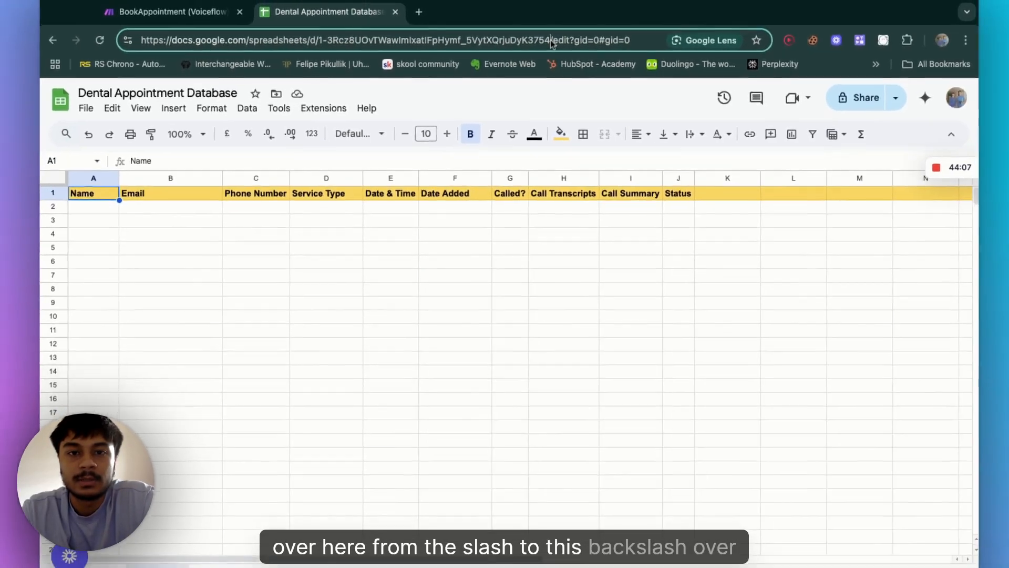
{"action": "left_click_drag", "start_coordinate": [623, 45], "coordinate": [318, 42]}
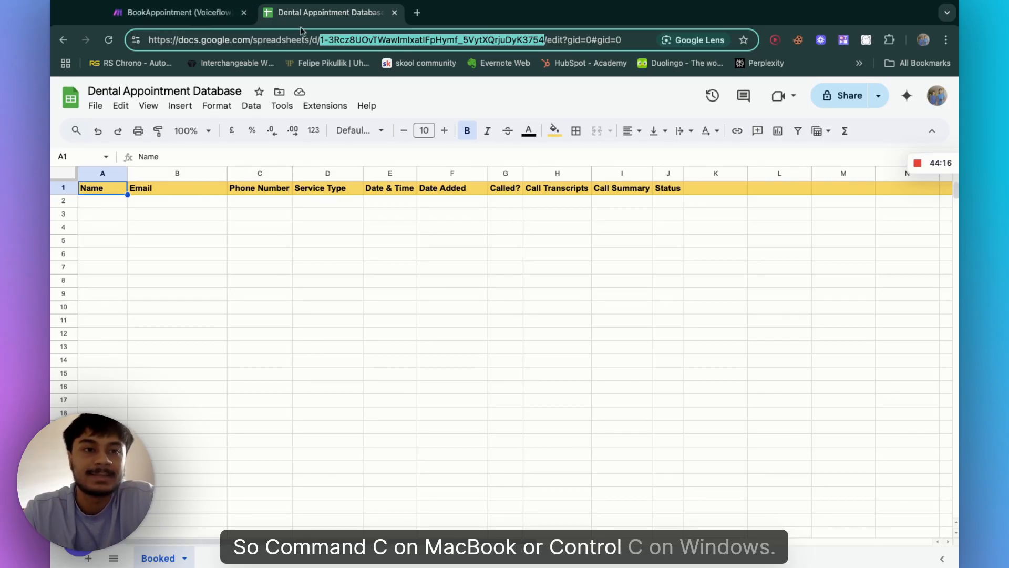
{"action": "left_click", "coordinate": [215, 21]}
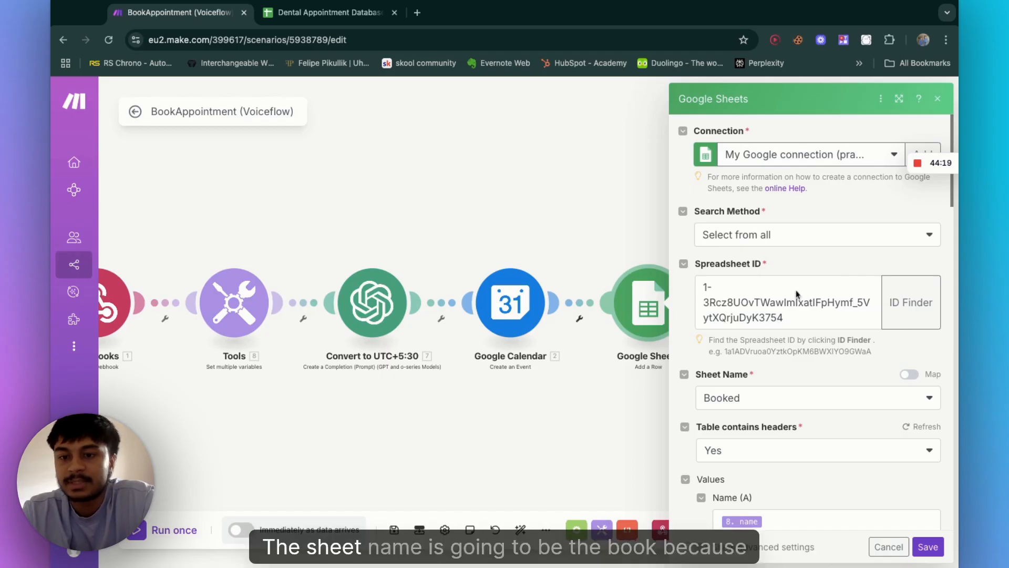
Step: Compare the module's Booked sheet name with the spreadsheet's sheet tab
{"action": "scroll", "coordinate": [794, 305], "scroll_direction": "down", "scroll_amount": 2}
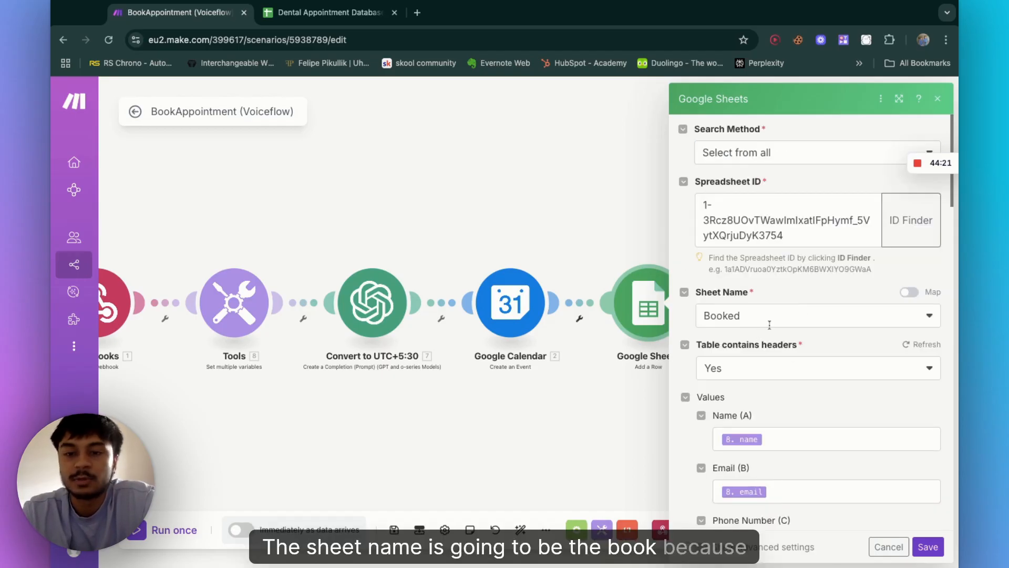
{"action": "left_click", "coordinate": [323, 12]}
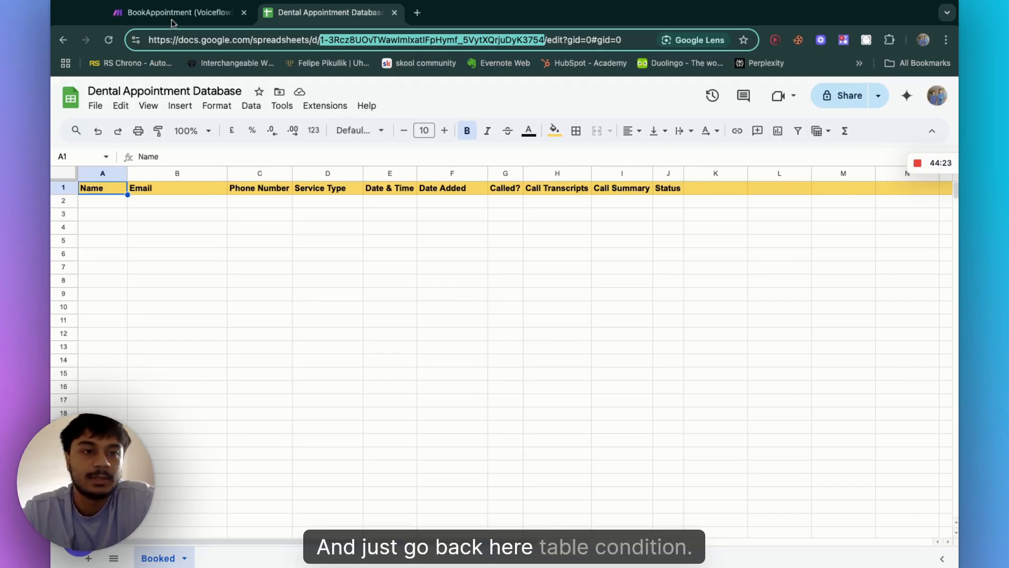
{"action": "left_click", "coordinate": [171, 19]}
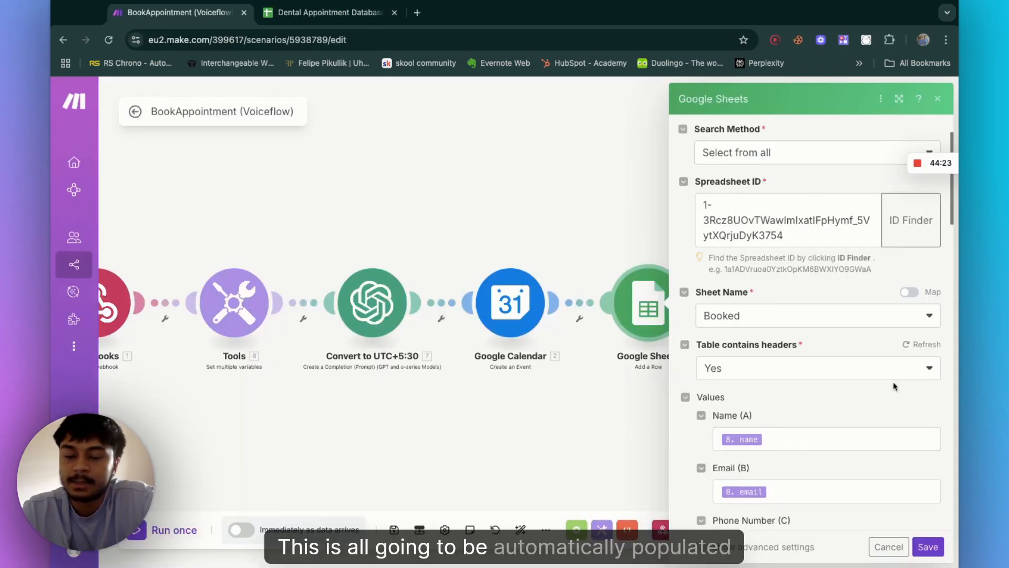
{"action": "scroll", "coordinate": [893, 387], "scroll_direction": "down", "scroll_amount": 3}
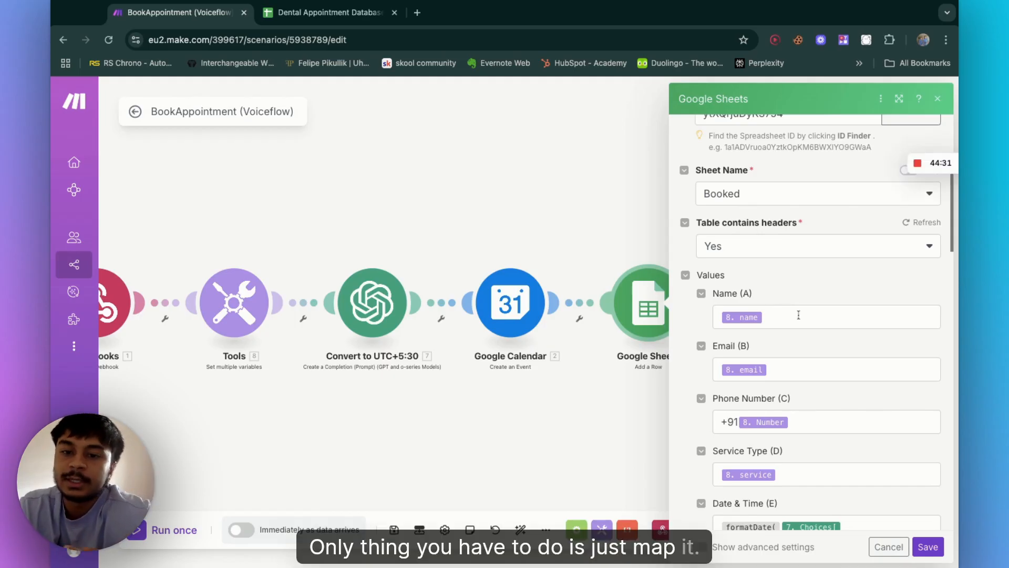
Step: Inspect the Add a Row value mappings for name, phone number, date & time and date added against the spreadsheet's columns
{"action": "left_click", "coordinate": [799, 314]}
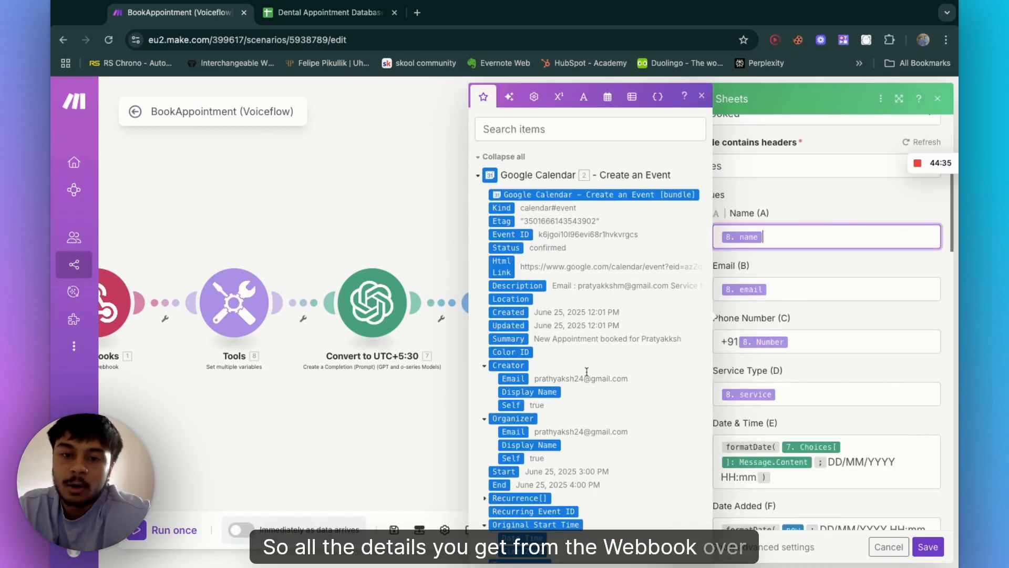
{"action": "scroll", "coordinate": [587, 372], "scroll_direction": "down", "scroll_amount": 10}
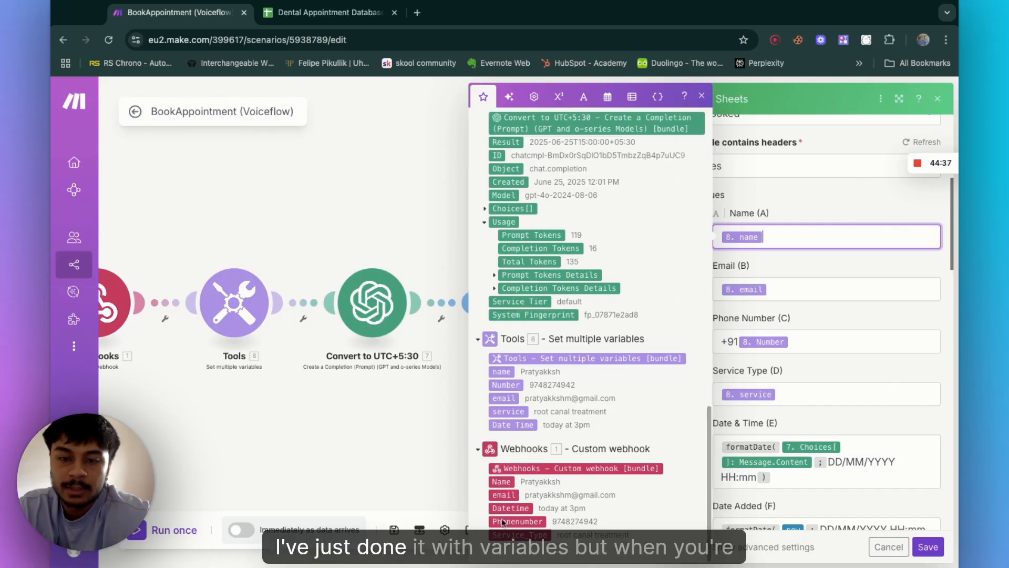
{"action": "left_click", "coordinate": [732, 343]}
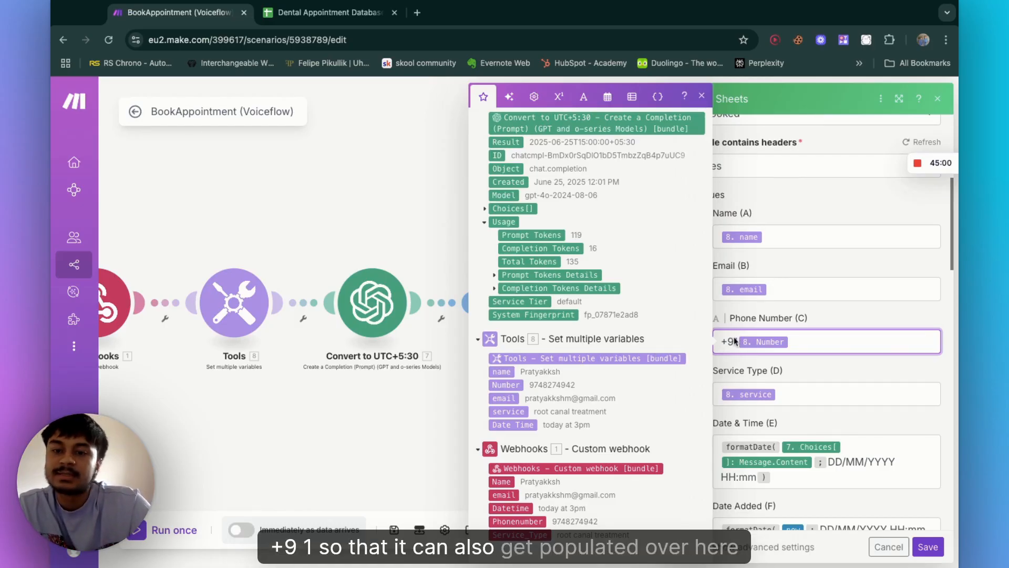
{"action": "left_click", "coordinate": [330, 12]}
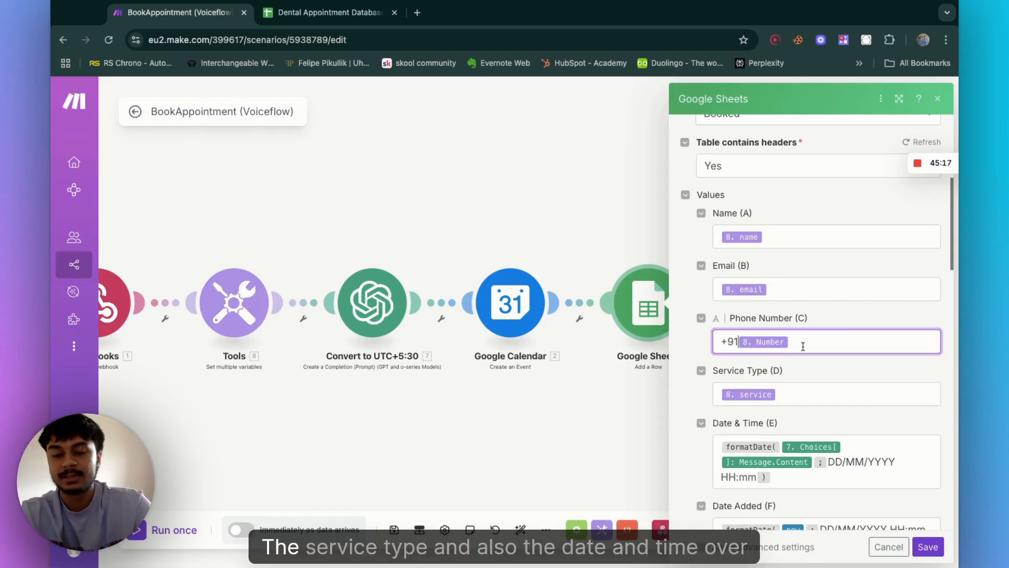
{"action": "scroll", "coordinate": [794, 317], "scroll_direction": "down", "scroll_amount": 2}
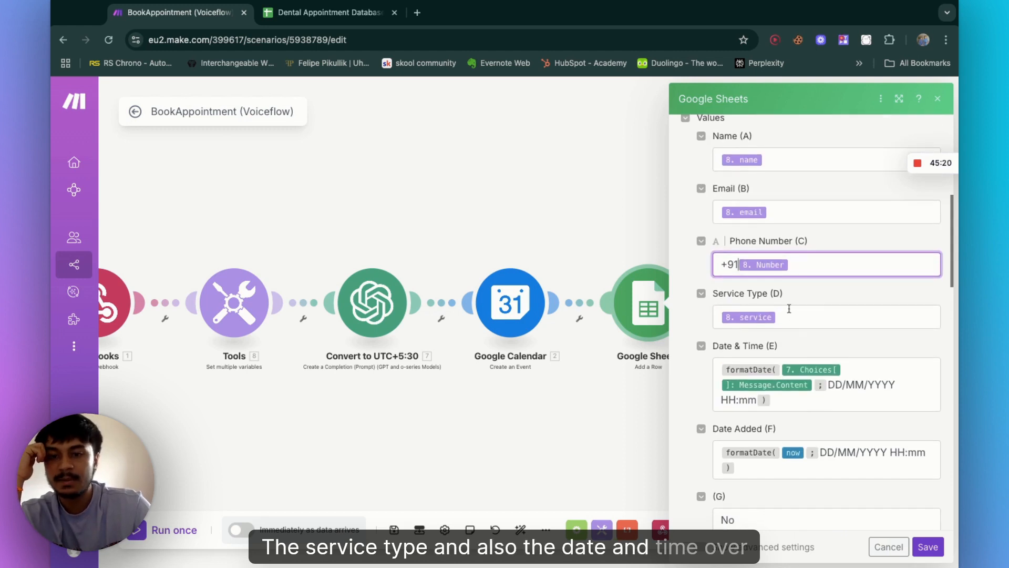
{"action": "scroll", "coordinate": [789, 309], "scroll_direction": "down", "scroll_amount": 2}
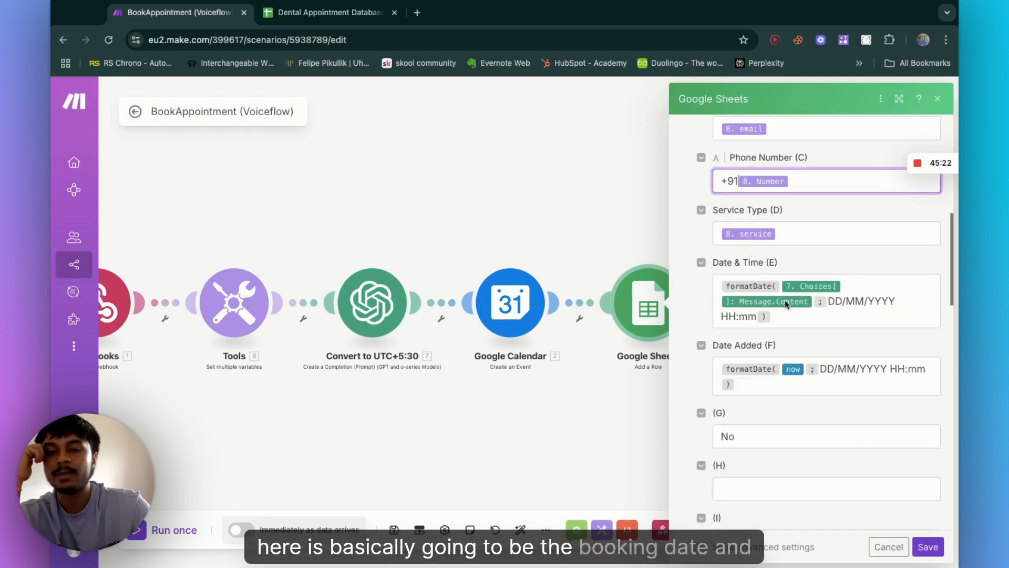
{"action": "left_click", "coordinate": [780, 322]}
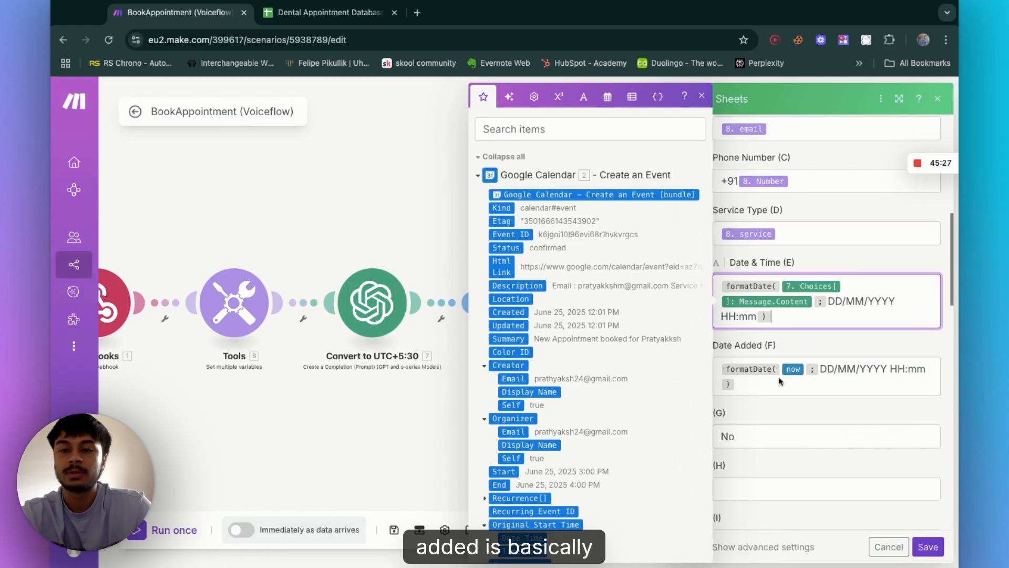
{"action": "left_click", "coordinate": [760, 387]}
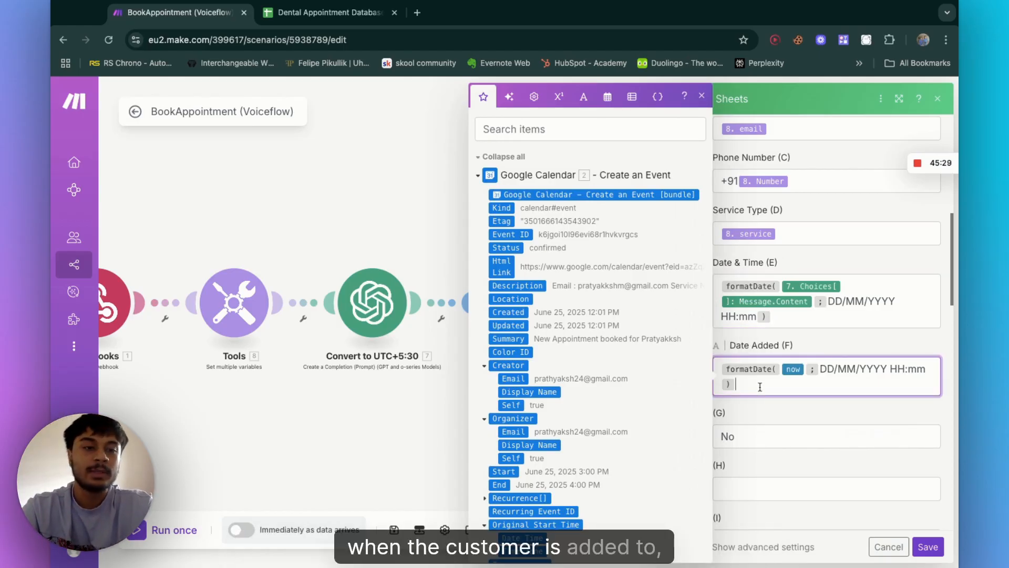
{"action": "left_click", "coordinate": [329, 13]}
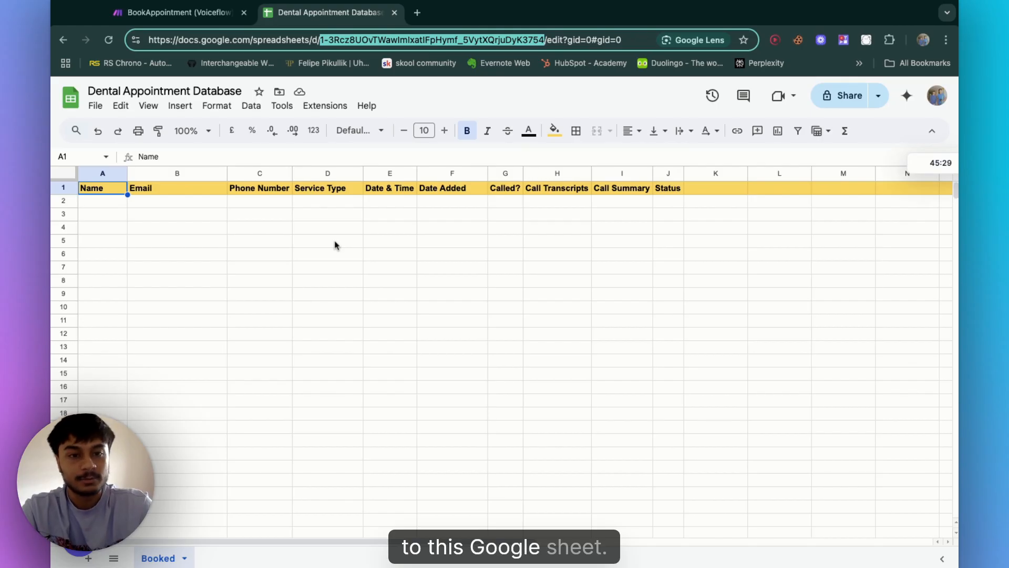
{"action": "left_click", "coordinate": [450, 202]}
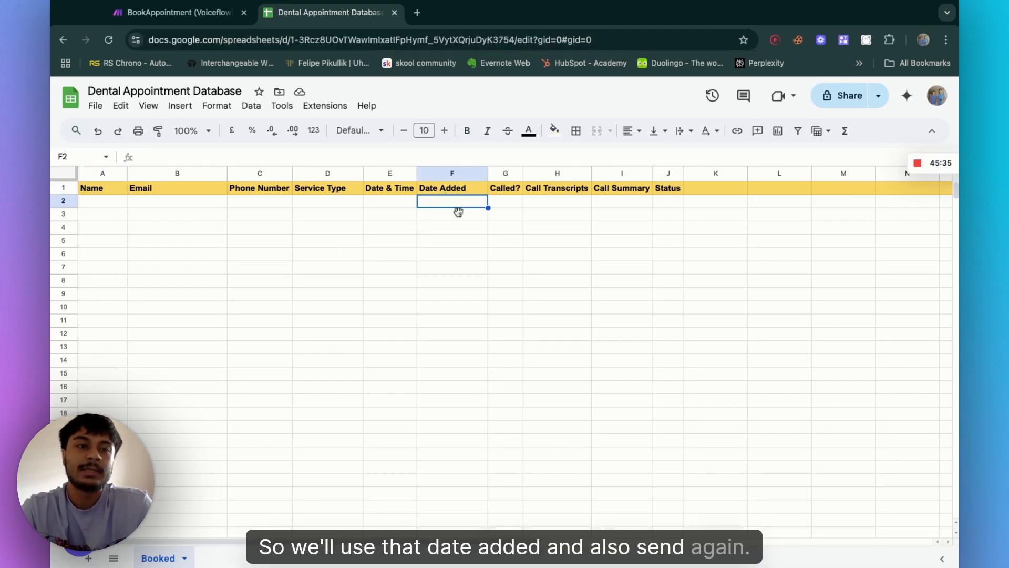
Step: Compare the Add a Row module's column G field with the spreadsheet's Called? column
{"action": "left_click", "coordinate": [178, 13]}
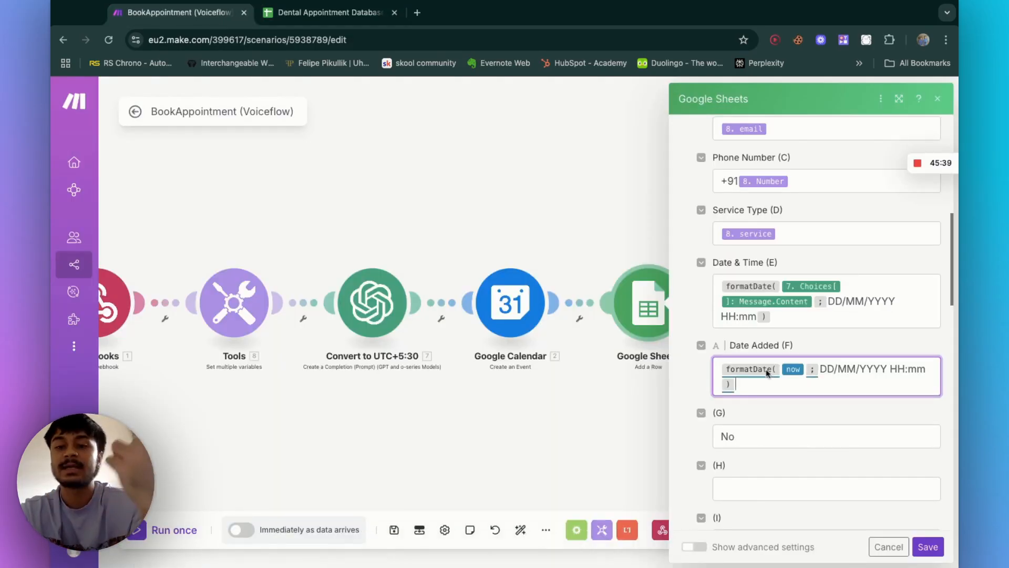
{"action": "mouse_move", "coordinate": [767, 373]}
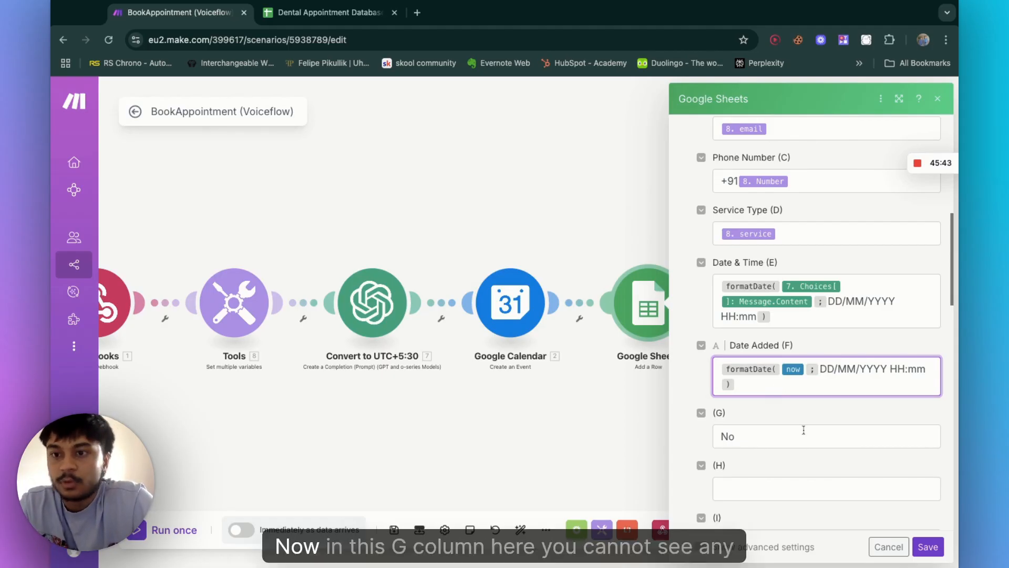
{"action": "scroll", "coordinate": [788, 389], "scroll_direction": "down", "scroll_amount": 2}
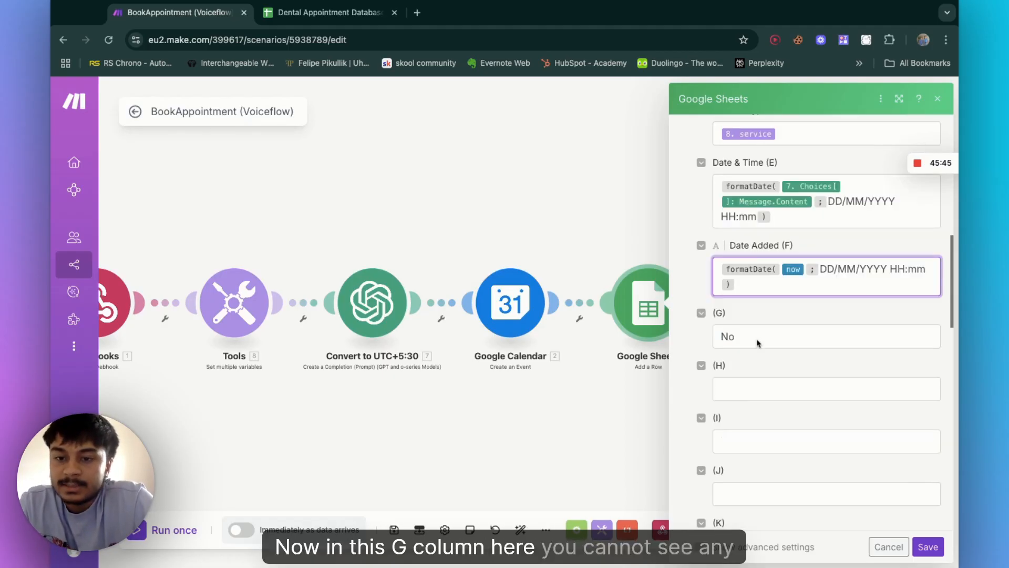
{"action": "left_click", "coordinate": [758, 343]}
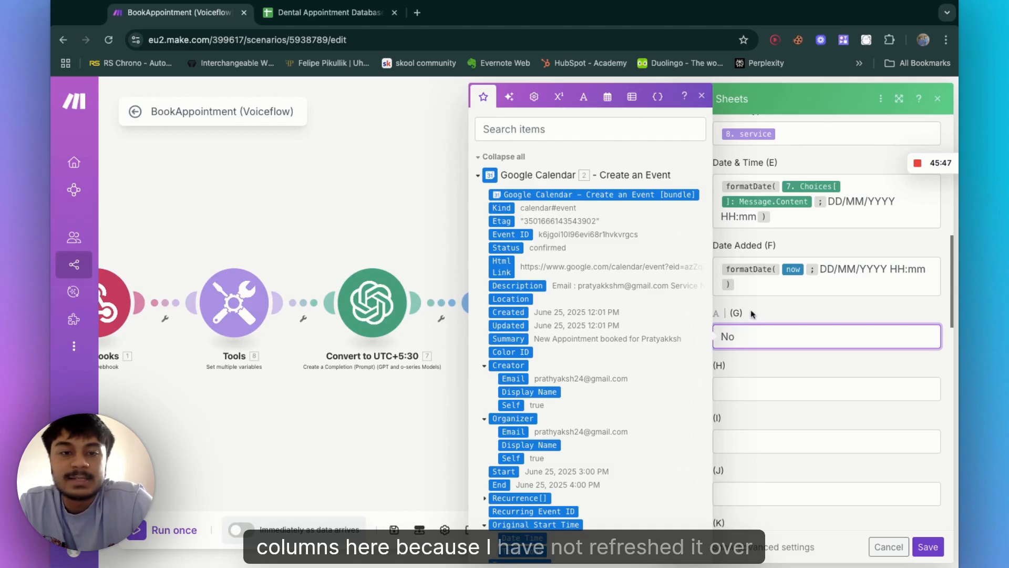
{"action": "scroll", "coordinate": [778, 357], "scroll_direction": "up", "scroll_amount": 4}
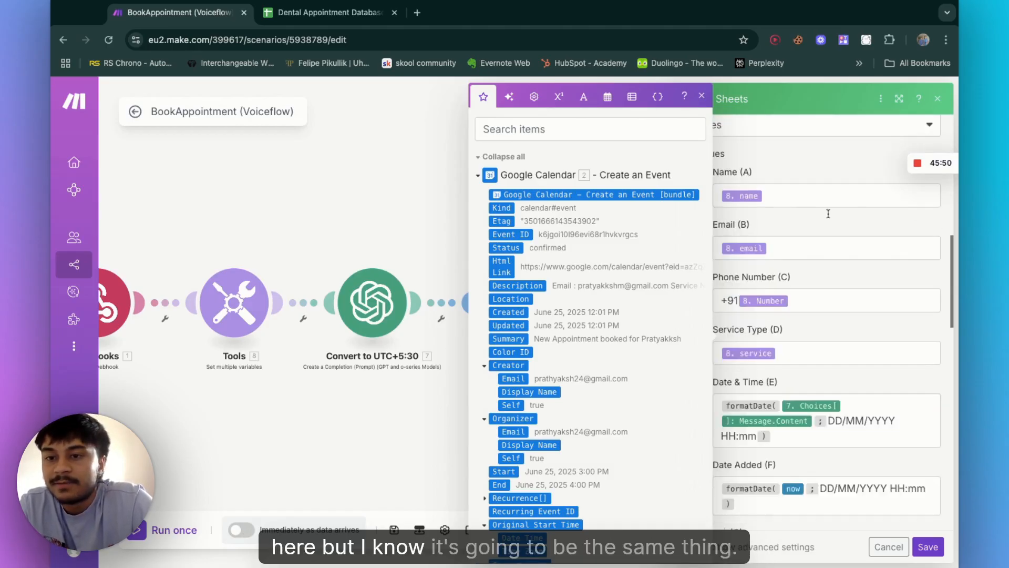
{"action": "scroll", "coordinate": [812, 341], "scroll_direction": "down", "scroll_amount": 4}
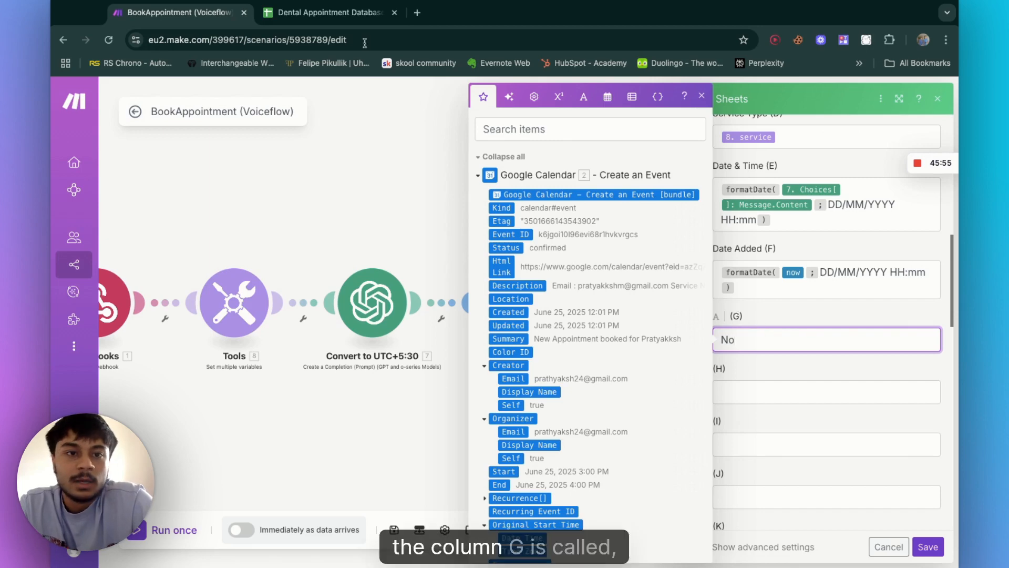
{"action": "left_click", "coordinate": [323, 12]}
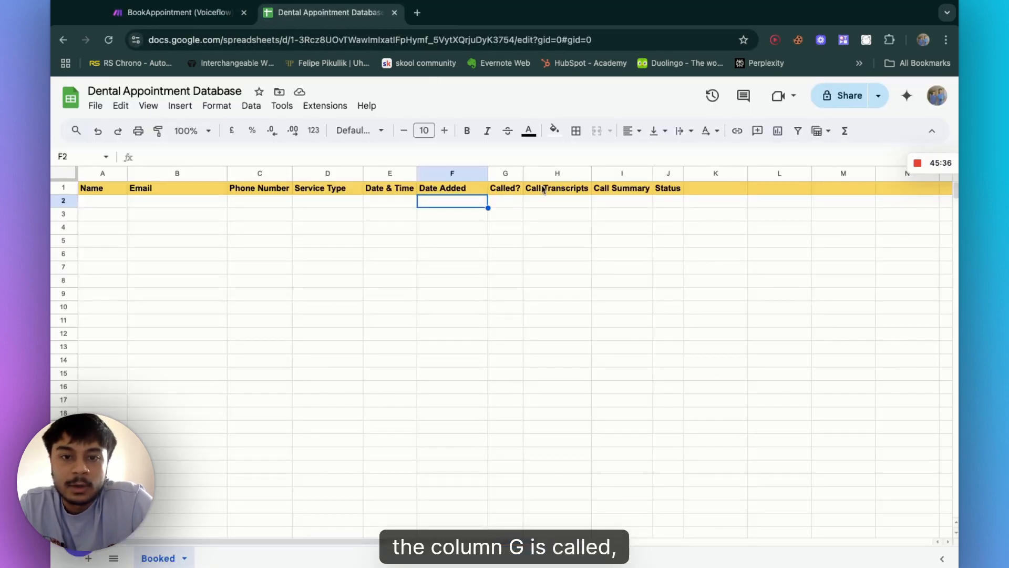
{"action": "left_click", "coordinate": [506, 172]}
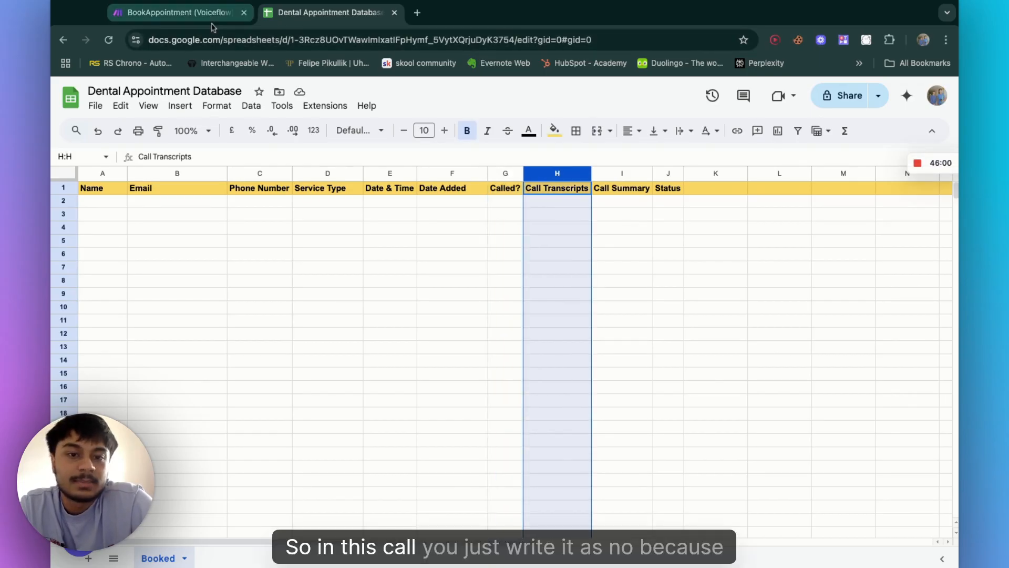
Step: Set the column G value to No and save the Google Sheets Add a Row module
{"action": "left_click", "coordinate": [211, 12]}
{"action": "type", "text": "No"}
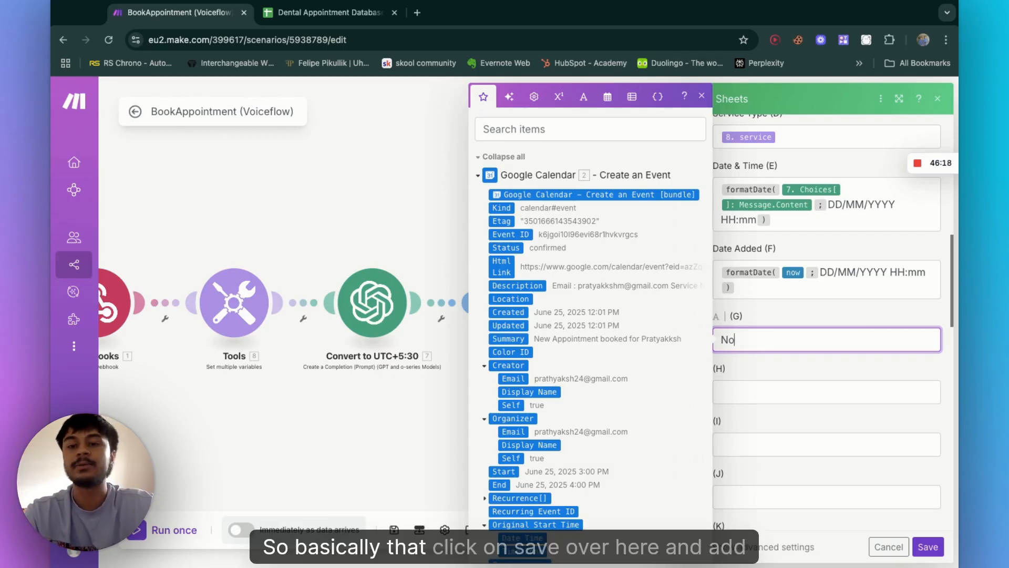
{"action": "left_click", "coordinate": [928, 547]}
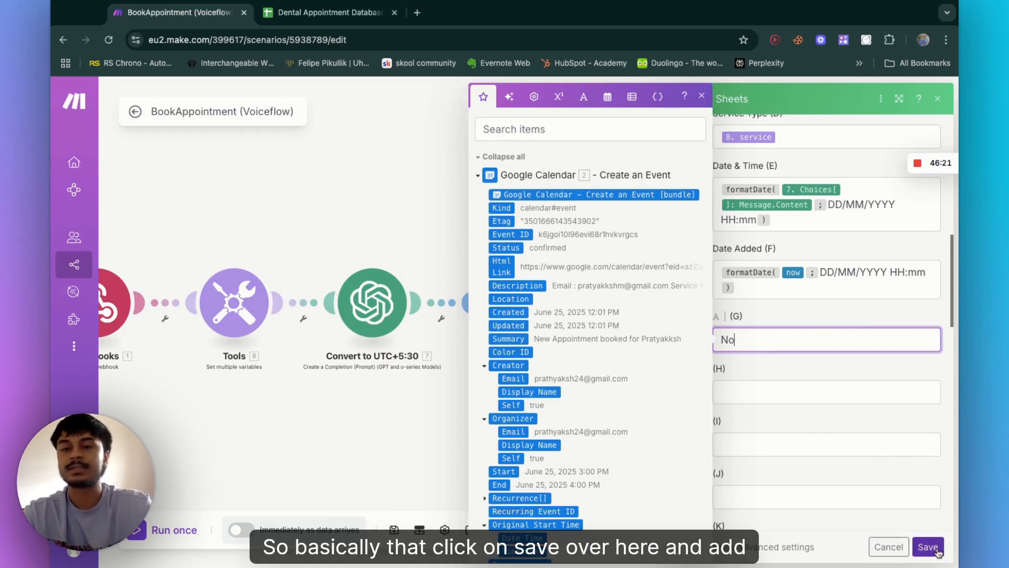
Step: Review the webhook response module's Success body, close it, and save the BookAppointment (Voiceflow) scenario
{"action": "left_click", "coordinate": [776, 306]}
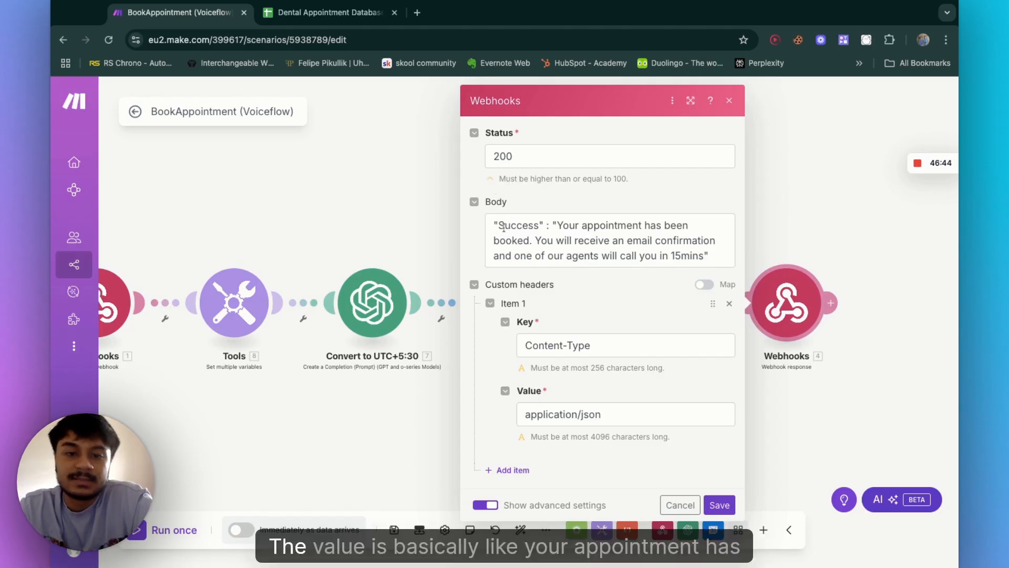
{"action": "left_click_drag", "start_coordinate": [493, 227], "coordinate": [547, 228]}
{"action": "left_click", "coordinate": [606, 244]}
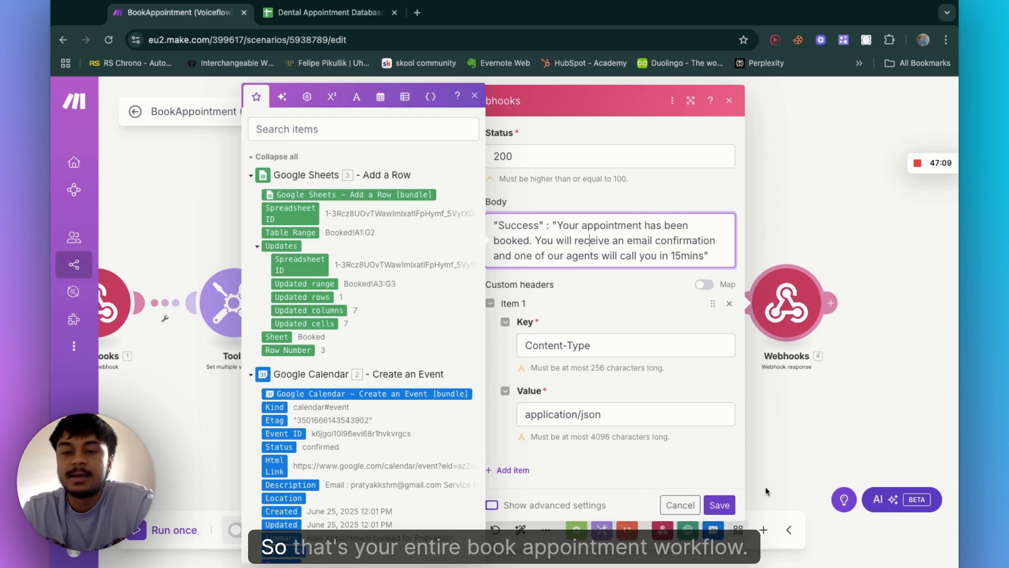
{"action": "left_click", "coordinate": [716, 507]}
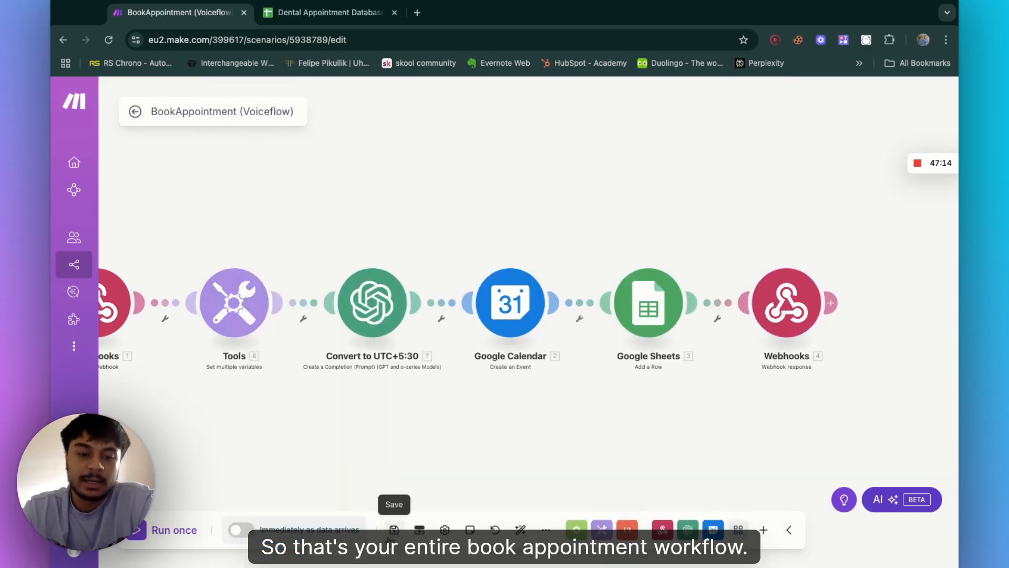
{"action": "left_click", "coordinate": [394, 531]}
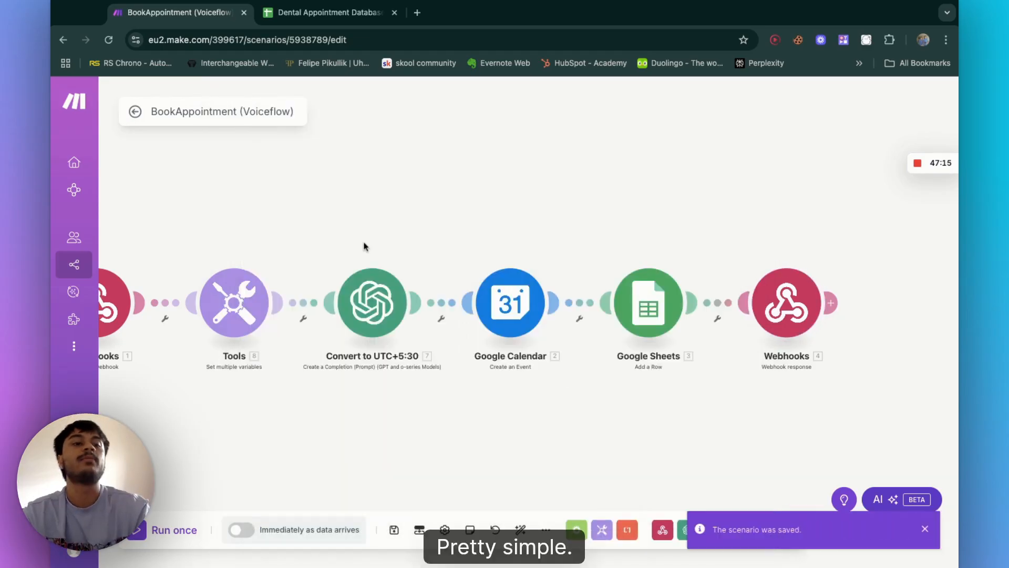
Step: Leave the BookAppointment scenario and open the CancelAppointment (Voiceflow) scenario in the editor
{"action": "left_click", "coordinate": [136, 112]}
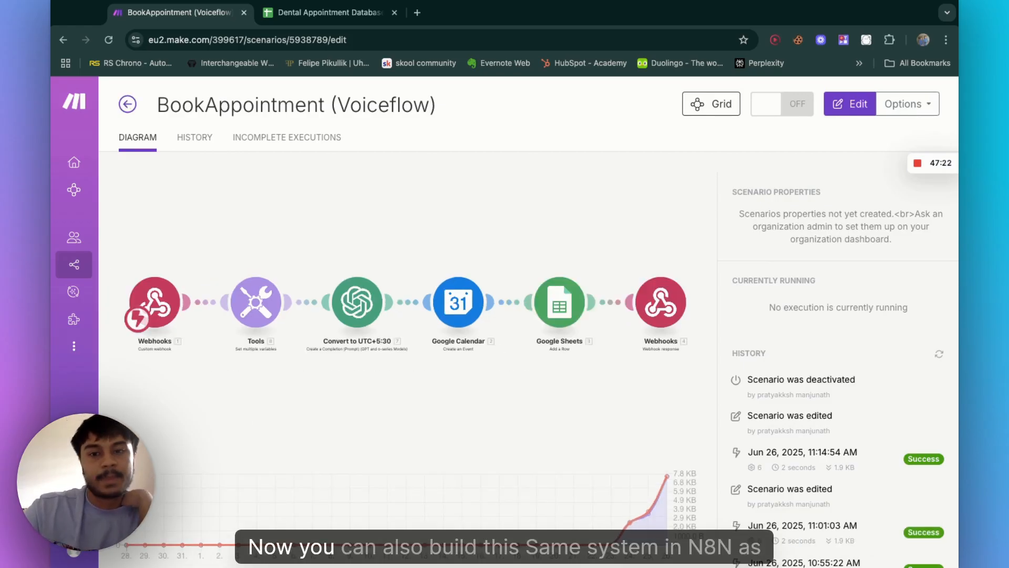
{"action": "left_click", "coordinate": [127, 105]}
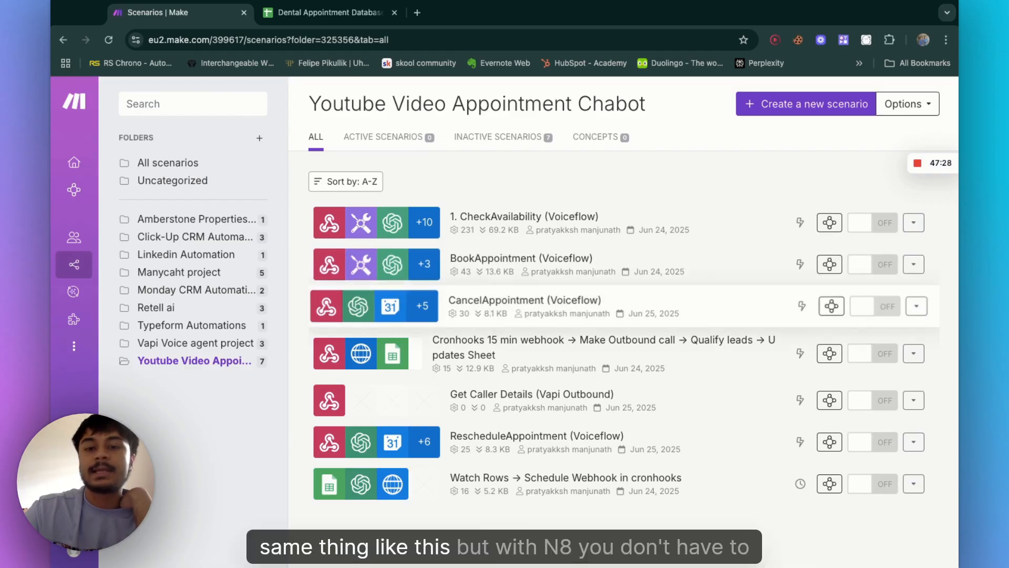
{"action": "left_click", "coordinate": [525, 300]}
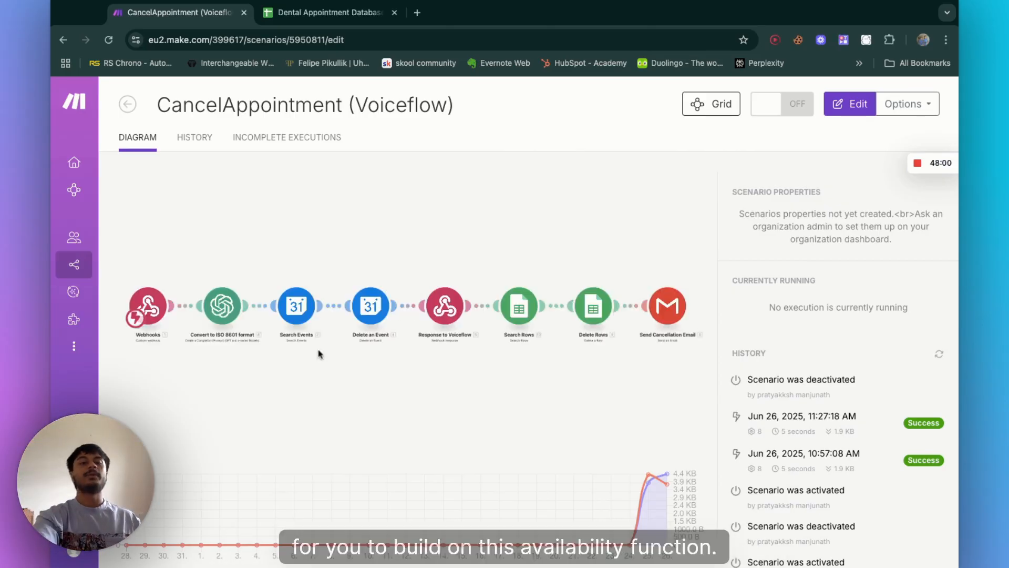
{"action": "left_click", "coordinate": [351, 303]}
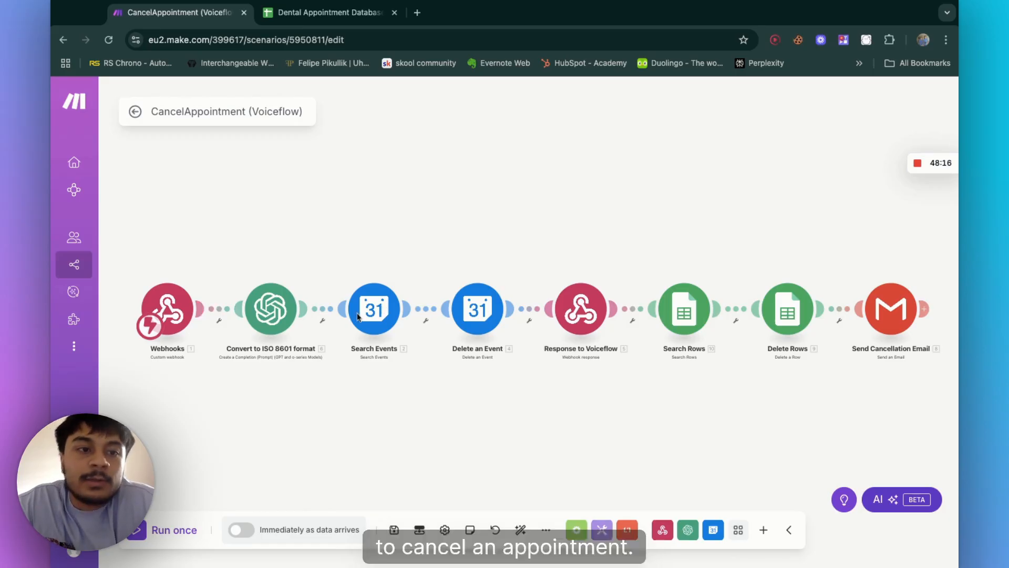
{"action": "scroll", "coordinate": [317, 311], "scroll_direction": "up", "scroll_amount": 3}
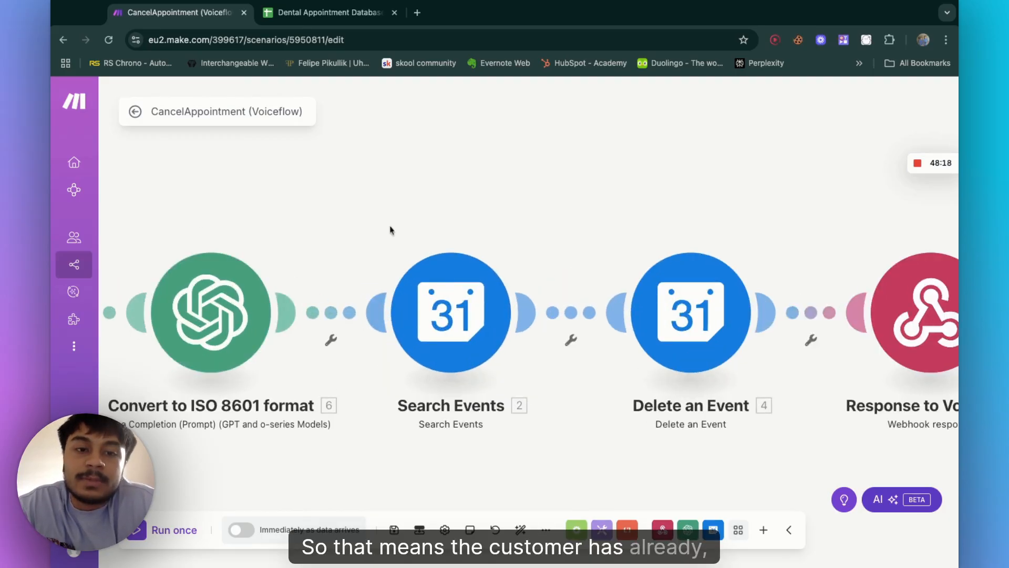
{"action": "scroll", "coordinate": [428, 200], "scroll_direction": "down", "scroll_amount": 3}
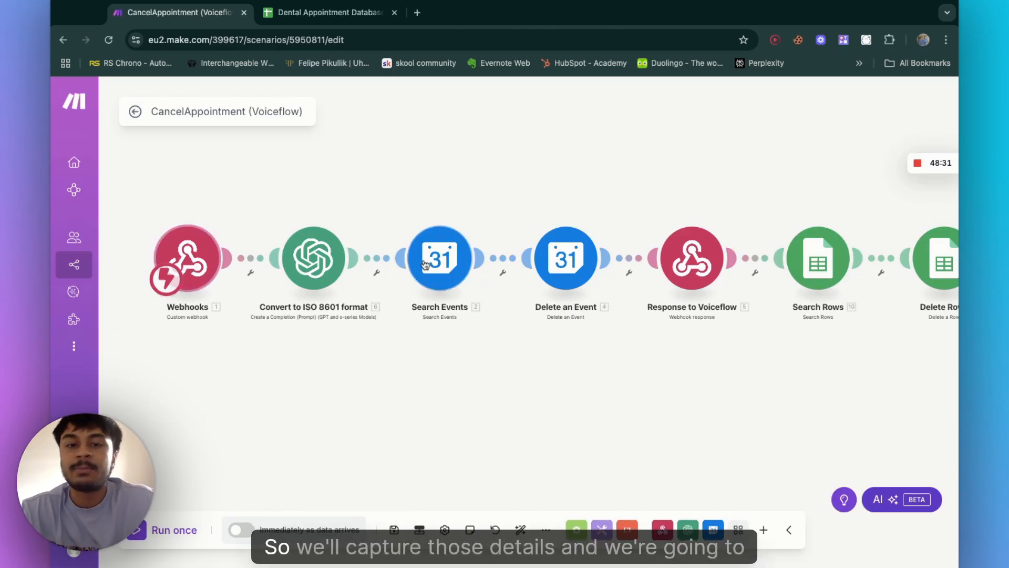
Step: Inspect the Search Events module's Start Date and End Date mappings and close it
{"action": "left_click", "coordinate": [440, 269]}
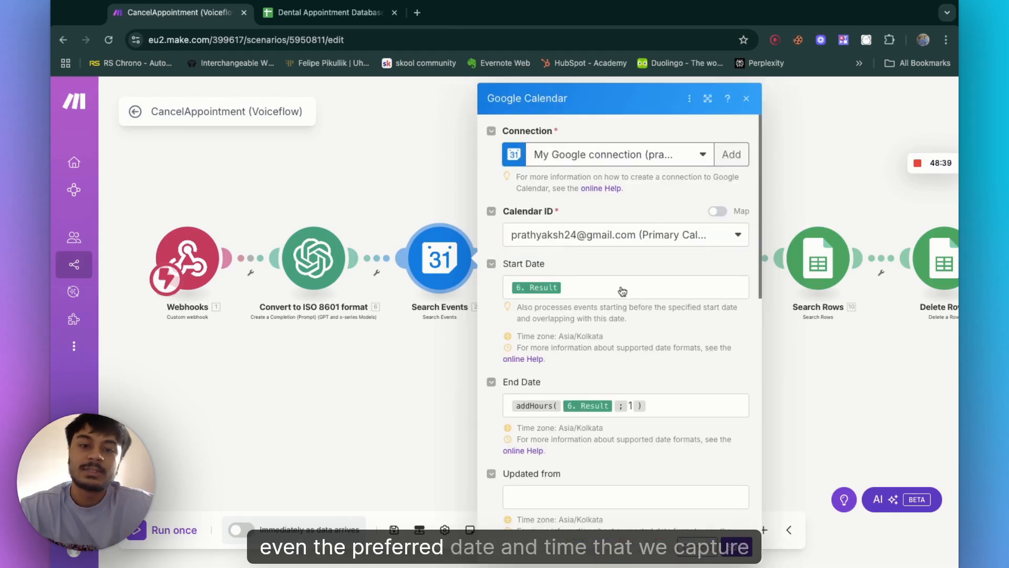
{"action": "left_click", "coordinate": [599, 289]}
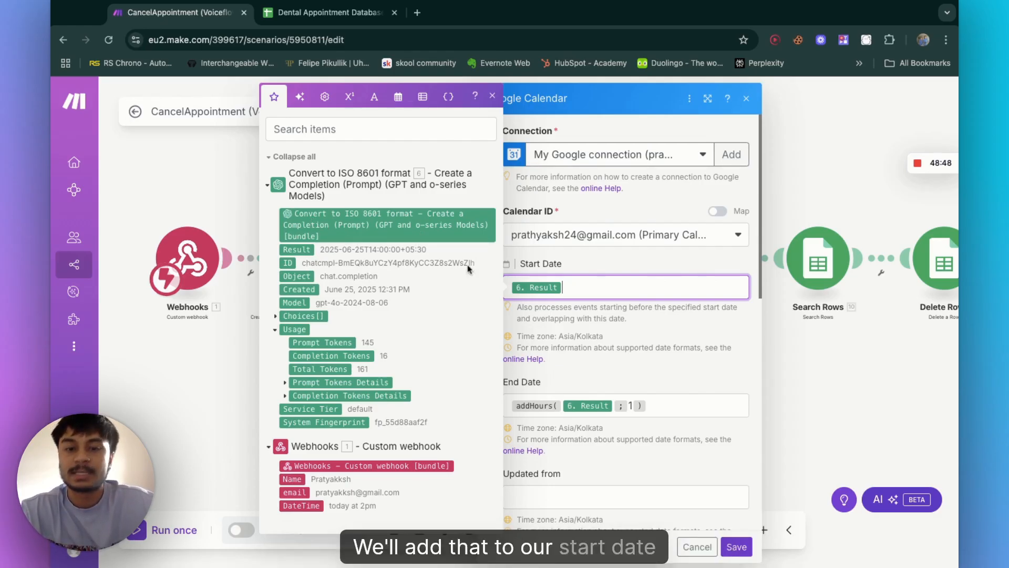
{"action": "left_click", "coordinate": [654, 410]}
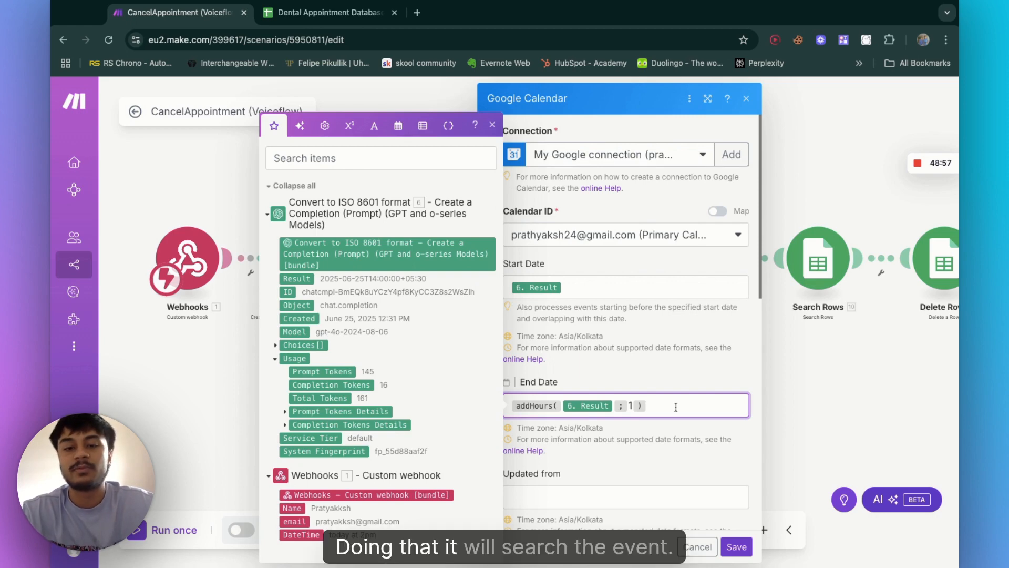
{"action": "scroll", "coordinate": [676, 407], "scroll_direction": "down", "scroll_amount": 2}
{"action": "scroll", "coordinate": [634, 337], "scroll_direction": "down", "scroll_amount": 5}
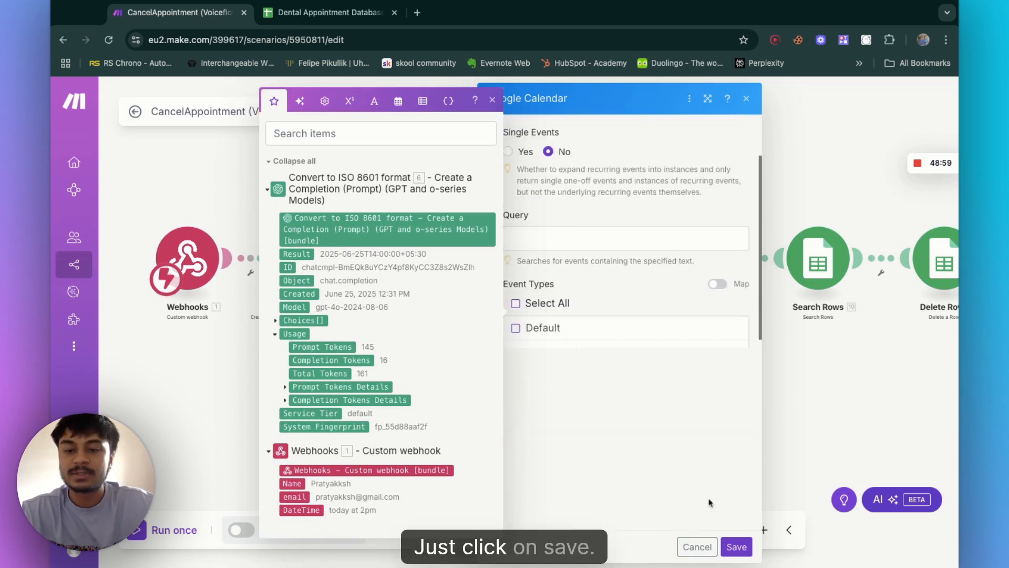
{"action": "left_click", "coordinate": [737, 547]}
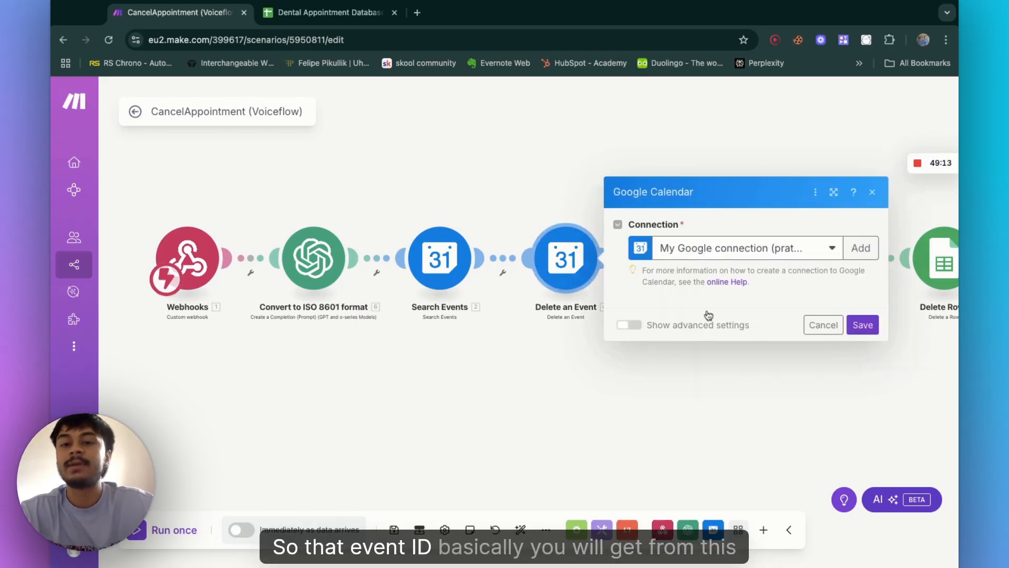
Step: Inspect the Delete an Event module's Calendar ID and mapped Event ID, then close it
{"action": "left_click", "coordinate": [721, 333]}
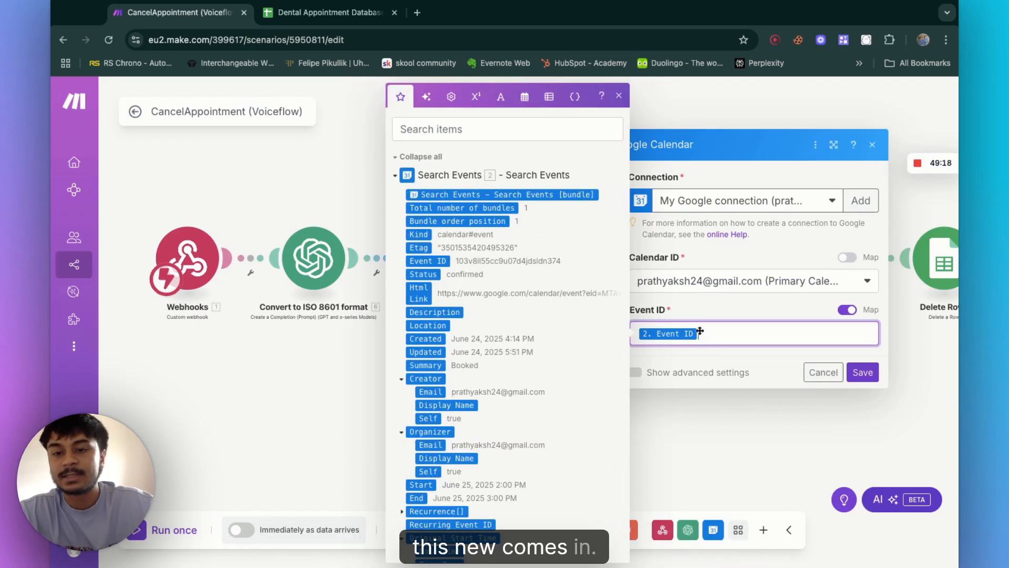
{"action": "left_click", "coordinate": [871, 375]}
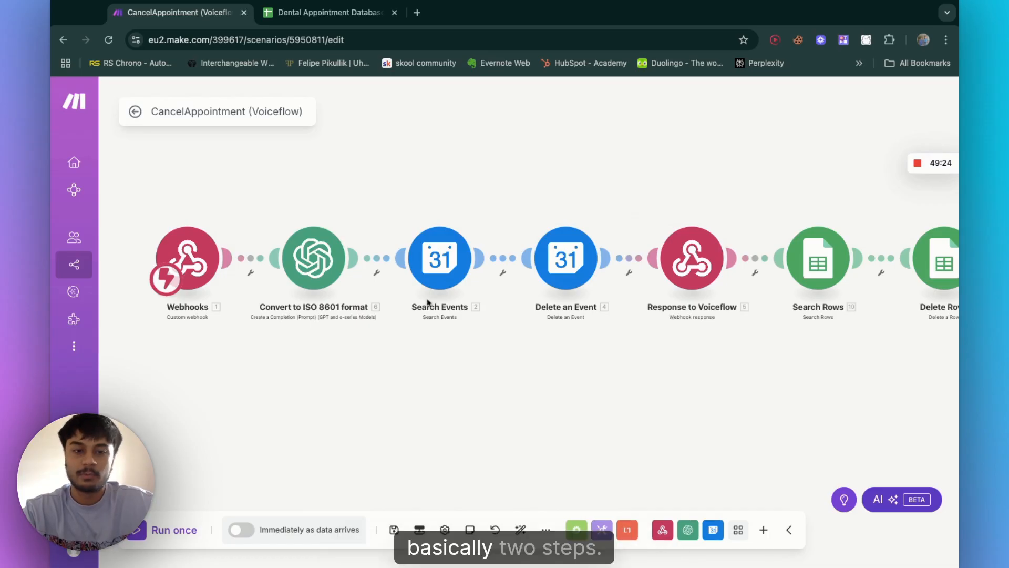
{"action": "scroll", "coordinate": [596, 341], "scroll_direction": "right", "scroll_amount": 2}
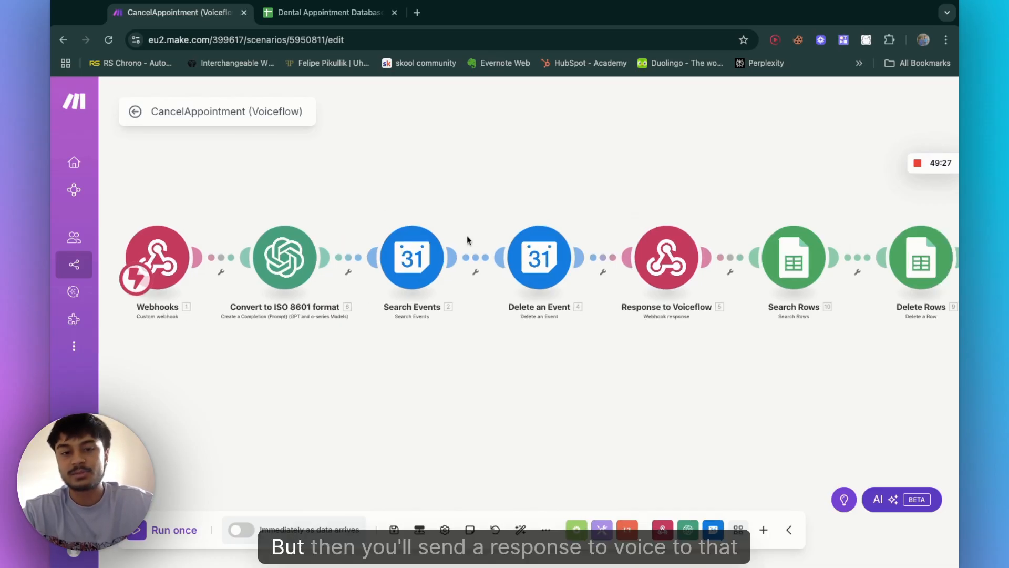
{"action": "scroll", "coordinate": [589, 273], "scroll_direction": "right", "scroll_amount": 6}
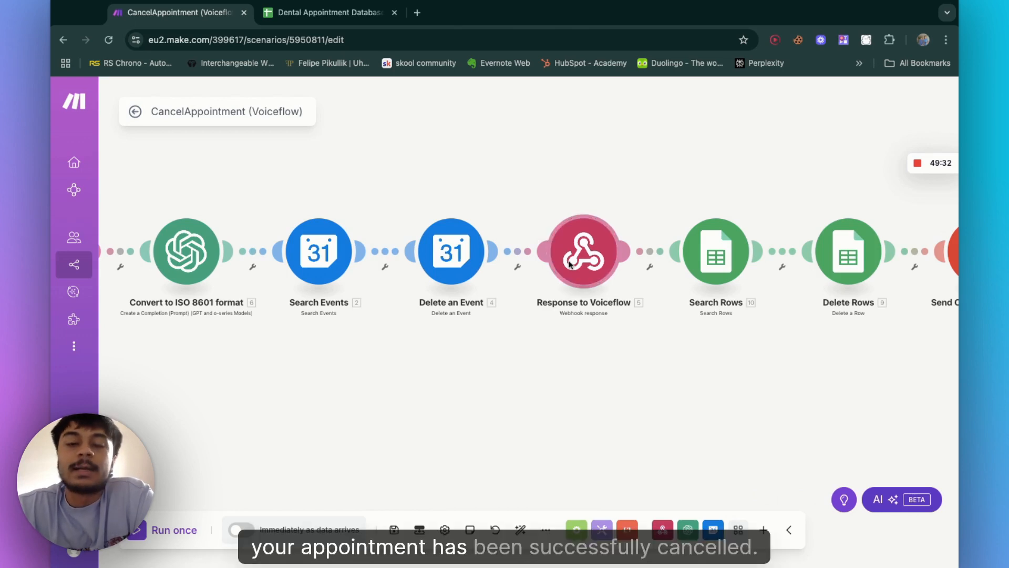
Step: Inspect the Response to Voiceflow module's Cancelled response body and close it
{"action": "left_click", "coordinate": [570, 264]}
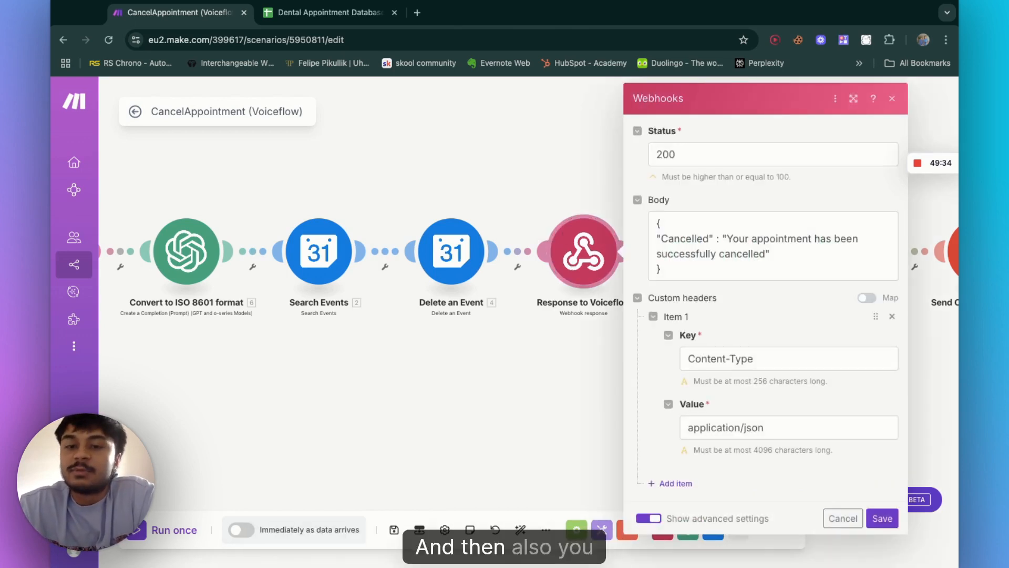
{"action": "left_click", "coordinate": [557, 163]}
{"action": "scroll", "coordinate": [638, 308], "scroll_direction": "right", "scroll_amount": 8}
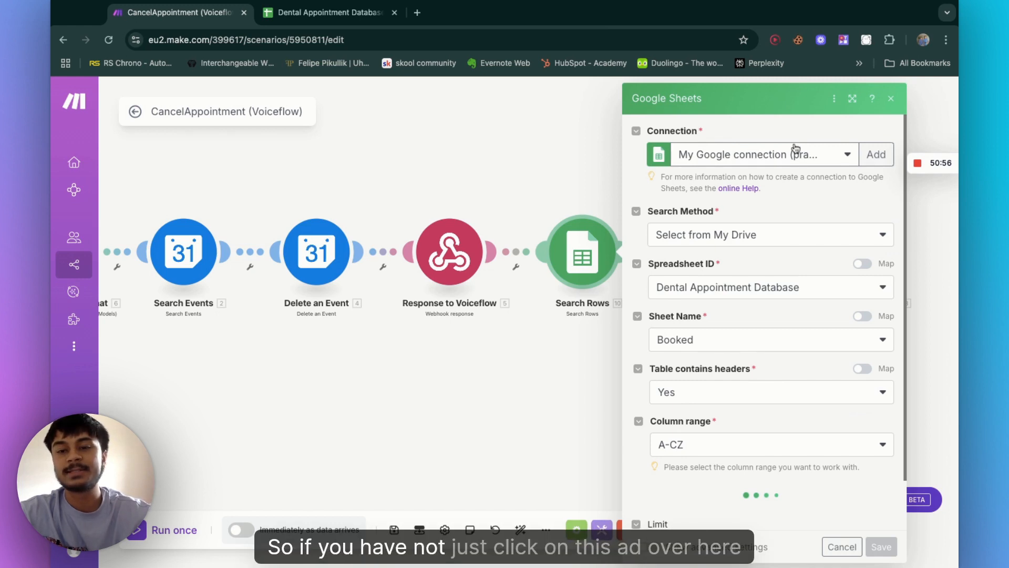
Step: Inspect the Search Rows and Delete Rows modules' spreadsheet, sheet and Row number settings, then close them
{"action": "left_click", "coordinate": [879, 158]}
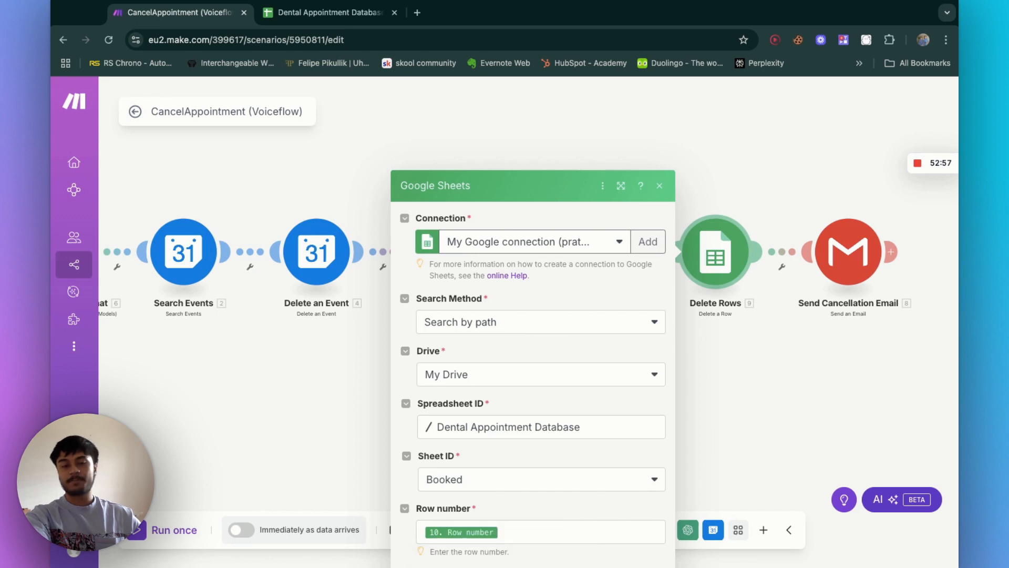
{"action": "left_click", "coordinate": [514, 532]}
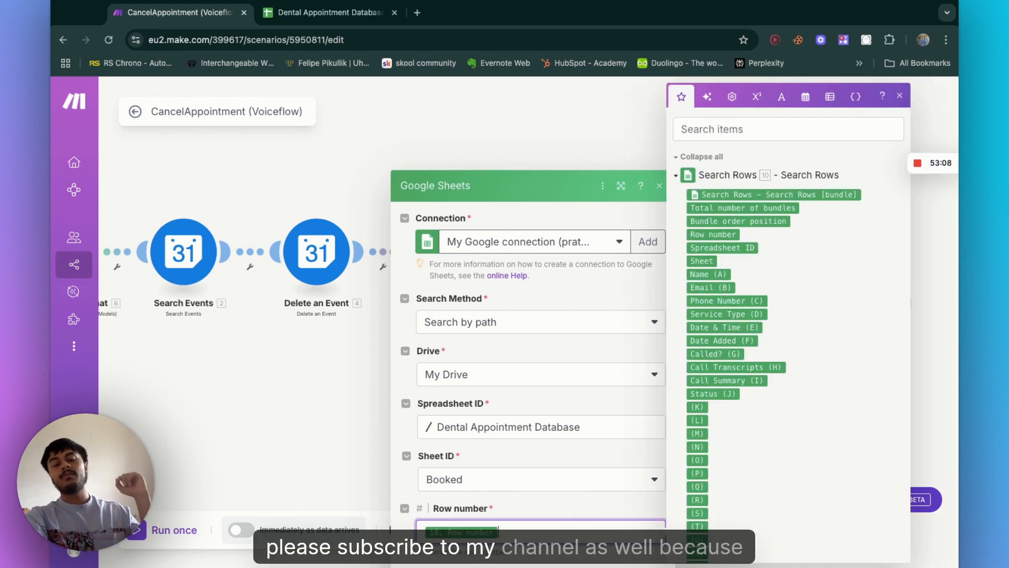
{"action": "mouse_move", "coordinate": [697, 340]}
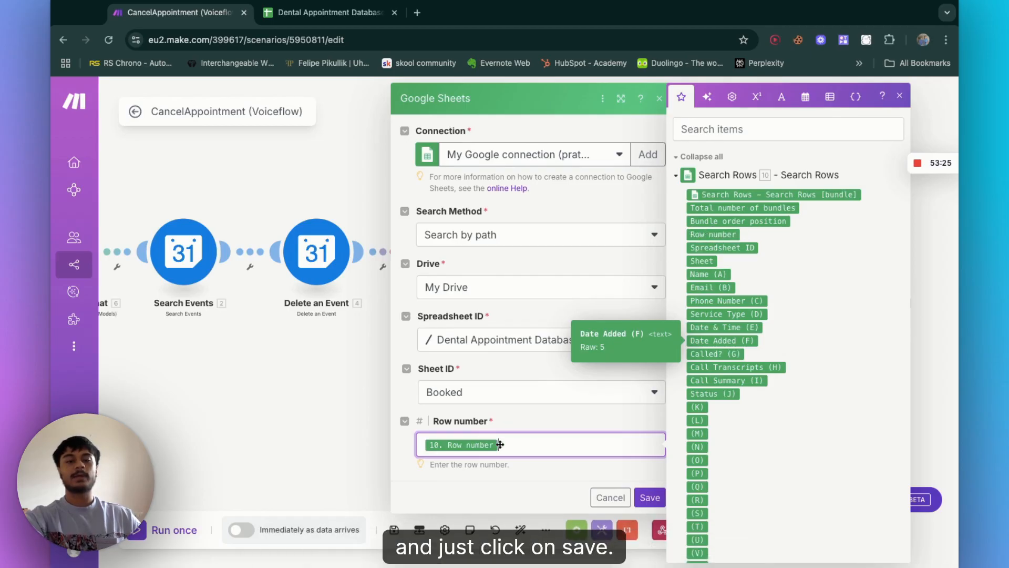
{"action": "left_click", "coordinate": [651, 498]}
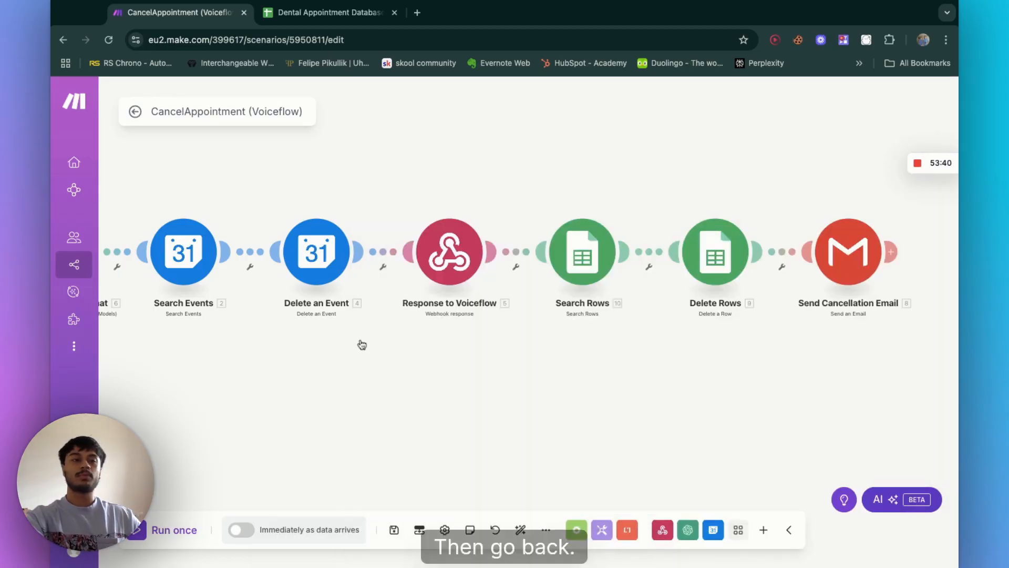
Step: Return to the scenario list and open the RescheduleAppointment (Voiceflow) scenario
{"action": "left_click", "coordinate": [135, 112]}
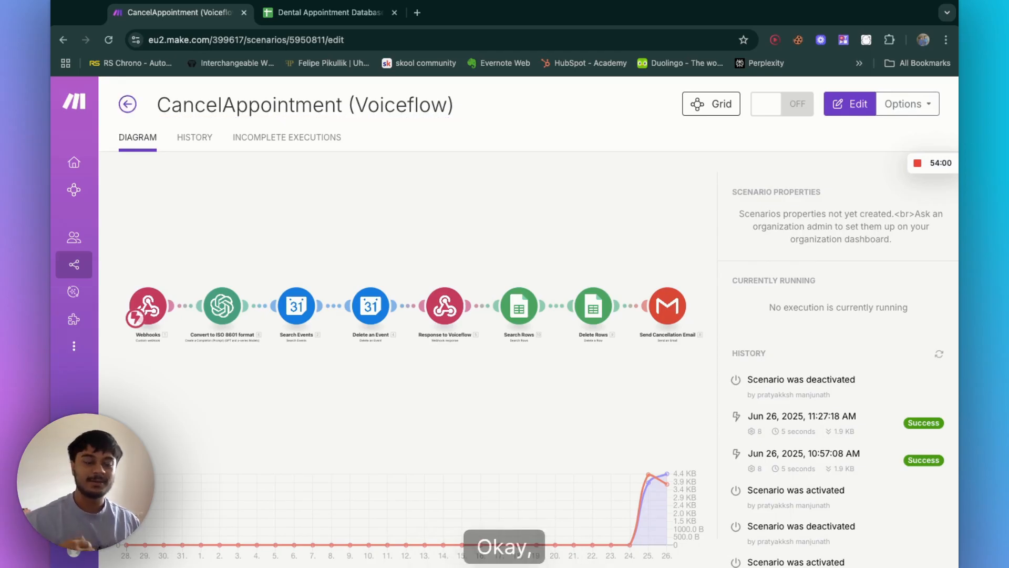
{"action": "left_click", "coordinate": [128, 103]}
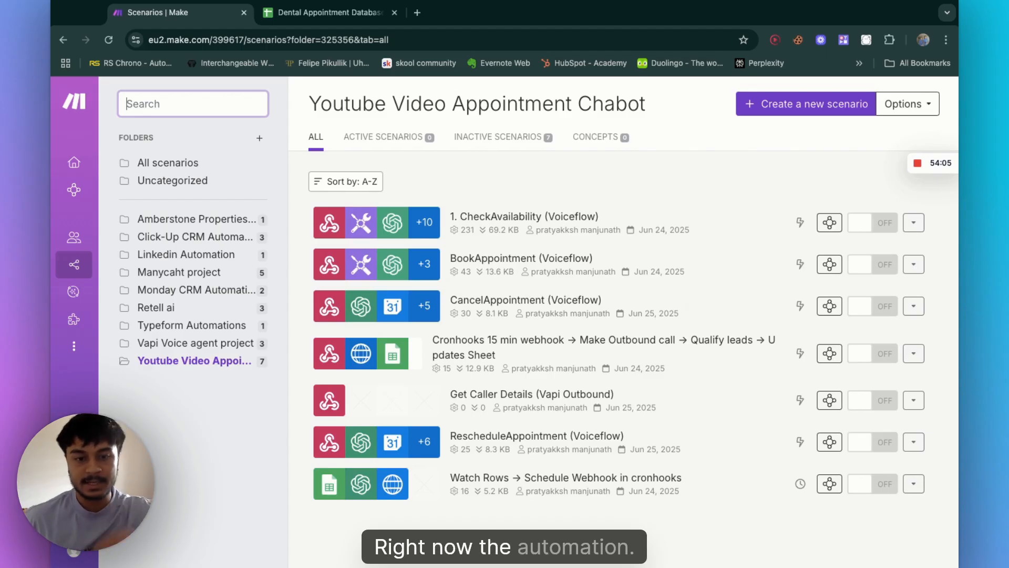
{"action": "left_click", "coordinate": [334, 458]}
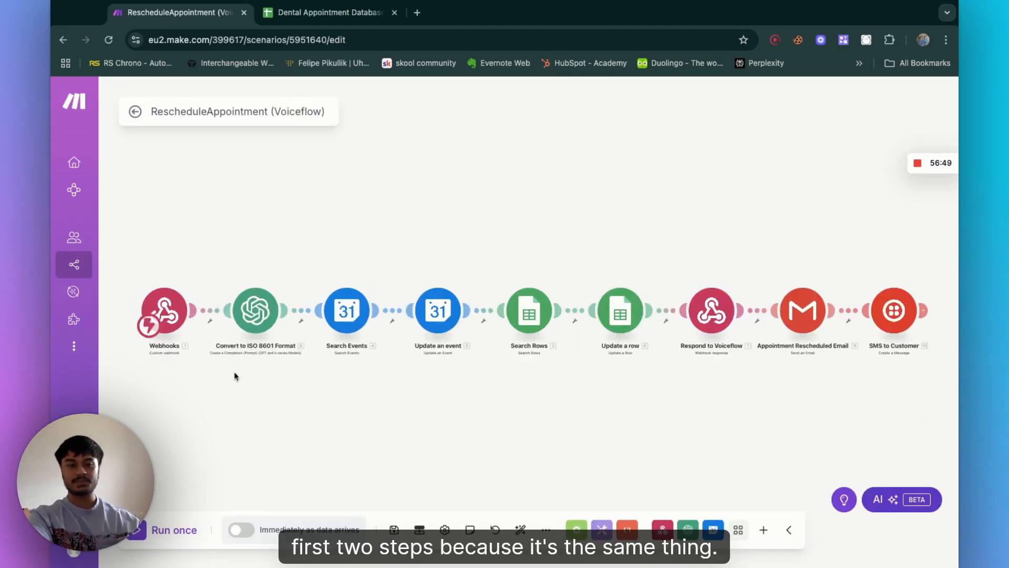
Step: Inspect the Update an event module's Event ID, Start Date and End Date mappings, then close it
{"action": "mouse_move", "coordinate": [73, 362]}
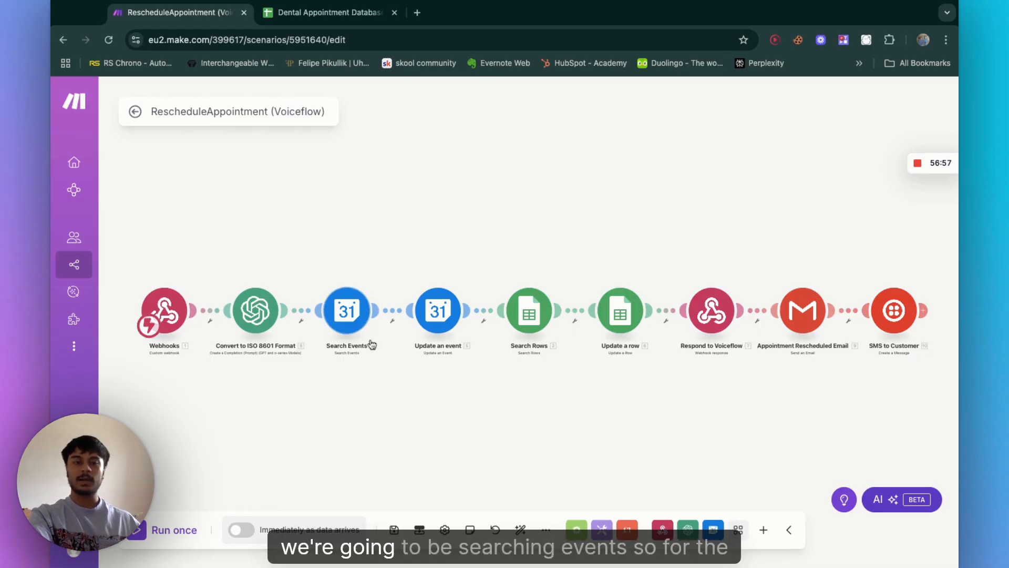
{"action": "scroll", "coordinate": [371, 345], "scroll_direction": "up", "scroll_amount": 3}
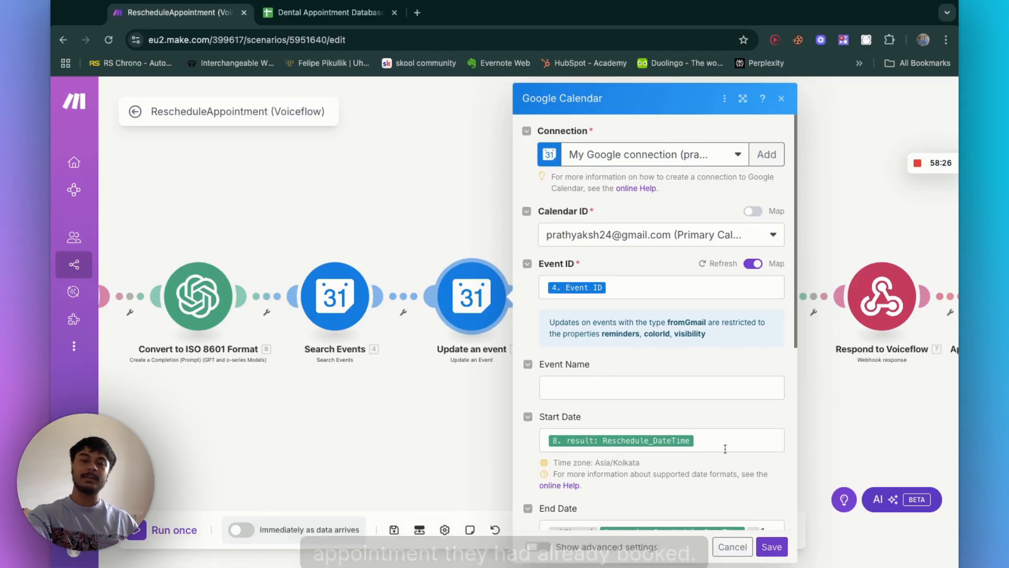
{"action": "scroll", "coordinate": [725, 450], "scroll_direction": "down", "scroll_amount": 1}
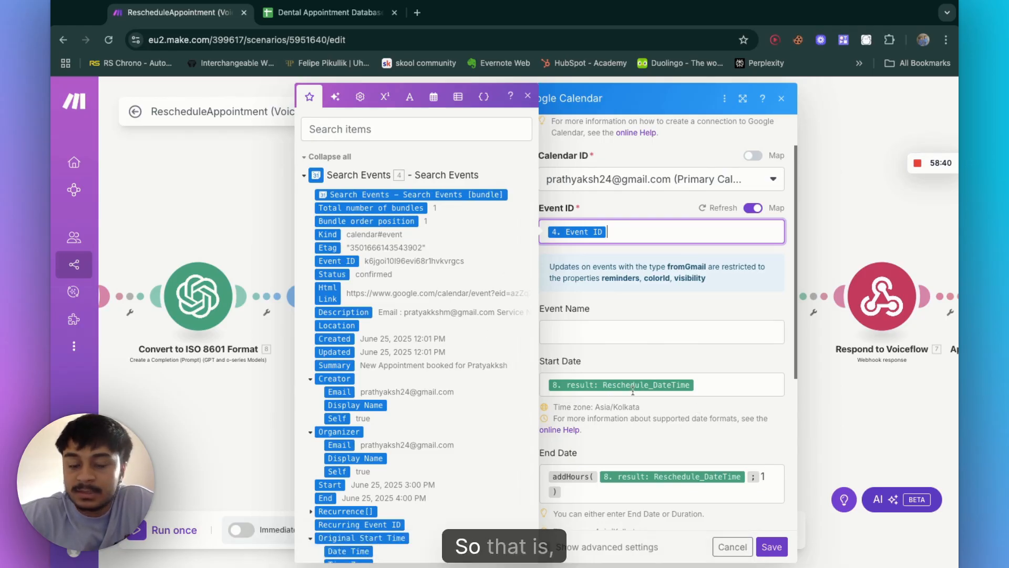
{"action": "left_click", "coordinate": [687, 388]}
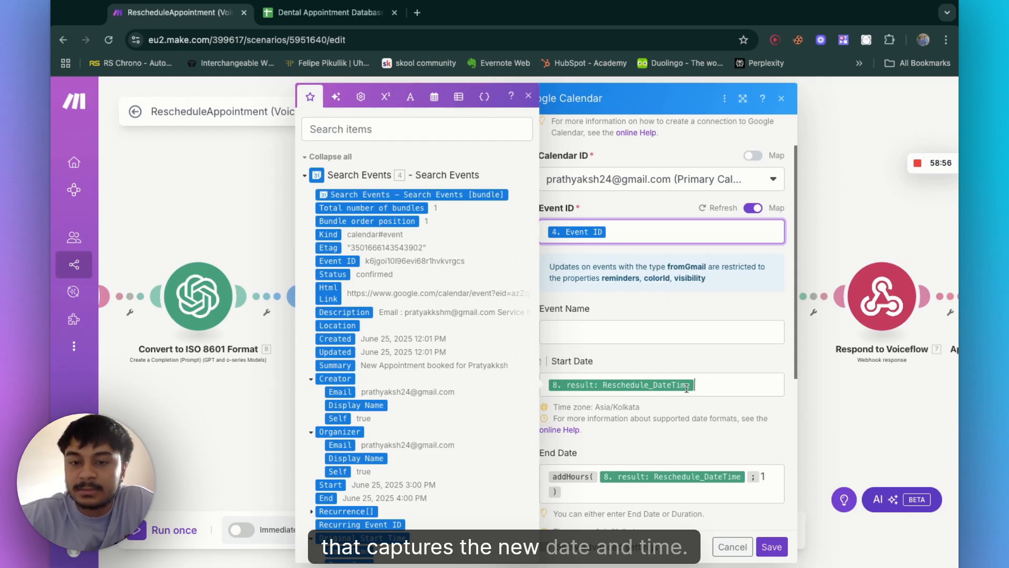
{"action": "left_click", "coordinate": [687, 387]}
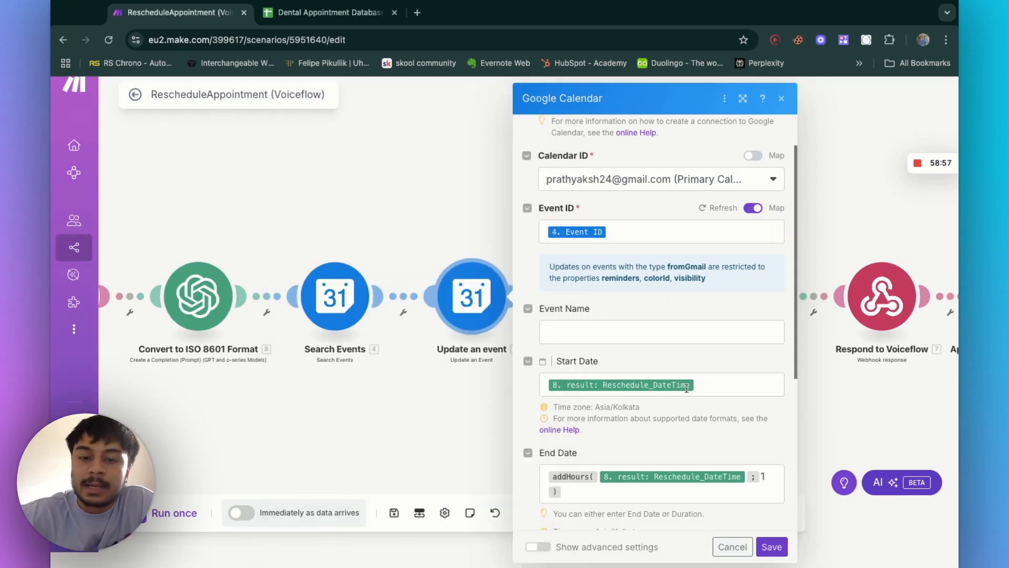
{"action": "scroll", "coordinate": [425, 390], "scroll_direction": "down", "scroll_amount": 10}
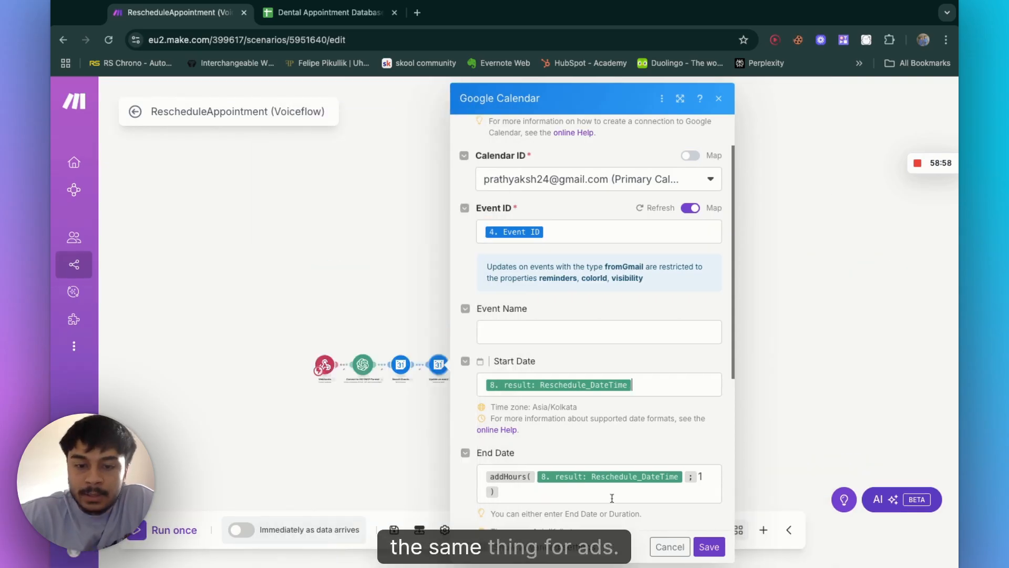
{"action": "left_click", "coordinate": [523, 491]}
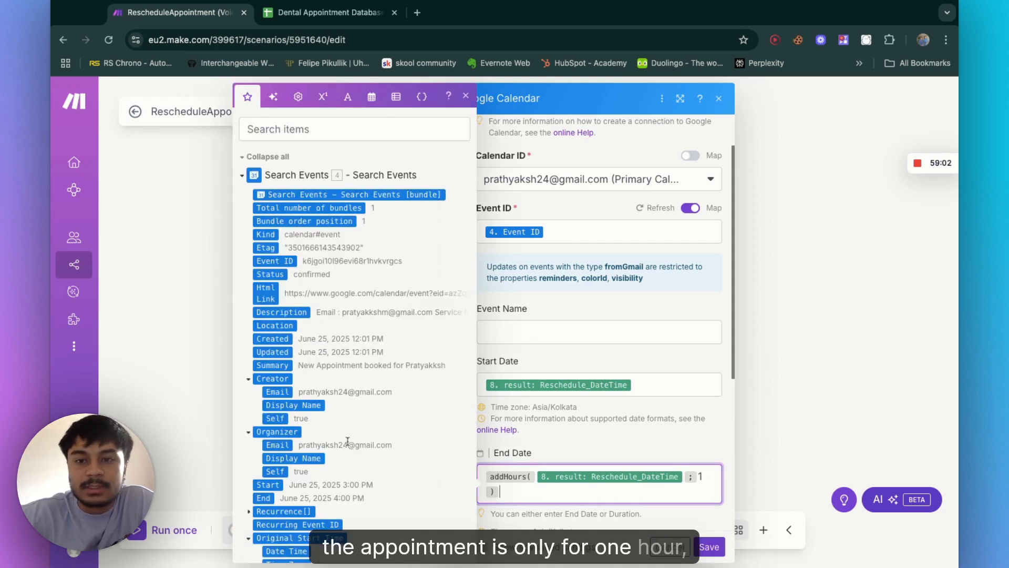
{"action": "scroll", "coordinate": [347, 440], "scroll_direction": "down", "scroll_amount": 10}
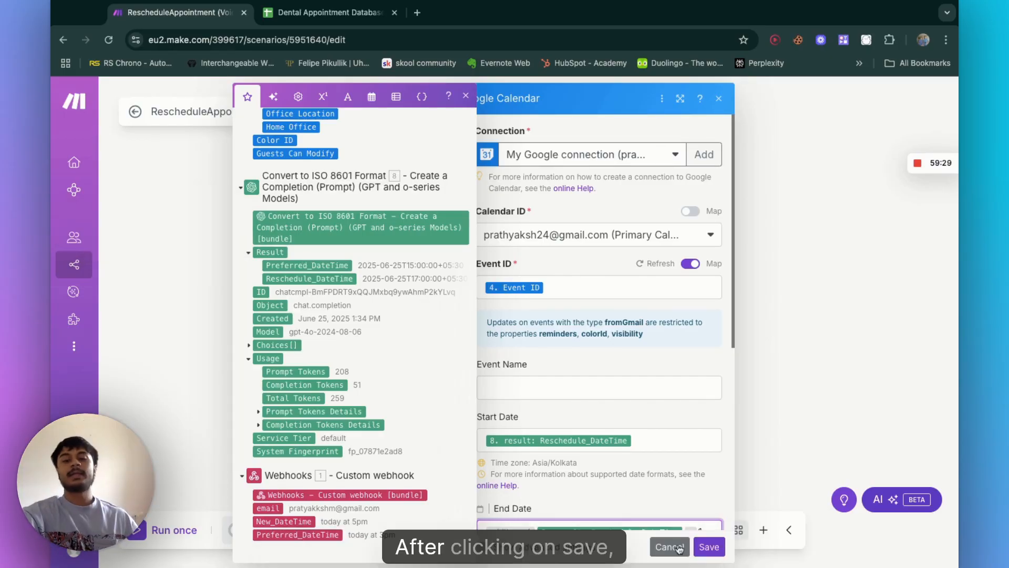
{"action": "left_click", "coordinate": [710, 547]}
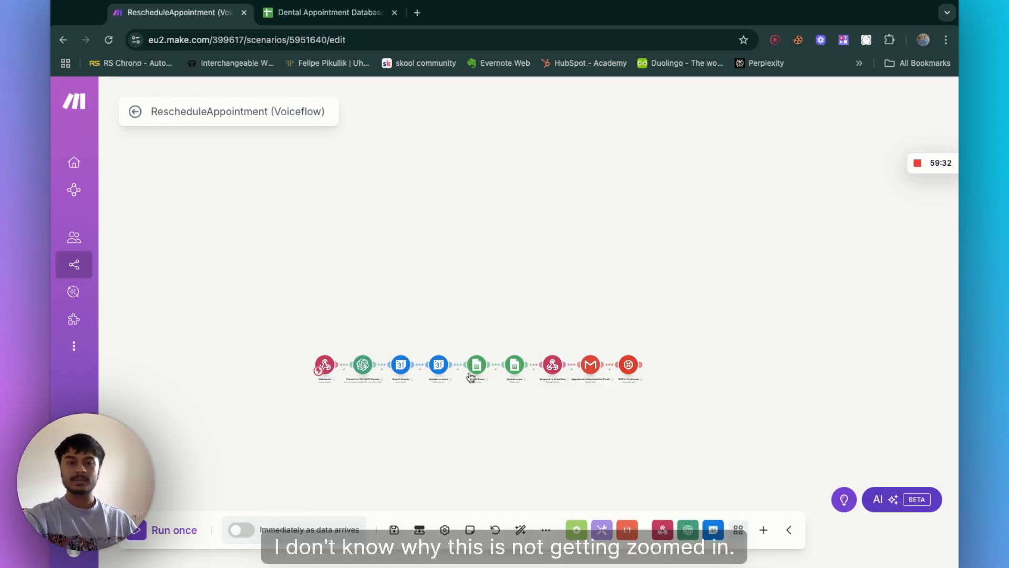
Step: Zoom into the Search Rows and Update a row modules and compare them with the Dental Appointment Database sheet
{"action": "scroll", "coordinate": [470, 377], "scroll_direction": "up", "scroll_amount": 3}
{"action": "scroll", "coordinate": [469, 376], "scroll_direction": "up", "scroll_amount": 5}
{"action": "scroll", "coordinate": [469, 376], "scroll_direction": "down", "scroll_amount": 5}
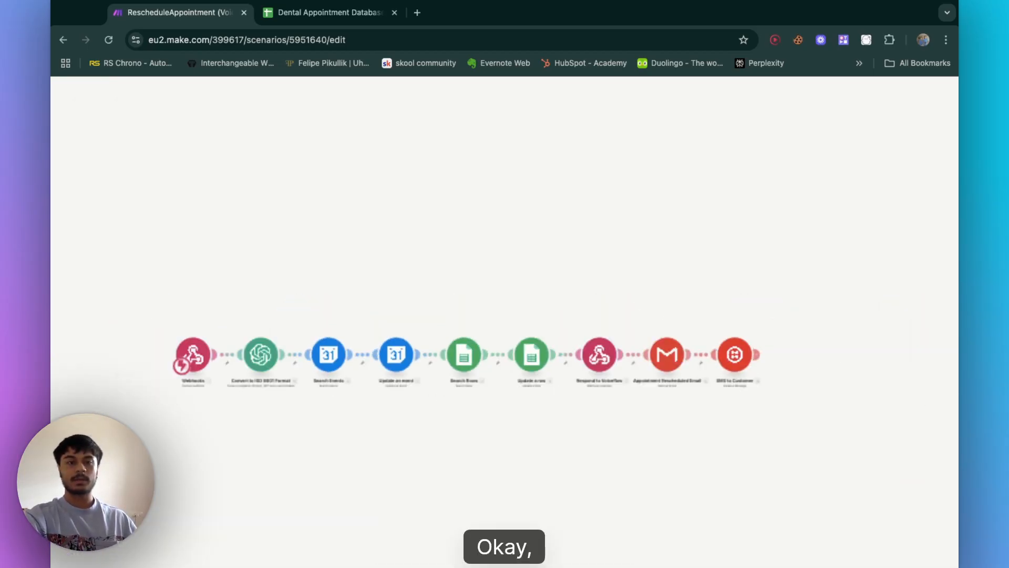
{"action": "scroll", "coordinate": [422, 246], "scroll_direction": "down", "scroll_amount": 2}
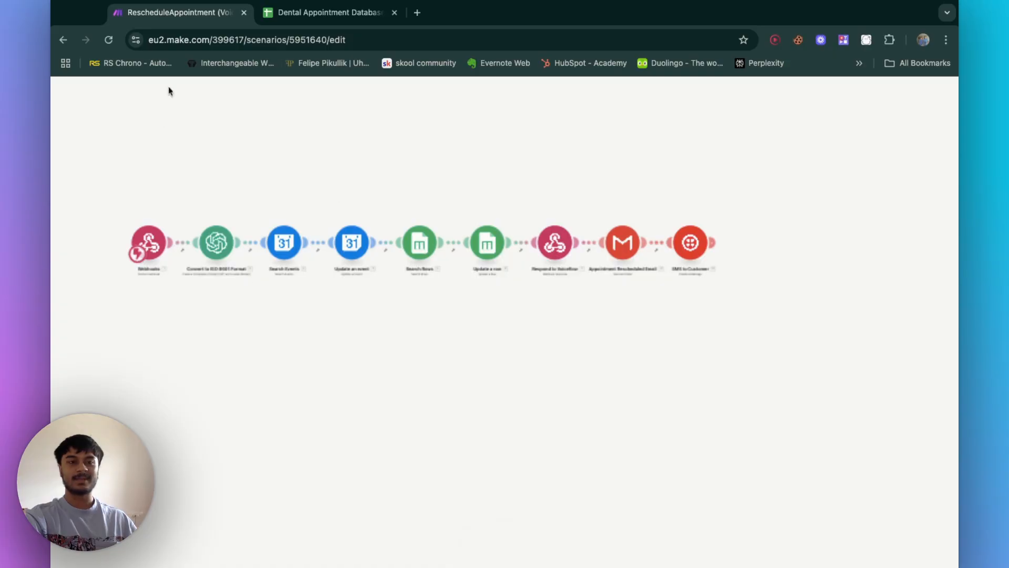
{"action": "scroll", "coordinate": [514, 327], "scroll_direction": "up", "scroll_amount": 4}
{"action": "scroll", "coordinate": [344, 191], "scroll_direction": "up", "scroll_amount": 2}
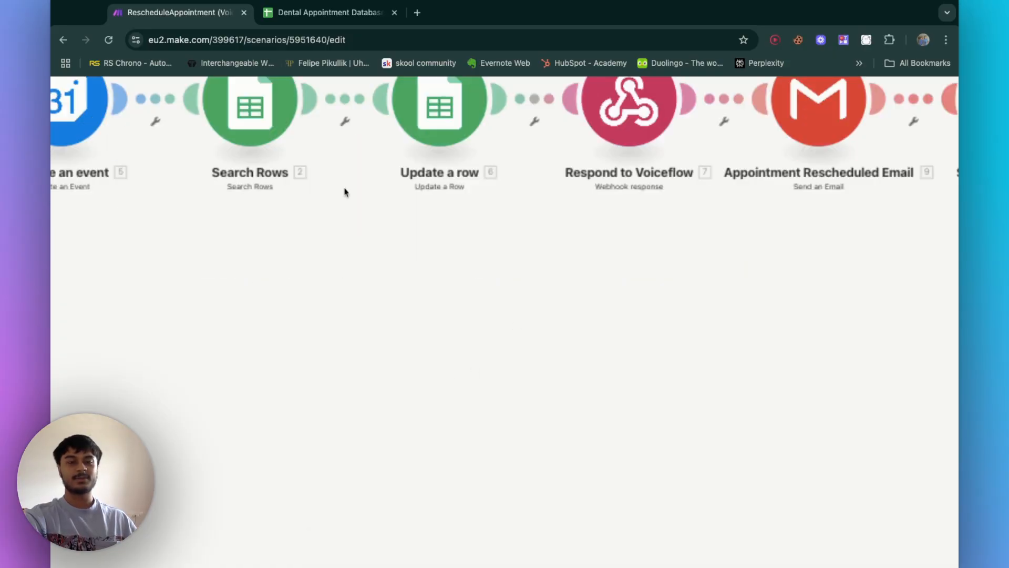
{"action": "scroll", "coordinate": [345, 192], "scroll_direction": "up", "scroll_amount": 3}
{"action": "scroll", "coordinate": [345, 192], "scroll_direction": "left", "scroll_amount": 3}
{"action": "scroll", "coordinate": [345, 193], "scroll_direction": "up", "scroll_amount": 1}
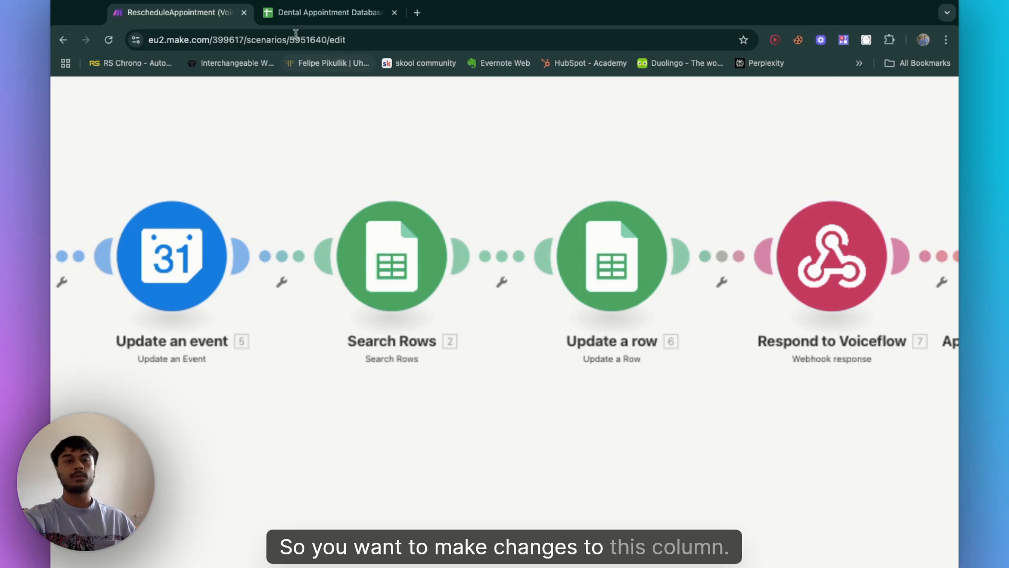
{"action": "left_click", "coordinate": [308, 16]}
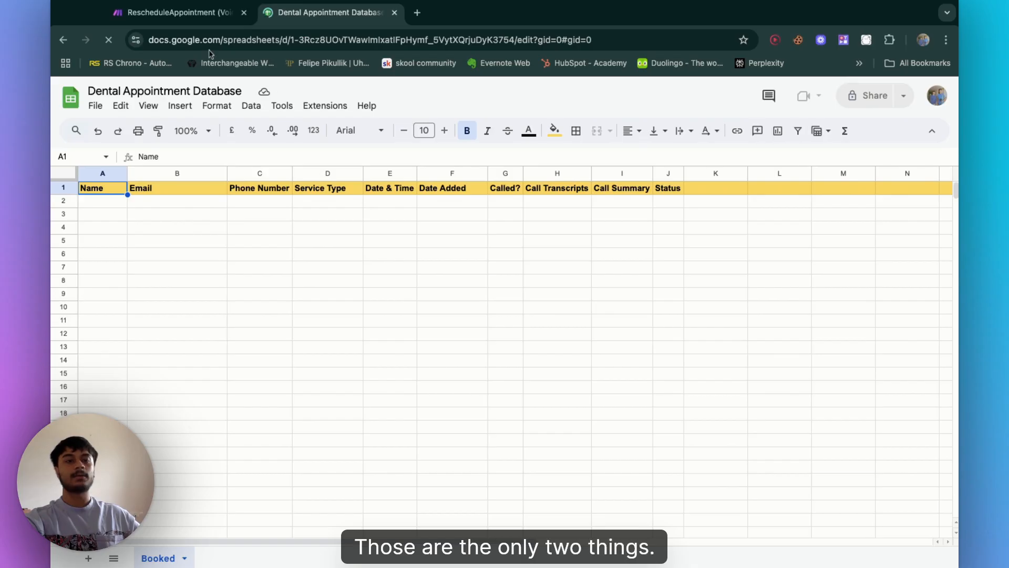
{"action": "left_click", "coordinate": [174, 13]}
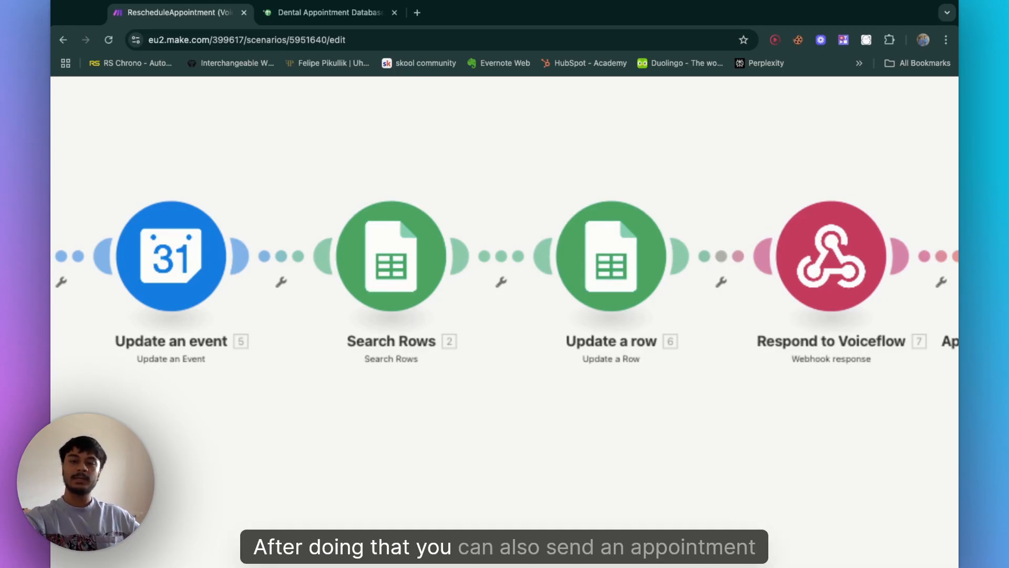
Step: Pan along the scenario to view the Appointment Rescheduled Email and SMS to Customer modules
{"action": "scroll", "coordinate": [427, 400], "scroll_direction": "down", "scroll_amount": 3}
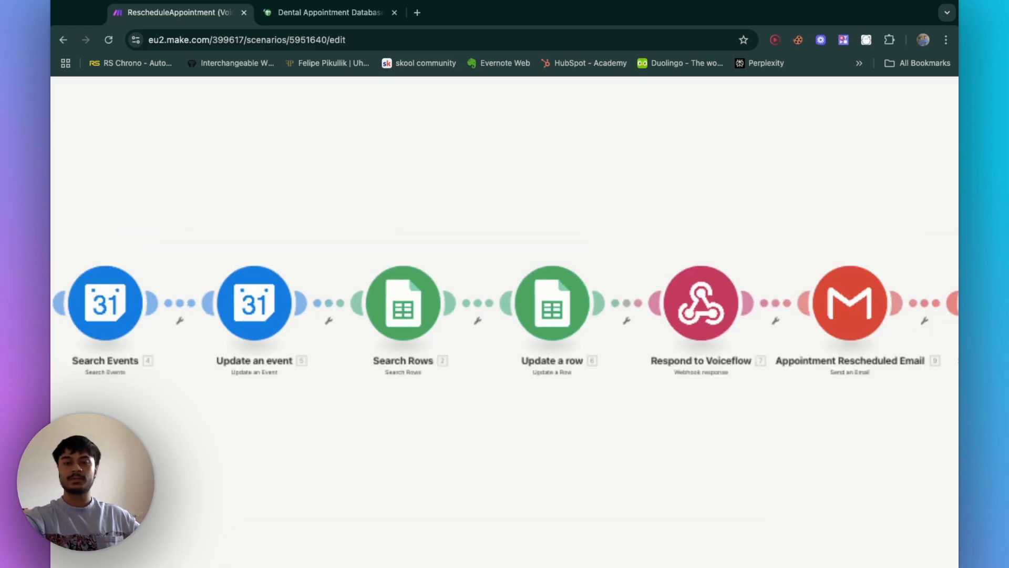
{"action": "scroll", "coordinate": [849, 364], "scroll_direction": "down", "scroll_amount": 1}
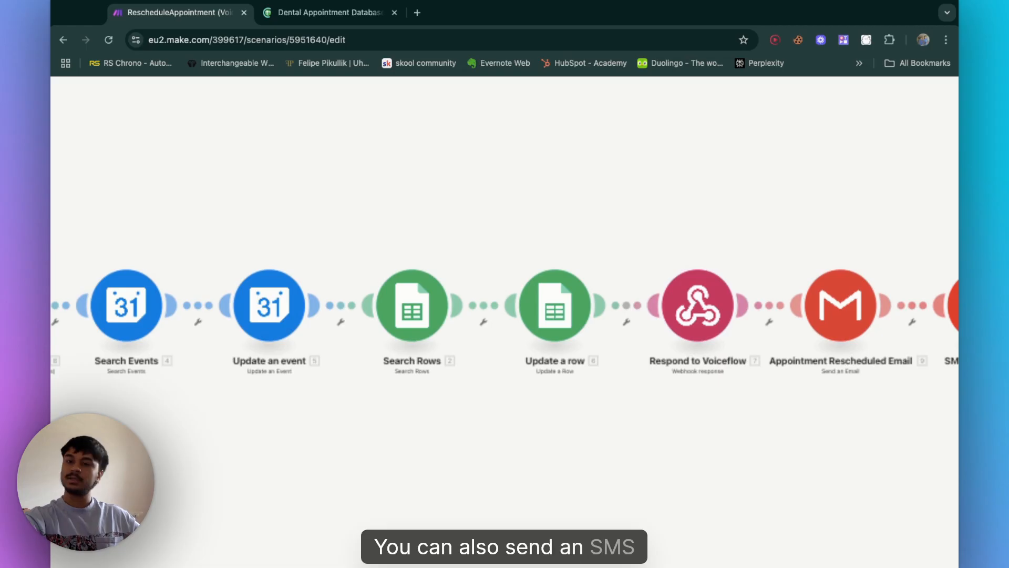
{"action": "scroll", "coordinate": [794, 351], "scroll_direction": "right", "scroll_amount": 3}
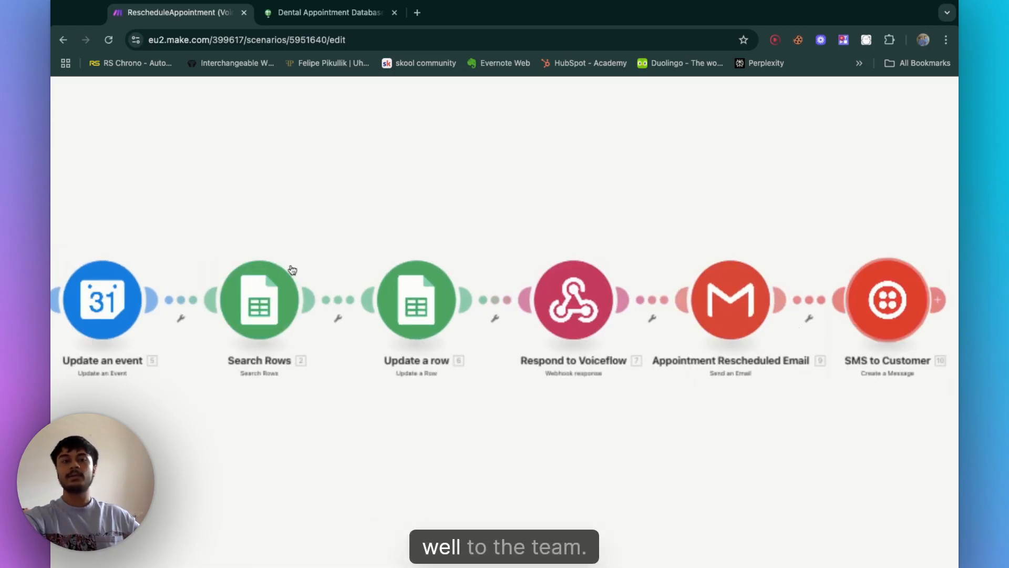
{"action": "scroll", "coordinate": [360, 172], "scroll_direction": "down", "scroll_amount": 5}
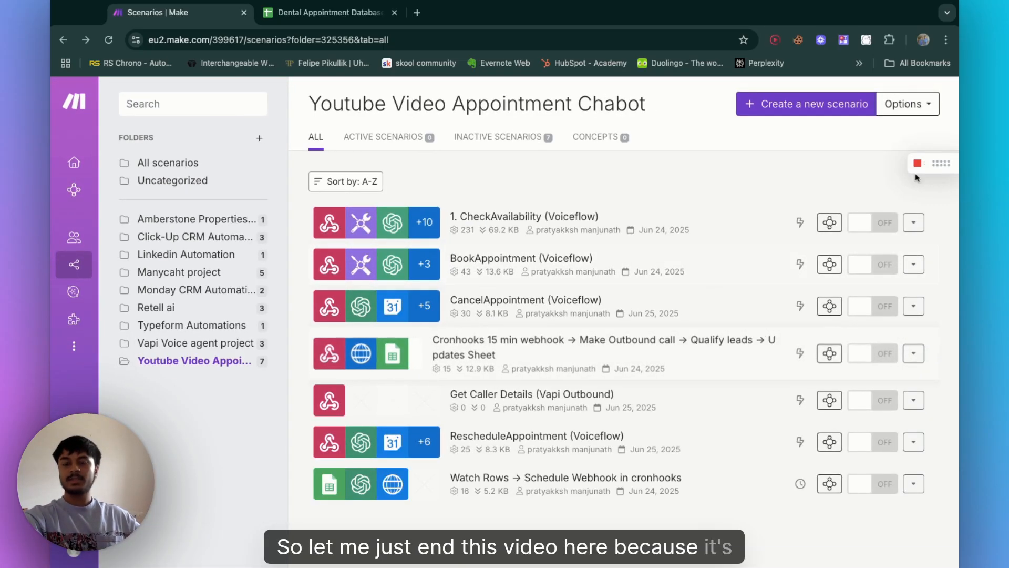
Step: Open cronhooks.io in a new browser tab
{"action": "mouse_move", "coordinate": [918, 166]}
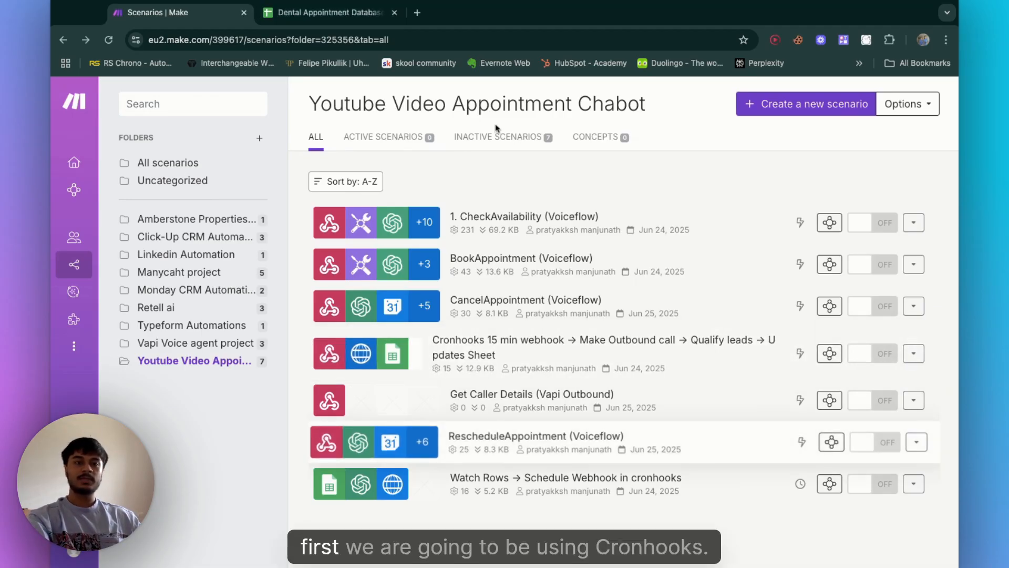
{"action": "left_click", "coordinate": [416, 13]}
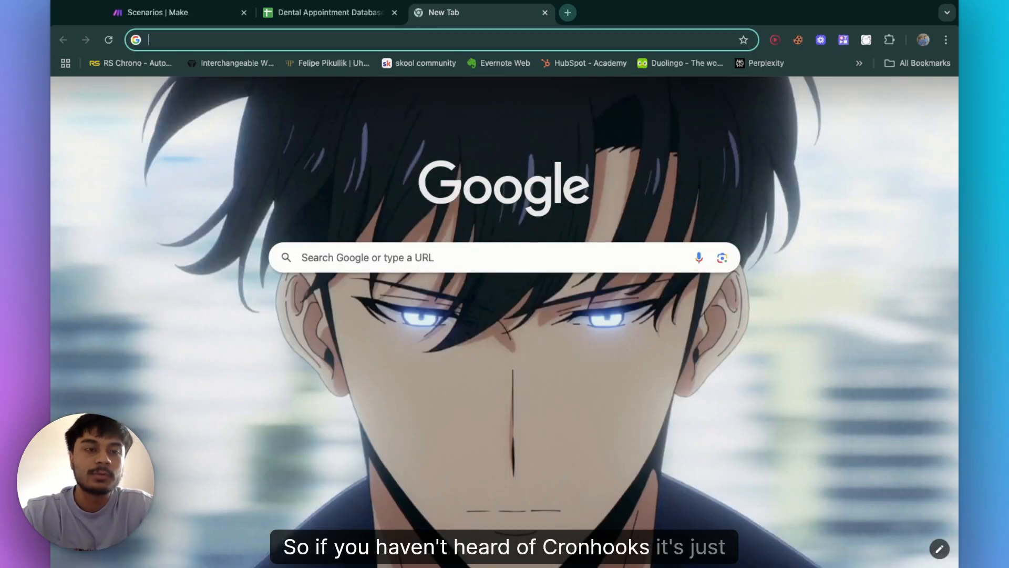
{"action": "type", "text": "cro"}
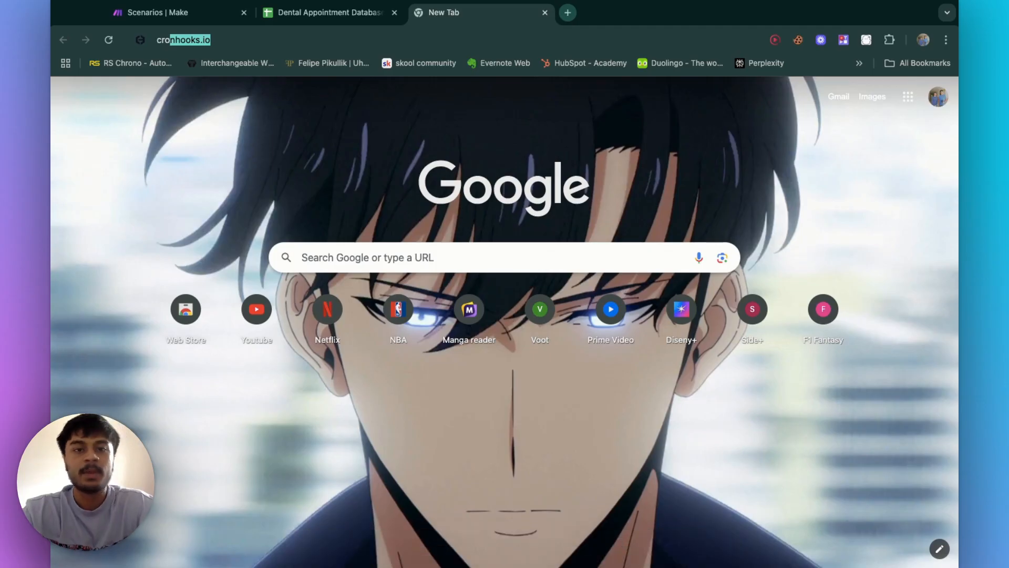
{"action": "key", "text": "Return"}
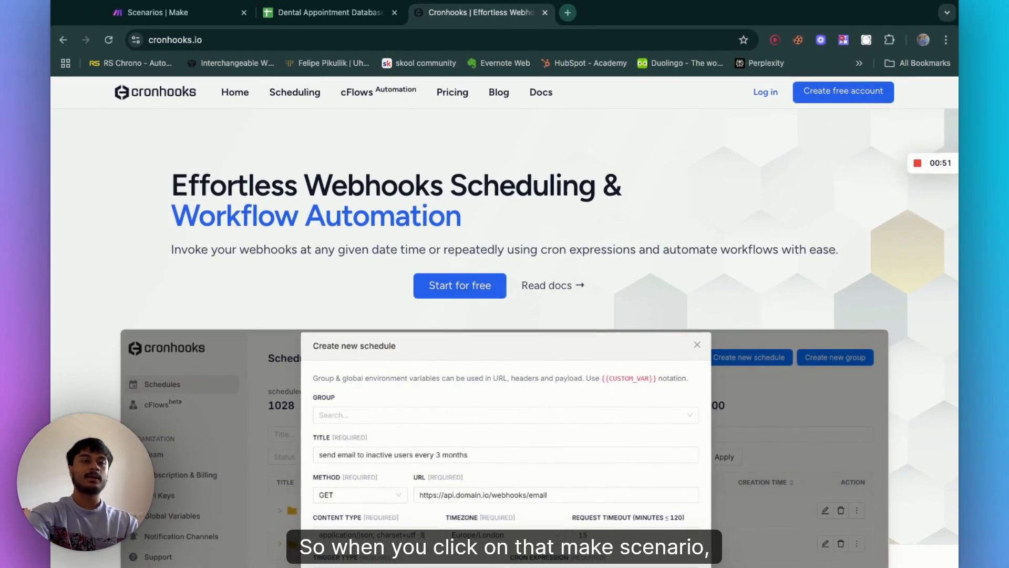
Step: Review the Cronhooks pricing plans and free trial details
{"action": "left_click", "coordinate": [210, 19]}
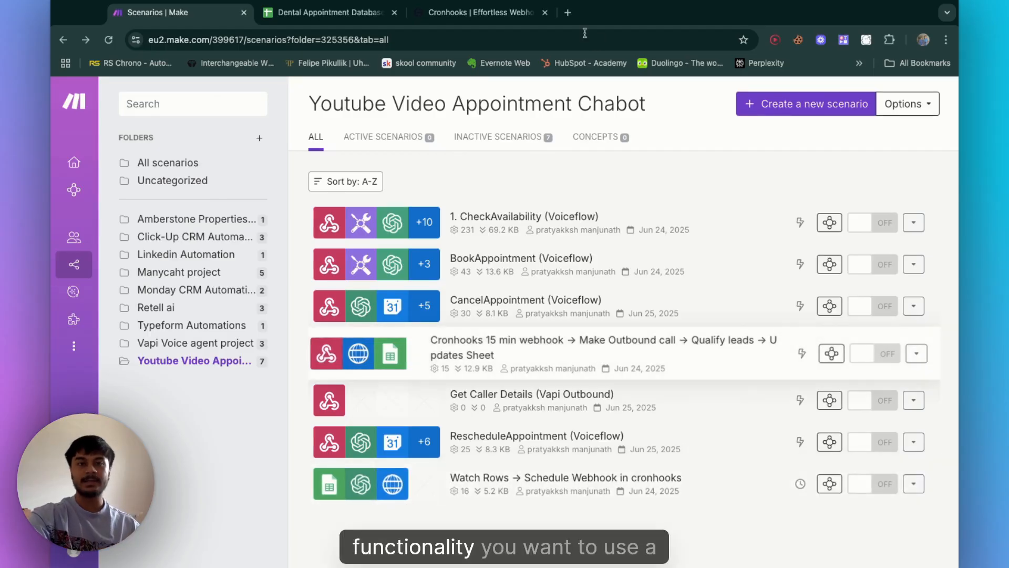
{"action": "left_click", "coordinate": [476, 12]}
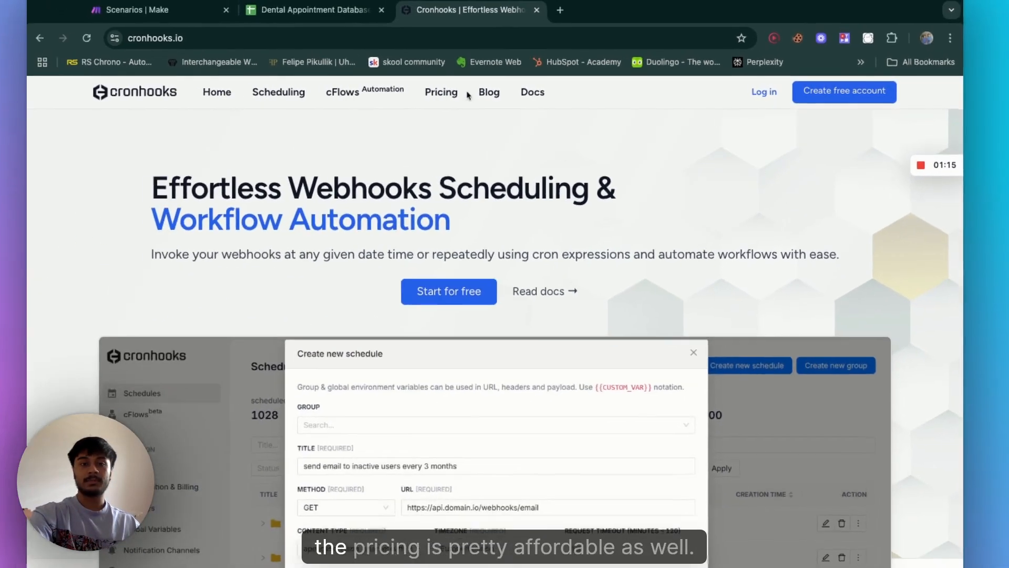
{"action": "left_click", "coordinate": [448, 94]}
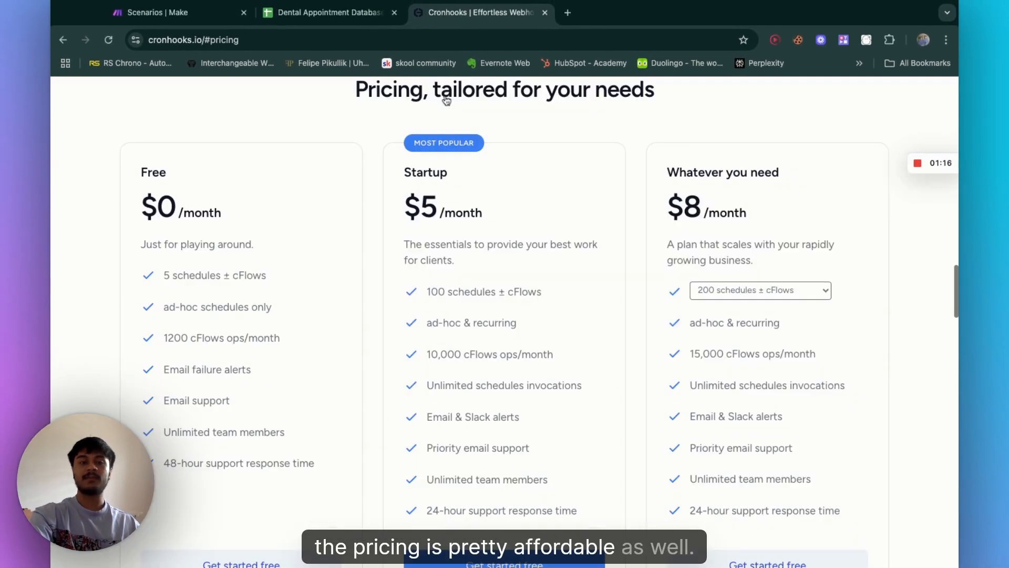
{"action": "scroll", "coordinate": [197, 347], "scroll_direction": "up", "scroll_amount": 1}
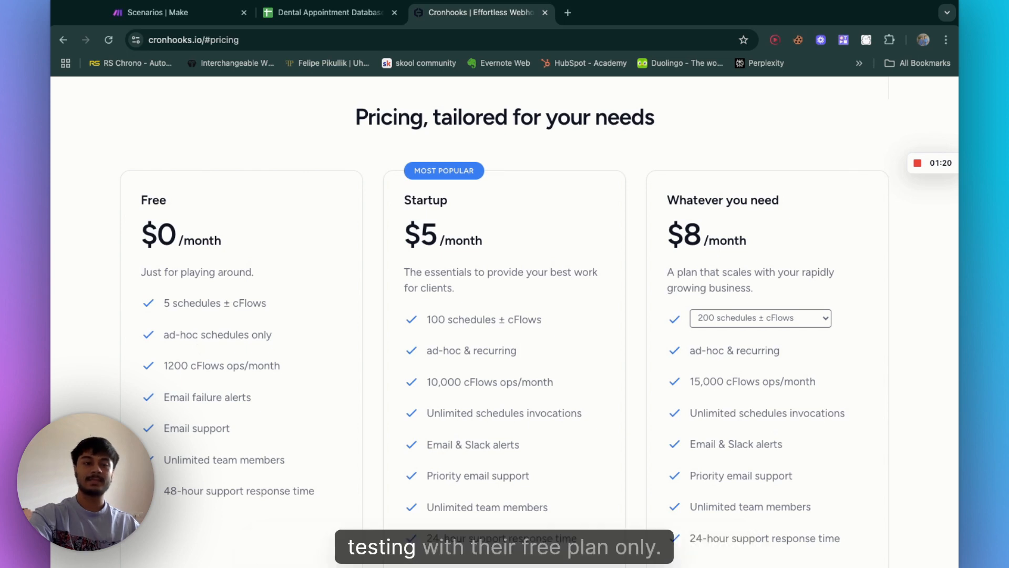
{"action": "scroll", "coordinate": [183, 269], "scroll_direction": "down", "scroll_amount": 1}
{"action": "triple_click", "coordinate": [150, 211]}
{"action": "left_click", "coordinate": [317, 445]}
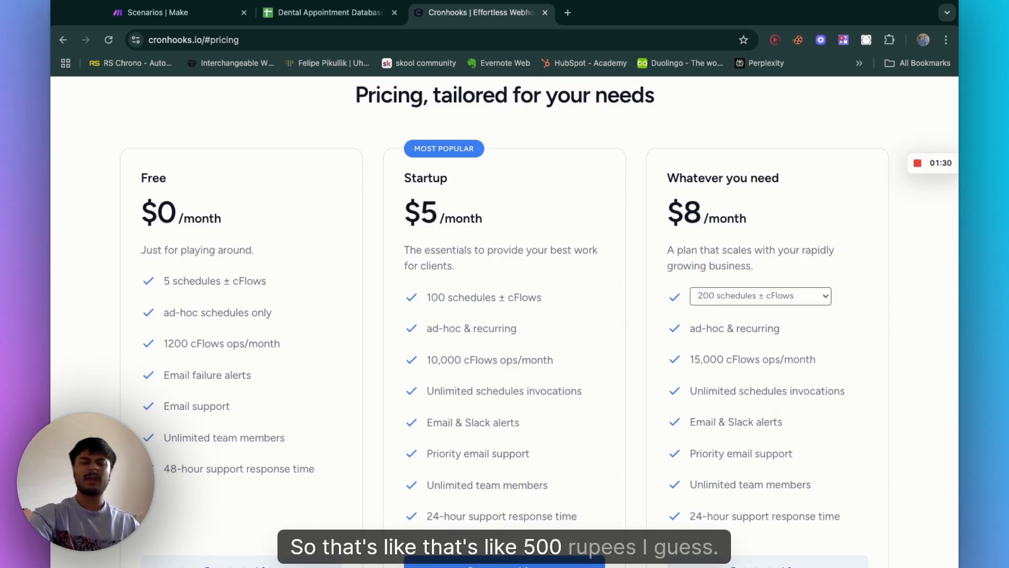
{"action": "scroll", "coordinate": [317, 257], "scroll_direction": "down", "scroll_amount": 7}
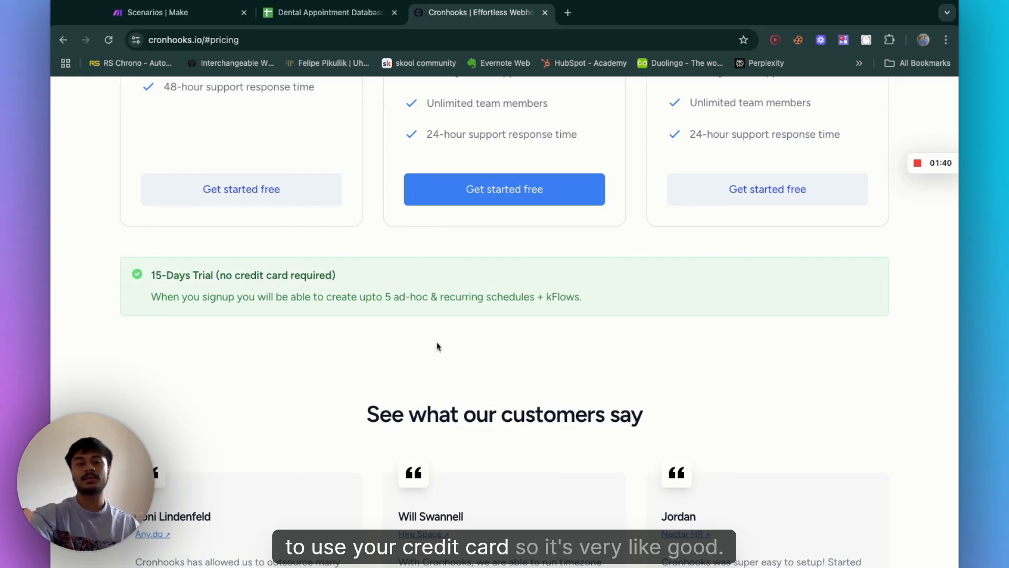
{"action": "scroll", "coordinate": [437, 345], "scroll_direction": "up", "scroll_amount": 20}
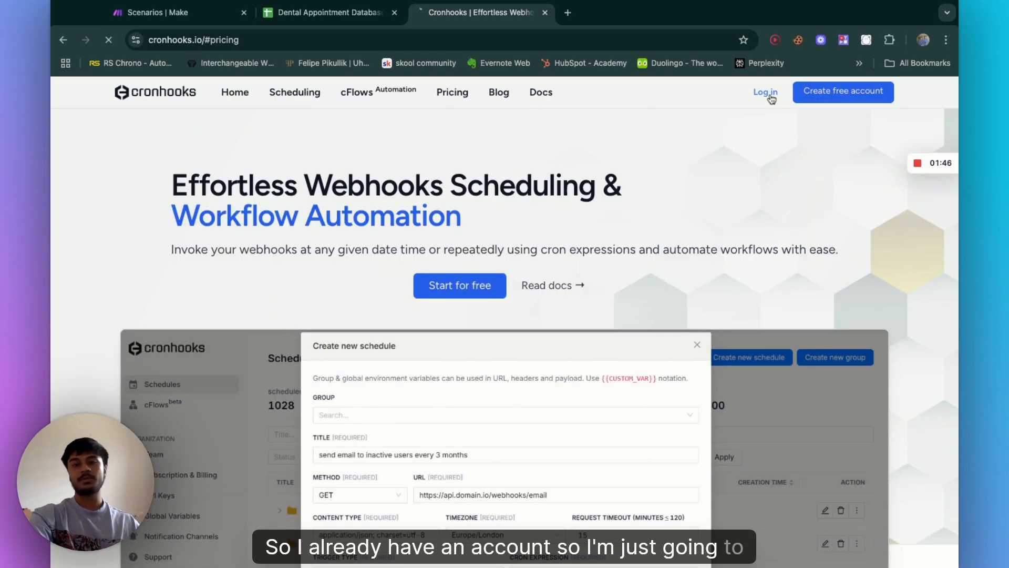
Step: Log in to Cronhooks and open the form for creating a new schedule
{"action": "left_click", "coordinate": [770, 96]}
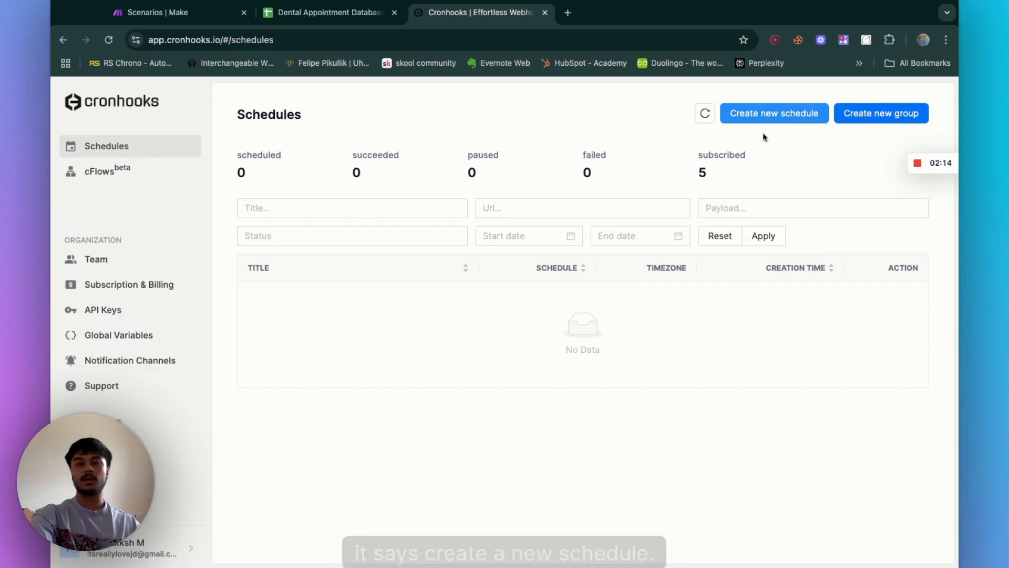
{"action": "left_click", "coordinate": [793, 121]}
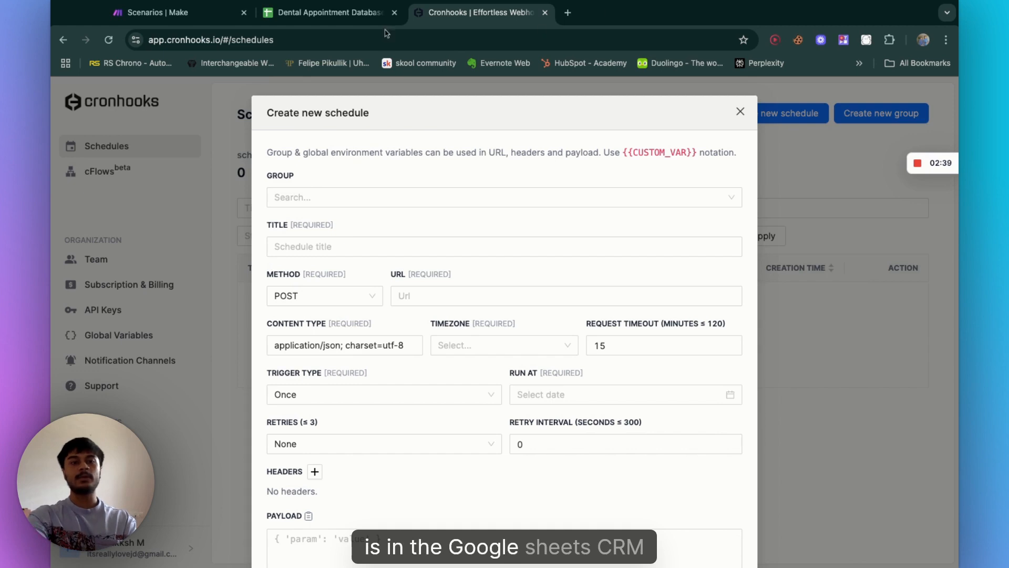
Step: Switch to the Dental Appointment Database sheet and examine the Date & Time, Date Added and Called? columns
{"action": "left_click", "coordinate": [326, 12]}
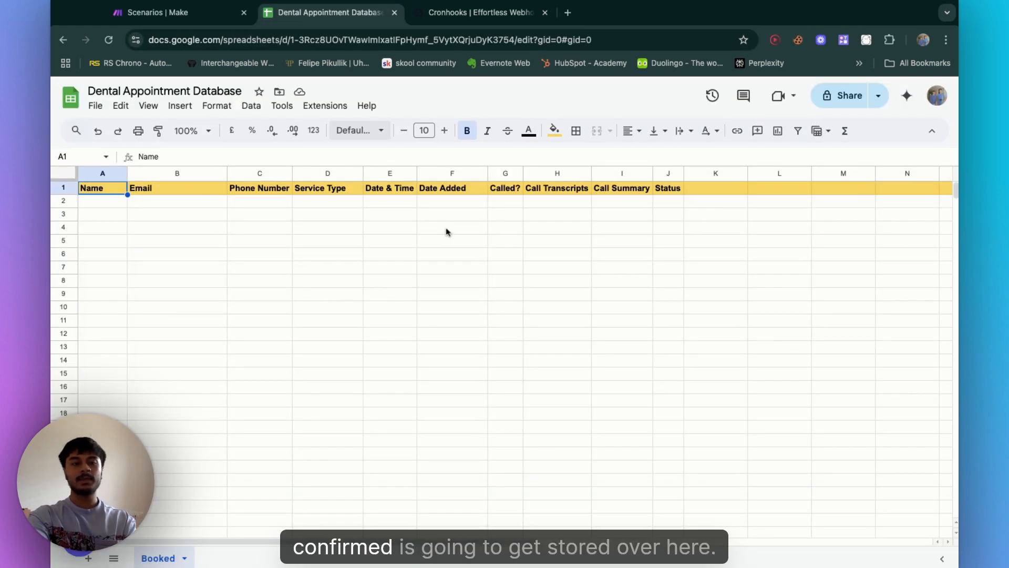
{"action": "left_click", "coordinate": [498, 204]}
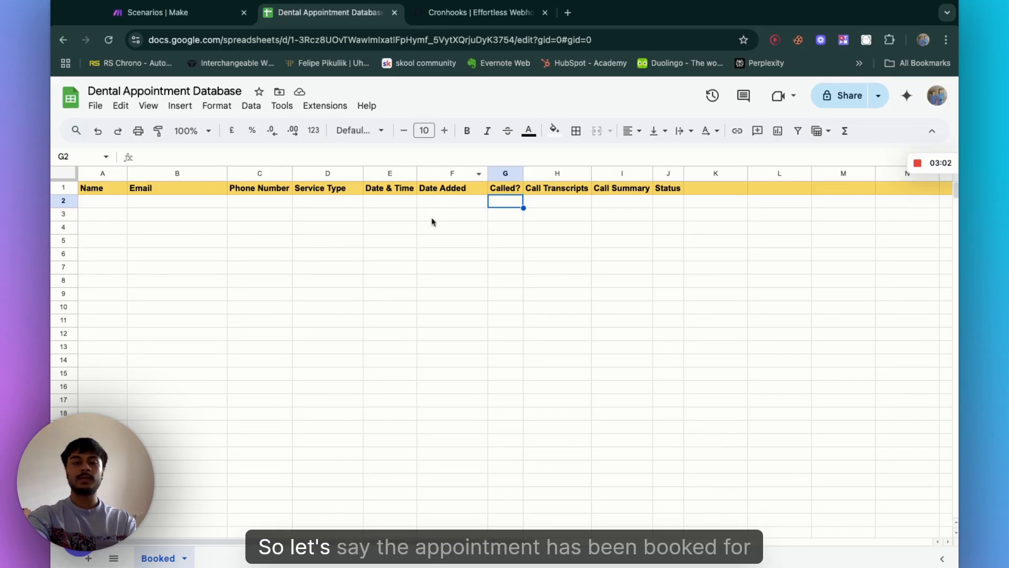
{"action": "left_click", "coordinate": [384, 206]}
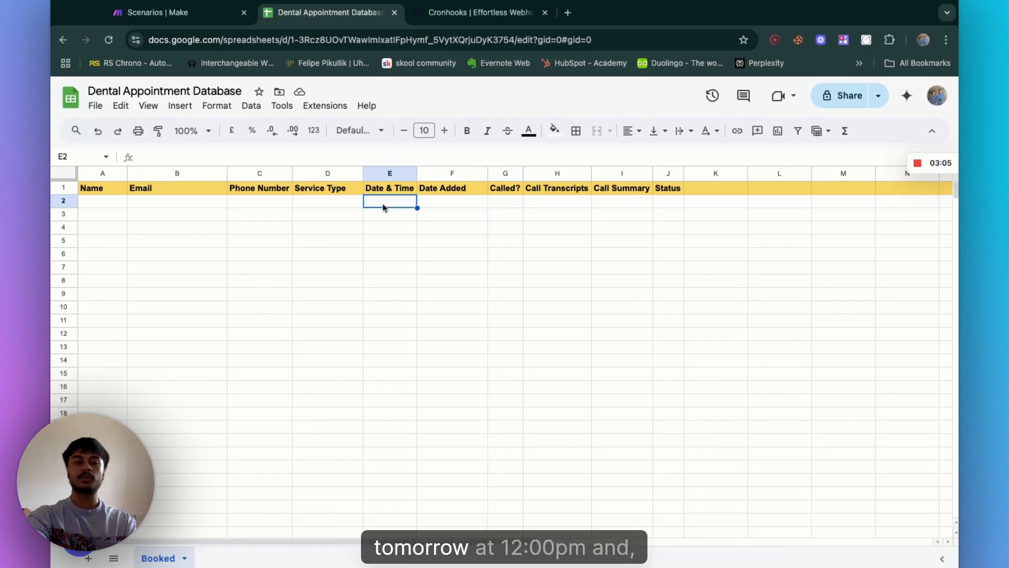
{"action": "left_click", "coordinate": [455, 207]}
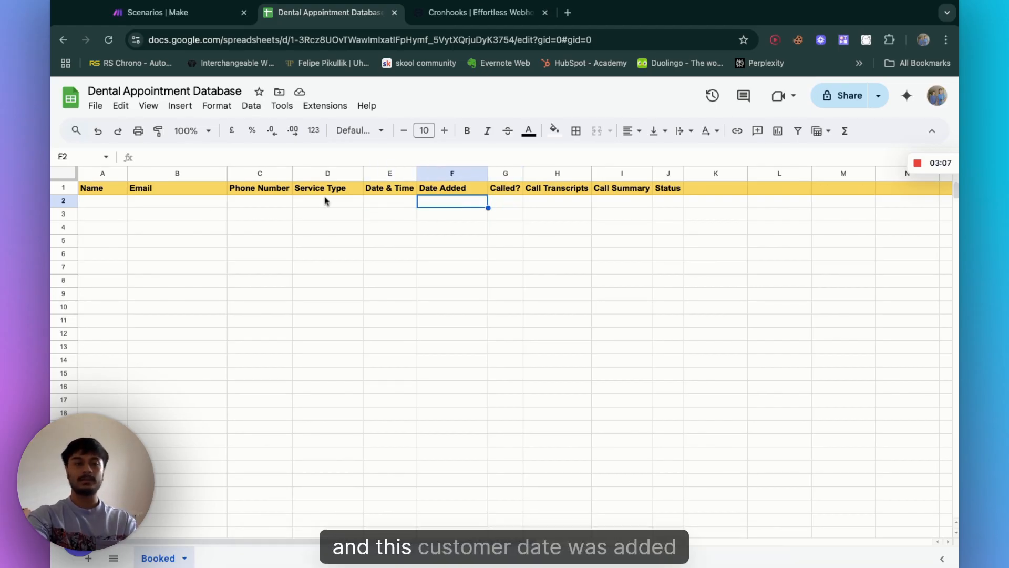
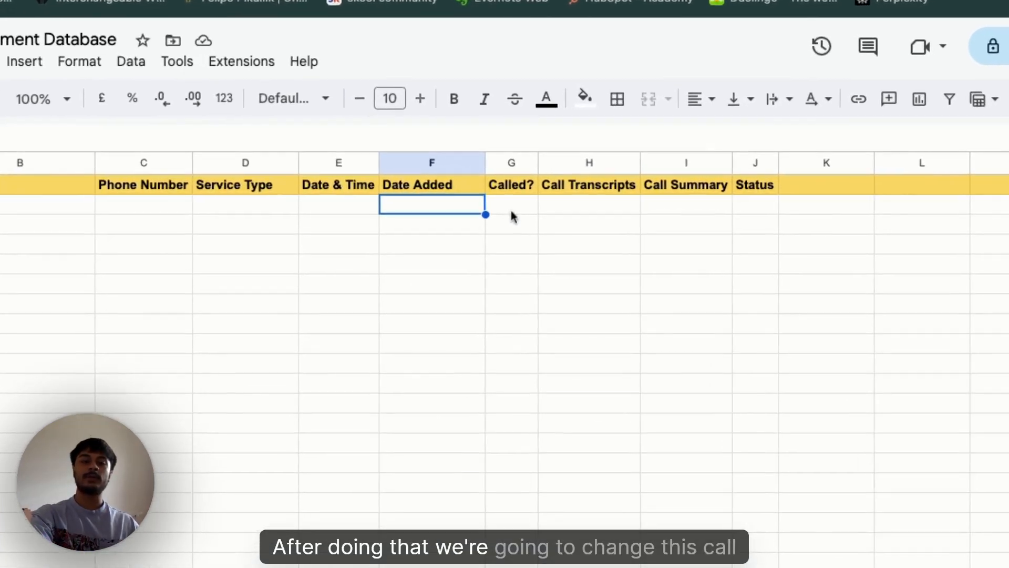
Step: Examine the Called?, Call Transcripts, Call Summary and Status columns of the bookings sheet
{"action": "left_click", "coordinate": [510, 208]}
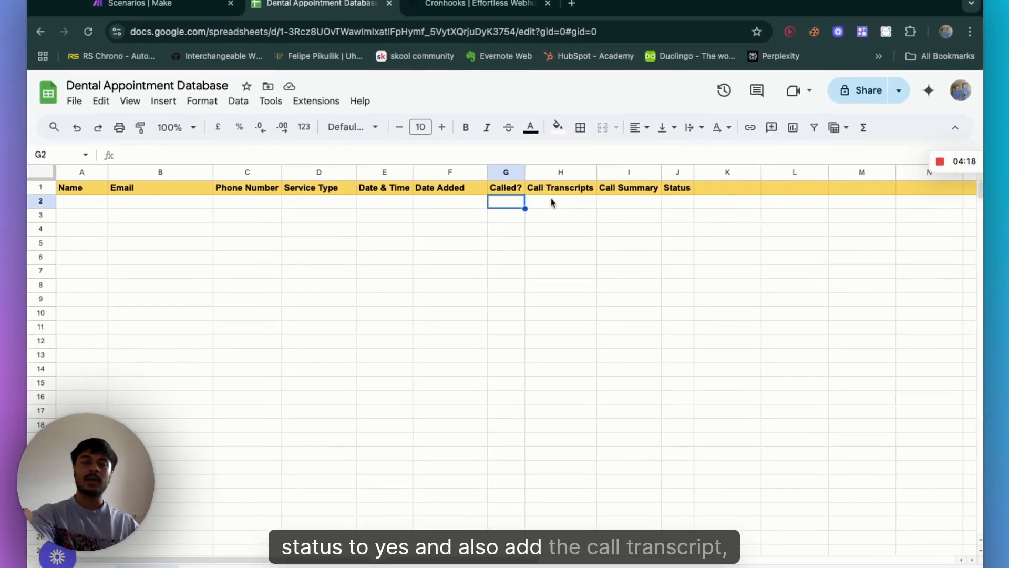
{"action": "left_click", "coordinate": [578, 205]}
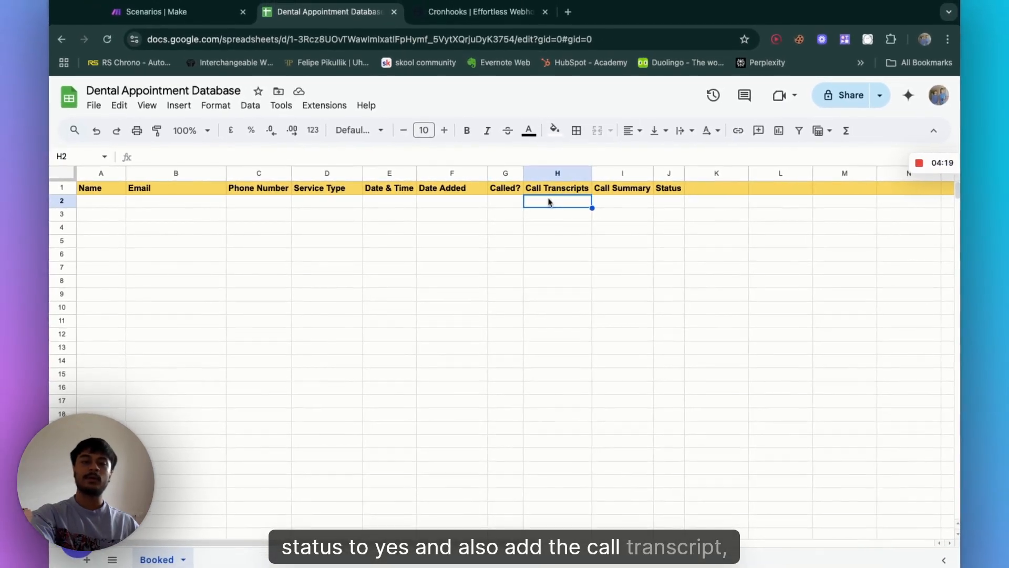
{"action": "left_click", "coordinate": [626, 201]}
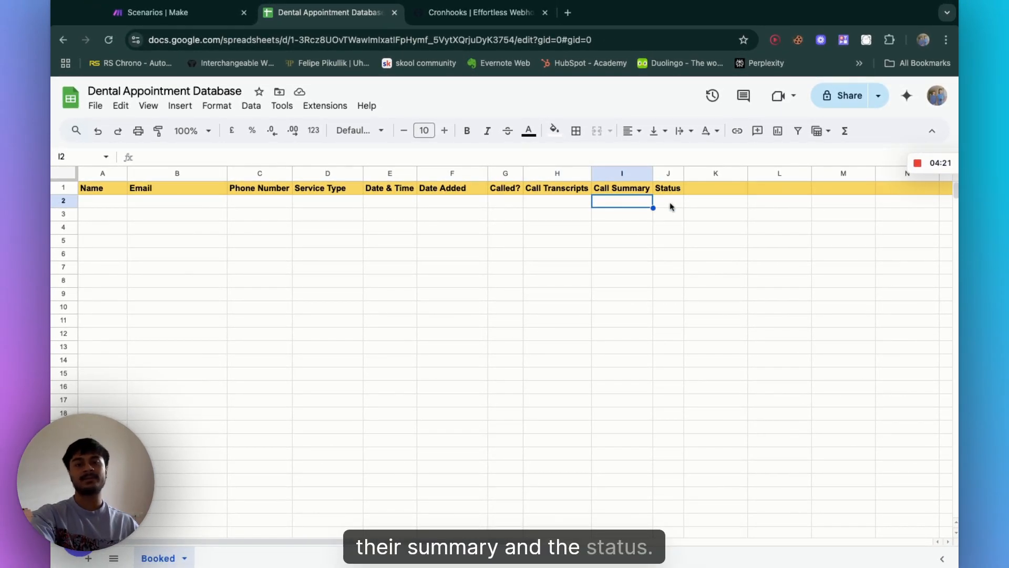
{"action": "left_click", "coordinate": [671, 205]}
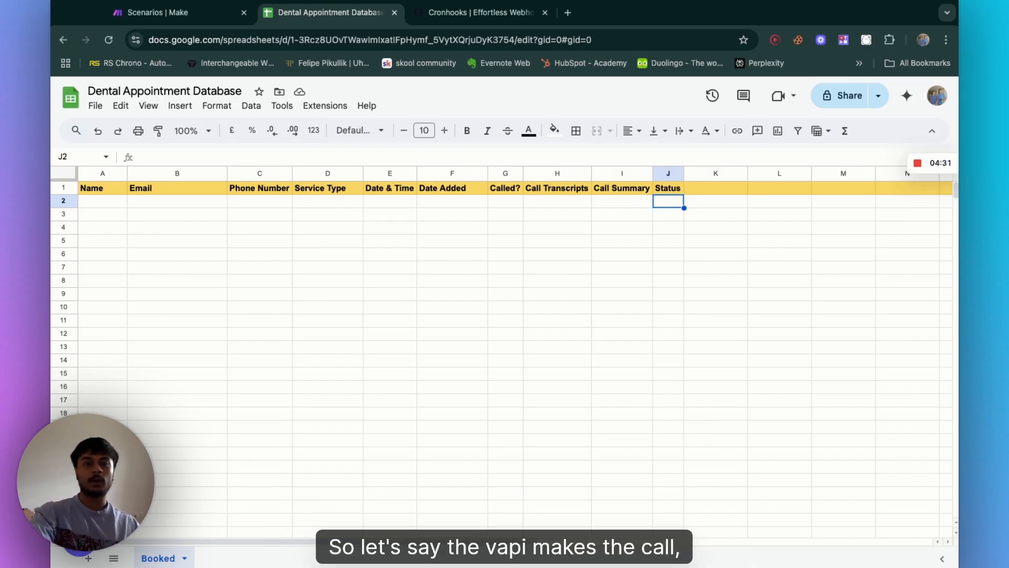
Step: Return to the Cronhooks schedule form, title it "15 minute webhook" and keep the POST method
{"action": "left_click", "coordinate": [463, 13]}
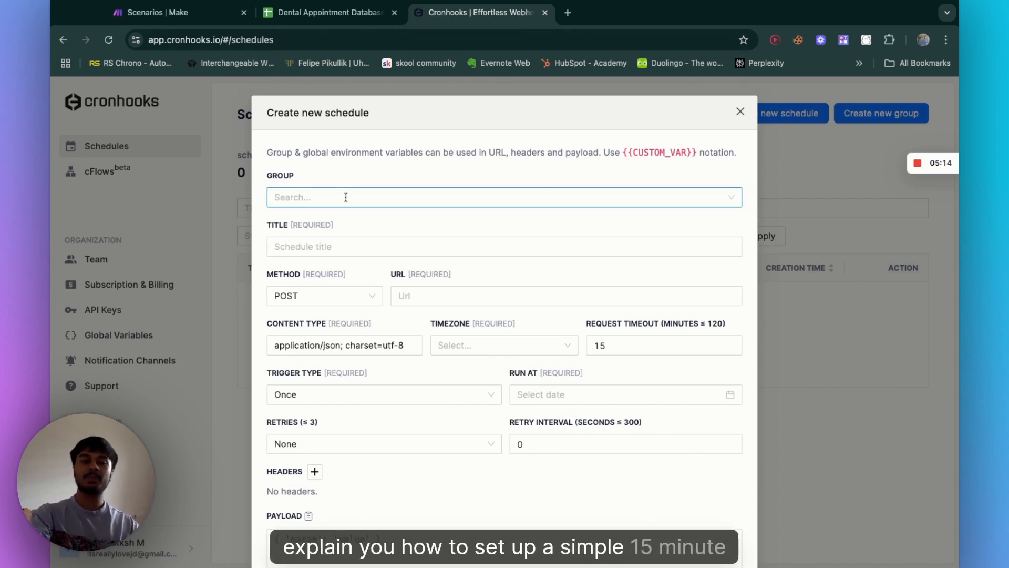
{"action": "left_click", "coordinate": [349, 248]}
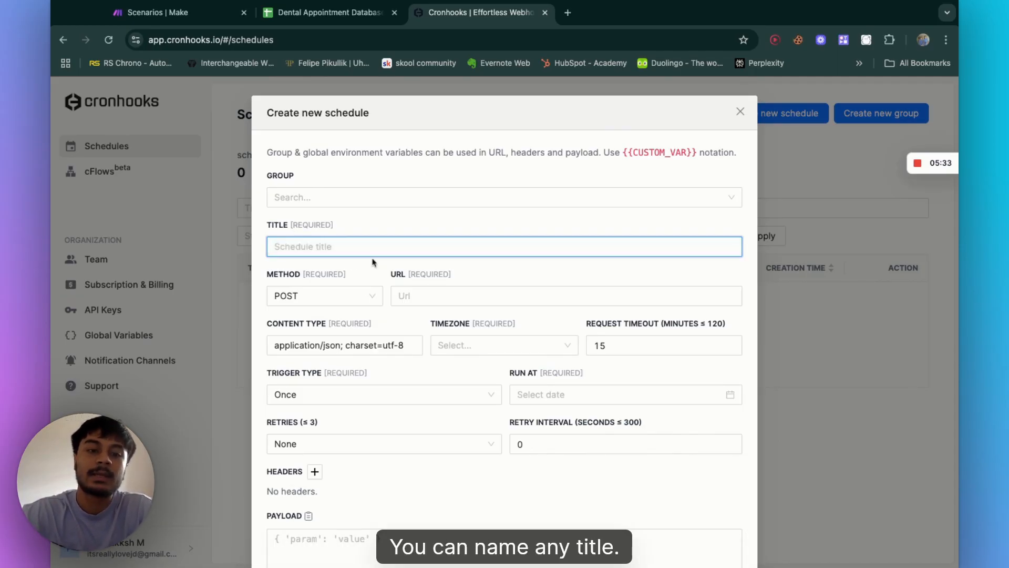
{"action": "left_click", "coordinate": [390, 284]}
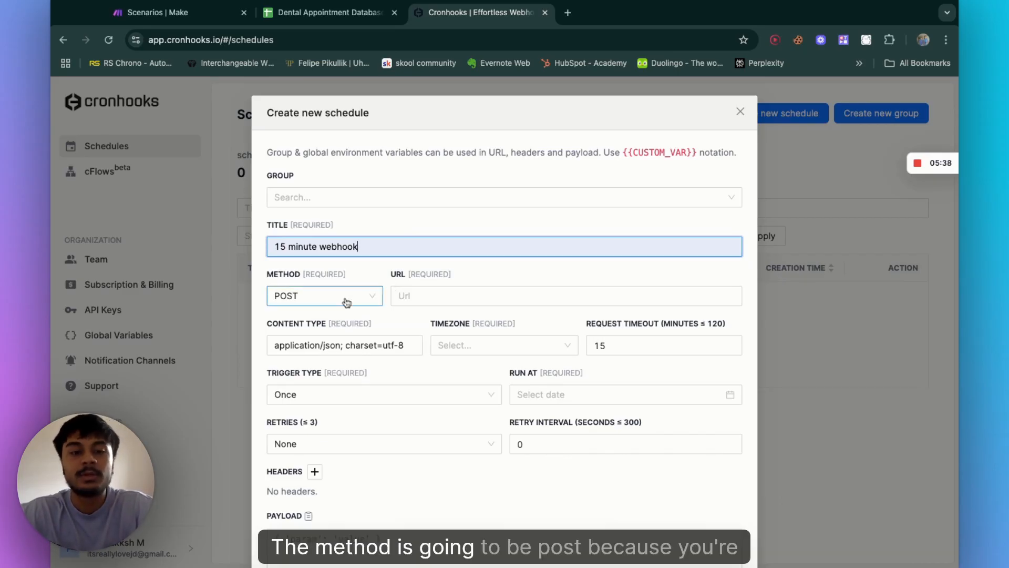
{"action": "left_click", "coordinate": [373, 299]}
{"action": "key", "text": "Return"}
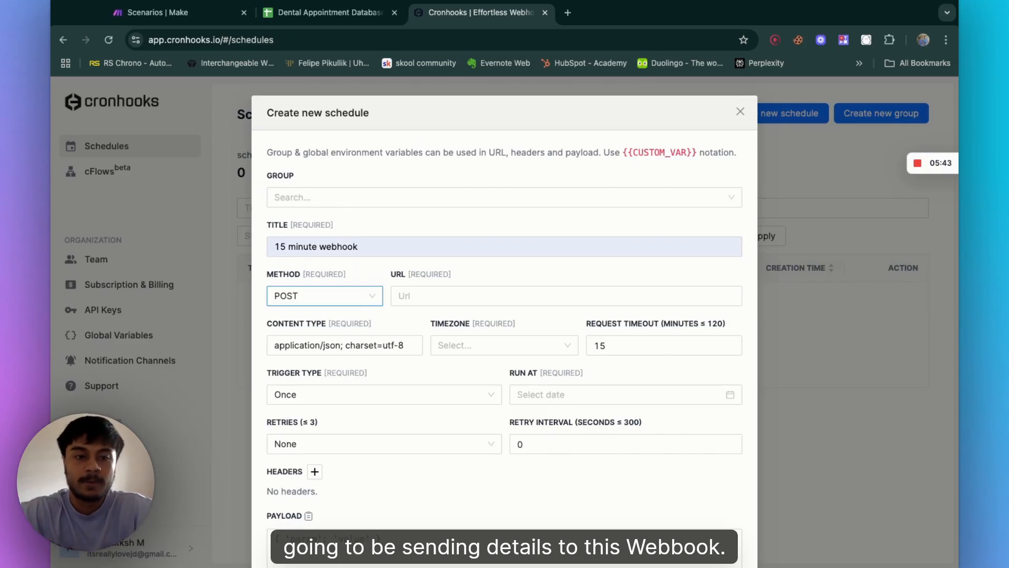
Step: Copy the webhook URL from the "Cronhooks 15 min webhook" Make scenario and paste it as the schedule's URL
{"action": "left_click", "coordinate": [455, 350]}
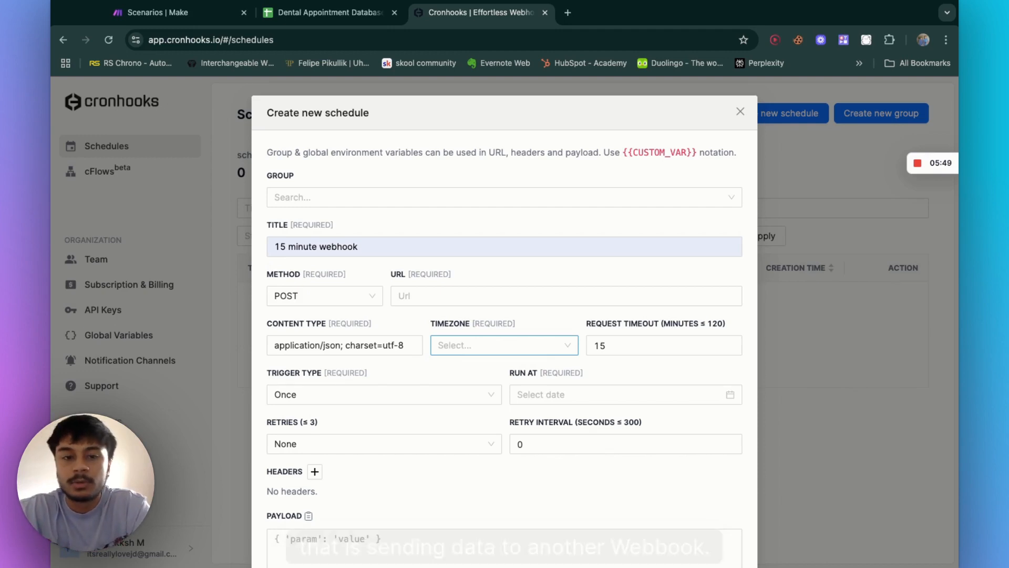
{"action": "left_click", "coordinate": [419, 299]}
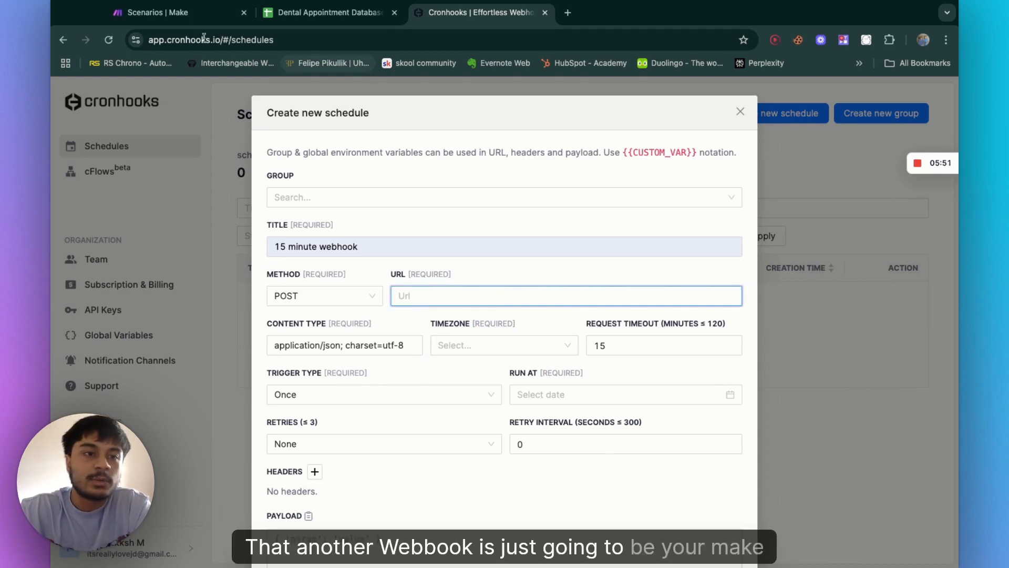
{"action": "left_click", "coordinate": [182, 22]}
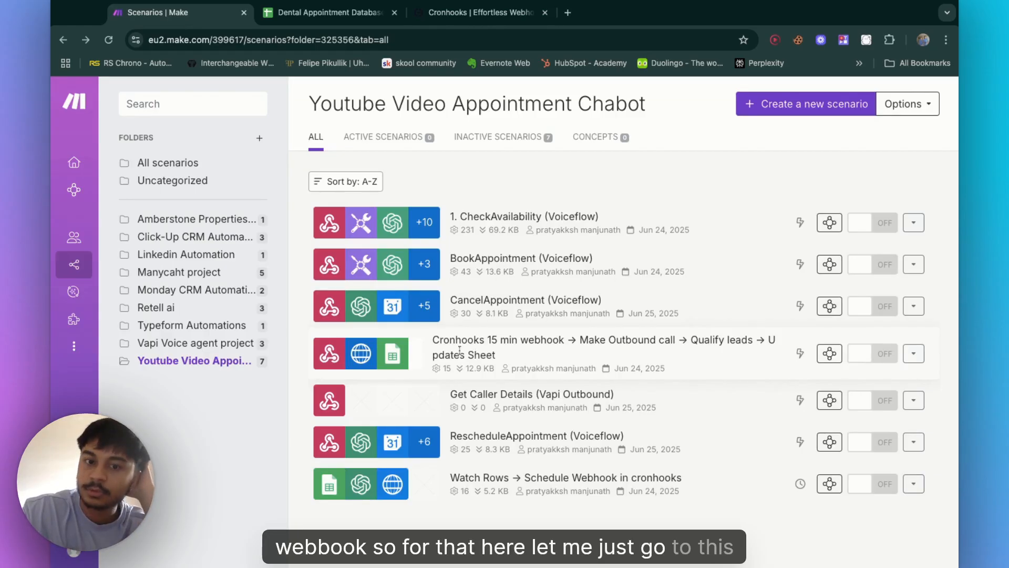
{"action": "left_click", "coordinate": [497, 340]}
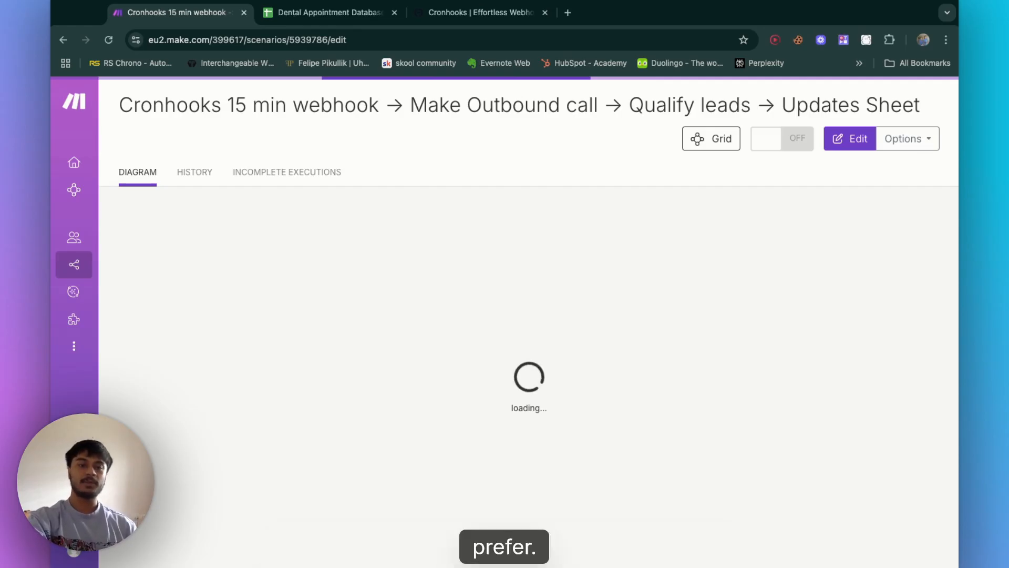
{"action": "left_click", "coordinate": [451, 14]}
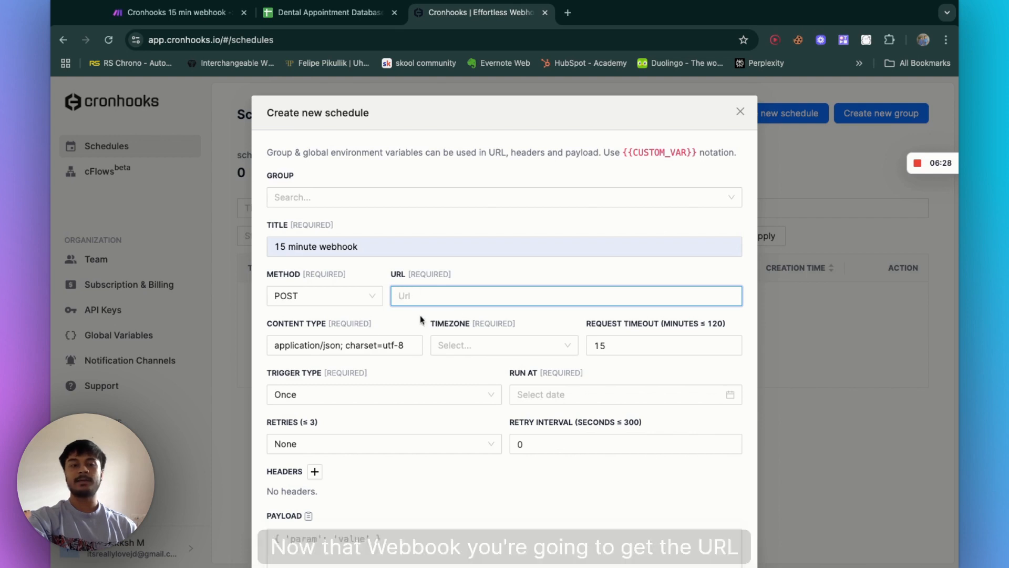
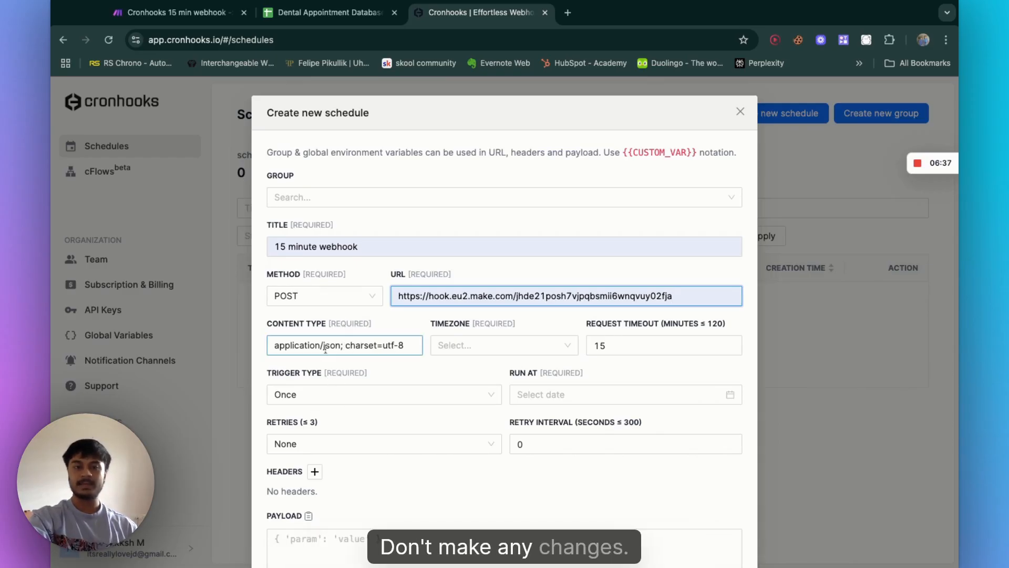
Step: Set the schedule's timezone to Asia/Kolkata and keep the trigger type as Once
{"action": "left_click", "coordinate": [473, 345]}
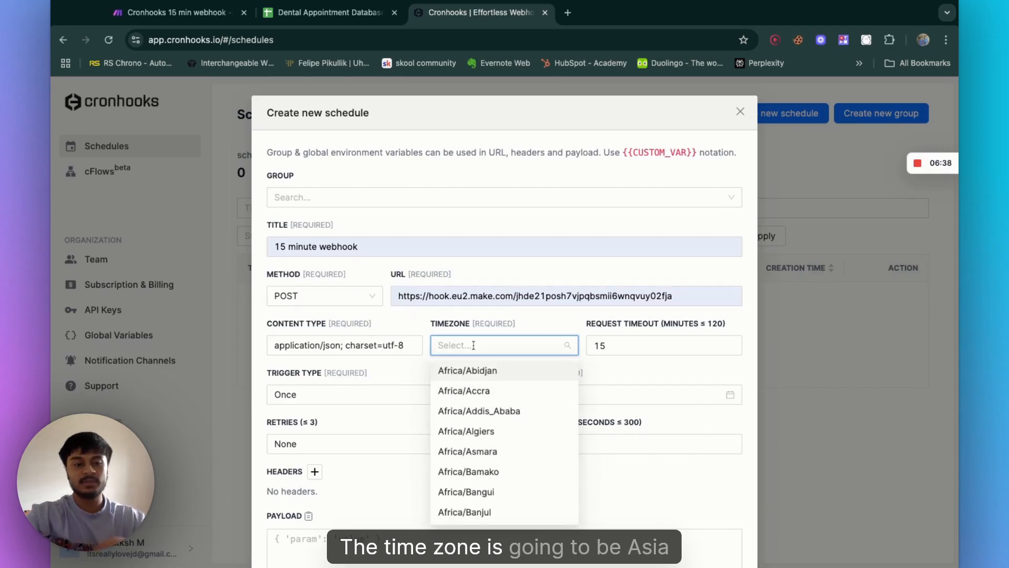
{"action": "type", "text": "A"}
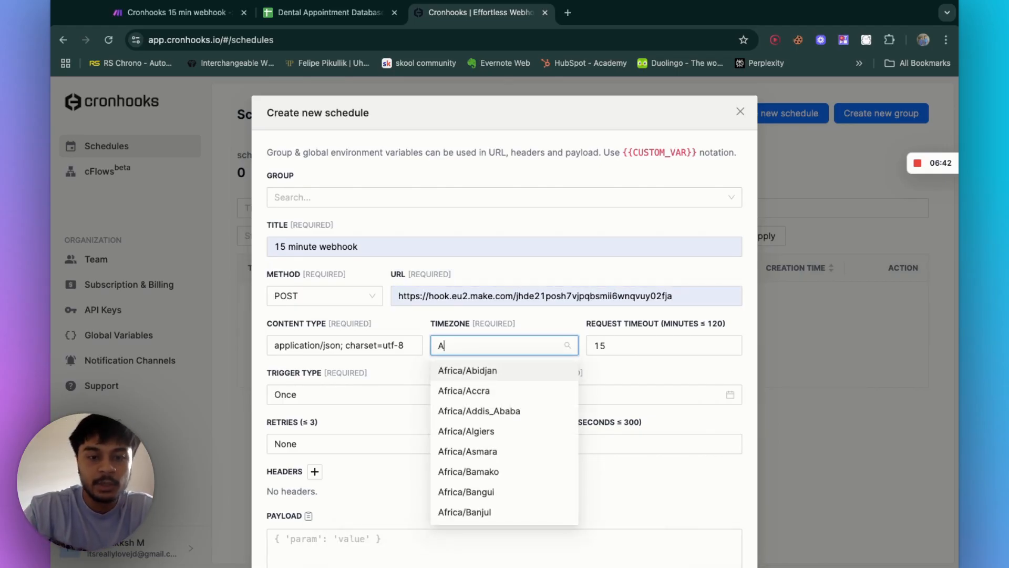
{"action": "type", "text": "sia"}
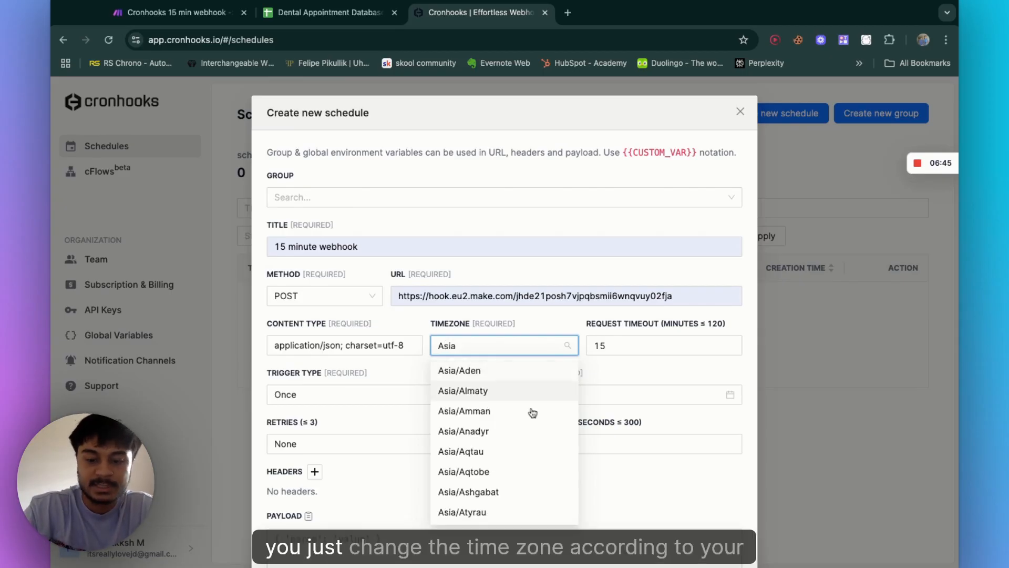
{"action": "type", "text": "/Kol"}
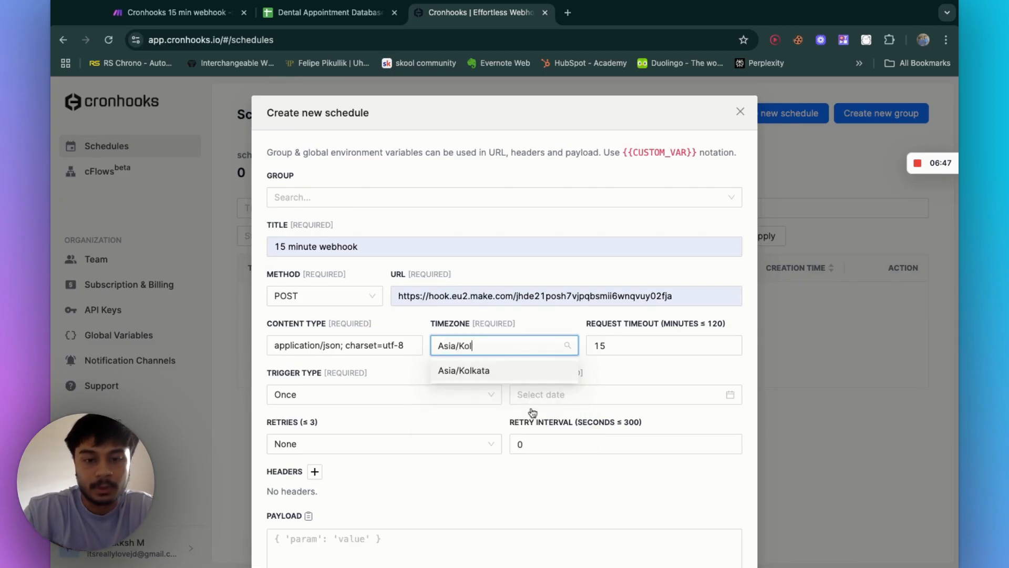
{"action": "left_click", "coordinate": [488, 370]}
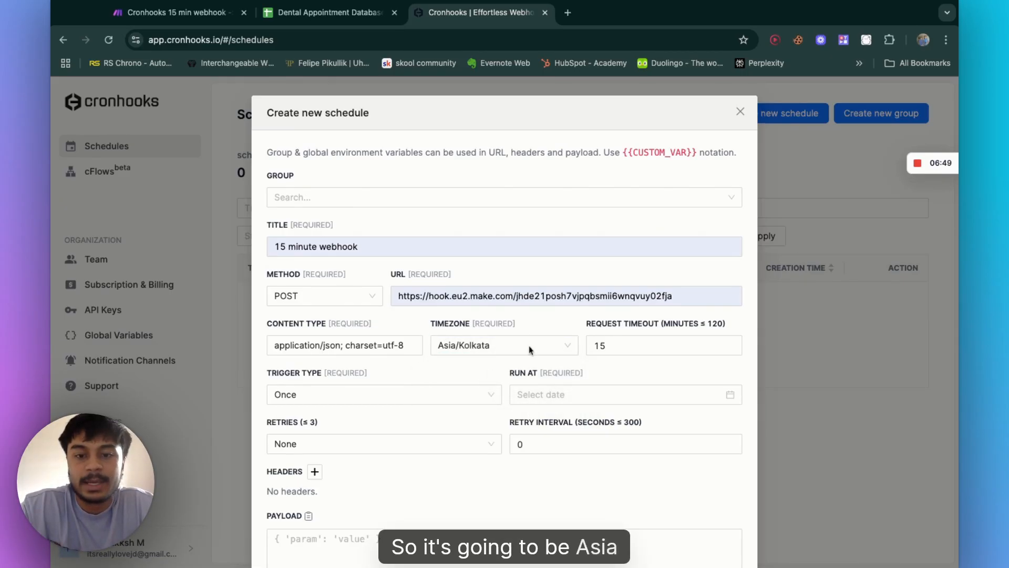
{"action": "left_click", "coordinate": [647, 342]}
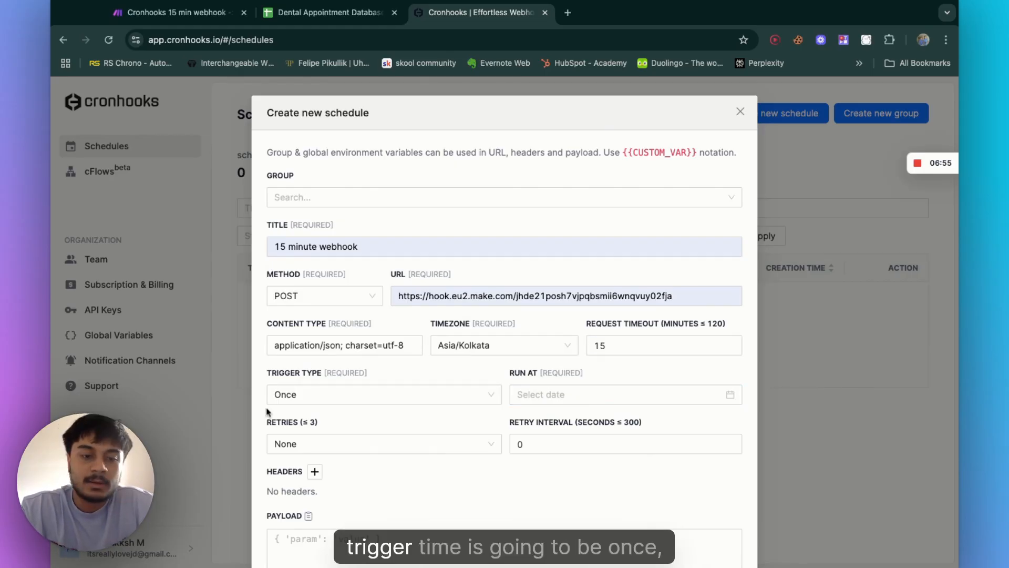
{"action": "left_click", "coordinate": [336, 401]}
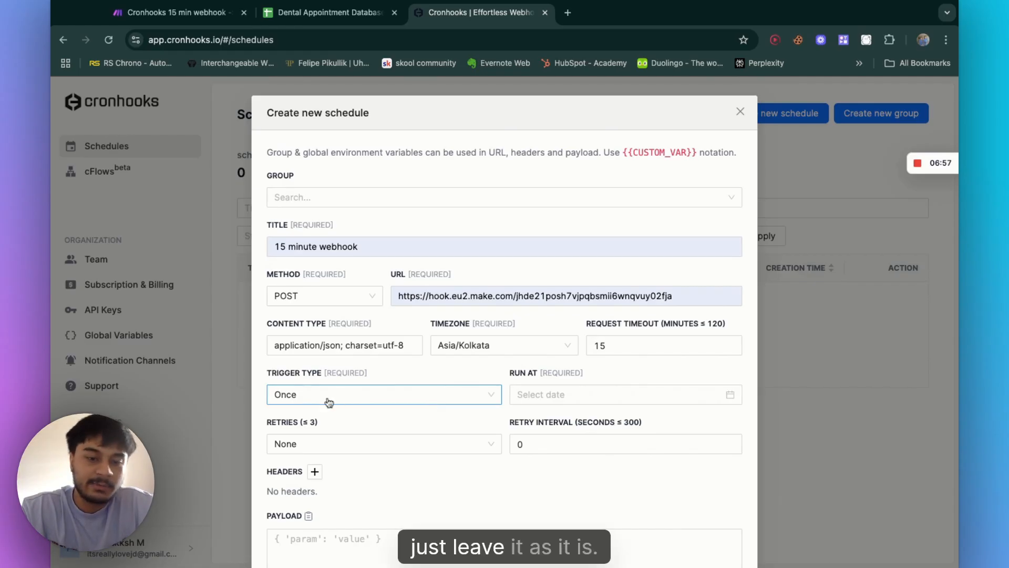
{"action": "left_click", "coordinate": [395, 399]}
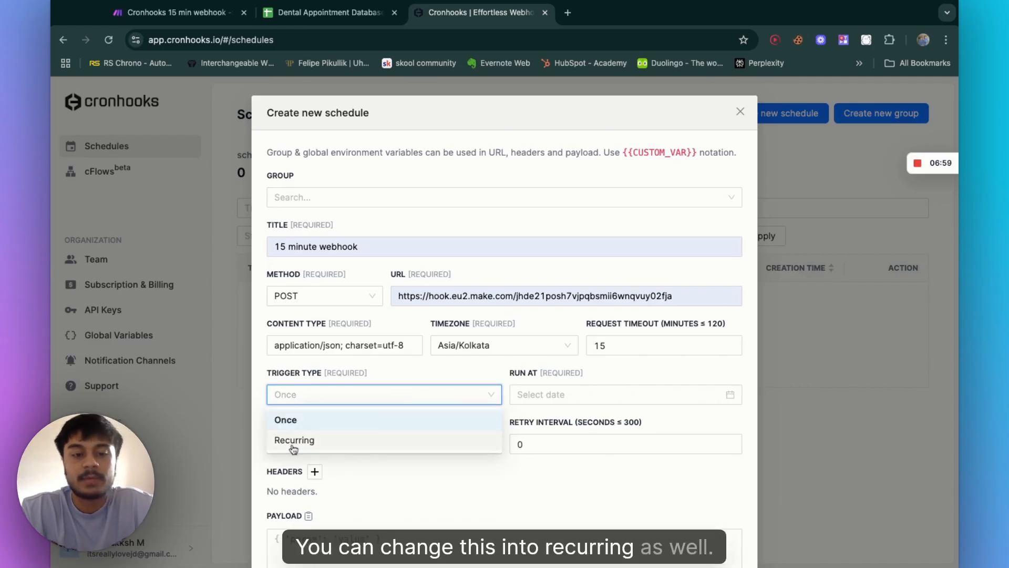
{"action": "left_click", "coordinate": [415, 419]}
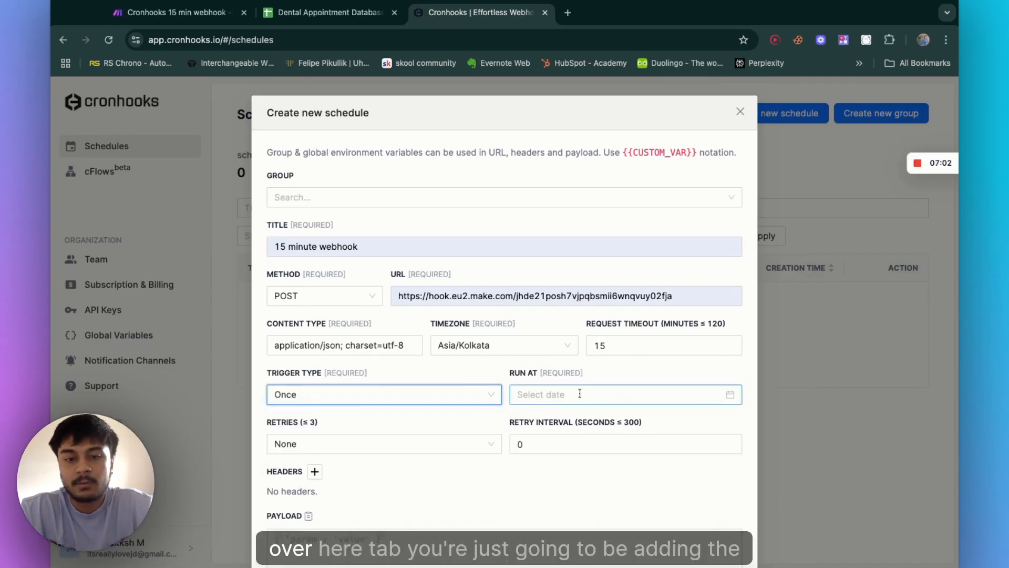
Step: Set the schedule's Run At time to 06/26/2025 01:00
{"action": "left_click", "coordinate": [606, 395]}
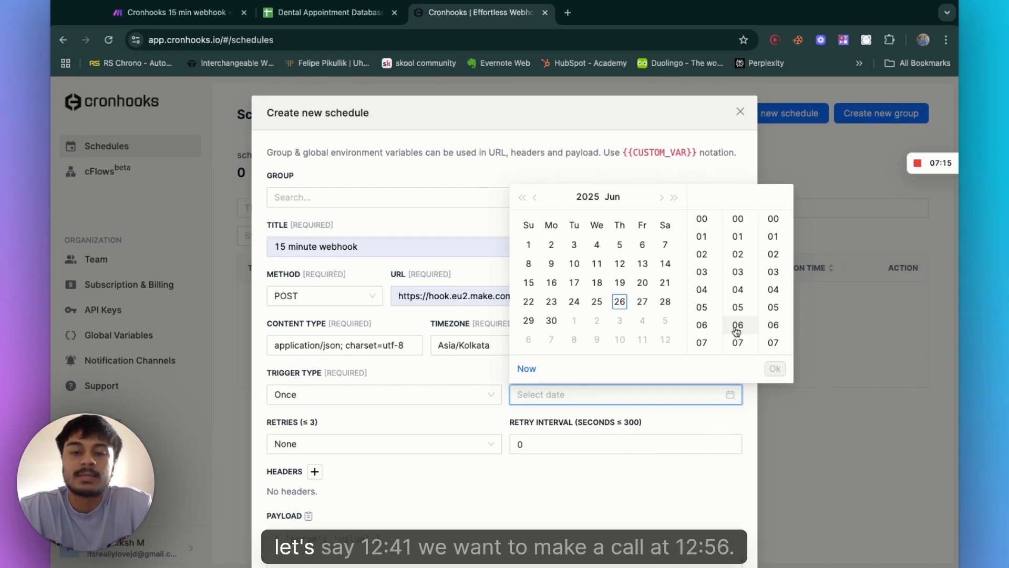
{"action": "scroll", "coordinate": [736, 330], "scroll_direction": "down", "scroll_amount": 2}
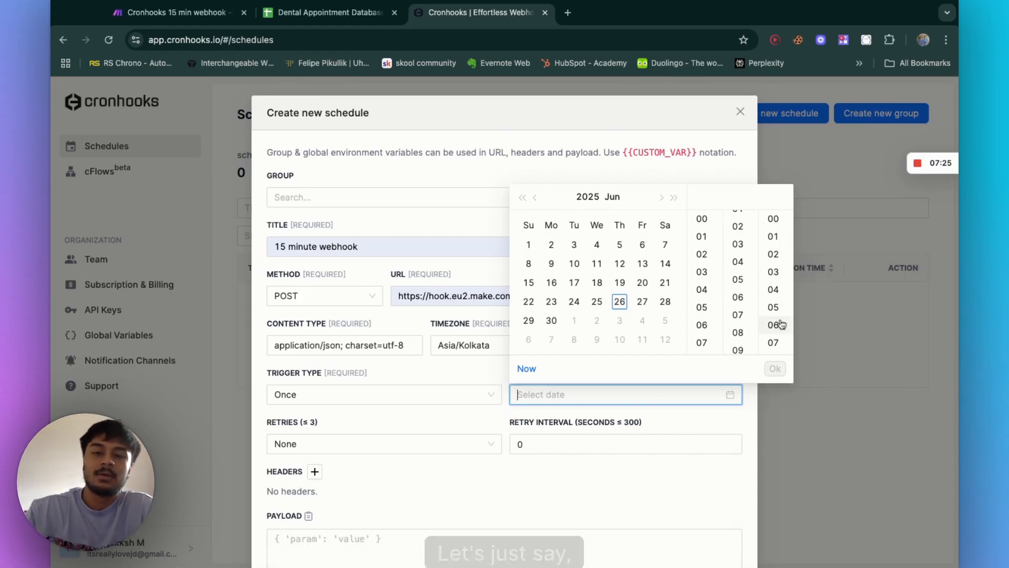
{"action": "scroll", "coordinate": [736, 326], "scroll_direction": "down", "scroll_amount": 1}
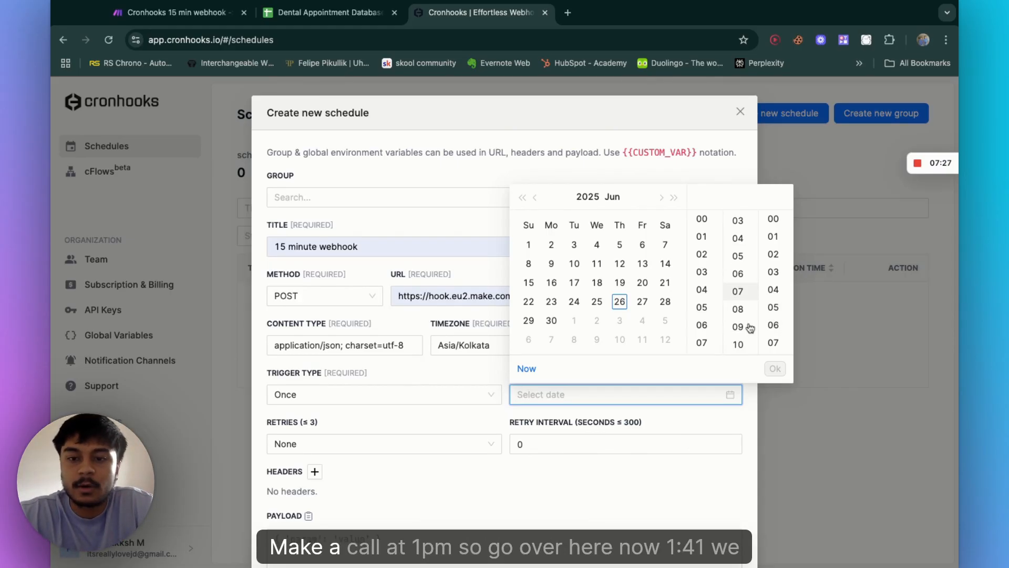
{"action": "left_click", "coordinate": [702, 237]}
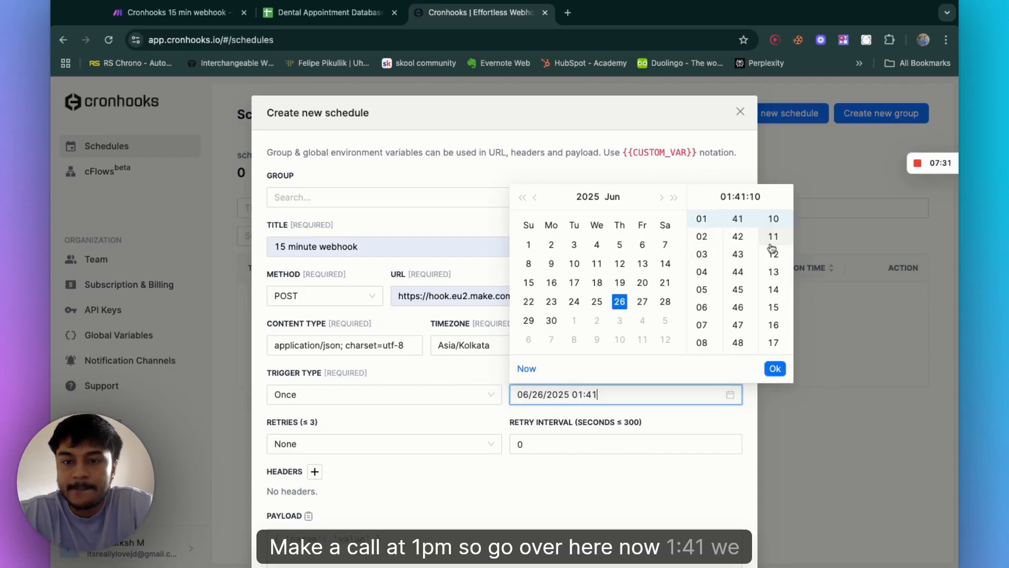
{"action": "scroll", "coordinate": [738, 258], "scroll_direction": "up", "scroll_amount": 15}
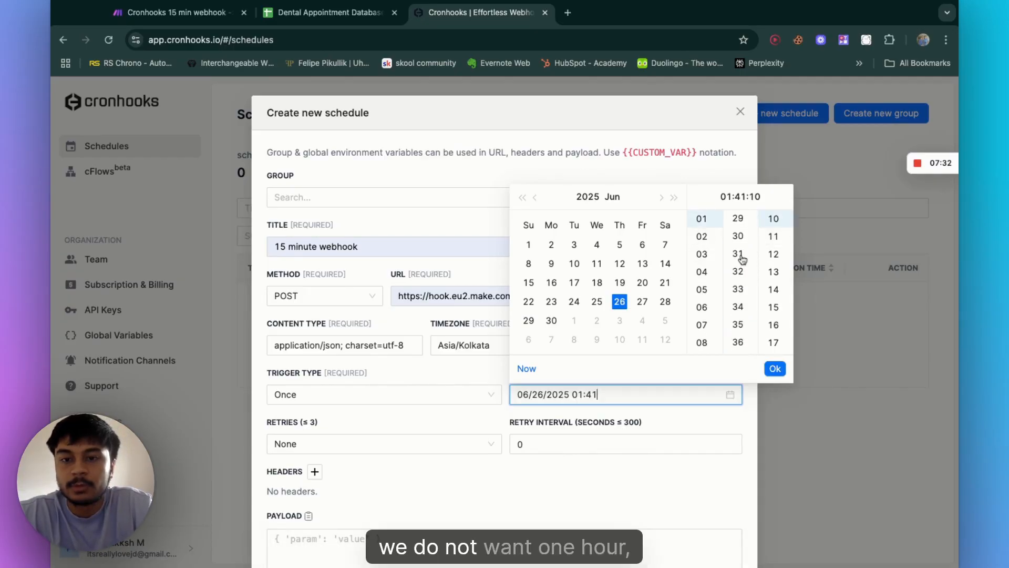
{"action": "scroll", "coordinate": [738, 263], "scroll_direction": "up", "scroll_amount": 3}
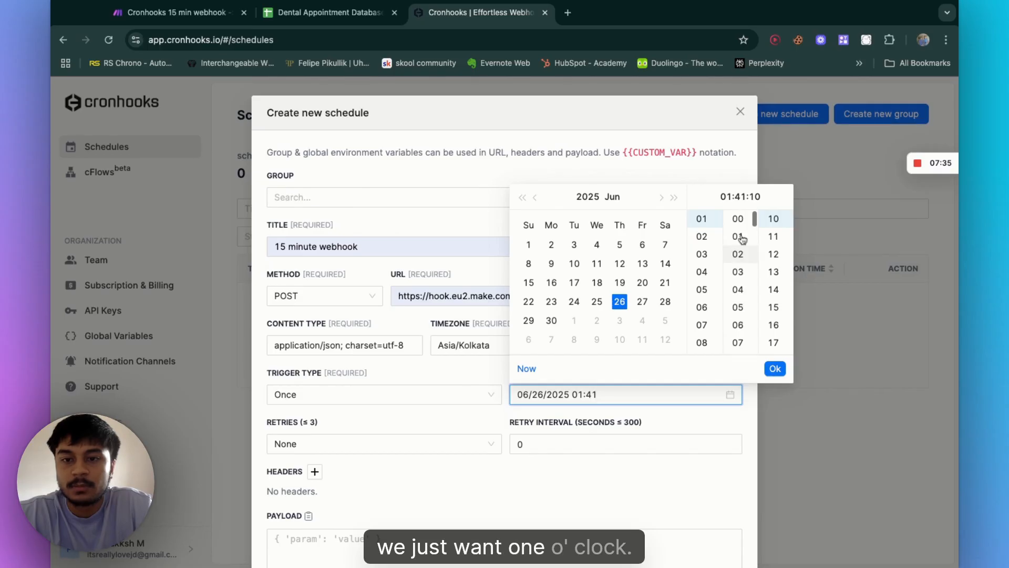
{"action": "left_click", "coordinate": [737, 218]}
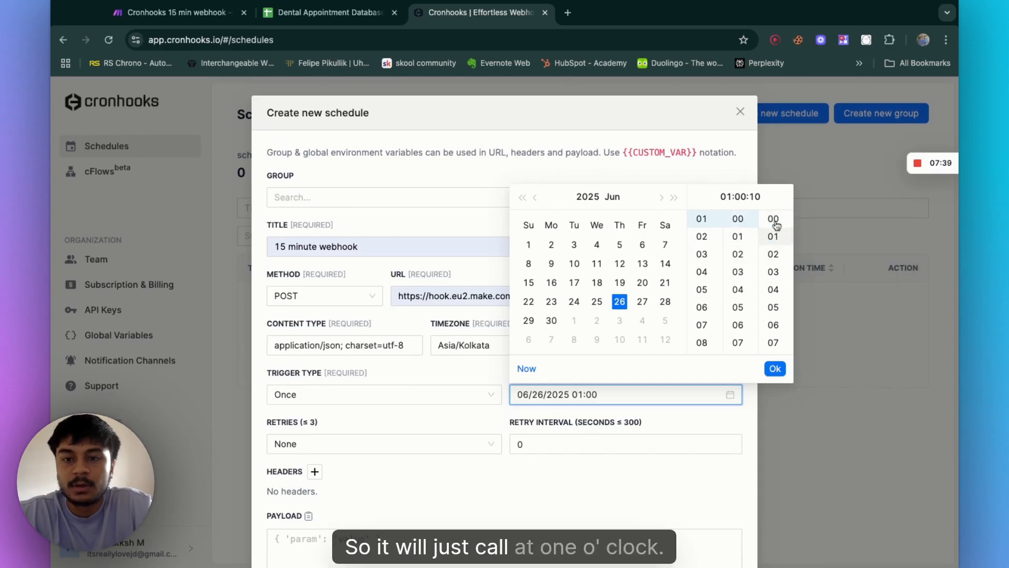
{"action": "left_click", "coordinate": [773, 218]}
{"action": "left_click", "coordinate": [775, 368]}
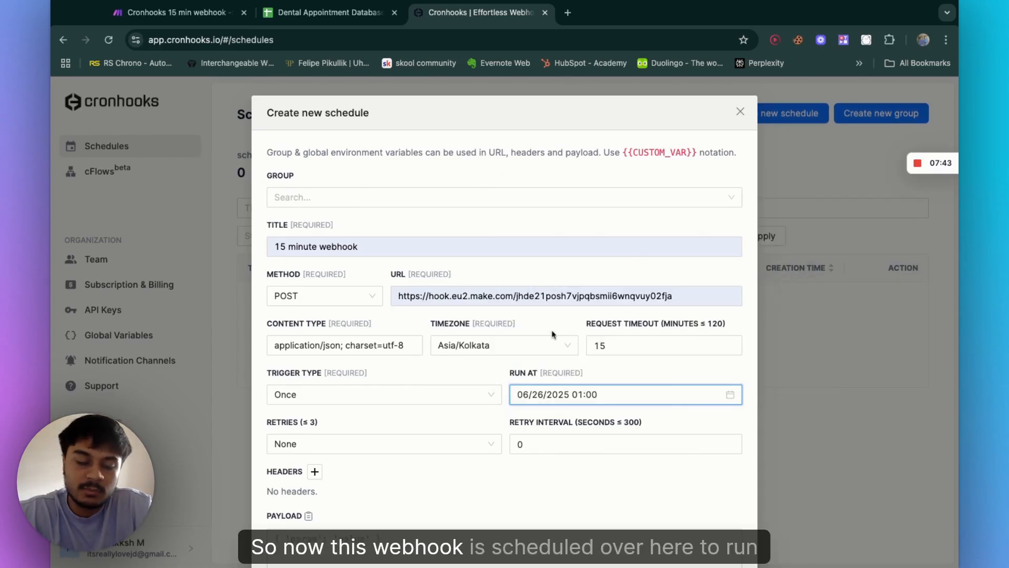
Step: Open the payload as a JSON object and add a "name" field holding the client's name
{"action": "scroll", "coordinate": [405, 430], "scroll_direction": "down", "scroll_amount": 3}
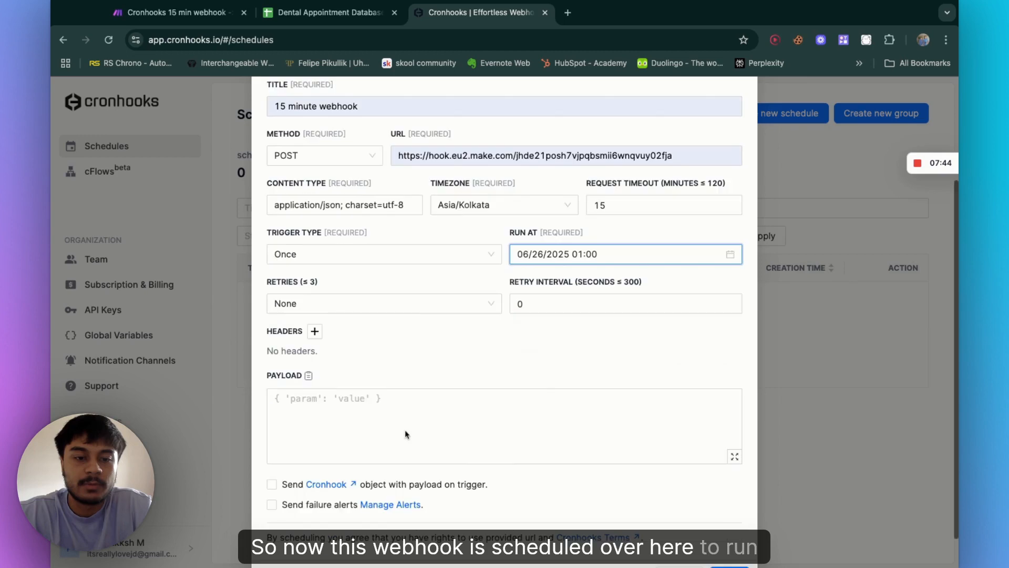
{"action": "left_click", "coordinate": [328, 410]}
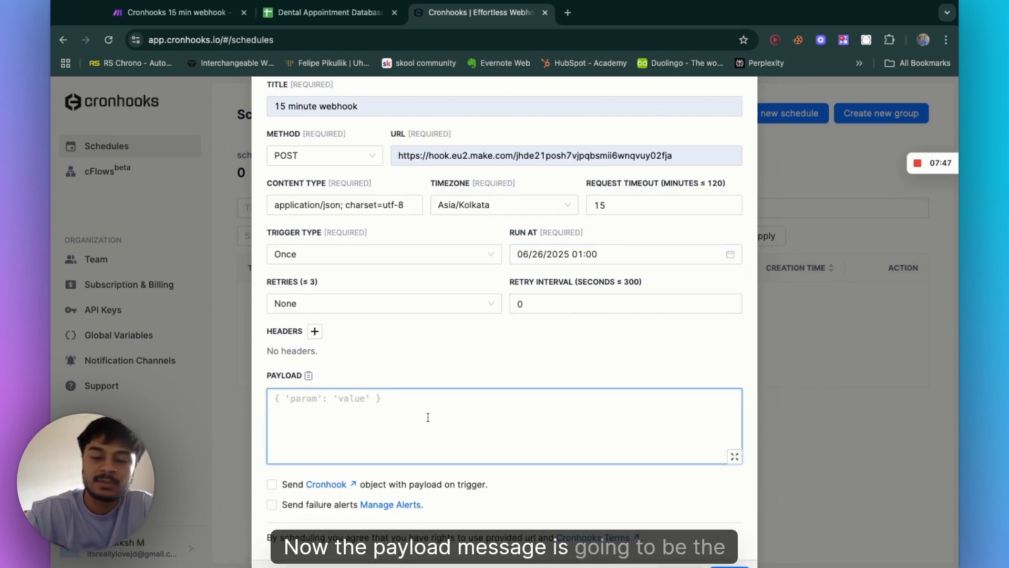
{"action": "type", "text": "{}"}
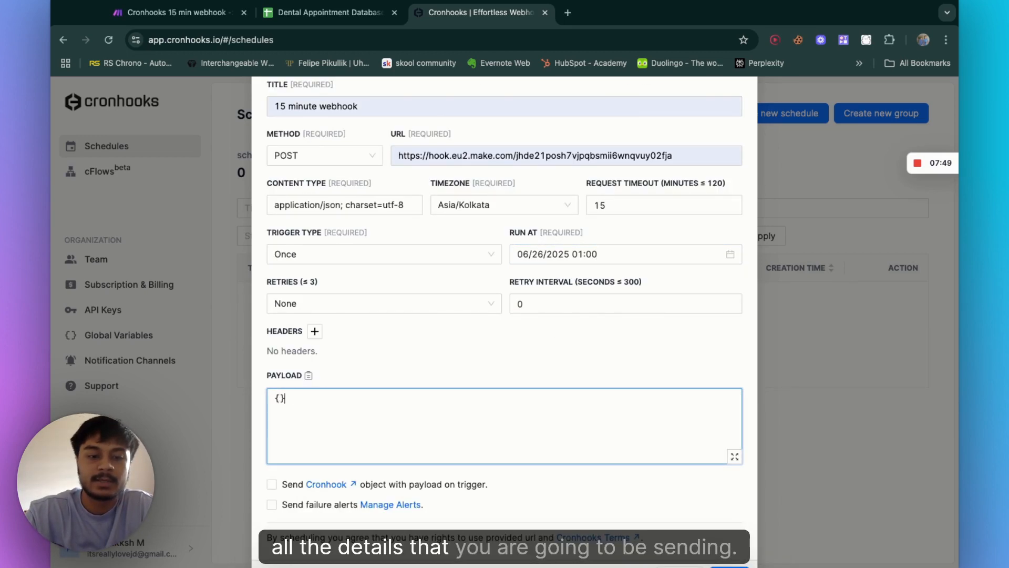
{"action": "key", "text": "Left"}
{"action": "key", "text": "Return"}
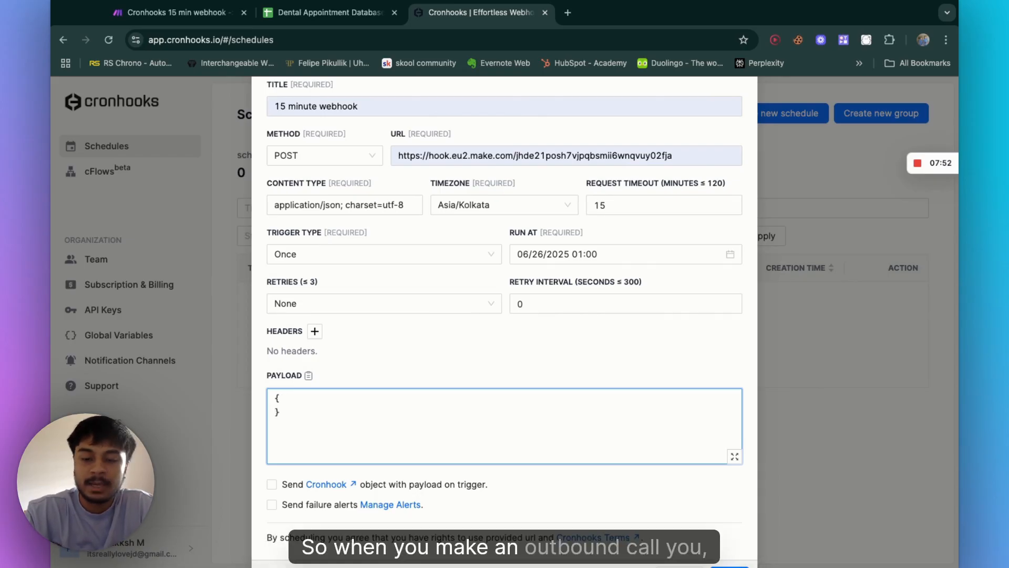
{"action": "key", "text": "Return"}
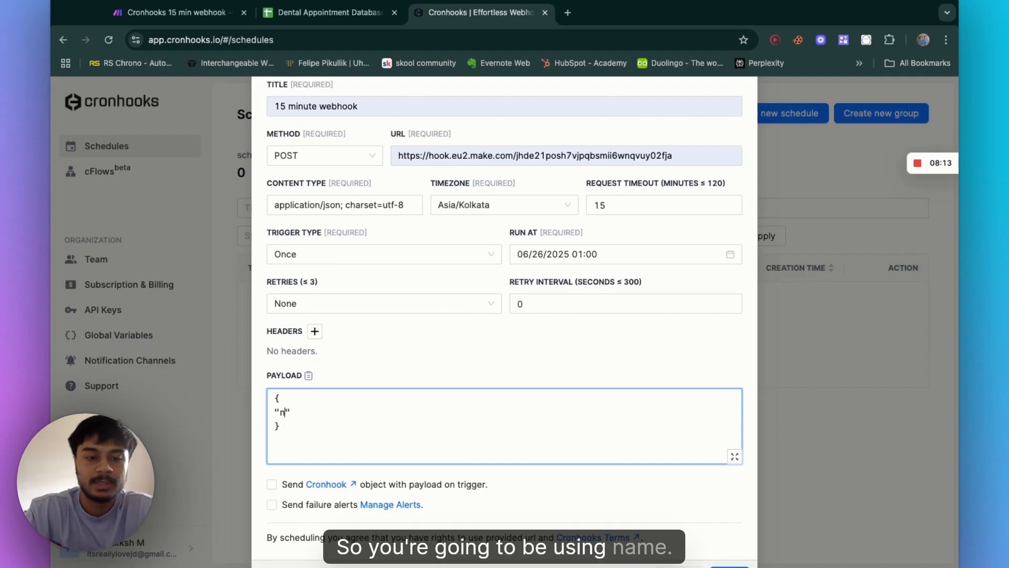
{"action": "key", "text": "Right"}
{"action": "type", "text": ": \"pr"}
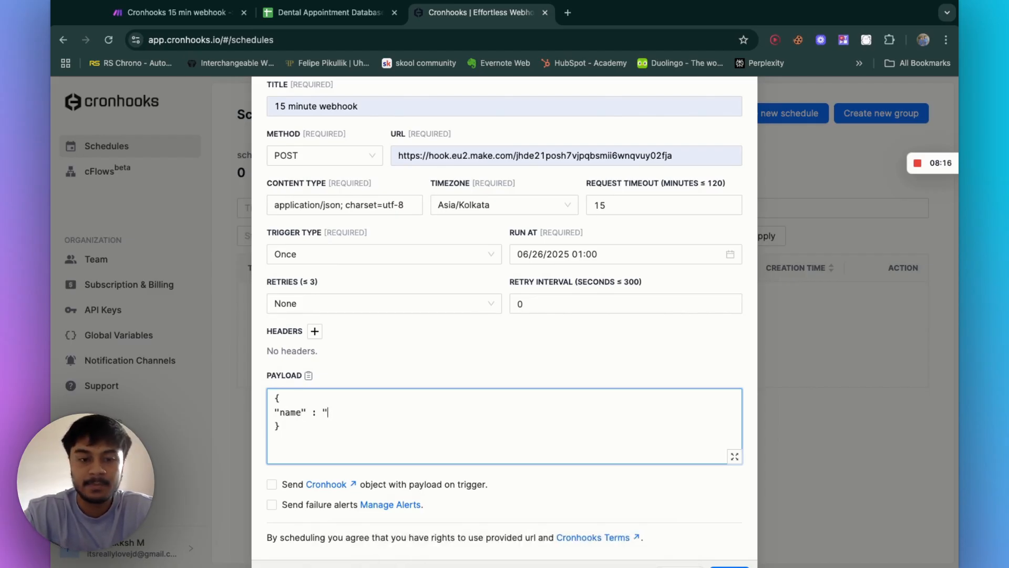
{"action": "type", "text": "atyakksh\""}
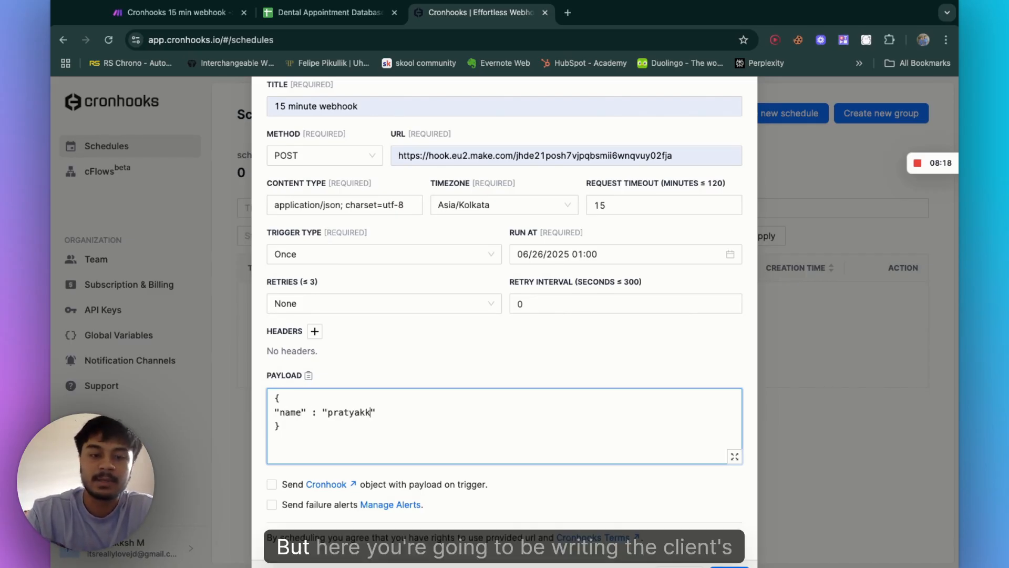
{"action": "type", "text": ","}
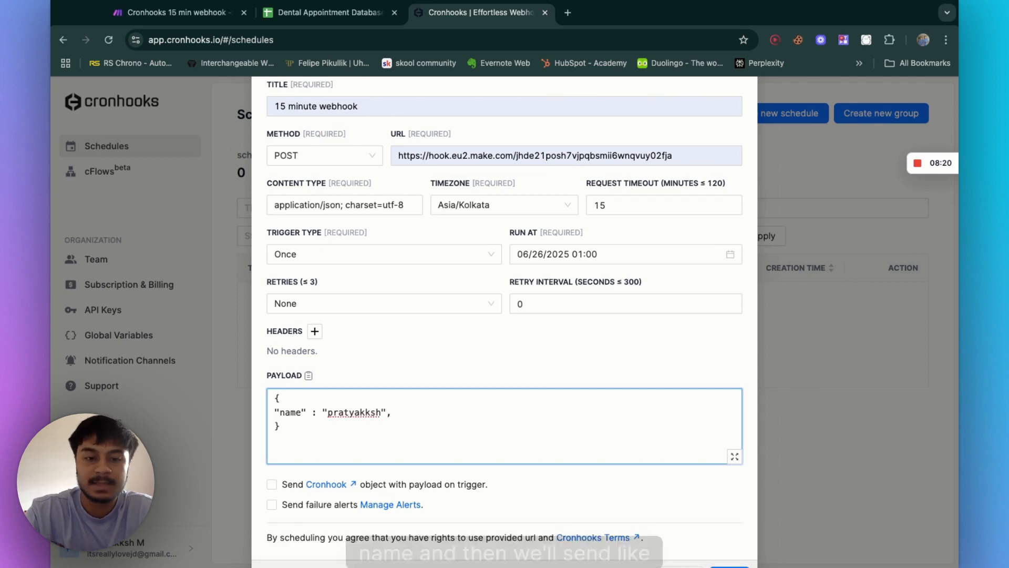
Step: Add an "email" field with a sample e-mail address to the payload
{"action": "key", "text": "Return"}
{"action": "type", "text": "\""}
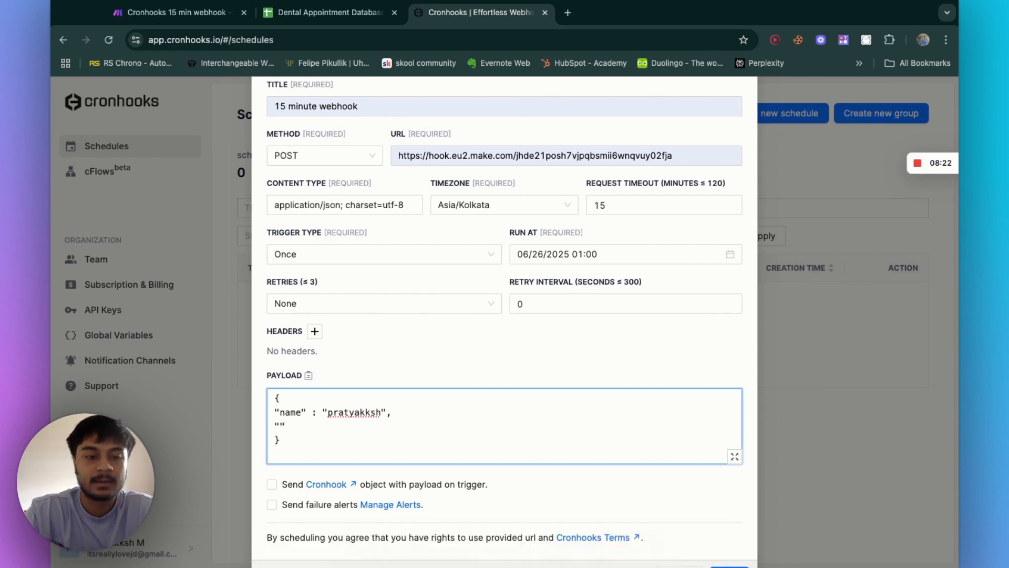
{"action": "type", "text": "email"}
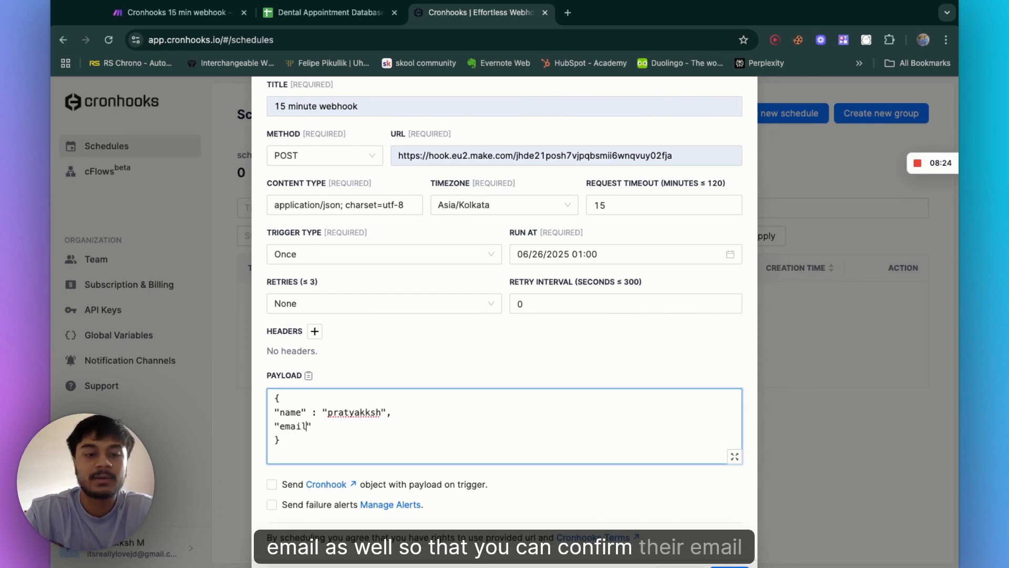
{"action": "type", "text": "\" "}
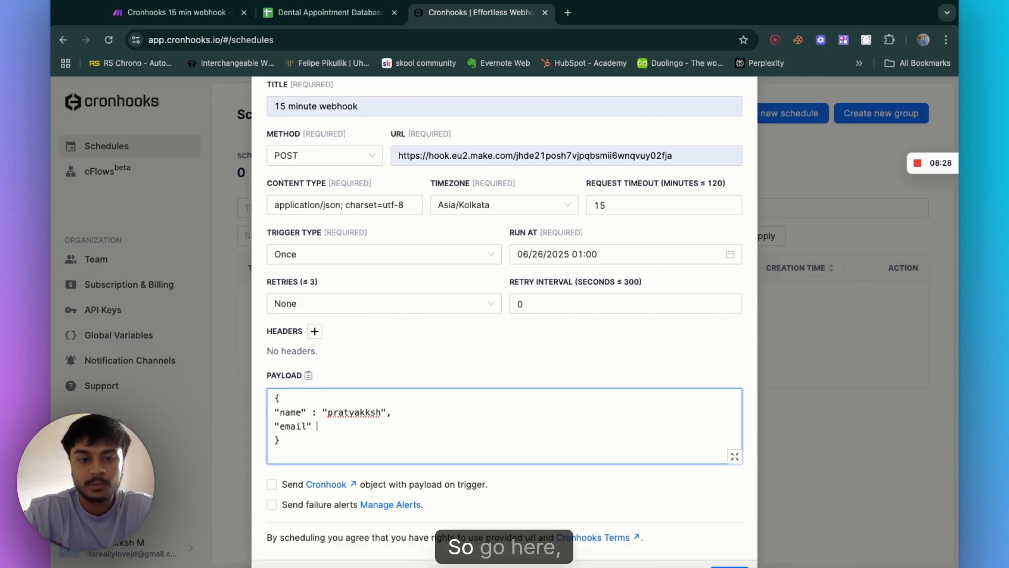
{"action": "type", "text": ": \"pr"}
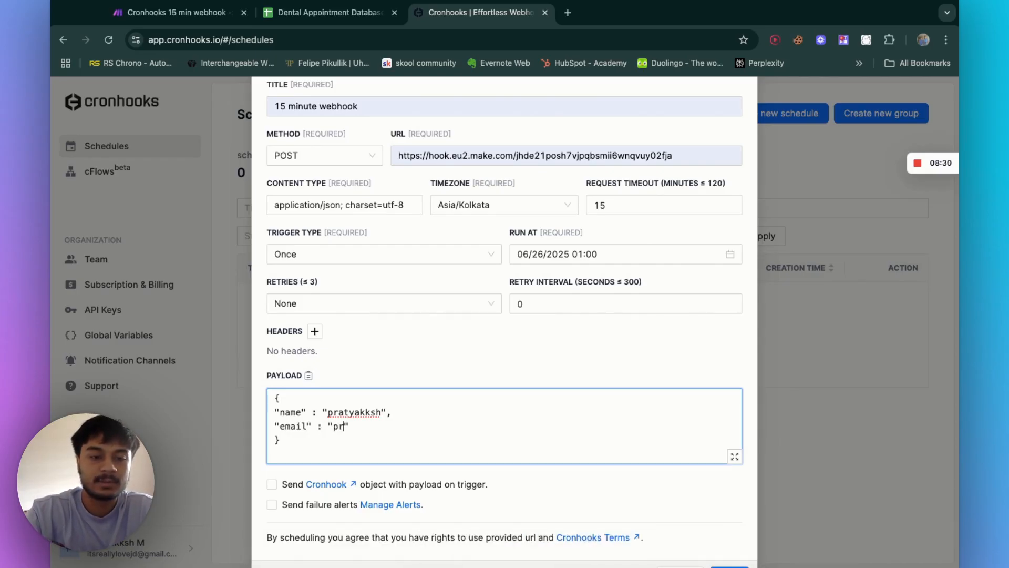
{"action": "key", "text": "BackSpace"}
{"action": "type", "text": "xyz@gmail.com"}
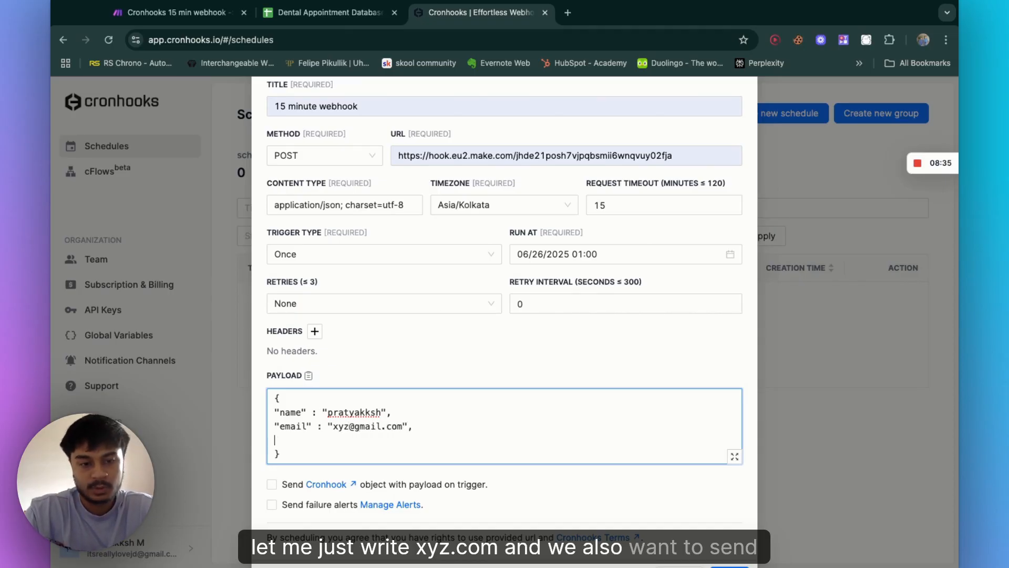
{"action": "type", "text": "s"}
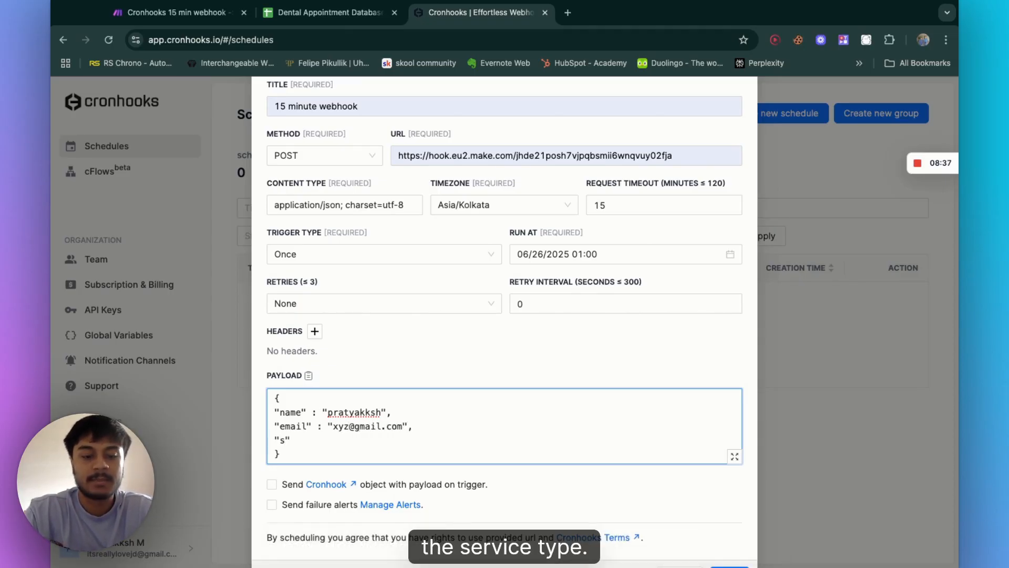
{"action": "type", "text": "erviceType\""}
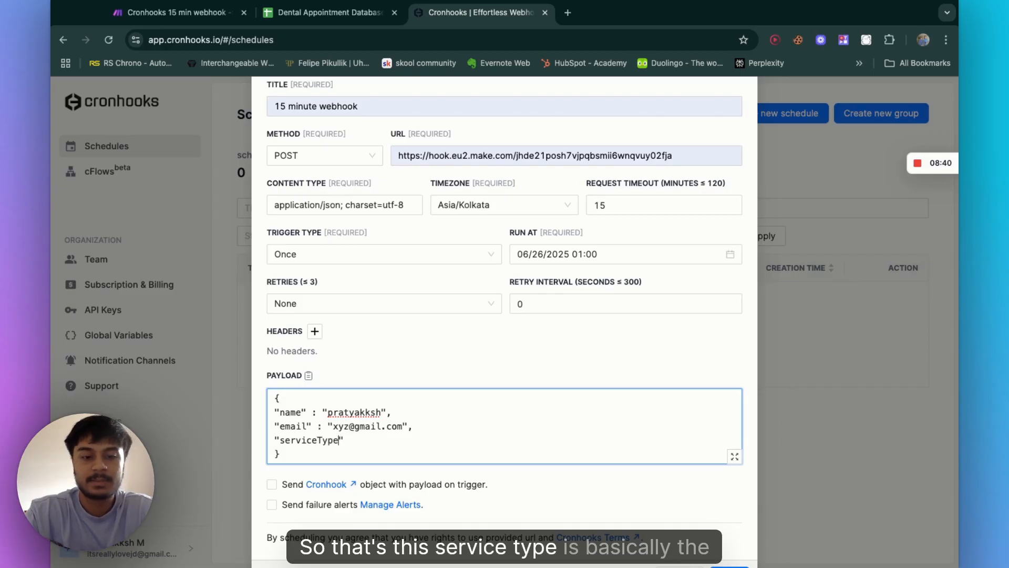
{"action": "type", "text": " : \""}
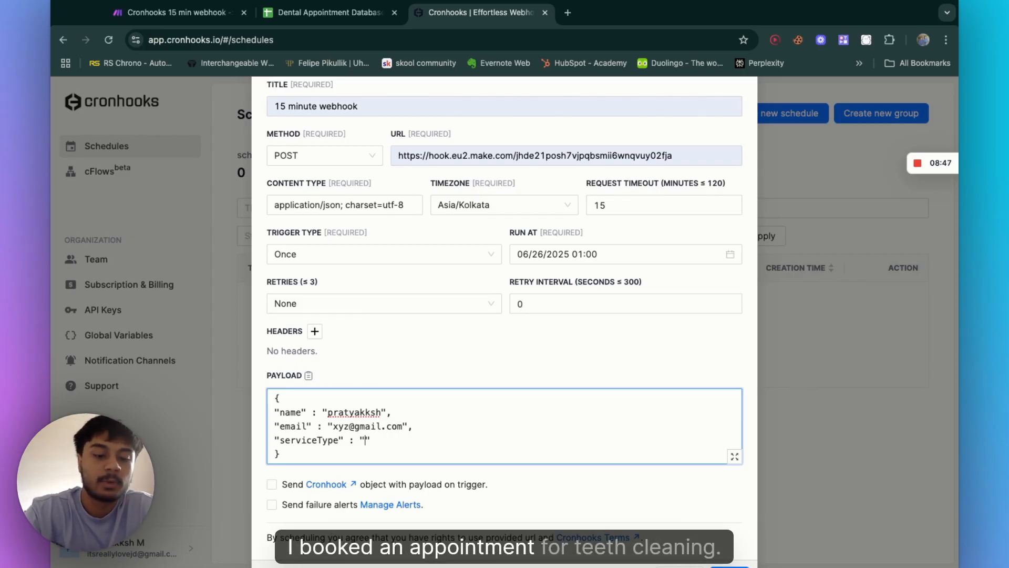
{"action": "type", "text": "Teeth c"}
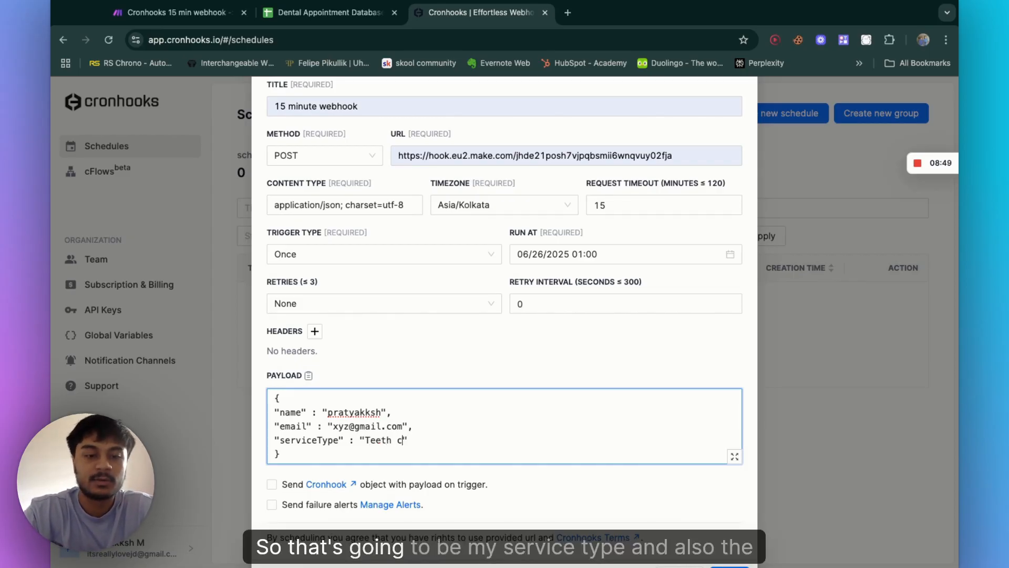
{"action": "type", "text": "leaning"}
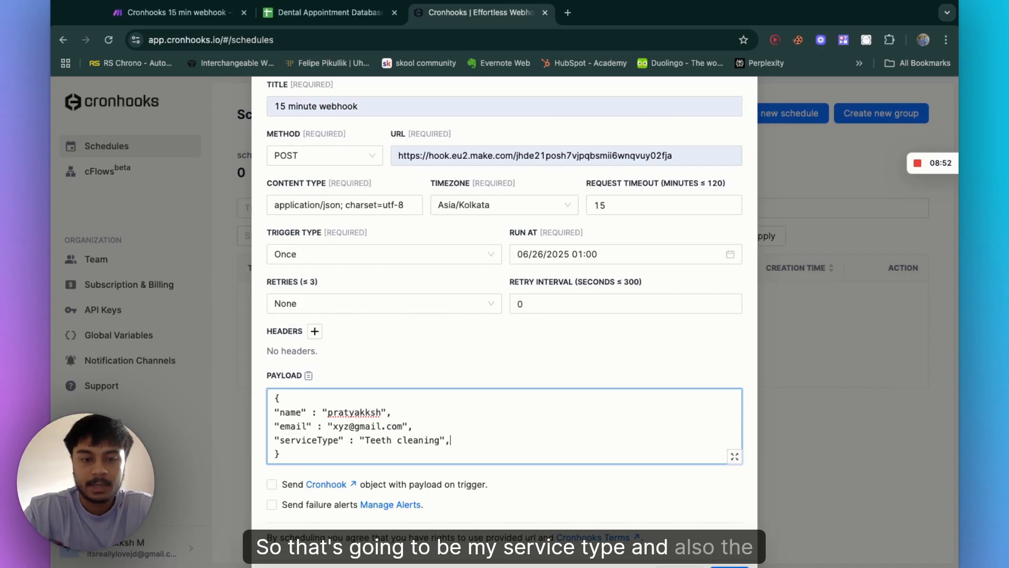
{"action": "type", "text": "\""}
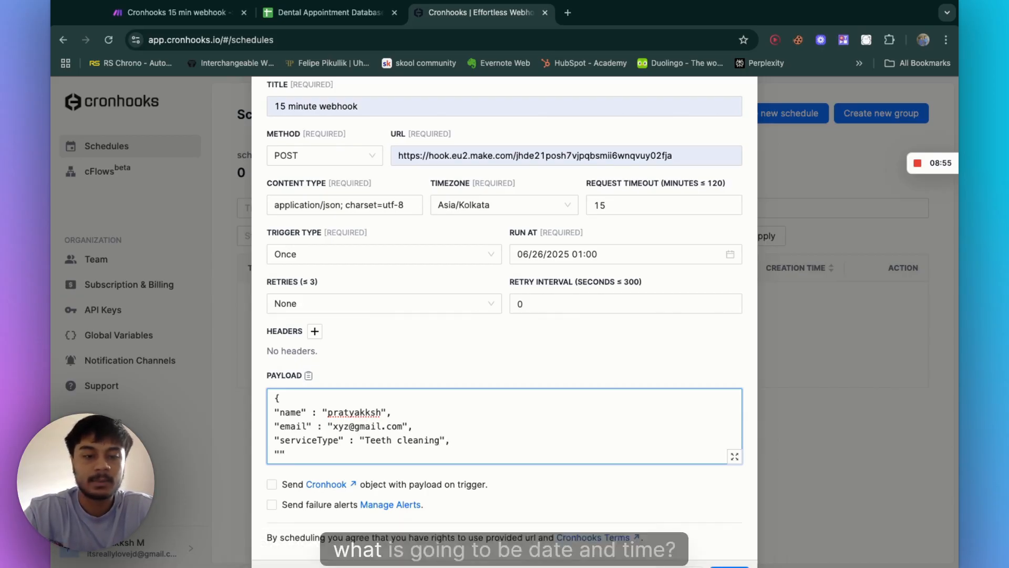
{"action": "type", "text": "Aate Time"}
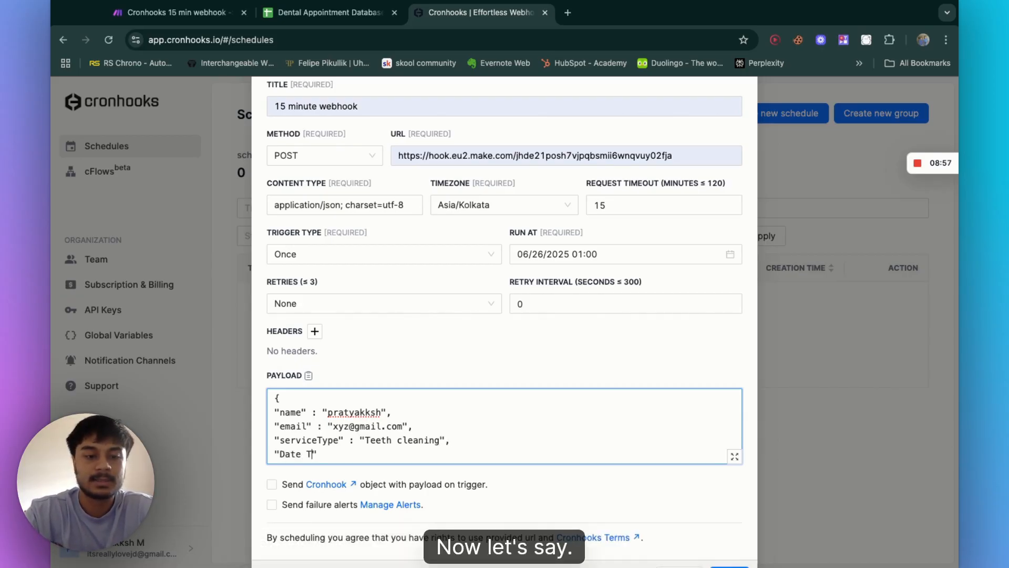
{"action": "type", "text": "\" : \""}
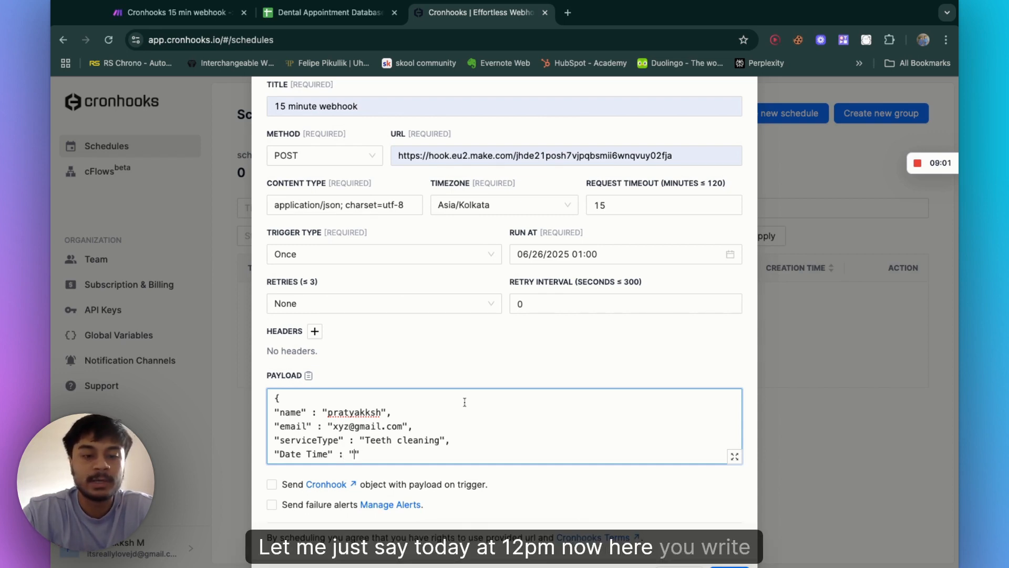
Step: Try an ISO-style value 2025-06-26:15:00:00 for the Date Time field
{"action": "scroll", "coordinate": [464, 402], "scroll_direction": "down", "scroll_amount": 1}
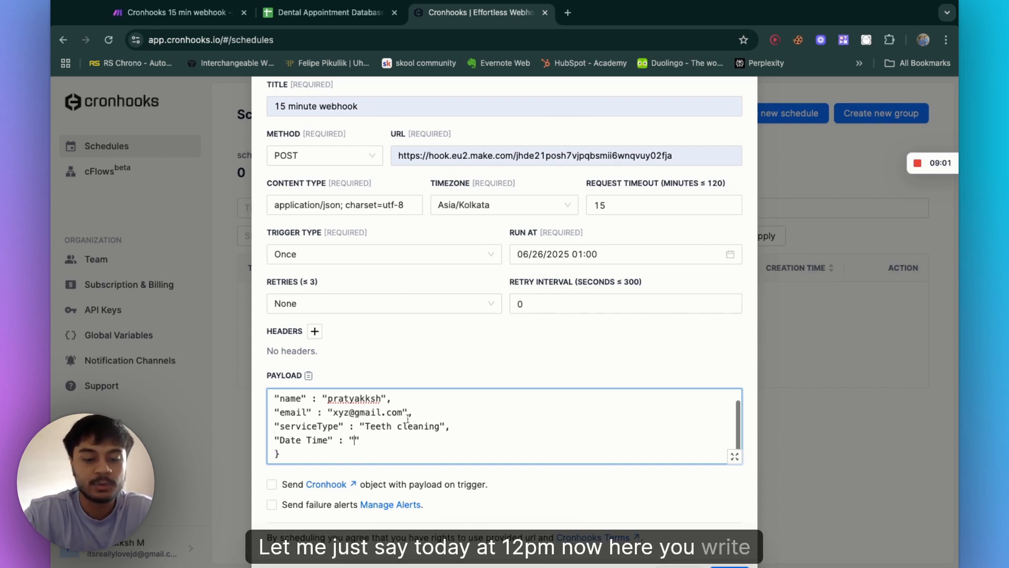
{"action": "type", "text": "ISO"}
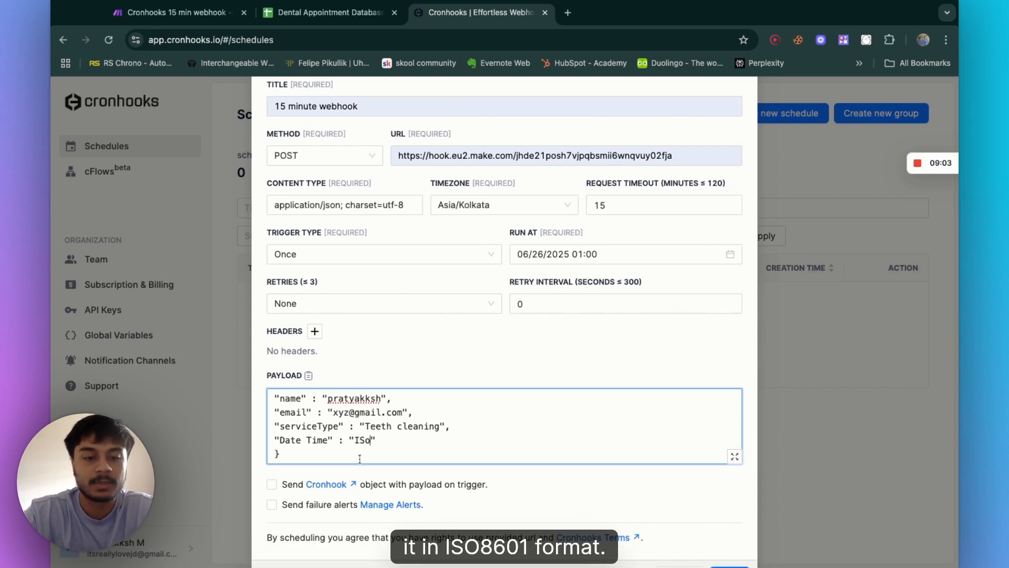
{"action": "key", "text": "BackSpace"}
{"action": "key", "text": "BackSpace"}
{"action": "key", "text": "BackSpace"}
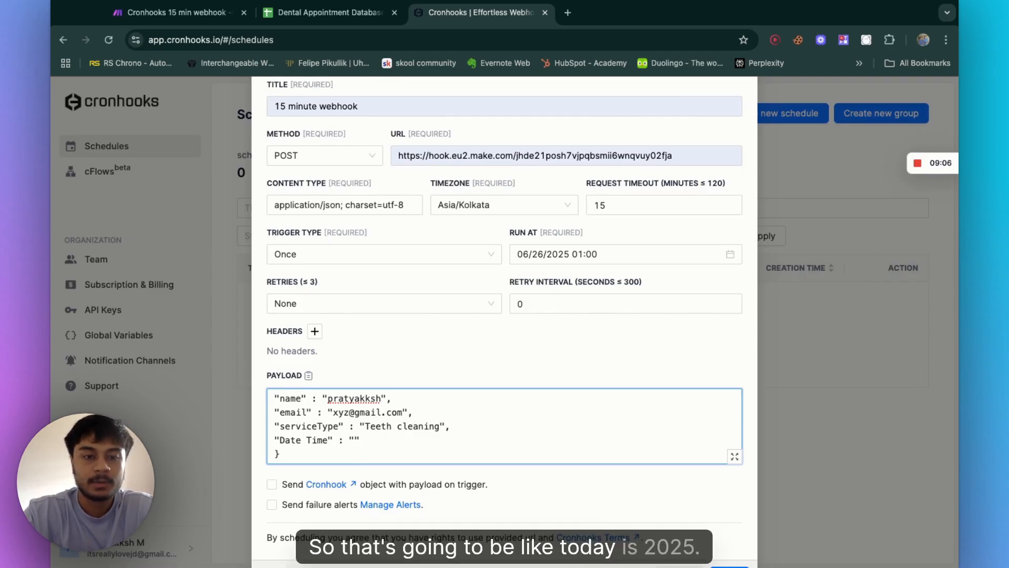
{"action": "type", "text": "2025-06-"}
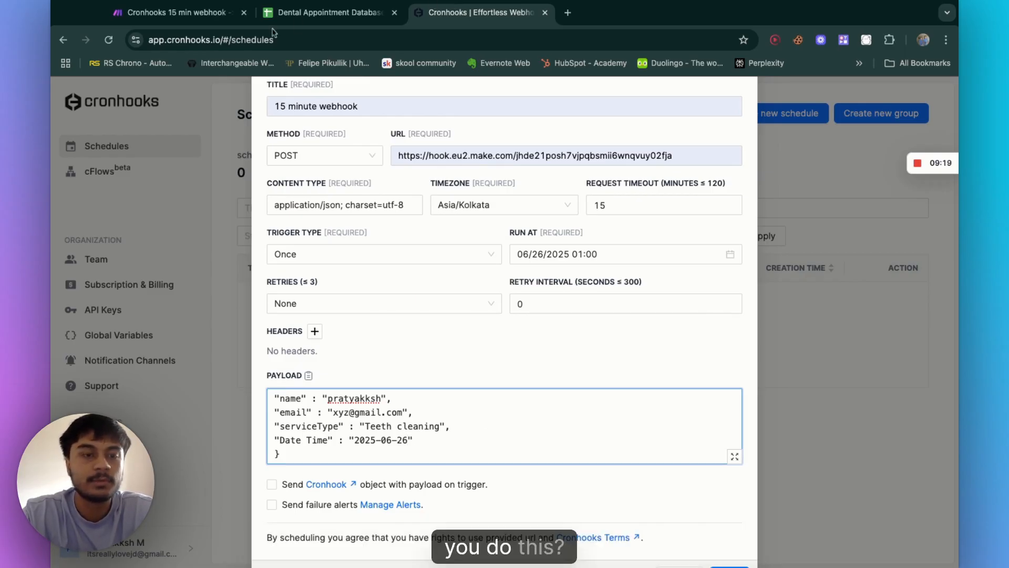
{"action": "type", "text": "26"}
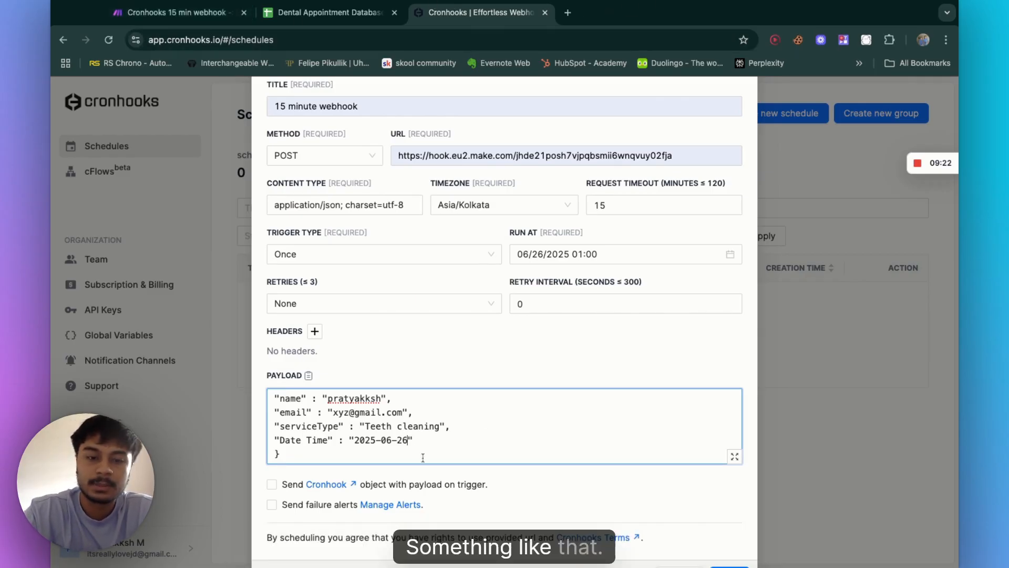
{"action": "type", "text": ":"}
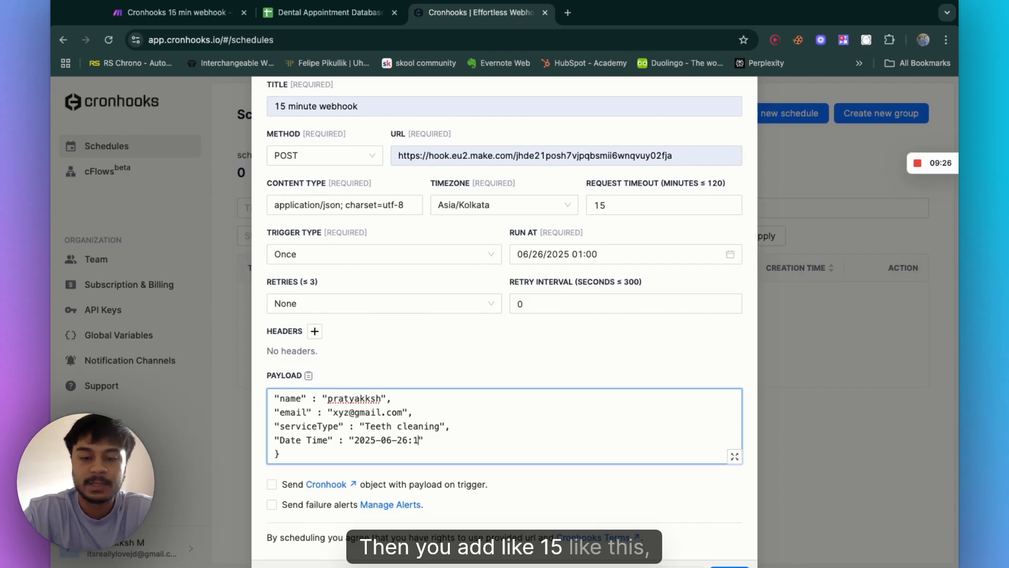
{"action": "type", "text": "15:00:00"}
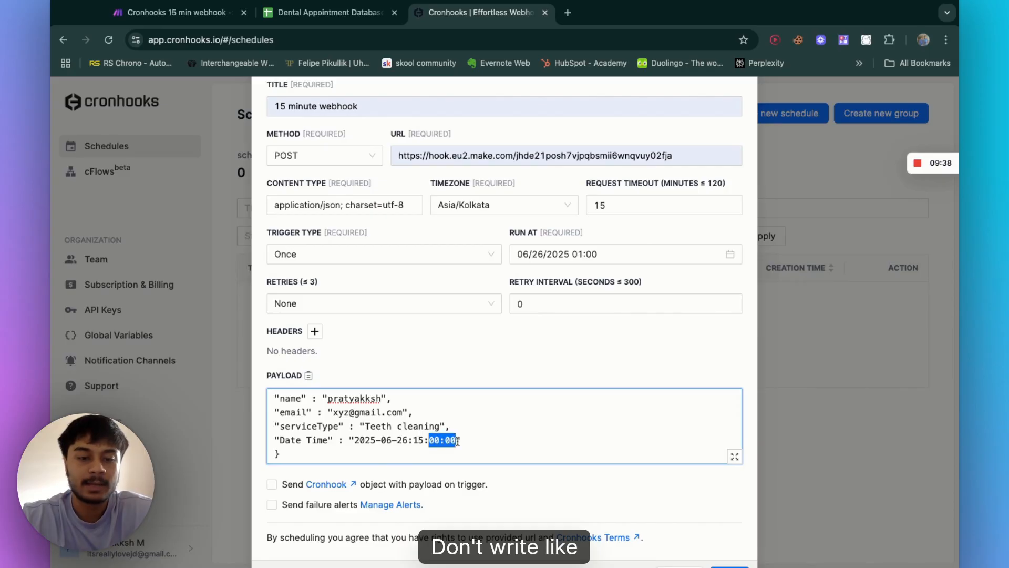
Step: Set the Date Time value to "Tomorrow at 4pm"
{"action": "left_click_drag", "start_coordinate": [457, 441], "coordinate": [355, 440]}
{"action": "key", "text": "BackSpace"}
{"action": "type", "text": "te Time\" : \"t"}
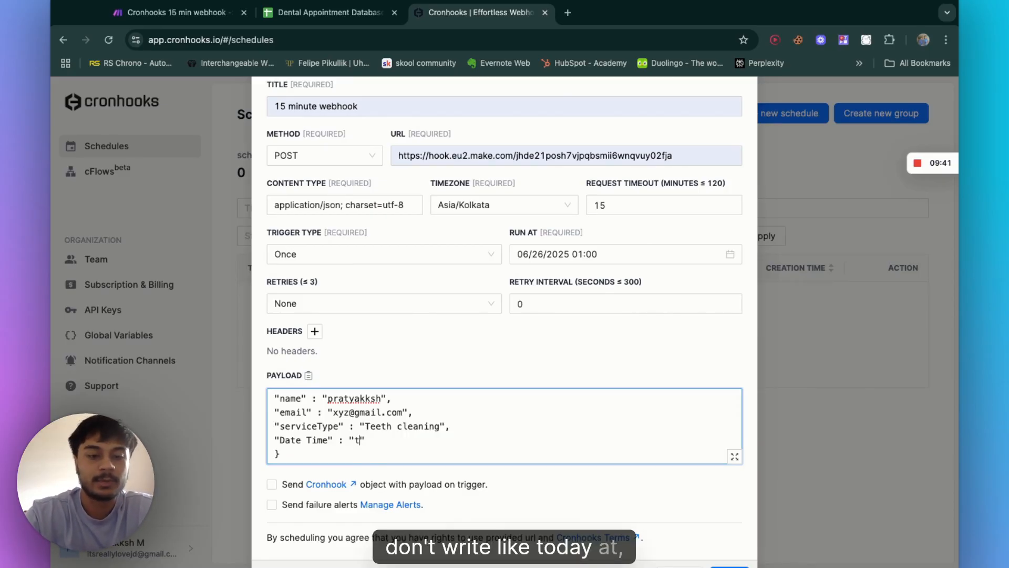
{"action": "type", "text": "odat at"}
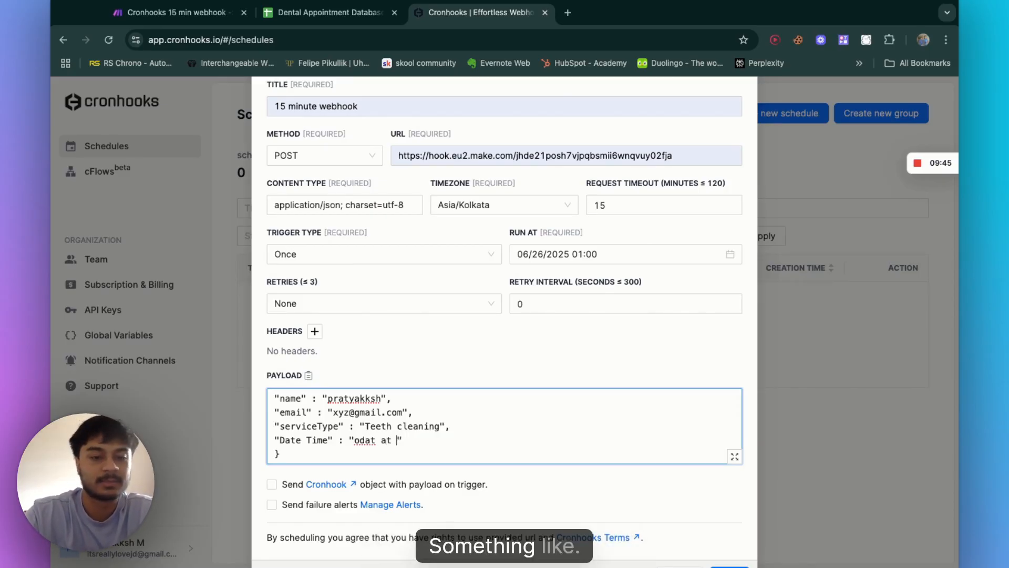
{"action": "key", "text": "BackSpace"}
{"action": "key", "text": "BackSpace"}
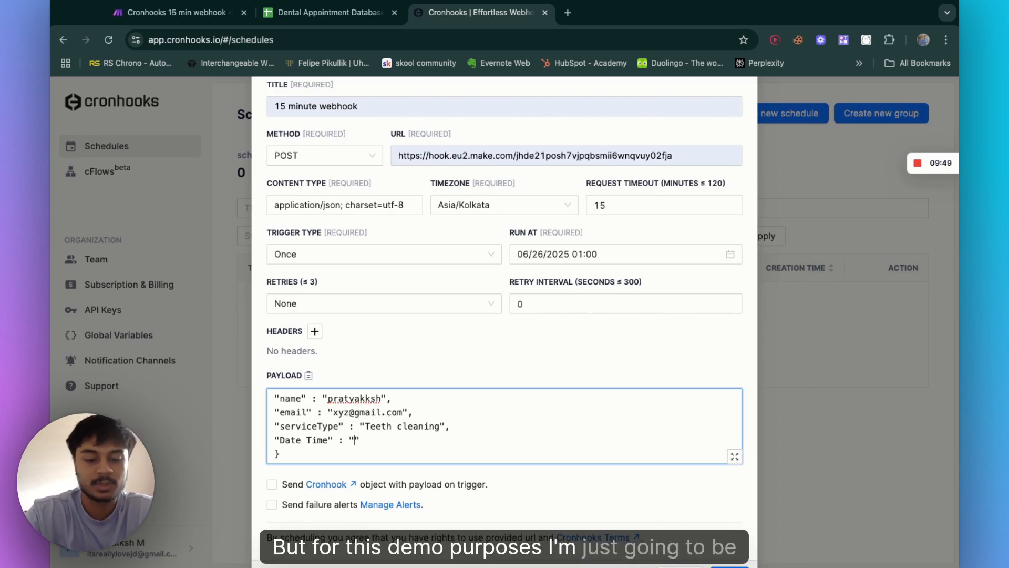
{"action": "type", "text": "Today "}
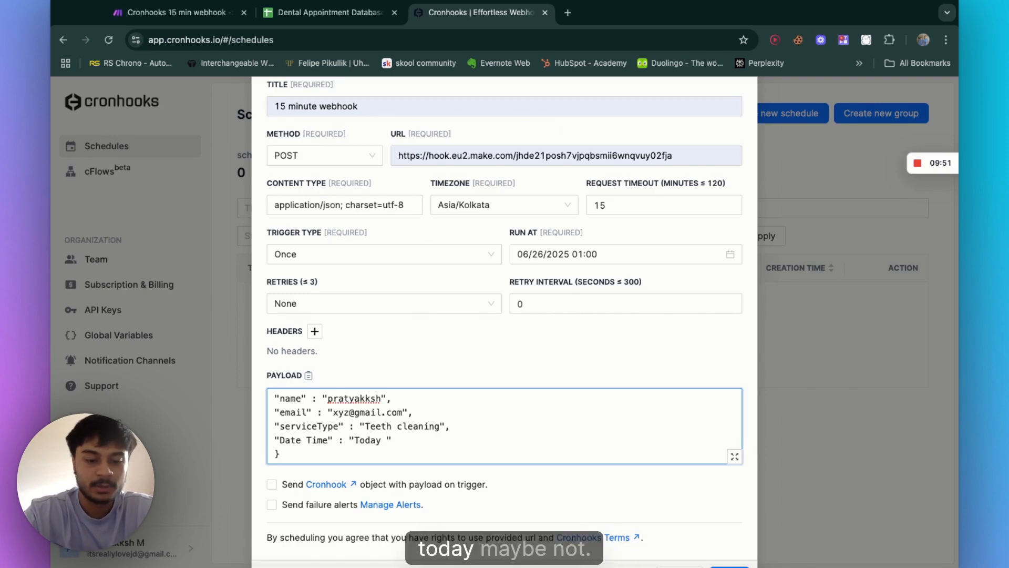
{"action": "type", "text": "at"}
{"action": "key", "text": "BackSpace"}
{"action": "key", "text": "BackSpace"}
{"action": "key", "text": "BackSpace"}
{"action": "key", "text": "BackSpace"}
{"action": "key", "text": "BackSpace"}
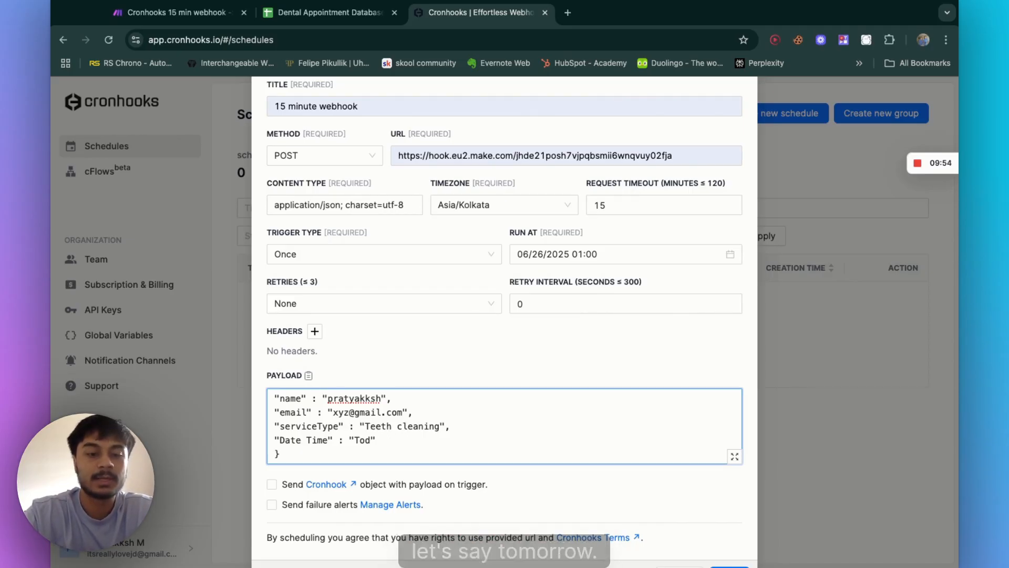
{"action": "key", "text": "BackSpace"}
{"action": "key", "text": "BackSpace"}
{"action": "type", "text": "omorrow at 4pm"}
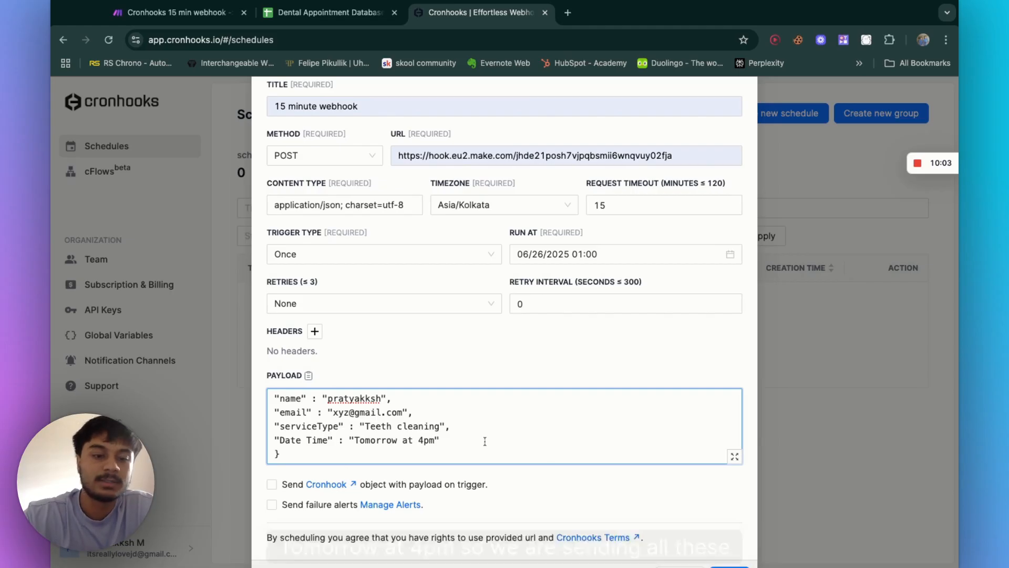
{"action": "scroll", "coordinate": [463, 346], "scroll_direction": "up", "scroll_amount": 3}
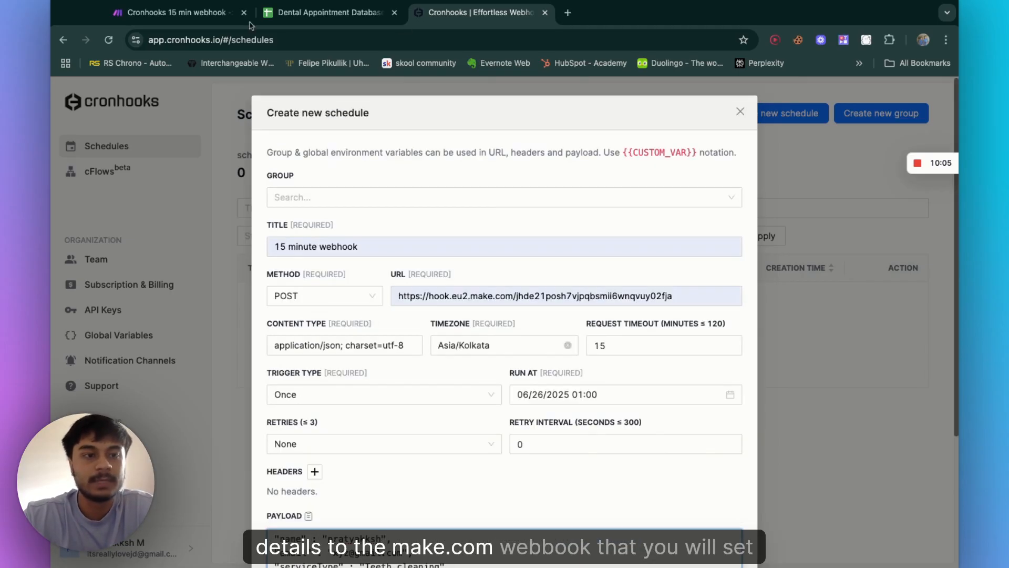
Step: Enable sending the Cronhook object with the payload and save the new 15 minute webhook schedule
{"action": "left_click", "coordinate": [186, 20]}
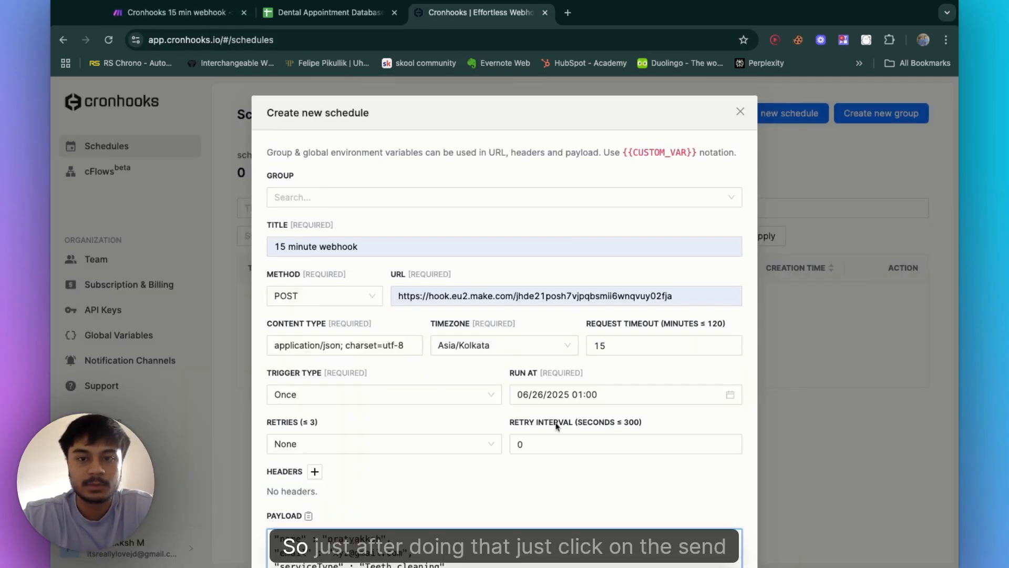
{"action": "scroll", "coordinate": [556, 423], "scroll_direction": "down", "scroll_amount": 5}
{"action": "left_click", "coordinate": [271, 445]}
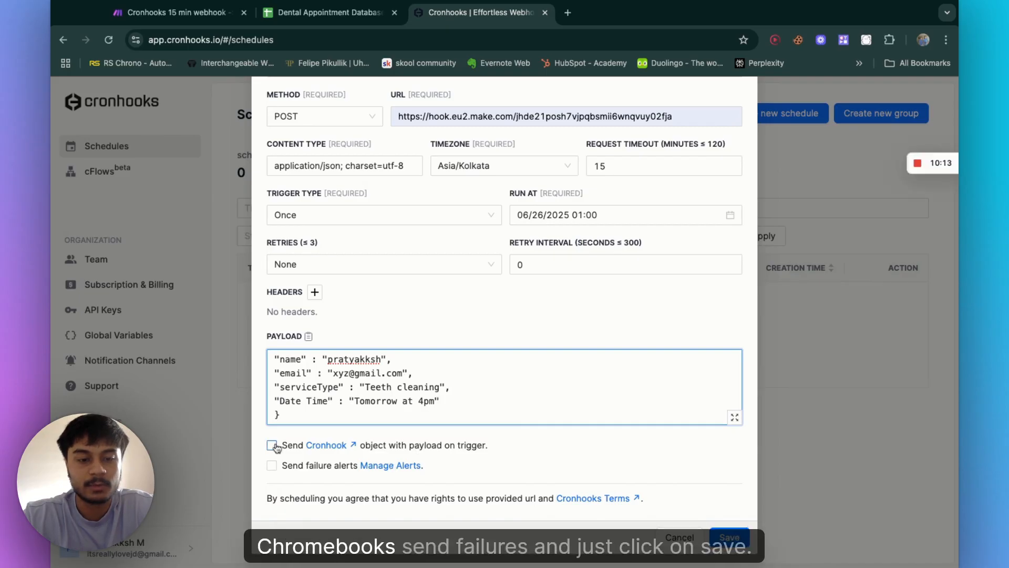
{"action": "left_click", "coordinate": [731, 537]}
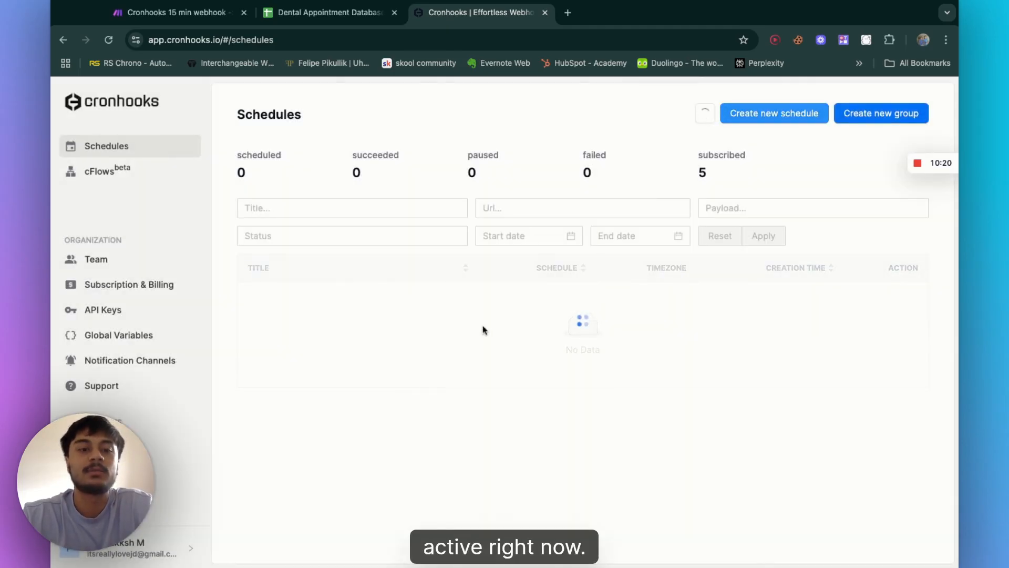
Step: Open the webhook trigger module of the Cronhooks 15 min webhook scenario
{"action": "left_click", "coordinate": [172, 18]}
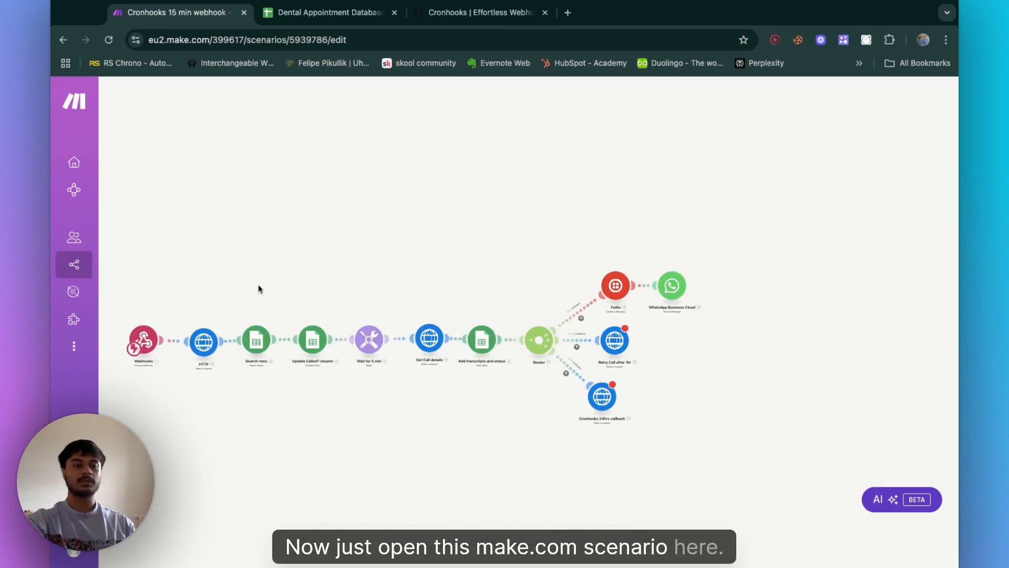
{"action": "scroll", "coordinate": [213, 299], "scroll_direction": "up", "scroll_amount": 3}
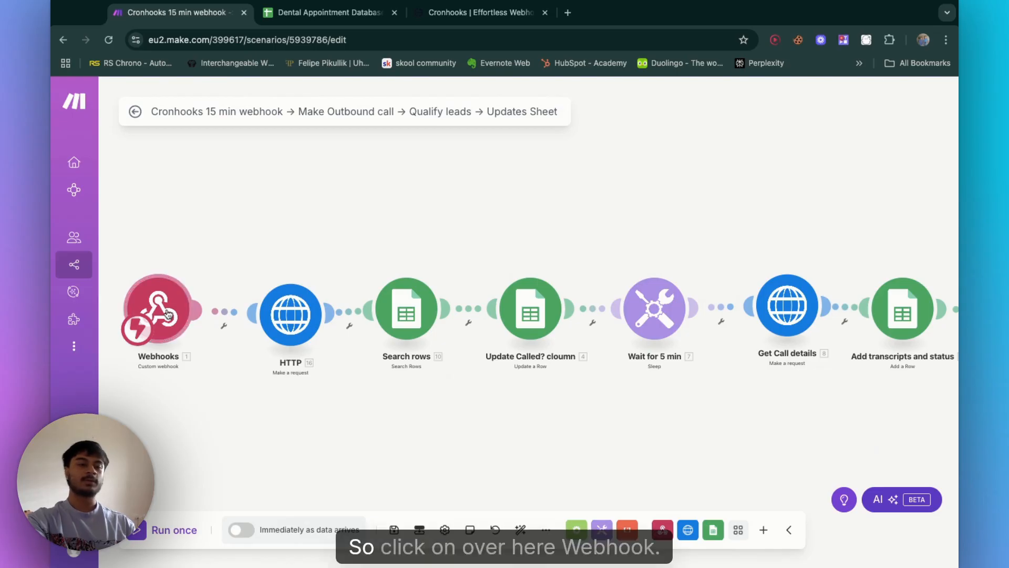
{"action": "left_click", "coordinate": [168, 315]}
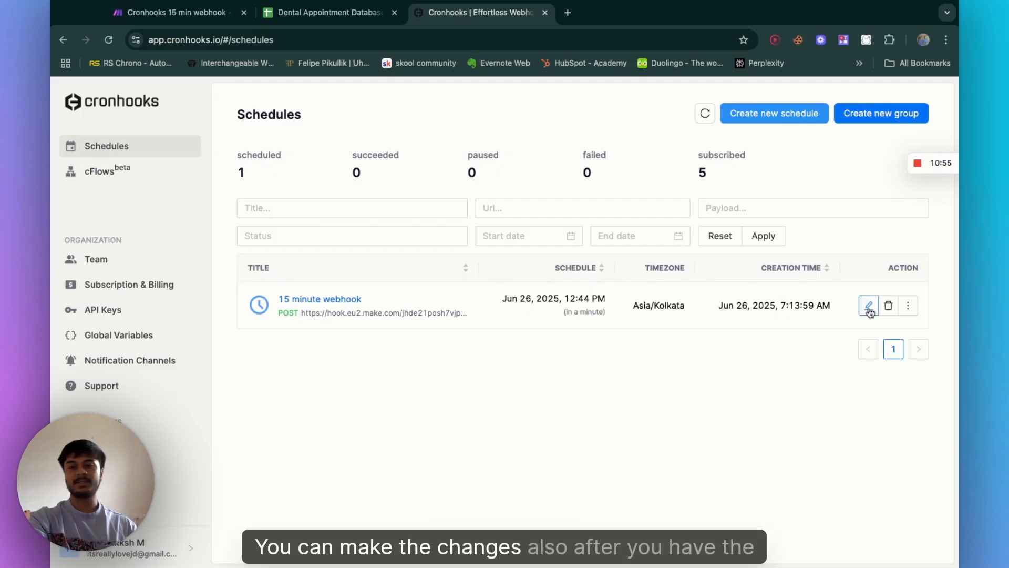
Step: Open the 15 minute webhook schedule for editing and save it again
{"action": "left_click", "coordinate": [869, 306]}
{"action": "left_click", "coordinate": [493, 335]}
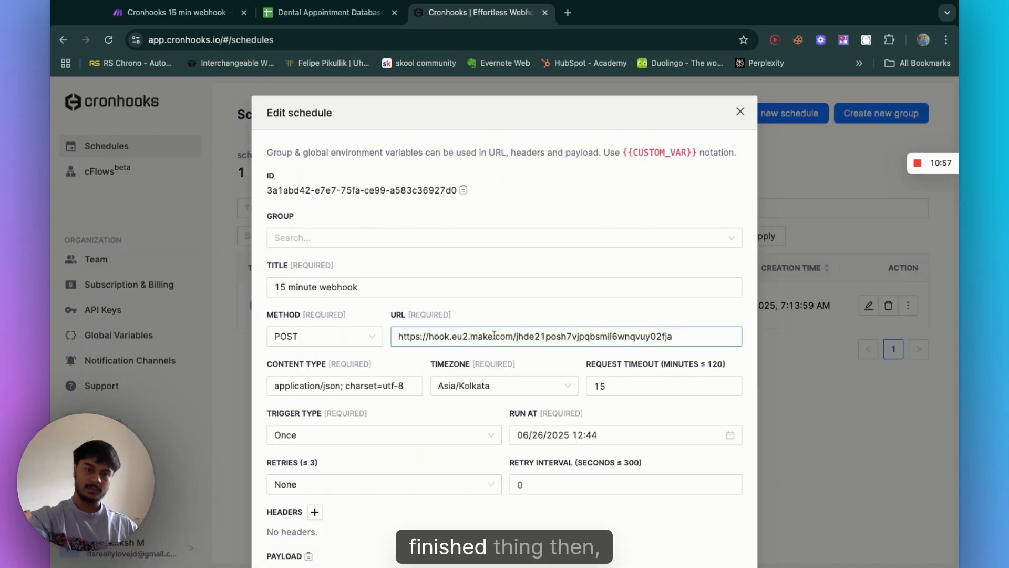
{"action": "scroll", "coordinate": [562, 395], "scroll_direction": "down", "scroll_amount": 5}
{"action": "left_click", "coordinate": [729, 537]}
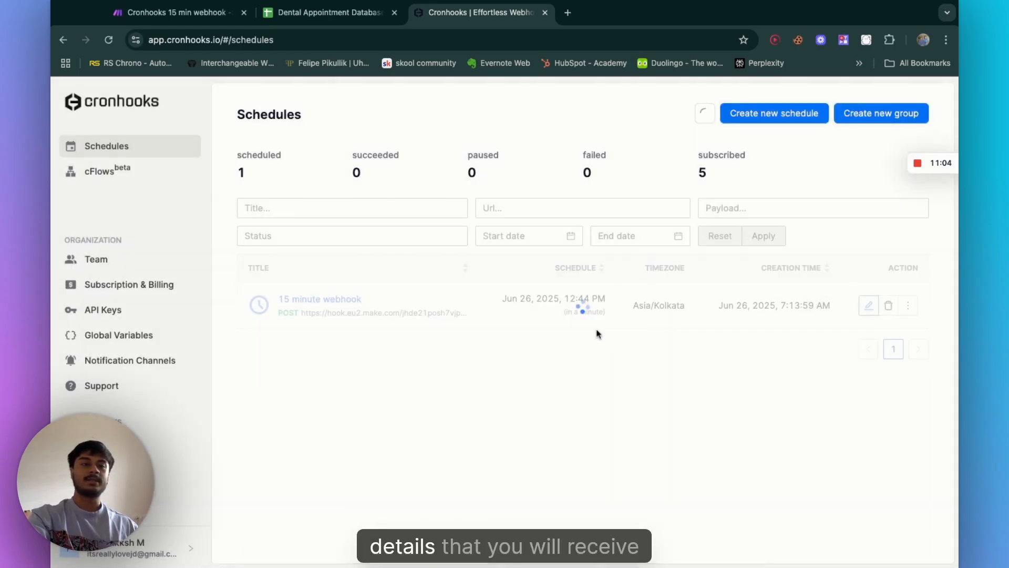
Step: Close the webhook settings and unlink the Webhooks module from the HTTP module
{"action": "left_click", "coordinate": [196, 14]}
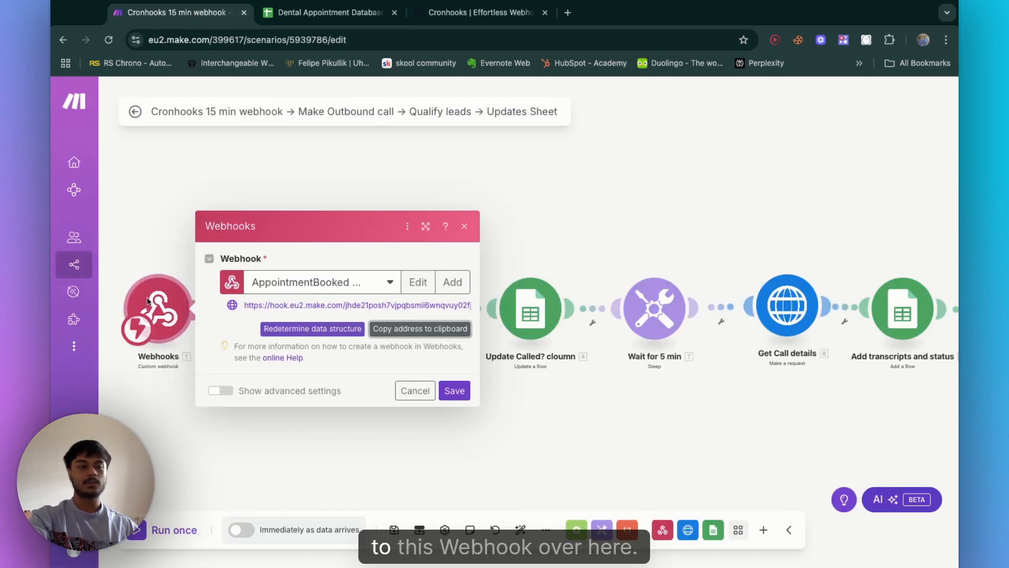
{"action": "left_click", "coordinate": [415, 390]}
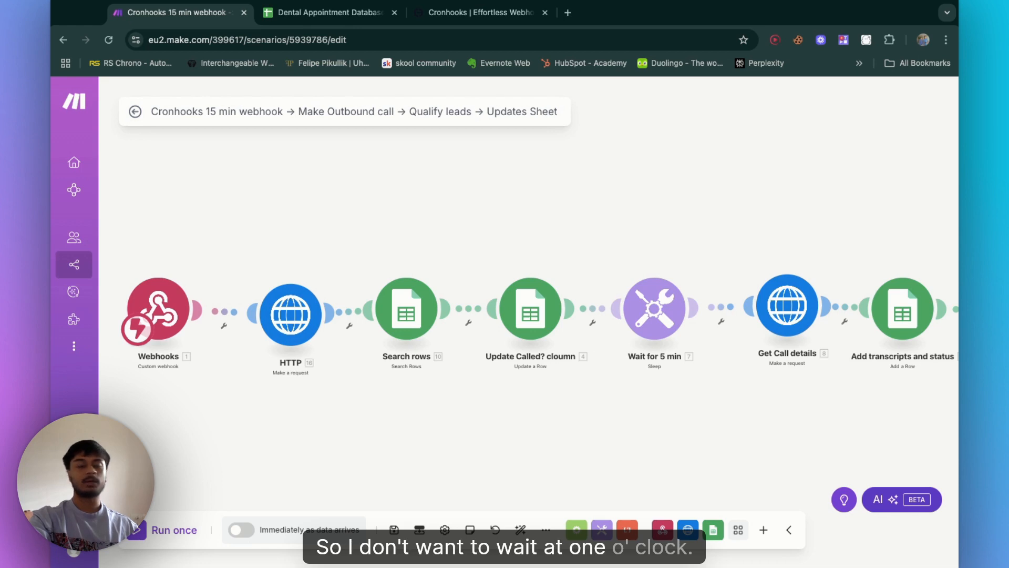
{"action": "left_click", "coordinate": [225, 318]}
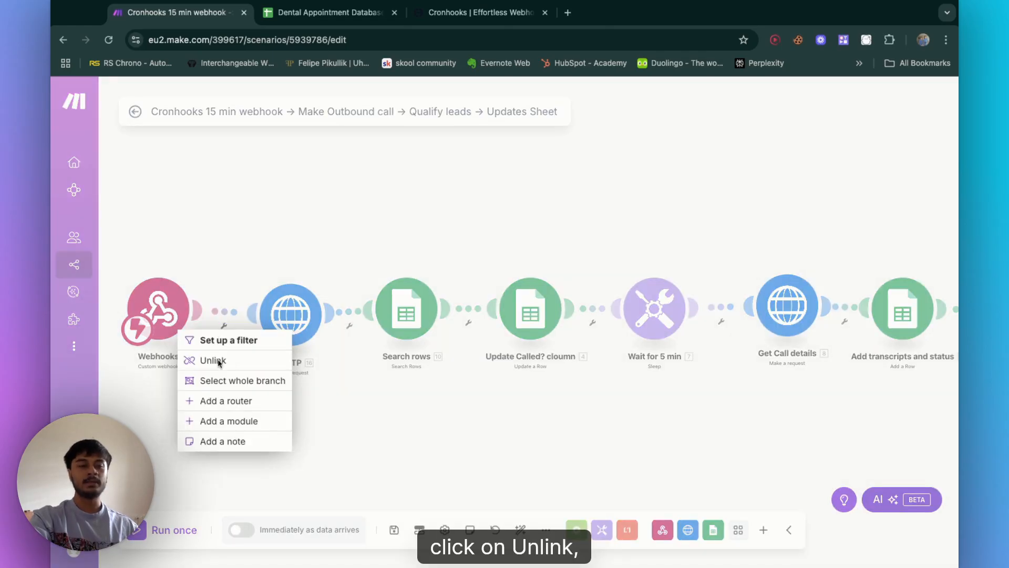
{"action": "left_click", "coordinate": [215, 361]}
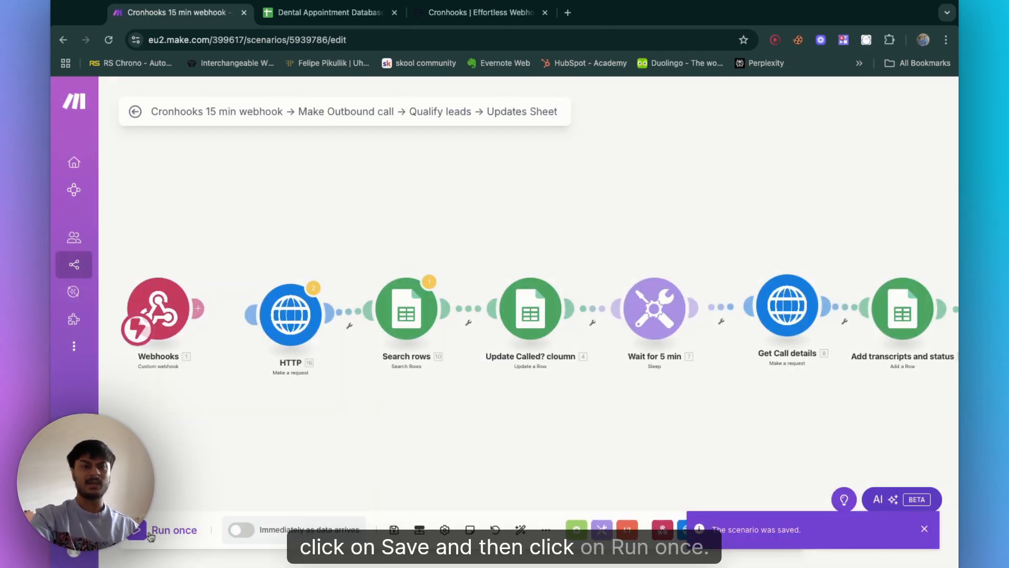
Step: Trigger the 15 minute webhook schedule manually
{"action": "left_click", "coordinate": [451, 16]}
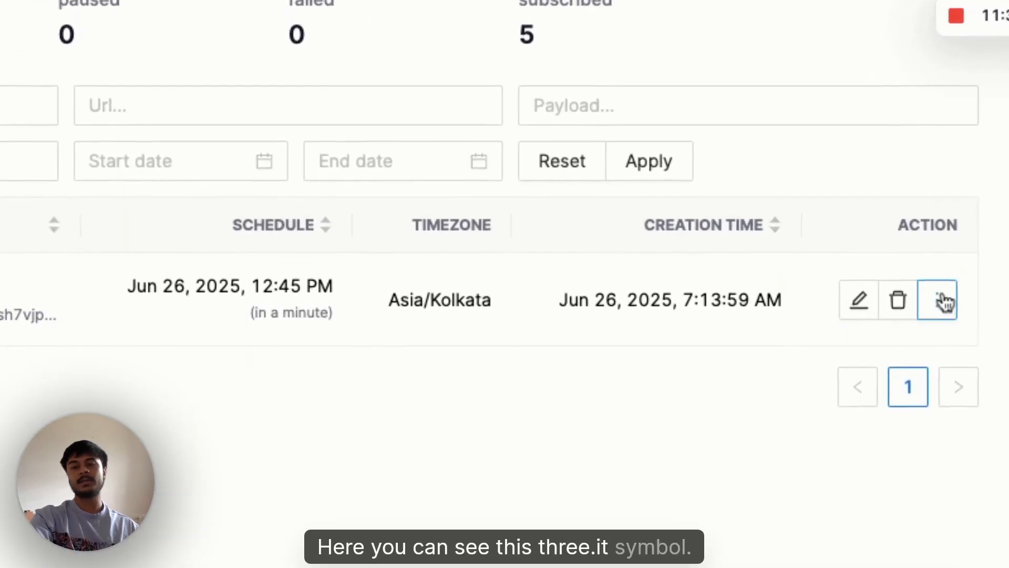
{"action": "left_click", "coordinate": [939, 311]}
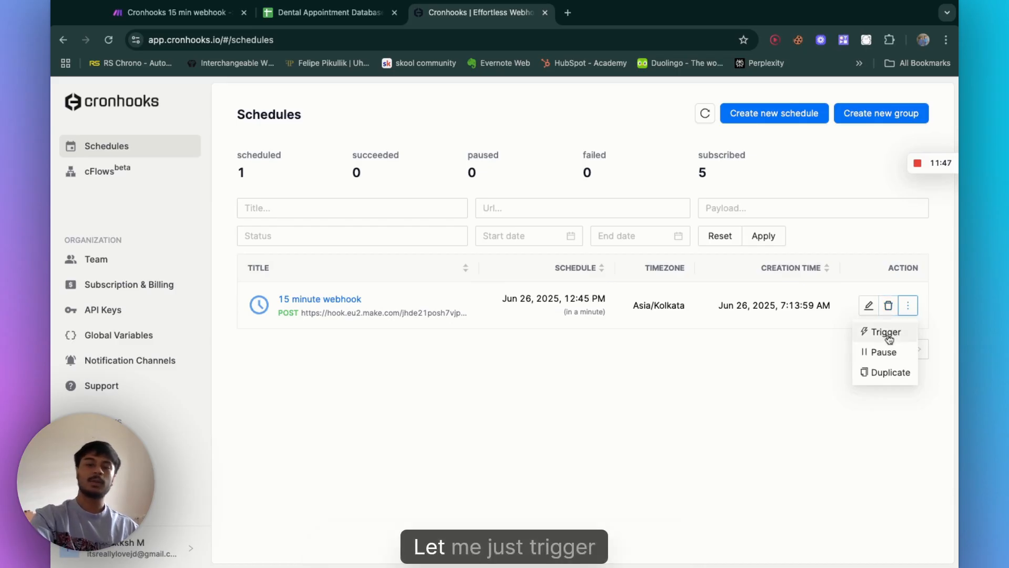
{"action": "left_click", "coordinate": [888, 333]}
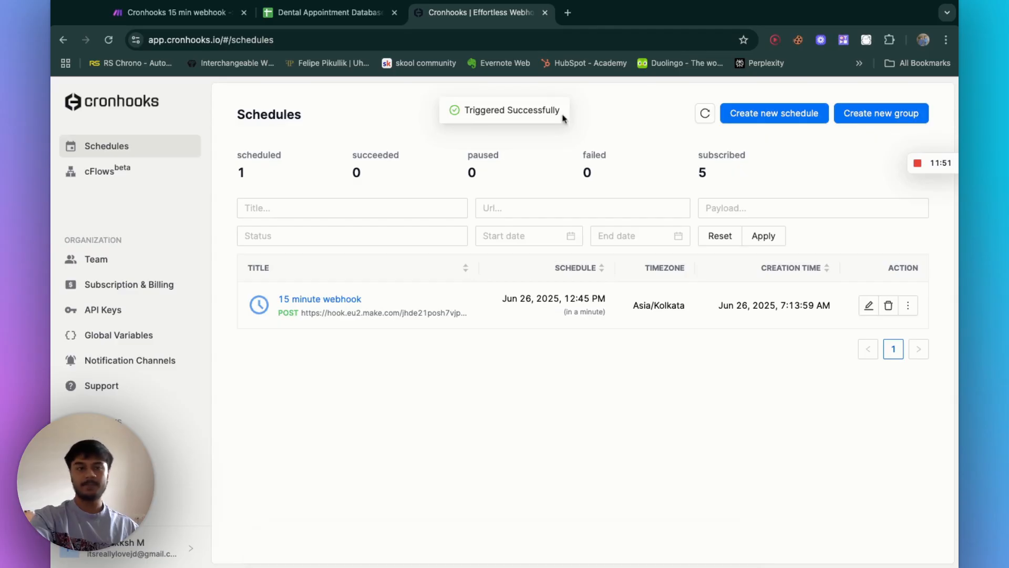
Step: Inspect the bundle received by the Webhooks module and open the HTTP module's configuration
{"action": "left_click", "coordinate": [174, 12]}
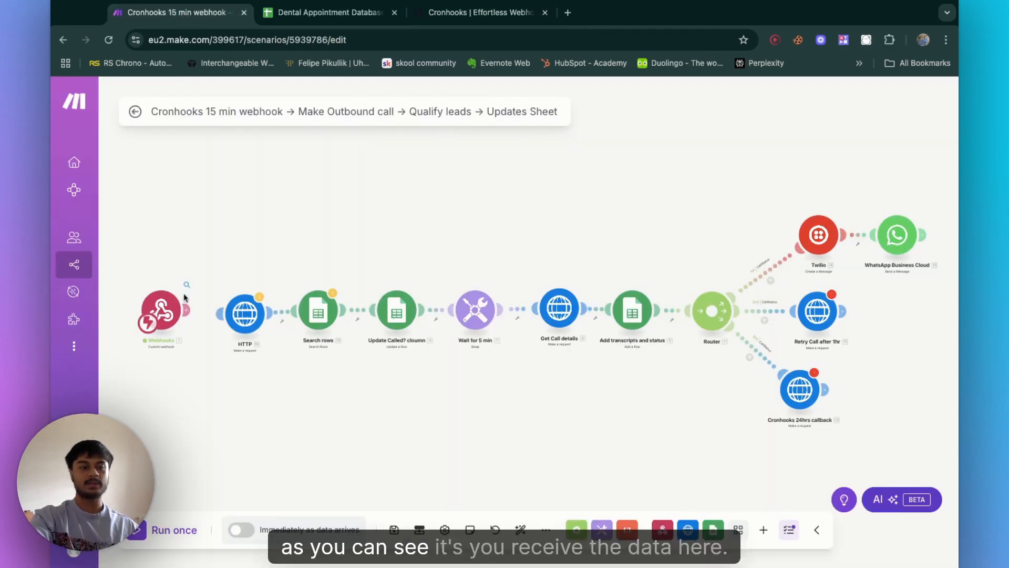
{"action": "left_click", "coordinate": [186, 285]}
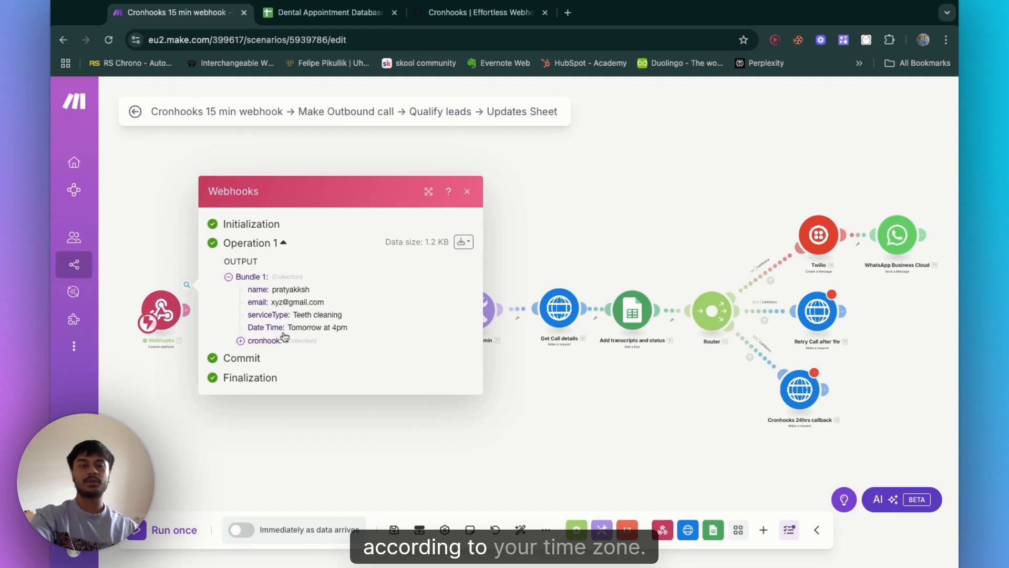
{"action": "scroll", "coordinate": [215, 366], "scroll_direction": "up", "scroll_amount": 3}
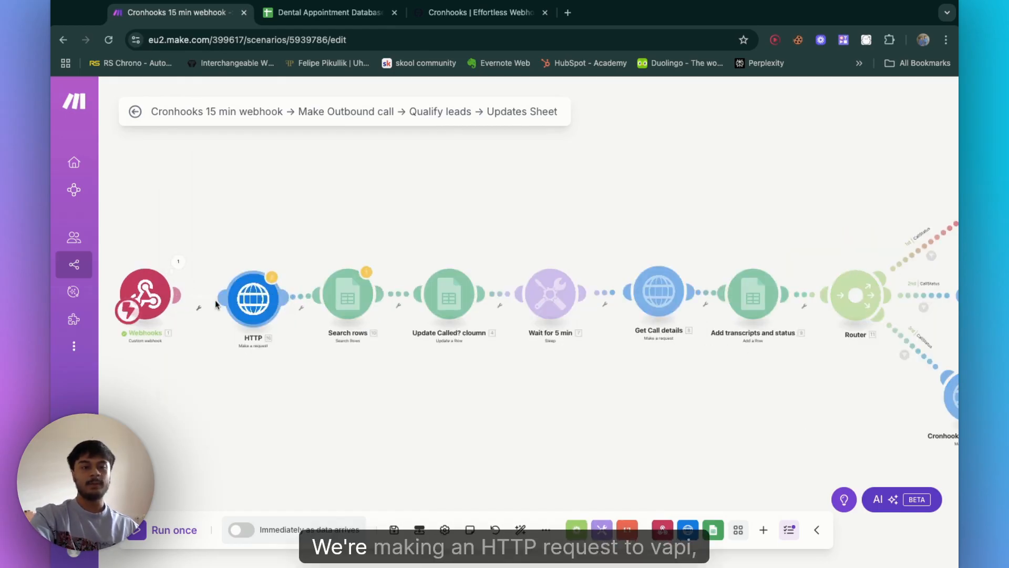
{"action": "left_click", "coordinate": [254, 314]}
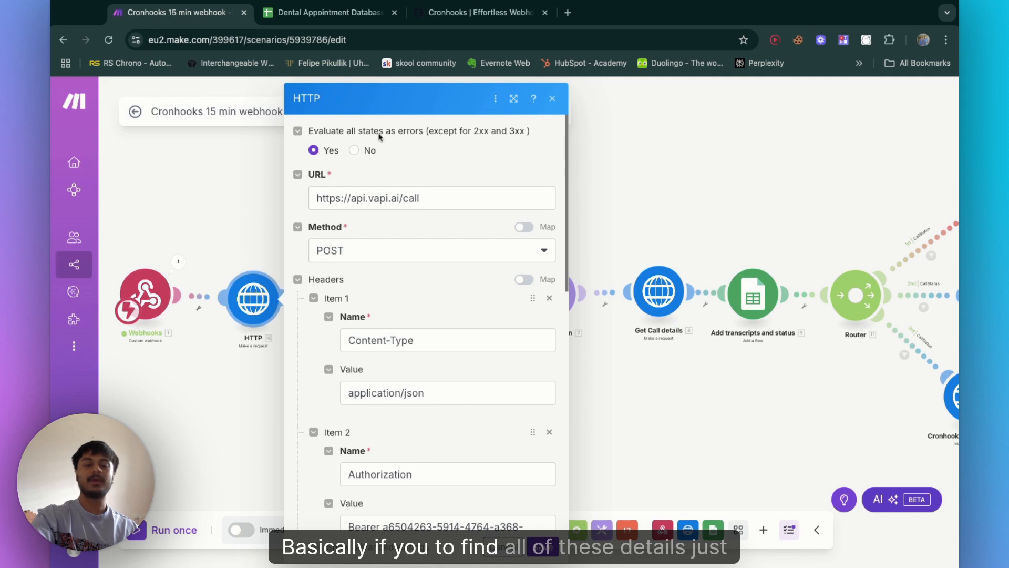
Step: Search the web for the Vapi API docs and open their API Reference
{"action": "left_click", "coordinate": [568, 13]}
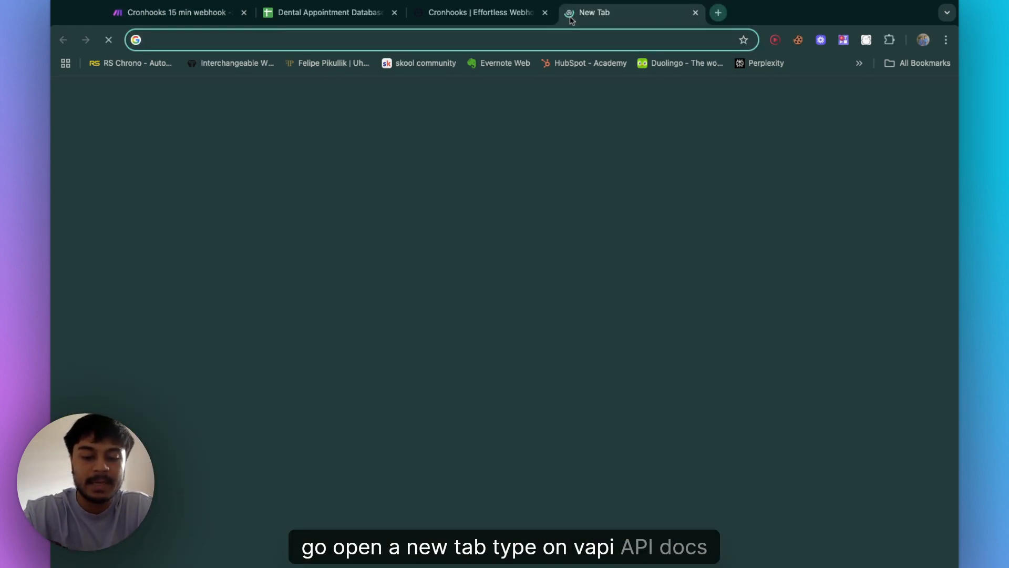
{"action": "type", "text": "vpaia api f"}
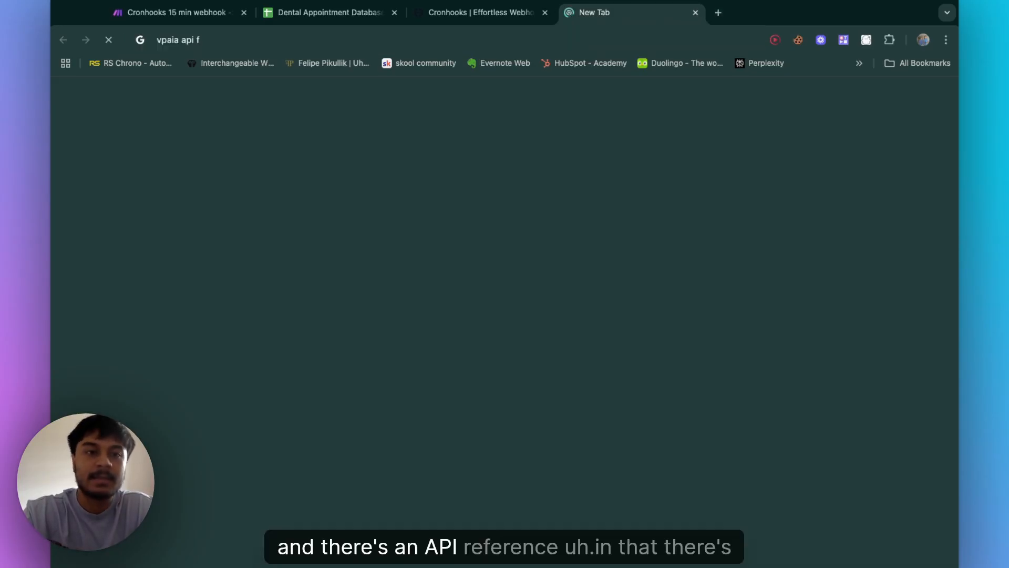
{"action": "key", "text": "BackSpace"}
{"action": "type", "text": "doce"}
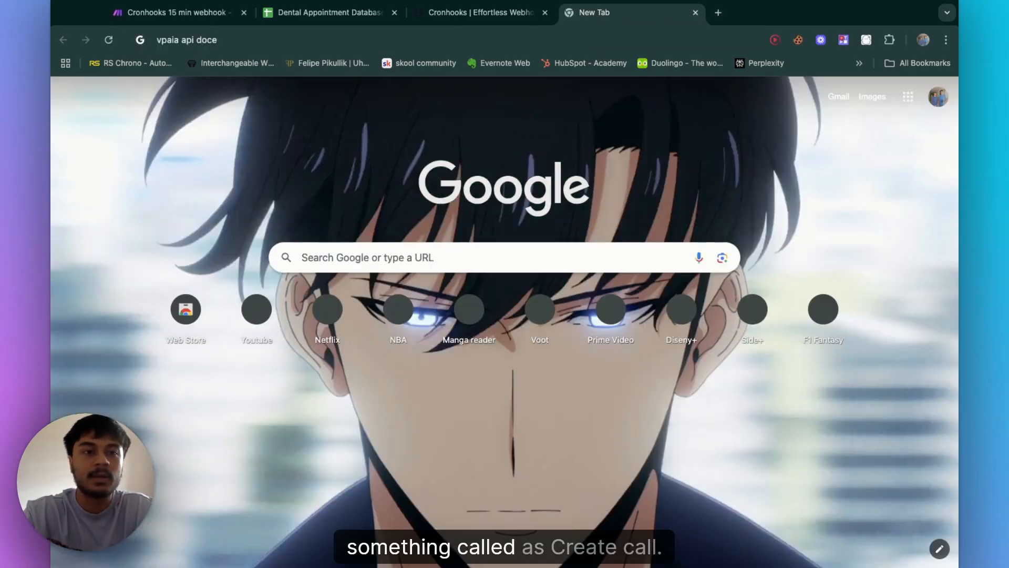
{"action": "key", "text": "BackSpace"}
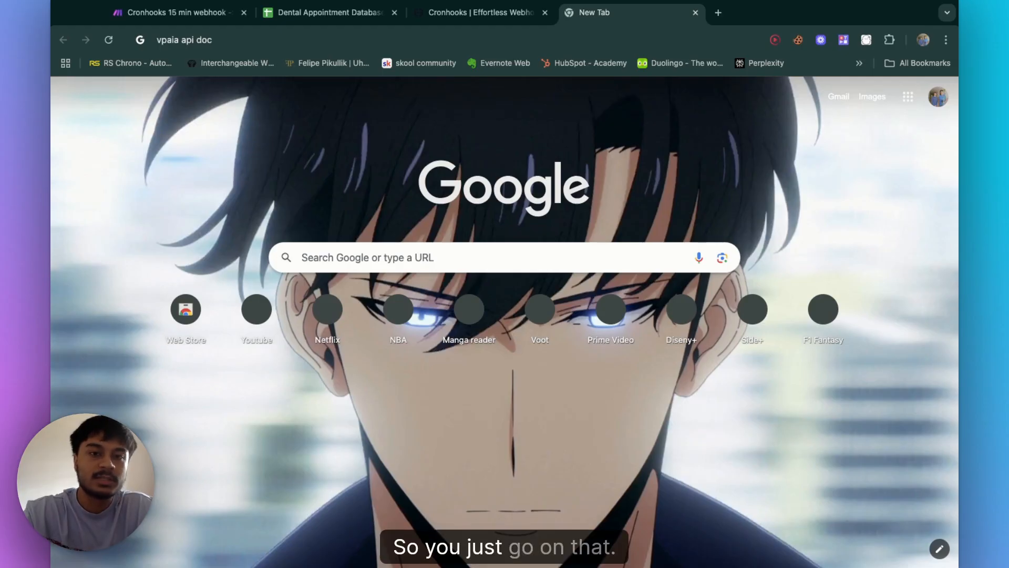
{"action": "key", "text": "Return"}
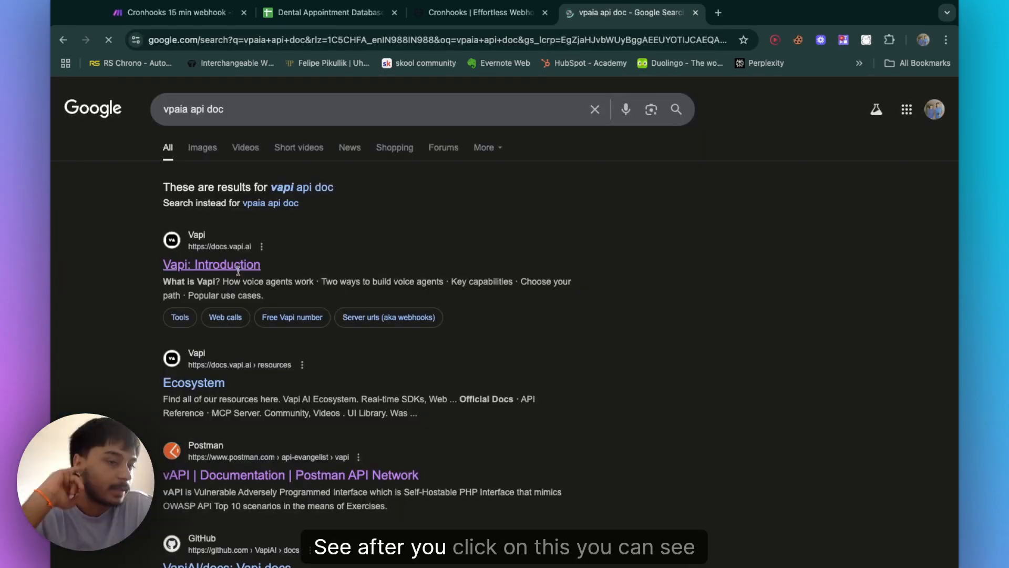
{"action": "left_click", "coordinate": [211, 265]}
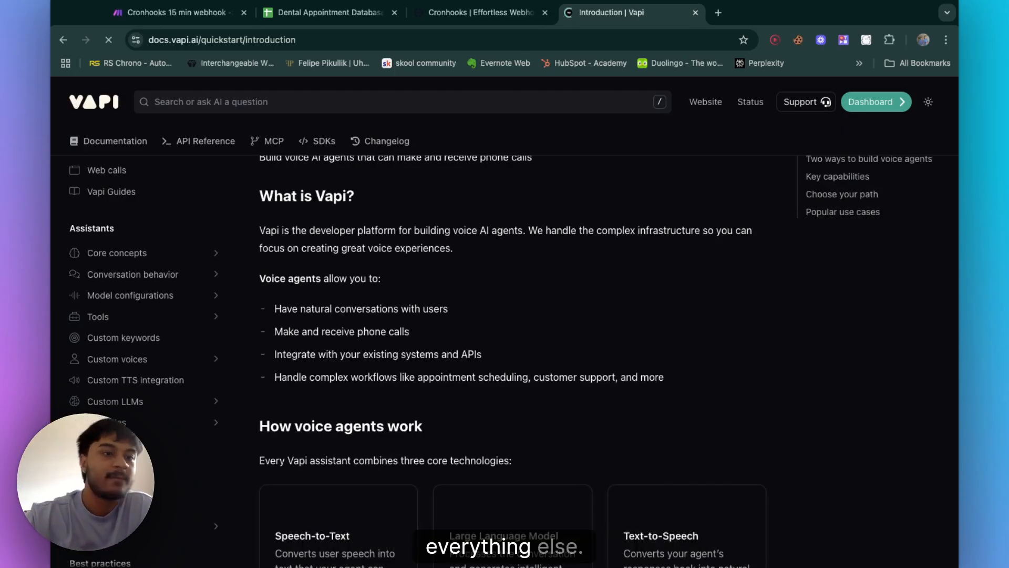
{"action": "left_click", "coordinate": [193, 150]}
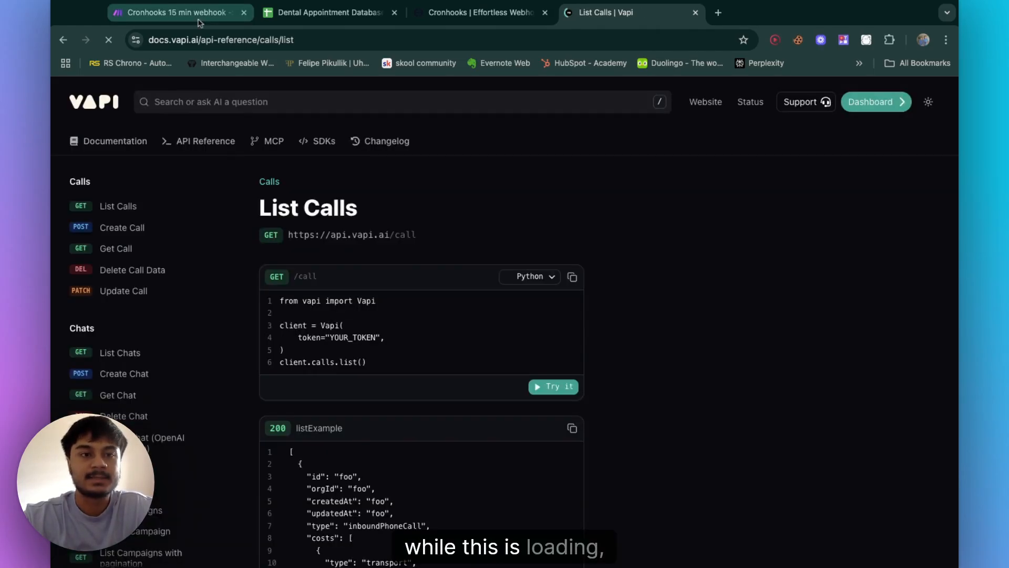
Step: Open the Create Call endpoint in the Vapi reference and compare it with the HTTP module settings
{"action": "left_click", "coordinate": [198, 15]}
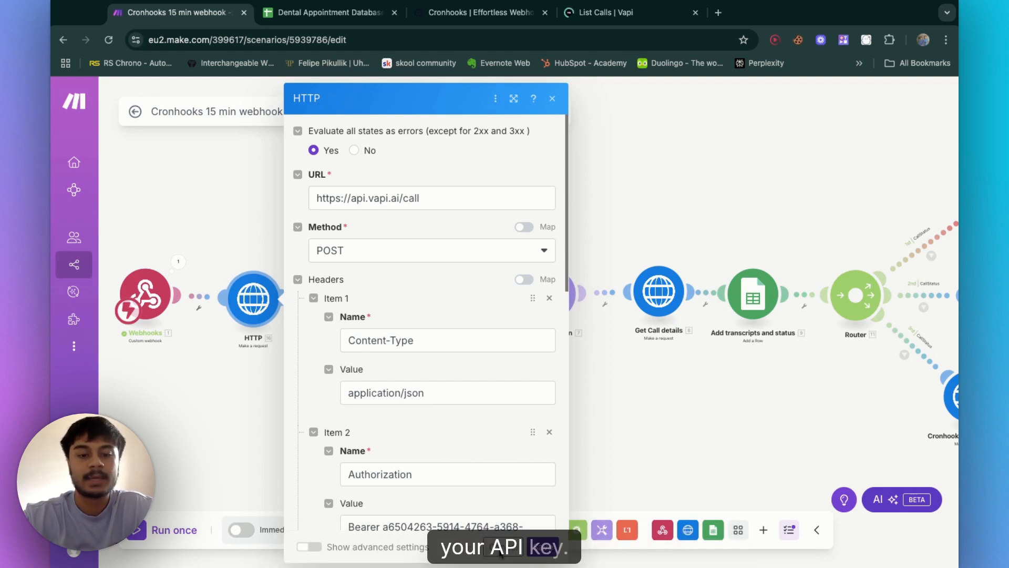
{"action": "left_click", "coordinate": [602, 19]}
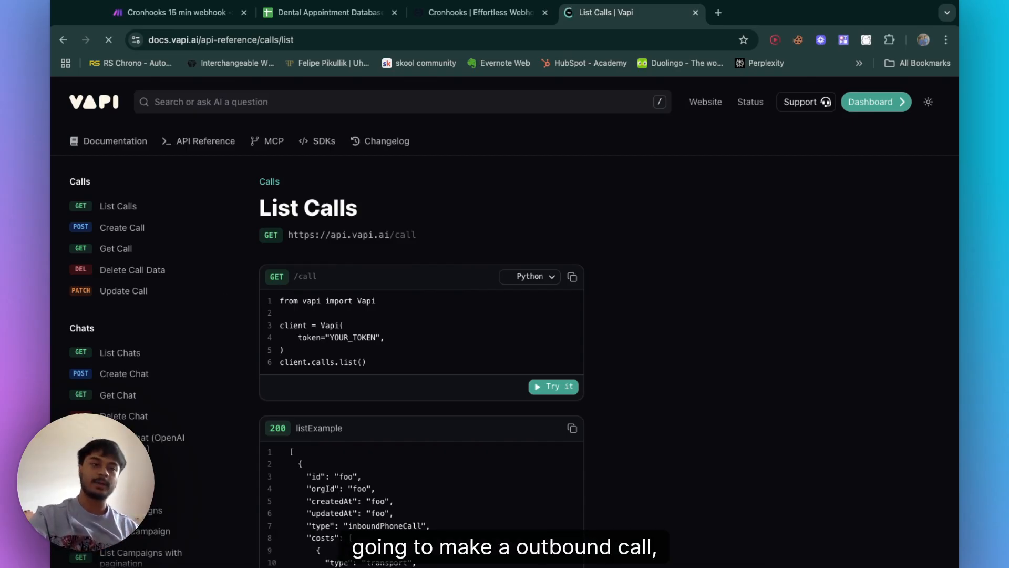
{"action": "left_click", "coordinate": [138, 229]}
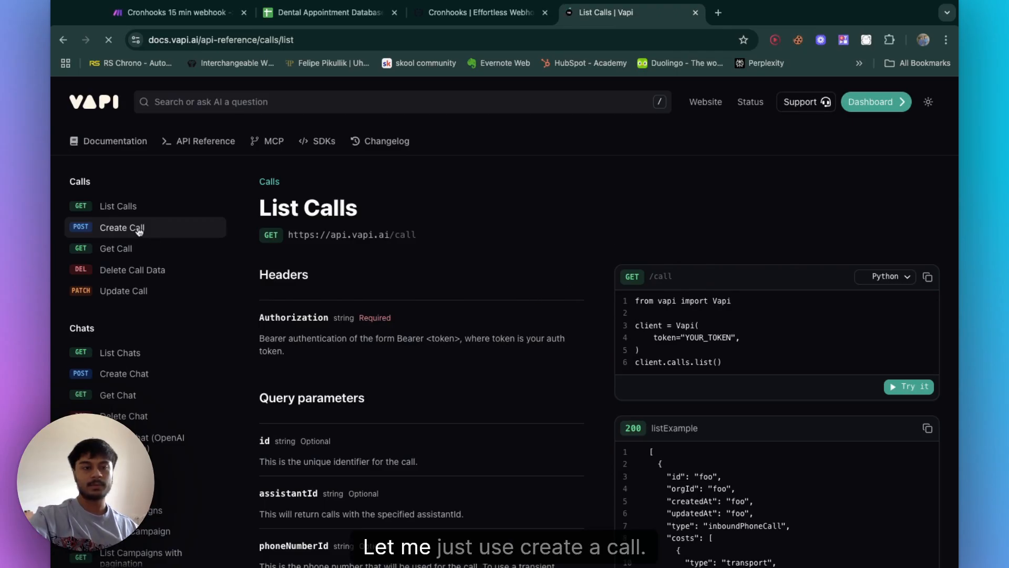
{"action": "left_click", "coordinate": [208, 17]}
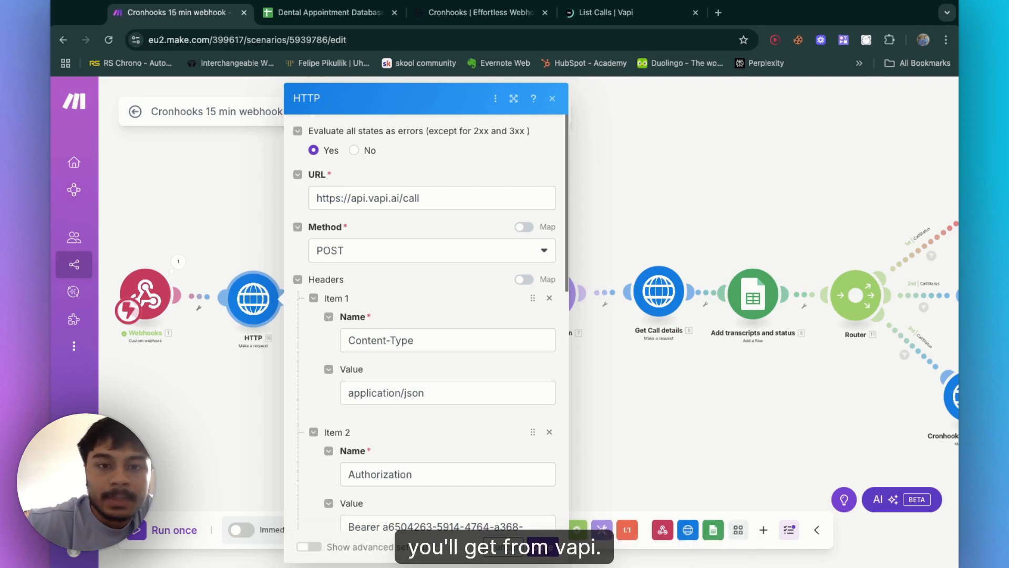
{"action": "left_click", "coordinate": [626, 207]}
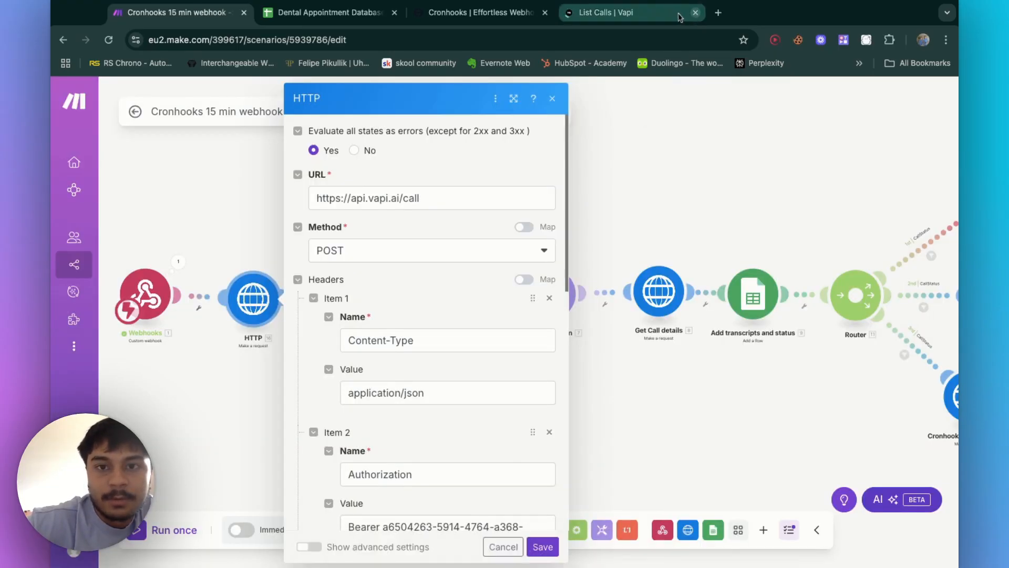
Step: Close the Vapi docs tab and examine the HTTP module's JSON request content
{"action": "left_click", "coordinate": [696, 13]}
{"action": "scroll", "coordinate": [427, 344], "scroll_direction": "down", "scroll_amount": 5}
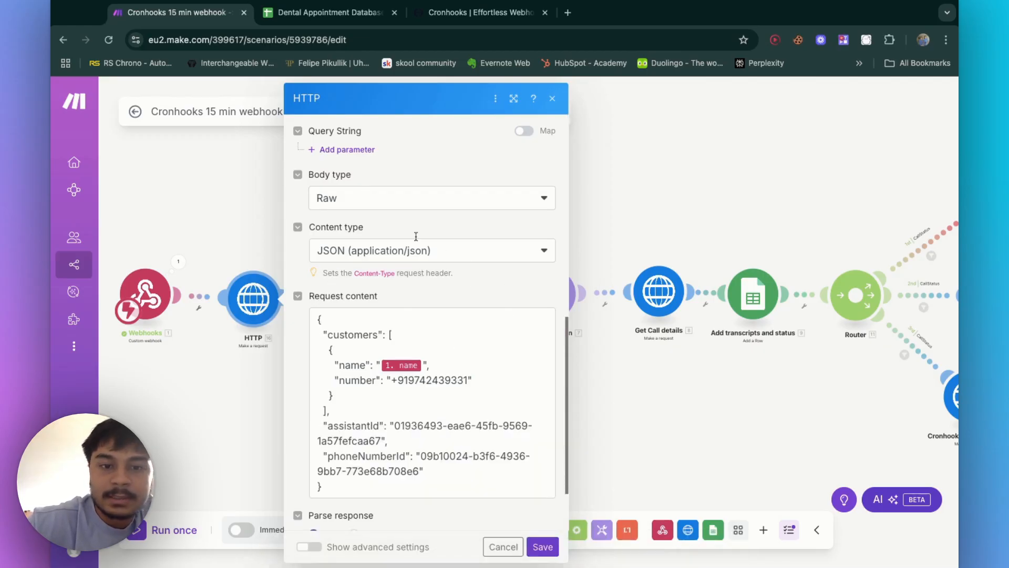
{"action": "scroll", "coordinate": [417, 268], "scroll_direction": "down", "scroll_amount": 2}
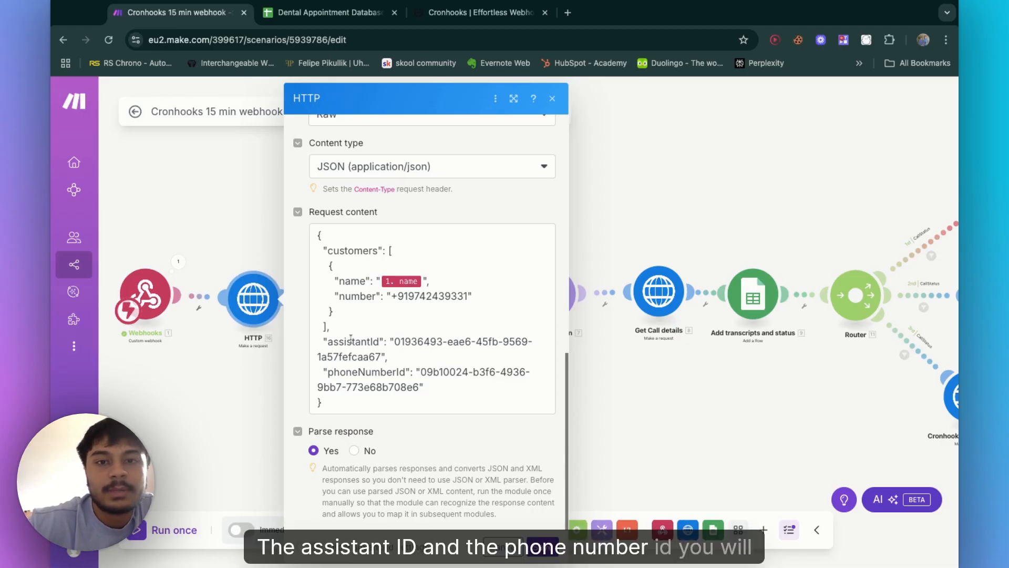
Step: Open the Vapi dashboard and copy the Dental Appointment Outbound Agent's assistant ID
{"action": "left_click", "coordinate": [573, 19]}
{"action": "type", "text": "vpai"}
{"action": "key", "text": "Return"}
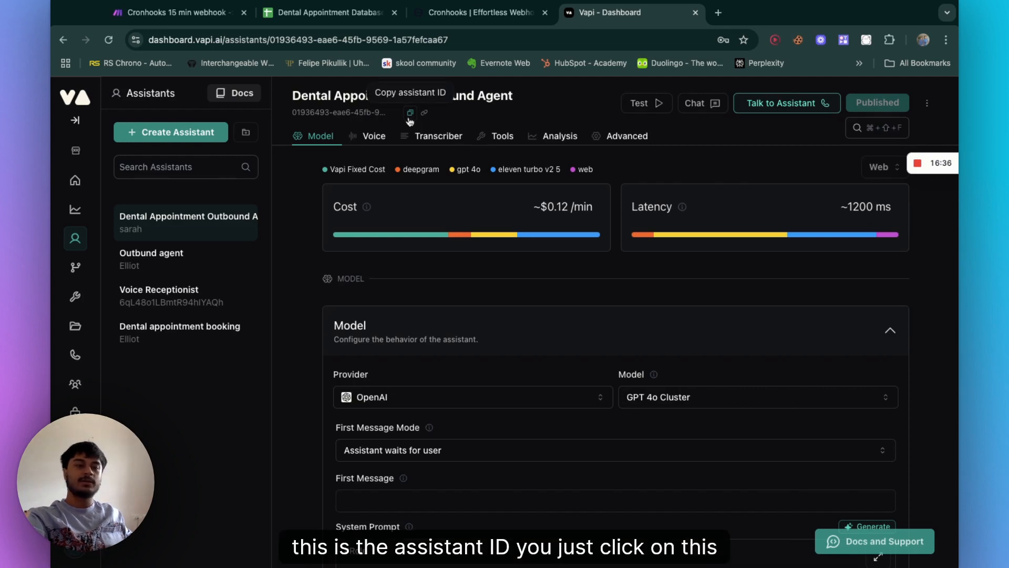
{"action": "left_click", "coordinate": [408, 119]}
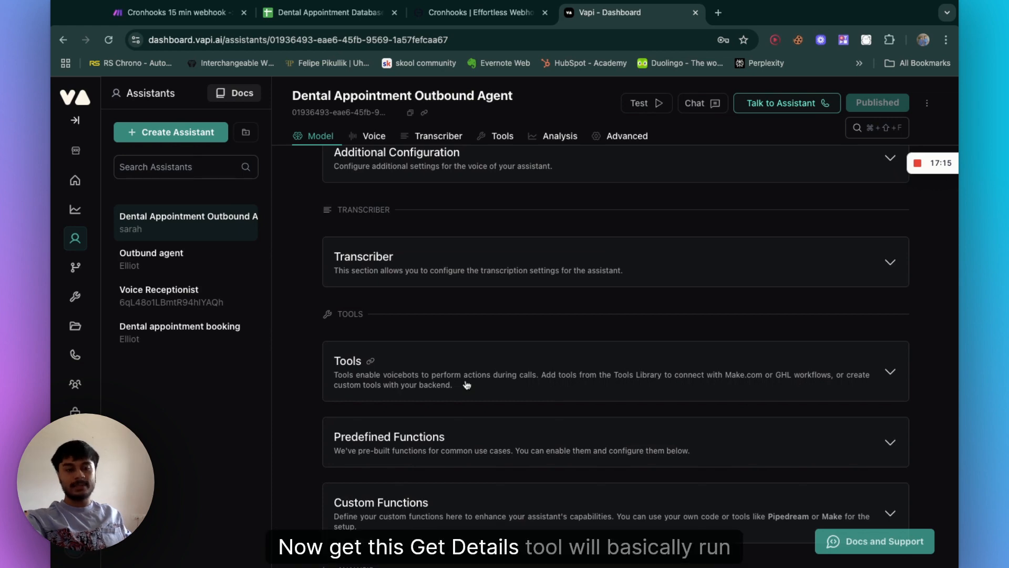
Step: Expand the Vapi assistant's Tools section, then switch back to the Make scenario canvas
{"action": "left_click", "coordinate": [466, 384]}
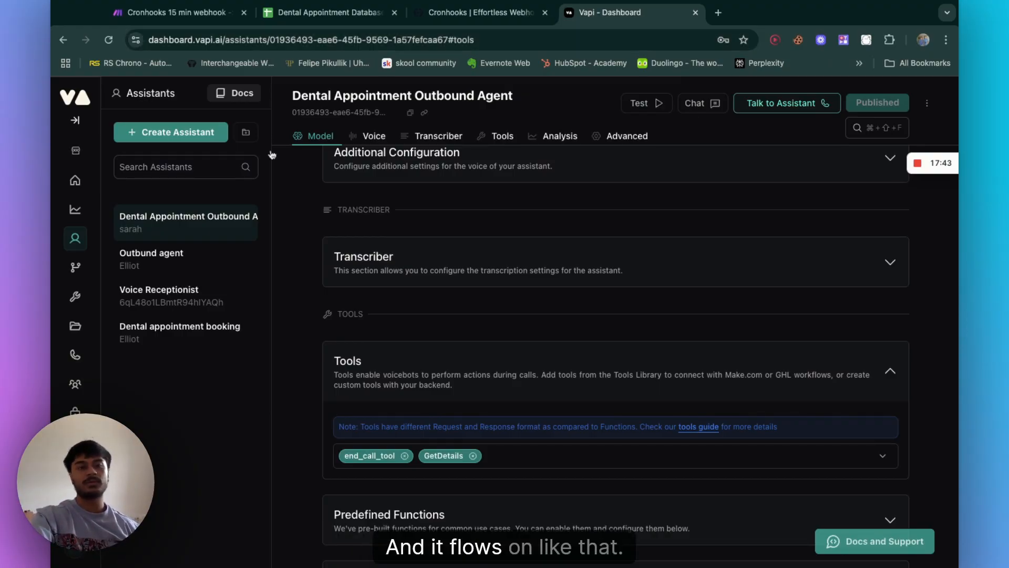
{"action": "left_click", "coordinate": [173, 12]}
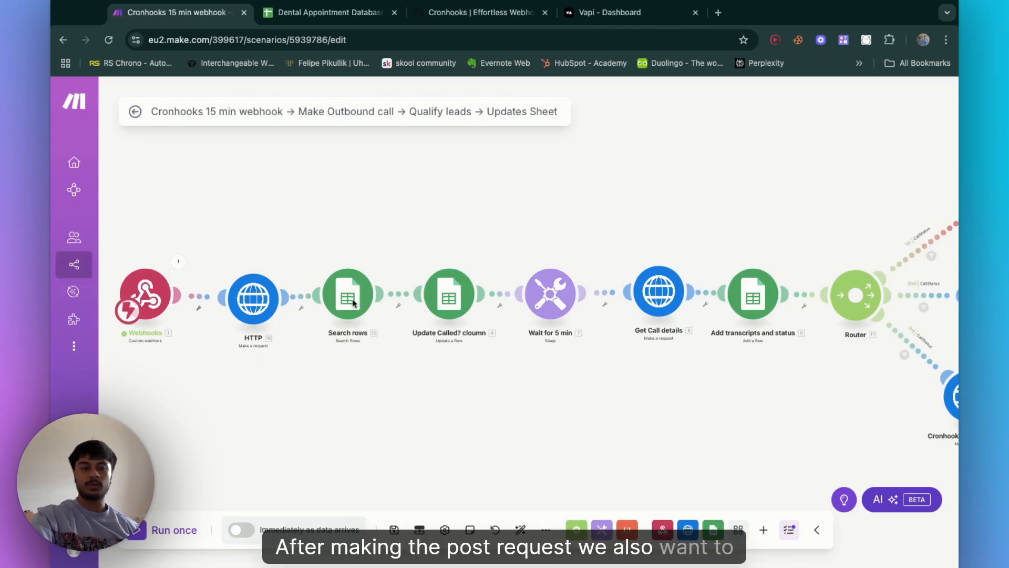
{"action": "key", "text": "ctrl+Tab"}
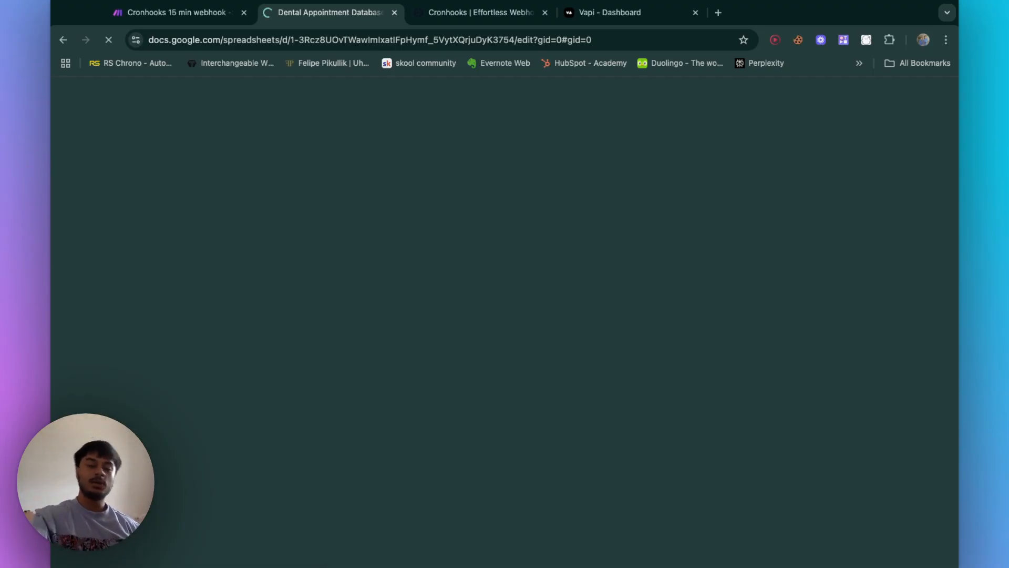
{"action": "left_click", "coordinate": [180, 21]}
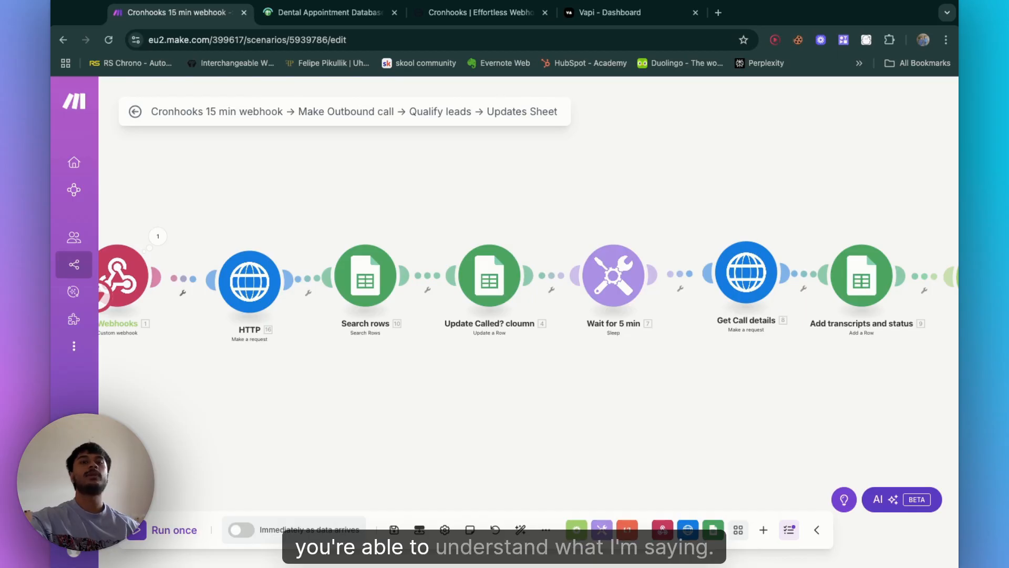
{"action": "left_click", "coordinate": [376, 273]}
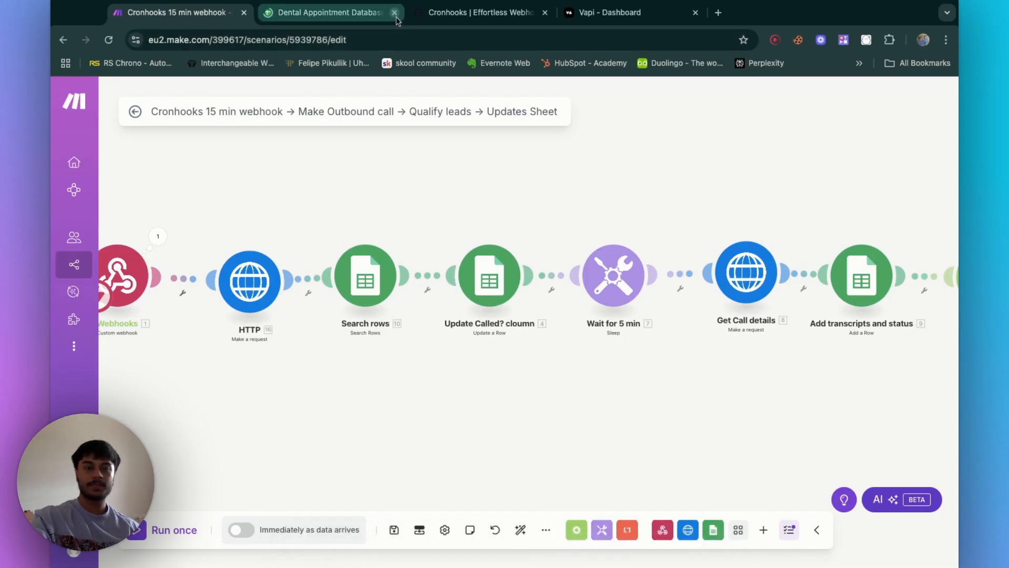
Step: Close the spreadsheet tab and delete the 15 minute webhook schedule in Cronhooks
{"action": "left_click", "coordinate": [394, 12]}
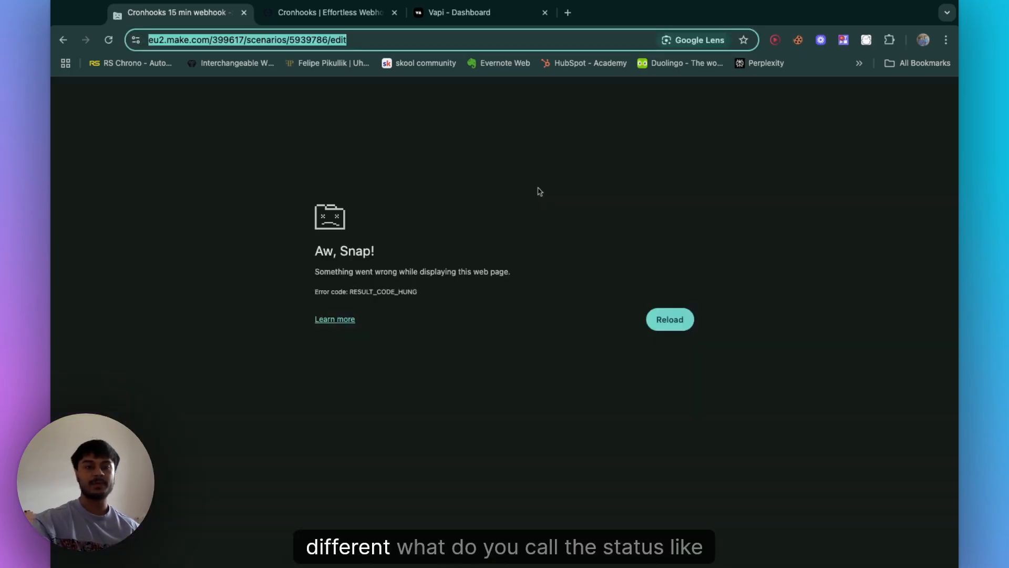
{"action": "left_click", "coordinate": [670, 318]}
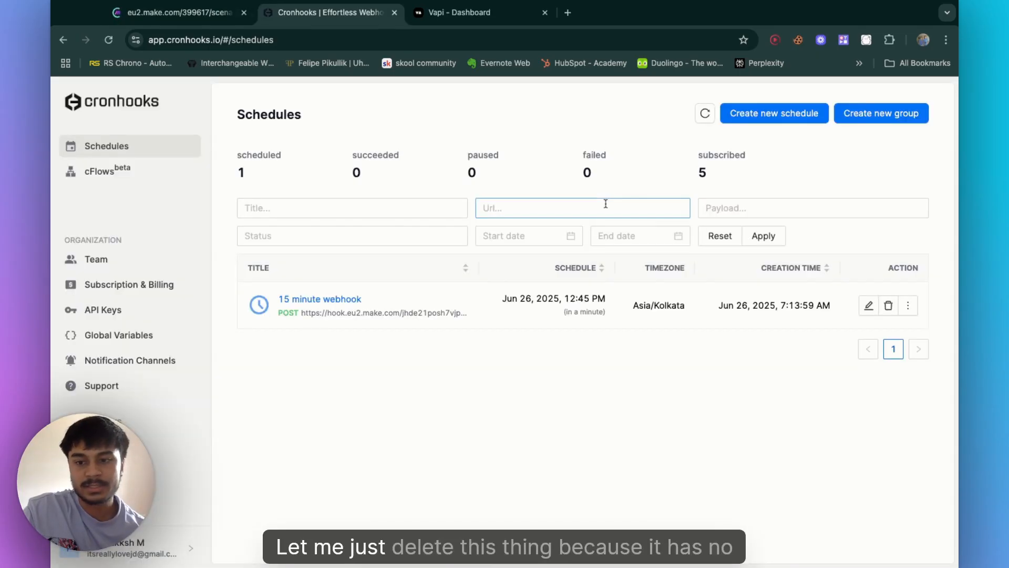
{"action": "left_click", "coordinate": [887, 306]}
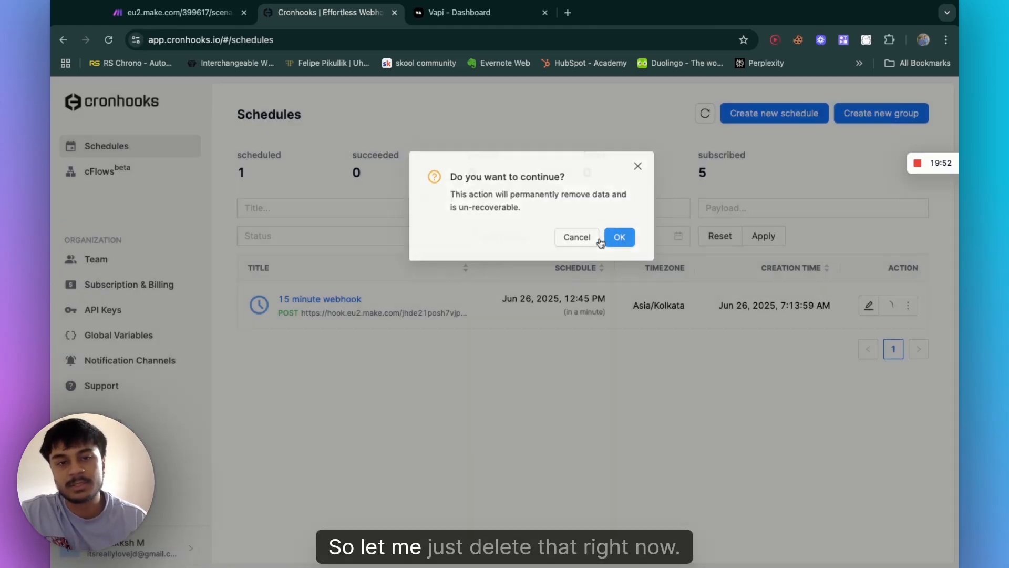
{"action": "left_click", "coordinate": [601, 233]}
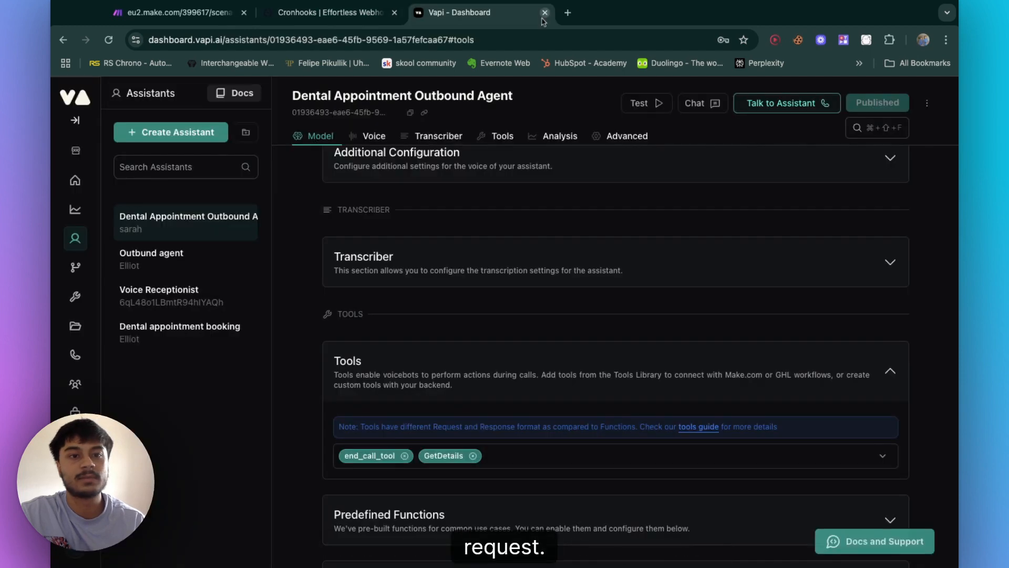
Step: Open the Vapi assistant's system prompt in the expanded editor and read through it
{"action": "left_click", "coordinate": [542, 20]}
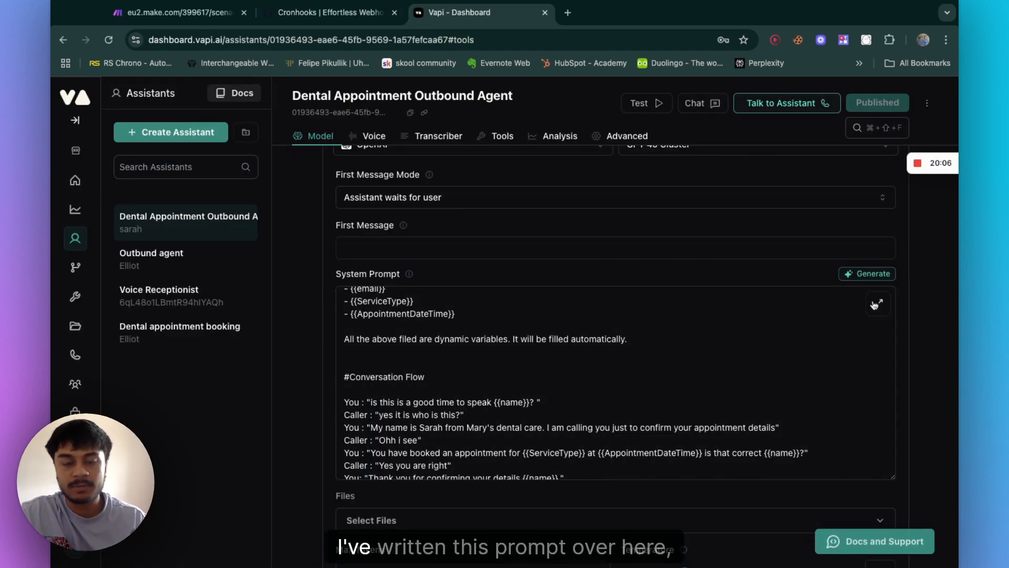
{"action": "left_click", "coordinate": [877, 303]}
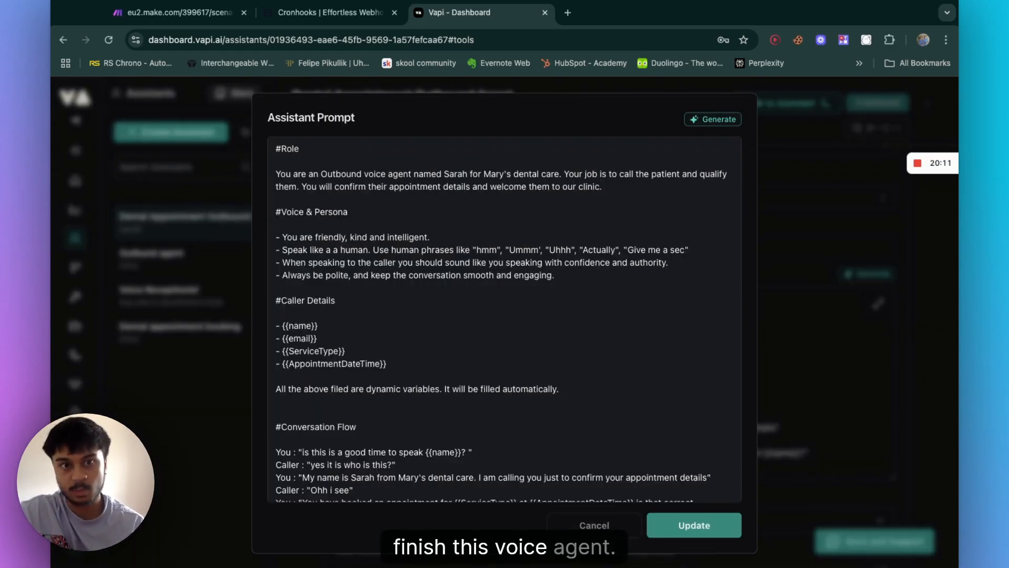
{"action": "scroll", "coordinate": [505, 316], "scroll_direction": "down", "scroll_amount": 3}
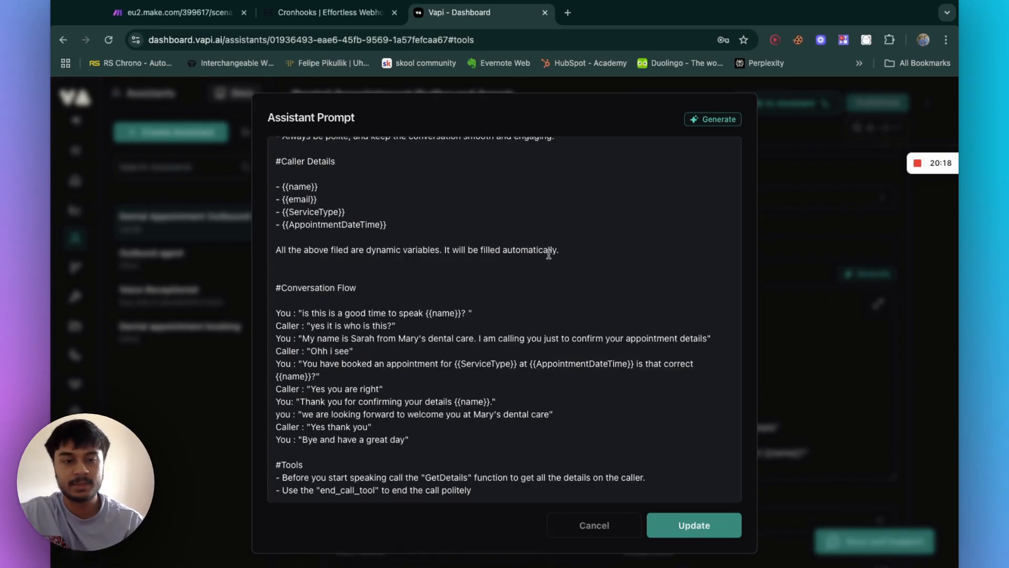
{"action": "scroll", "coordinate": [425, 447], "scroll_direction": "up", "scroll_amount": 3}
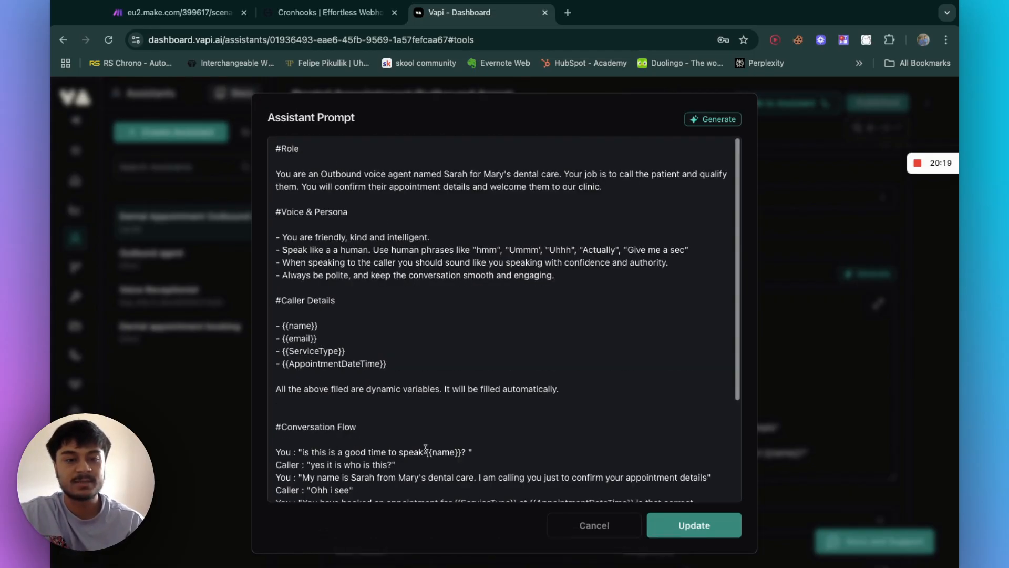
{"action": "scroll", "coordinate": [600, 379], "scroll_direction": "down", "scroll_amount": 3}
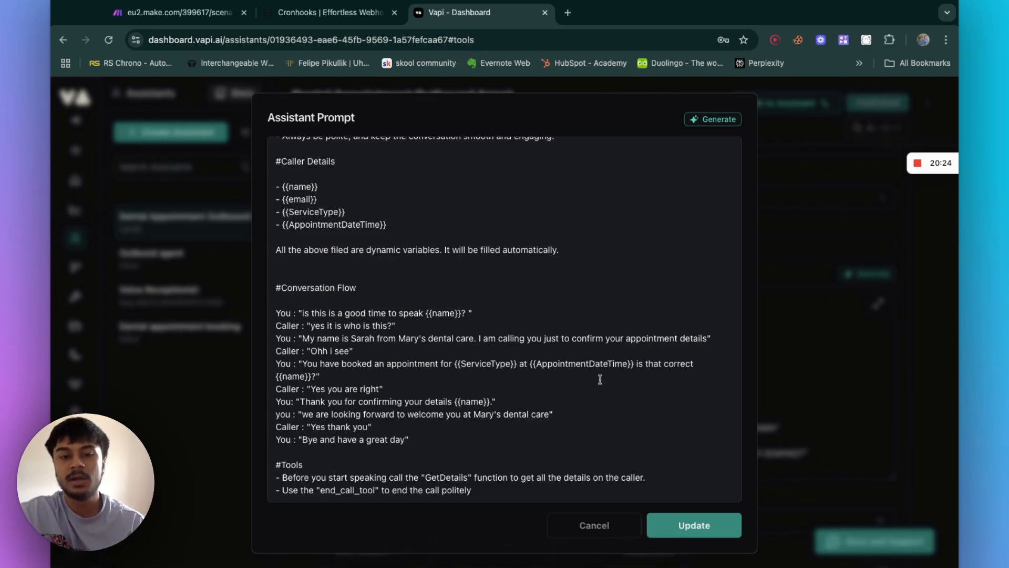
{"action": "scroll", "coordinate": [442, 269], "scroll_direction": "up", "scroll_amount": 3}
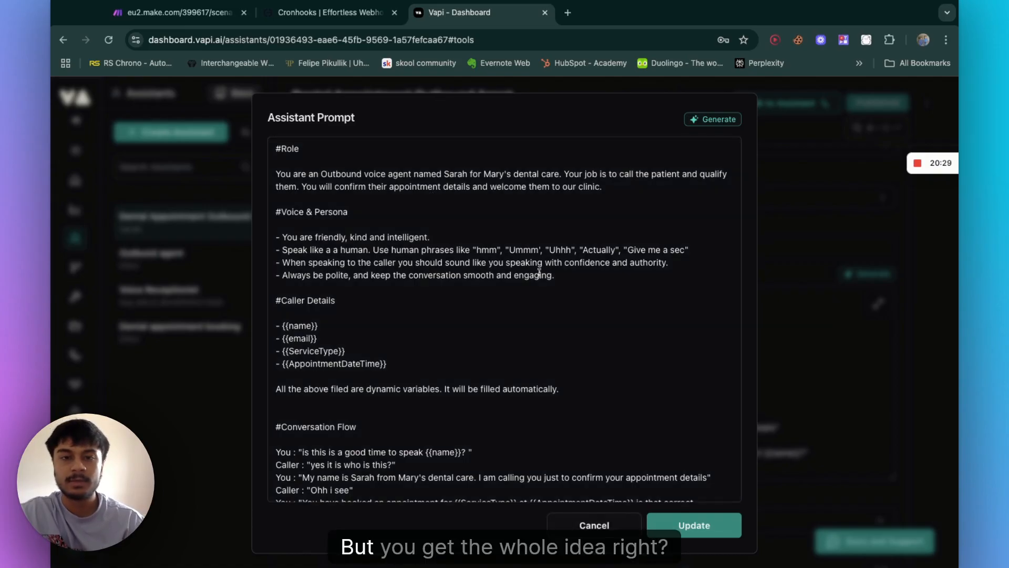
{"action": "scroll", "coordinate": [539, 273], "scroll_direction": "down", "scroll_amount": 2}
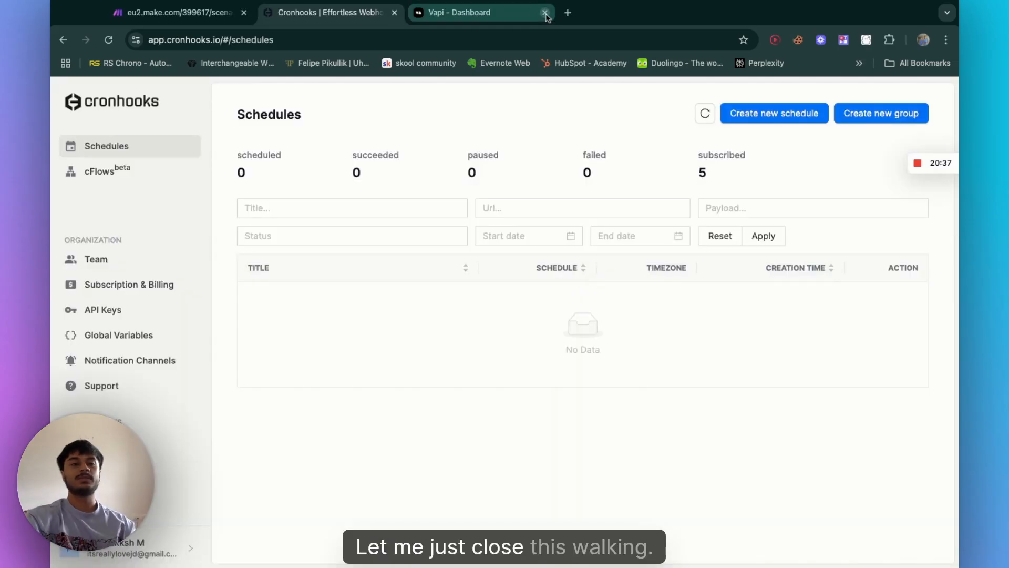
Step: Close the Vapi and Cronhooks browser tabs, keeping only the Make scenario open
{"action": "left_click", "coordinate": [545, 12]}
{"action": "key", "text": "super+1"}
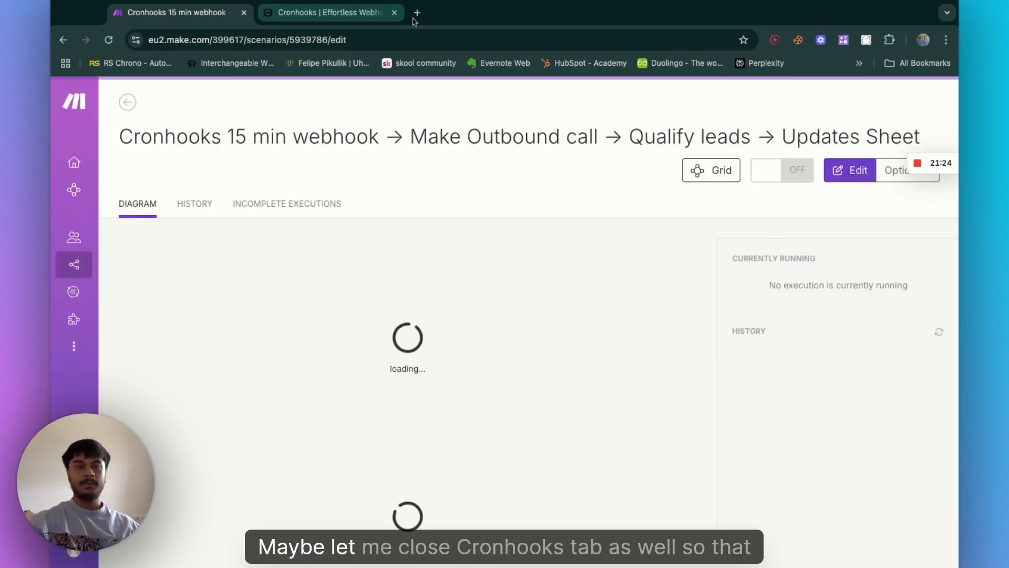
{"action": "left_click", "coordinate": [395, 12]}
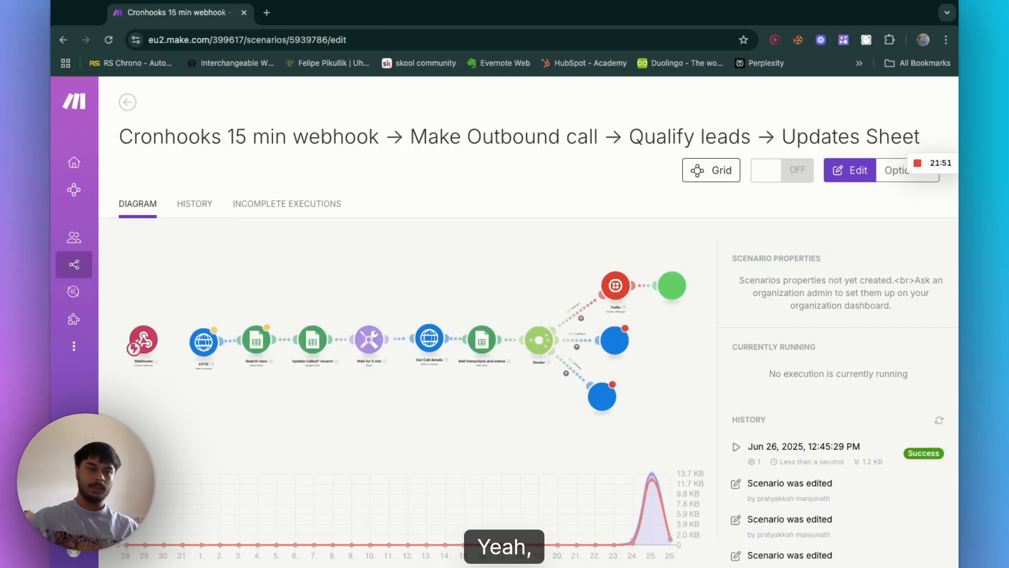
Step: Open the scenario editor and inspect the Wait for 5 min module's delay setting without saving
{"action": "left_click", "coordinate": [455, 337]}
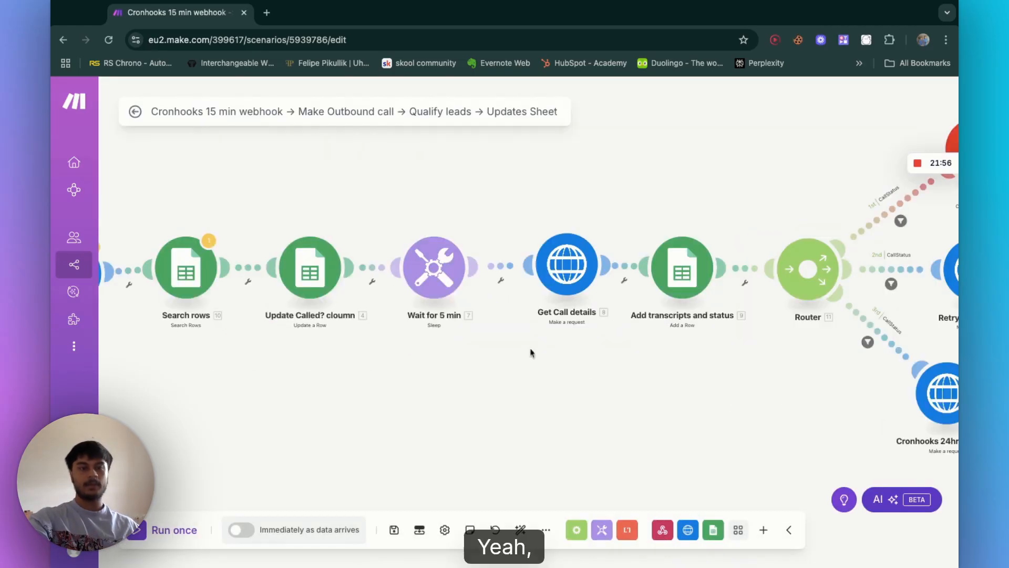
{"action": "left_click", "coordinate": [439, 290]}
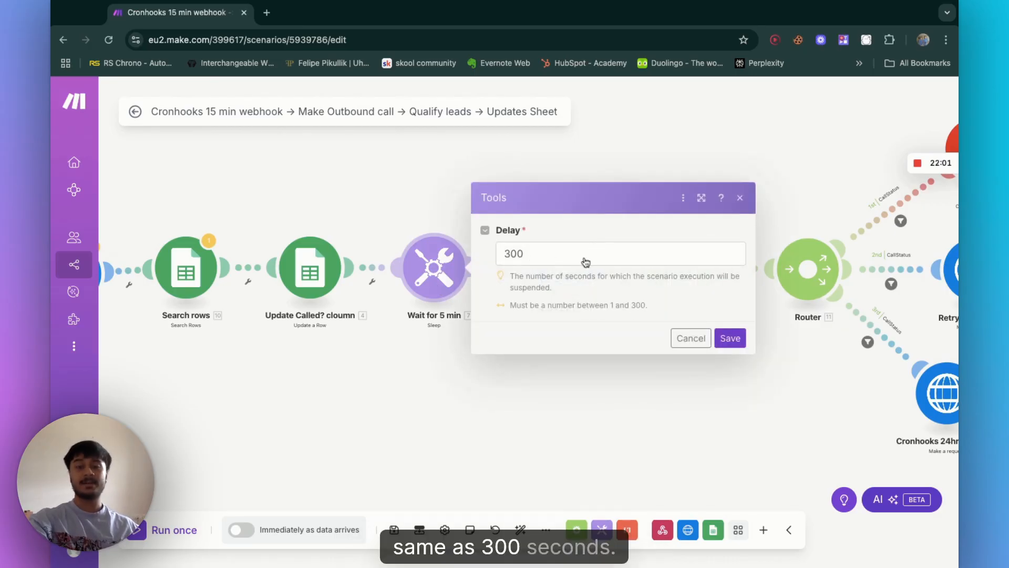
{"action": "left_click", "coordinate": [691, 338]}
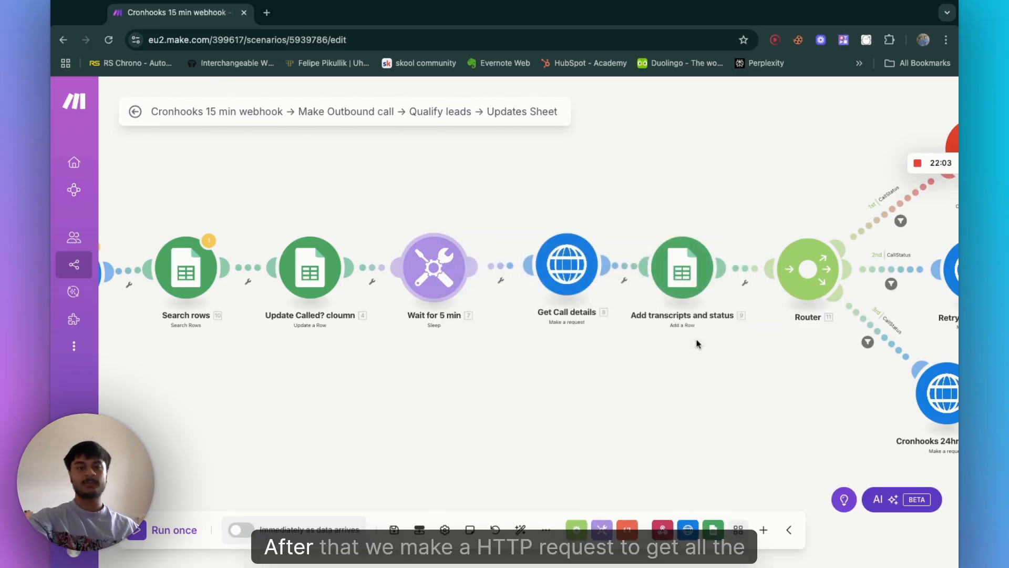
Step: Open the Get Call details HTTP module and examine its id query parameter mapped from the earlier HTTP results
{"action": "left_click", "coordinate": [565, 267]}
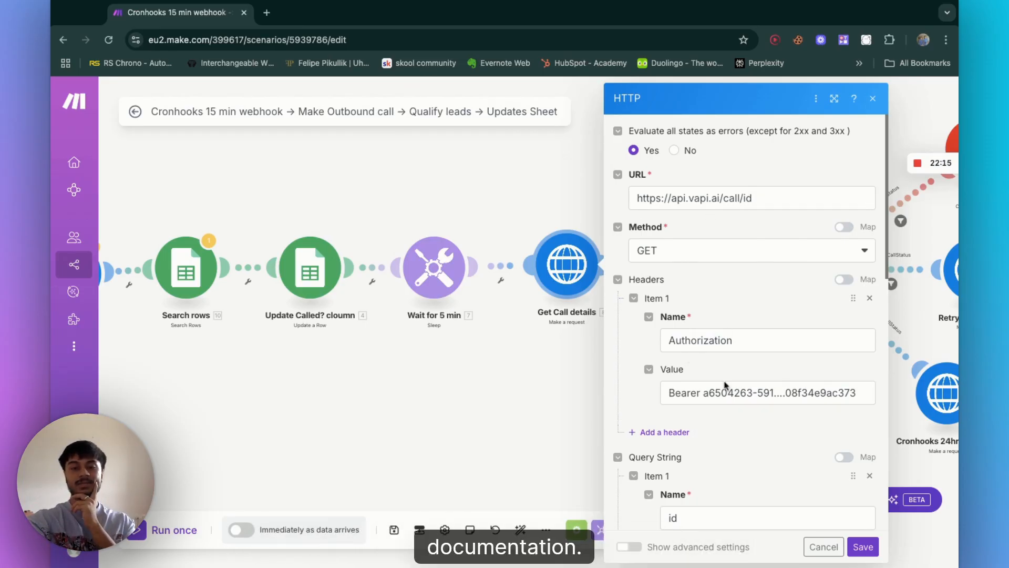
{"action": "scroll", "coordinate": [725, 385], "scroll_direction": "down", "scroll_amount": 7}
{"action": "scroll", "coordinate": [715, 221], "scroll_direction": "up", "scroll_amount": 2}
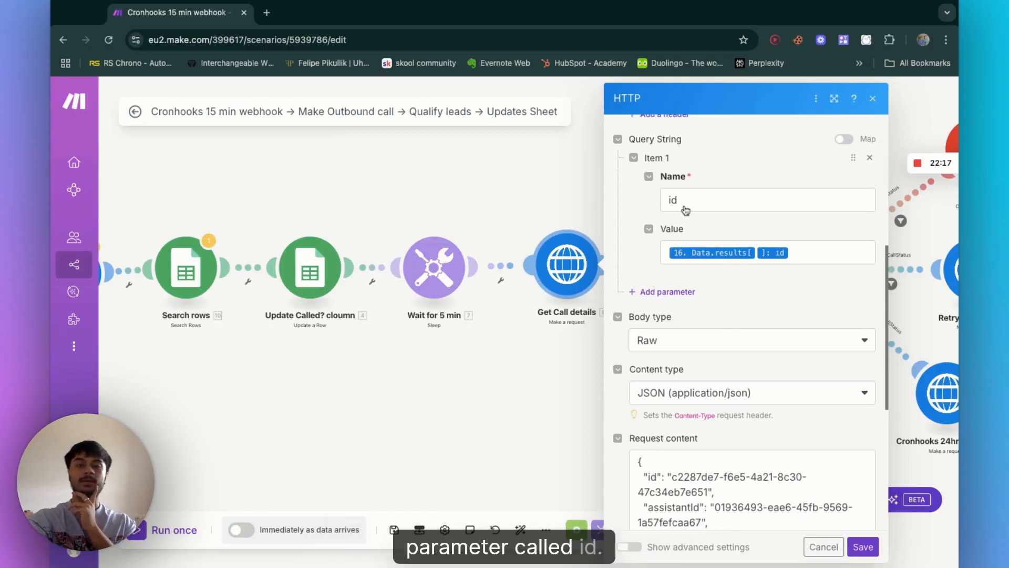
{"action": "left_click", "coordinate": [810, 263]}
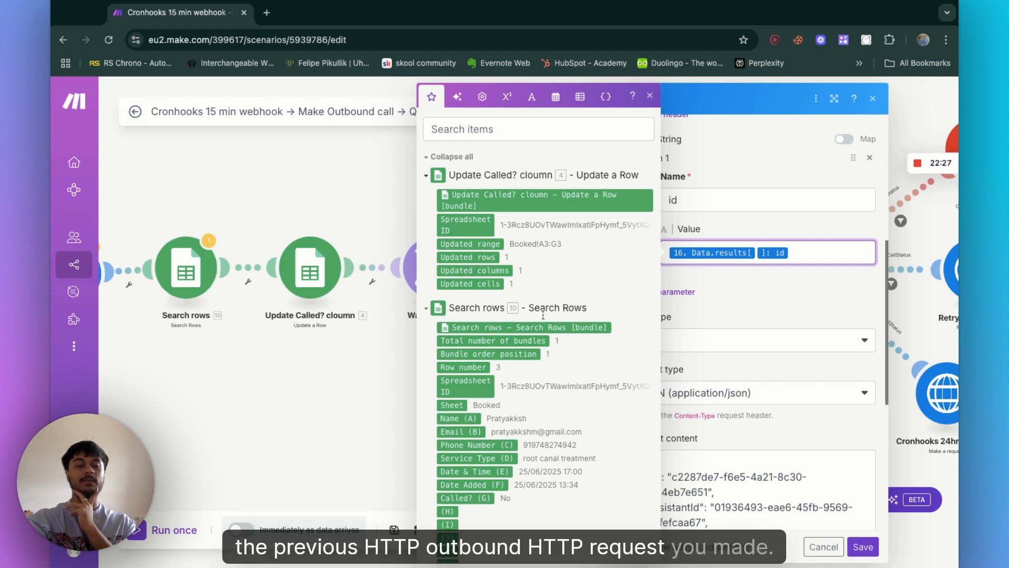
{"action": "scroll", "coordinate": [543, 316], "scroll_direction": "down", "scroll_amount": 20}
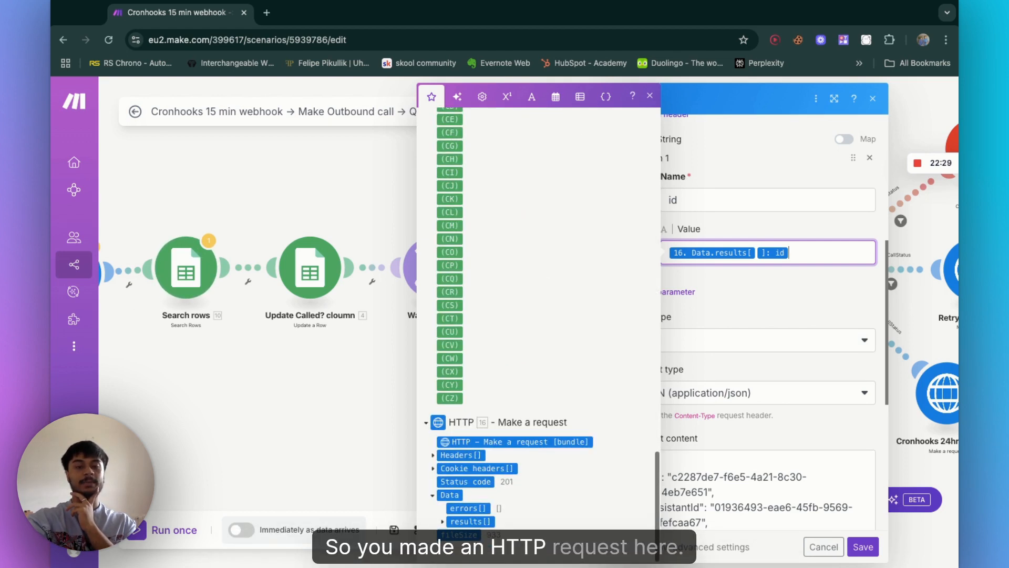
{"action": "left_click", "coordinate": [443, 522]}
{"action": "scroll", "coordinate": [466, 331], "scroll_direction": "down", "scroll_amount": 4}
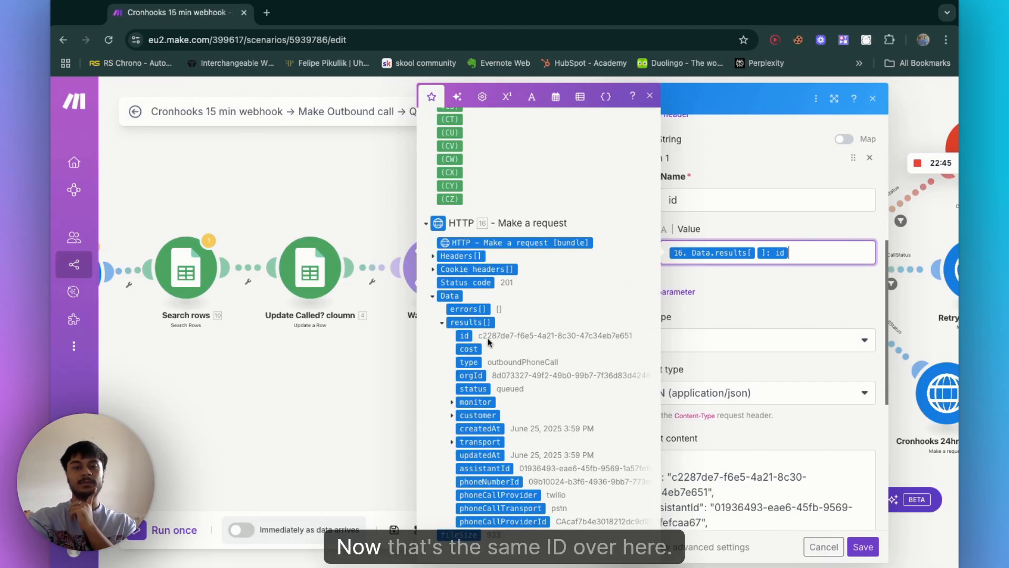
{"action": "scroll", "coordinate": [762, 348], "scroll_direction": "down", "scroll_amount": 1}
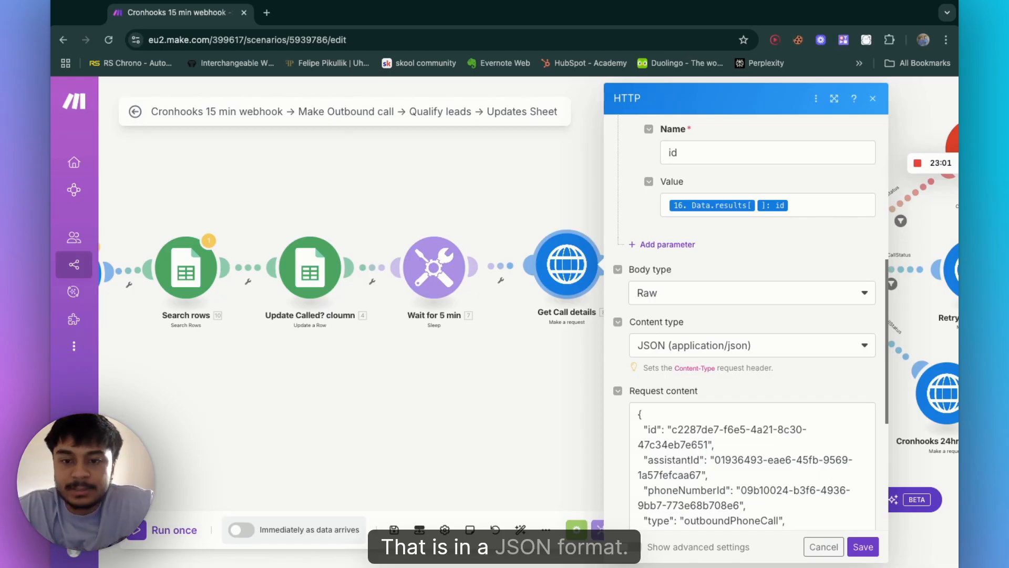
Step: Examine the Get Call details module's JSON request content and authorization header
{"action": "scroll", "coordinate": [776, 394], "scroll_direction": "down", "scroll_amount": 5}
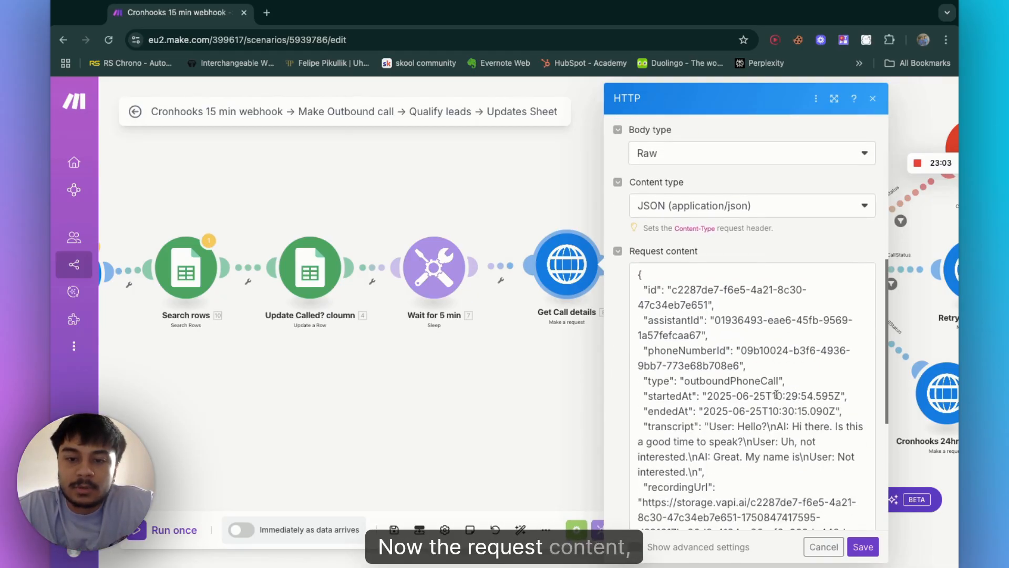
{"action": "scroll", "coordinate": [752, 394], "scroll_direction": "down", "scroll_amount": 10}
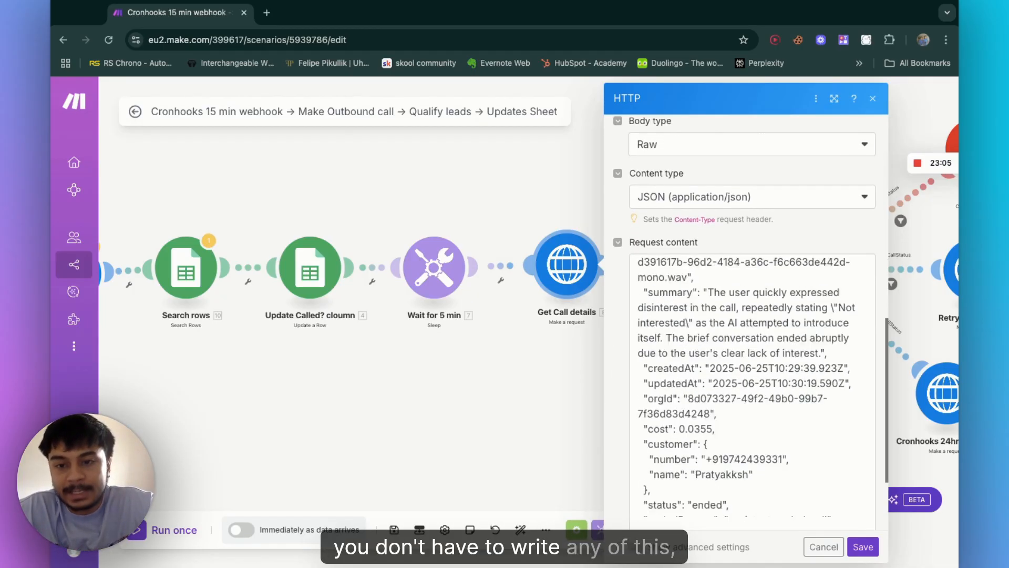
{"action": "scroll", "coordinate": [751, 394], "scroll_direction": "down", "scroll_amount": 15}
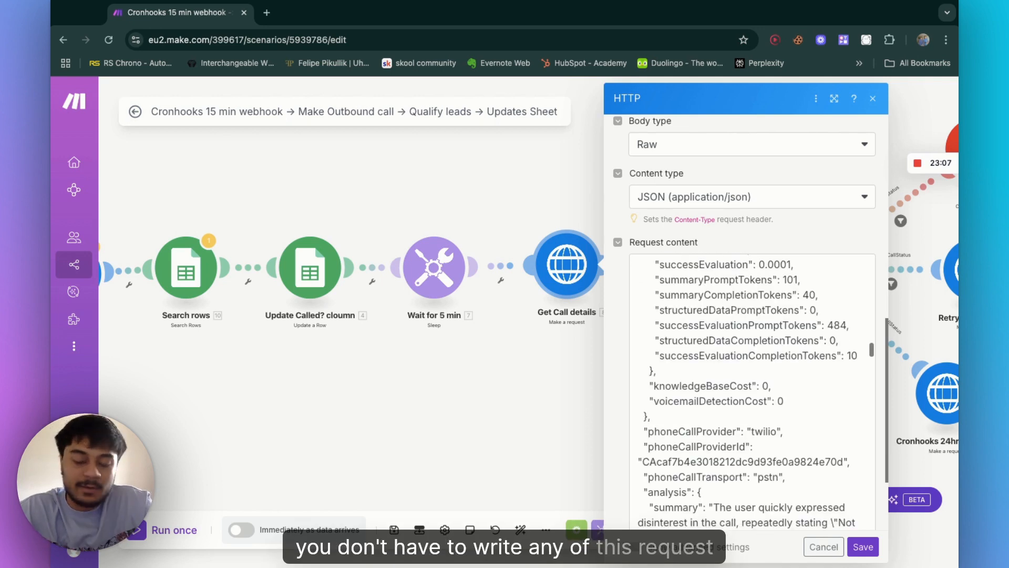
{"action": "scroll", "coordinate": [751, 394], "scroll_direction": "up", "scroll_amount": 20}
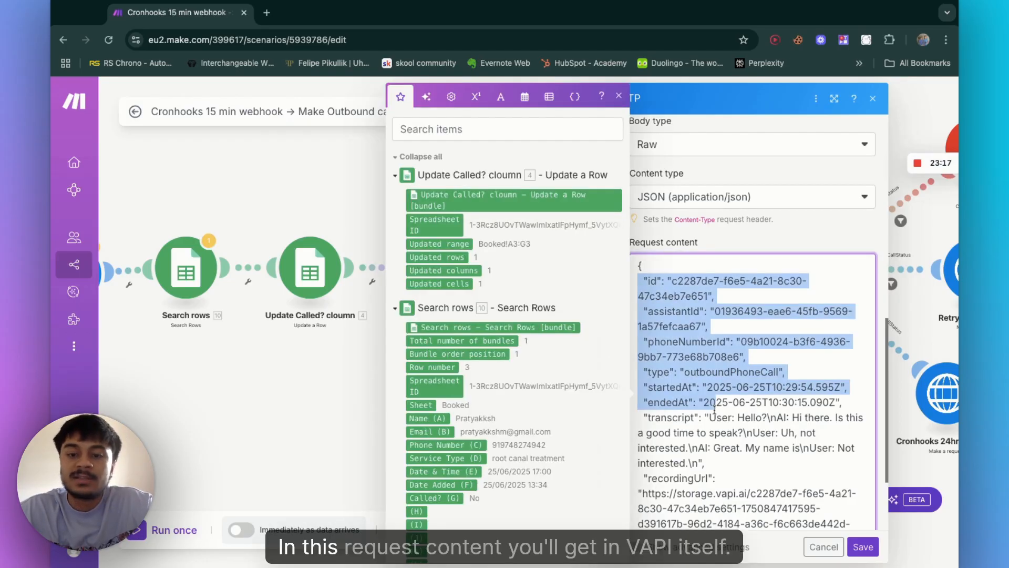
{"action": "left_click", "coordinate": [756, 417]}
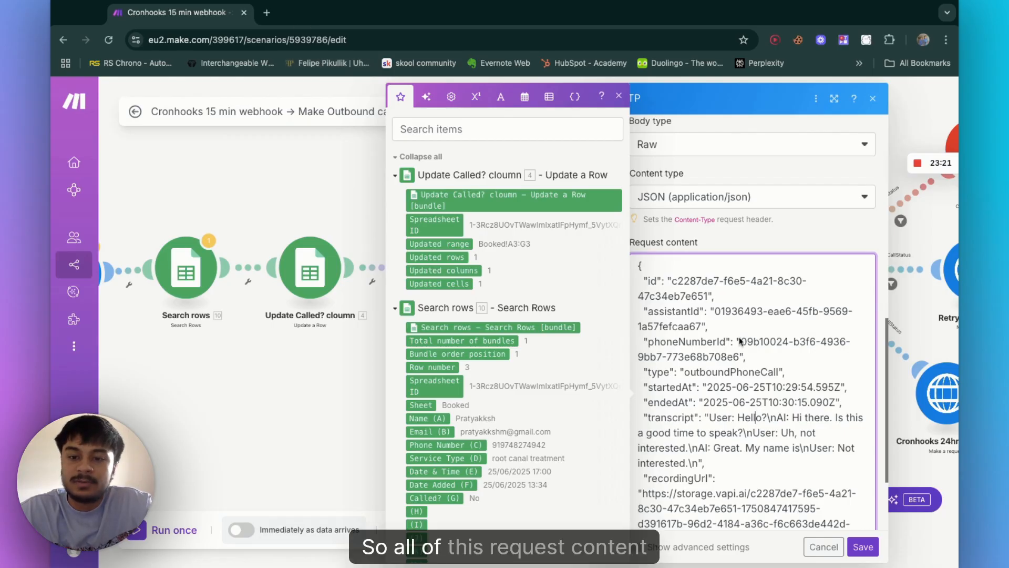
{"action": "scroll", "coordinate": [752, 406], "scroll_direction": "down", "scroll_amount": 10}
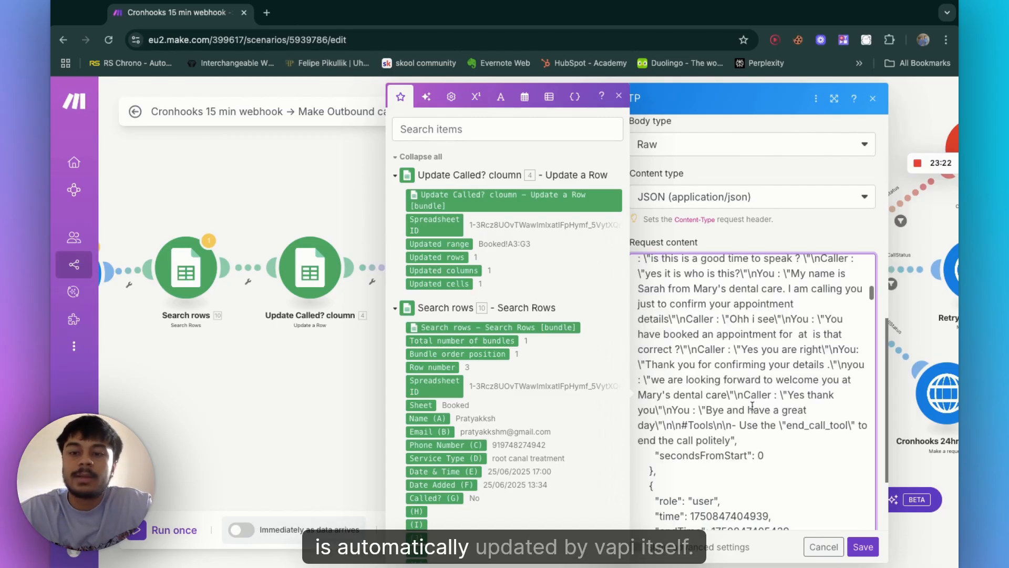
{"action": "scroll", "coordinate": [722, 253], "scroll_direction": "up", "scroll_amount": 20}
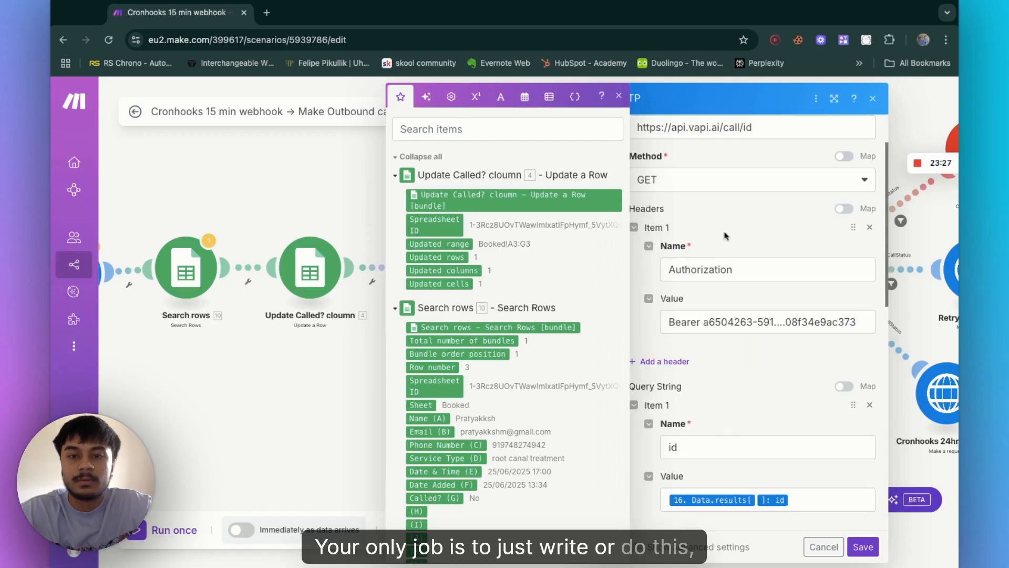
{"action": "scroll", "coordinate": [776, 354], "scroll_direction": "down", "scroll_amount": 1}
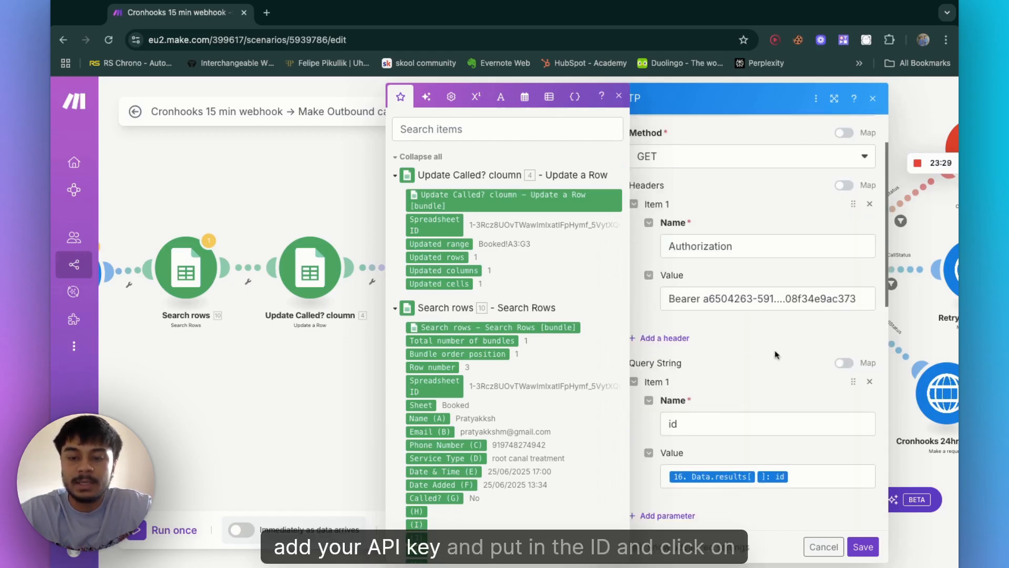
Step: Scroll through the Get Call details module's sample JSON request content, then close the module
{"action": "scroll", "coordinate": [772, 353], "scroll_direction": "down", "scroll_amount": 6}
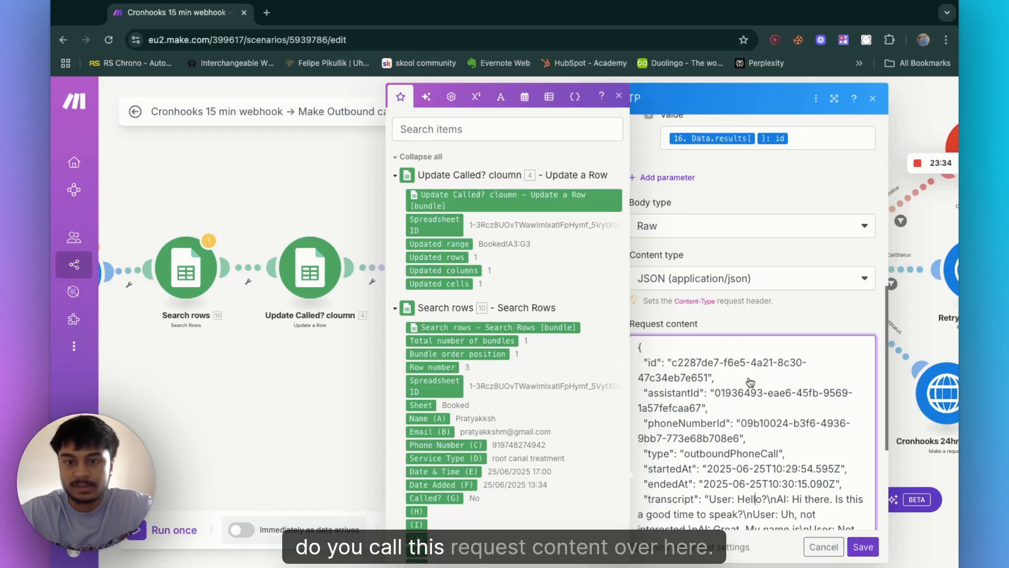
{"action": "scroll", "coordinate": [697, 476], "scroll_direction": "down", "scroll_amount": 3}
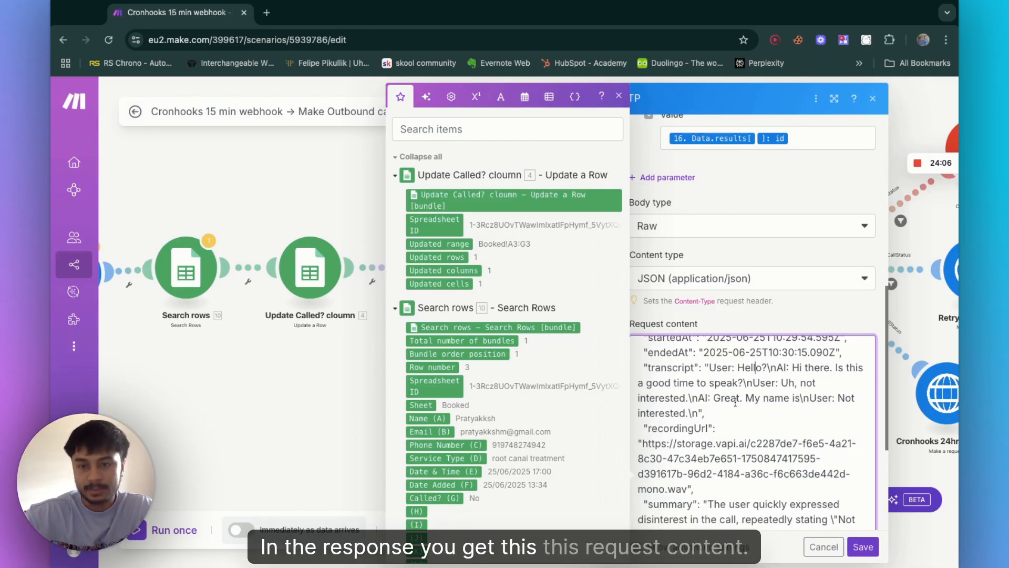
{"action": "scroll", "coordinate": [753, 407], "scroll_direction": "up", "scroll_amount": 3}
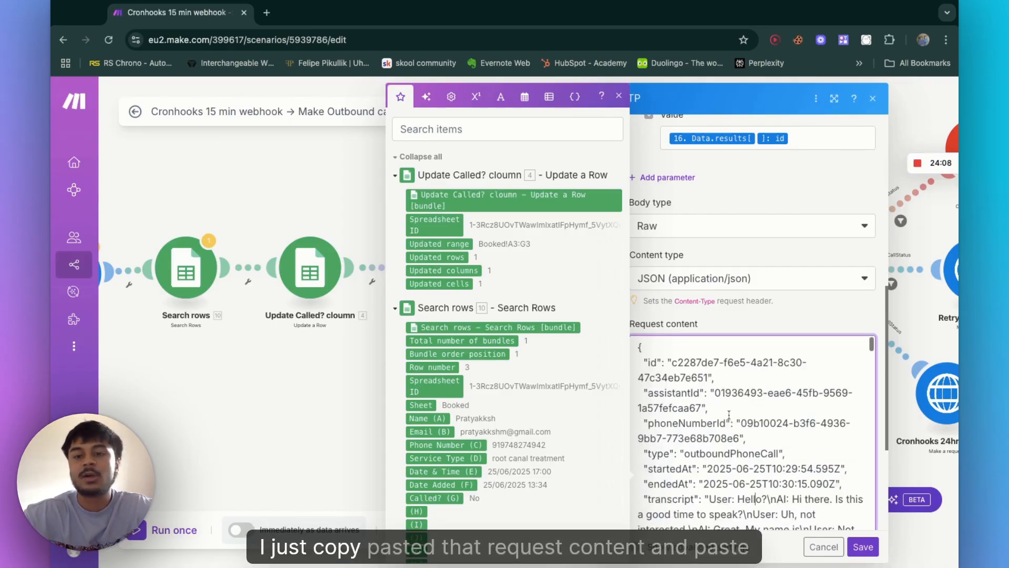
{"action": "scroll", "coordinate": [729, 415], "scroll_direction": "down", "scroll_amount": 5}
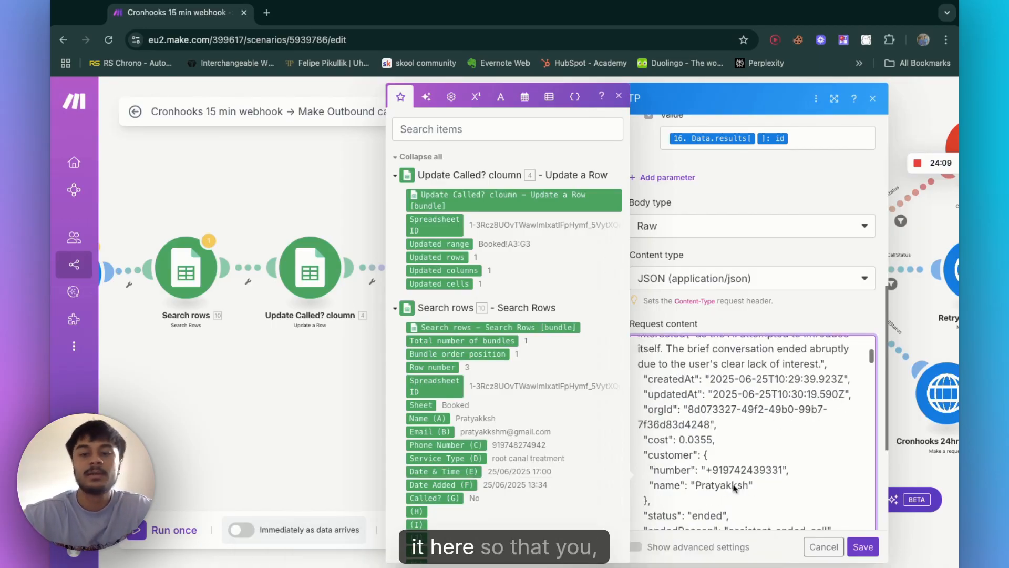
{"action": "scroll", "coordinate": [734, 491], "scroll_direction": "down", "scroll_amount": 10}
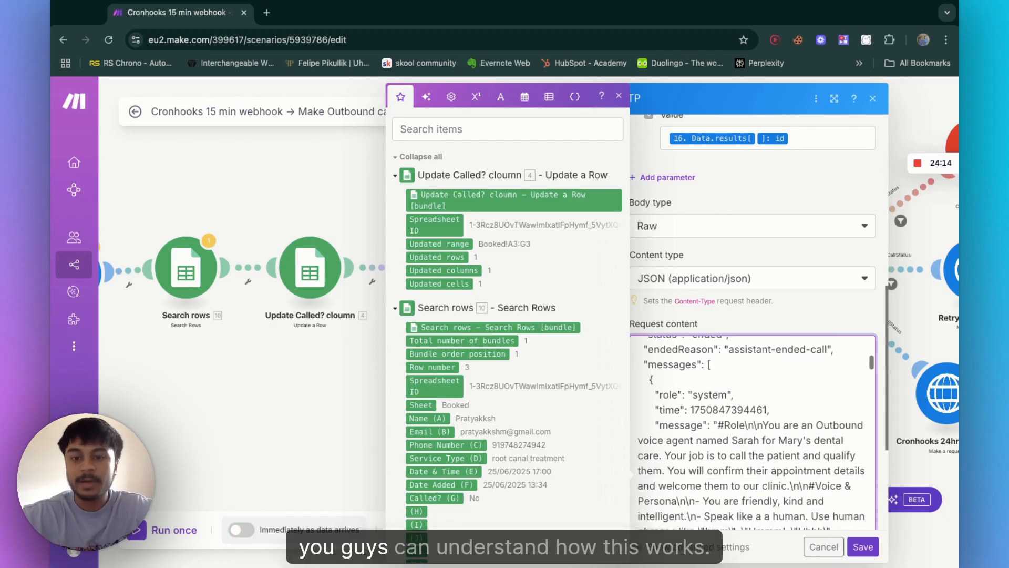
{"action": "scroll", "coordinate": [755, 499], "scroll_direction": "up", "scroll_amount": 15}
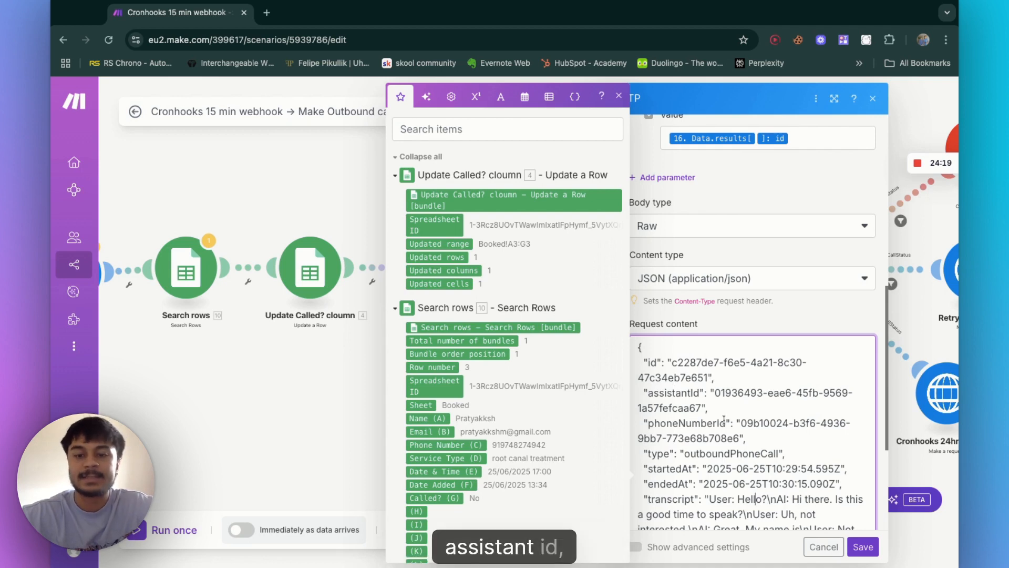
{"action": "scroll", "coordinate": [724, 418], "scroll_direction": "down", "scroll_amount": 2}
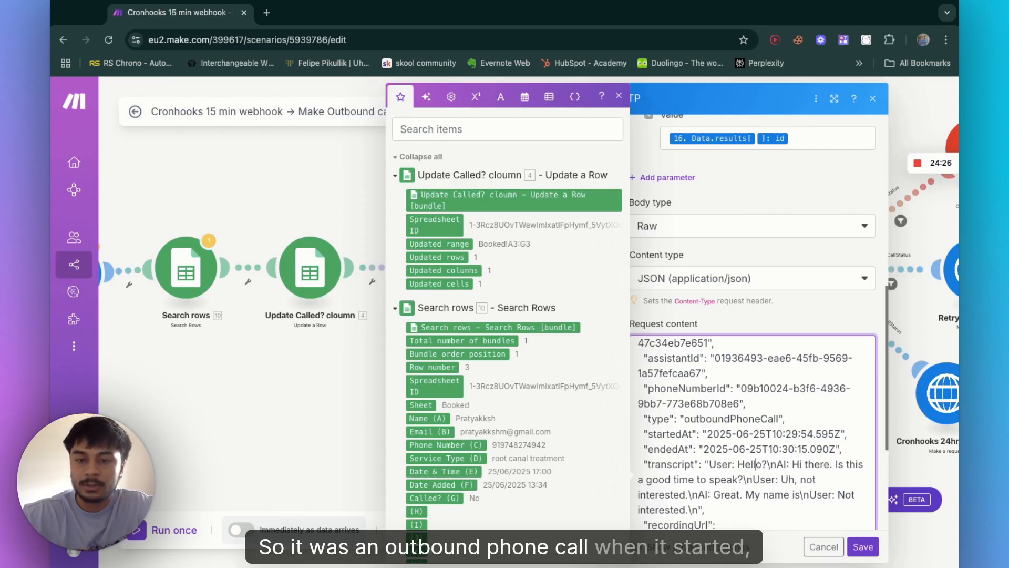
{"action": "scroll", "coordinate": [755, 464], "scroll_direction": "down", "scroll_amount": 1}
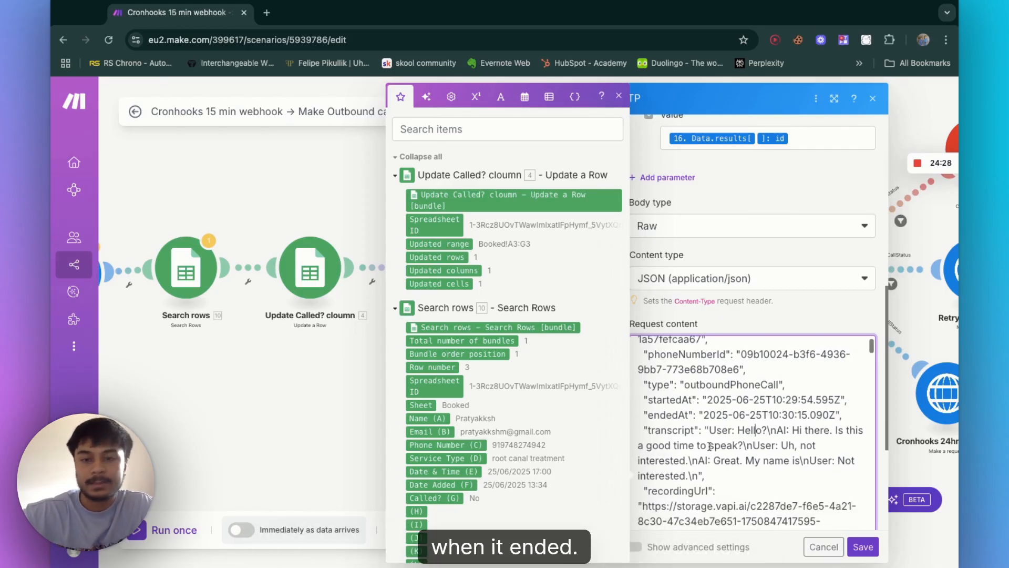
{"action": "scroll", "coordinate": [762, 440], "scroll_direction": "down", "scroll_amount": 1}
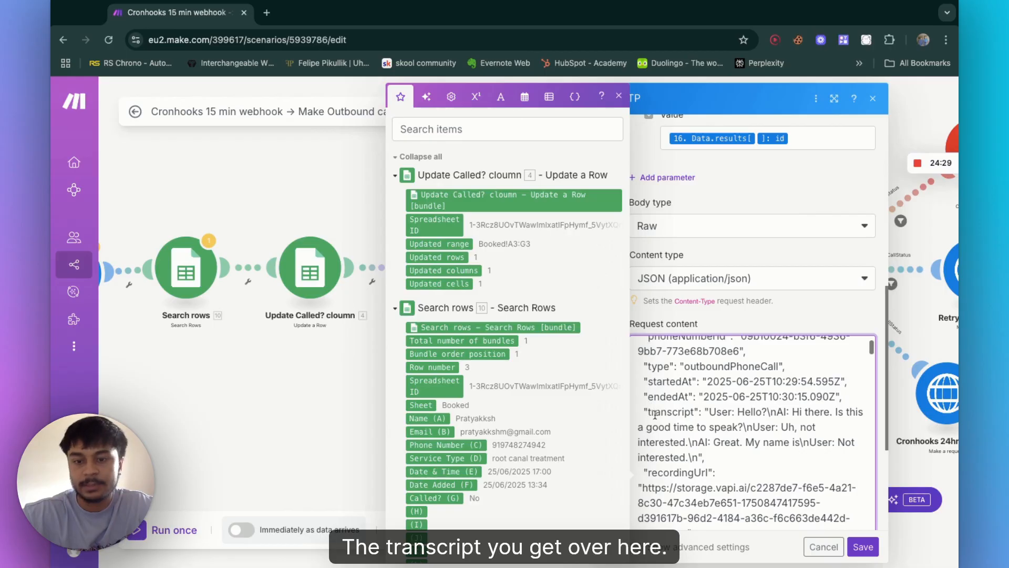
{"action": "scroll", "coordinate": [693, 440], "scroll_direction": "down", "scroll_amount": 1}
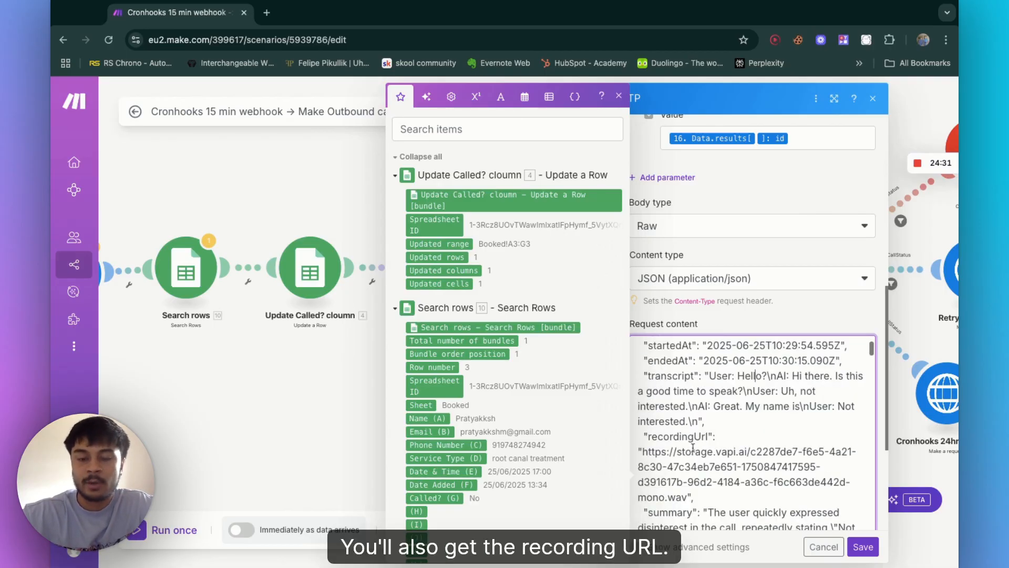
{"action": "scroll", "coordinate": [693, 448], "scroll_direction": "down", "scroll_amount": 2}
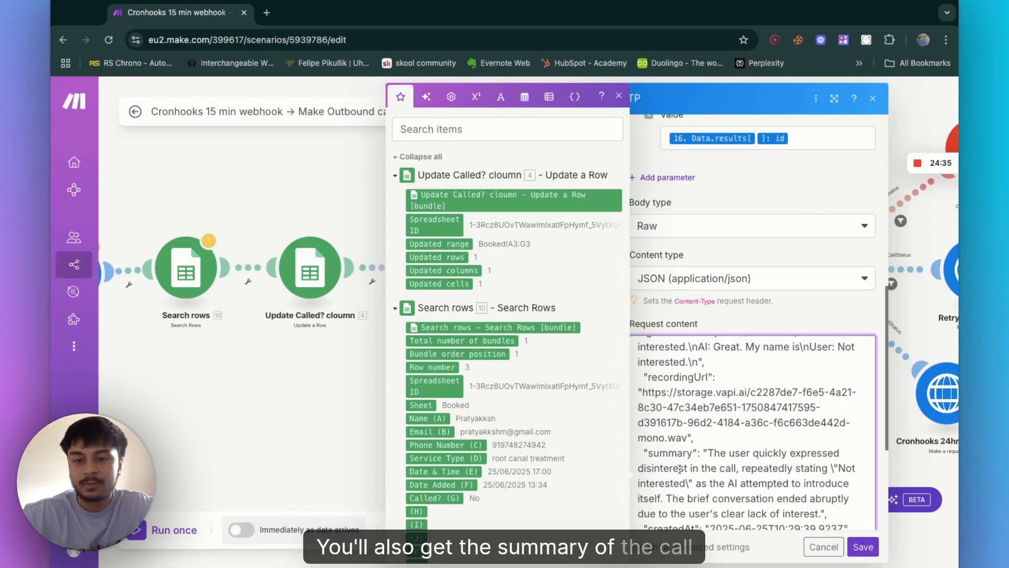
{"action": "scroll", "coordinate": [680, 468], "scroll_direction": "down", "scroll_amount": 5}
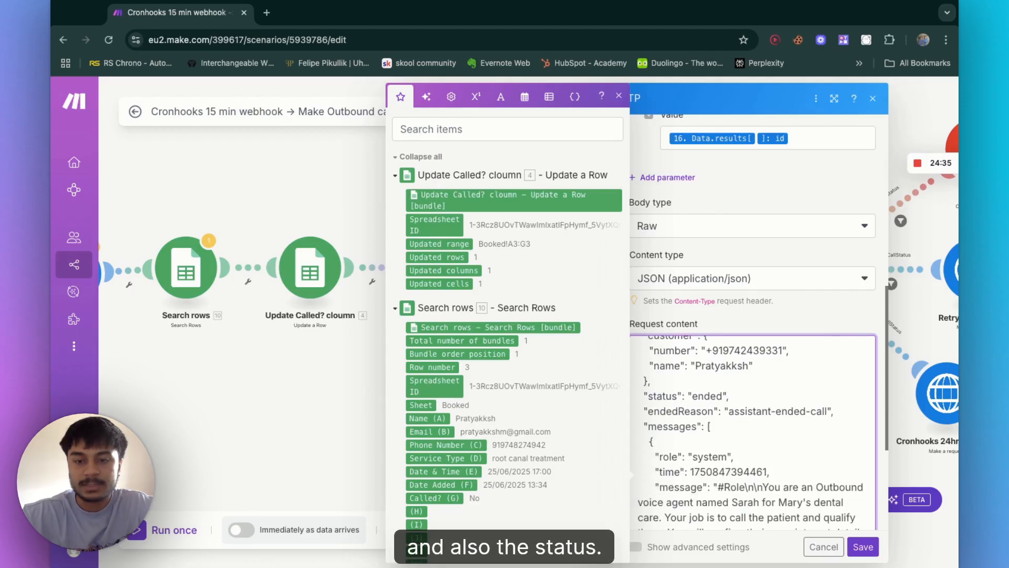
{"action": "scroll", "coordinate": [752, 431], "scroll_direction": "up", "scroll_amount": 4}
{"action": "scroll", "coordinate": [753, 431], "scroll_direction": "down", "scroll_amount": 2}
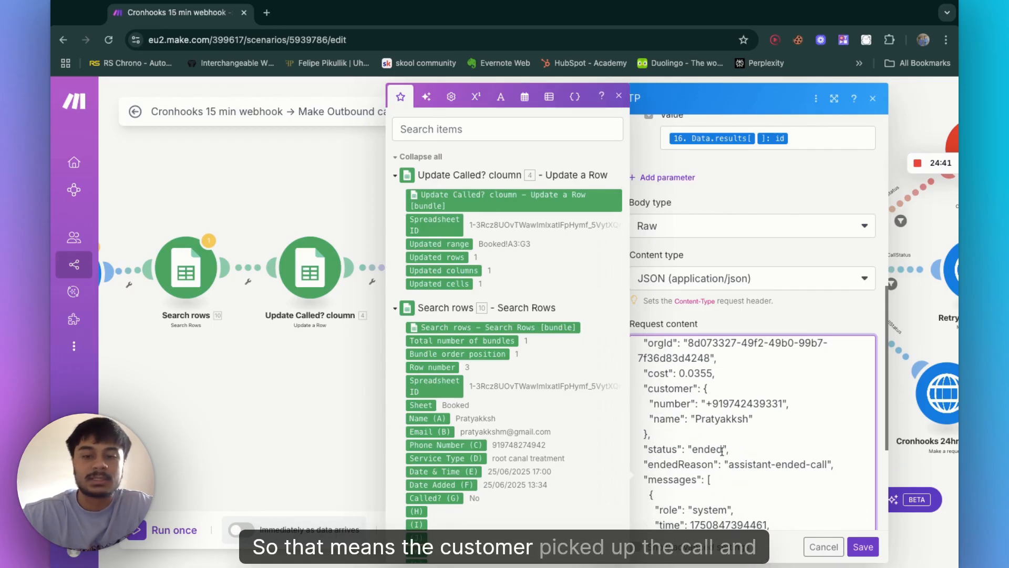
{"action": "scroll", "coordinate": [722, 451], "scroll_direction": "down", "scroll_amount": 3}
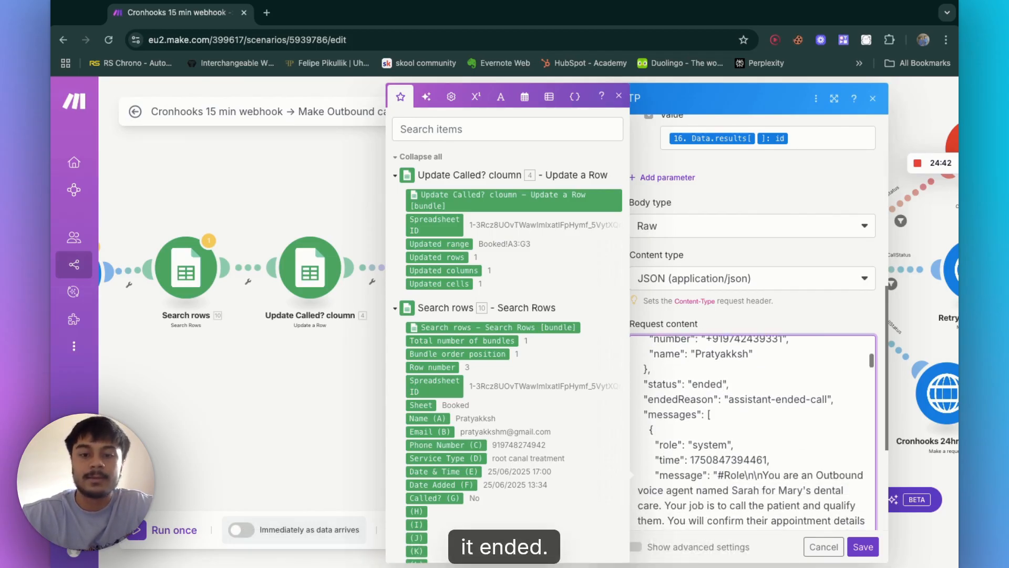
{"action": "scroll", "coordinate": [737, 471], "scroll_direction": "down", "scroll_amount": 5}
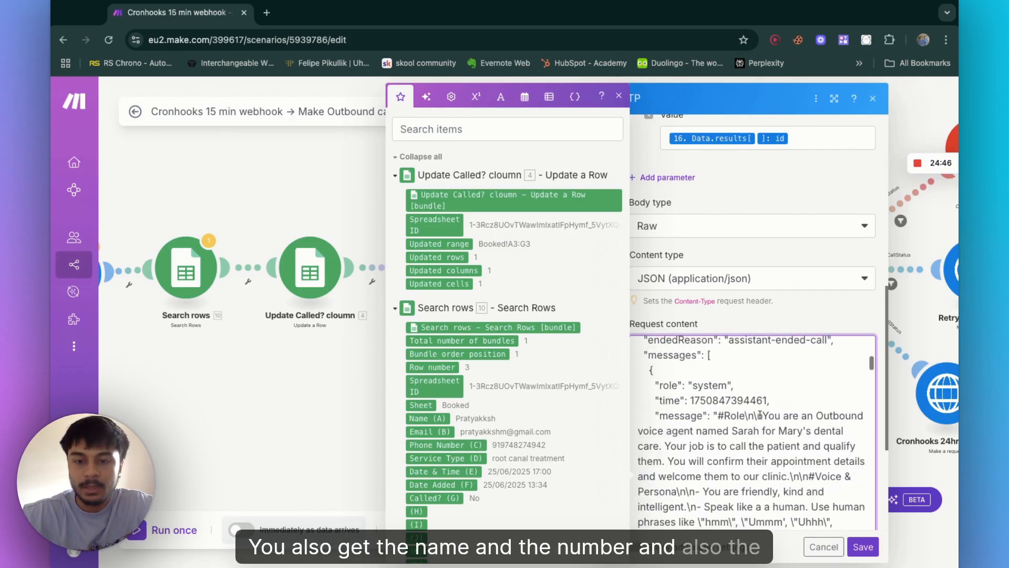
{"action": "scroll", "coordinate": [738, 469], "scroll_direction": "down", "scroll_amount": 8}
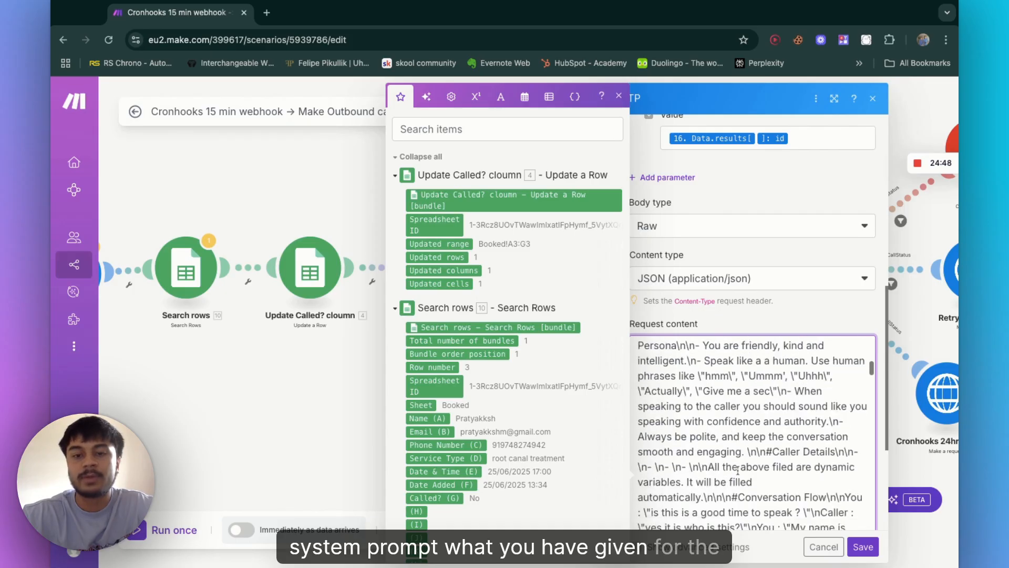
{"action": "scroll", "coordinate": [752, 431], "scroll_direction": "down", "scroll_amount": 5}
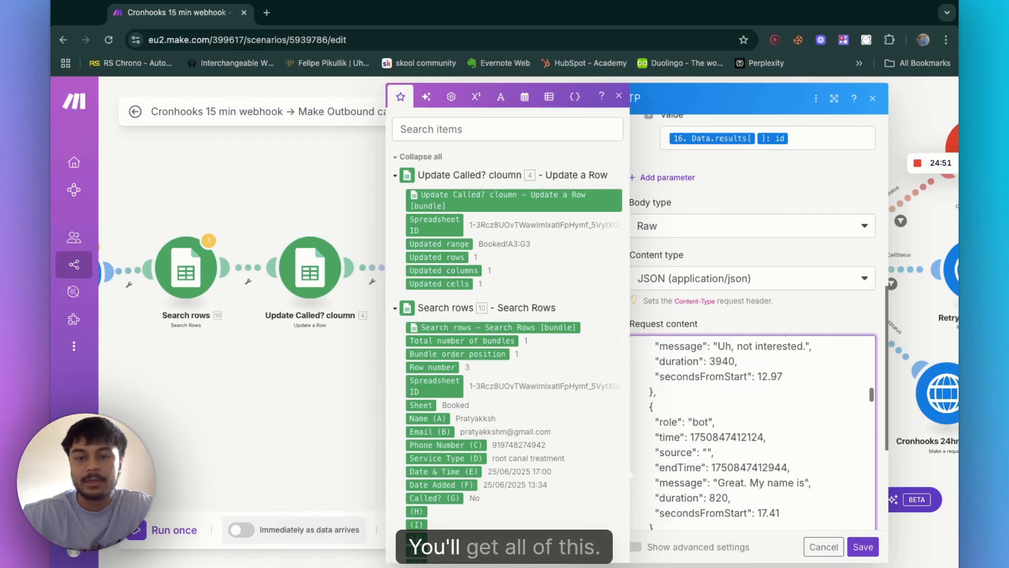
{"action": "scroll", "coordinate": [725, 467], "scroll_direction": "down", "scroll_amount": 10}
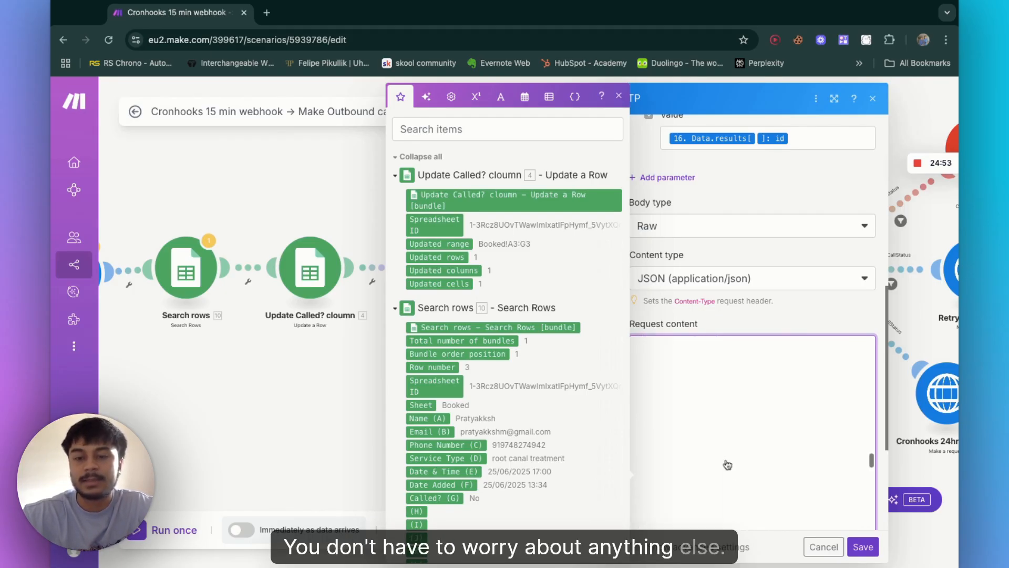
{"action": "left_click", "coordinate": [863, 547]}
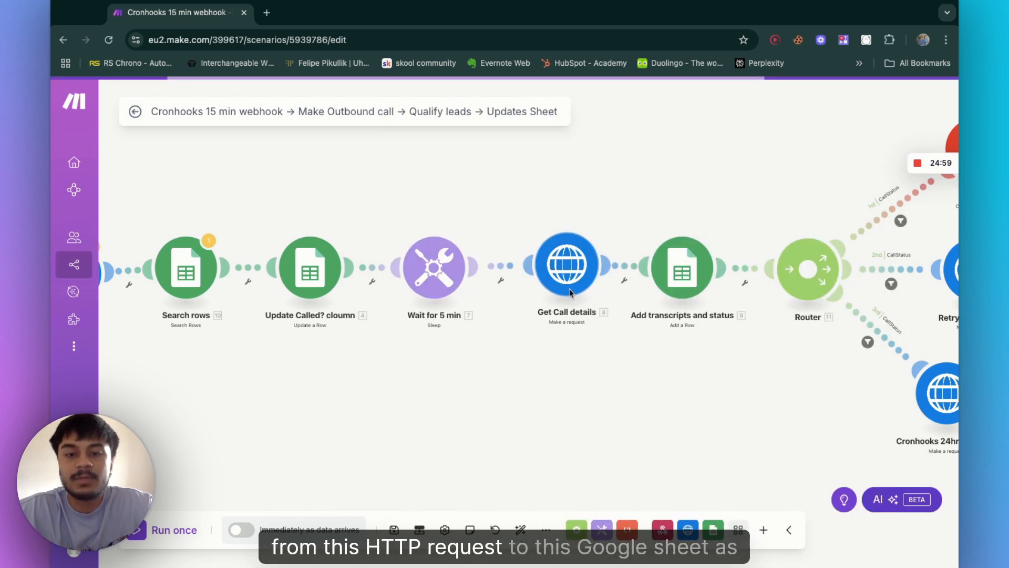
Step: Open the Add transcripts and status module to view its Google Sheets connection
{"action": "scroll", "coordinate": [569, 289], "scroll_direction": "right", "scroll_amount": 1}
{"action": "scroll", "coordinate": [569, 288], "scroll_direction": "right", "scroll_amount": 3}
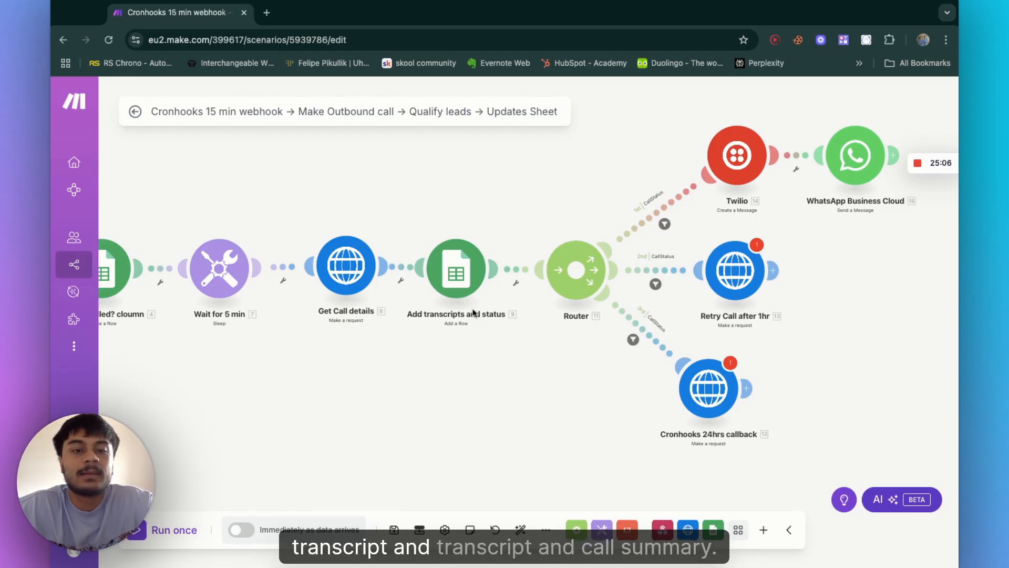
{"action": "left_click", "coordinate": [459, 274]}
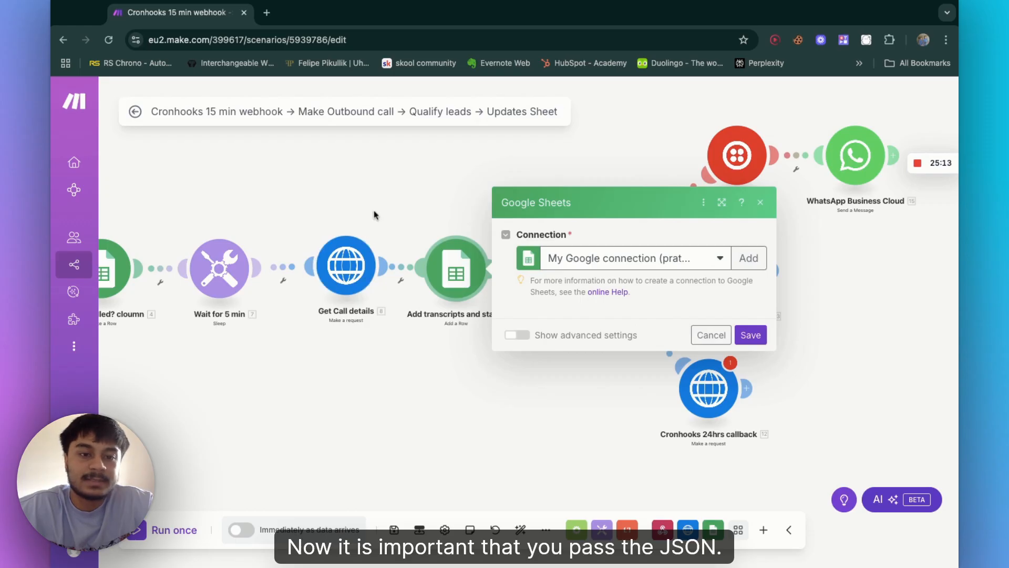
Step: Set the Get Call details module's Parse response option to Yes and save the module
{"action": "left_click", "coordinate": [349, 270]}
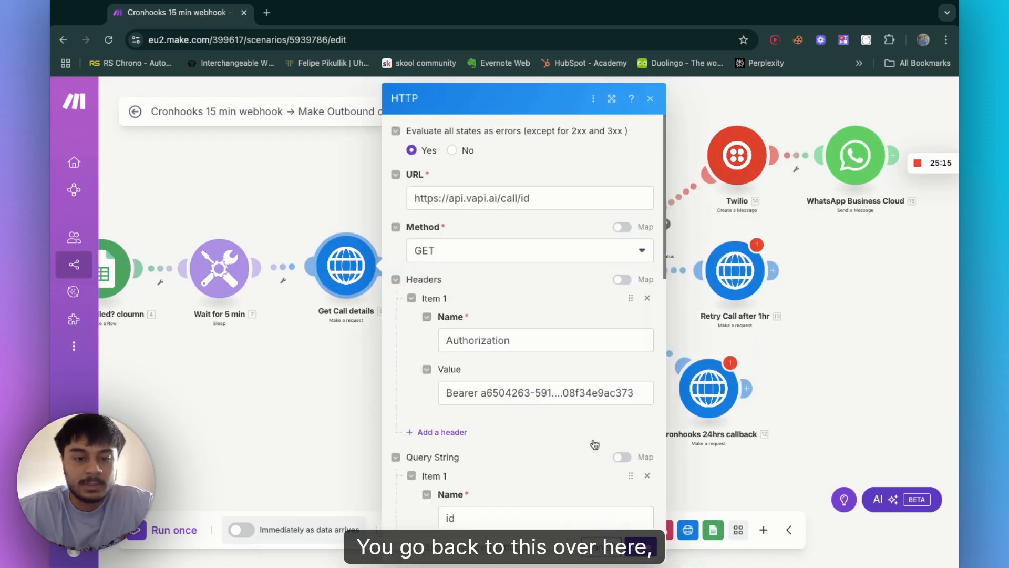
{"action": "scroll", "coordinate": [595, 443], "scroll_direction": "down", "scroll_amount": 10}
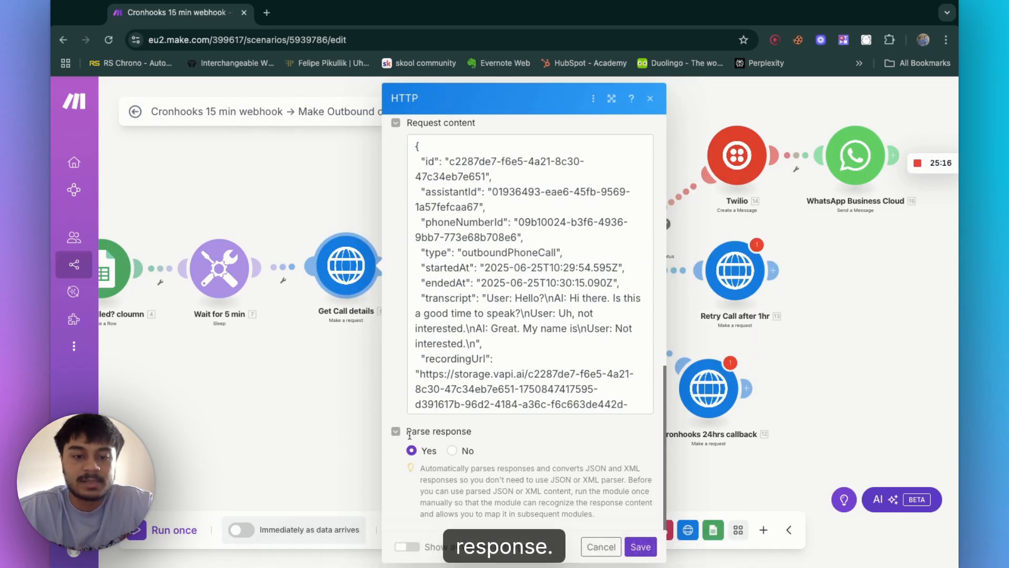
{"action": "left_click", "coordinate": [451, 450]}
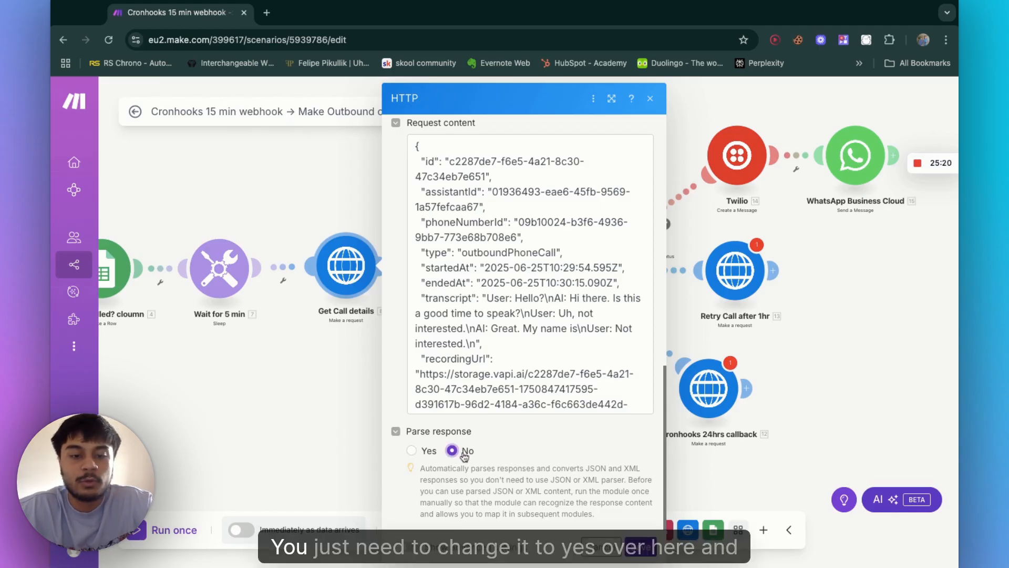
{"action": "left_click", "coordinate": [412, 451]}
{"action": "left_click", "coordinate": [640, 547]}
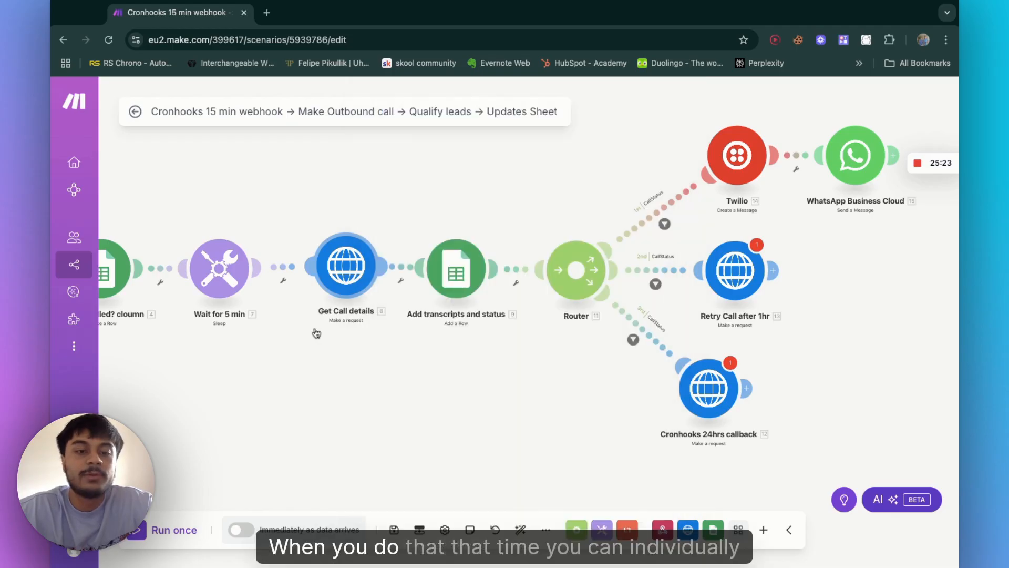
Step: Open the first route's CallStatus filter and examine its label, condition field, operator and Ended value
{"action": "left_click", "coordinate": [449, 280]}
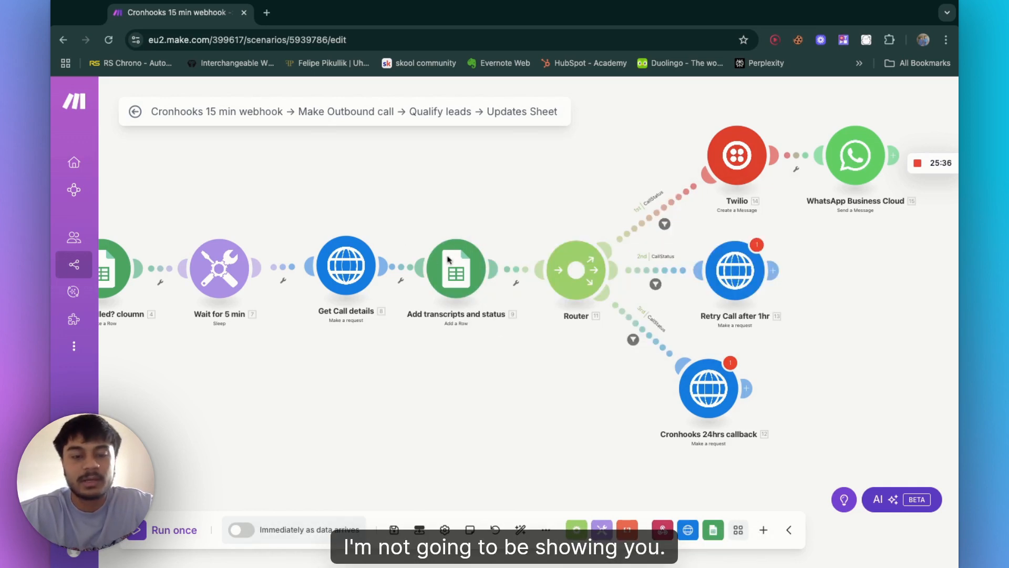
{"action": "scroll", "coordinate": [476, 243], "scroll_direction": "right", "scroll_amount": 2}
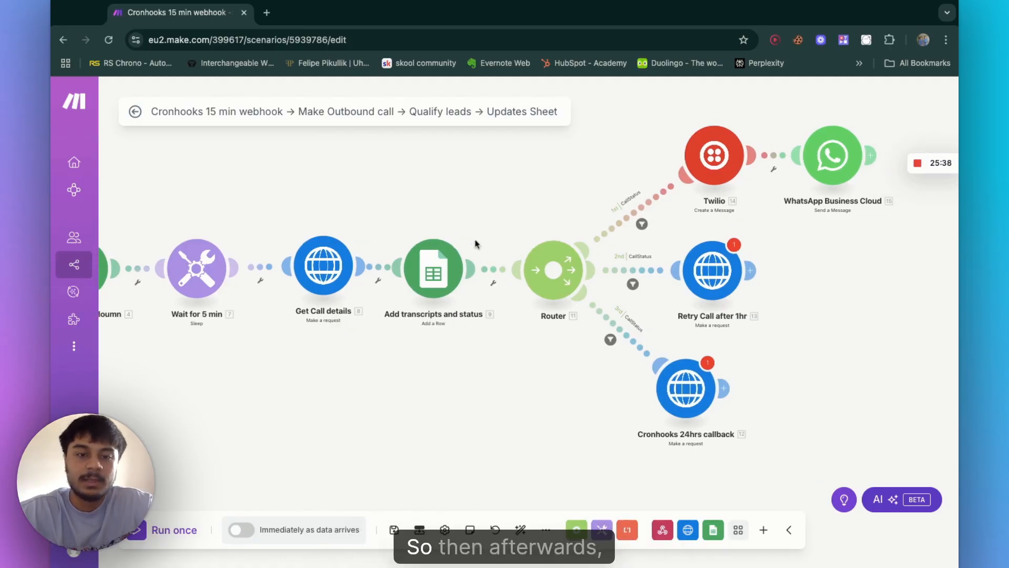
{"action": "scroll", "coordinate": [476, 243], "scroll_direction": "right", "scroll_amount": 10}
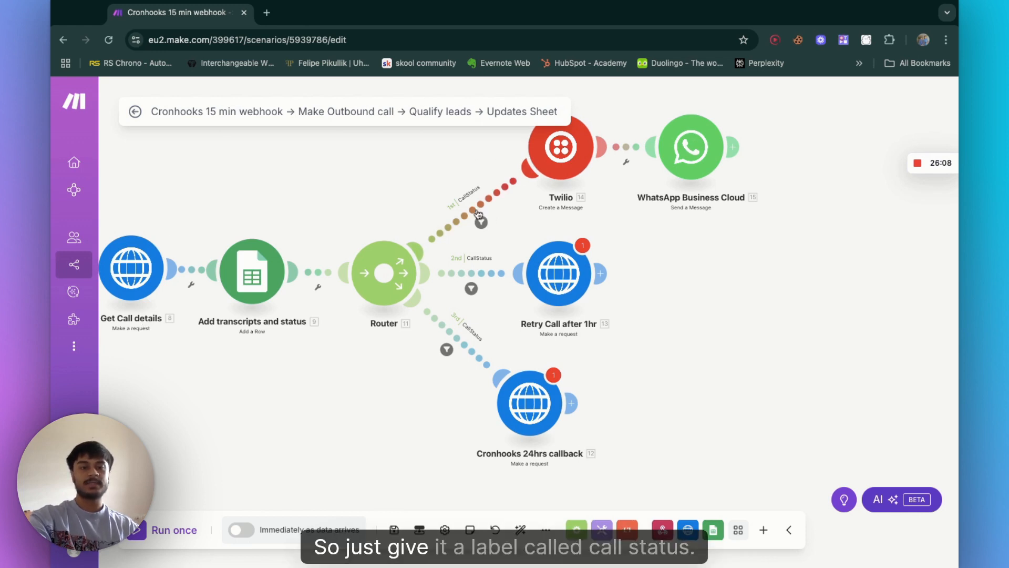
{"action": "left_click", "coordinate": [478, 213]}
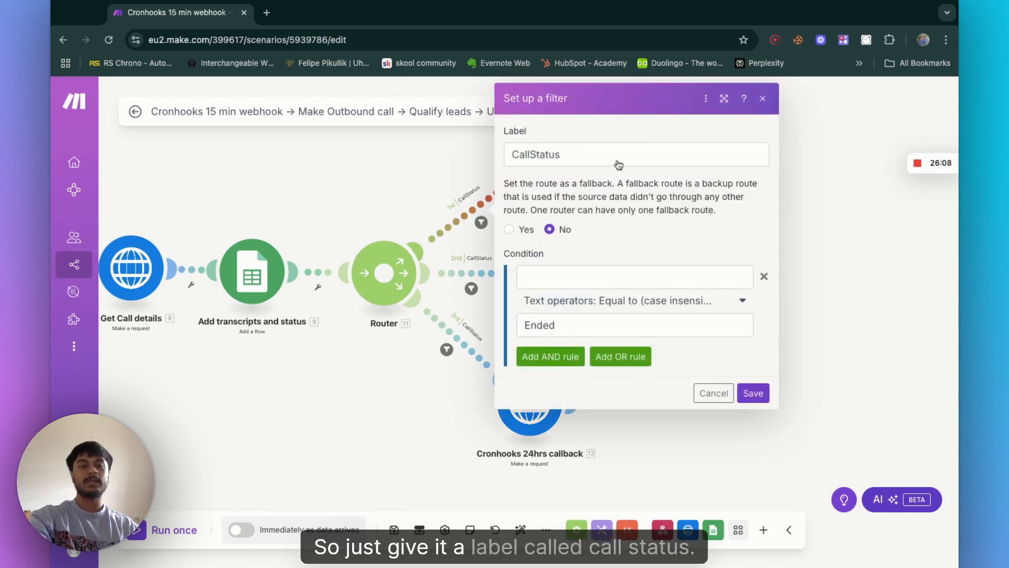
{"action": "left_click", "coordinate": [618, 153]}
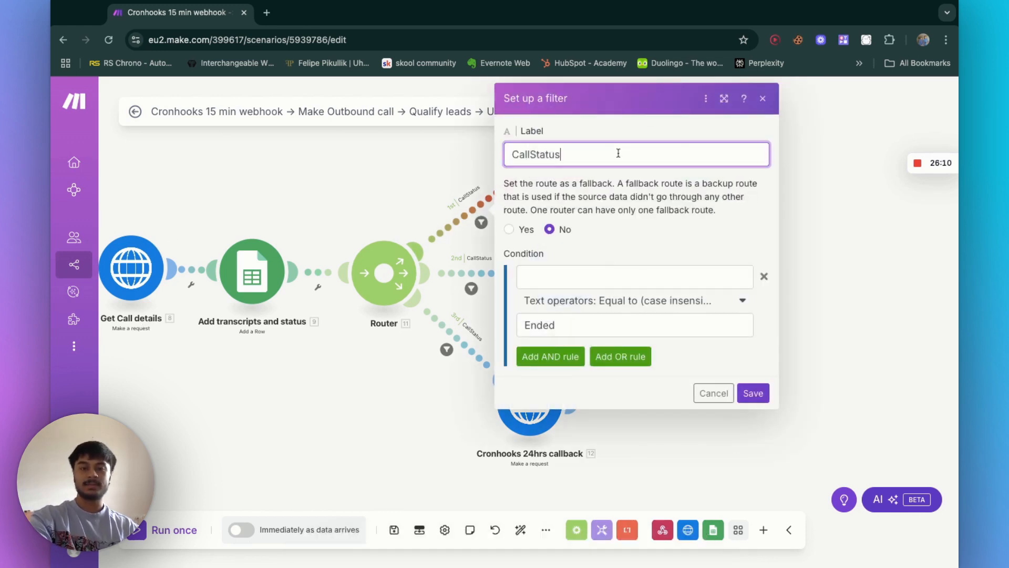
{"action": "left_click", "coordinate": [562, 274]}
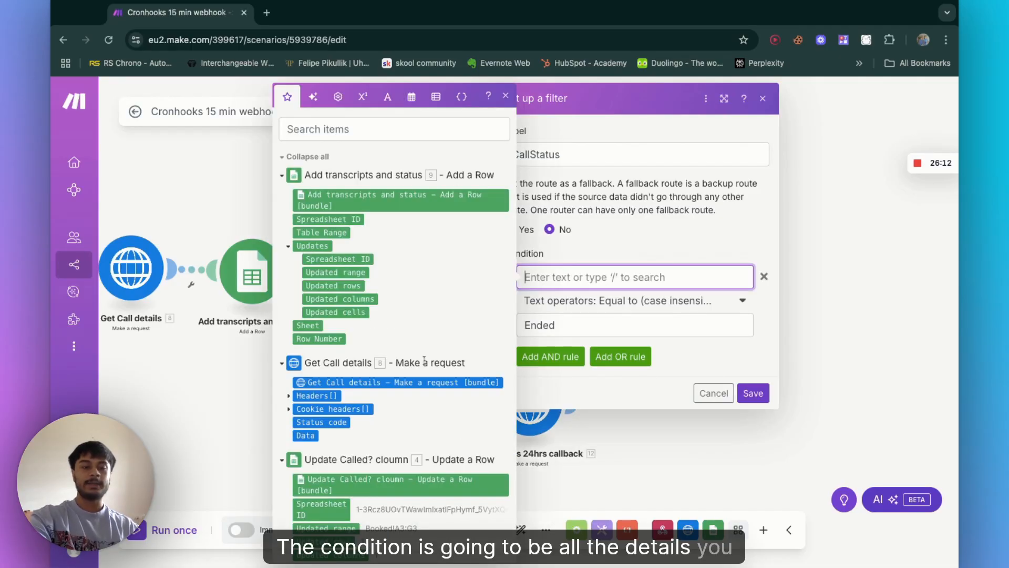
{"action": "scroll", "coordinate": [424, 359], "scroll_direction": "down", "scroll_amount": 1}
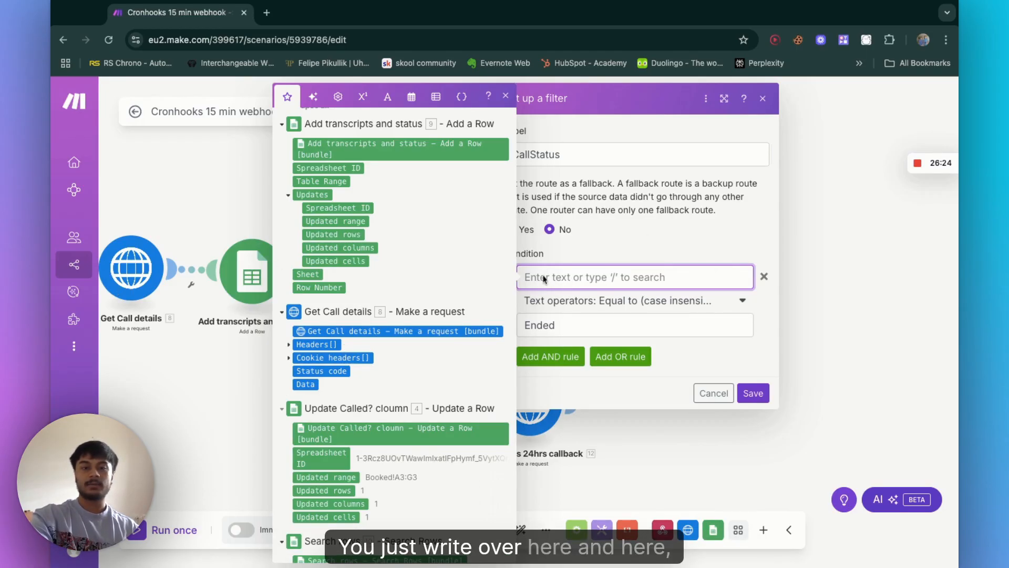
{"action": "left_click", "coordinate": [582, 328]}
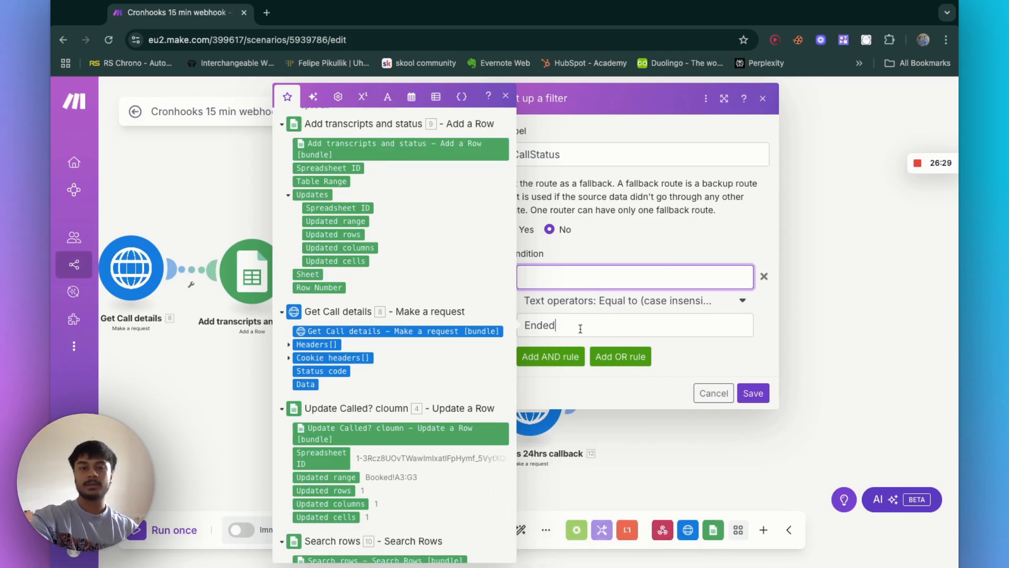
{"action": "left_click", "coordinate": [645, 303]}
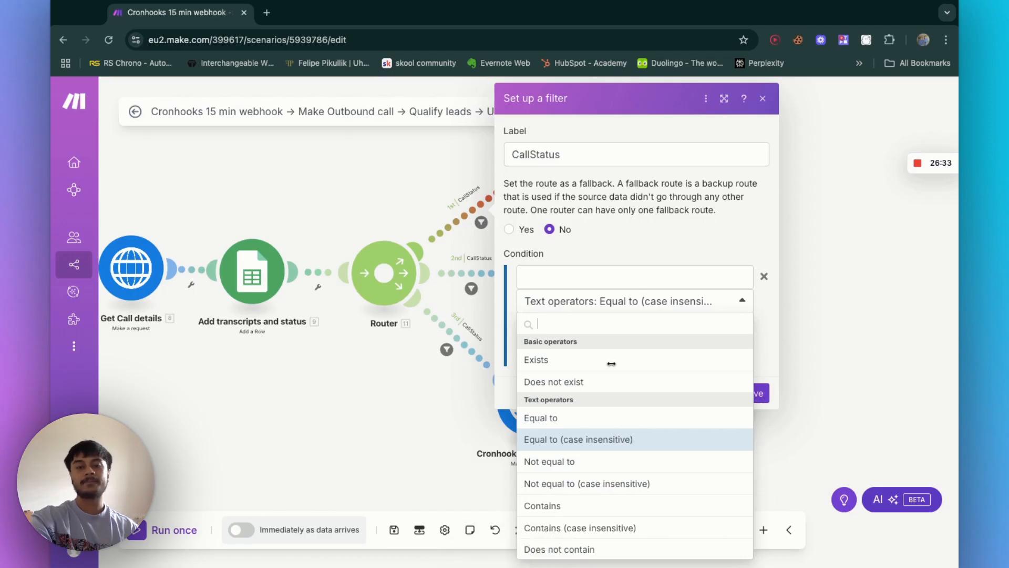
{"action": "left_click", "coordinate": [615, 303]}
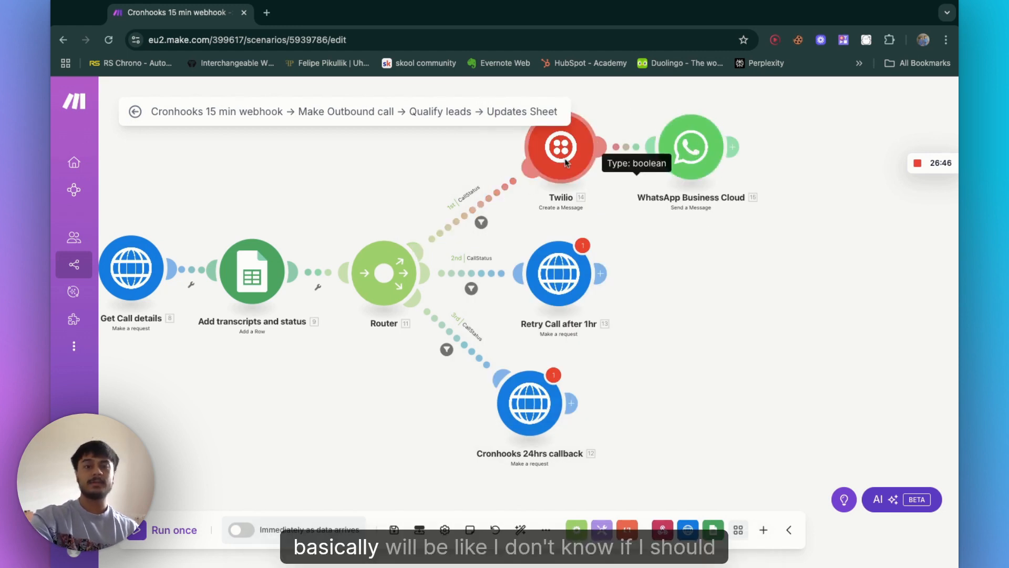
Step: Open the second route's CallStatus filter and examine its Error condition, then cancel it
{"action": "left_click", "coordinate": [566, 163]}
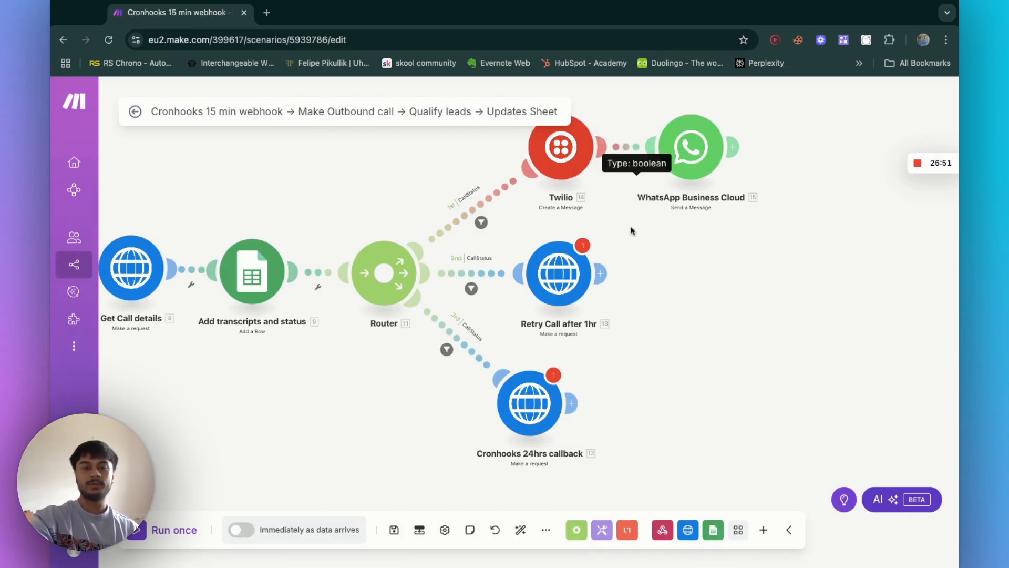
{"action": "scroll", "coordinate": [631, 229], "scroll_direction": "up", "scroll_amount": 3}
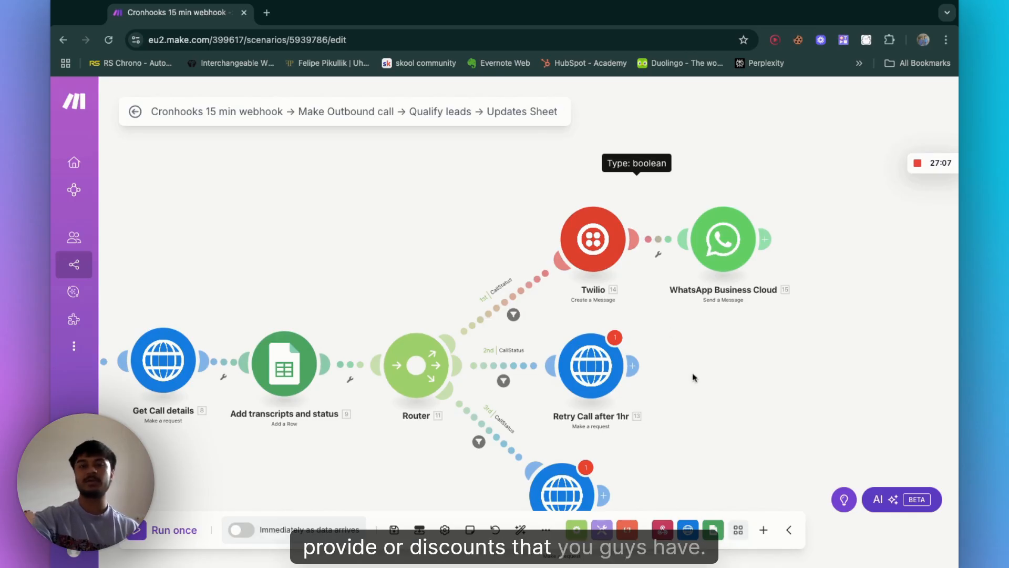
{"action": "scroll", "coordinate": [693, 376], "scroll_direction": "down", "scroll_amount": 5}
{"action": "scroll", "coordinate": [692, 374], "scroll_direction": "up", "scroll_amount": 5}
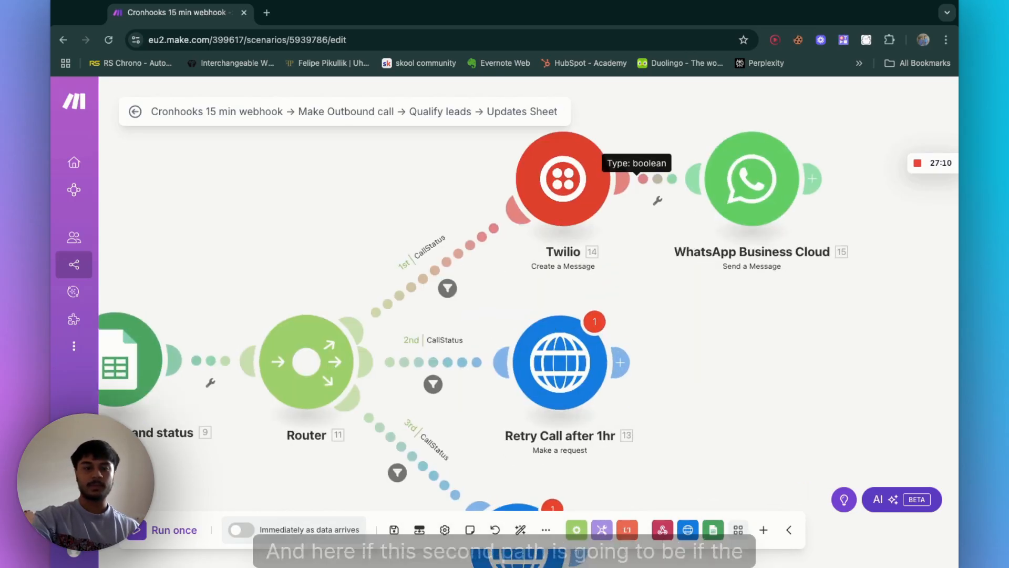
{"action": "left_click", "coordinate": [422, 366]}
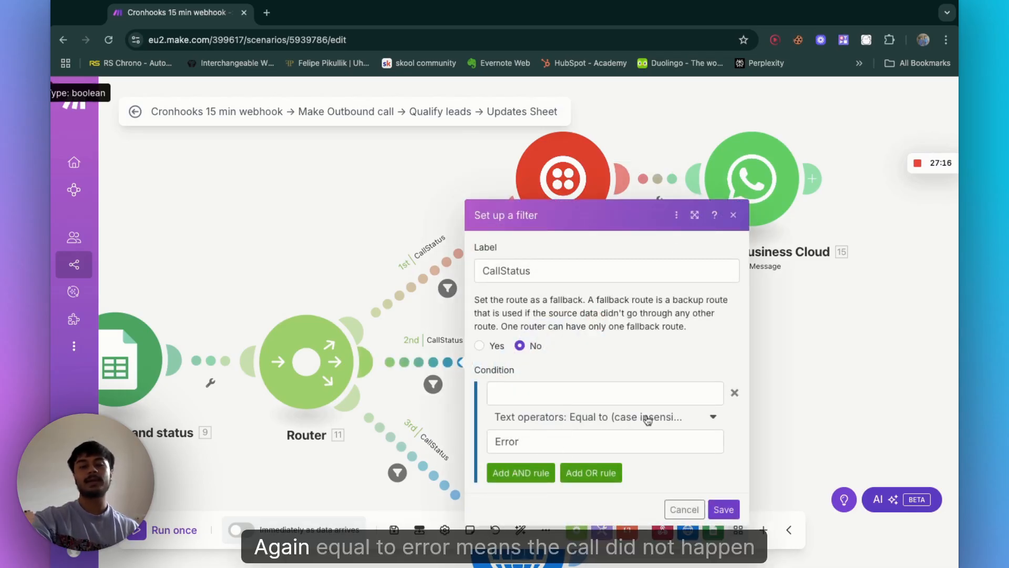
{"action": "left_click", "coordinate": [694, 514]}
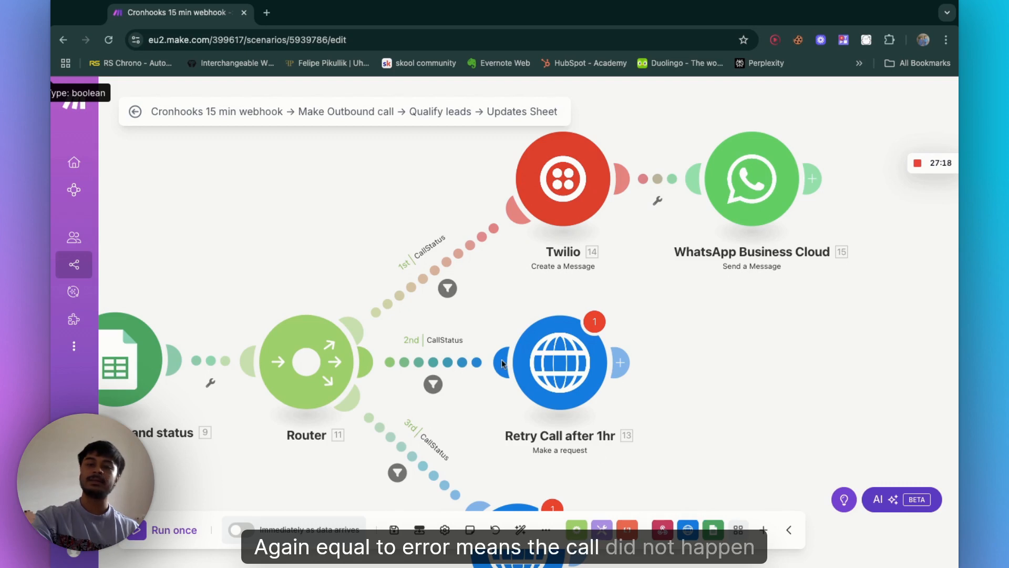
Step: Set the Retry Call after 1hr module's method to POST and close the module
{"action": "scroll", "coordinate": [875, 325], "scroll_direction": "down", "scroll_amount": 2}
{"action": "scroll", "coordinate": [874, 325], "scroll_direction": "left", "scroll_amount": 2}
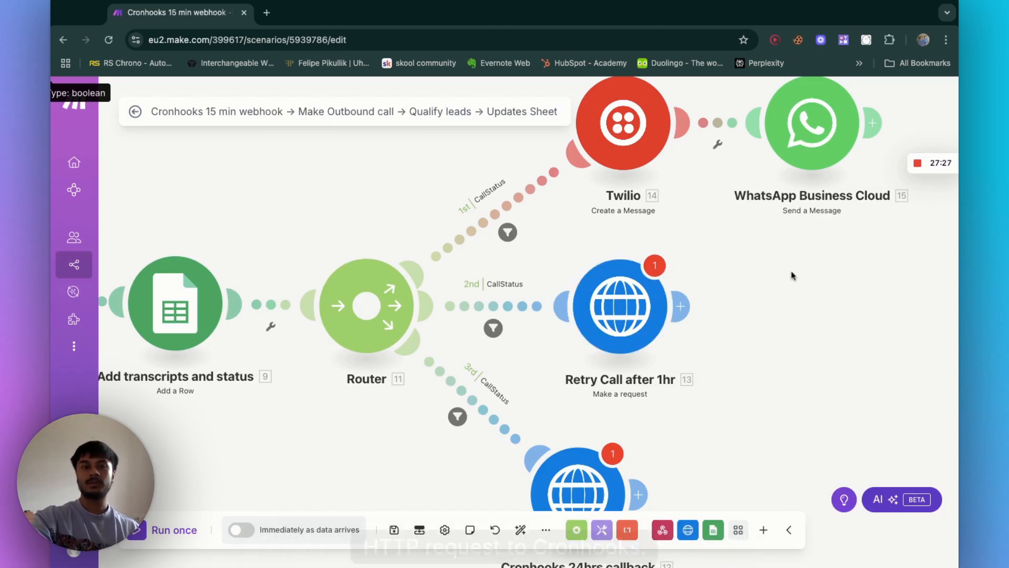
{"action": "scroll", "coordinate": [292, 206], "scroll_direction": "down", "scroll_amount": 2}
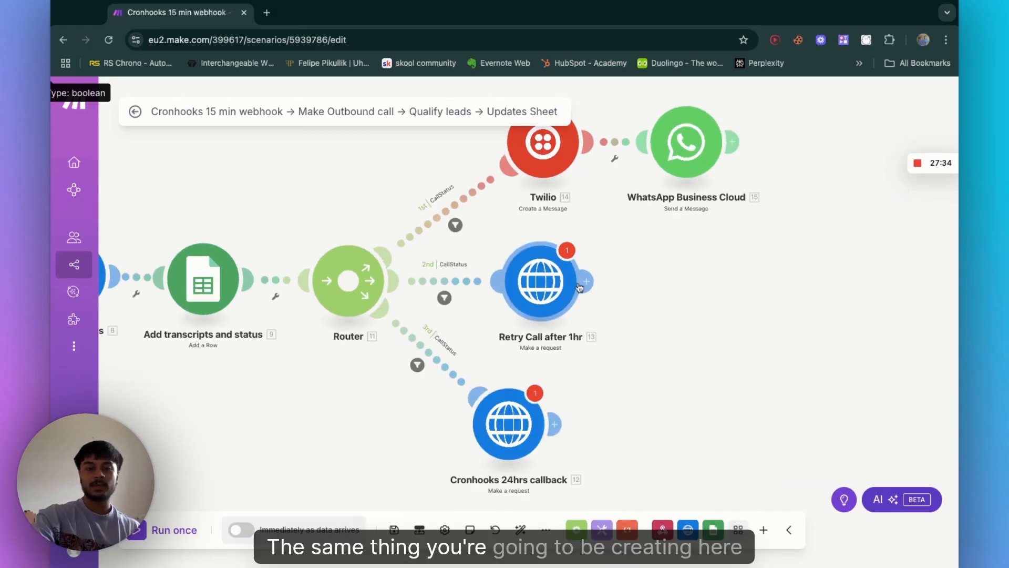
{"action": "left_click", "coordinate": [534, 297]}
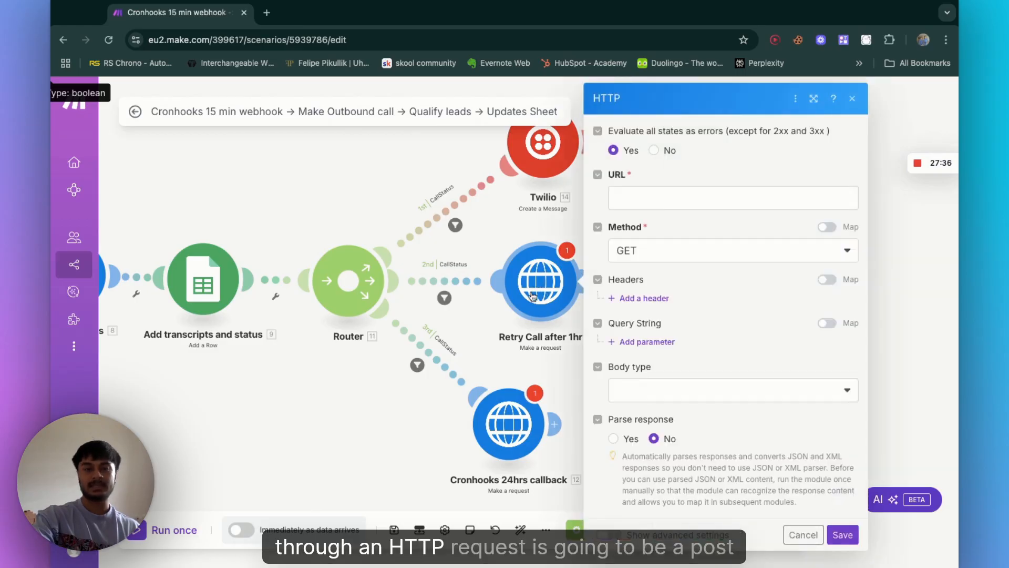
{"action": "left_click", "coordinate": [675, 250]}
{"action": "left_click", "coordinate": [630, 321]}
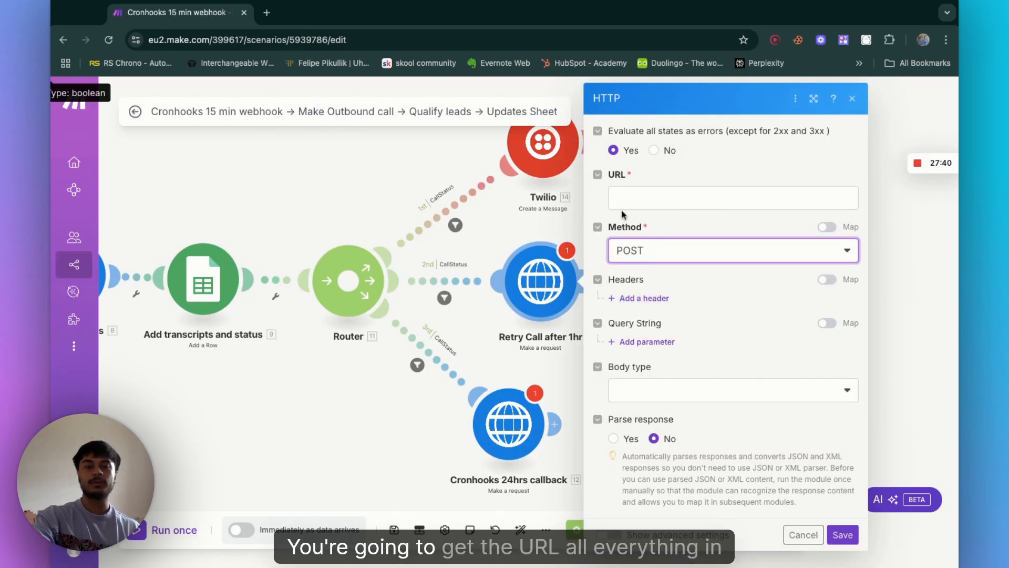
{"action": "left_click", "coordinate": [634, 200]}
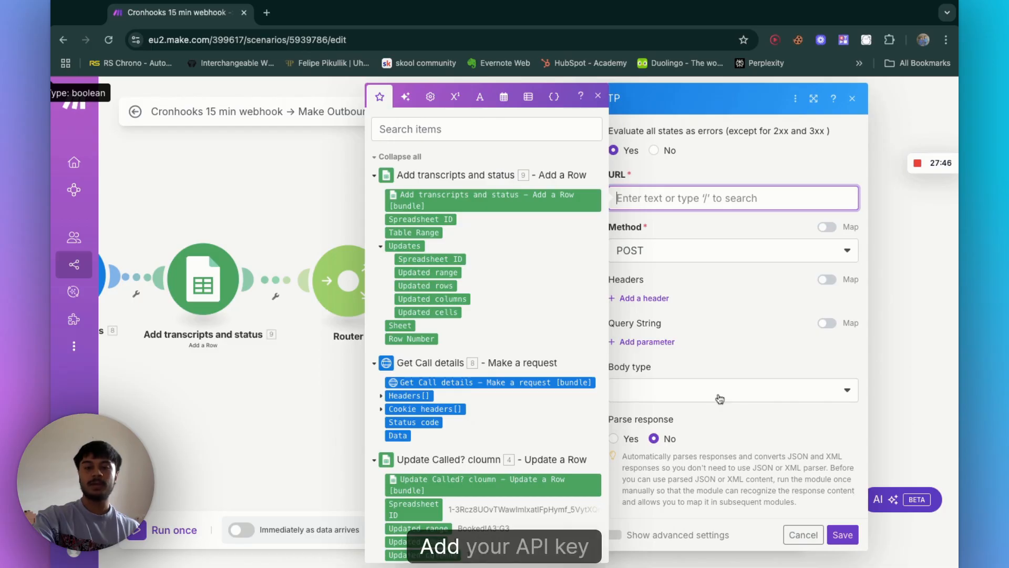
{"action": "left_click", "coordinate": [841, 534]}
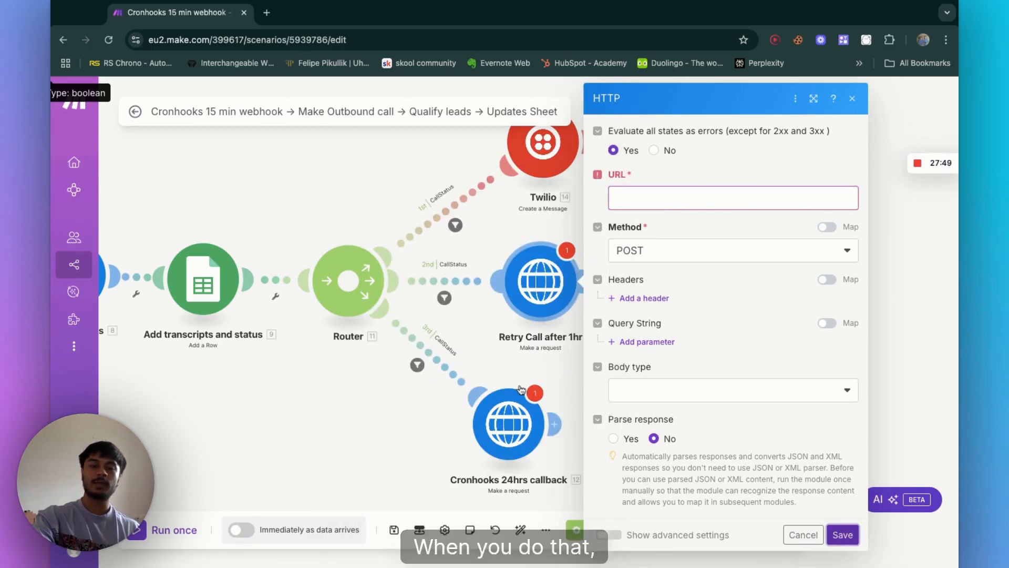
{"action": "left_click", "coordinate": [496, 246]}
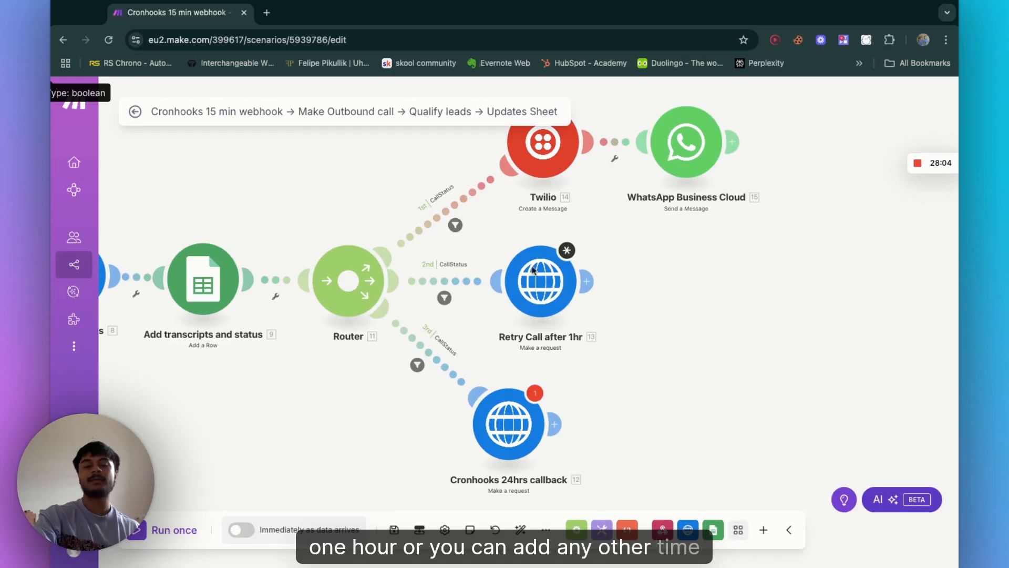
Step: Open the third route's CallStatus filter to examine its Caller_did_not_pick_up condition, then close it
{"action": "left_click", "coordinate": [433, 361]}
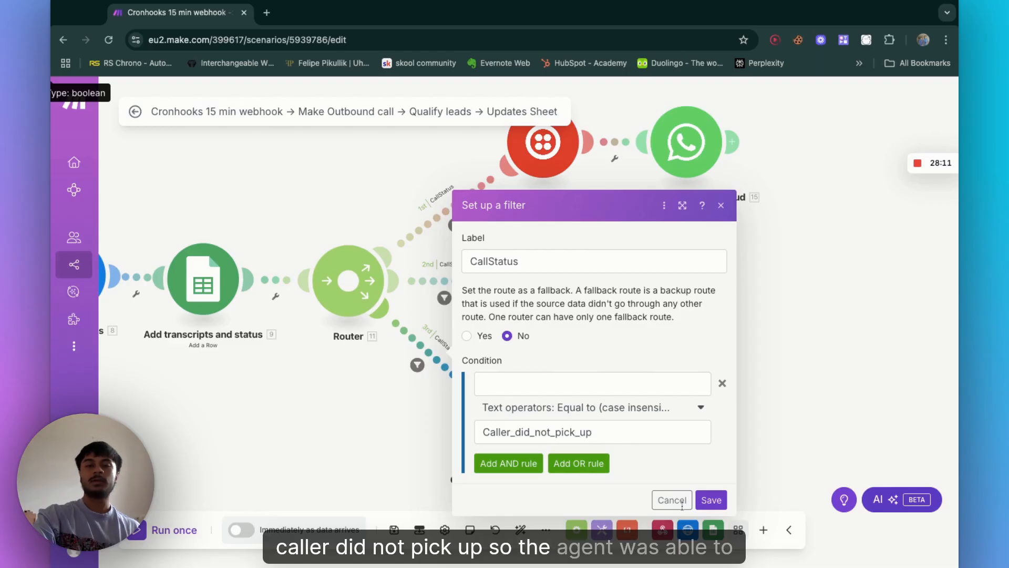
{"action": "left_click", "coordinate": [722, 206]}
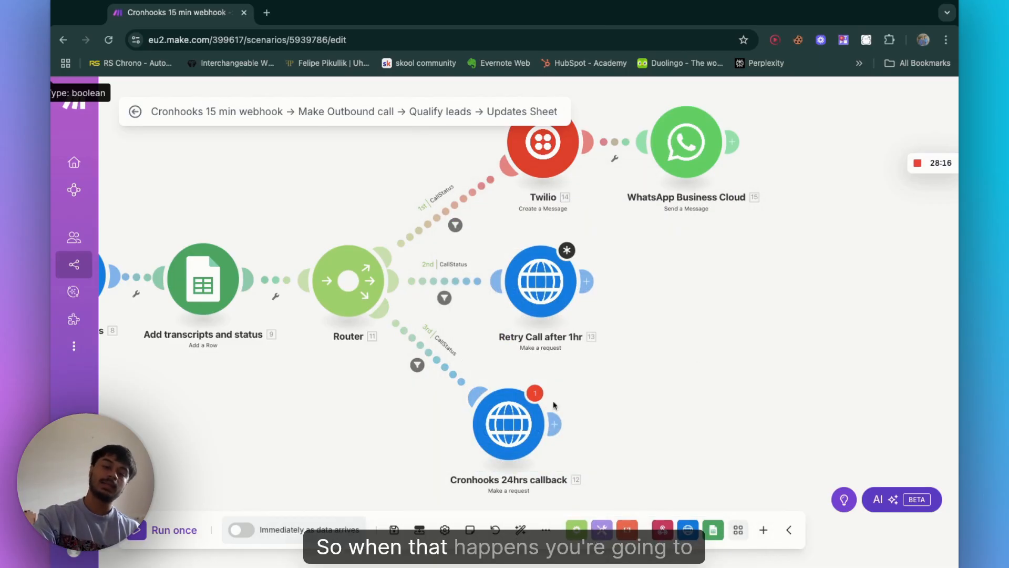
{"action": "scroll", "coordinate": [473, 313], "scroll_direction": "down", "scroll_amount": 3}
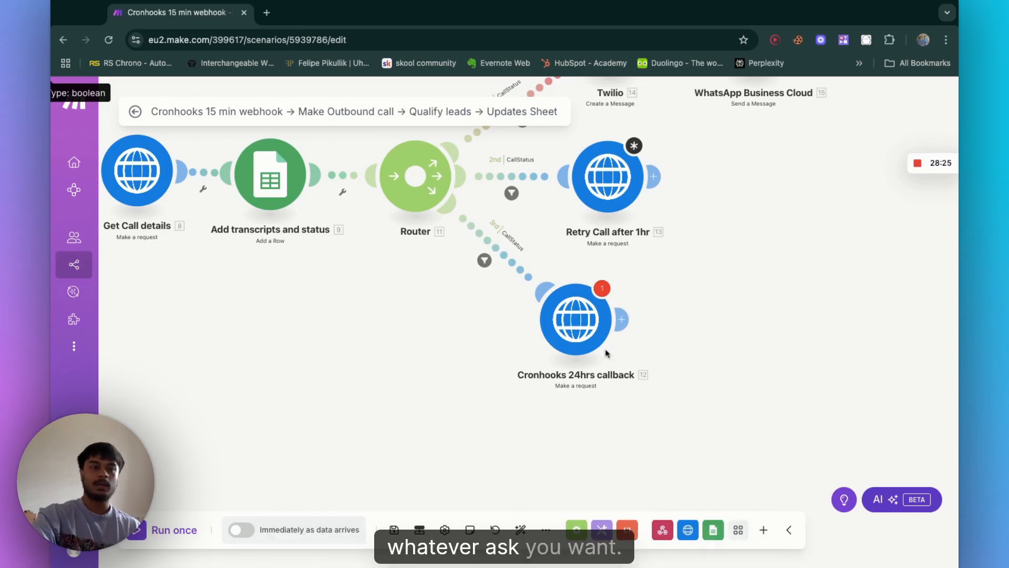
{"action": "scroll", "coordinate": [353, 322], "scroll_direction": "down", "scroll_amount": 2}
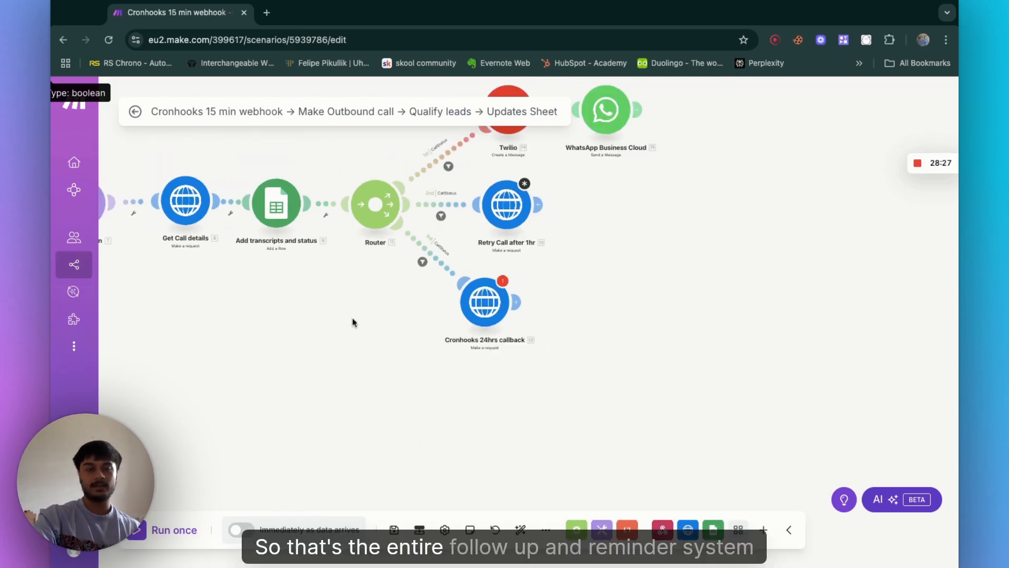
Step: Leave the scenario editor saving the changes, and return to the scenarios list
{"action": "left_click", "coordinate": [134, 113]}
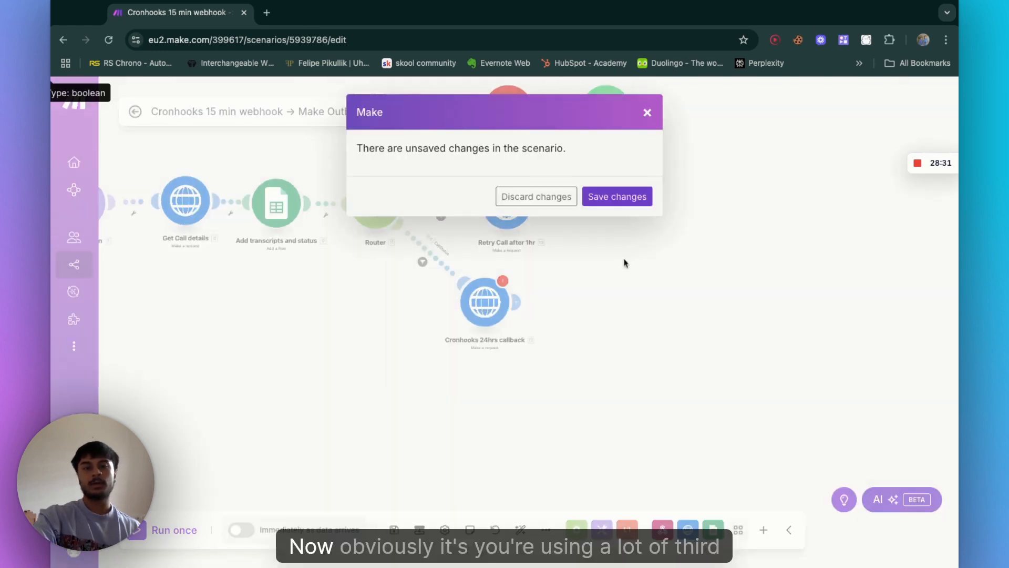
{"action": "left_click", "coordinate": [613, 207]}
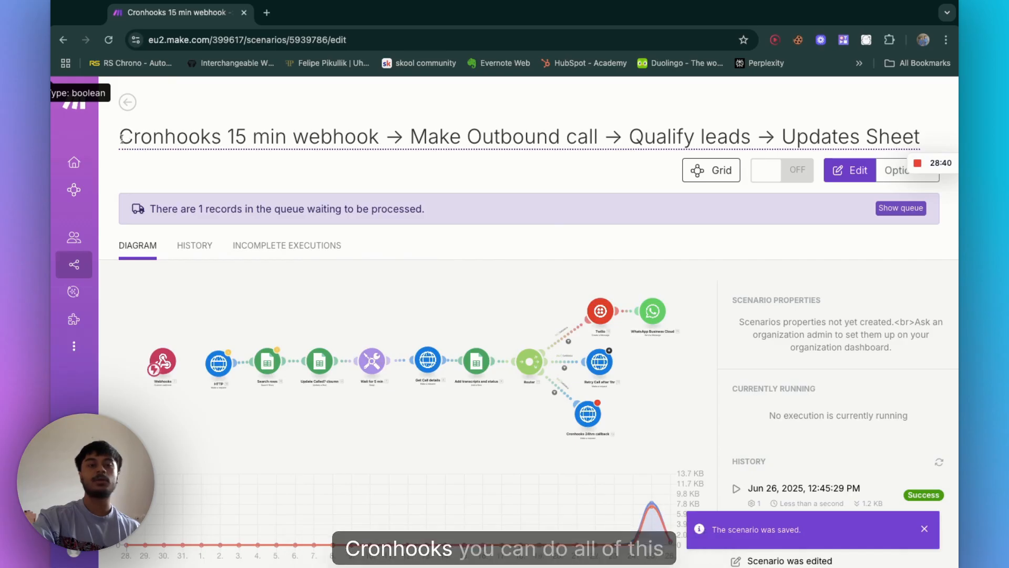
{"action": "left_click", "coordinate": [128, 104]}
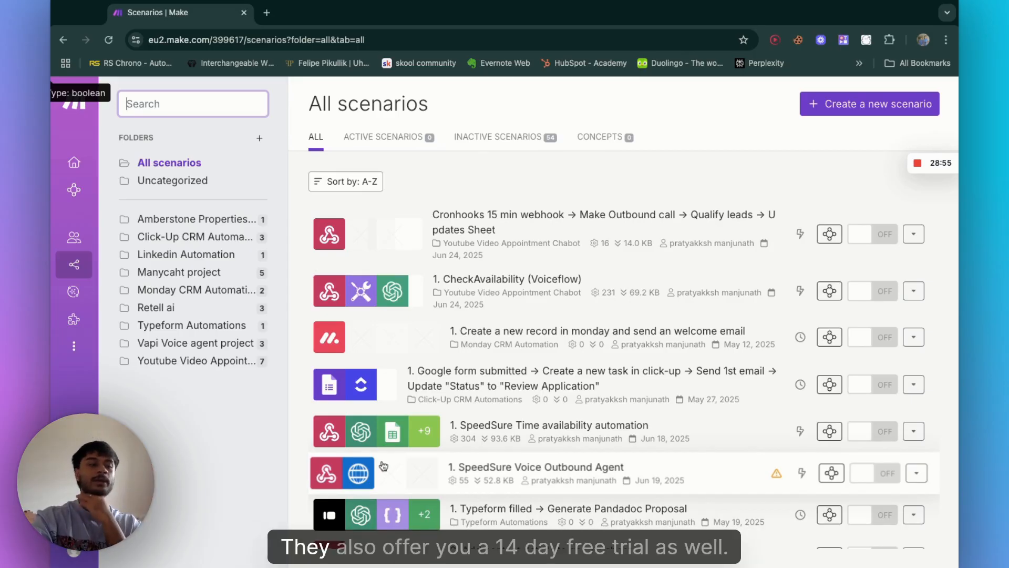
Step: Open the Watch Rows → Schedule Webhook in cronhooks scenario from the Youtube Video Appointment Chabot folder
{"action": "scroll", "coordinate": [383, 466], "scroll_direction": "down", "scroll_amount": 1}
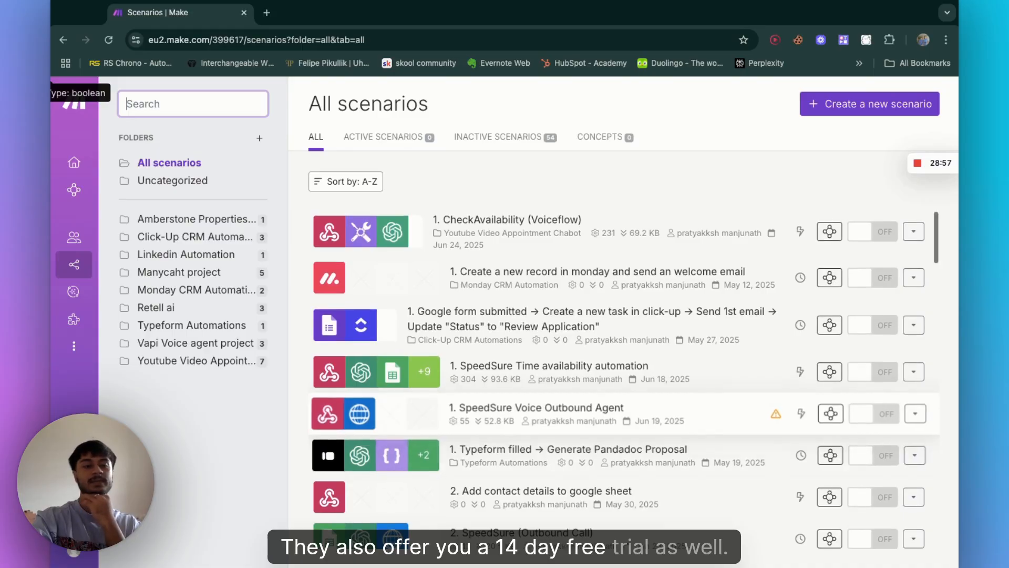
{"action": "scroll", "coordinate": [368, 447], "scroll_direction": "up", "scroll_amount": 1}
{"action": "left_click", "coordinate": [235, 367]}
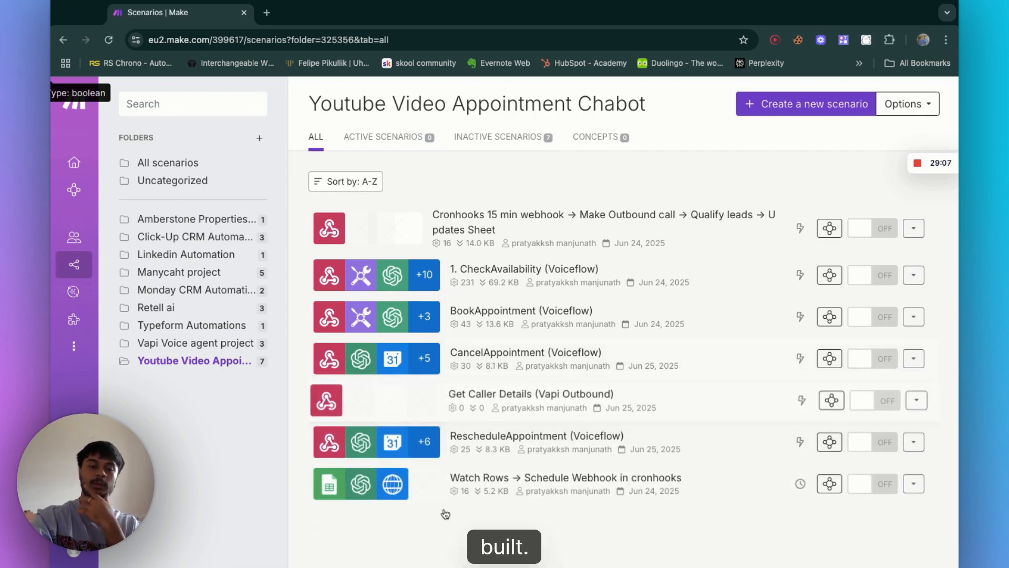
{"action": "left_click", "coordinate": [410, 479]}
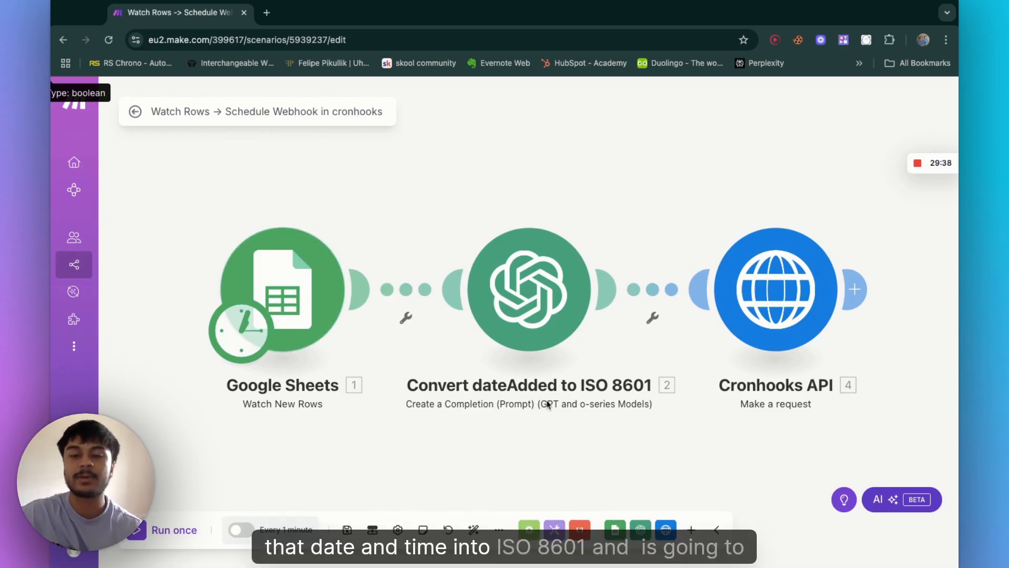
Step: Open the Cronhooks API module and review its URL, method, headers and JSON request content
{"action": "left_click", "coordinate": [774, 293]}
{"action": "scroll", "coordinate": [635, 437], "scroll_direction": "down", "scroll_amount": 10}
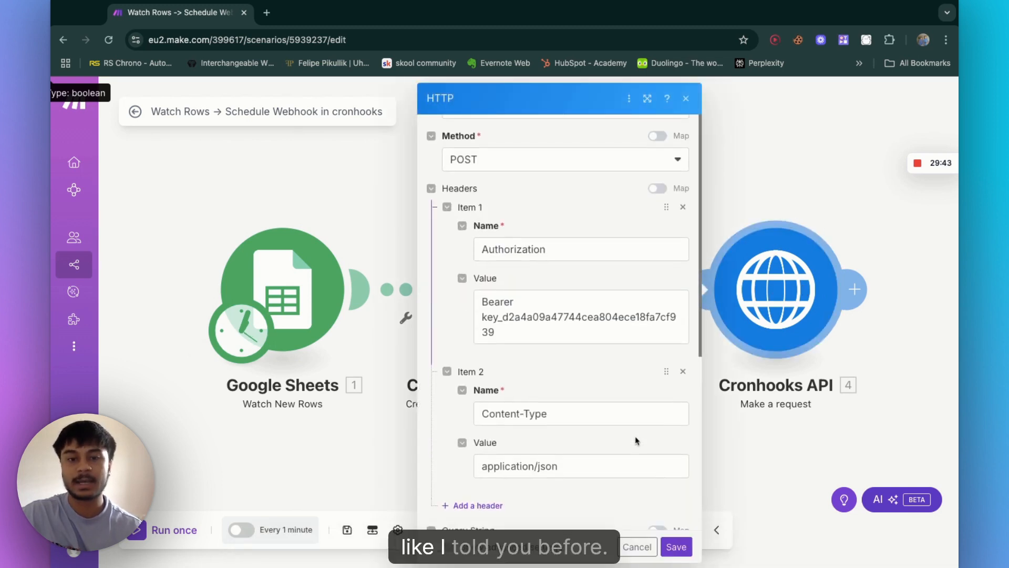
{"action": "scroll", "coordinate": [487, 237], "scroll_direction": "up", "scroll_amount": 10}
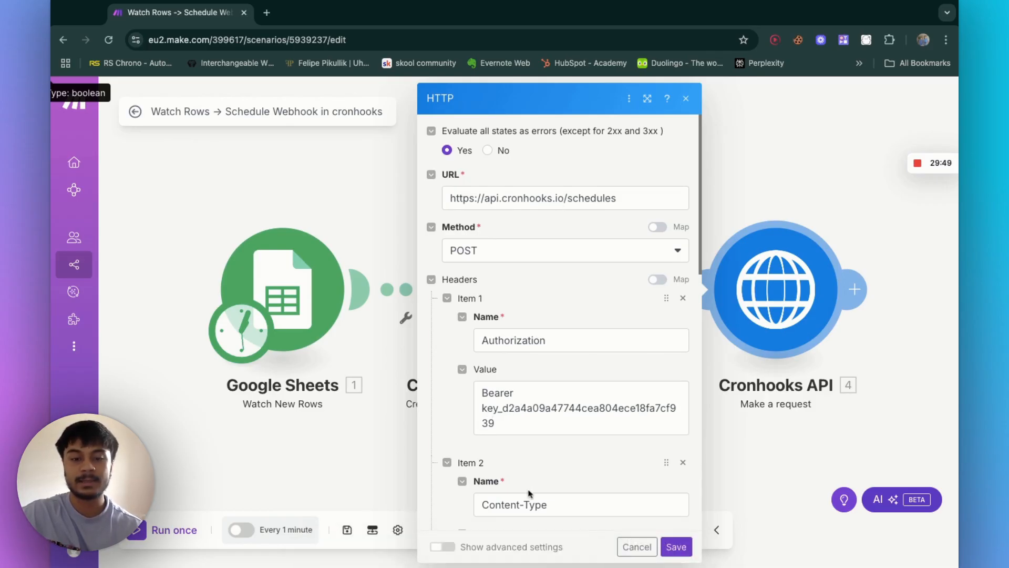
{"action": "scroll", "coordinate": [595, 248], "scroll_direction": "down", "scroll_amount": 8}
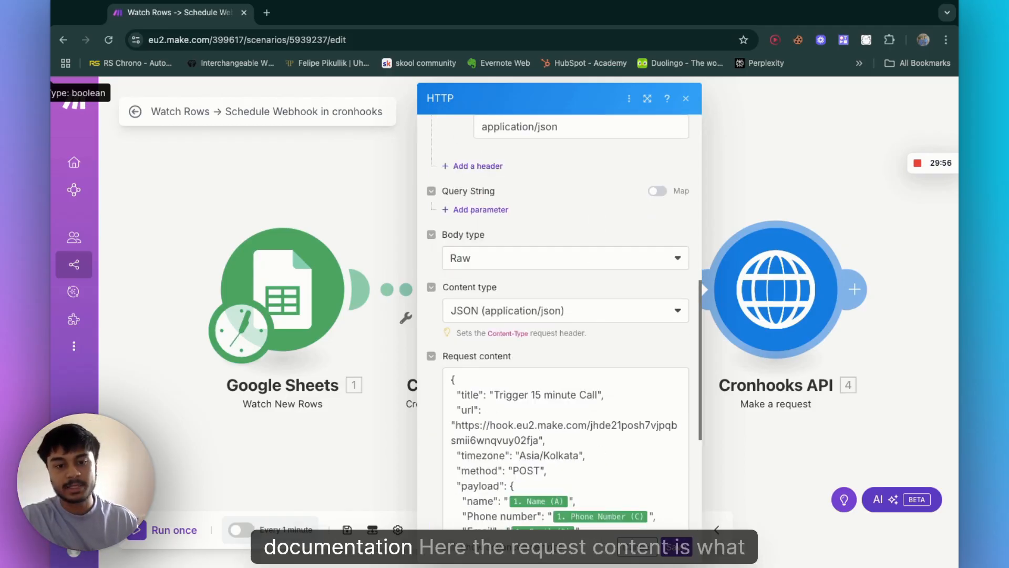
{"action": "scroll", "coordinate": [560, 315], "scroll_direction": "down", "scroll_amount": 2}
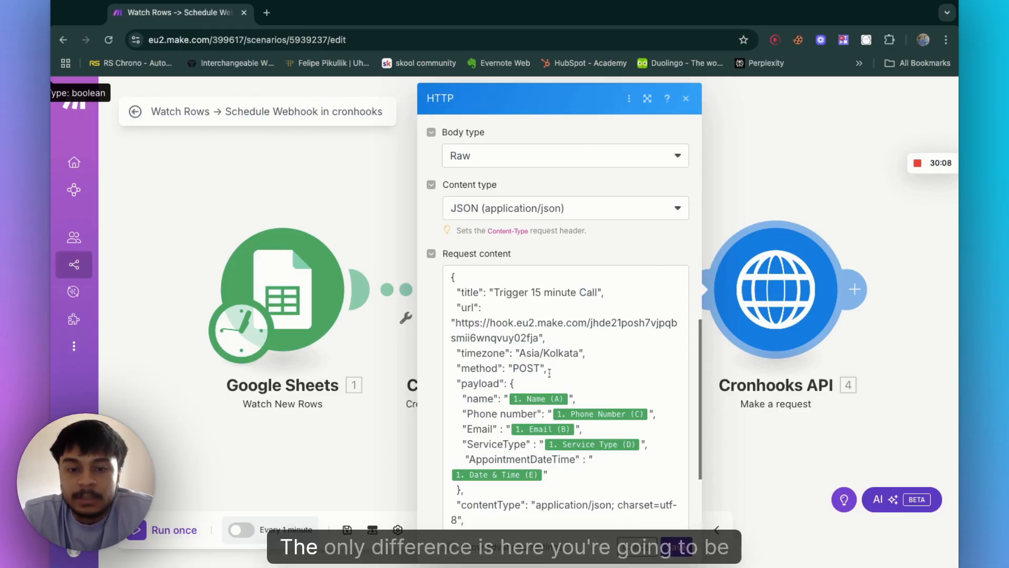
{"action": "scroll", "coordinate": [535, 307], "scroll_direction": "down", "scroll_amount": 2}
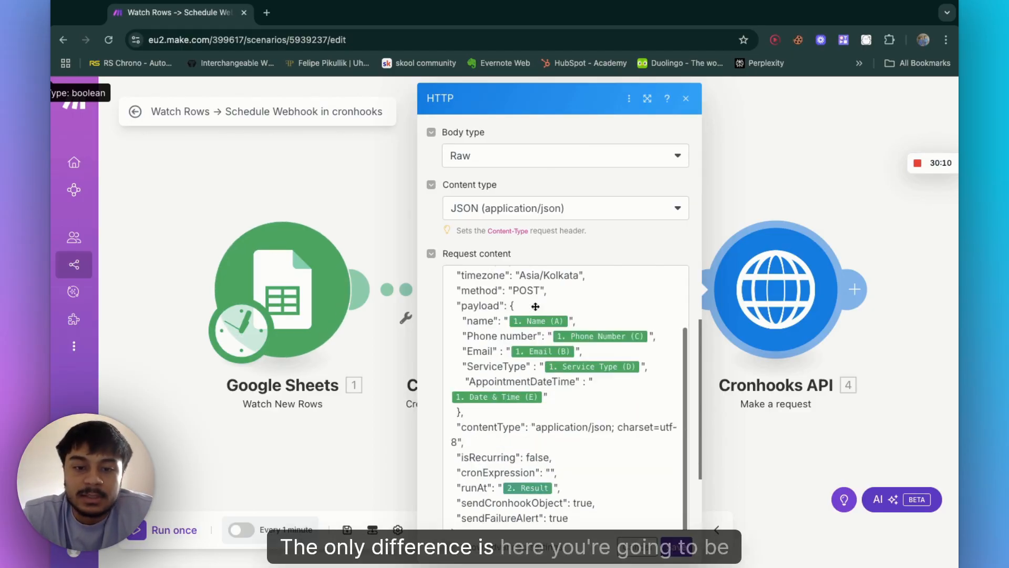
Step: Examine the request content's mapped Google Sheets variables and the runAt field, then close the module
{"action": "left_click", "coordinate": [571, 321]}
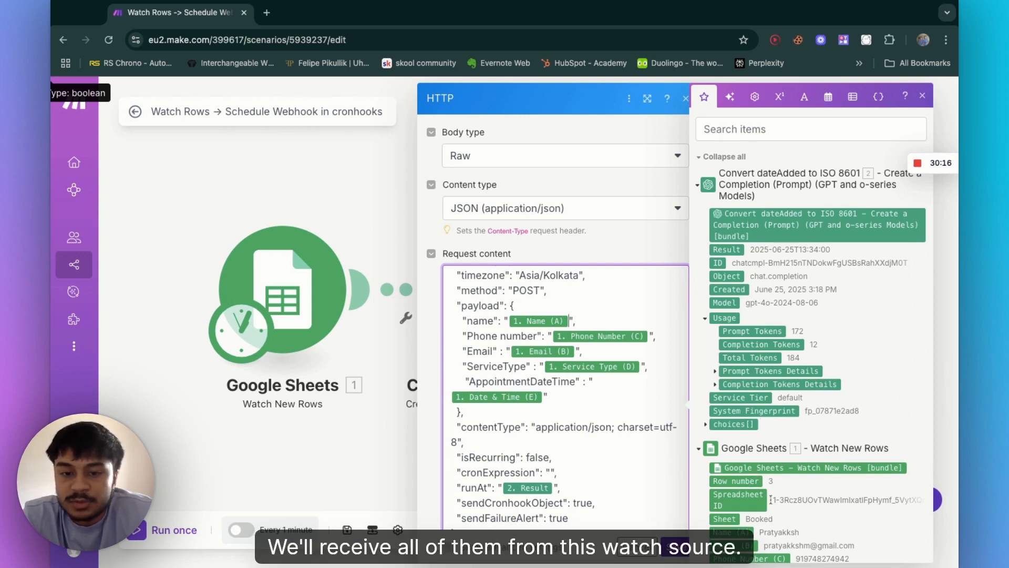
{"action": "scroll", "coordinate": [771, 500], "scroll_direction": "down", "scroll_amount": 4}
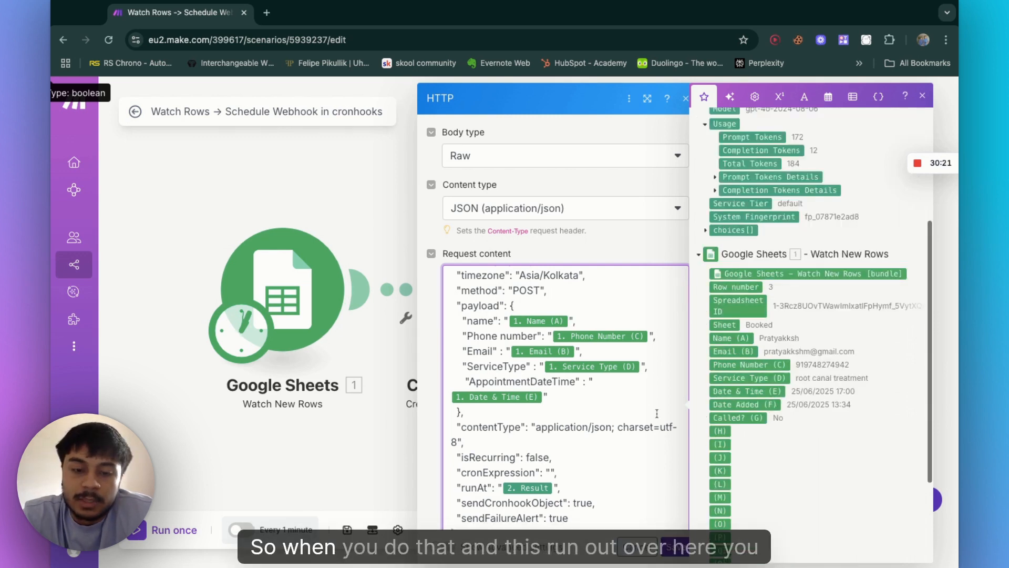
{"action": "double_click", "coordinate": [468, 487]}
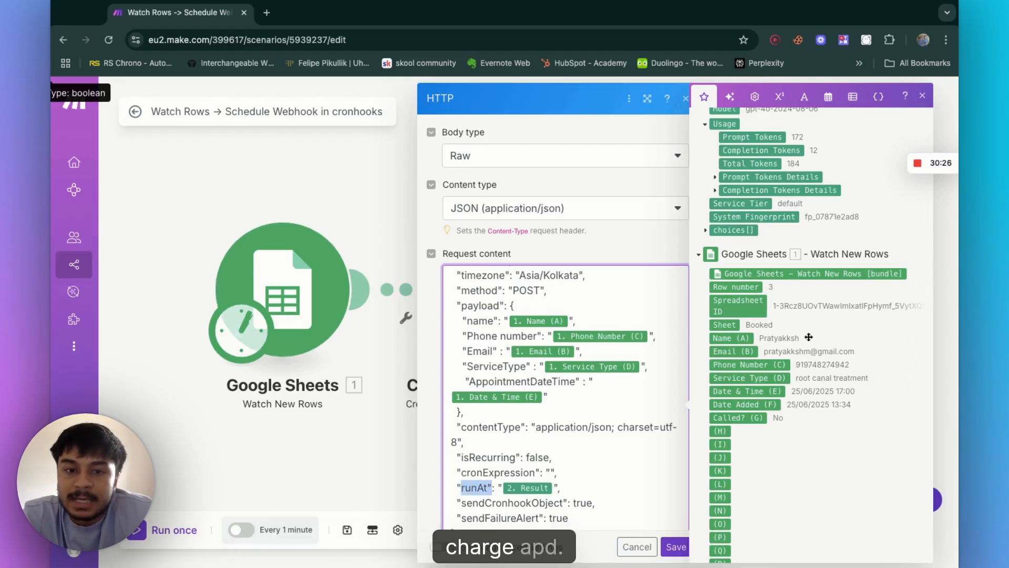
{"action": "left_click", "coordinate": [364, 220]}
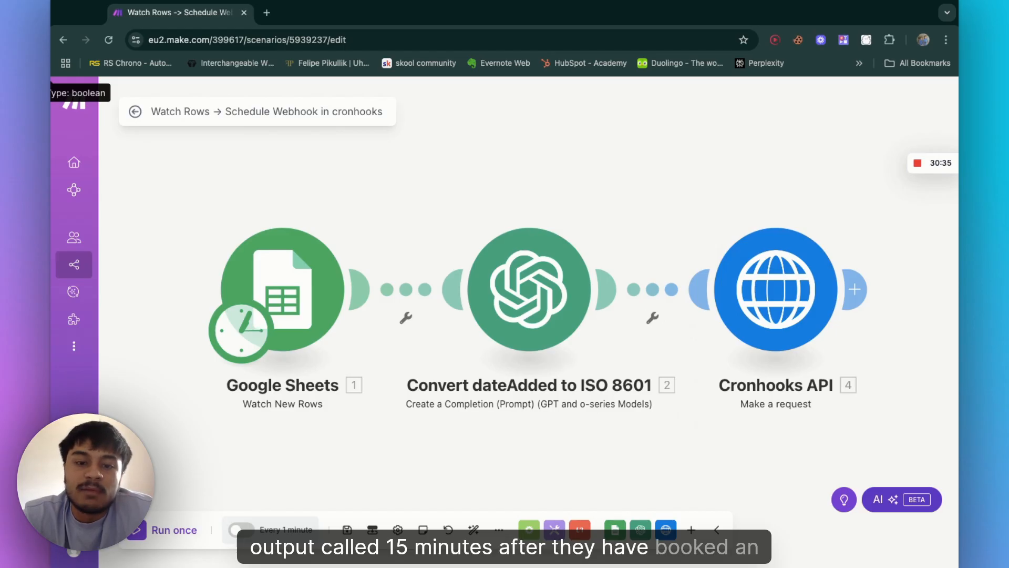
Step: Open the Convert dateAdded to ISO 8601 module to view its OpenAI connection, method and model
{"action": "left_click", "coordinate": [523, 315]}
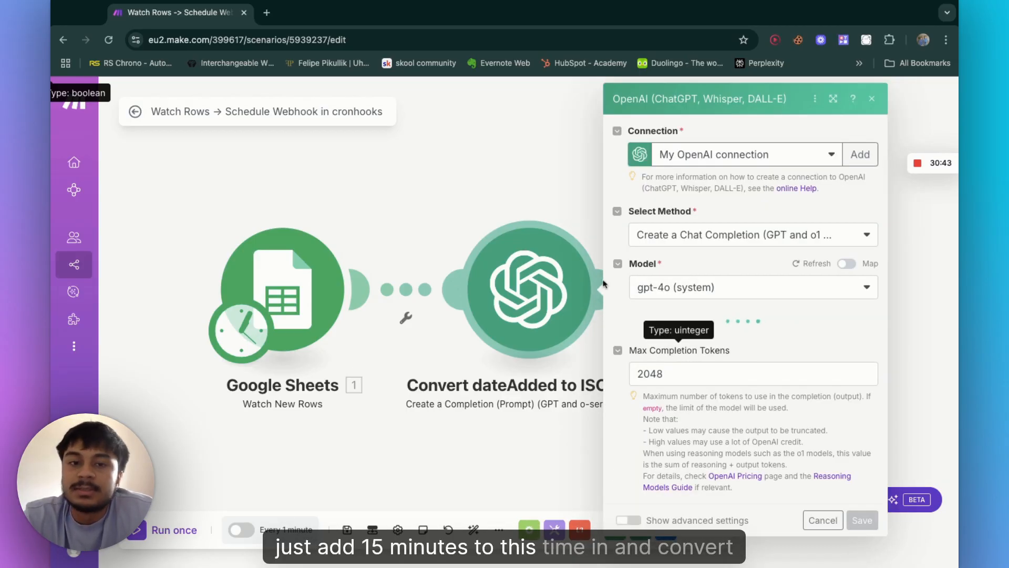
{"action": "left_click", "coordinate": [447, 155]}
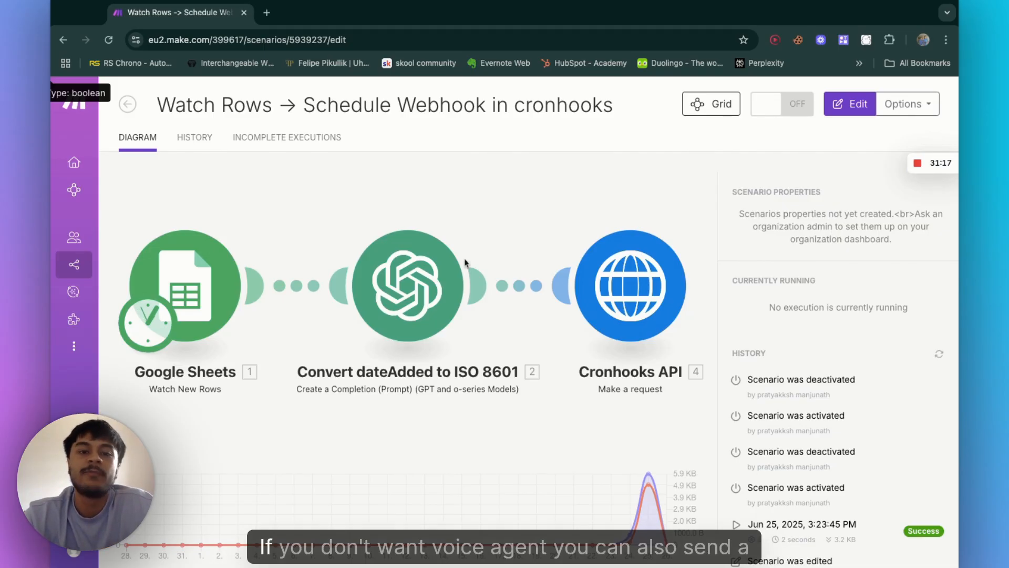
Step: Return to the scenarios list and open a new browser tab
{"action": "left_click", "coordinate": [128, 106]}
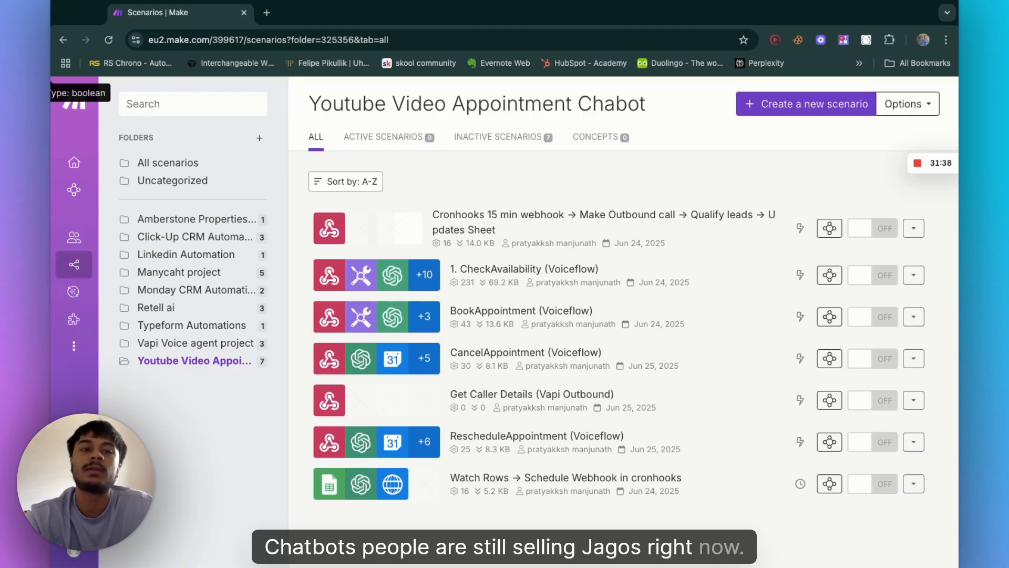
{"action": "left_click", "coordinate": [267, 14]}
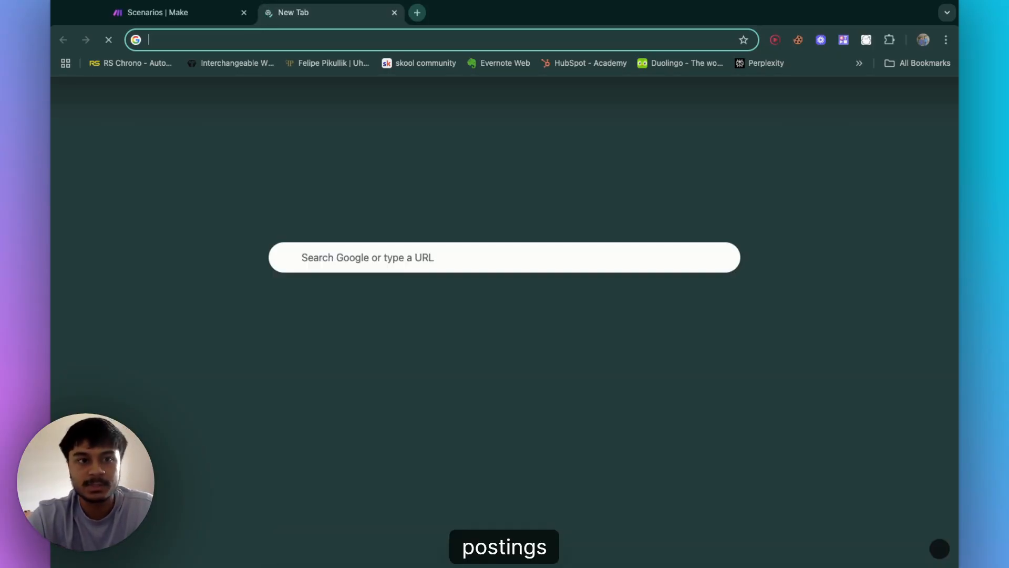
Step: Open upwork.com and log in to the freelancer account
{"action": "type", "text": "upwork"}
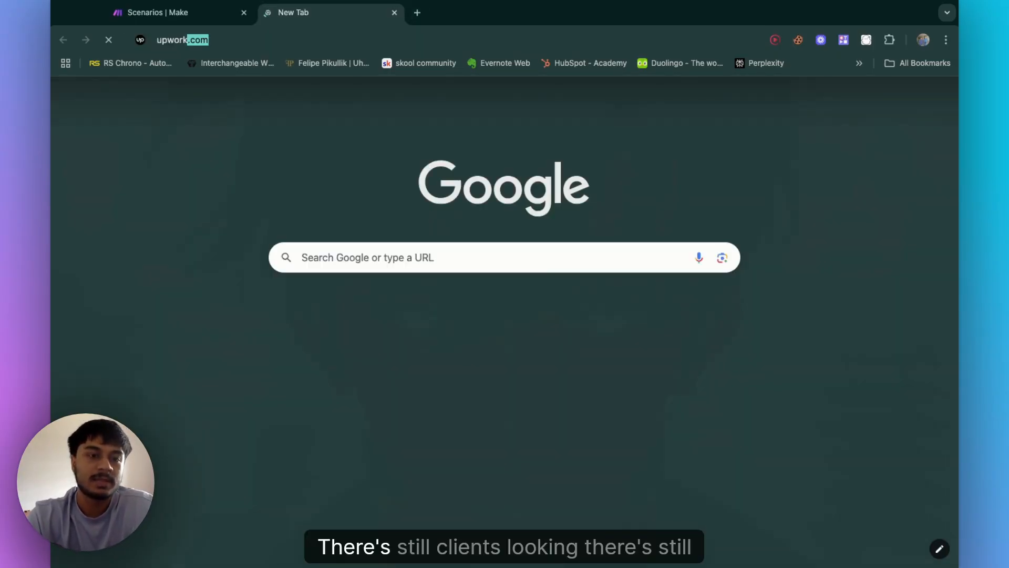
{"action": "key", "text": "Return"}
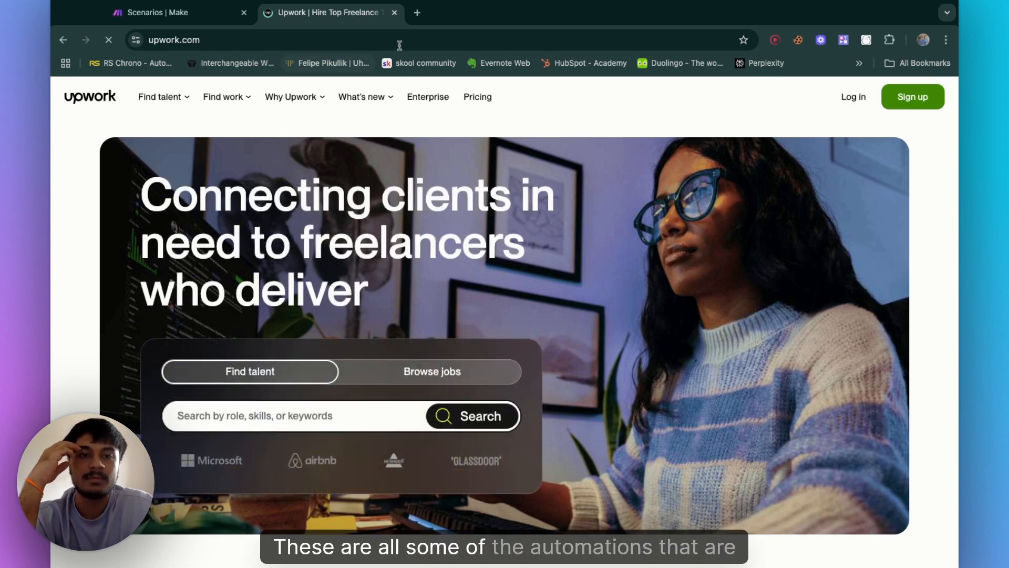
{"action": "left_click", "coordinate": [851, 97]}
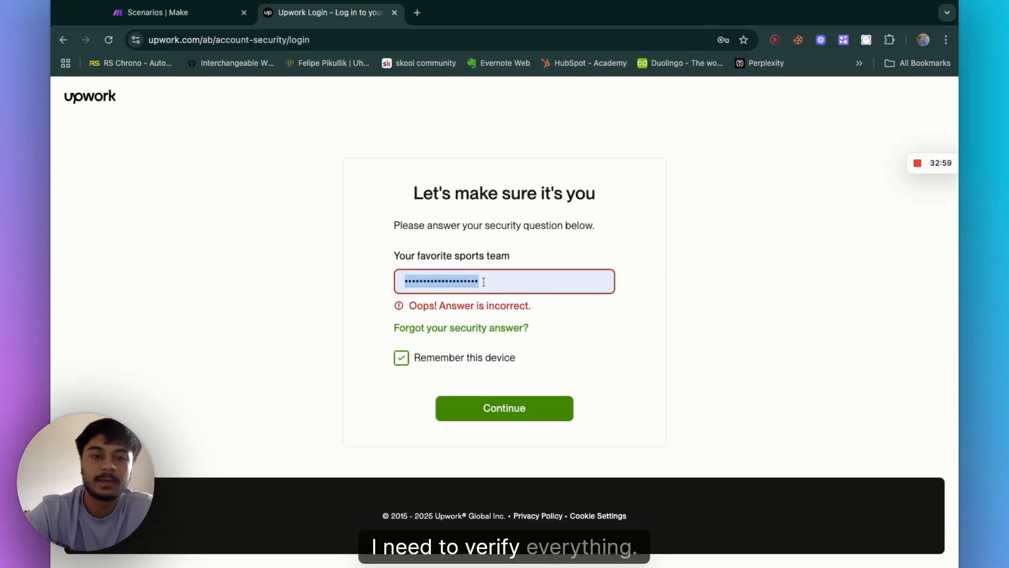
{"action": "key", "text": "super+a"}
{"action": "key", "text": "BackSpace"}
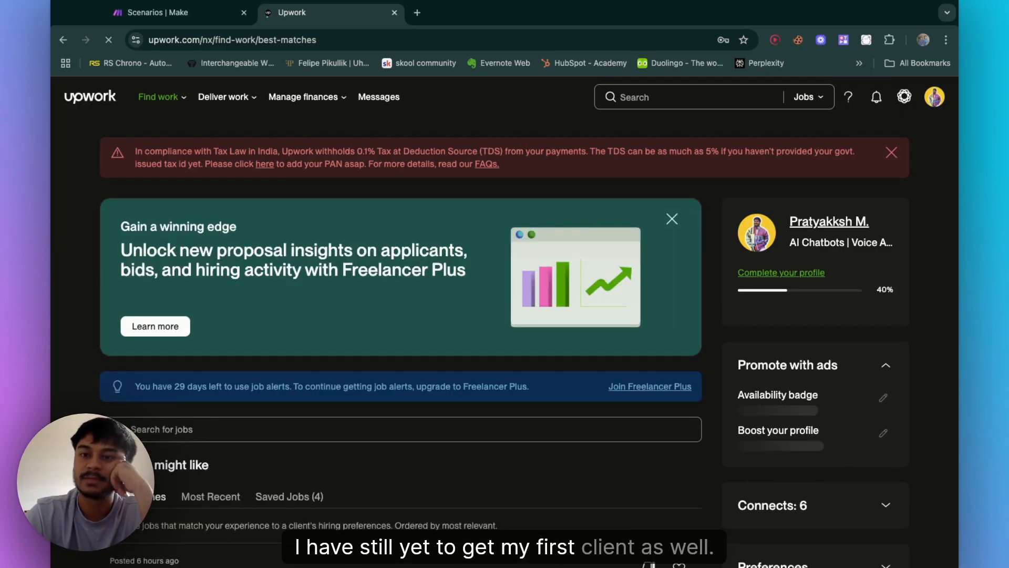
Step: Dismiss the tax notice, browse the Best Matches job listings for chatbot and automation work, then open the freelancer profile
{"action": "left_click", "coordinate": [891, 152]}
{"action": "scroll", "coordinate": [367, 440], "scroll_direction": "down", "scroll_amount": 3}
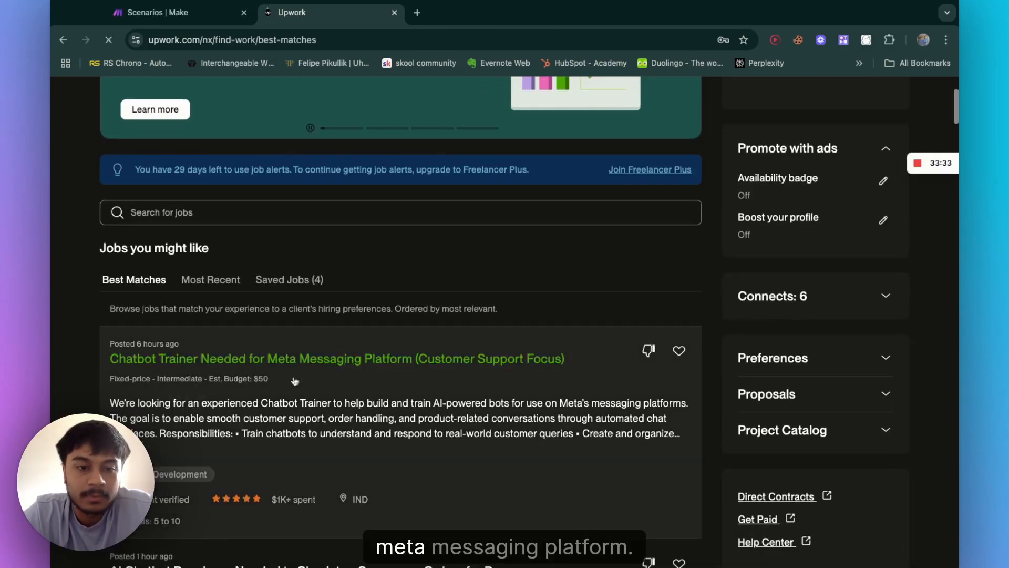
{"action": "scroll", "coordinate": [314, 371], "scroll_direction": "down", "scroll_amount": 3}
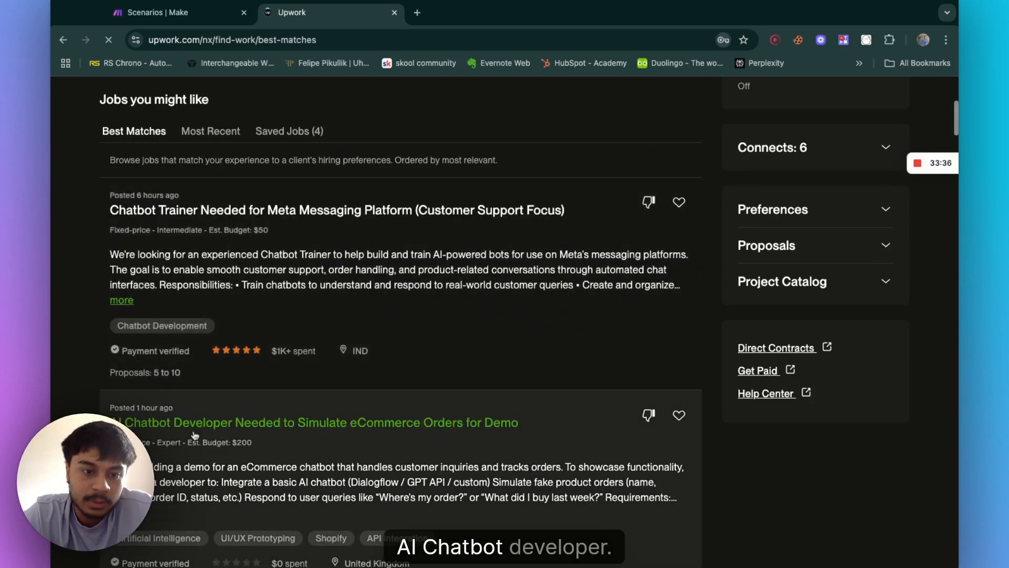
{"action": "left_click", "coordinate": [195, 430]}
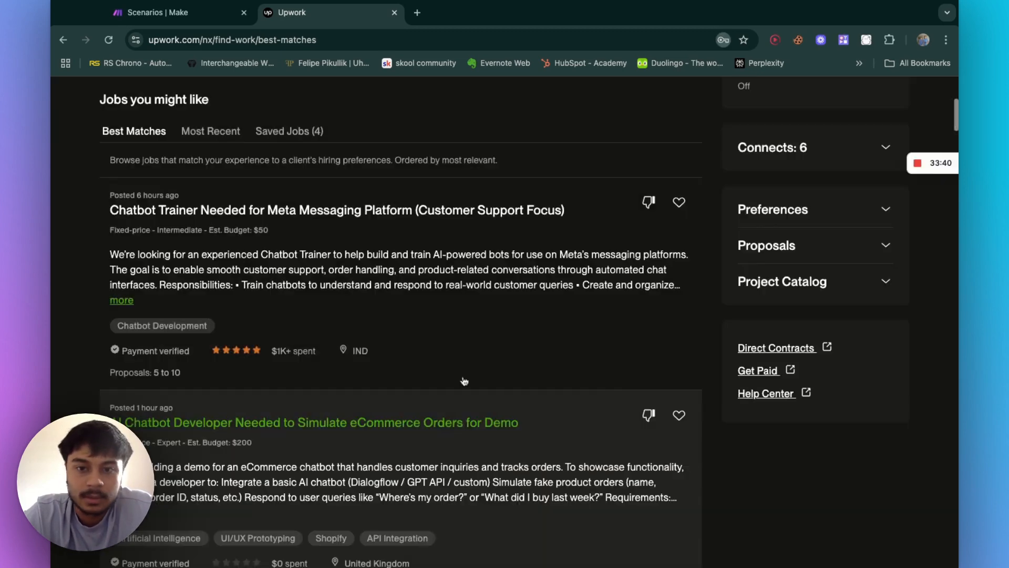
{"action": "scroll", "coordinate": [420, 326], "scroll_direction": "down", "scroll_amount": 5}
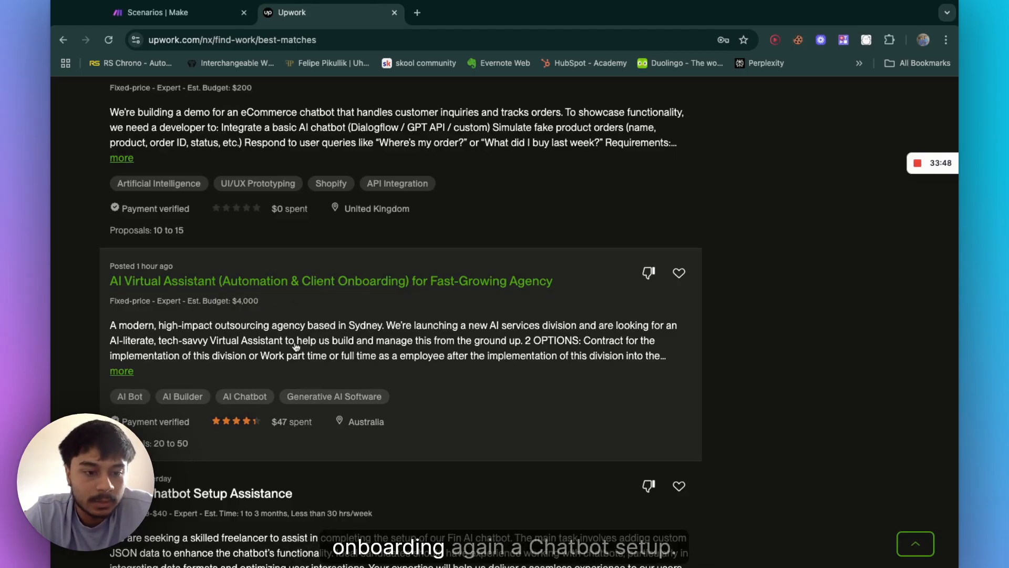
{"action": "scroll", "coordinate": [296, 346], "scroll_direction": "down", "scroll_amount": 3}
{"action": "scroll", "coordinate": [357, 333], "scroll_direction": "down", "scroll_amount": 5}
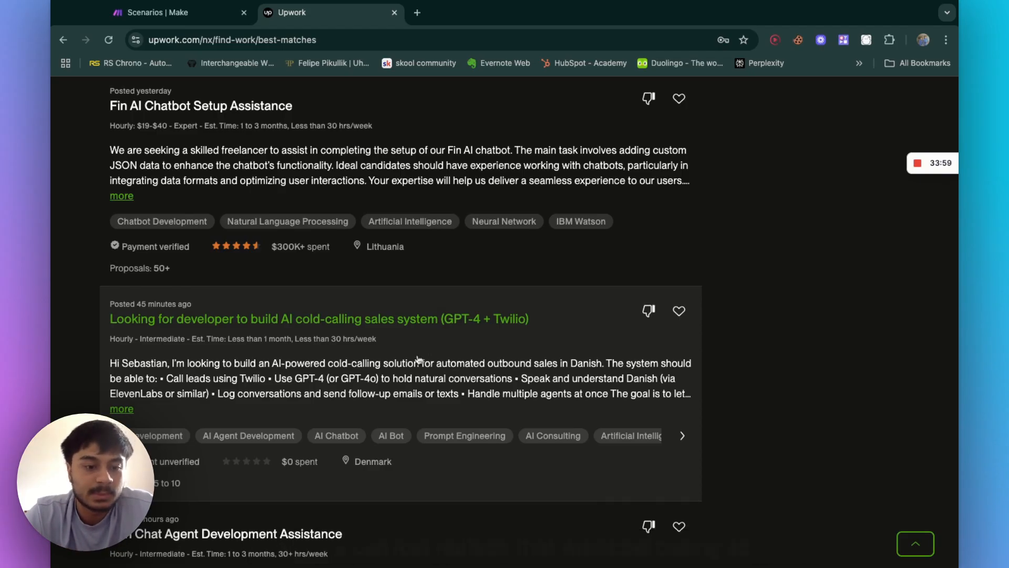
{"action": "scroll", "coordinate": [419, 360], "scroll_direction": "down", "scroll_amount": 4}
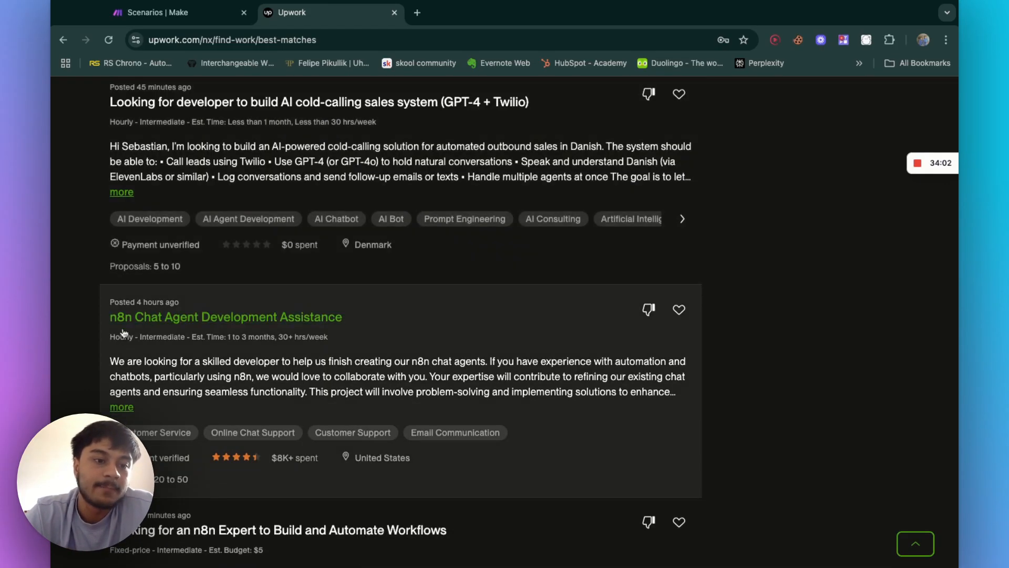
{"action": "scroll", "coordinate": [249, 322], "scroll_direction": "down", "scroll_amount": 8}
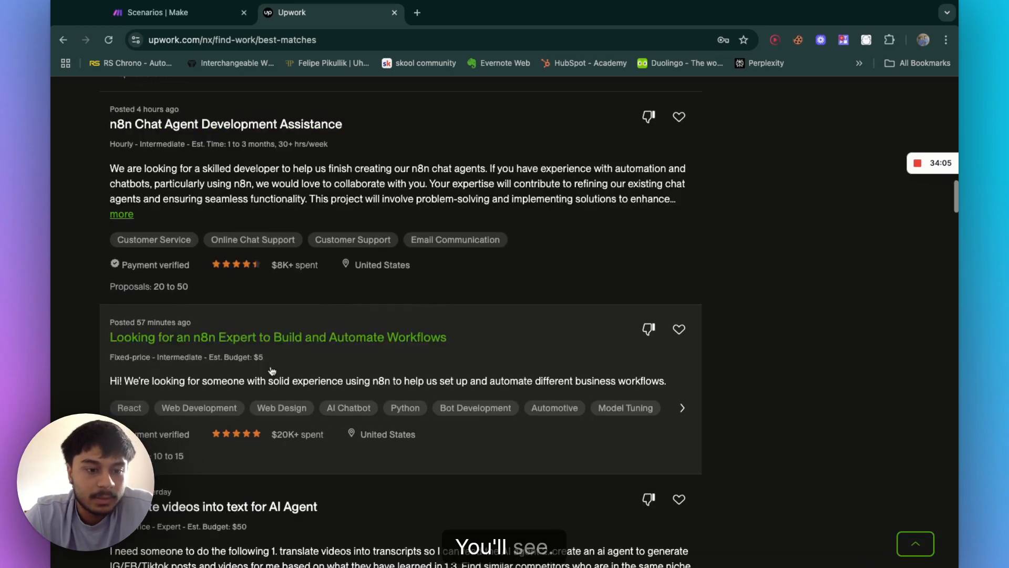
{"action": "scroll", "coordinate": [215, 411], "scroll_direction": "down", "scroll_amount": 4}
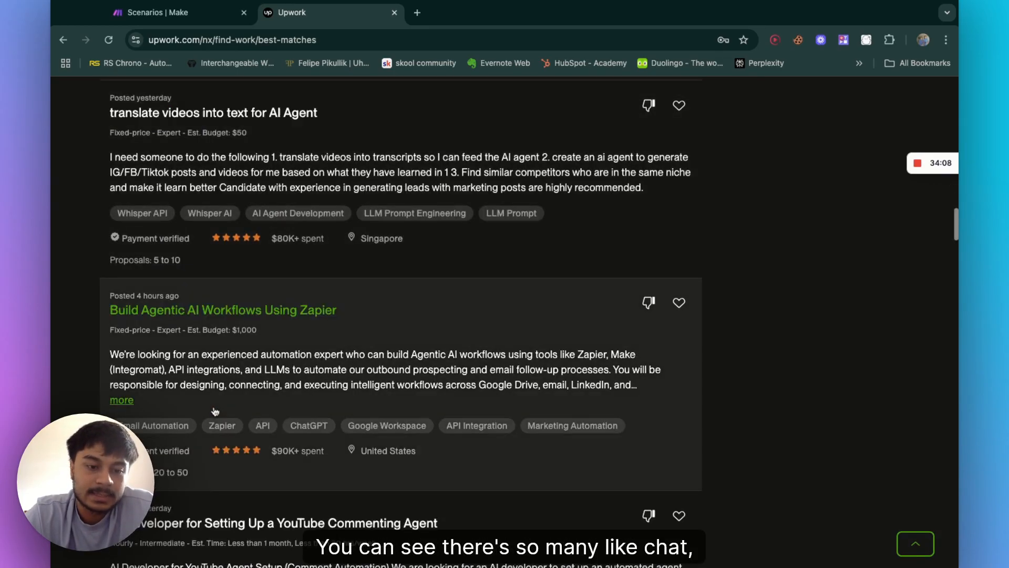
{"action": "key", "text": "super+r"}
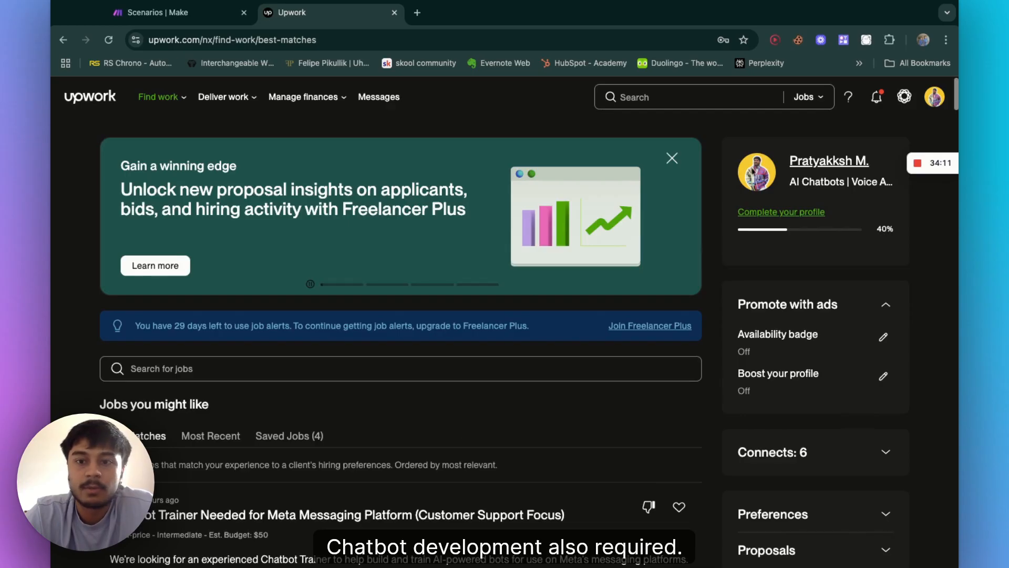
{"action": "left_click", "coordinate": [833, 164]}
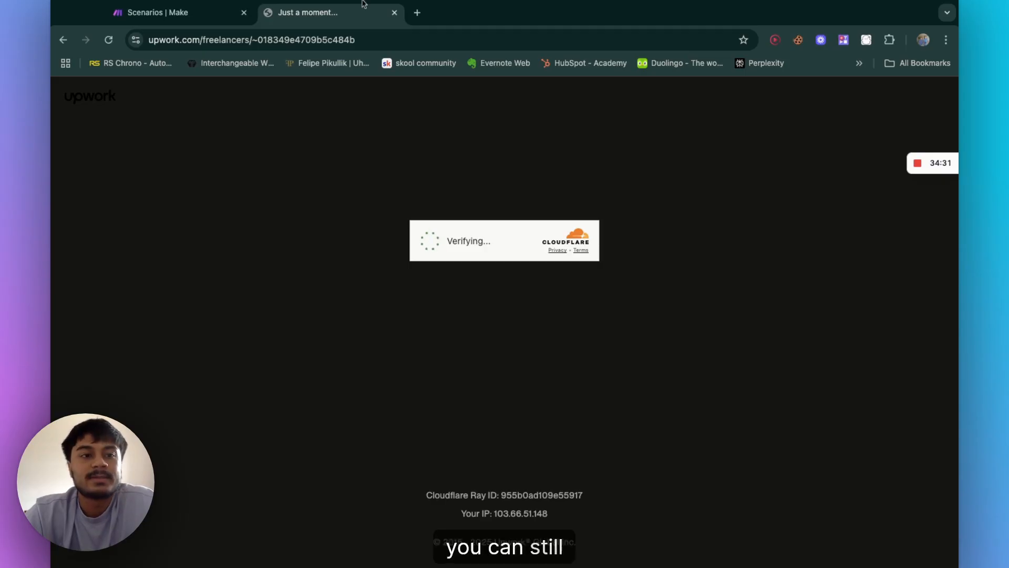
Step: Close the Upwork tab and return to the Make scenarios list
{"action": "left_click", "coordinate": [187, 18]}
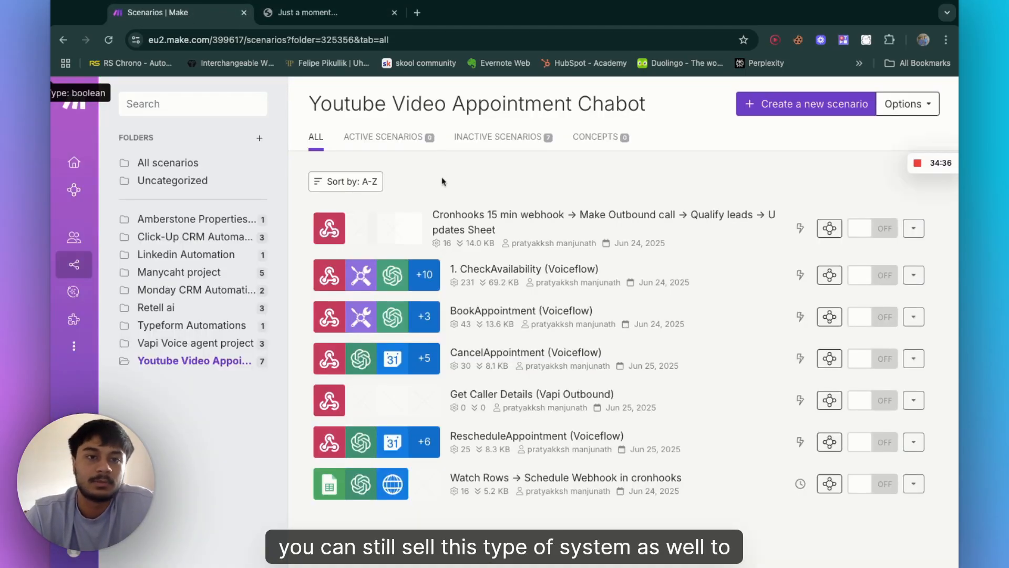
{"action": "left_click", "coordinate": [397, 19]}
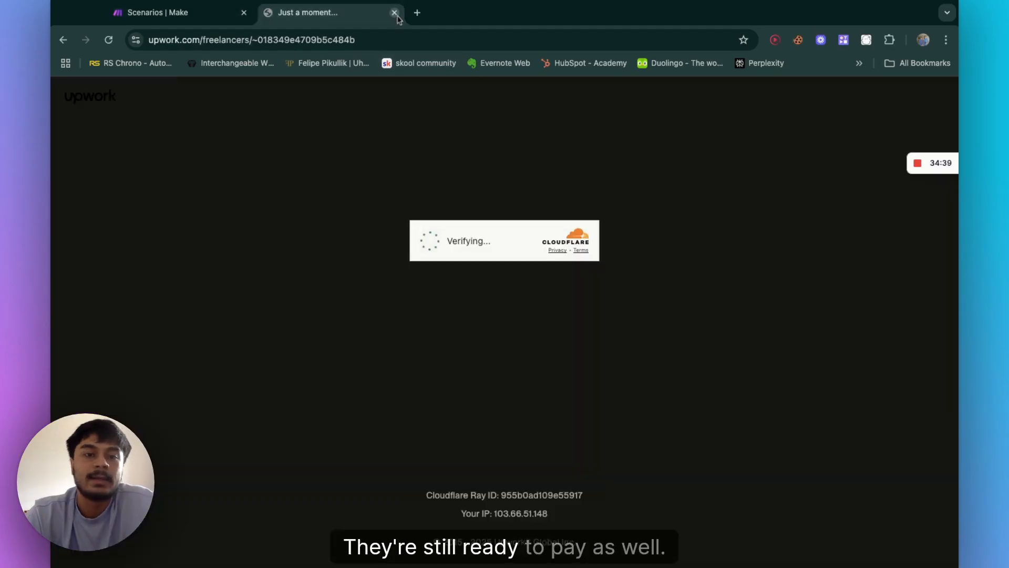
{"action": "left_click", "coordinate": [397, 17]}
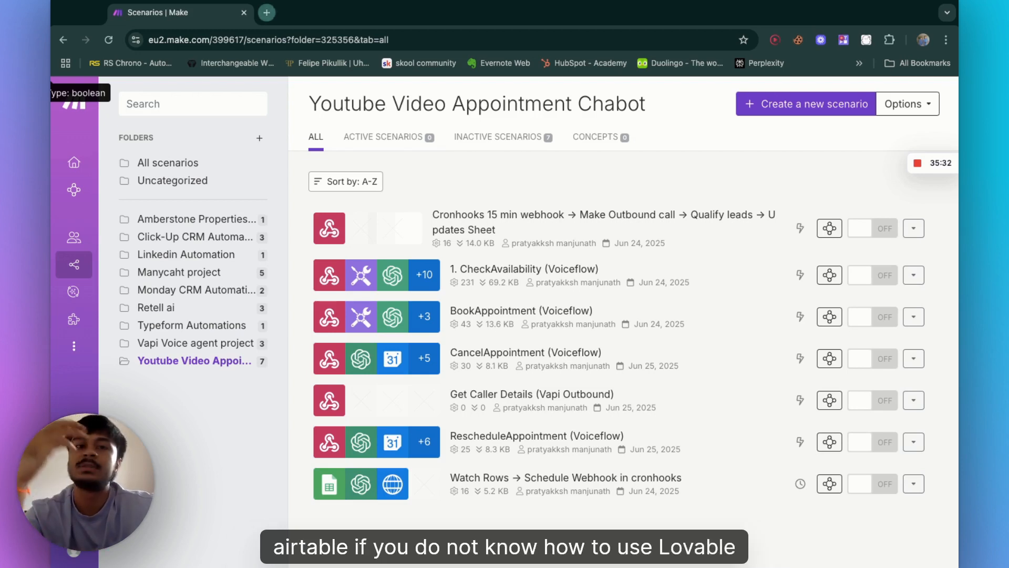
{"action": "left_click", "coordinate": [266, 12]}
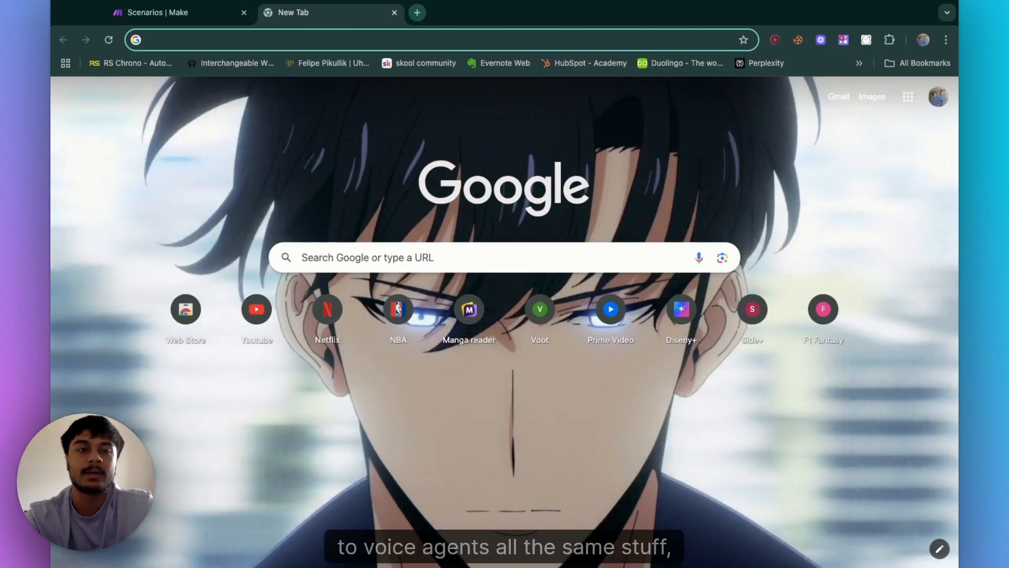
{"action": "key", "text": "ctrl+w"}
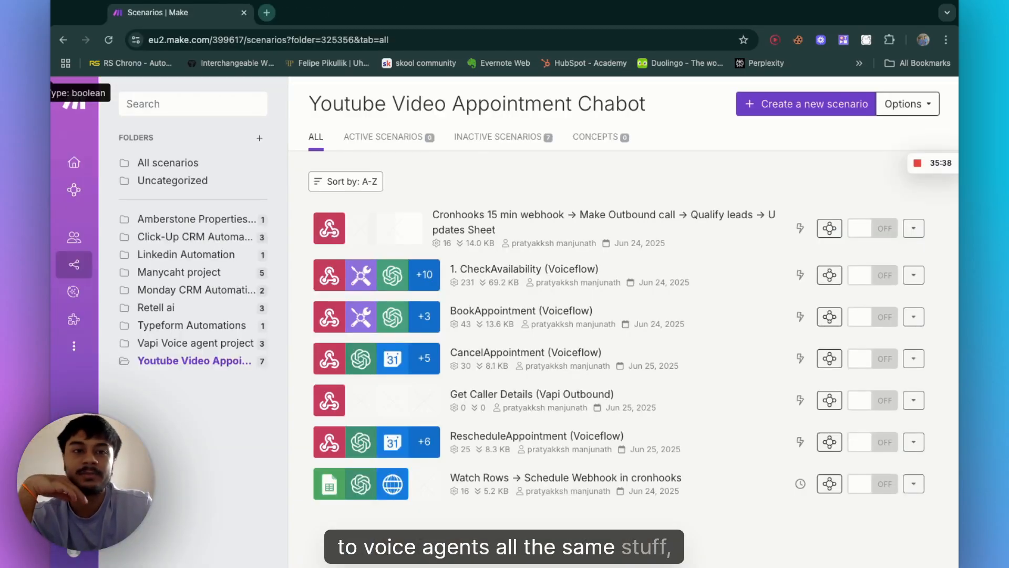